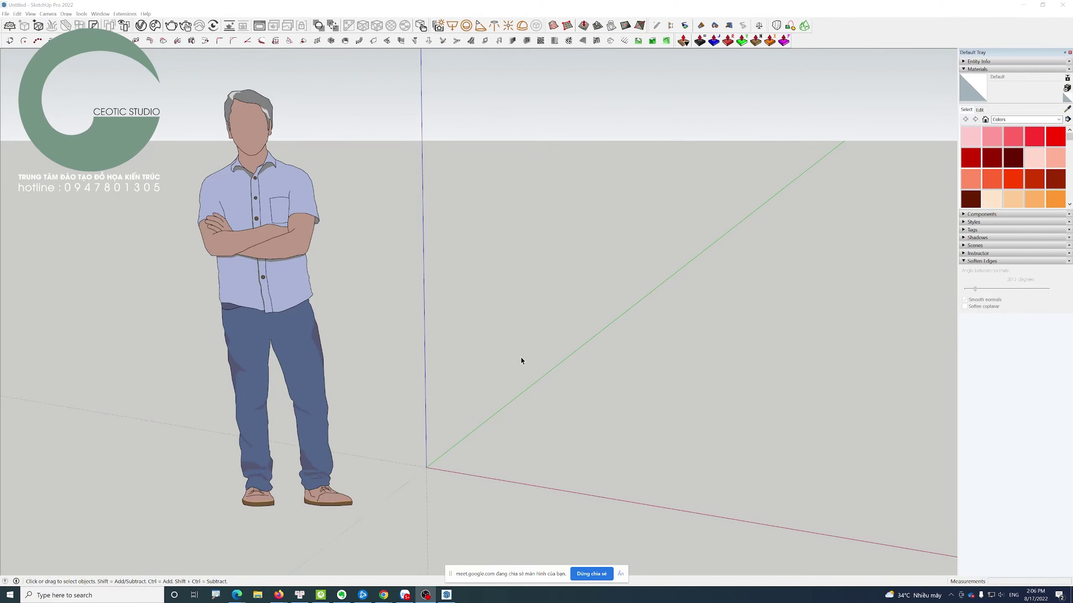
# - Draw a rectangle on the ground plane from the origin beside the figure
pyautogui.click(622, 574)
pyautogui.scroll(-2, 533, 462)
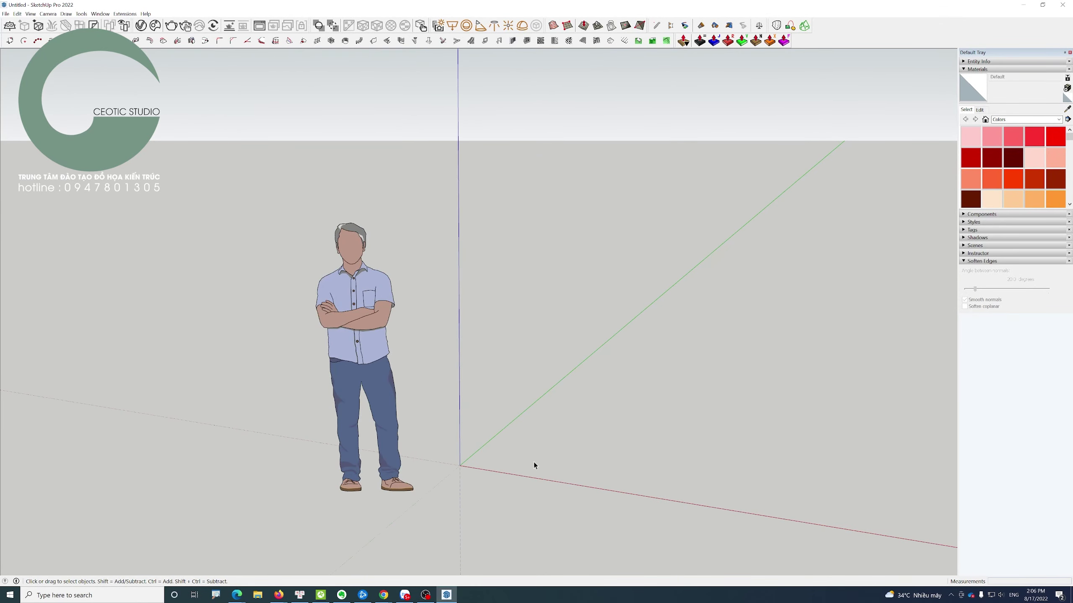
pyautogui.moveTo(533, 462); pyautogui.dragTo(556, 456, button='middle')
pyautogui.press('r')
pyautogui.click(405, 473)
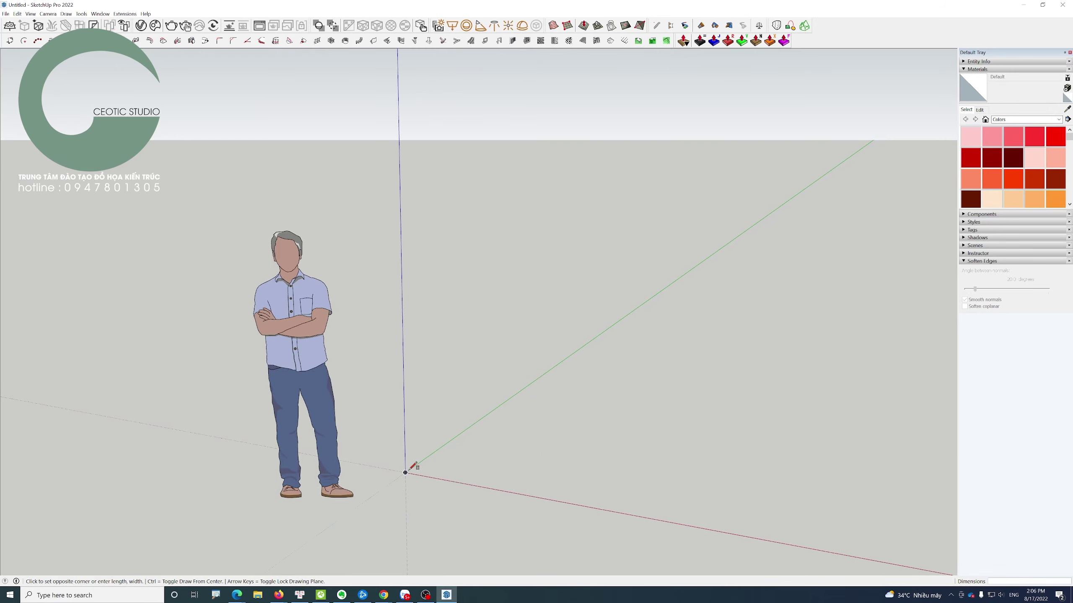
pyautogui.click(702, 401)
pyautogui.moveTo(620, 454)
pyautogui.mouseDown(button='middle')
pyautogui.moveTo(599, 444)
pyautogui.moveTo(511, 445)
pyautogui.moveTo(539, 479)
pyautogui.moveTo(638, 497)
pyautogui.moveTo(534, 448)
pyautogui.moveTo(235, 469)
pyautogui.moveTo(388, 465)
pyautogui.moveTo(555, 417)
pyautogui.moveTo(487, 453)
pyautogui.mouseUp(button='middle')
# - Move the rectangle's front edge outward to enlarge the slab, orbiting to inspect it
pyautogui.moveTo(311, 390); pyautogui.dragTo(671, 483)
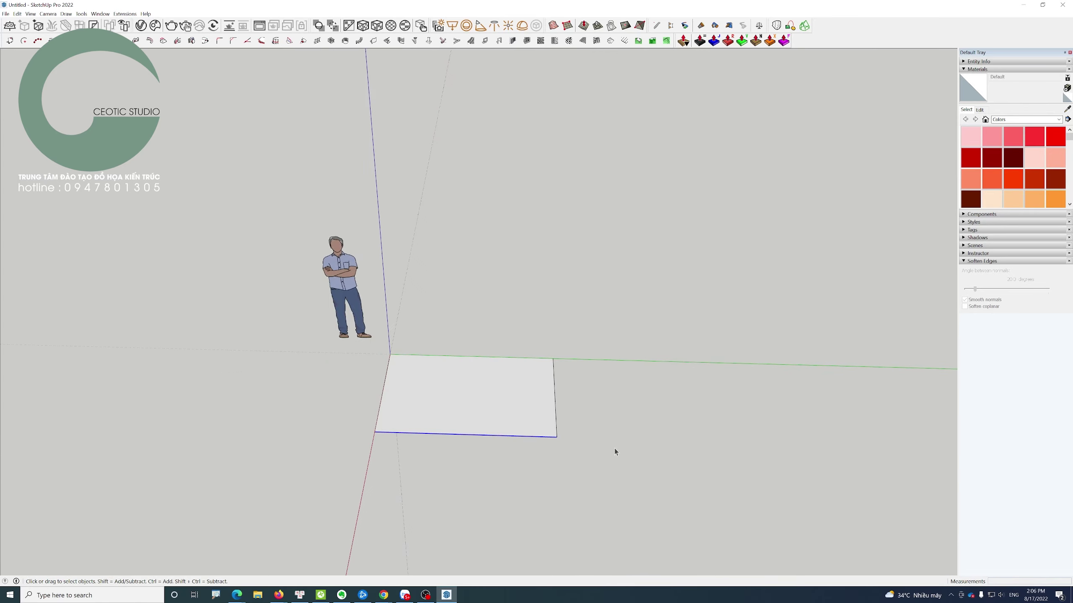
pyautogui.press('m')
pyautogui.click(501, 399)
pyautogui.click(498, 450)
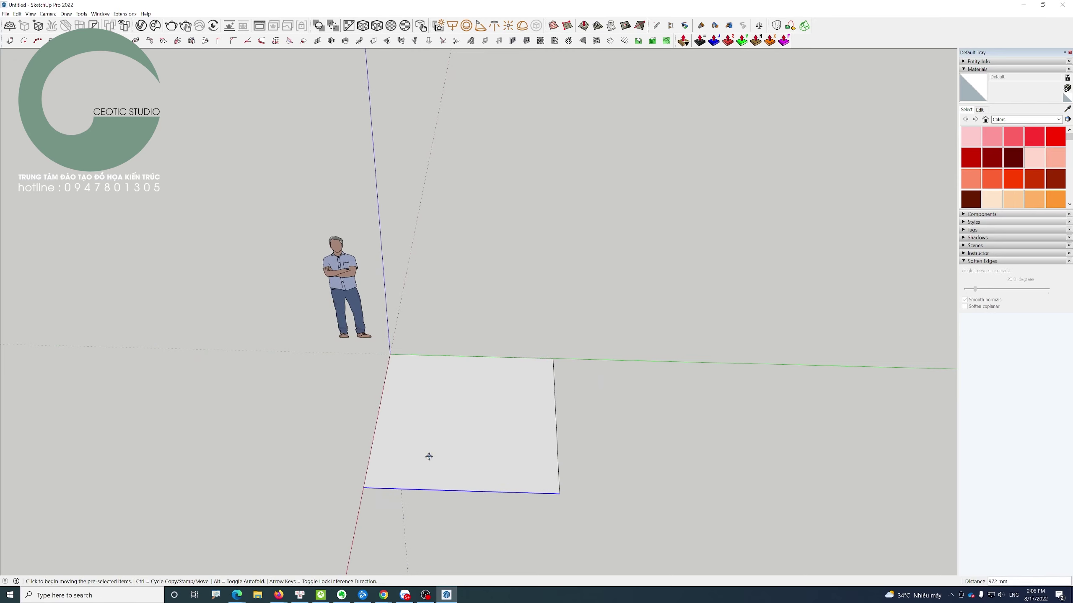
pyautogui.moveTo(429, 455)
pyautogui.mouseDown(button='middle')
pyautogui.moveTo(608, 412)
pyautogui.moveTo(486, 426)
pyautogui.moveTo(598, 431)
pyautogui.moveTo(544, 388)
pyautogui.mouseUp(button='middle')
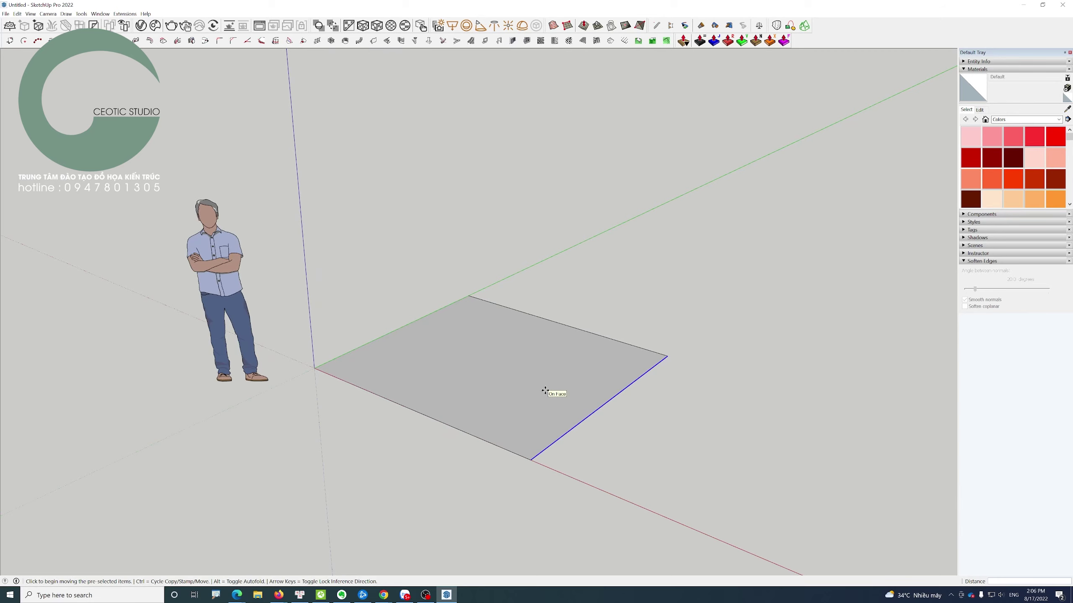
pyautogui.moveTo(496, 376)
pyautogui.mouseDown(button='middle')
pyautogui.moveTo(507, 400)
pyautogui.moveTo(556, 357)
pyautogui.mouseUp(button='middle')
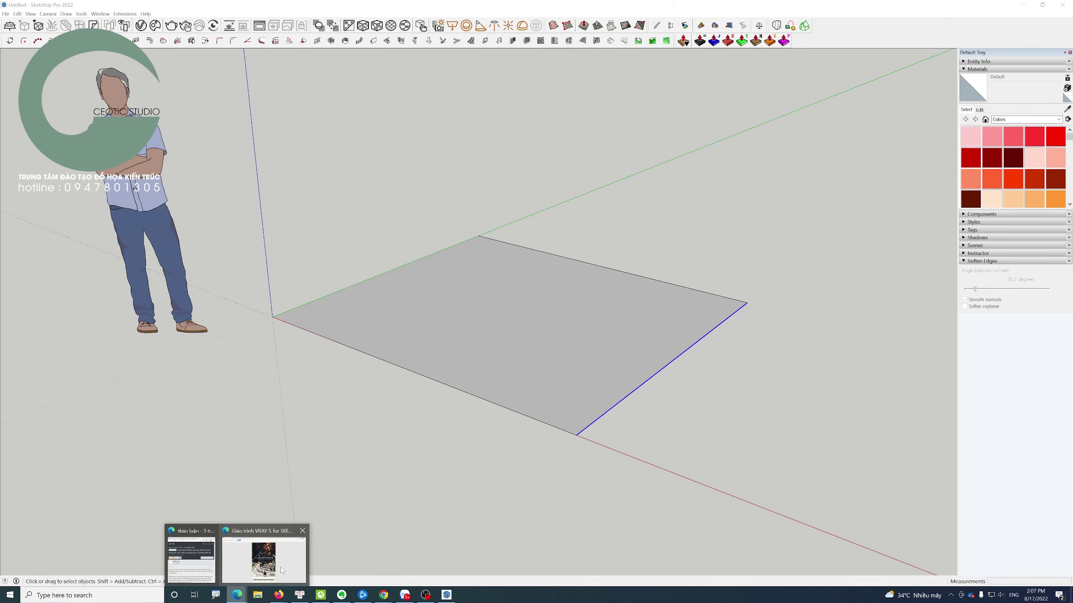
# - Bring the V-Ray 5 for SketchUp tutorial PDF forward in Edge and page down to page 06
pyautogui.click(280, 567)
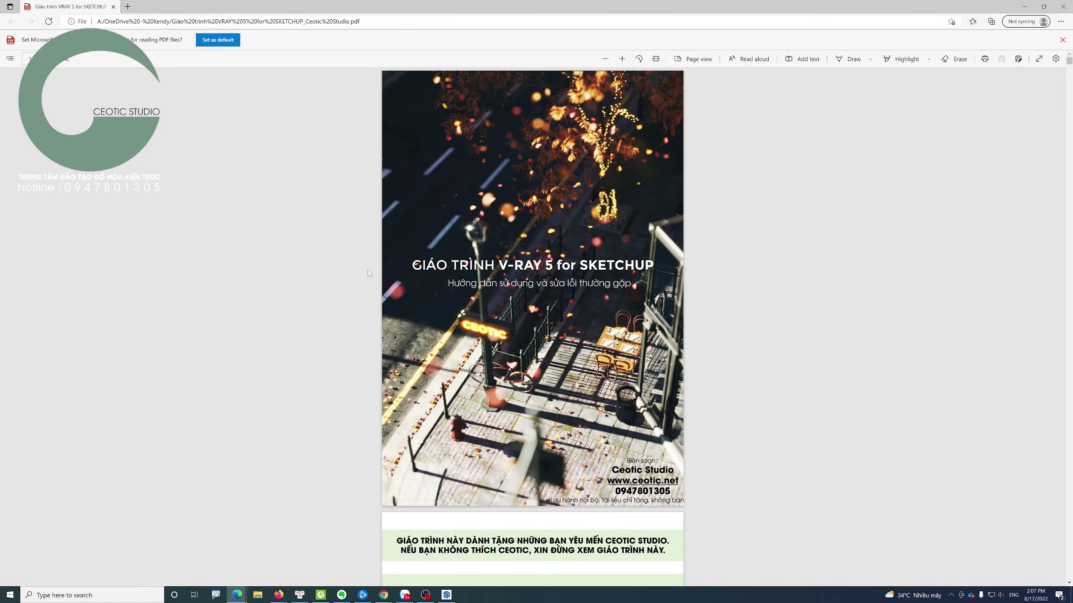
pyautogui.scroll(-15, 664, 254)
pyautogui.scroll(-5, 595, 338)
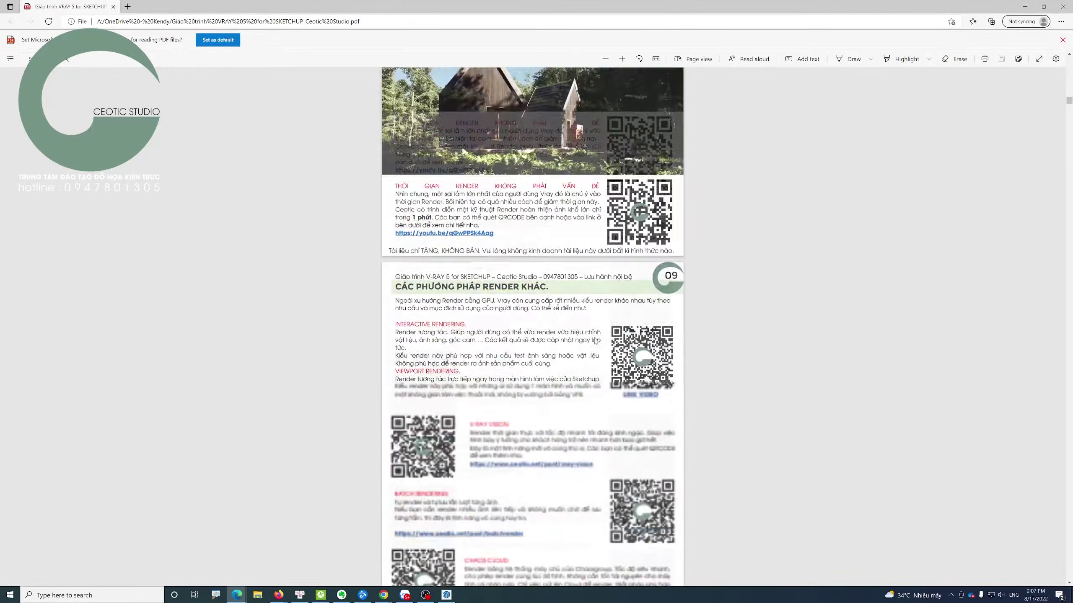
pyautogui.scroll(-5, 595, 338)
pyautogui.scroll(-5, 593, 336)
pyautogui.scroll(-5, 594, 340)
pyautogui.scroll(-4, 594, 341)
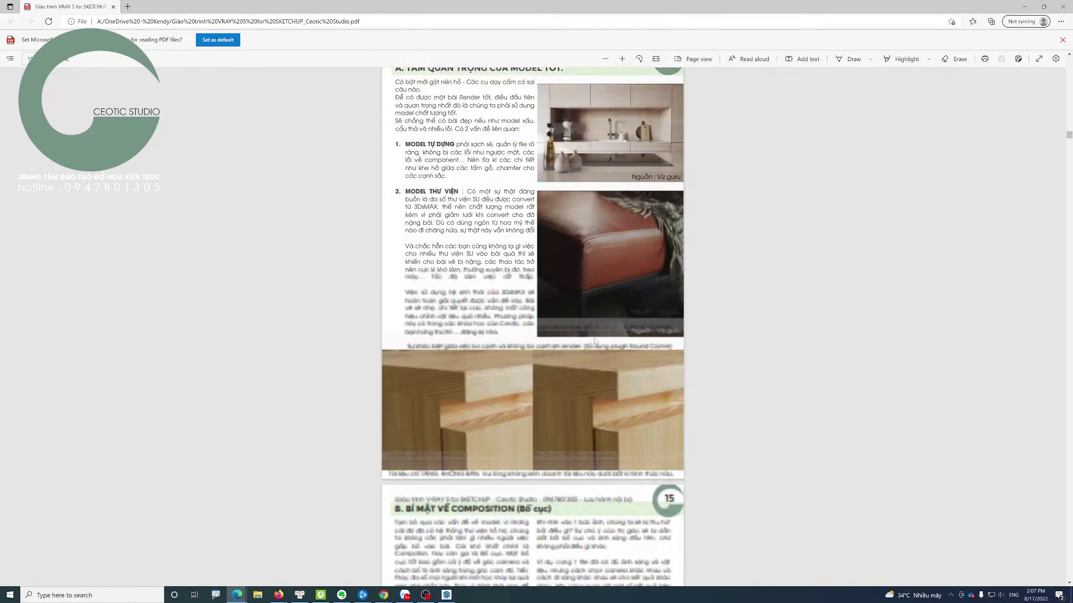
pyautogui.scroll(-4, 594, 340)
pyautogui.scroll(-3, 594, 341)
pyautogui.scroll(-4, 540, 293)
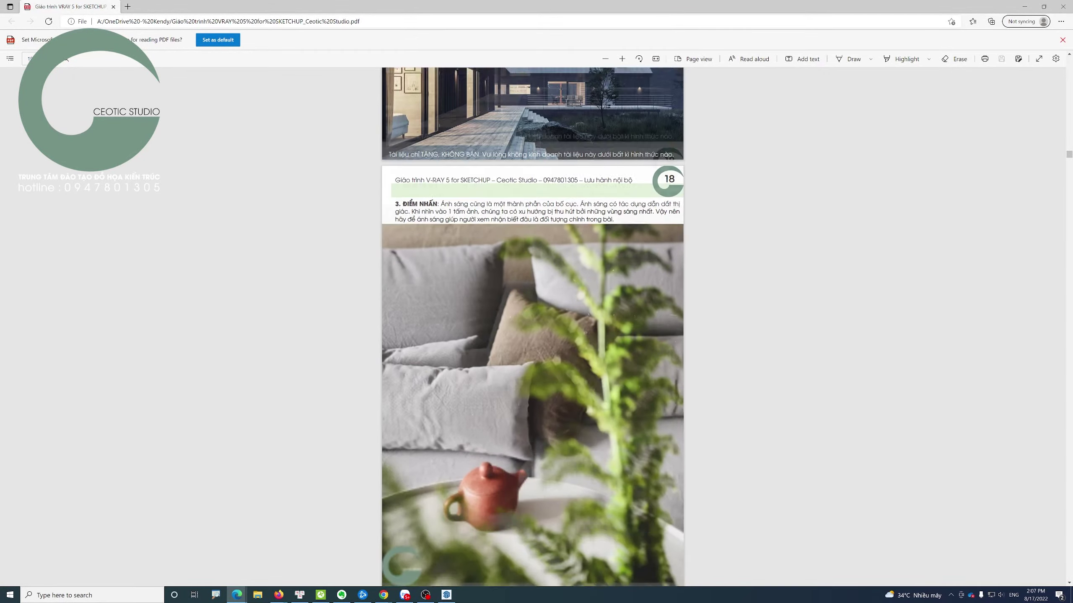
pyautogui.scroll(-7, 540, 294)
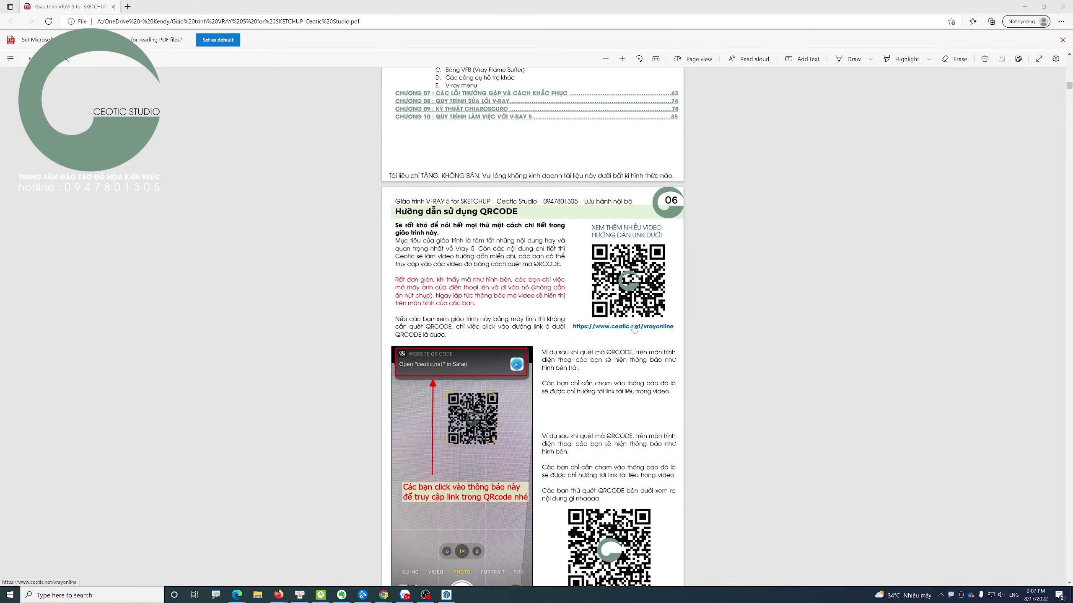
pyautogui.click(631, 328)
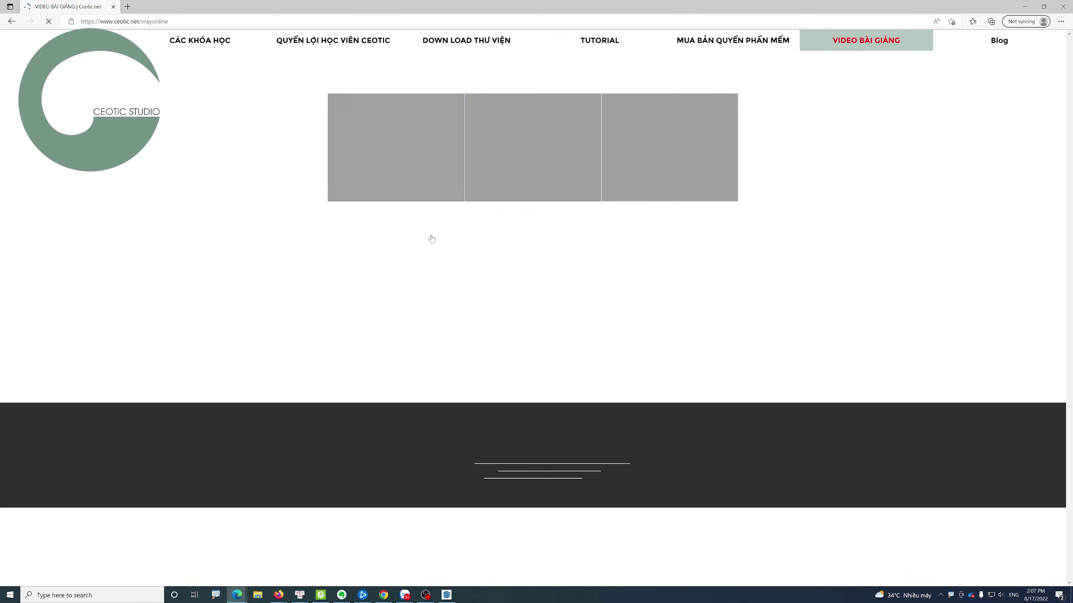
pyautogui.rightClick(8, 25)
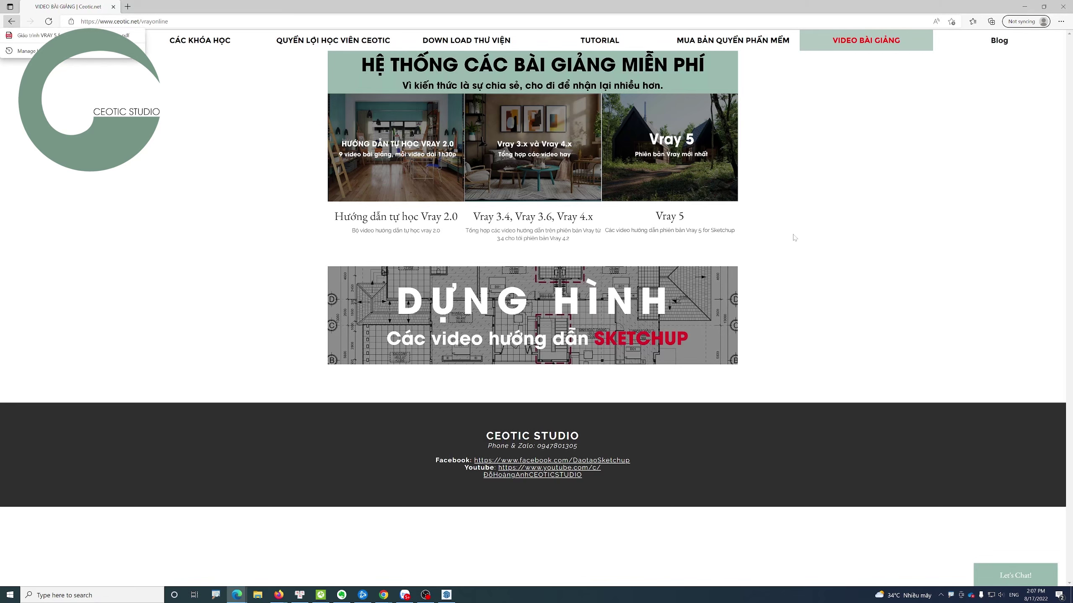
pyautogui.click(11, 21)
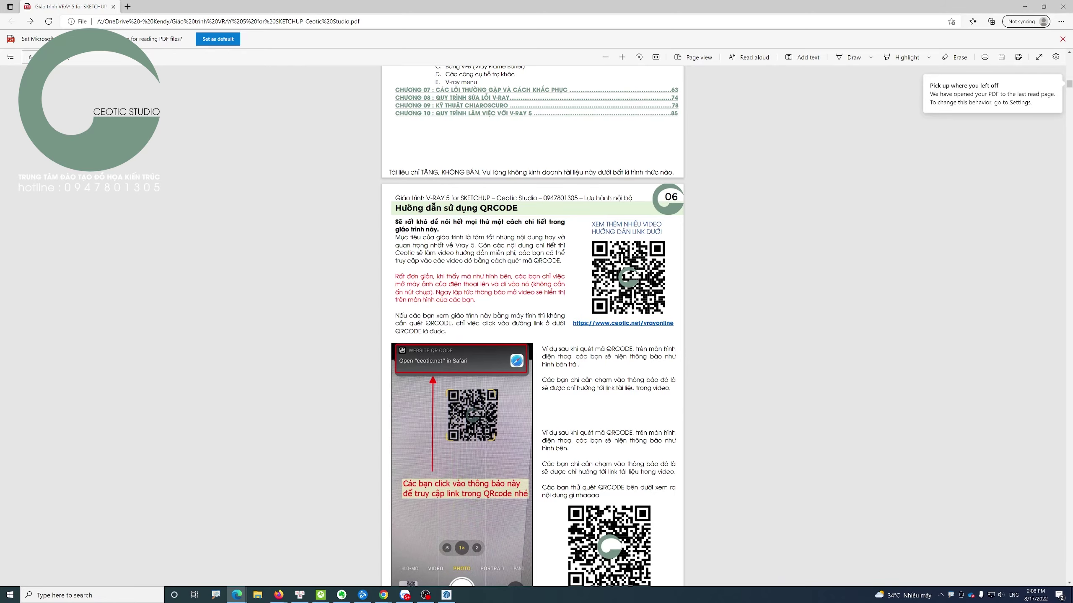
# - Scroll back to the page 05 table of contents, then minimize Edge
pyautogui.scroll(3, 490, 160)
pyautogui.scroll(5, 490, 160)
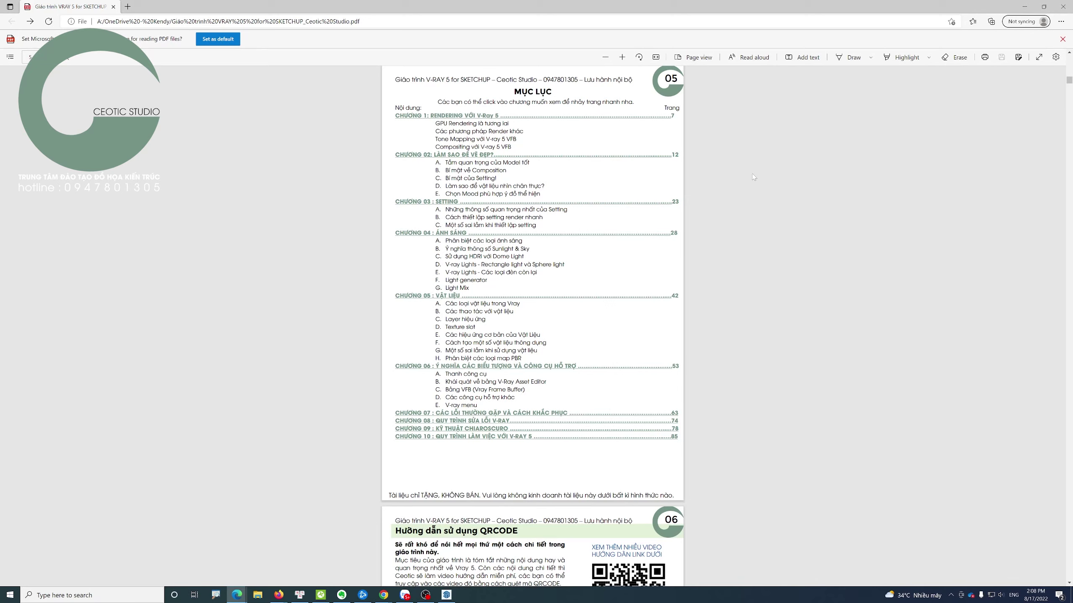
pyautogui.click(1024, 6)
# - Check the toolbar list, then undock and close the extra row and JointPushPull toolsets
pyautogui.moveTo(587, 248)
pyautogui.mouseDown(button='middle')
pyautogui.moveTo(618, 269)
pyautogui.moveTo(606, 304)
pyautogui.moveTo(538, 298)
pyautogui.mouseUp(button='middle')
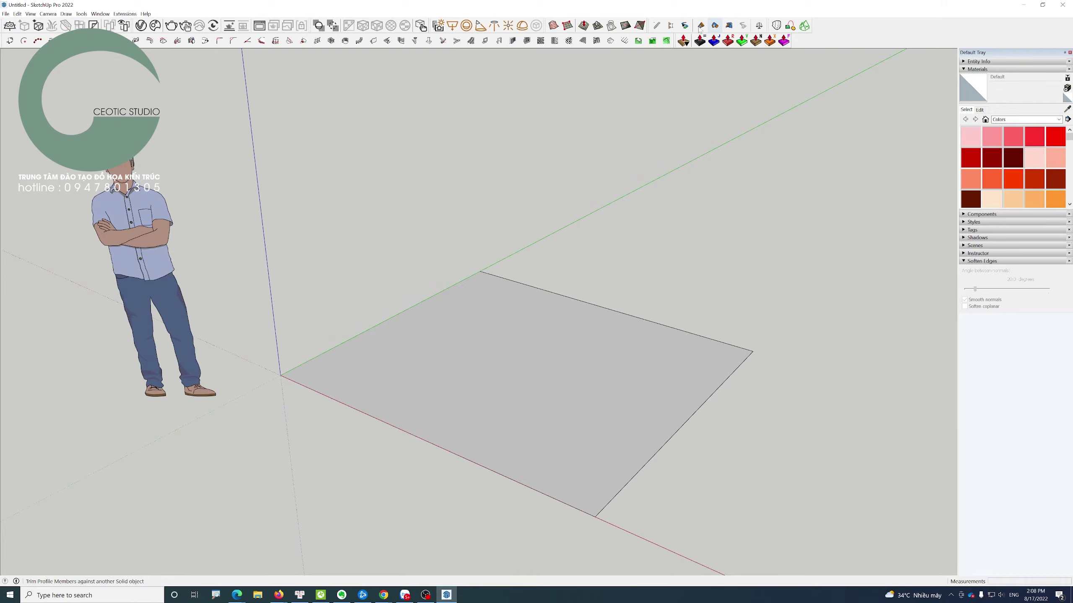
pyautogui.rightClick(556, 34)
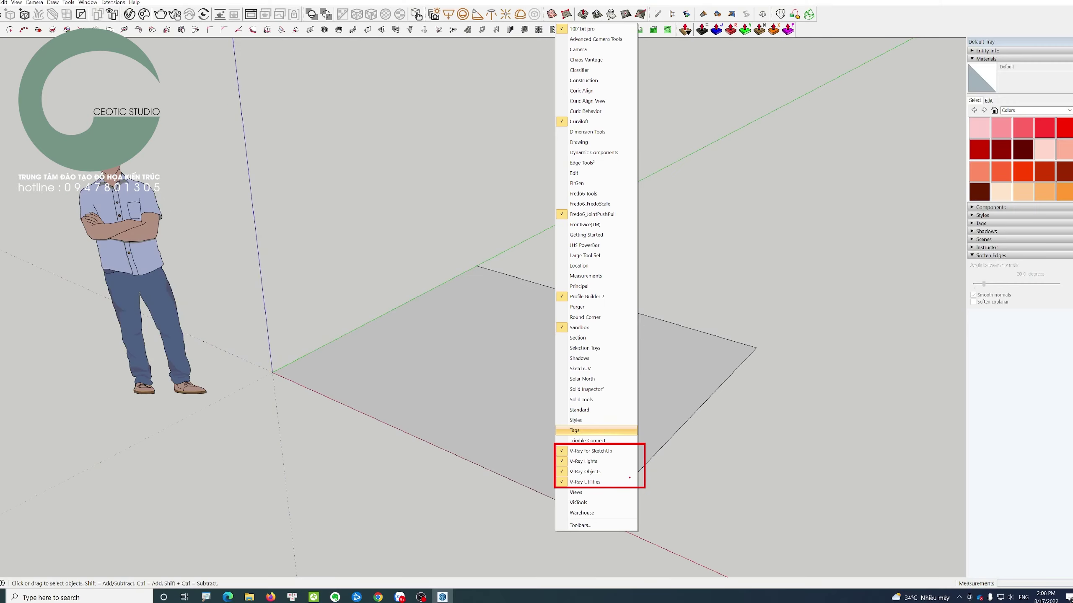
pyautogui.click(540, 62)
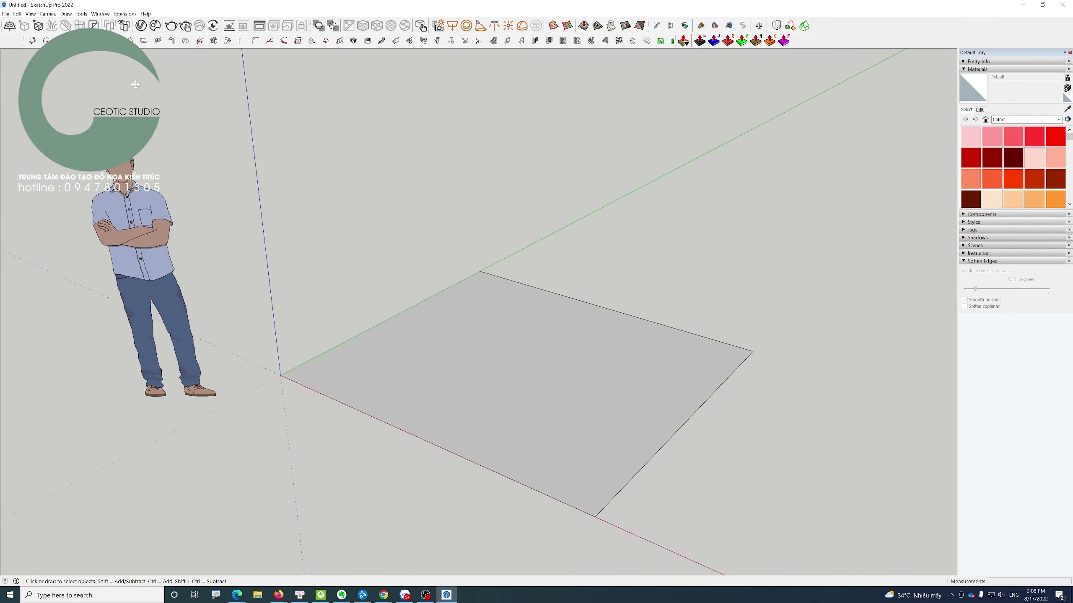
pyautogui.moveTo(2, 46); pyautogui.dragTo(114, 152)
pyautogui.click(743, 149)
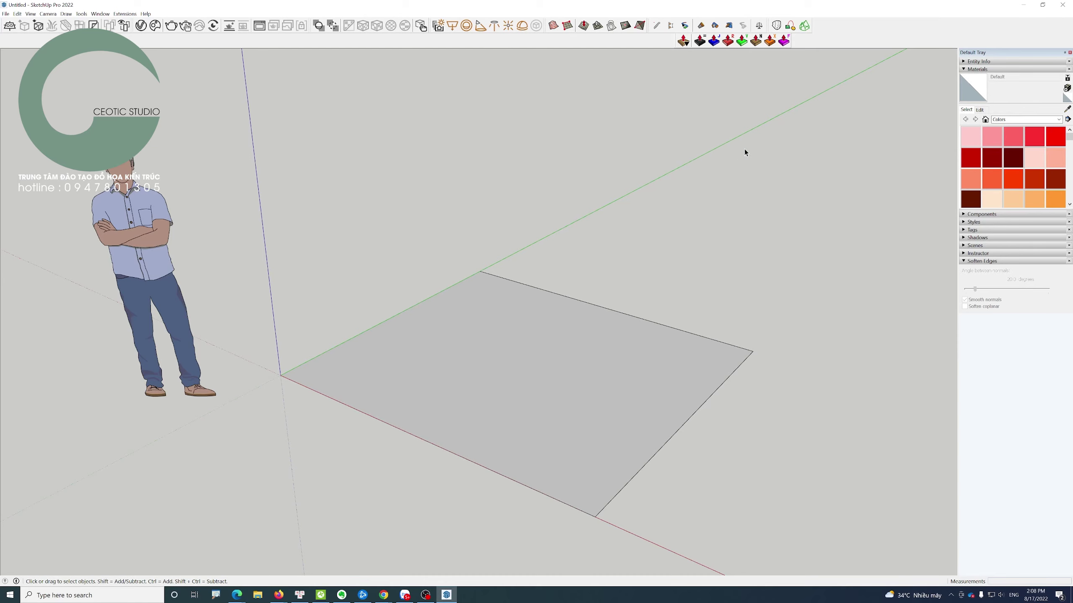
pyautogui.moveTo(677, 41); pyautogui.dragTo(616, 134)
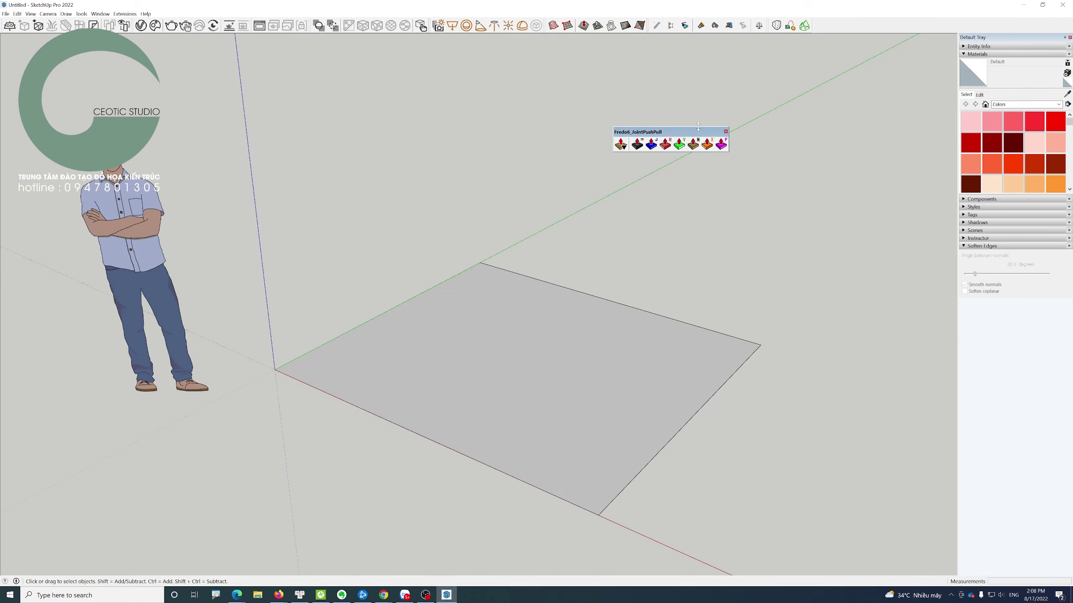
pyautogui.click(725, 132)
# - Float the V-Ray Objects, for SketchUp, Utilities and Lights toolbars and spread them apart
pyautogui.rightClick(590, 20)
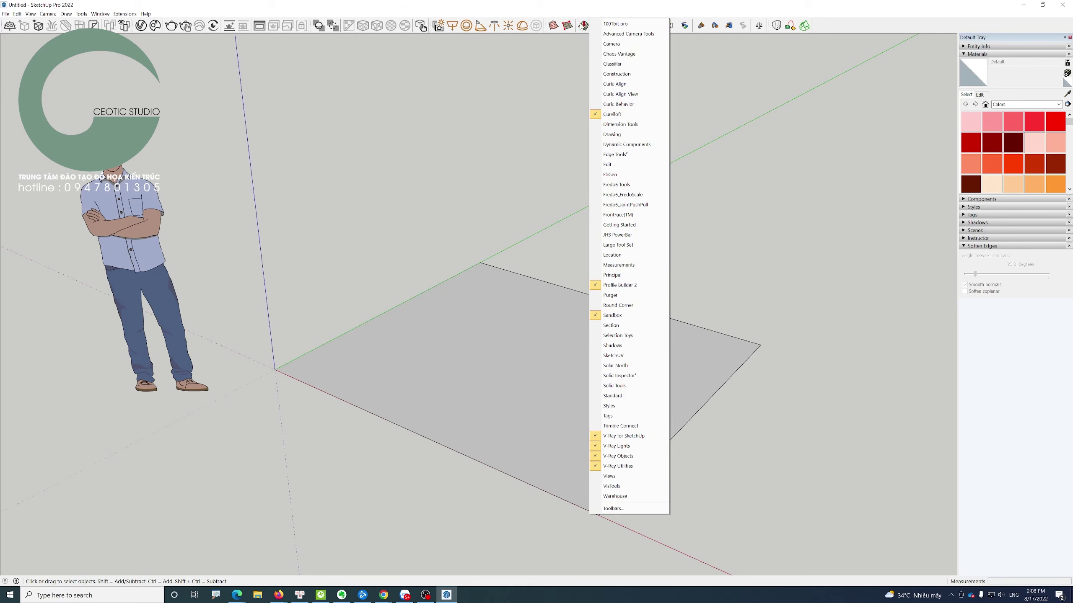
pyautogui.click(345, 230)
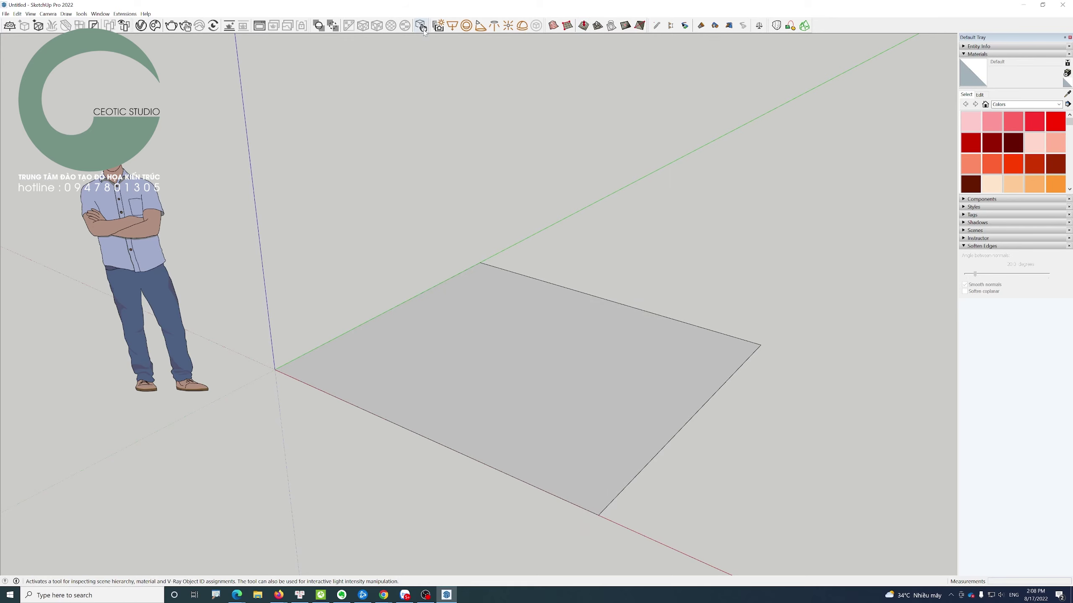
pyautogui.moveTo(3, 26); pyautogui.dragTo(315, 85)
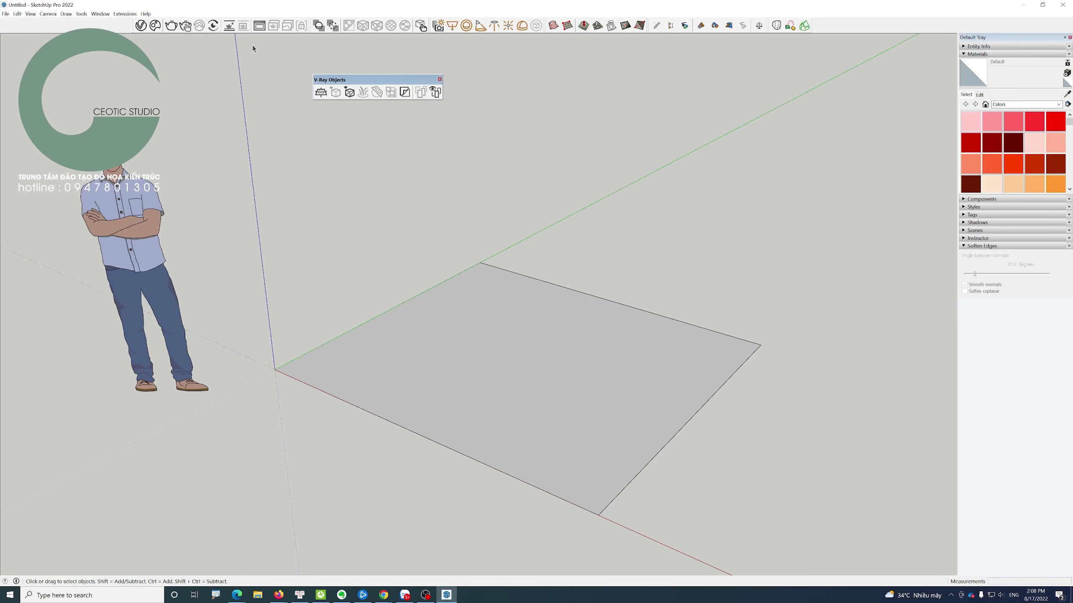
pyautogui.moveTo(133, 26)
pyautogui.mouseDown()
pyautogui.moveTo(310, 112)
pyautogui.moveTo(454, 83)
pyautogui.mouseUp()
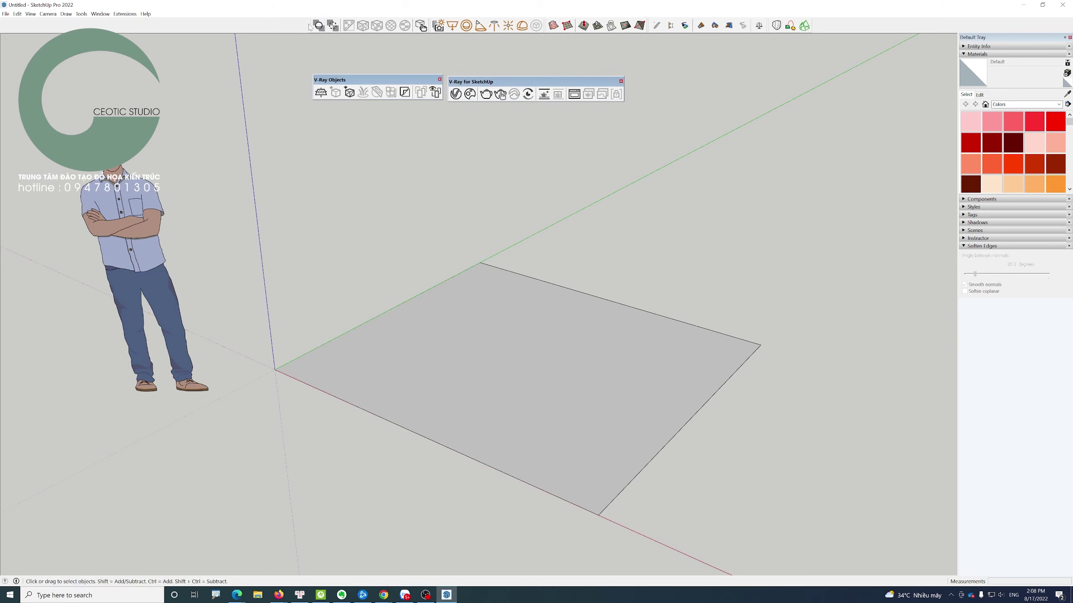
pyautogui.moveTo(312, 25); pyautogui.dragTo(315, 114)
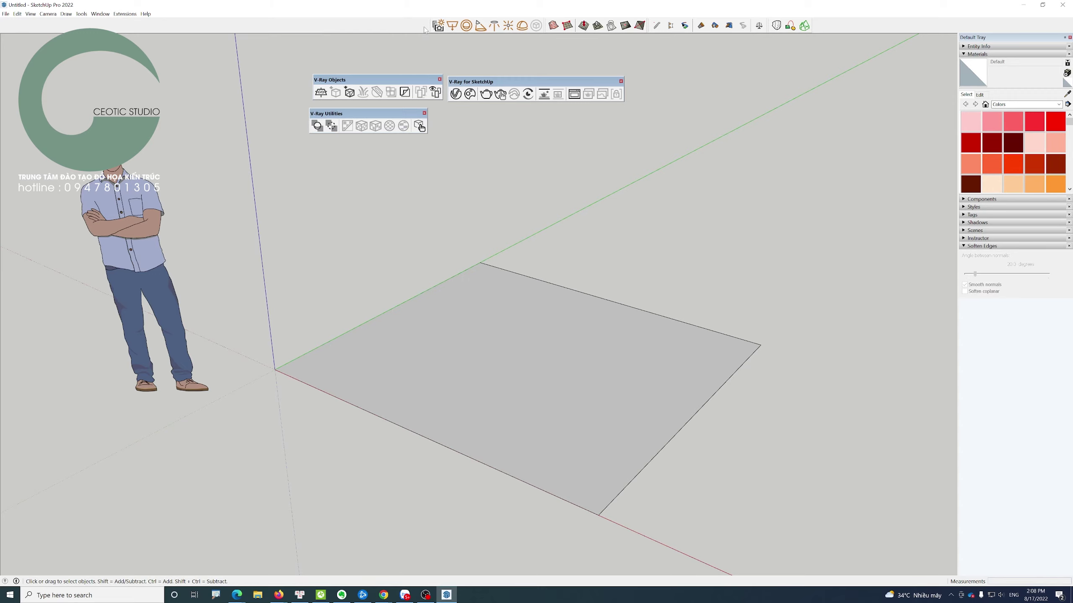
pyautogui.moveTo(426, 26); pyautogui.dragTo(452, 117)
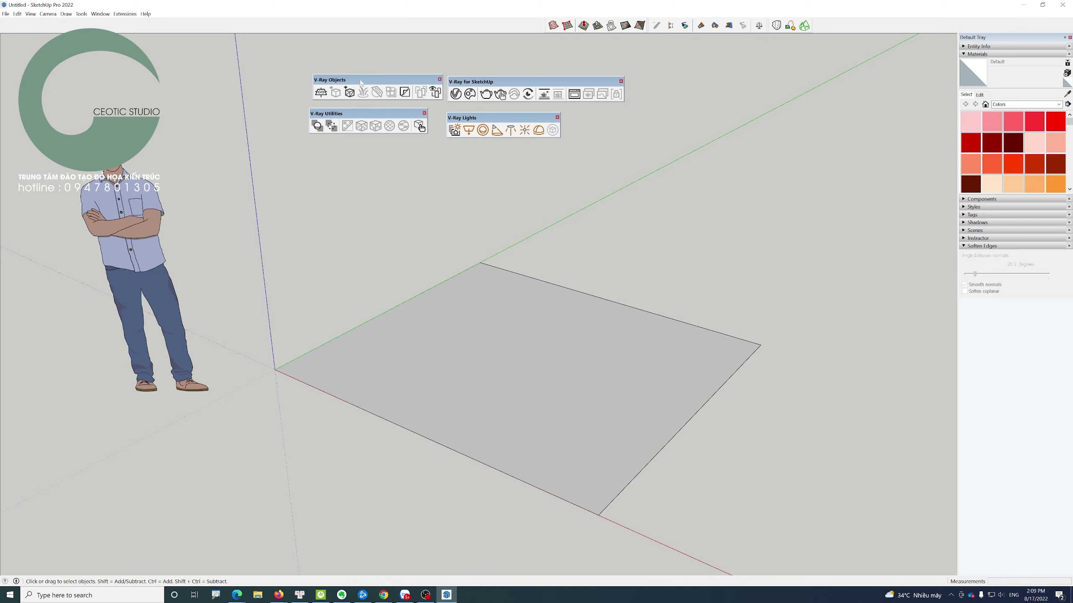
pyautogui.moveTo(361, 83)
pyautogui.mouseDown()
pyautogui.moveTo(458, 39)
pyautogui.moveTo(731, 74)
pyautogui.mouseUp()
pyautogui.moveTo(536, 118); pyautogui.dragTo(401, 44)
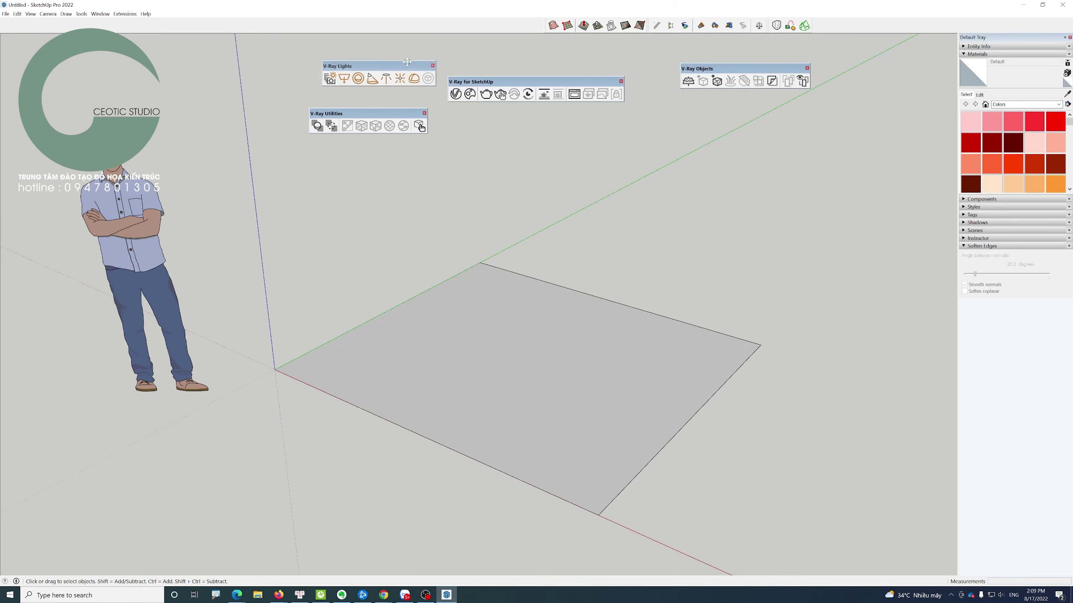
pyautogui.moveTo(396, 111); pyautogui.dragTo(525, 38)
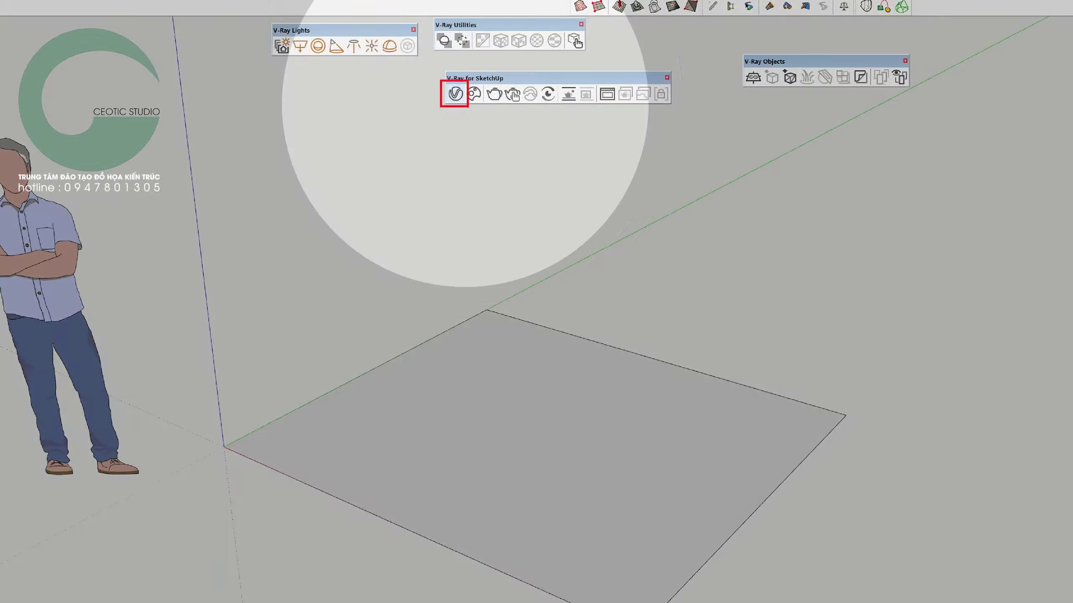
# - Open the V-Ray Asset Editor and browse its Materials, Lights (only SunLight) and Render Elements lists
pyautogui.click(455, 94)
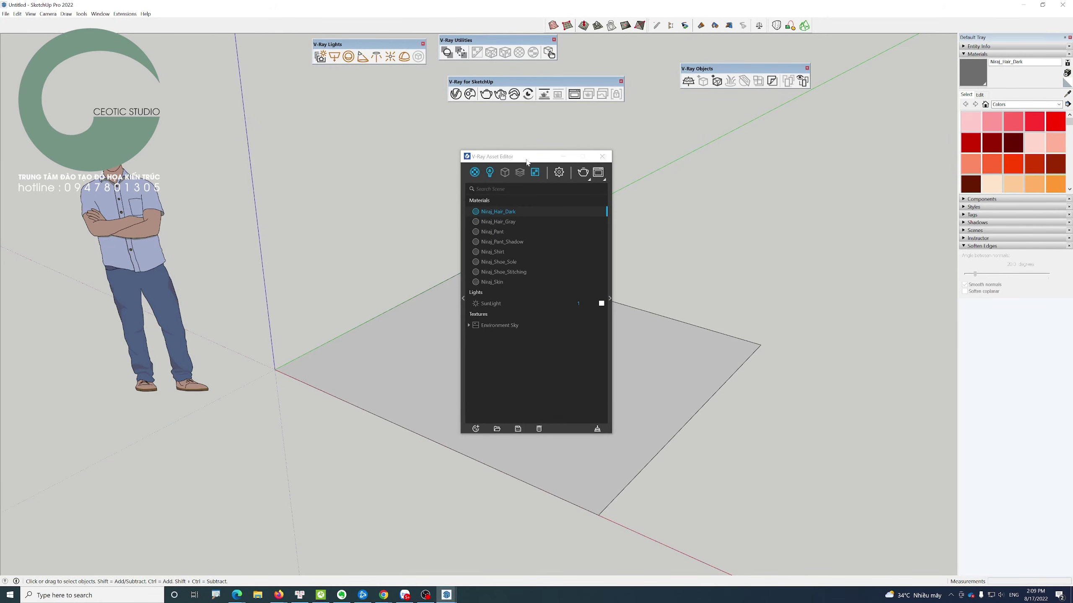
pyautogui.moveTo(527, 162); pyautogui.dragTo(507, 140)
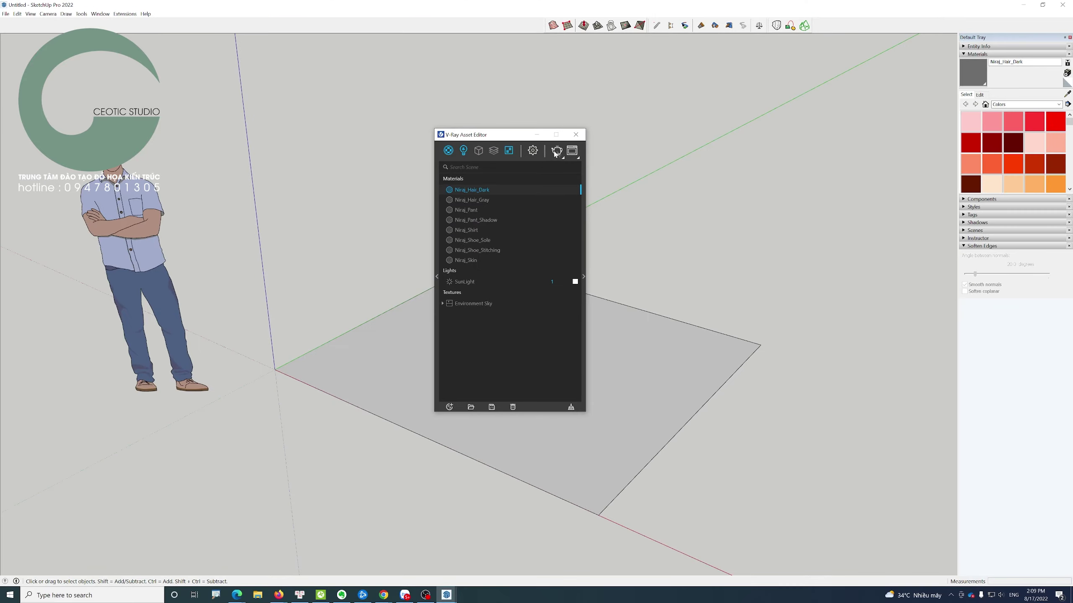
pyautogui.click(452, 154)
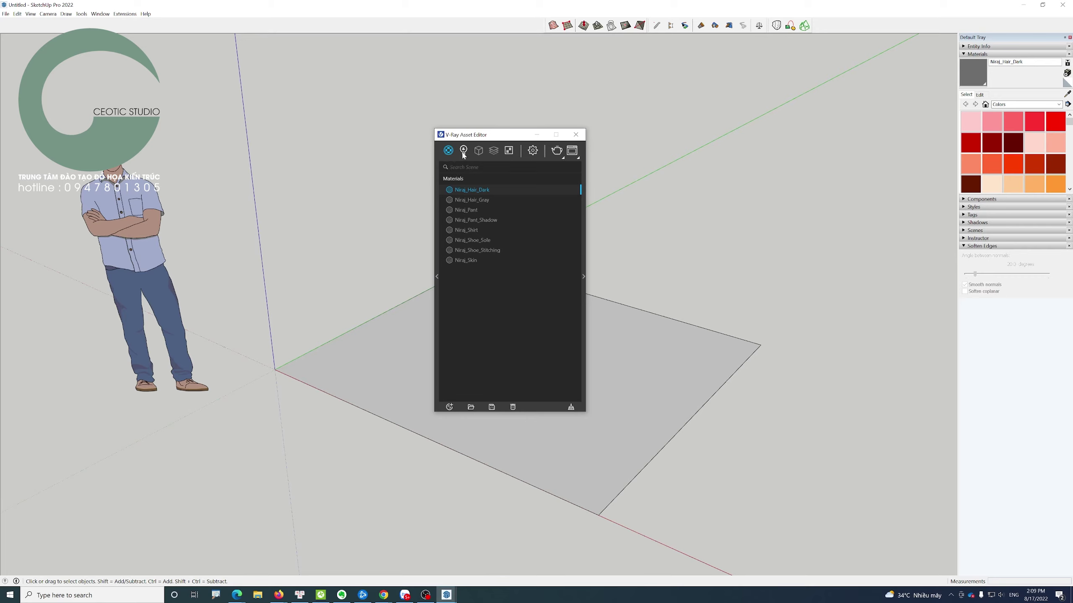
pyautogui.click(464, 152)
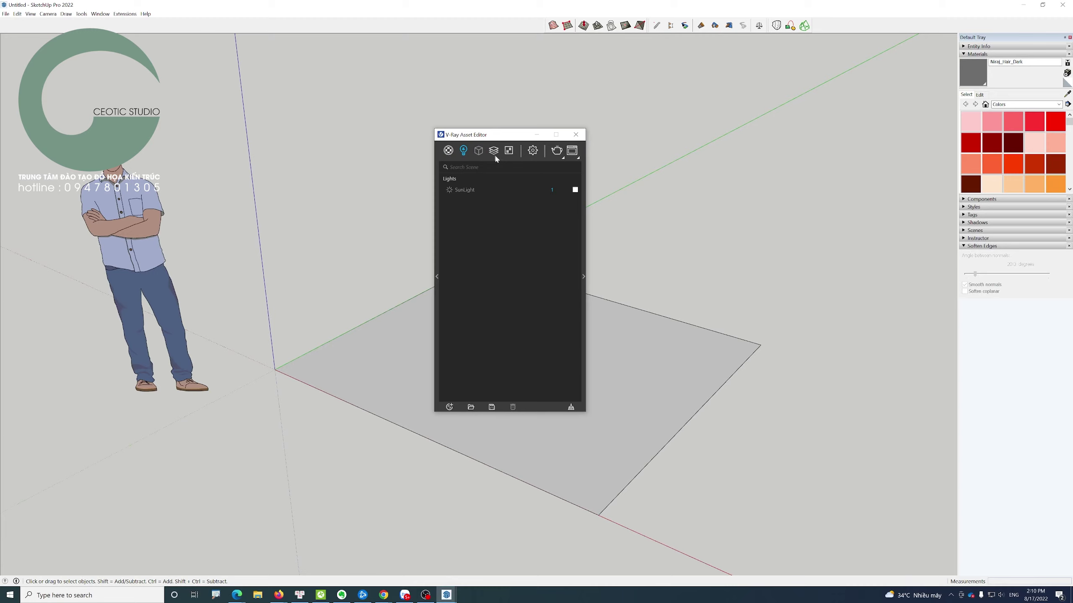
pyautogui.click(494, 156)
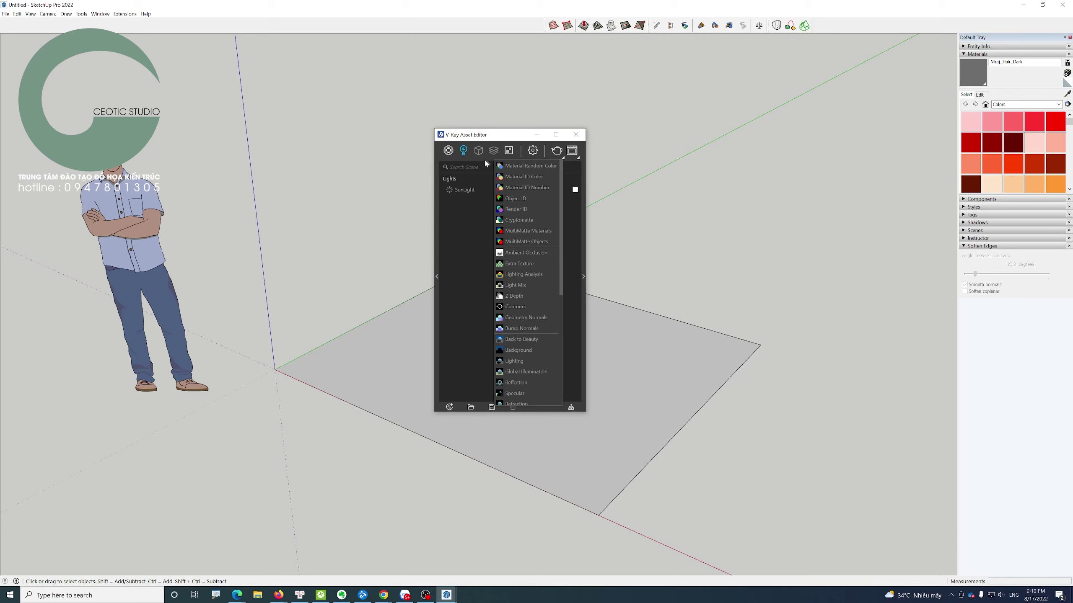
pyautogui.click(466, 233)
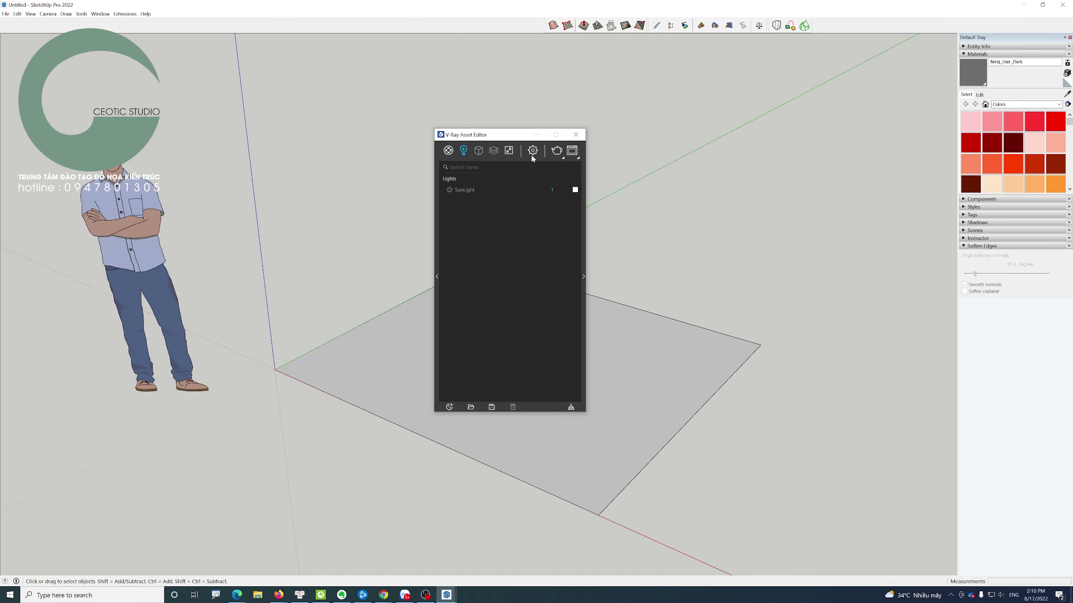
# - Switch the Asset Editor to its render Settings and collapse the Render rollout
pyautogui.click(533, 152)
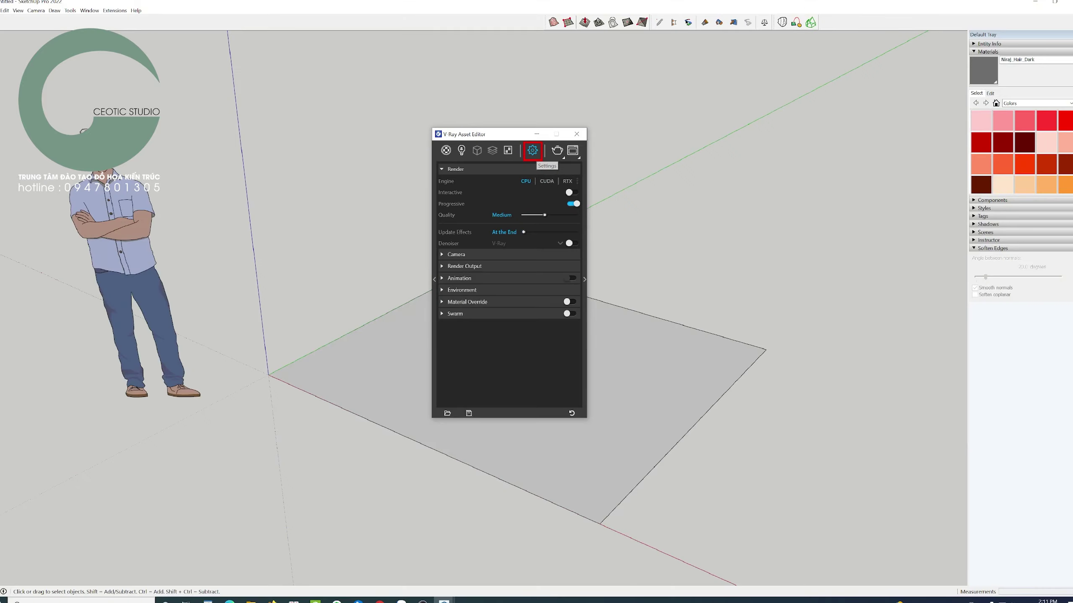
pyautogui.click(549, 168)
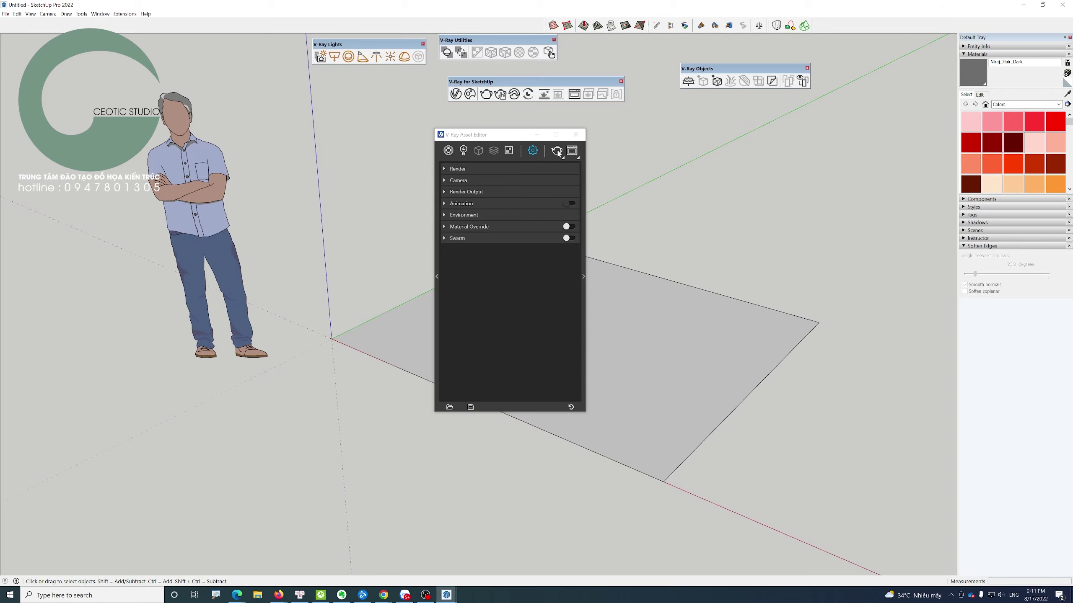
# - Render the current view to an 800x450 image, resize the Frame Buffer, then close it
pyautogui.click(557, 151)
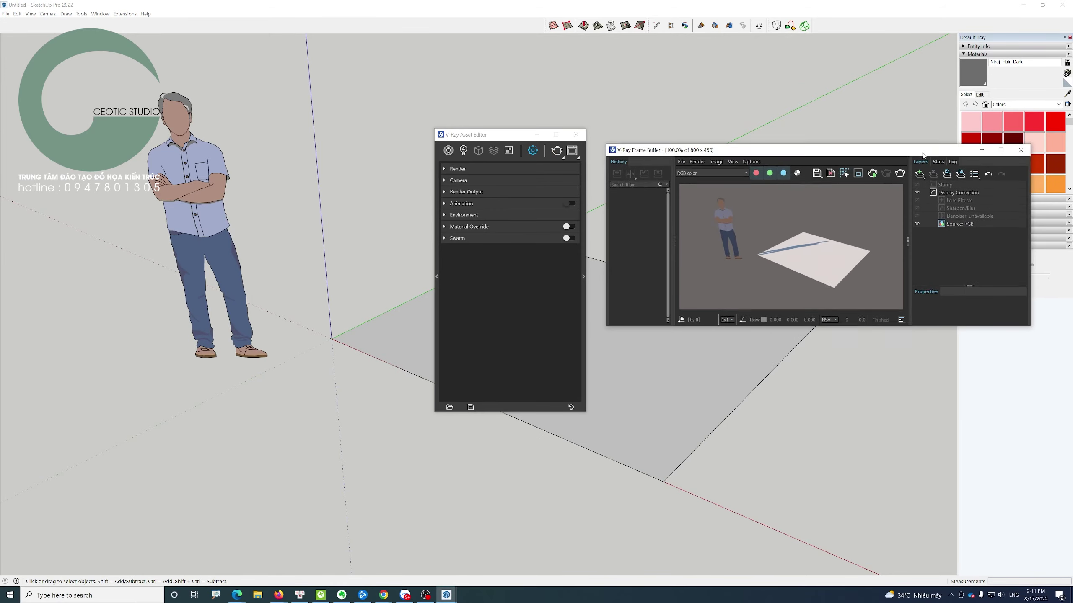
pyautogui.moveTo(517, 141); pyautogui.dragTo(434, 142)
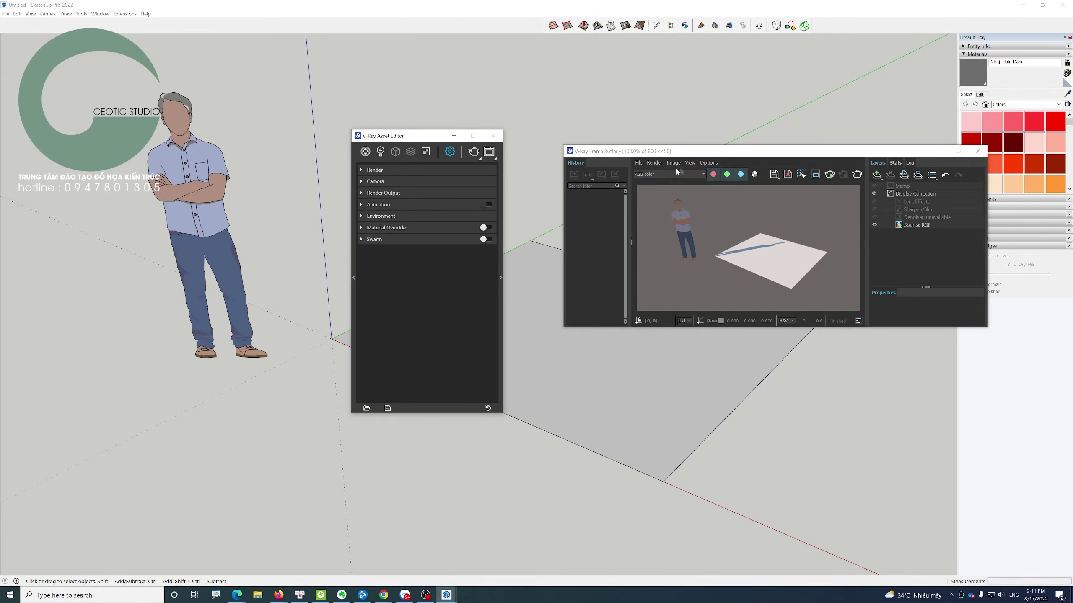
pyautogui.moveTo(716, 152); pyautogui.dragTo(668, 138)
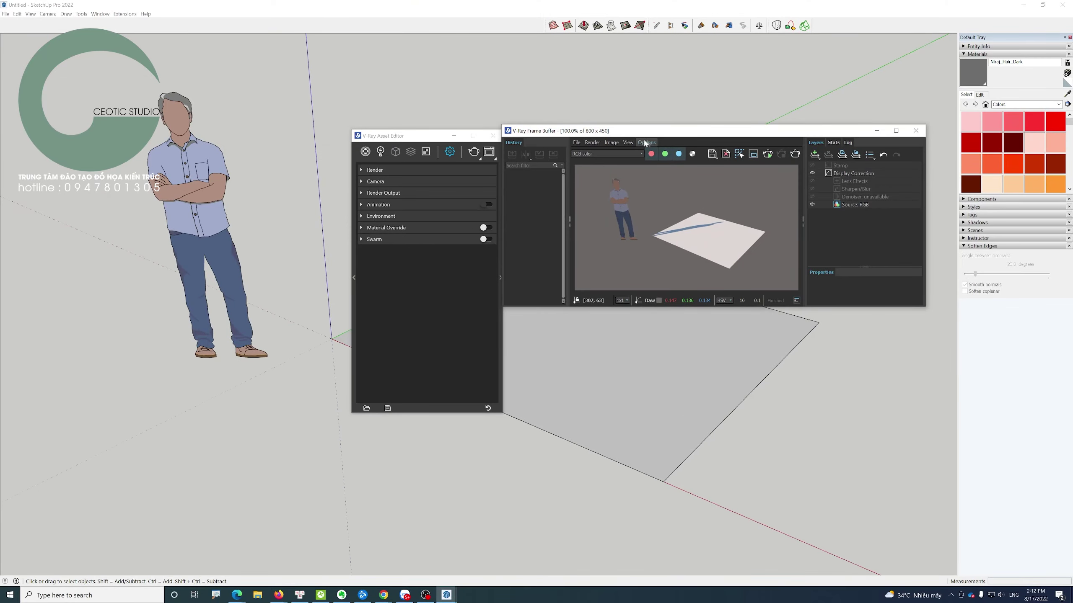
pyautogui.moveTo(687, 136)
pyautogui.mouseDown()
pyautogui.moveTo(682, 126)
pyautogui.moveTo(696, 129)
pyautogui.mouseUp()
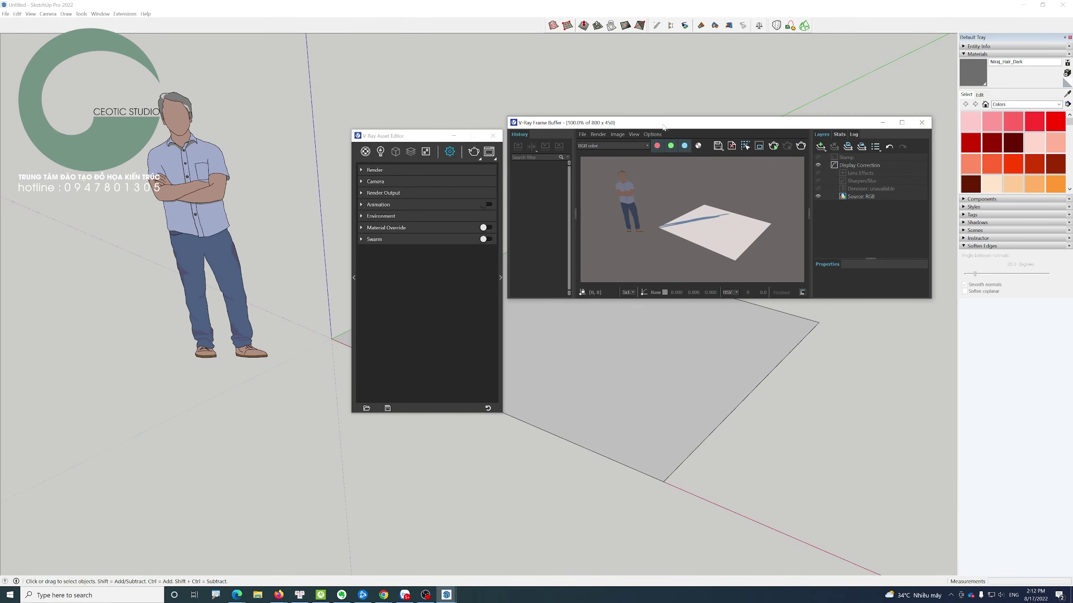
pyautogui.moveTo(675, 123); pyautogui.dragTo(566, 144)
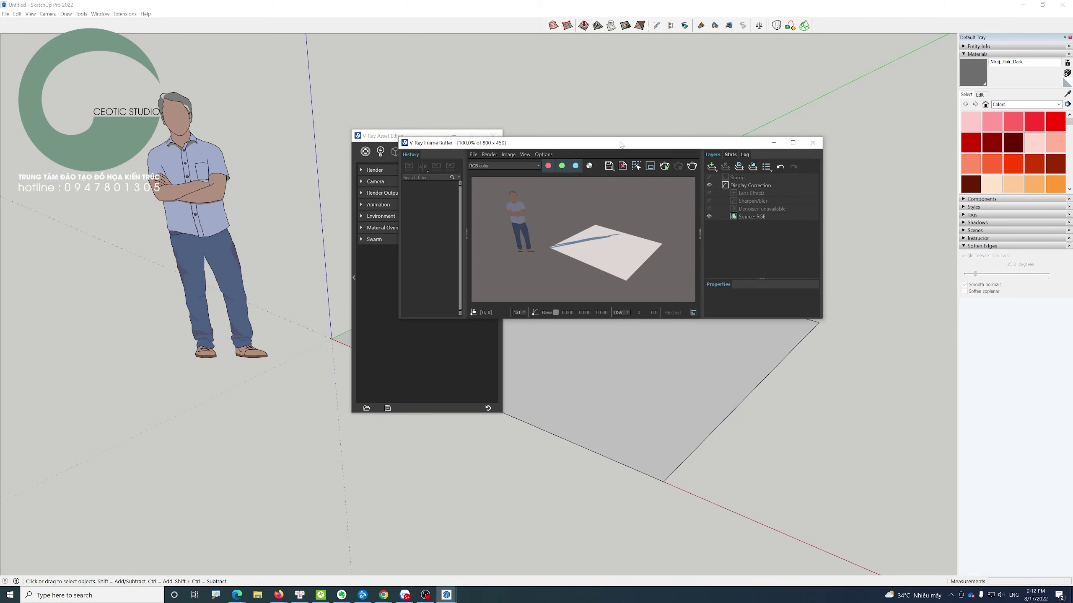
pyautogui.moveTo(733, 318); pyautogui.dragTo(733, 545)
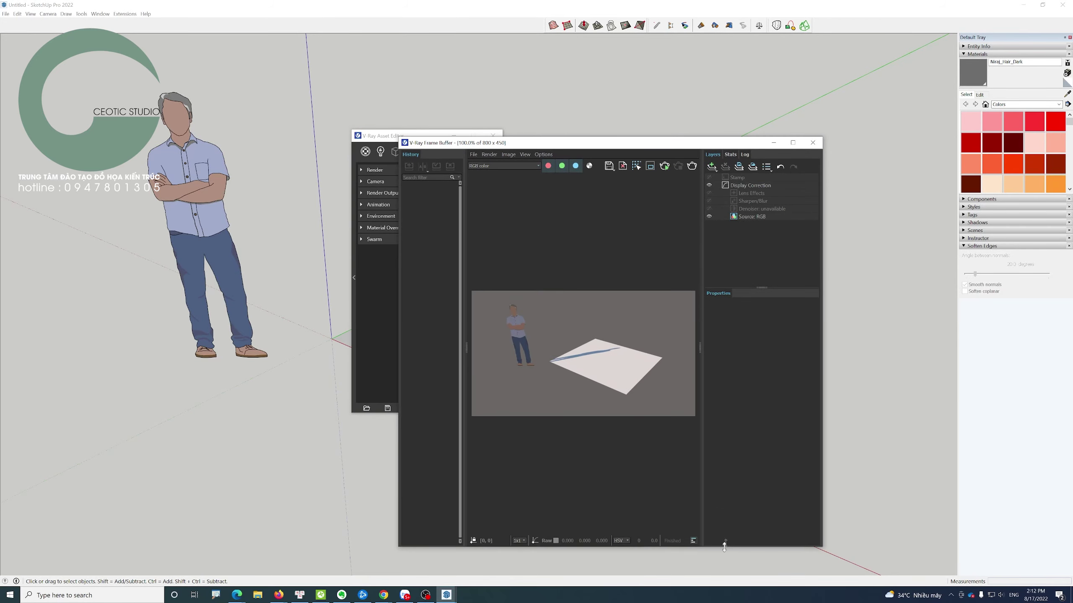
pyautogui.moveTo(822, 277); pyautogui.dragTo(917, 277)
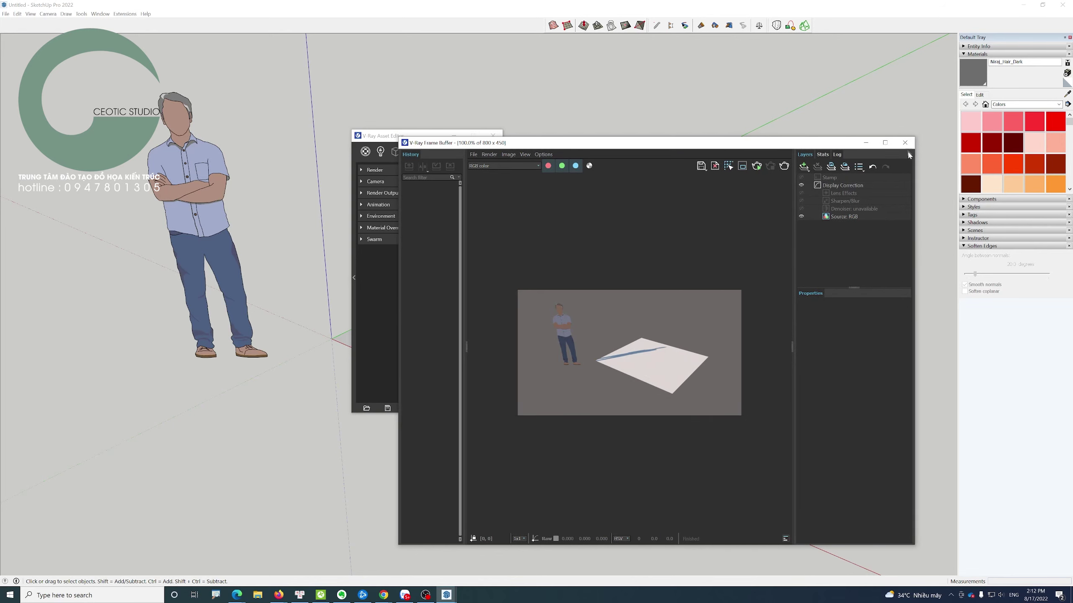
pyautogui.click(909, 142)
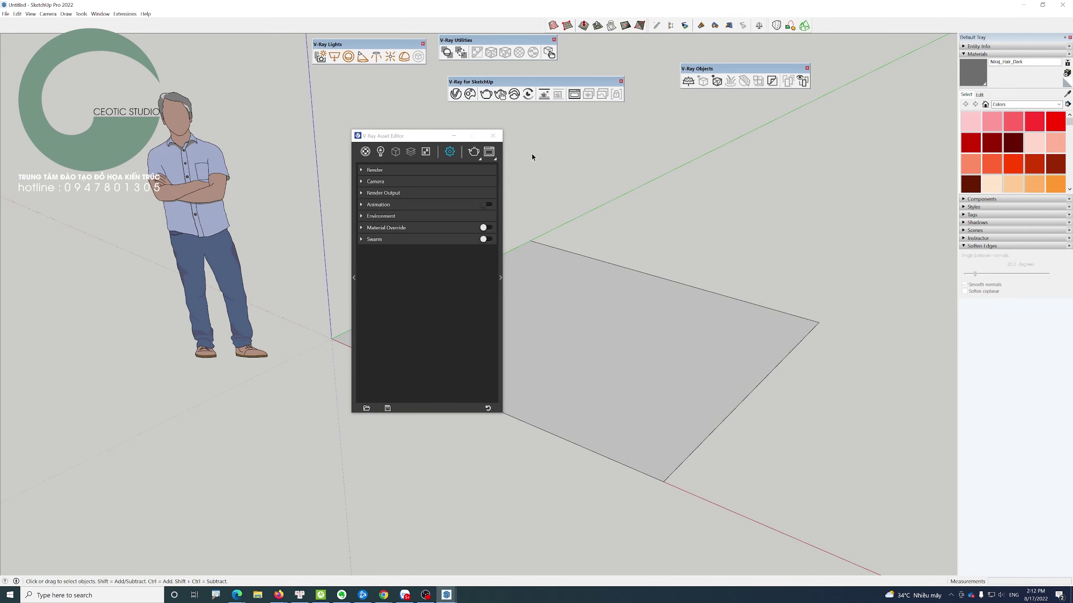
# - Reopen the V-Ray Frame Buffer with the last 800x450 render and move it up-left
pyautogui.moveTo(422, 136); pyautogui.dragTo(484, 131)
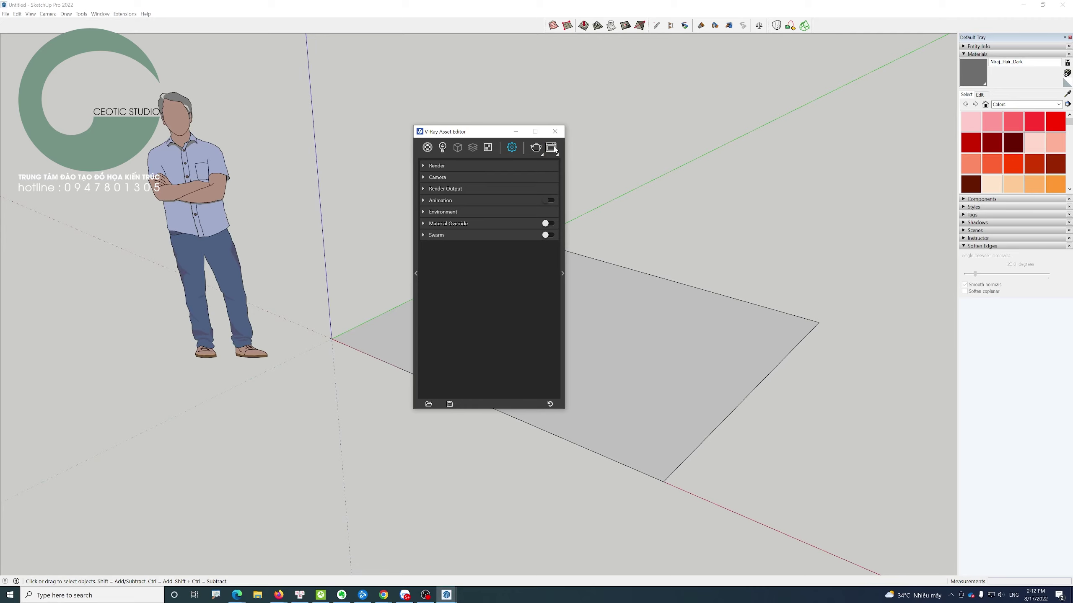
pyautogui.click(554, 149)
pyautogui.moveTo(589, 135); pyautogui.dragTo(503, 97)
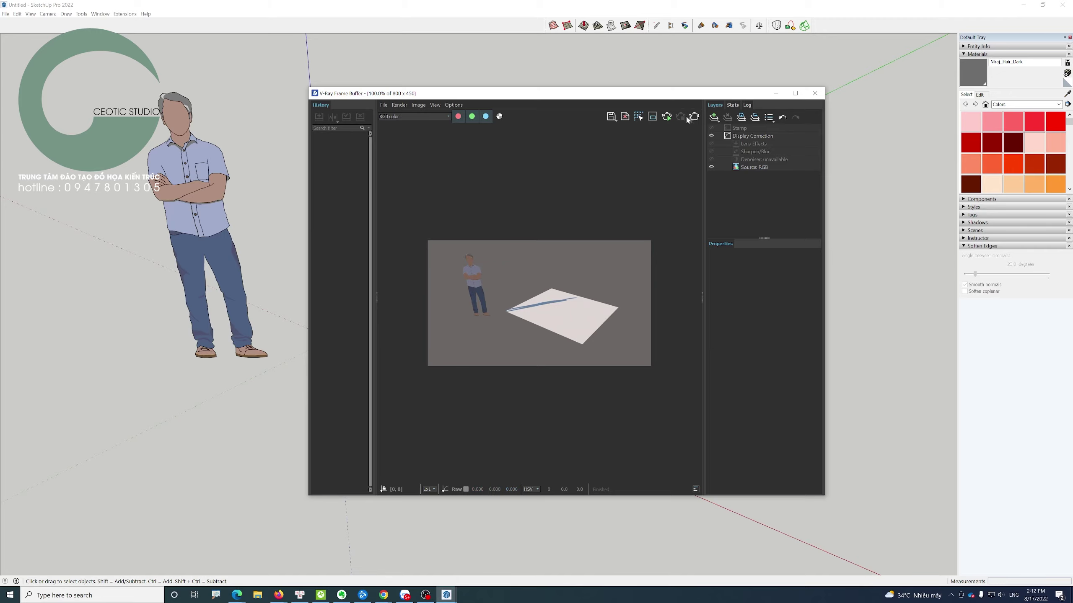
# - Place the Frame Buffer right and the Asset Editor front-left so both are visible
pyautogui.moveTo(627, 98); pyautogui.dragTo(749, 177)
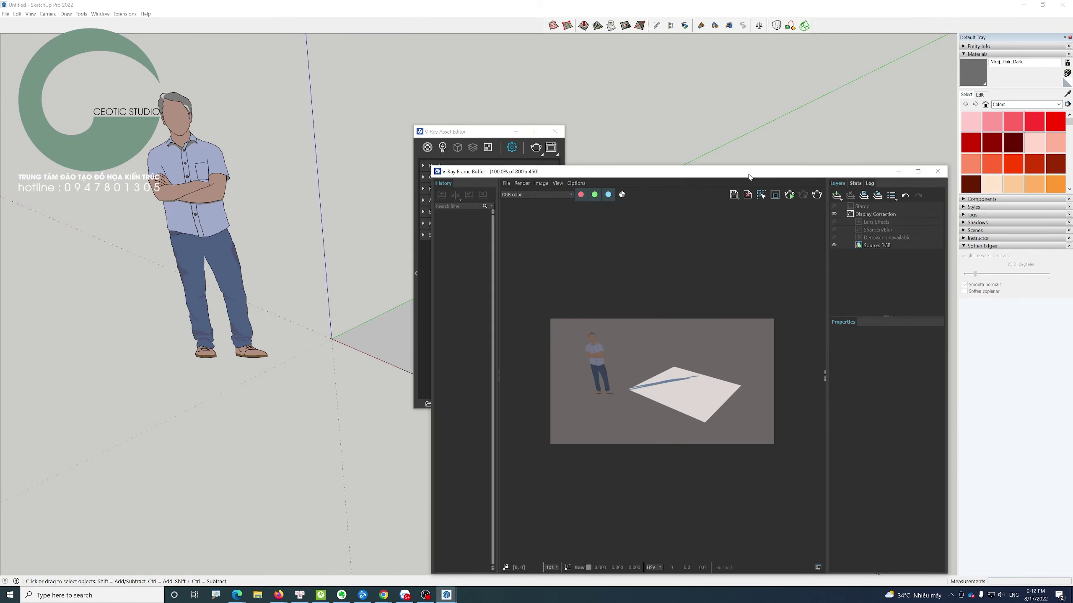
pyautogui.moveTo(476, 131); pyautogui.dragTo(393, 142)
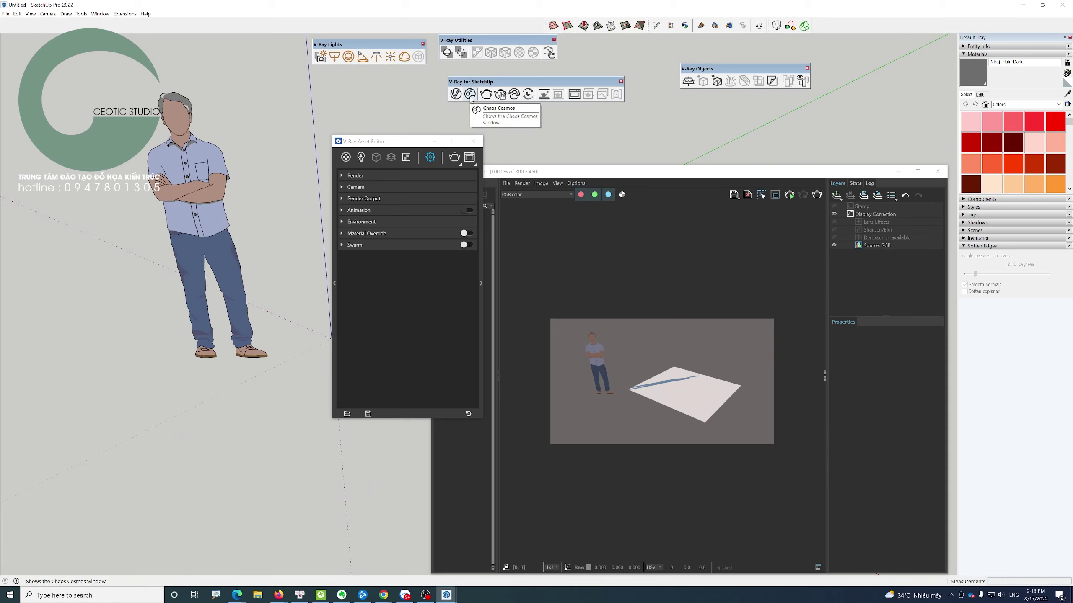
# - Open the Chaos Cosmos browser, dismiss the update notice, and maximize it on downloaded assets
pyautogui.click(470, 94)
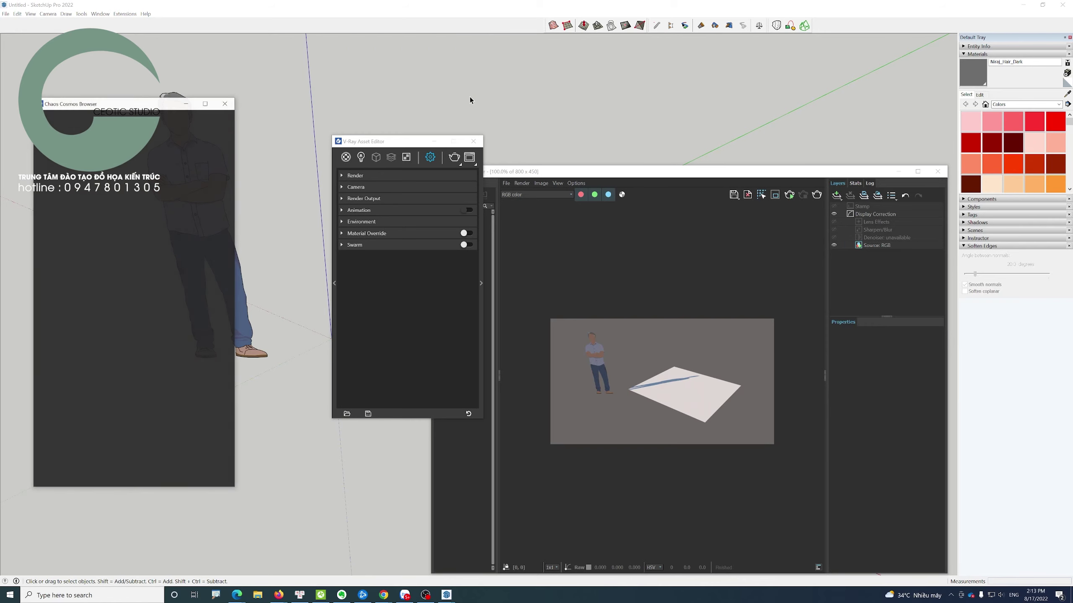
pyautogui.moveTo(133, 106); pyautogui.dragTo(377, 122)
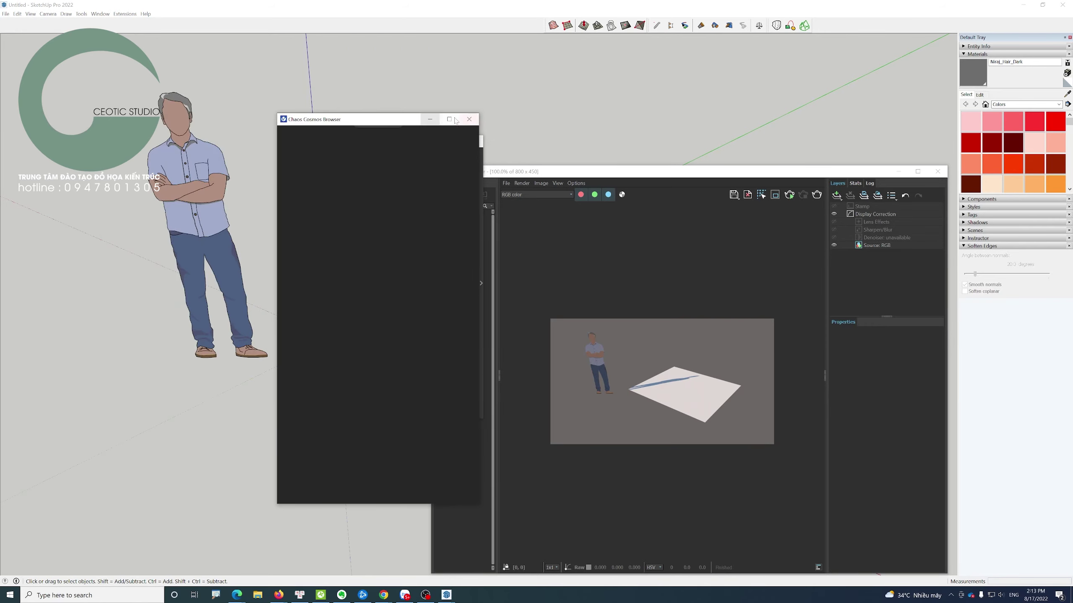
pyautogui.click(534, 122)
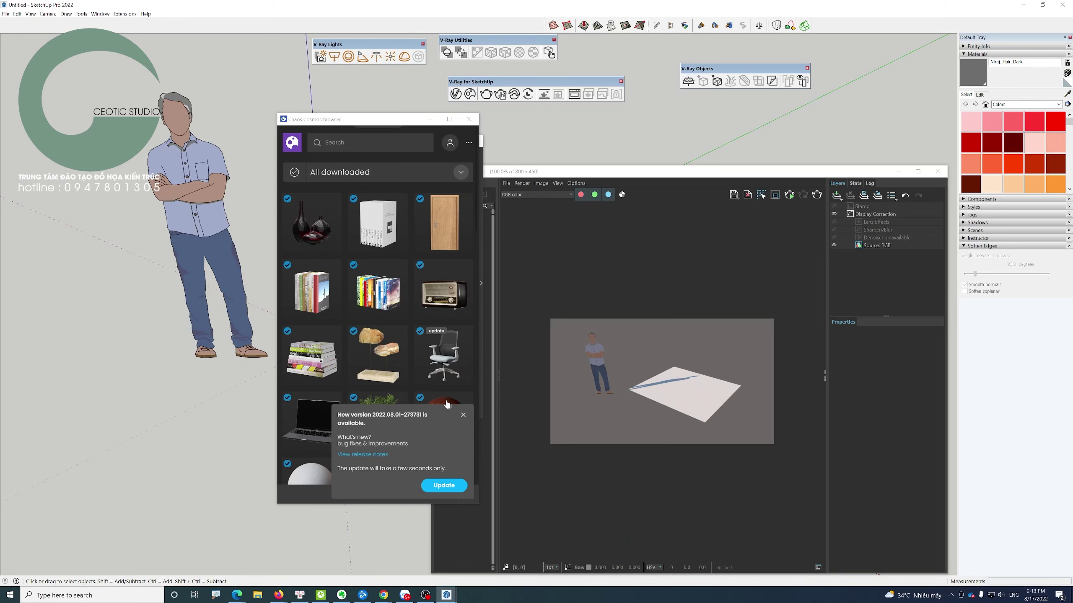
pyautogui.click(464, 418)
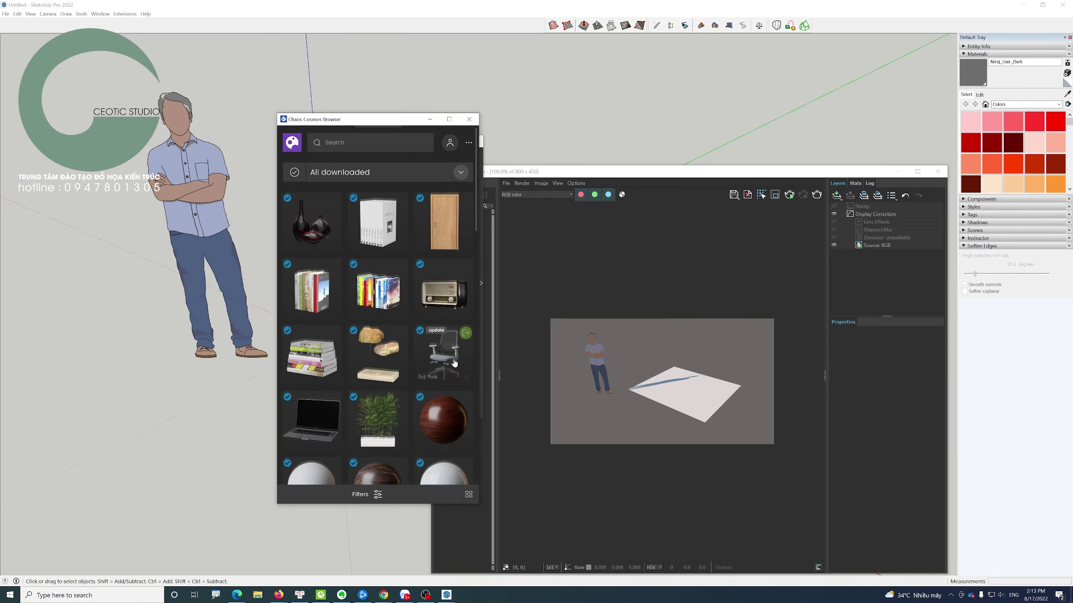
pyautogui.scroll(-3, 447, 298)
pyautogui.scroll(-2, 447, 298)
pyautogui.click(450, 120)
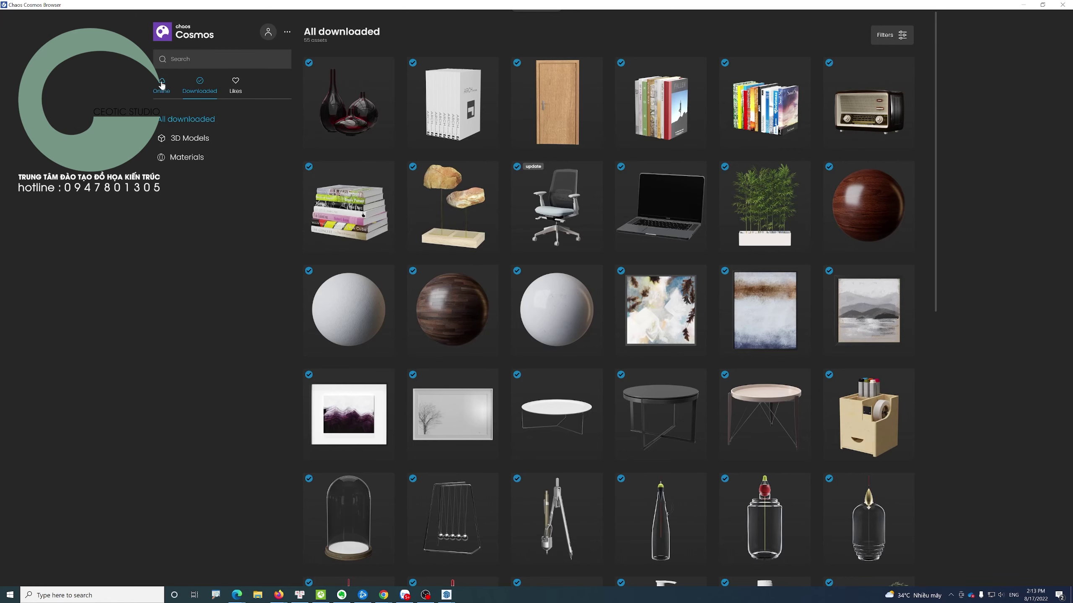
# - Browse the online Cosmos catalogue listings, then go back to the Cosmos Home page
pyautogui.click(163, 86)
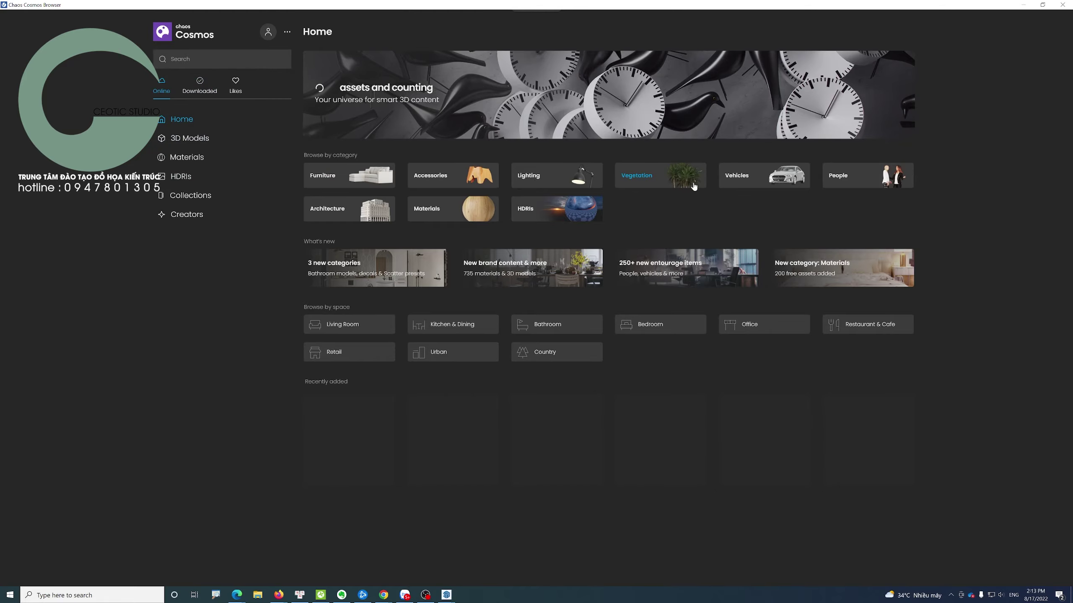
pyautogui.scroll(-2, 690, 232)
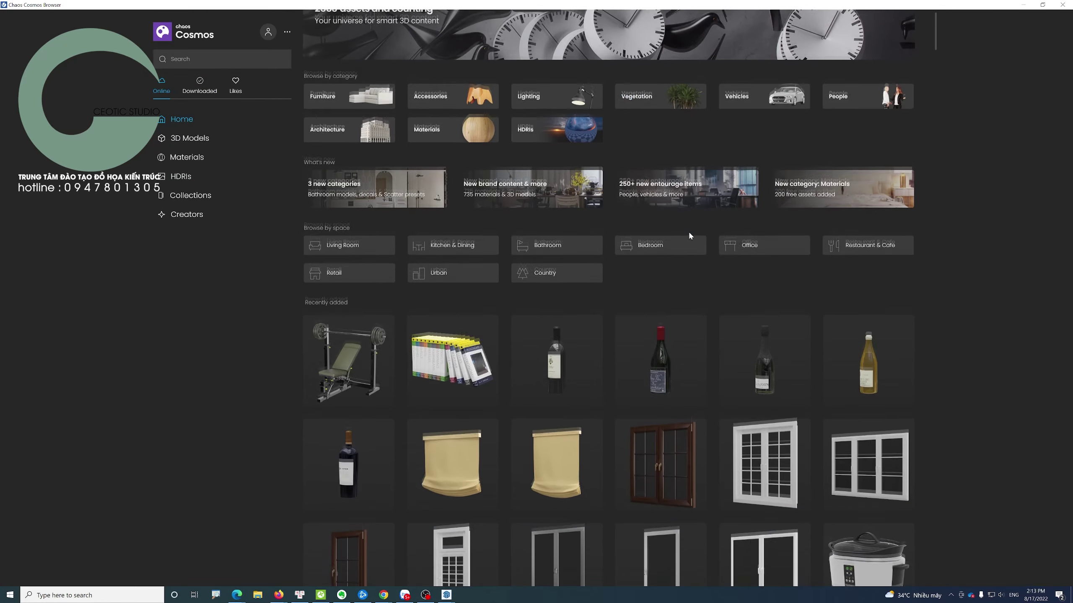
pyautogui.scroll(-3, 691, 234)
pyautogui.scroll(-2, 691, 234)
pyautogui.scroll(-3, 691, 234)
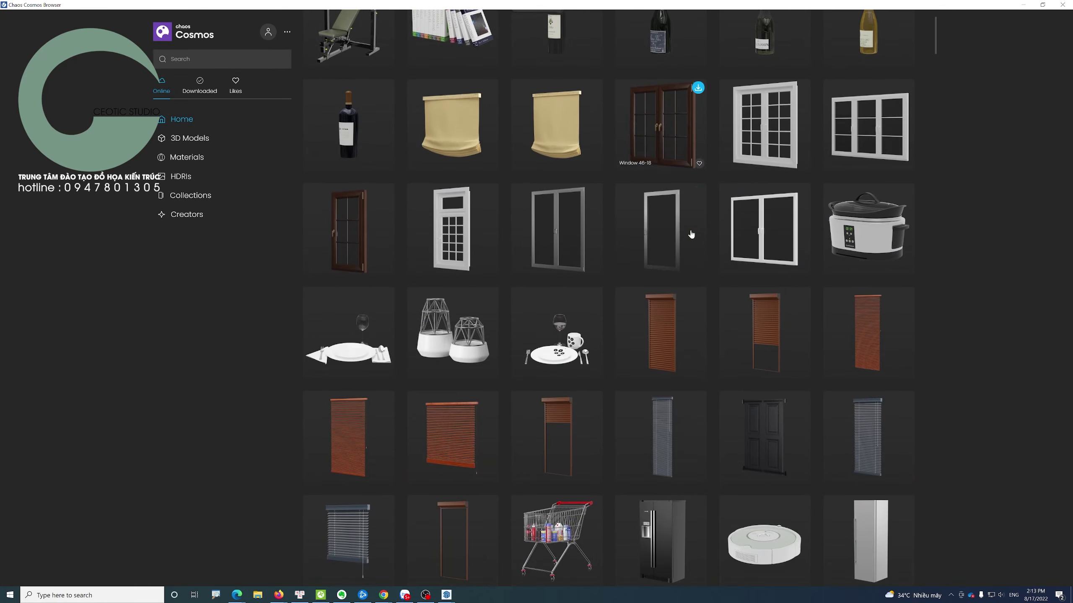
pyautogui.scroll(-2, 691, 233)
pyautogui.scroll(-3, 691, 234)
pyautogui.scroll(-3, 691, 233)
pyautogui.scroll(-2, 691, 233)
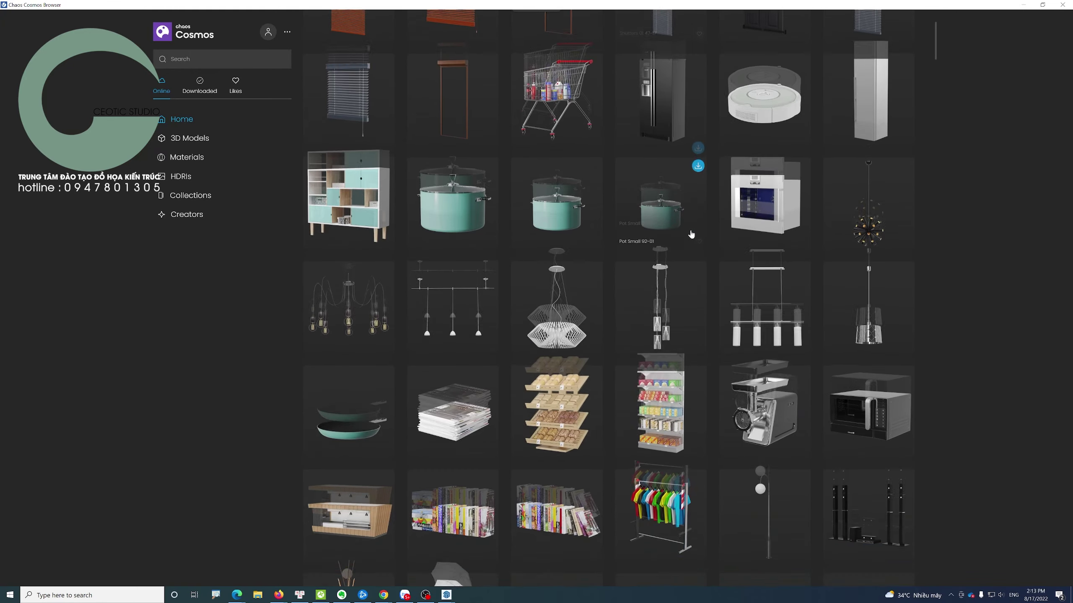
pyautogui.scroll(-3, 691, 234)
pyautogui.scroll(-3, 691, 234)
pyautogui.scroll(-3, 691, 234)
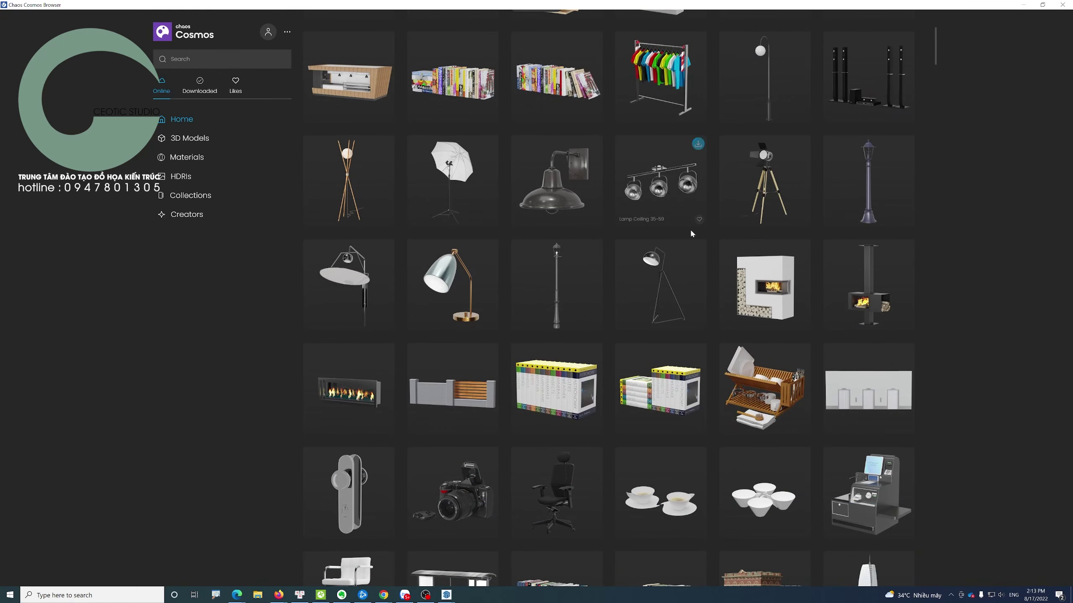
pyautogui.scroll(-2, 691, 234)
pyautogui.scroll(-8, 561, 306)
pyautogui.scroll(-3, 561, 306)
pyautogui.scroll(-3, 561, 306)
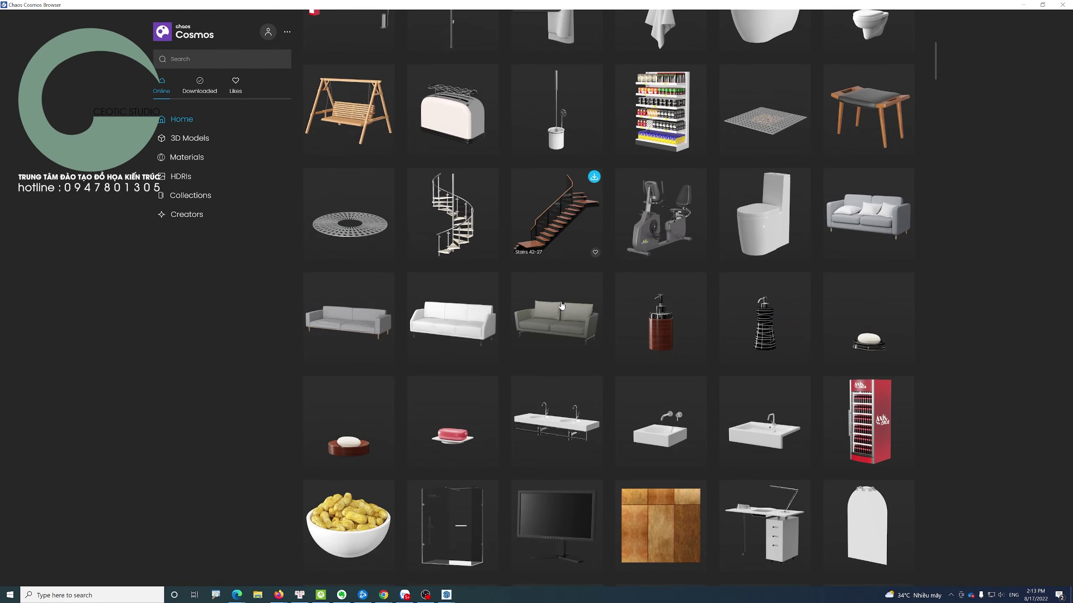
pyautogui.scroll(-5, 561, 306)
pyautogui.scroll(-3, 562, 304)
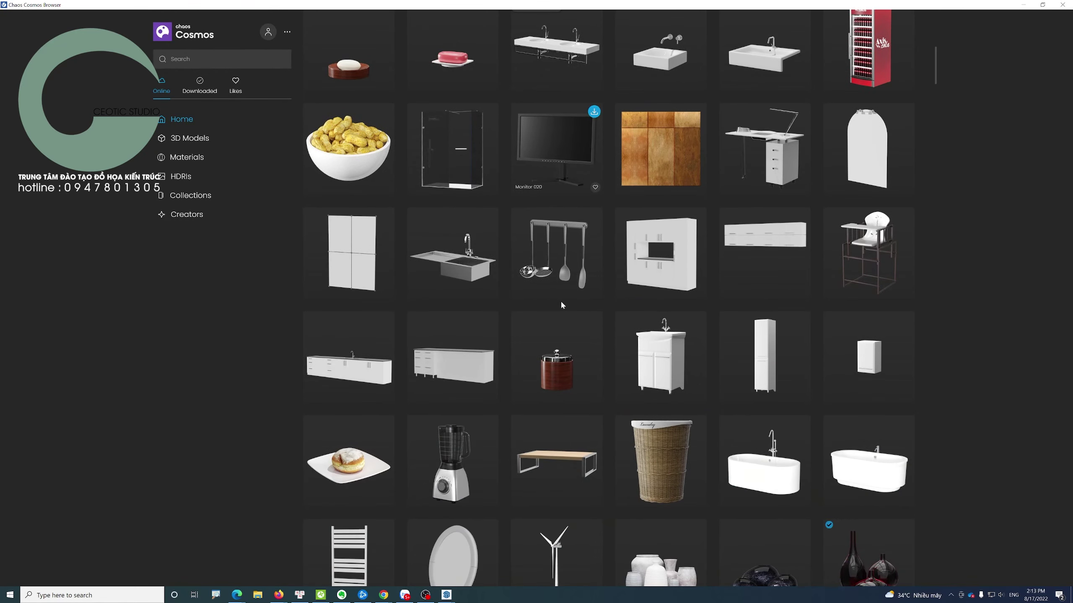
pyautogui.scroll(-1, 627, 333)
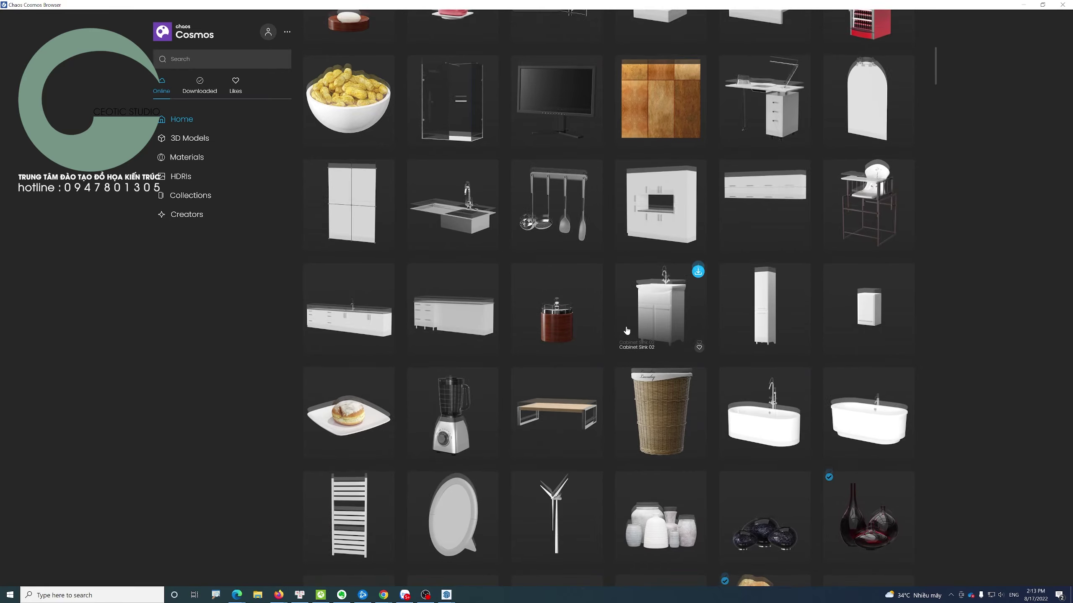
pyautogui.scroll(-3, 627, 331)
pyautogui.scroll(-3, 627, 330)
pyautogui.scroll(-3, 627, 329)
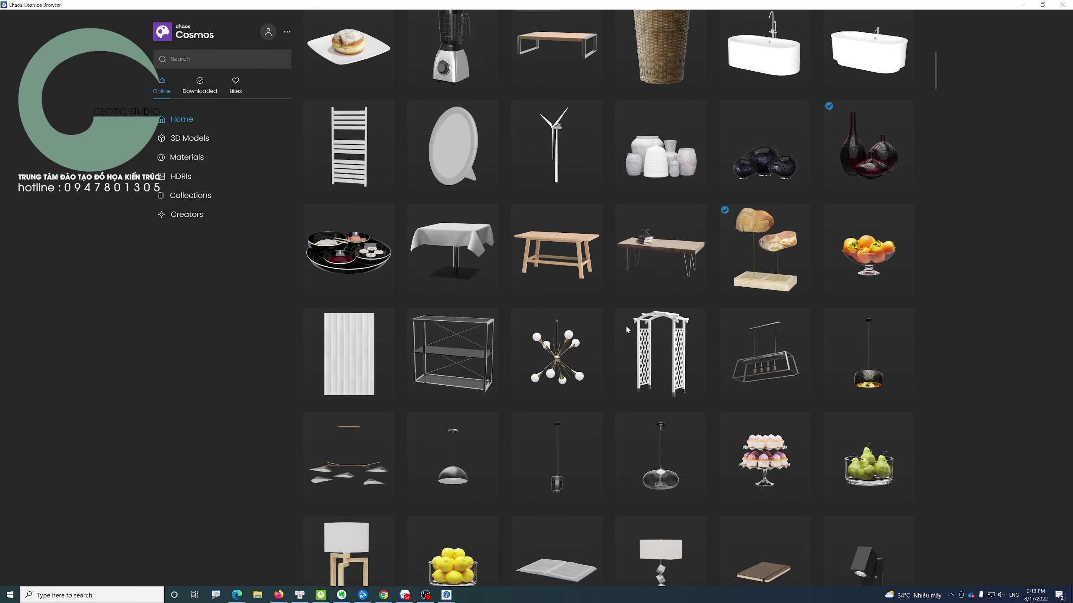
pyautogui.scroll(-3, 627, 329)
pyautogui.scroll(-4, 627, 330)
pyautogui.scroll(-4, 627, 329)
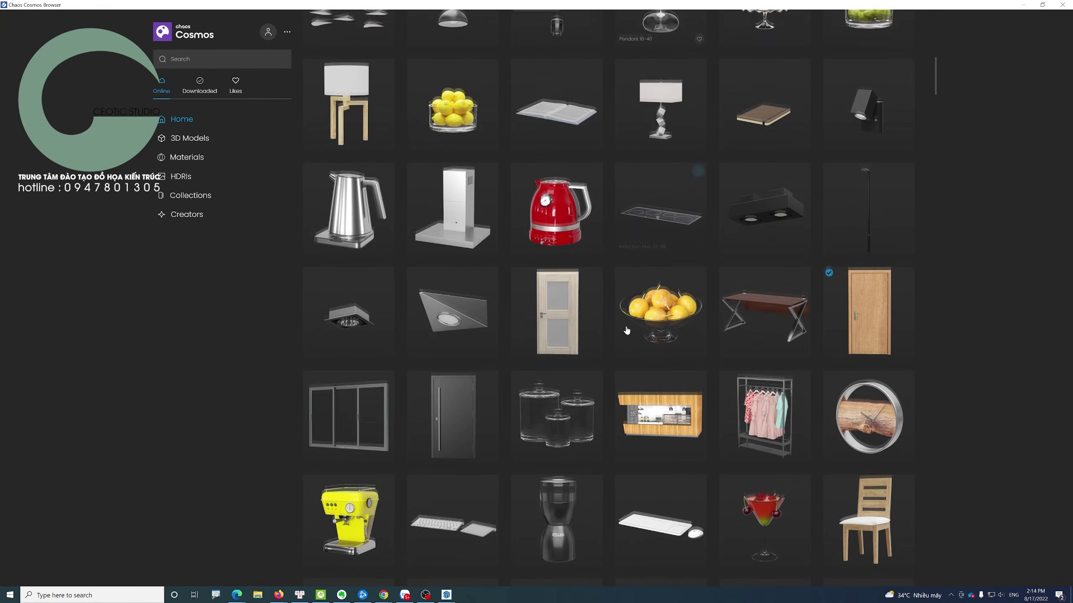
pyautogui.scroll(-2, 626, 331)
pyautogui.scroll(-1, 627, 331)
pyautogui.scroll(-3, 627, 331)
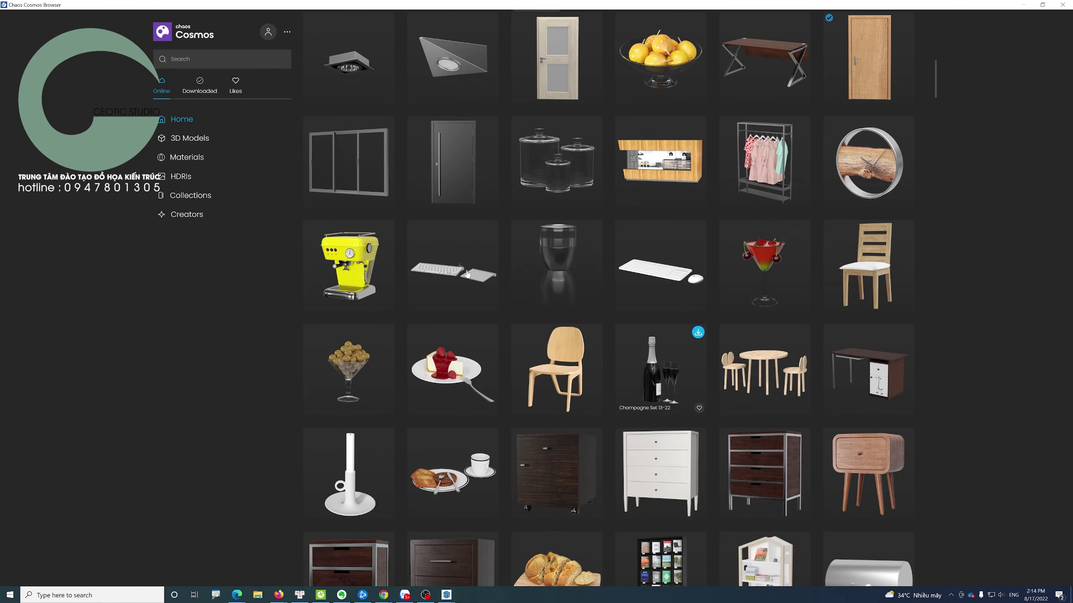
pyautogui.scroll(-3, 467, 275)
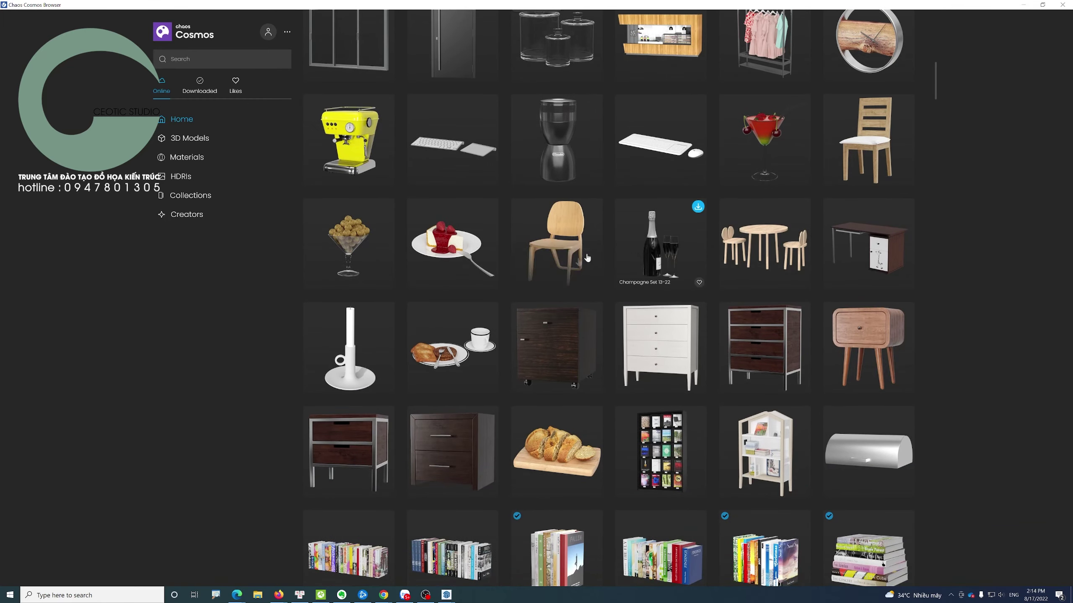
pyautogui.scroll(-4, 587, 258)
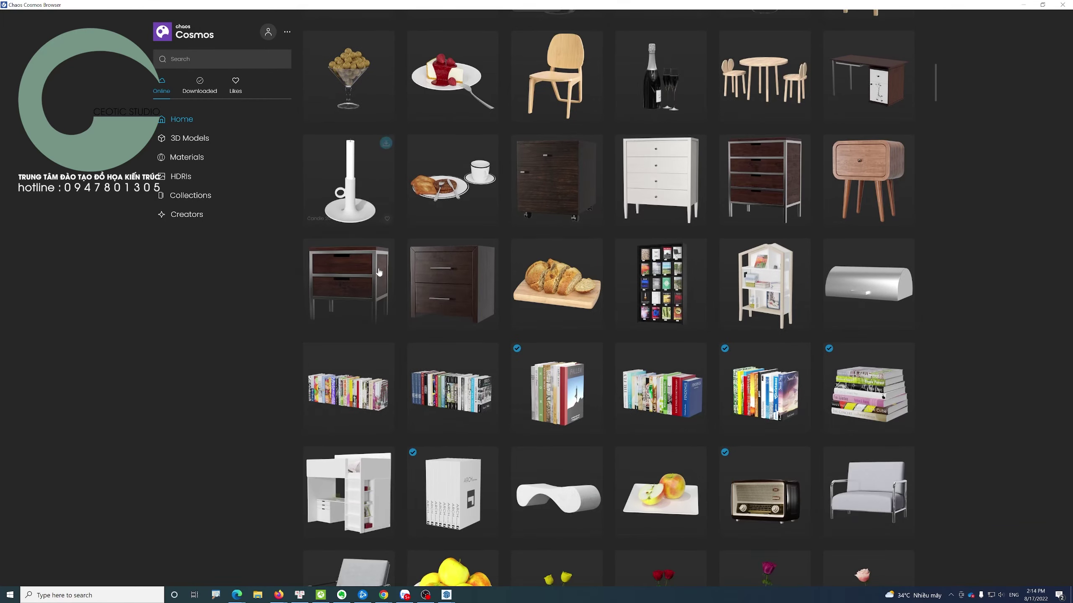
pyautogui.click(161, 83)
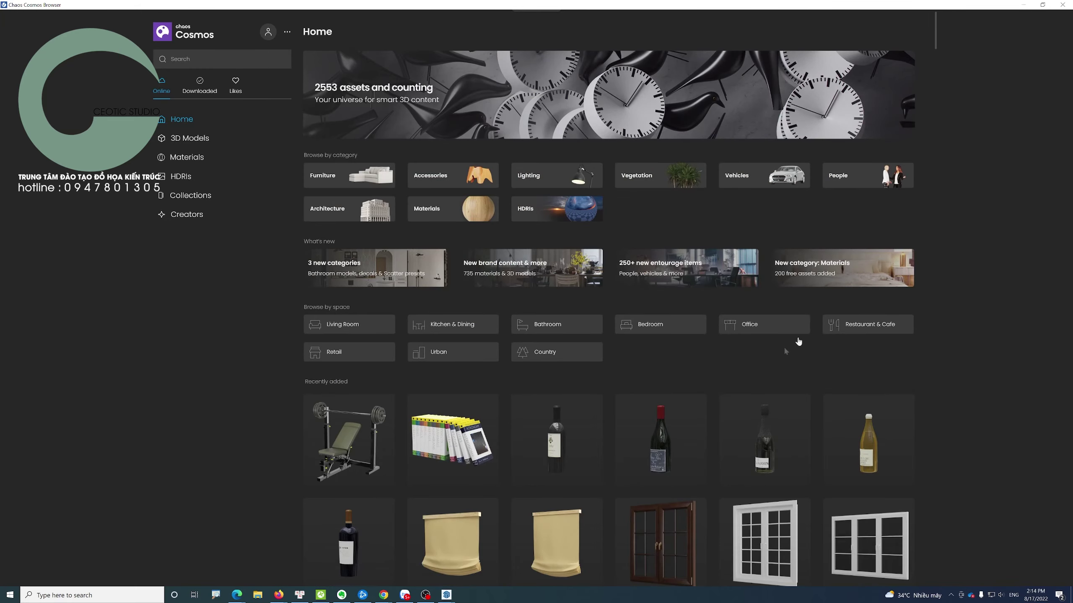
# - Look through the Recently added assets grid, then show the Creators page of brands and vendors
pyautogui.scroll(-2, 497, 212)
pyautogui.scroll(-2, 497, 212)
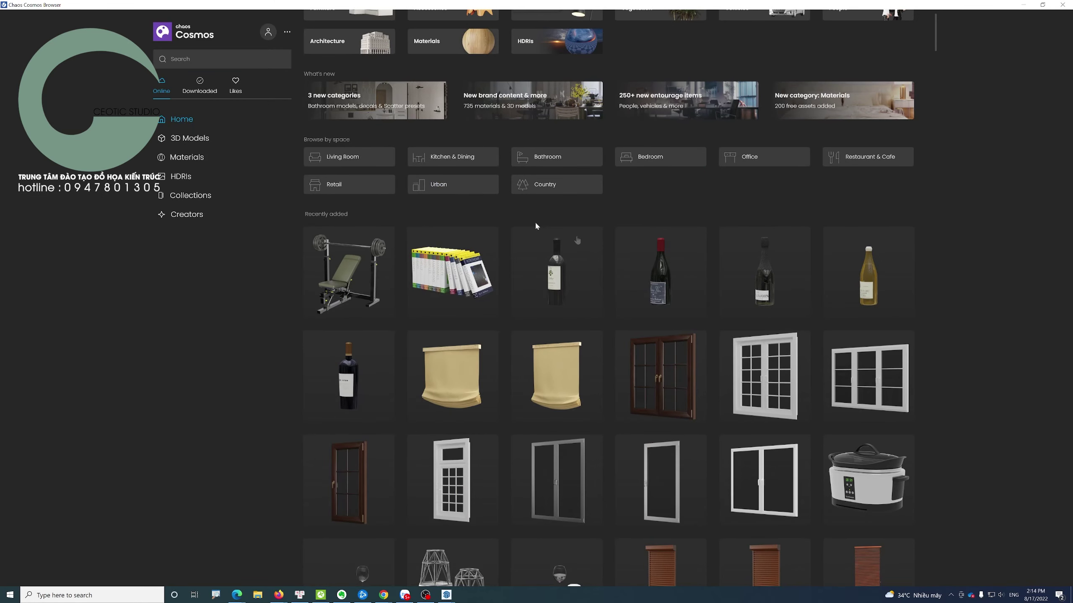
pyautogui.scroll(-1, 671, 253)
pyautogui.scroll(-3, 671, 254)
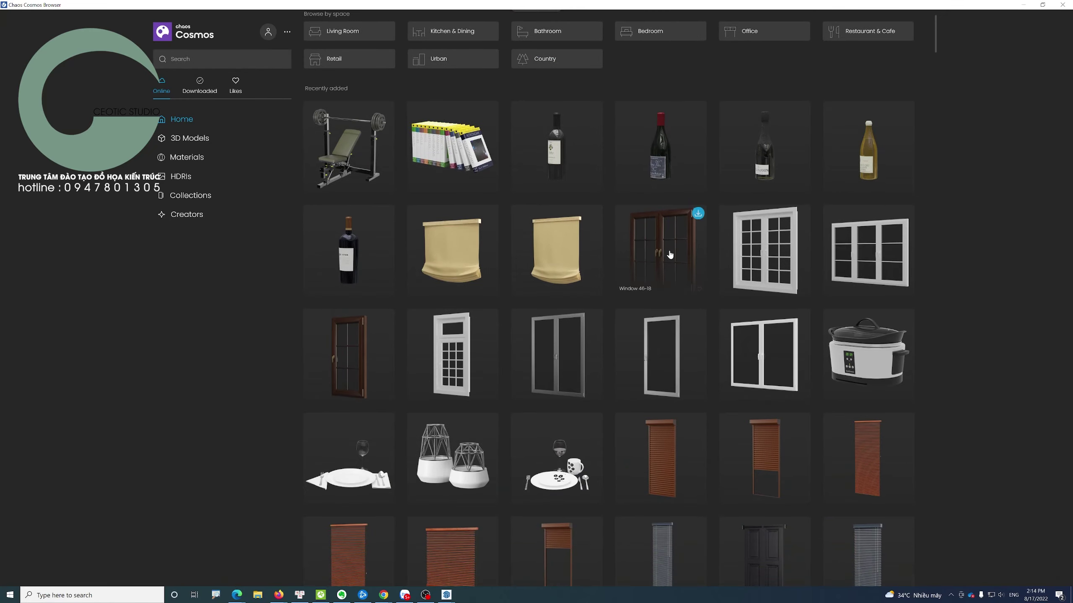
pyautogui.scroll(-3, 671, 253)
pyautogui.scroll(-2, 671, 253)
pyautogui.scroll(-2, 669, 254)
pyautogui.scroll(-3, 668, 251)
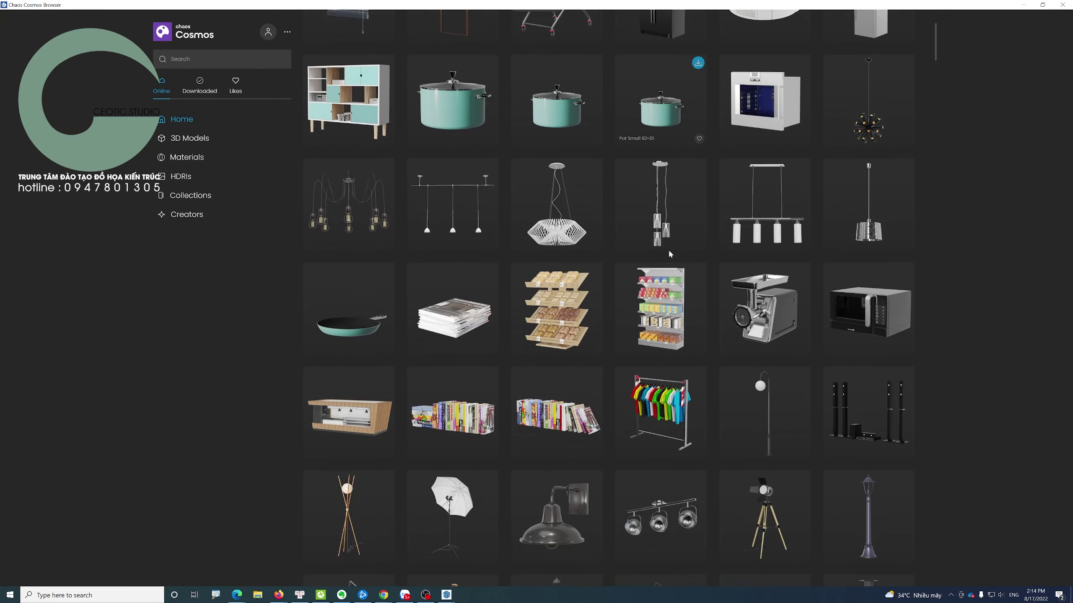
pyautogui.scroll(-3, 668, 248)
pyautogui.scroll(-3, 658, 262)
pyautogui.scroll(-3, 642, 287)
pyautogui.scroll(10, 636, 297)
pyautogui.scroll(2, 502, 239)
pyautogui.scroll(3, 587, 268)
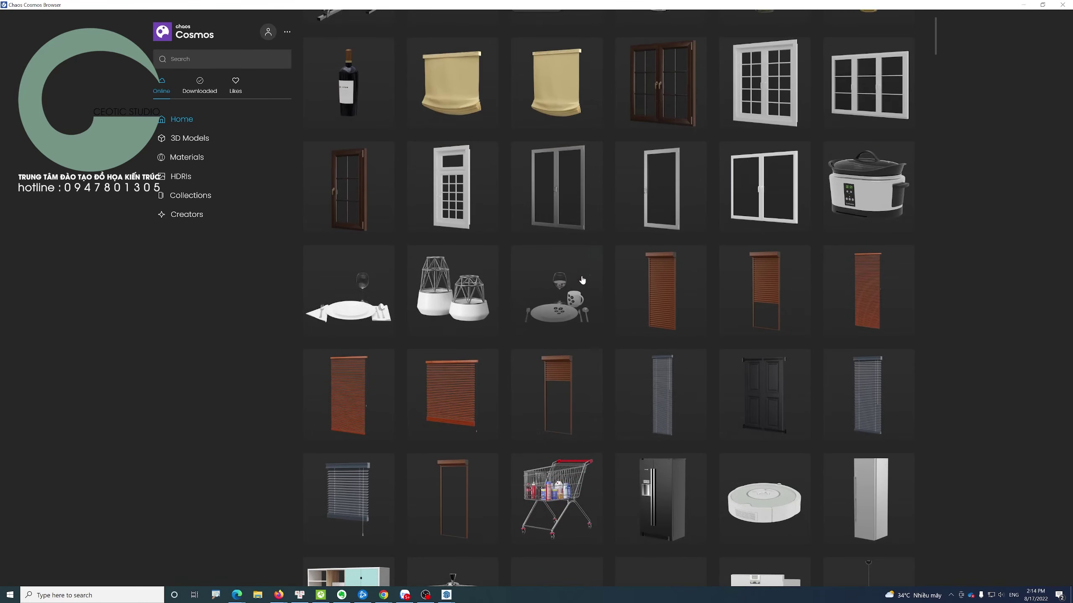
pyautogui.scroll(3, 582, 280)
pyautogui.scroll(3, 583, 279)
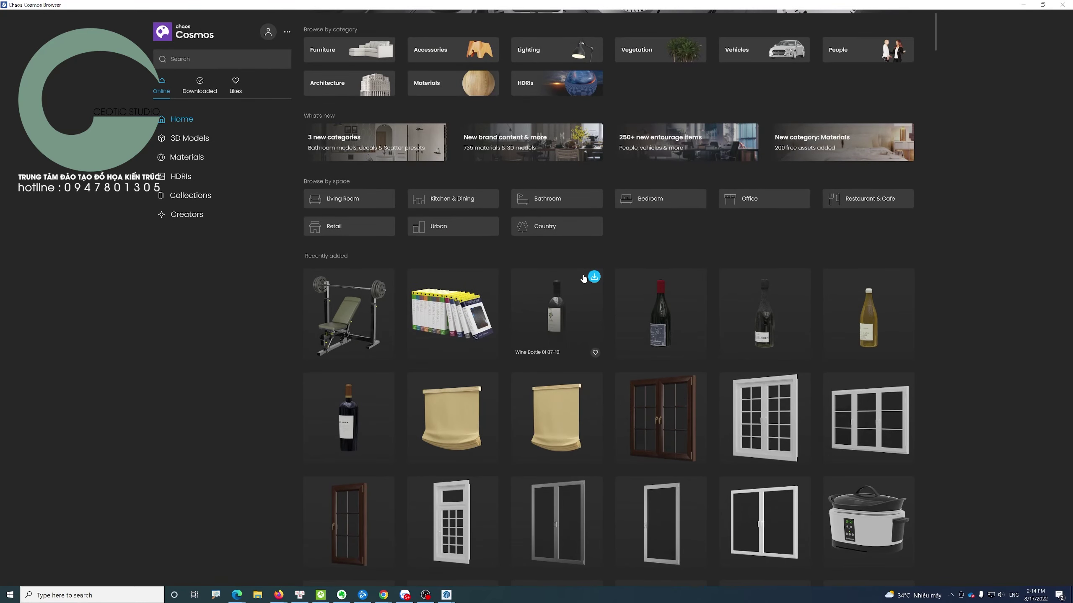
pyautogui.scroll(-3, 583, 278)
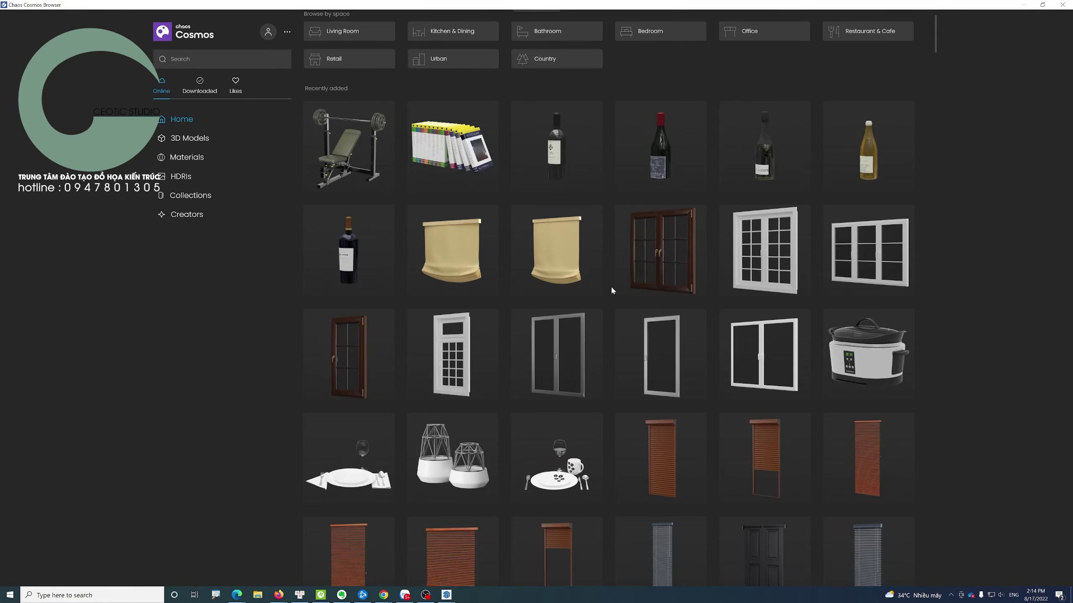
pyautogui.scroll(-1, 611, 291)
pyautogui.scroll(-2, 611, 290)
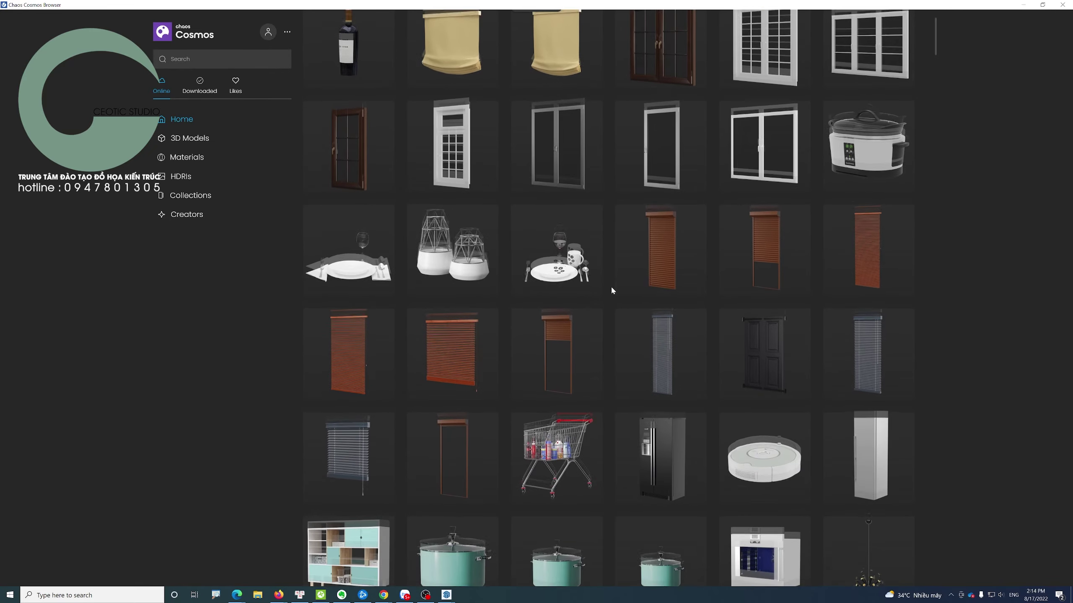
pyautogui.scroll(-2, 611, 289)
pyautogui.scroll(-3, 612, 289)
pyautogui.scroll(-4, 611, 290)
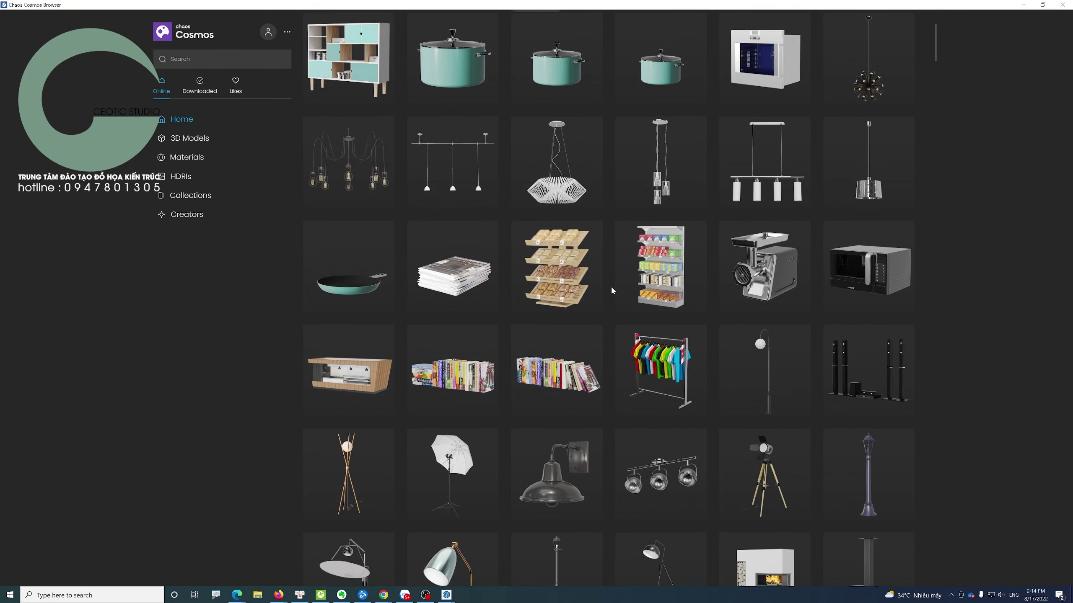
pyautogui.scroll(-2, 612, 290)
pyautogui.scroll(-3, 611, 290)
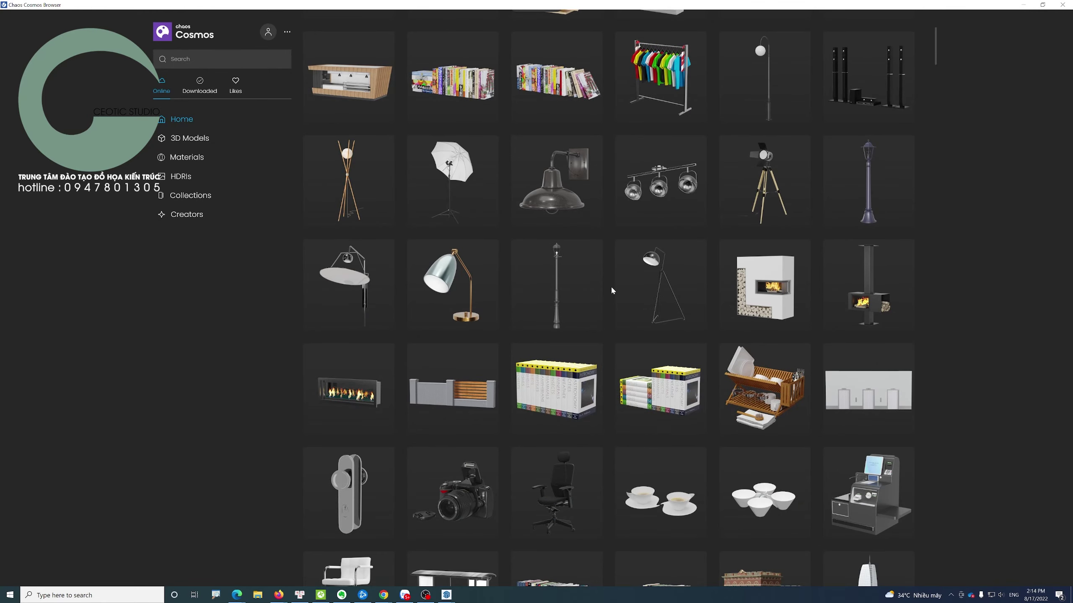
pyautogui.scroll(-3, 611, 291)
pyautogui.scroll(-2, 611, 290)
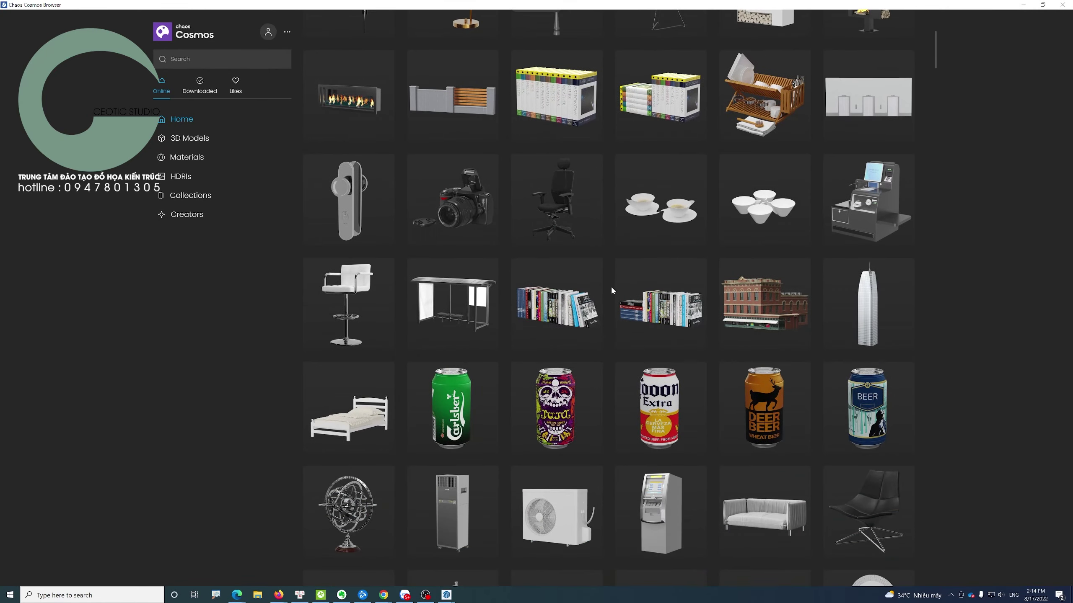
pyautogui.scroll(-2, 611, 290)
pyautogui.scroll(-3, 612, 290)
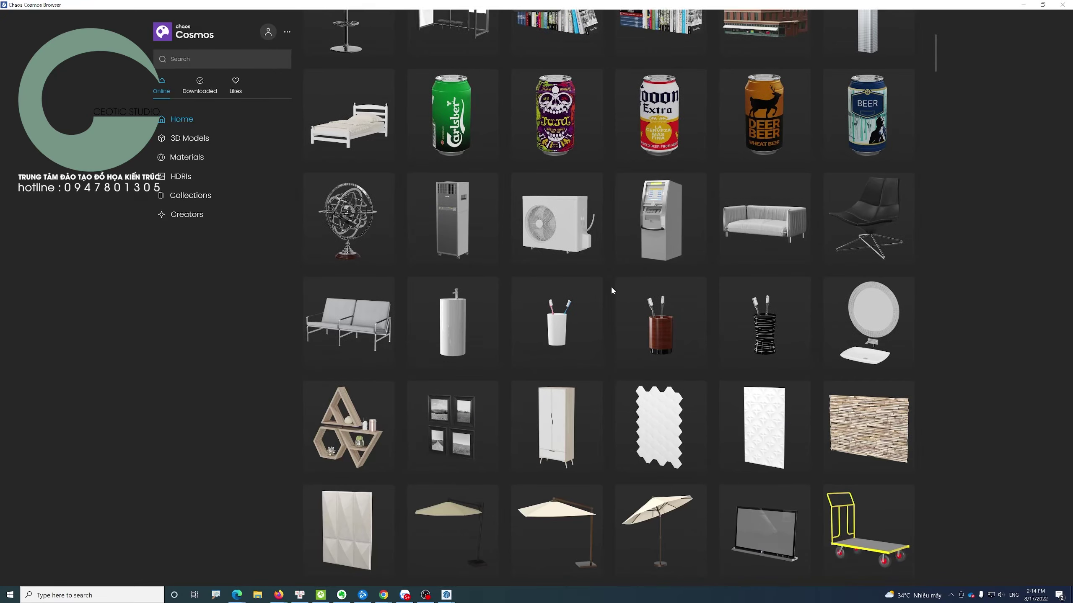
pyautogui.scroll(-3, 611, 291)
pyautogui.scroll(-2, 611, 291)
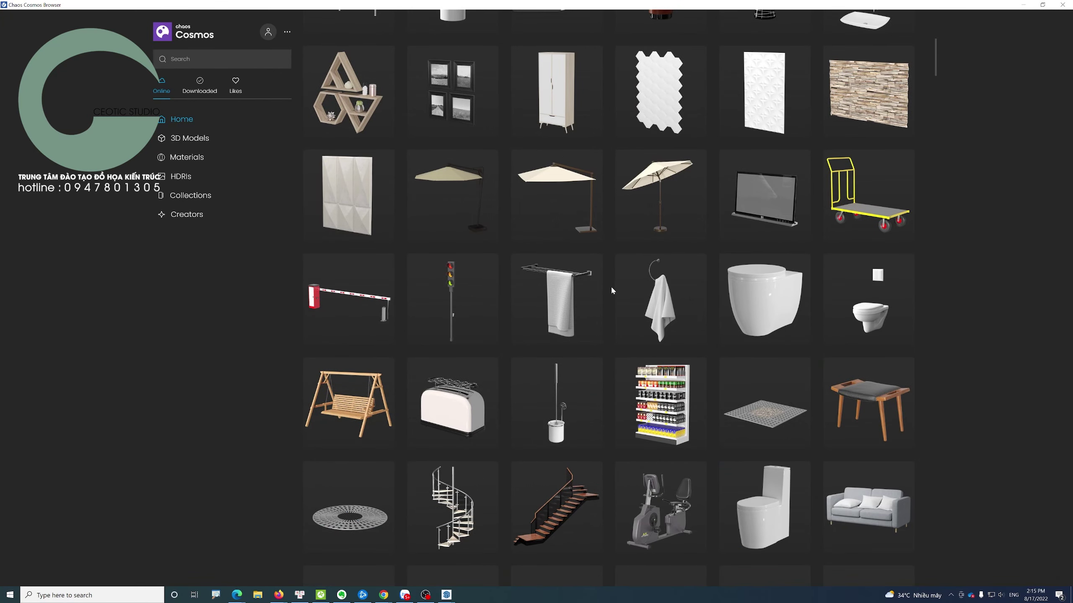
pyautogui.scroll(-1, 612, 291)
pyautogui.scroll(-2, 611, 291)
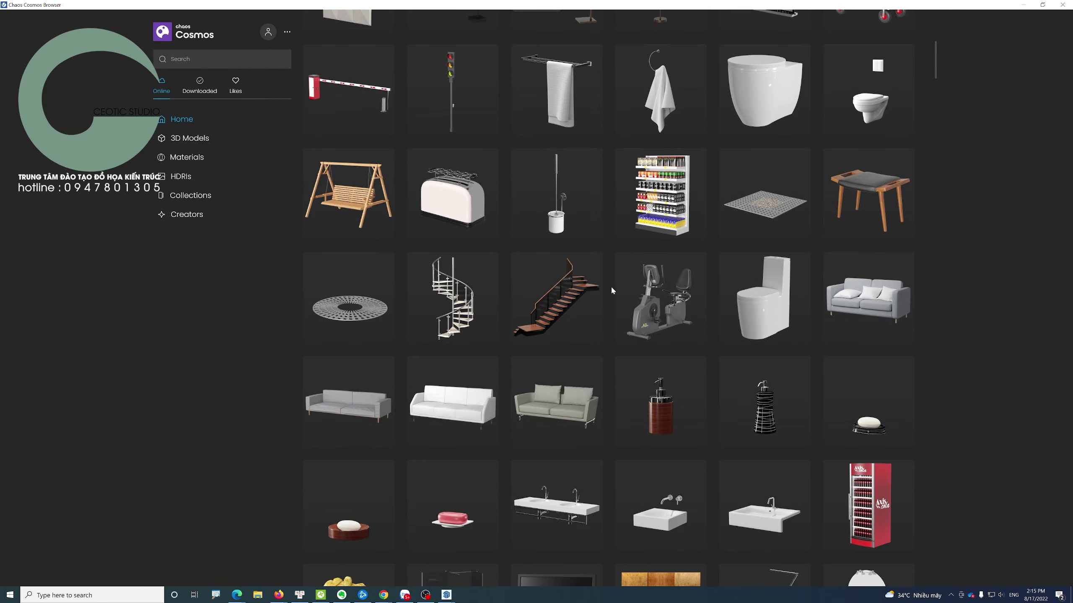
pyautogui.scroll(-2, 529, 258)
pyautogui.scroll(-1, 493, 263)
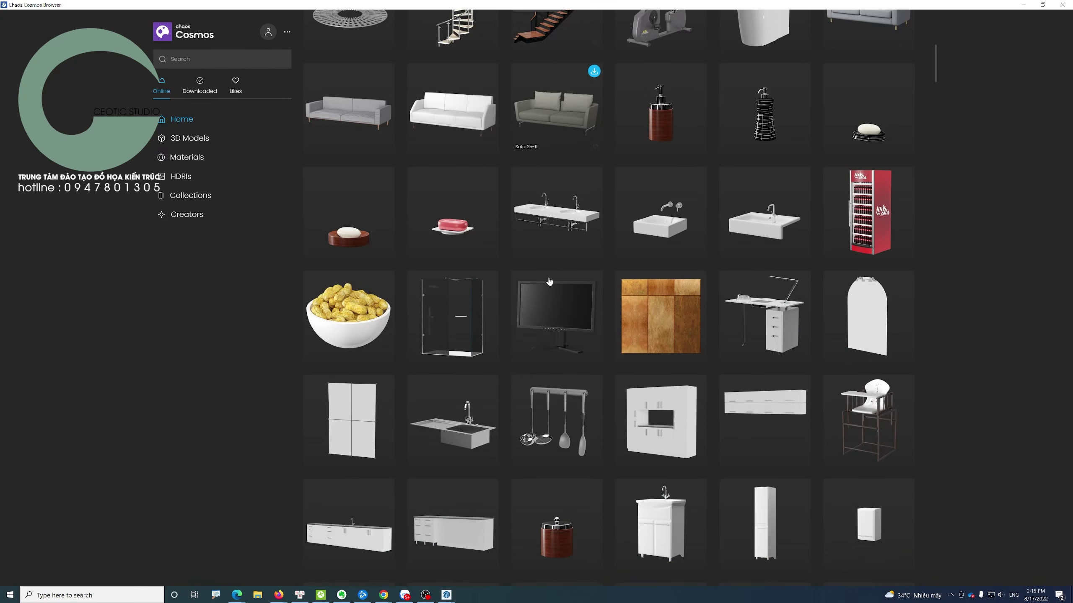
pyautogui.scroll(-2, 493, 261)
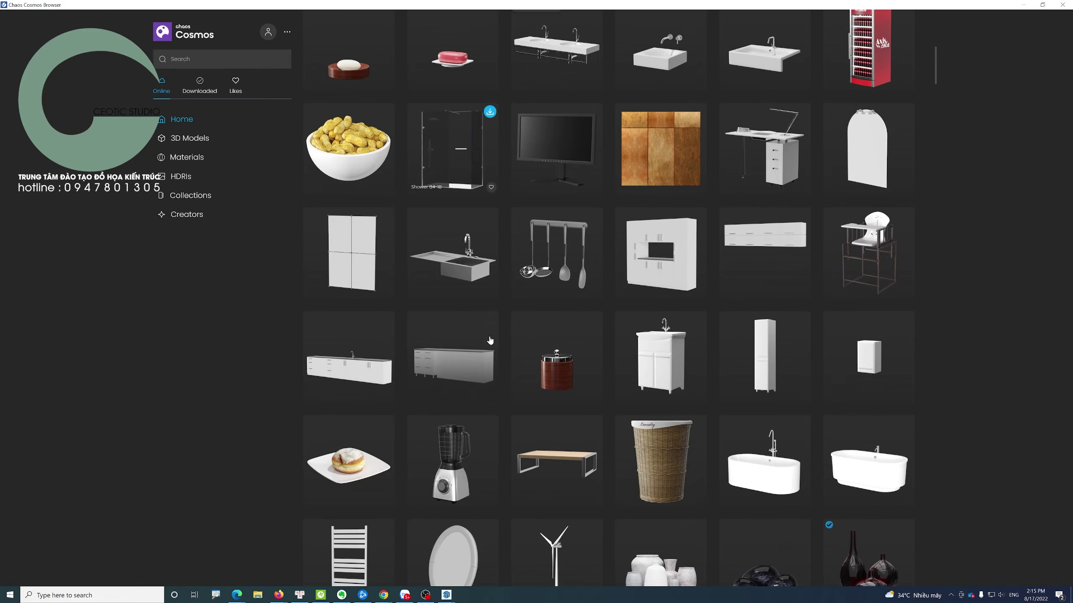
pyautogui.scroll(-2, 490, 340)
pyautogui.scroll(-1, 490, 340)
pyautogui.scroll(-1, 490, 340)
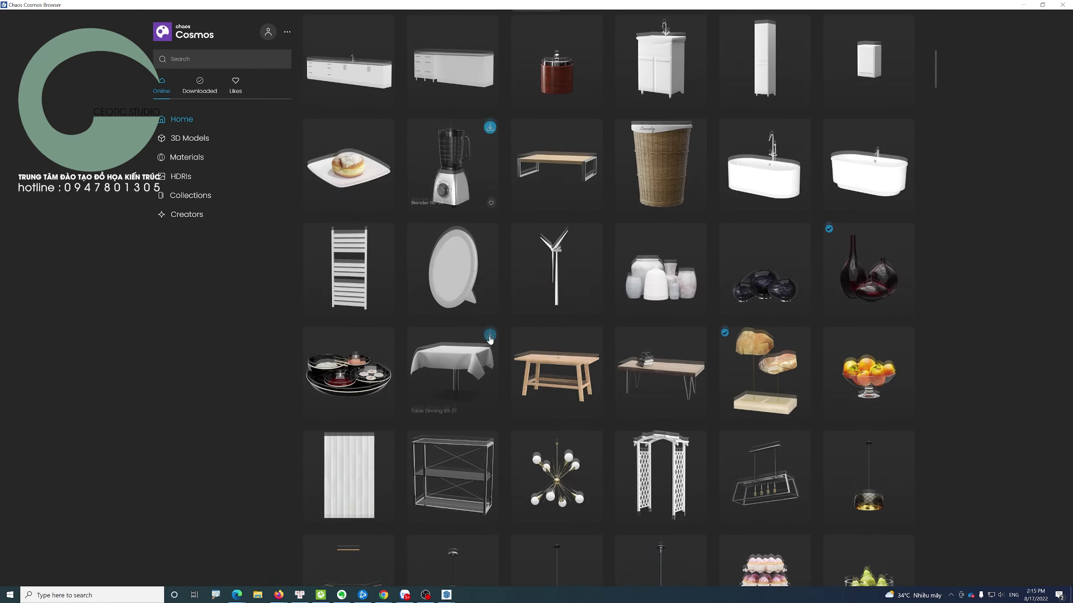
pyautogui.scroll(-2, 490, 341)
pyautogui.scroll(-1, 490, 340)
pyautogui.scroll(-2, 490, 341)
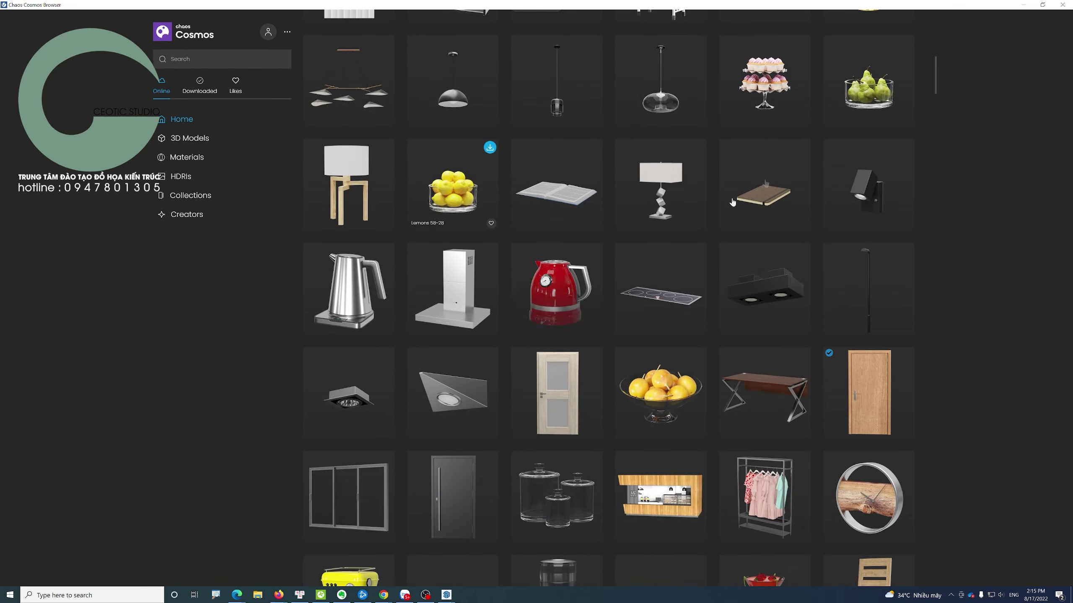
pyautogui.scroll(-2, 545, 312)
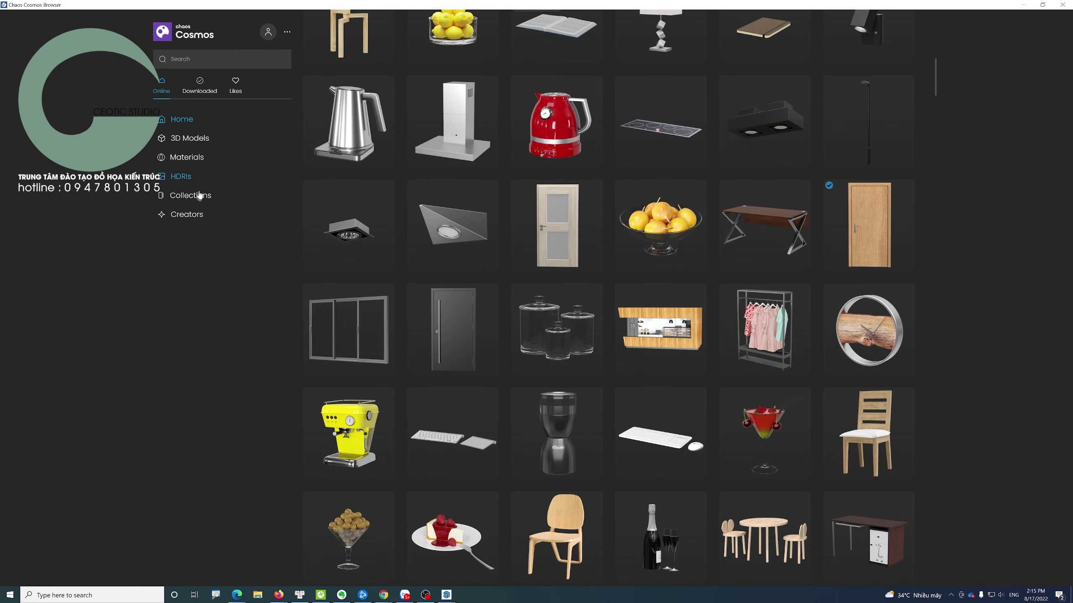
pyautogui.click(196, 219)
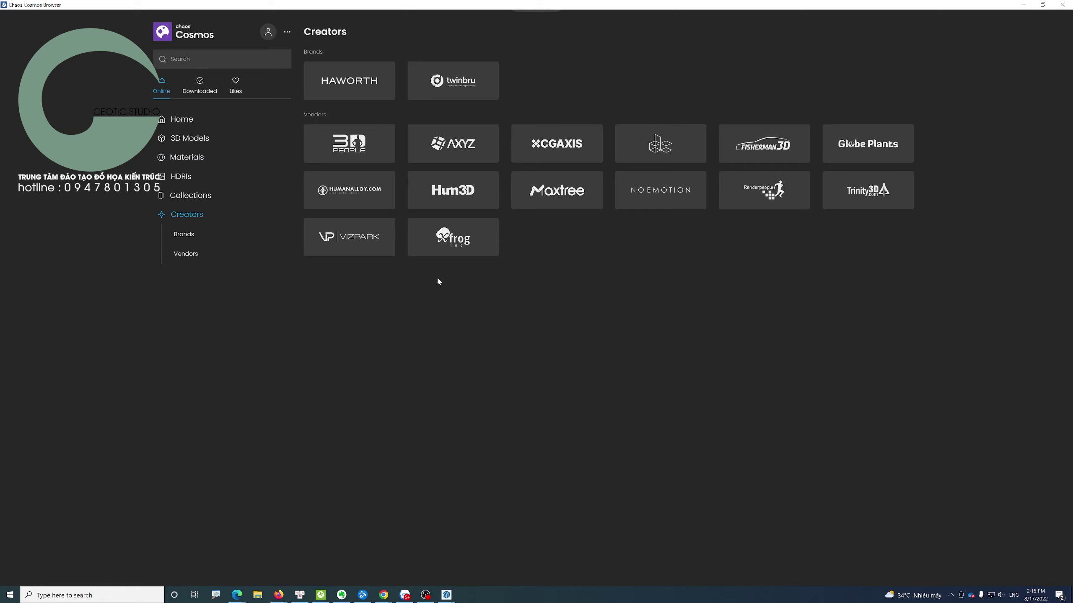
# - Go from the Creators page back to the Cosmos Home page
pyautogui.click(180, 123)
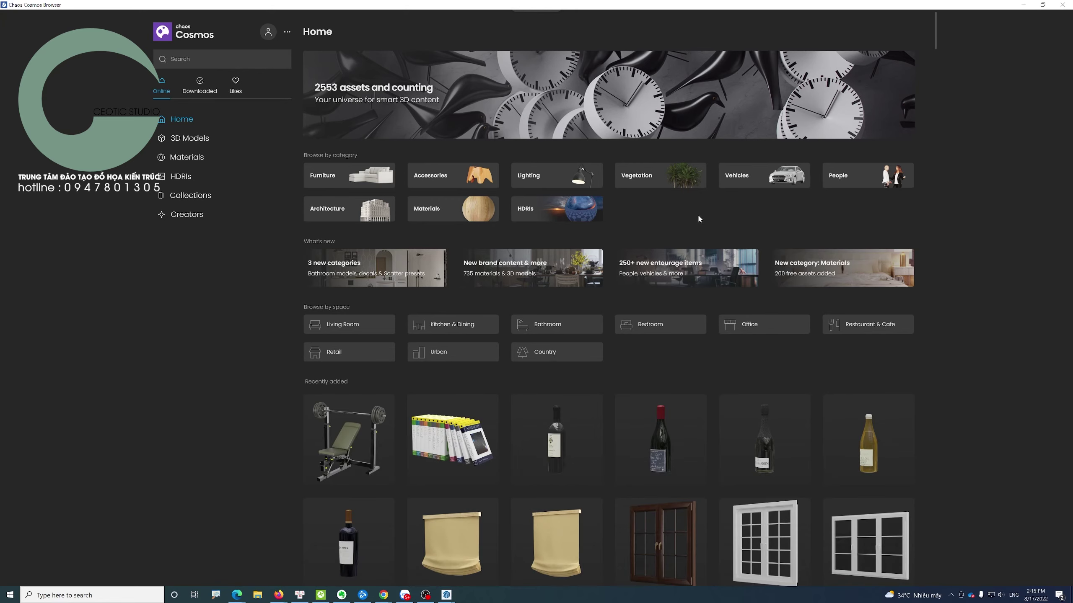
pyautogui.scroll(-2, 699, 217)
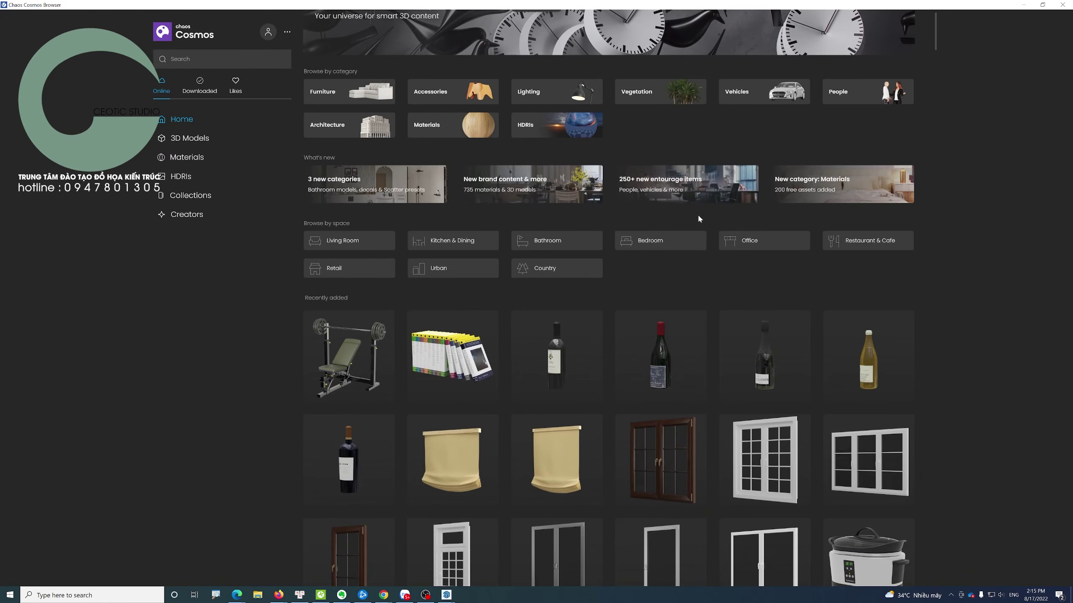
pyautogui.scroll(-1, 698, 219)
pyautogui.scroll(-2, 698, 218)
pyautogui.scroll(-1, 698, 218)
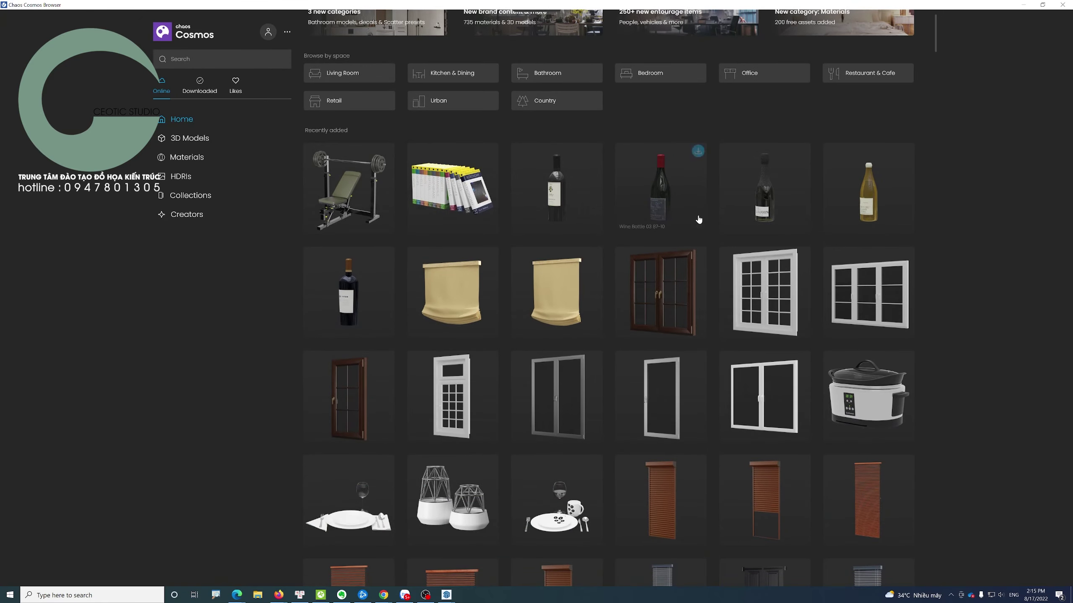
pyautogui.scroll(-2, 698, 218)
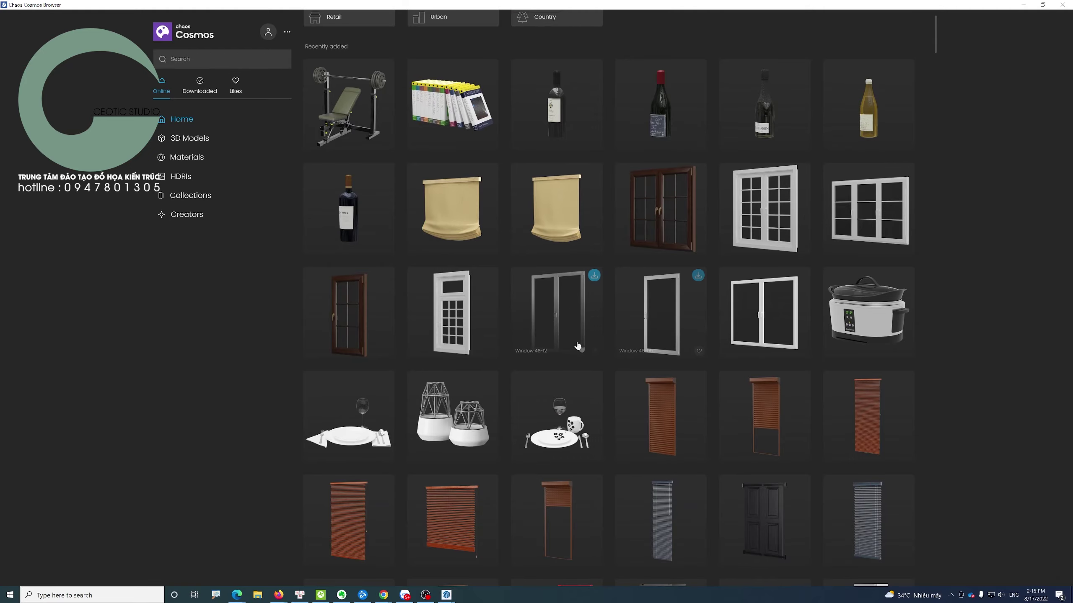
pyautogui.scroll(-1, 608, 350)
pyautogui.scroll(-2, 608, 350)
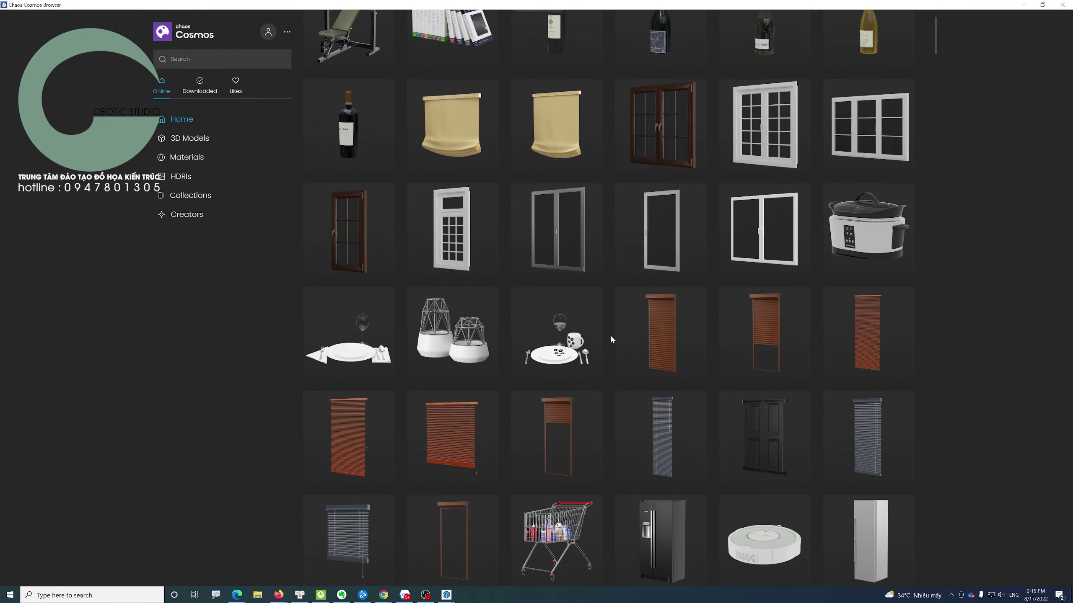
pyautogui.scroll(-1, 612, 330)
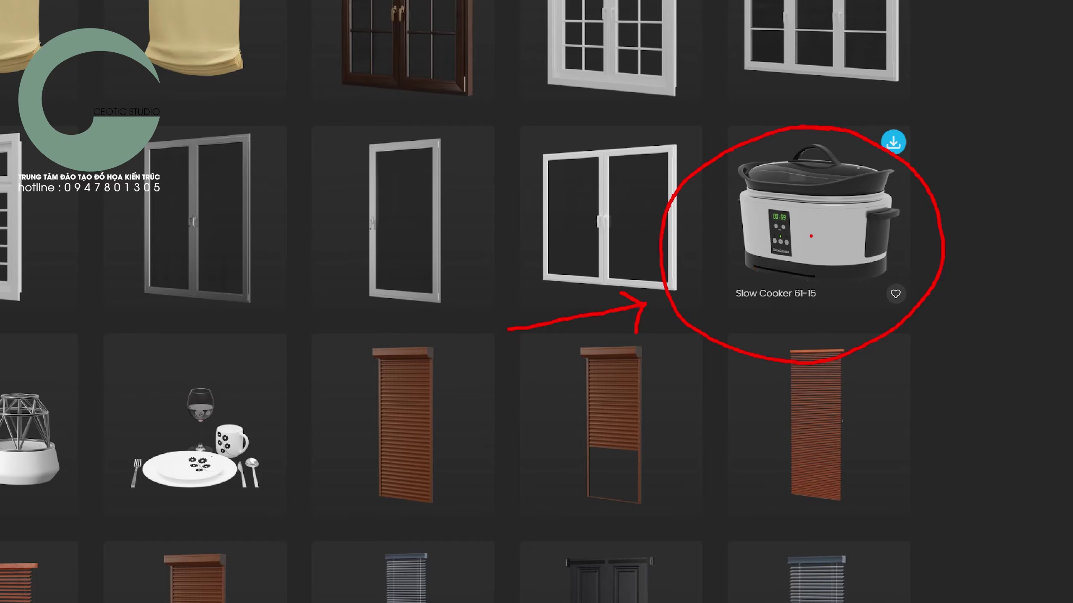
pyautogui.scroll(-2, 318, 148)
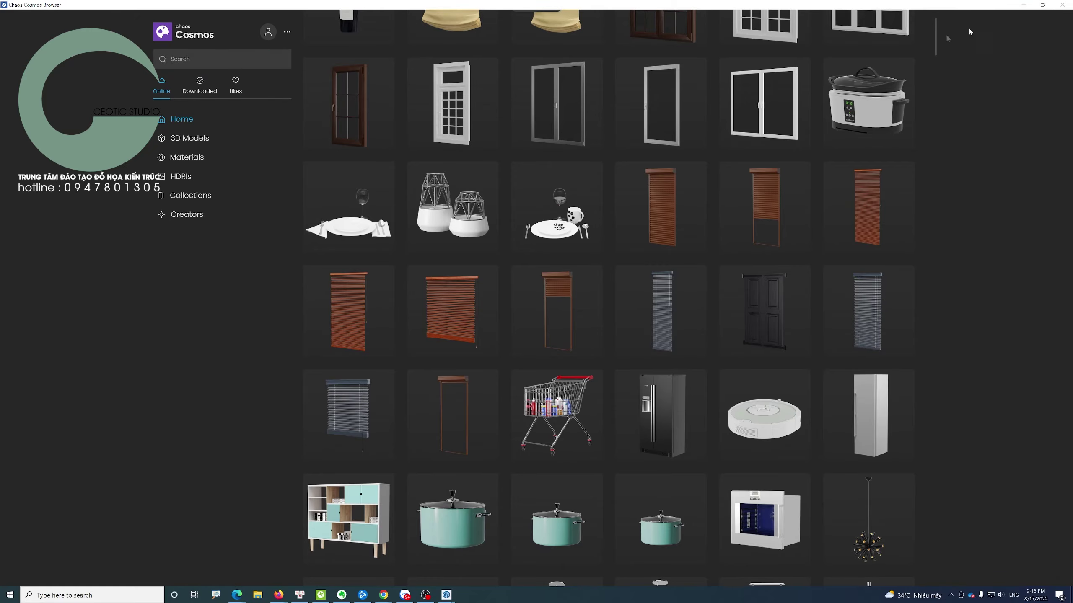
pyautogui.scroll(-3, 548, 169)
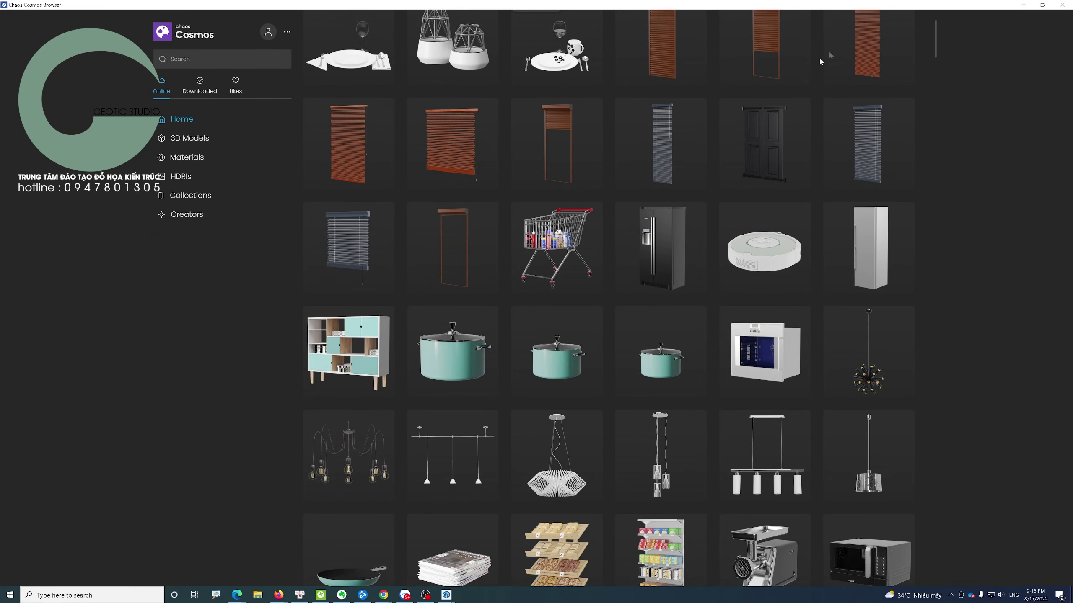
pyautogui.click(1062, 4)
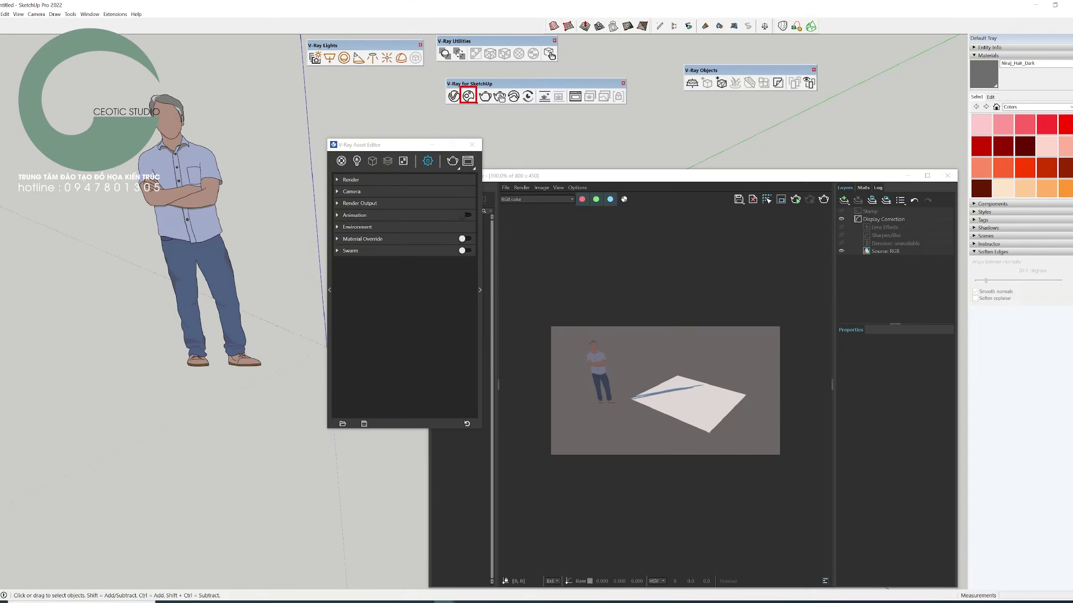
pyautogui.click(470, 95)
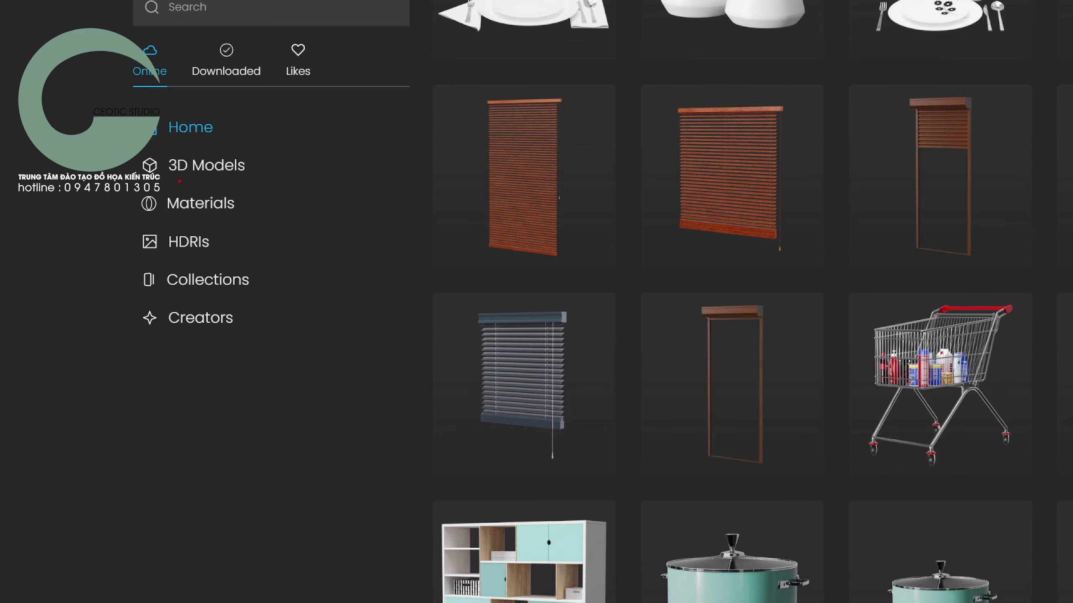
# - Browse the 3D Models library, then the Materials library filtered to Concrete
pyautogui.click(188, 139)
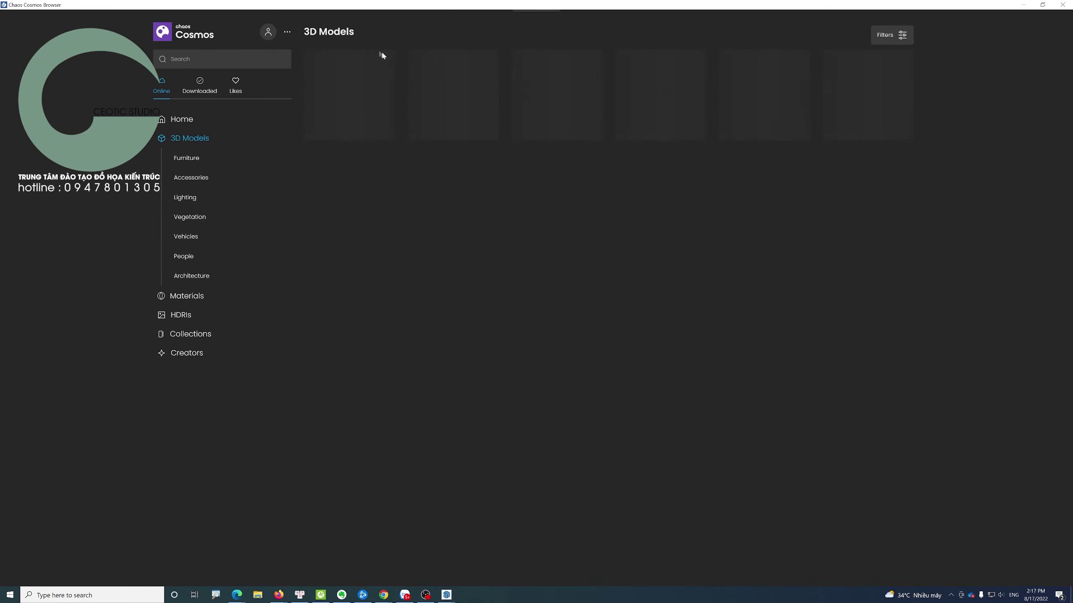
pyautogui.scroll(-2, 394, 147)
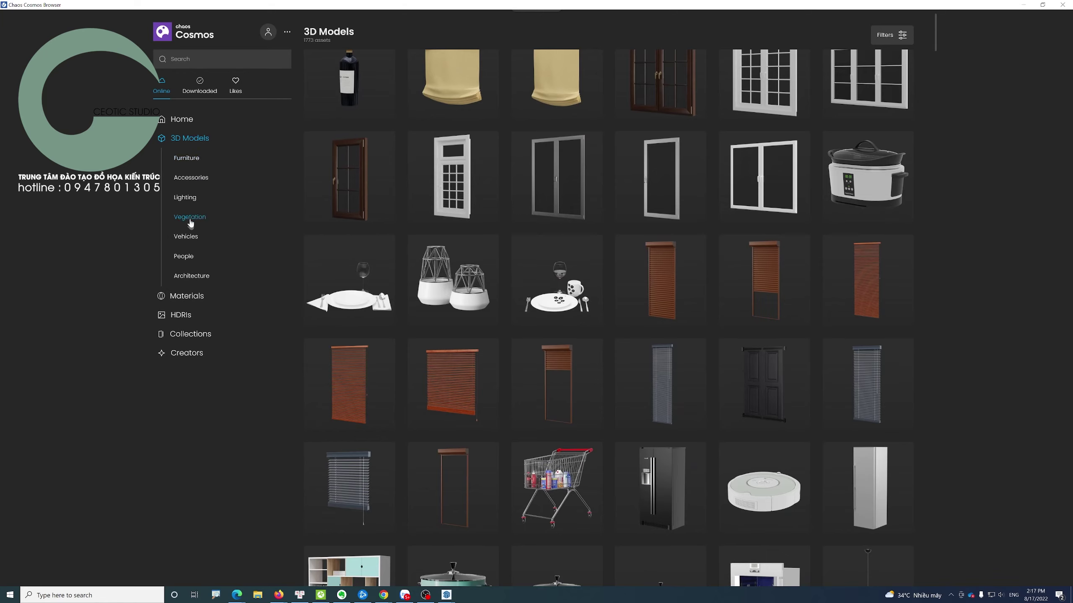
pyautogui.click(192, 296)
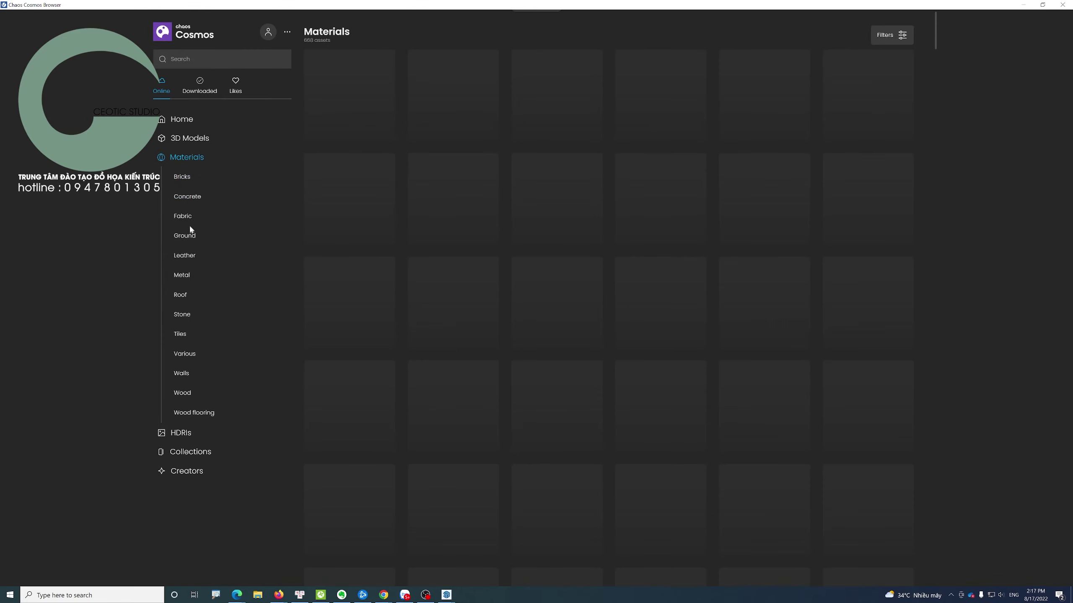
pyautogui.scroll(-2, 612, 327)
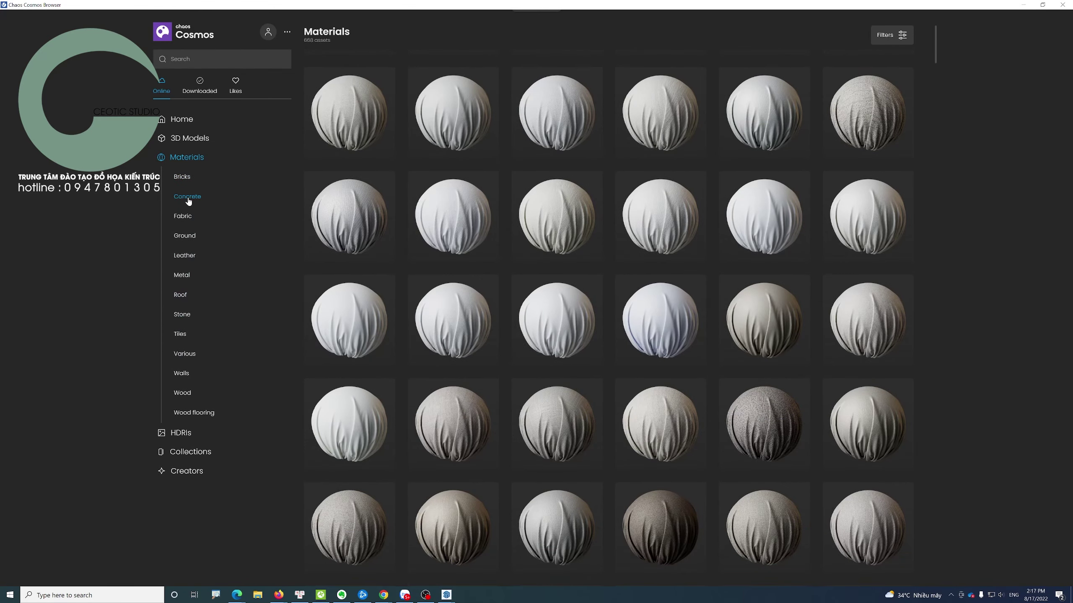
pyautogui.click(187, 198)
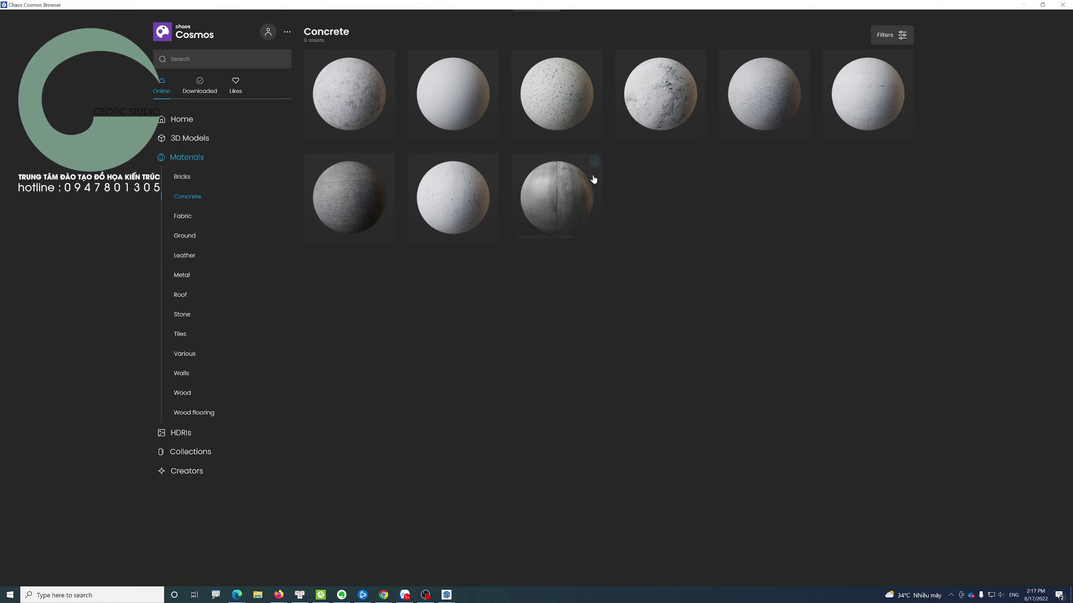
pyautogui.click(188, 157)
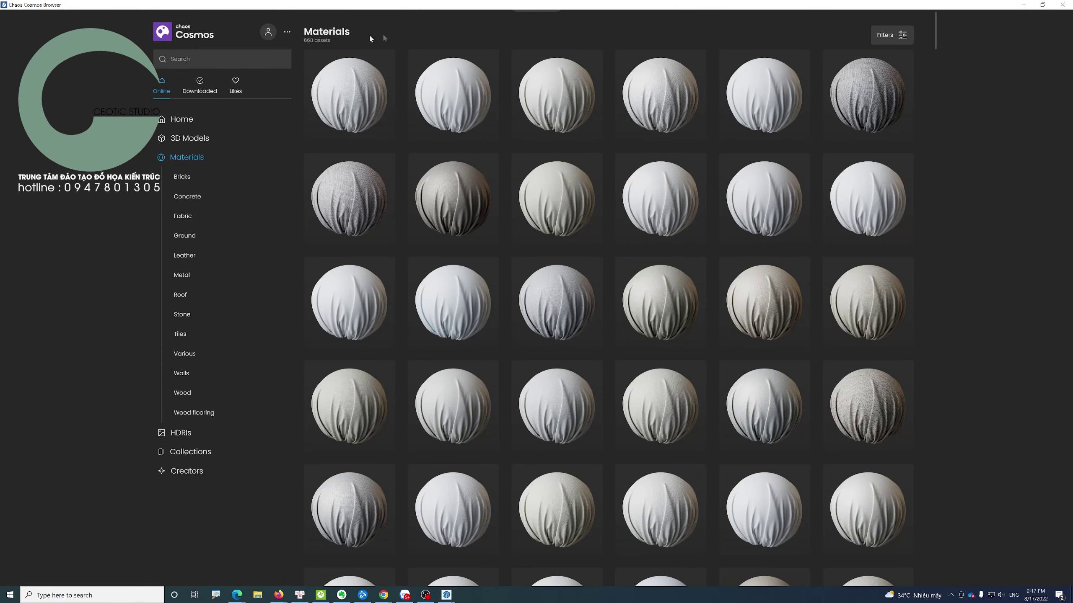
# - Return to the Cosmos Home page and close the browser to get back to SketchUp
pyautogui.click(175, 122)
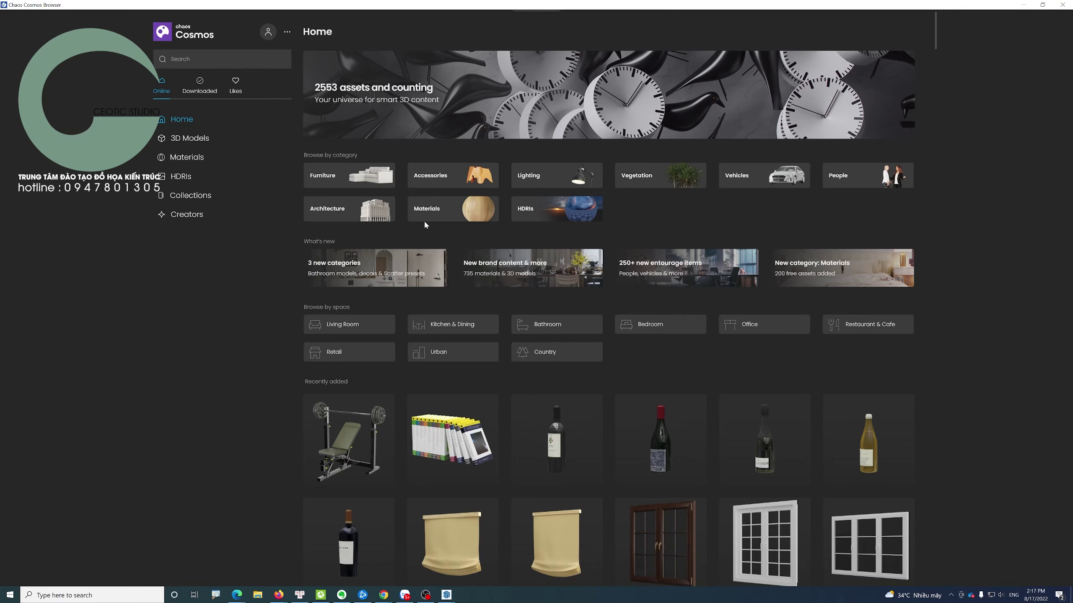
pyautogui.scroll(-2, 477, 287)
pyautogui.scroll(-5, 477, 290)
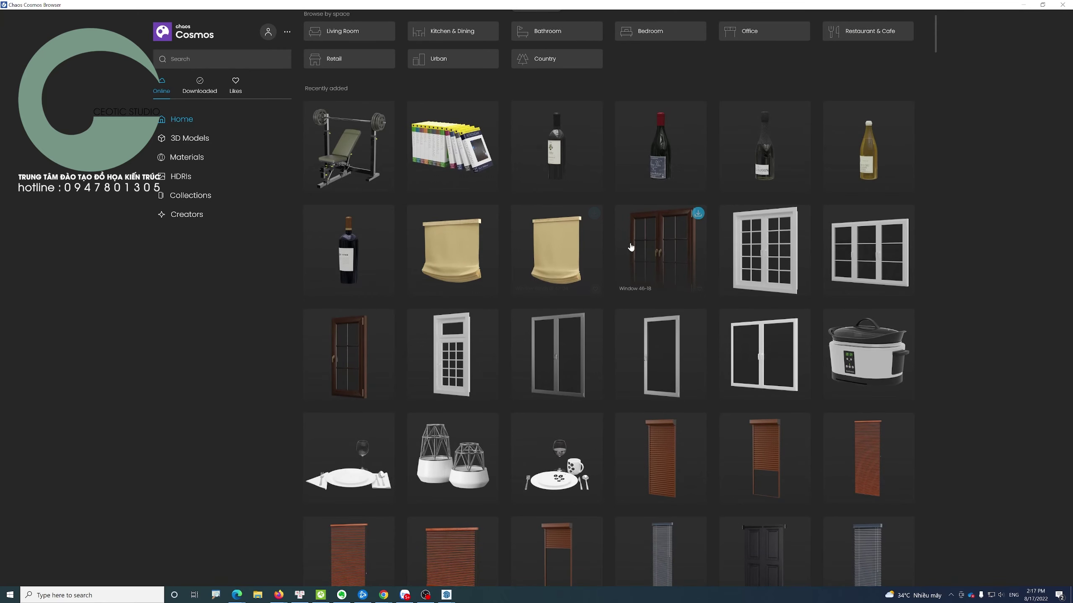
pyautogui.click(1059, 10)
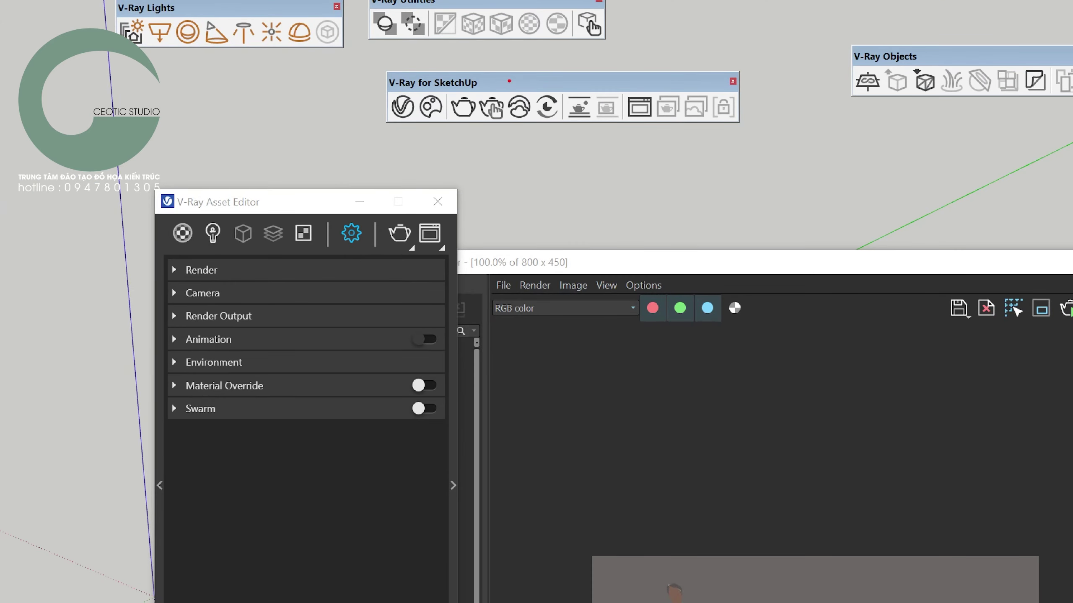
# - Expand the Render section of the V-Ray Asset Editor settings and move the window aside
pyautogui.moveTo(450, 84); pyautogui.dragTo(627, 127)
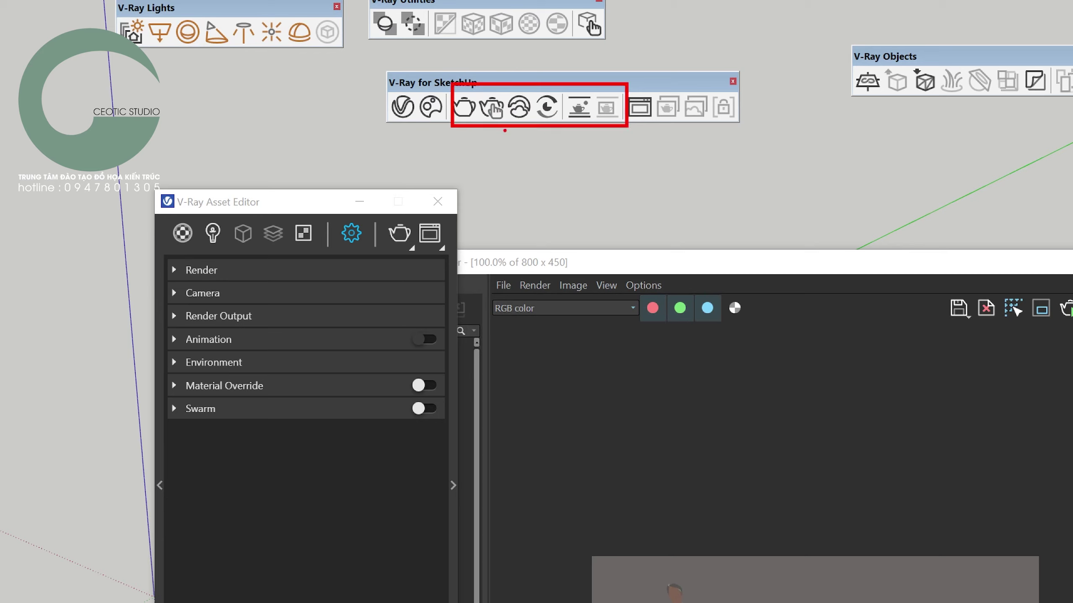
pyautogui.hotkey('ctrl', 'z')
pyautogui.moveTo(447, 91); pyautogui.dragTo(480, 129)
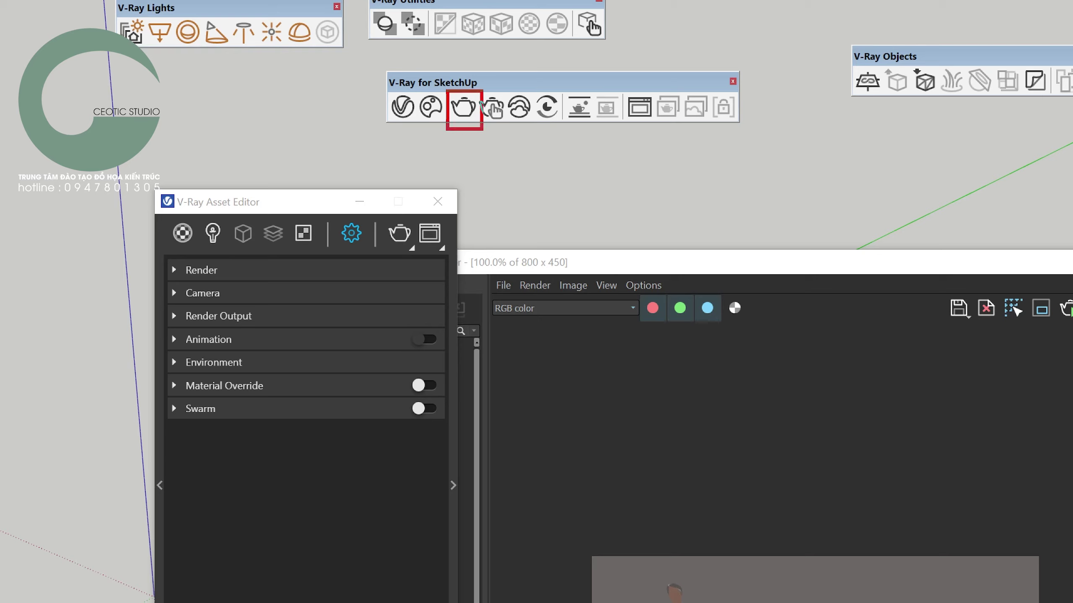
pyautogui.moveTo(380, 219); pyautogui.dragTo(419, 258)
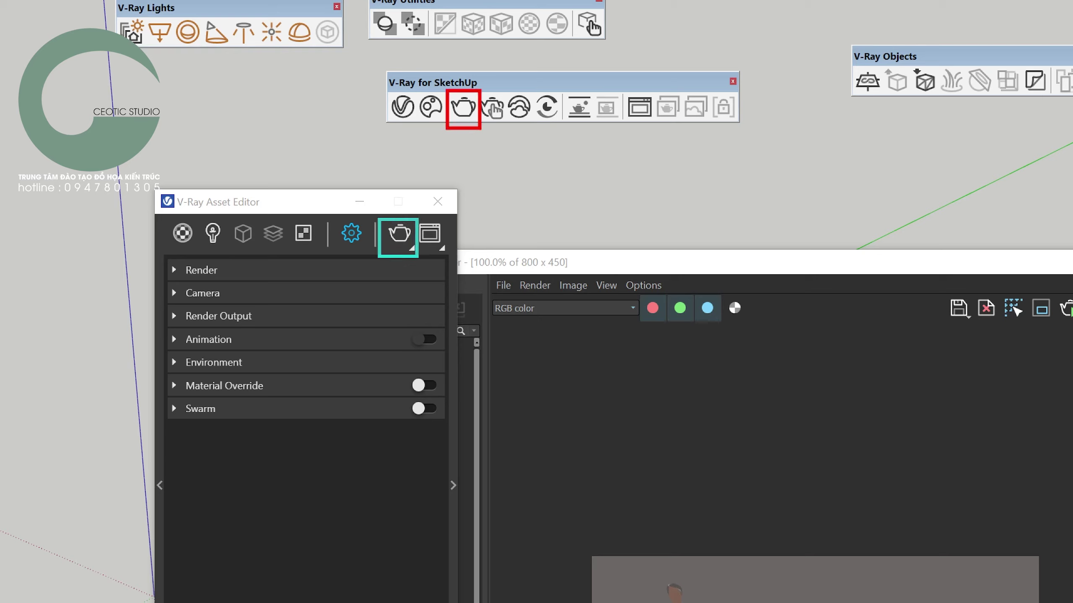
pyautogui.hotkey('ctrl', 'z')
pyautogui.hotkey('ctrl', 'z')
pyautogui.moveTo(472, 87); pyautogui.dragTo(510, 125)
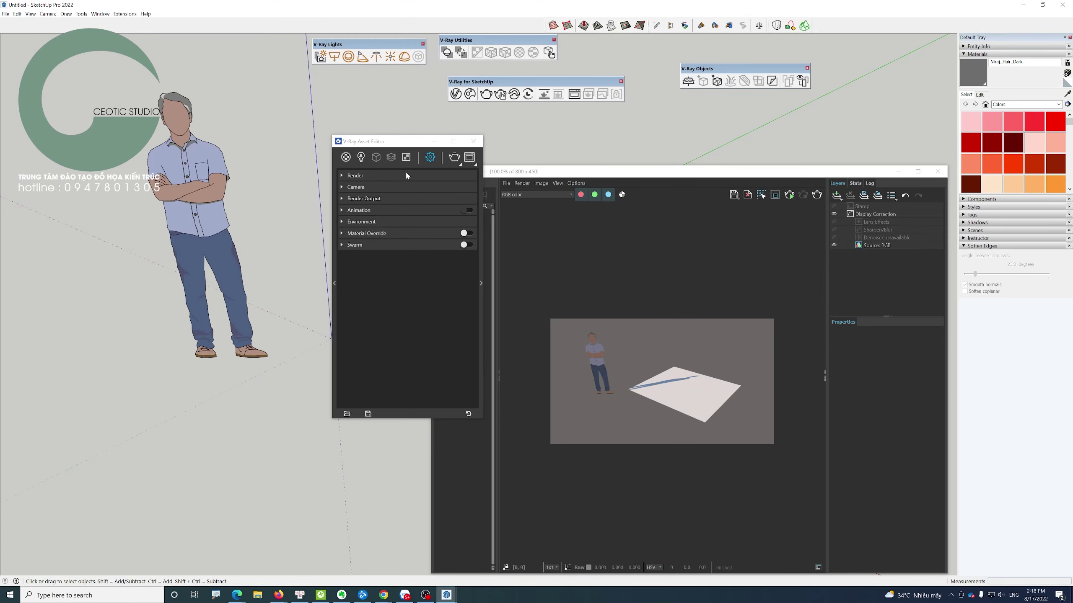
pyautogui.click(405, 171)
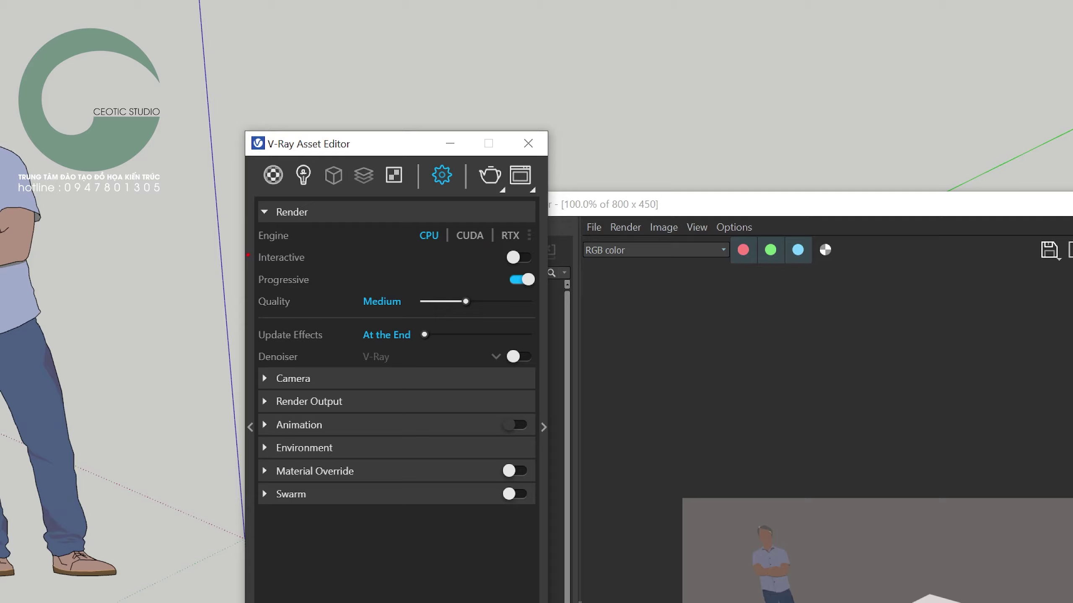
pyautogui.moveTo(256, 244); pyautogui.dragTo(323, 271)
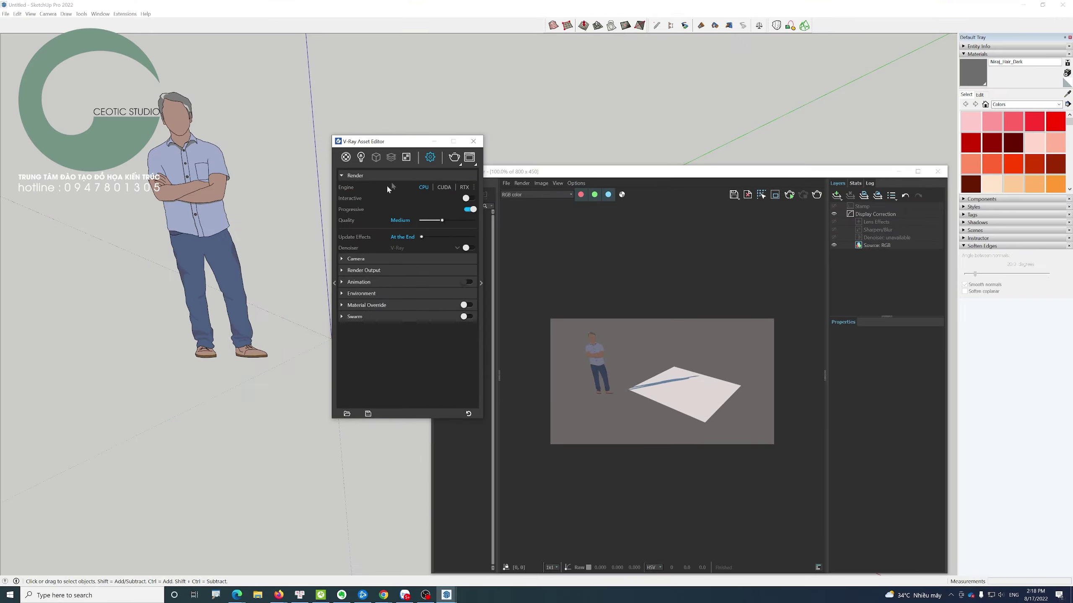
pyautogui.moveTo(381, 140); pyautogui.dragTo(174, 112)
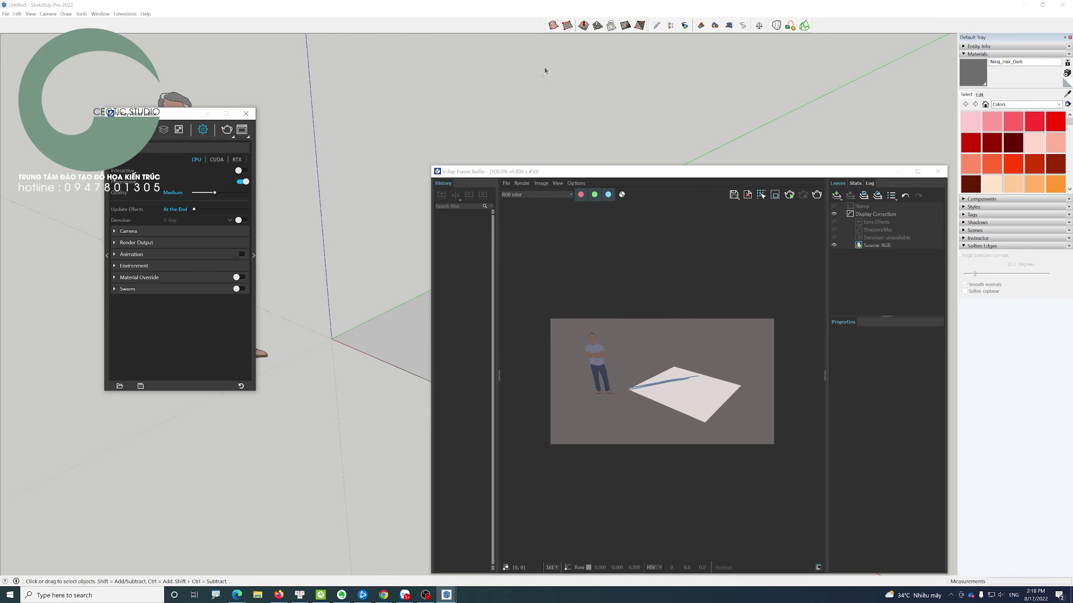
# - Start interactive rendering and orbit to an eye-level view of the plane
pyautogui.click(502, 96)
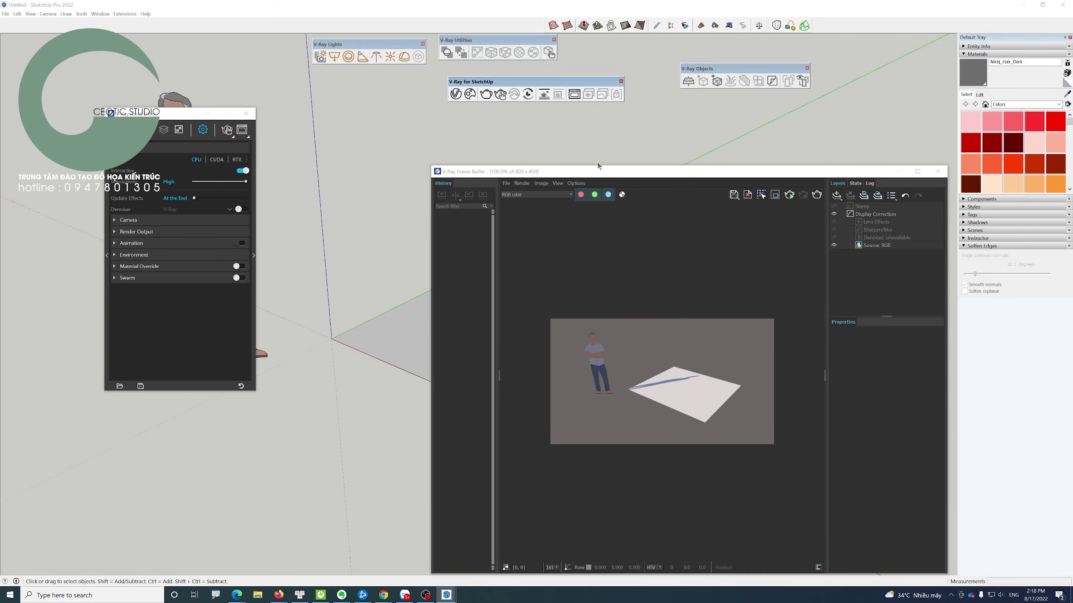
pyautogui.moveTo(604, 177); pyautogui.dragTo(690, 146)
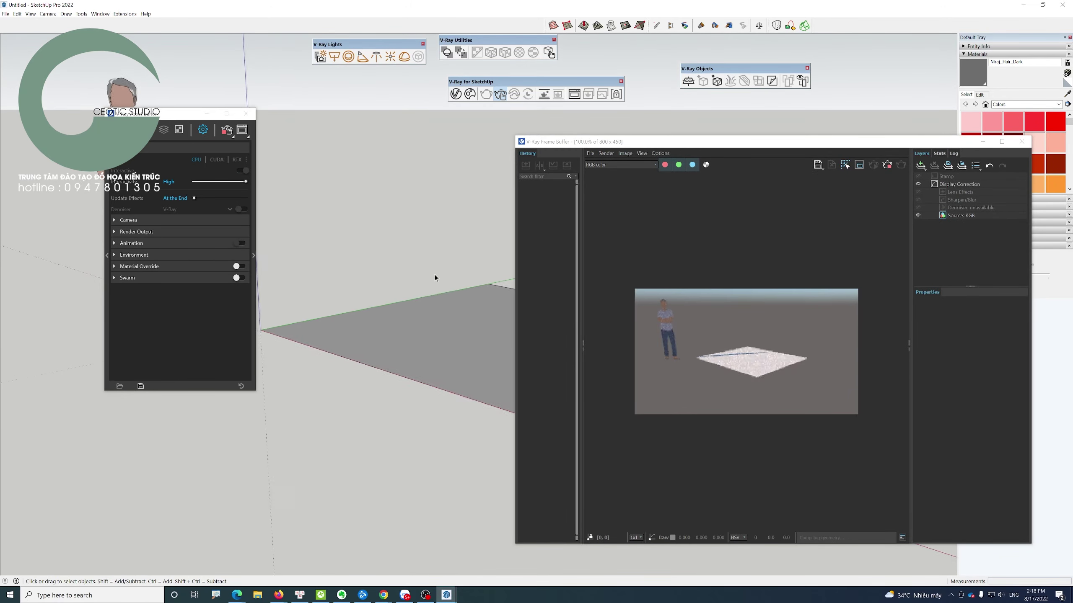
pyautogui.moveTo(434, 275)
pyautogui.mouseDown(button='middle')
pyautogui.moveTo(431, 300)
pyautogui.moveTo(447, 292)
pyautogui.mouseUp(button='middle')
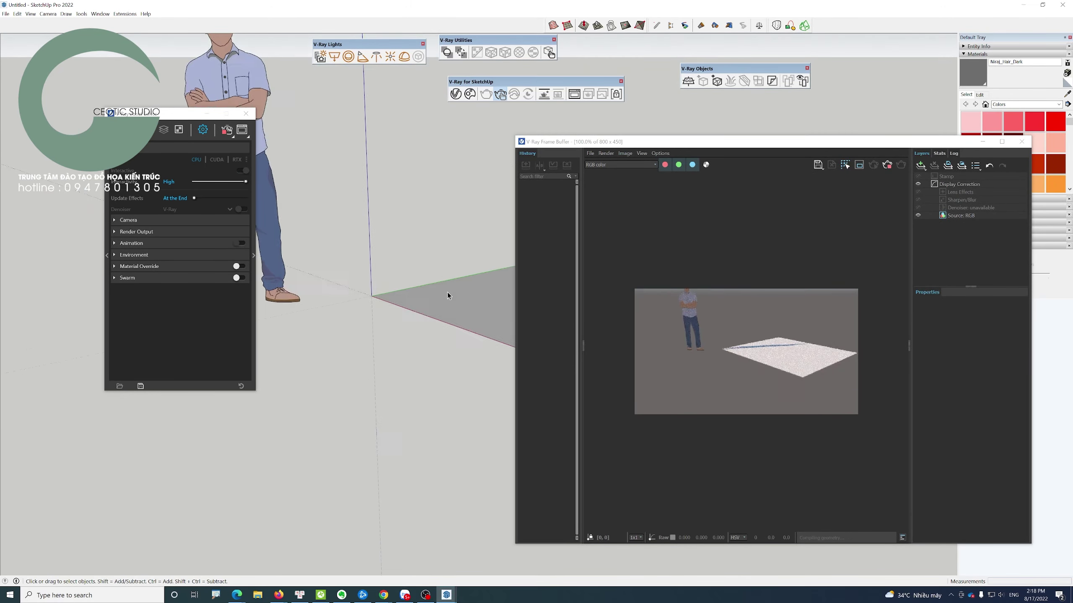
# - Draw a small rectangle beside the plane and push/pull the large plane up 329 mm
pyautogui.press('r')
pyautogui.click(445, 334)
pyautogui.click(376, 391)
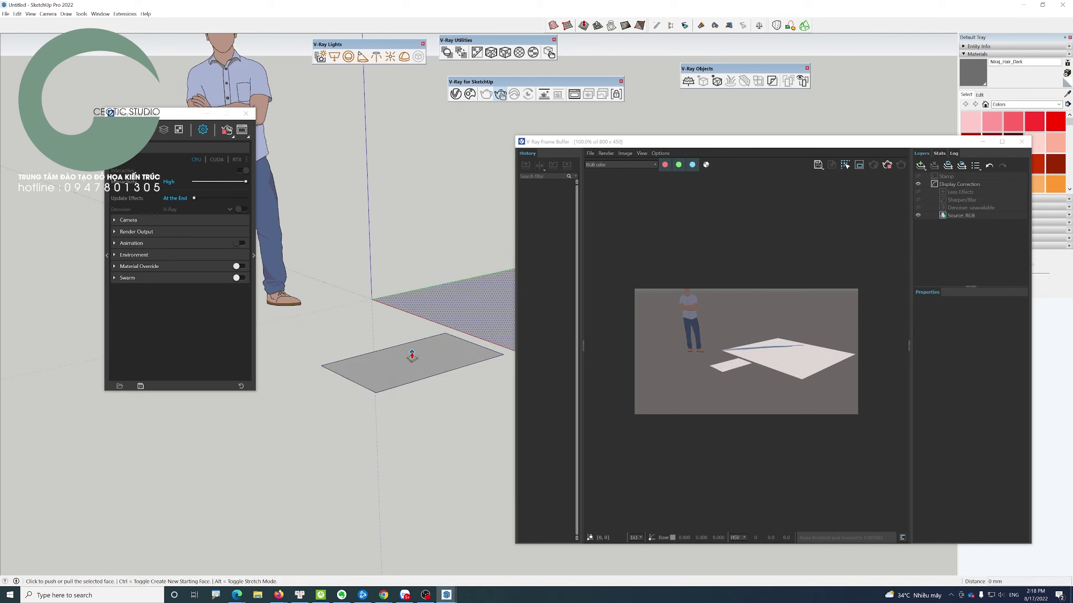
pyautogui.press('space')
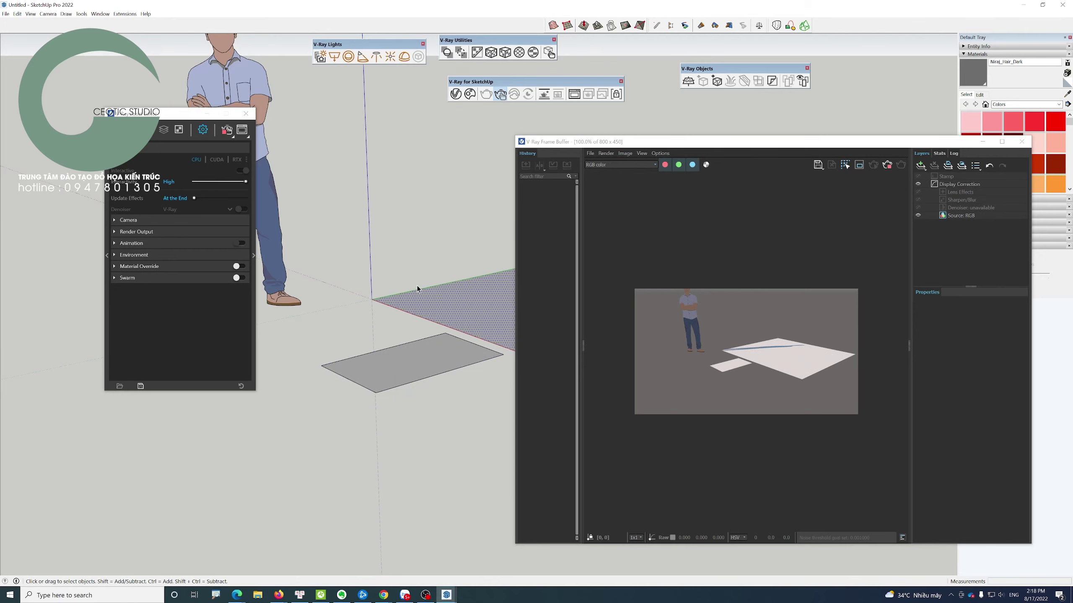
pyautogui.moveTo(417, 289)
pyautogui.keyDown('shift'); pyautogui.mouseDown(button='middle')
pyautogui.moveTo(376, 291)
pyautogui.moveTo(542, 340)
pyautogui.mouseUp(button='middle'); pyautogui.keyUp('shift')
pyautogui.press('p')
pyautogui.click(404, 314)
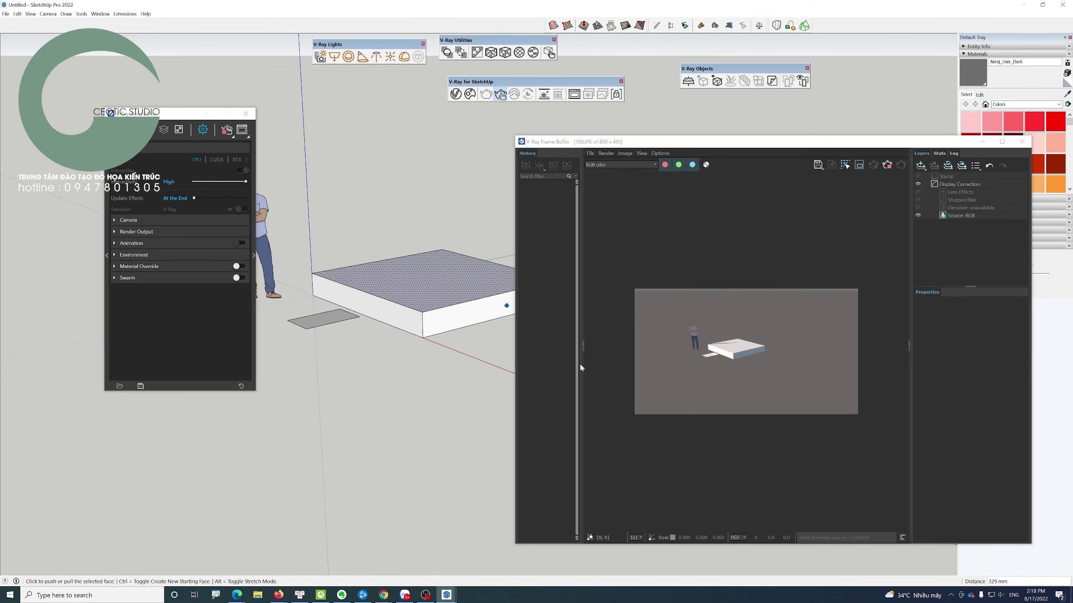
# - Collapse the render history panel, zoom in on the box, and re-enable interactive rendering
pyautogui.moveTo(583, 367)
pyautogui.mouseDown()
pyautogui.moveTo(508, 369)
pyautogui.moveTo(637, 376)
pyautogui.mouseUp()
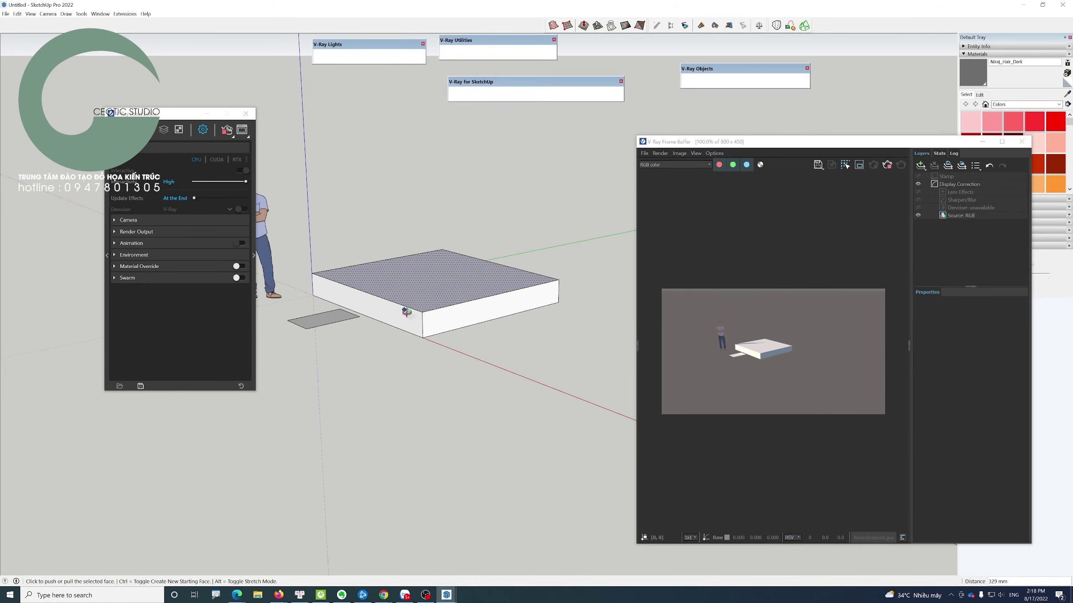
pyautogui.moveTo(524, 319); pyautogui.dragTo(488, 332, button='middle')
pyautogui.scroll(3, 488, 332)
pyautogui.click(243, 170)
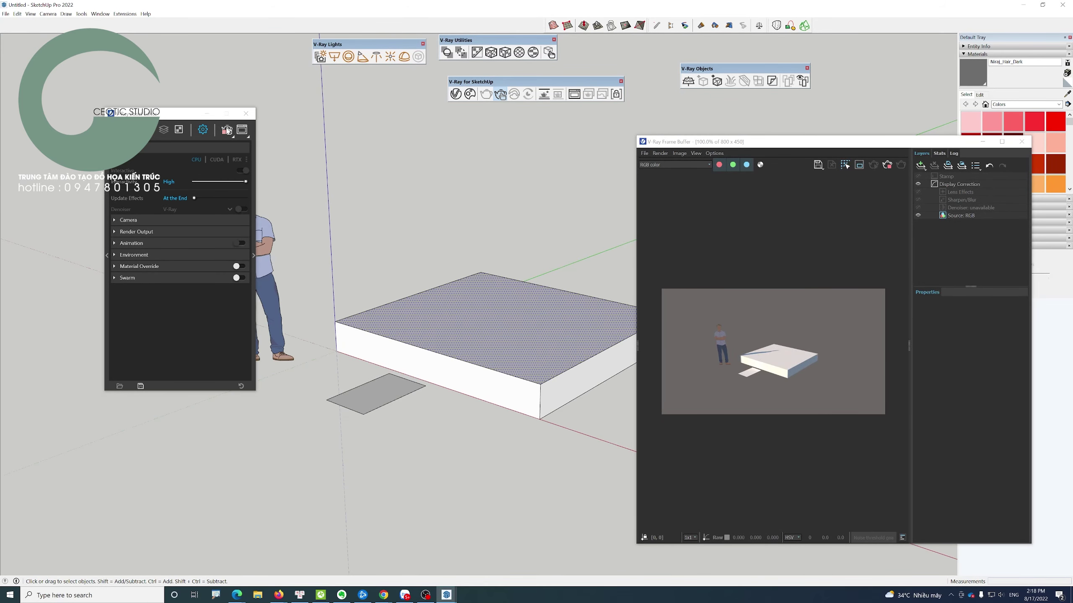
pyautogui.click(506, 171)
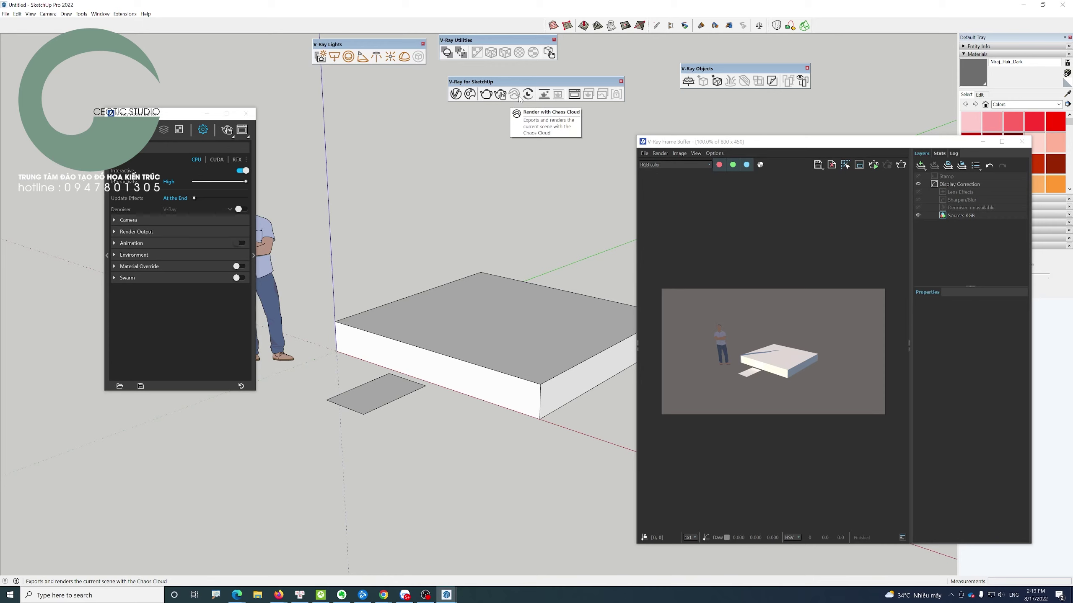
# - Orbit the model slightly to a new viewing angle
pyautogui.moveTo(503, 324); pyautogui.dragTo(438, 296, button='middle')
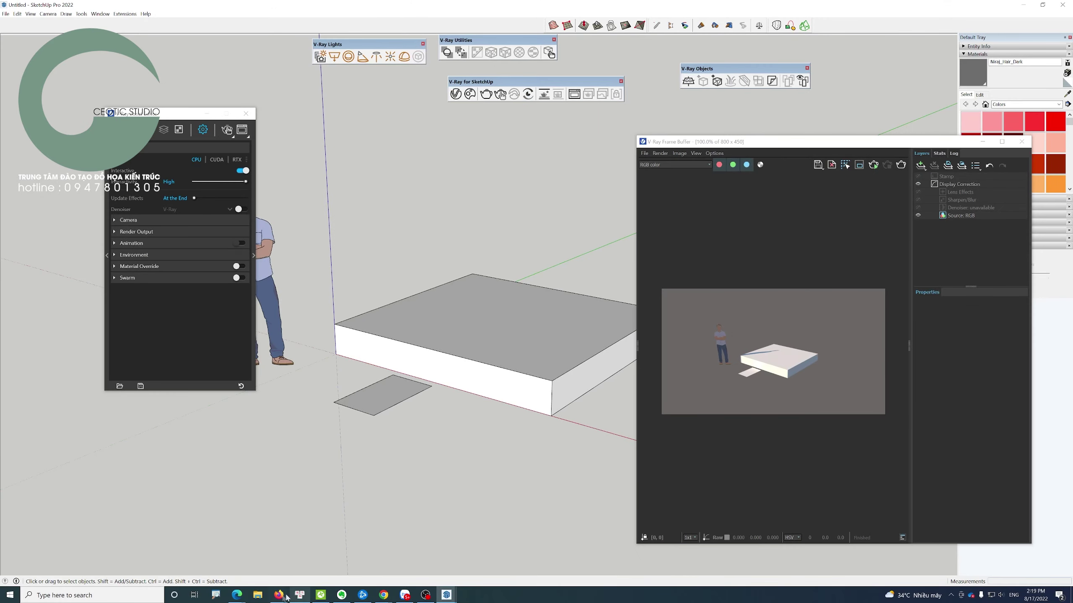
# - Show the V-Ray guide PDF's Chapter 6 on toolbar icons, then minimise the guide
pyautogui.moveTo(236, 595)
pyautogui.click(264, 549)
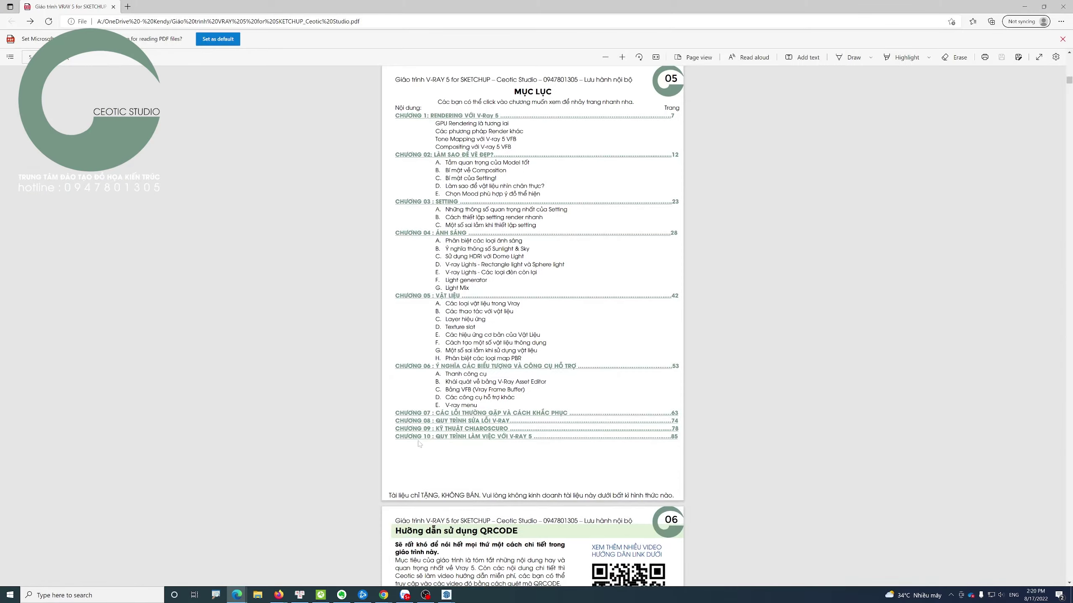
pyautogui.click(507, 366)
pyautogui.click(1024, 6)
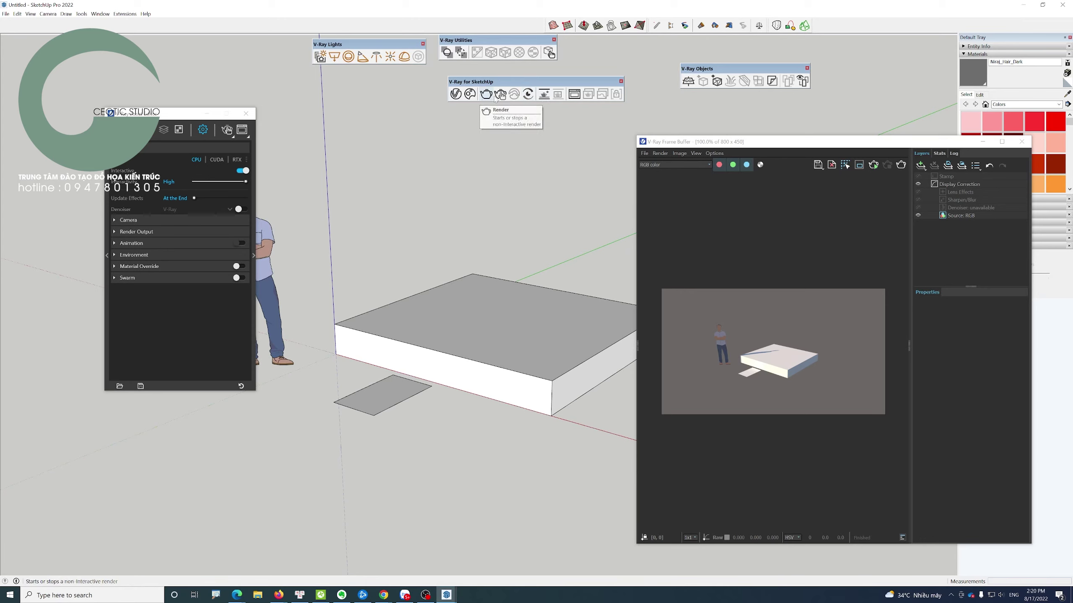
# - Launch V-Ray Vision, move its window to the right, and minimise the Frame Buffer
pyautogui.click(528, 95)
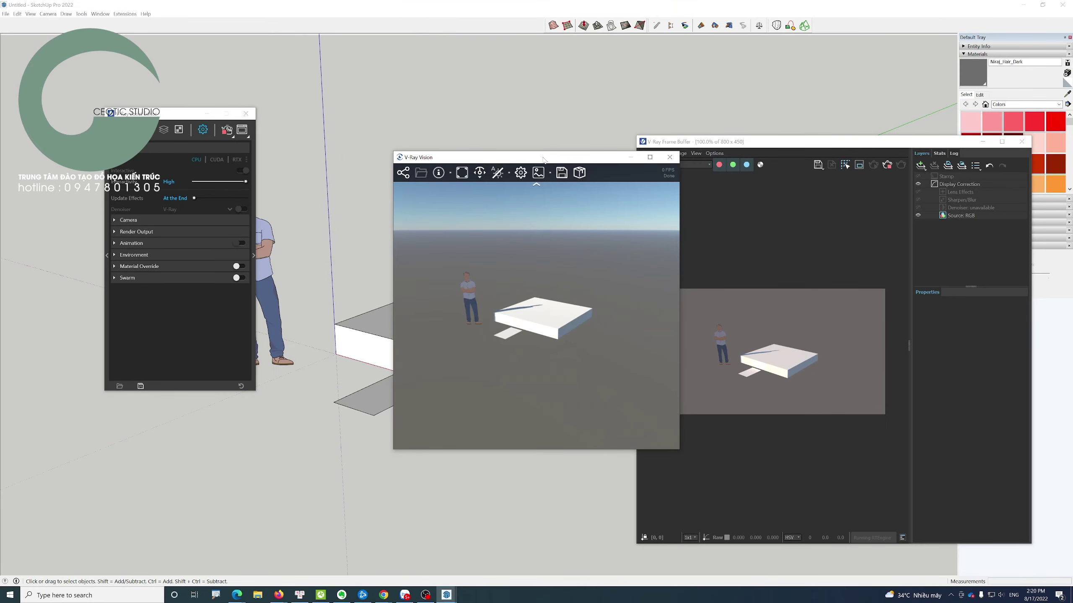
pyautogui.moveTo(545, 160)
pyautogui.mouseDown()
pyautogui.moveTo(769, 127)
pyautogui.moveTo(780, 173)
pyautogui.mouseUp()
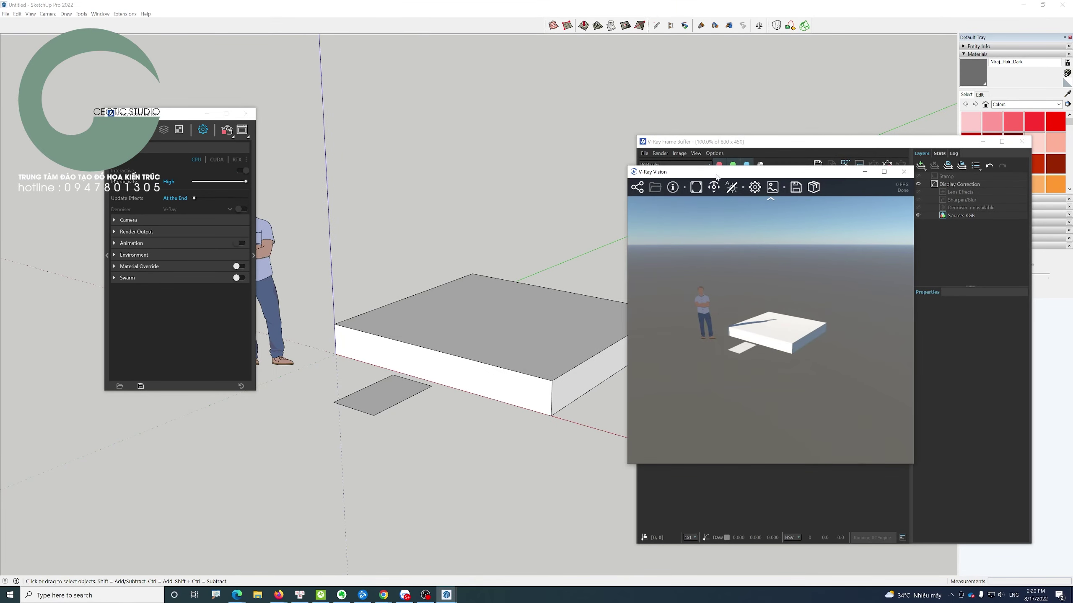
pyautogui.click(982, 142)
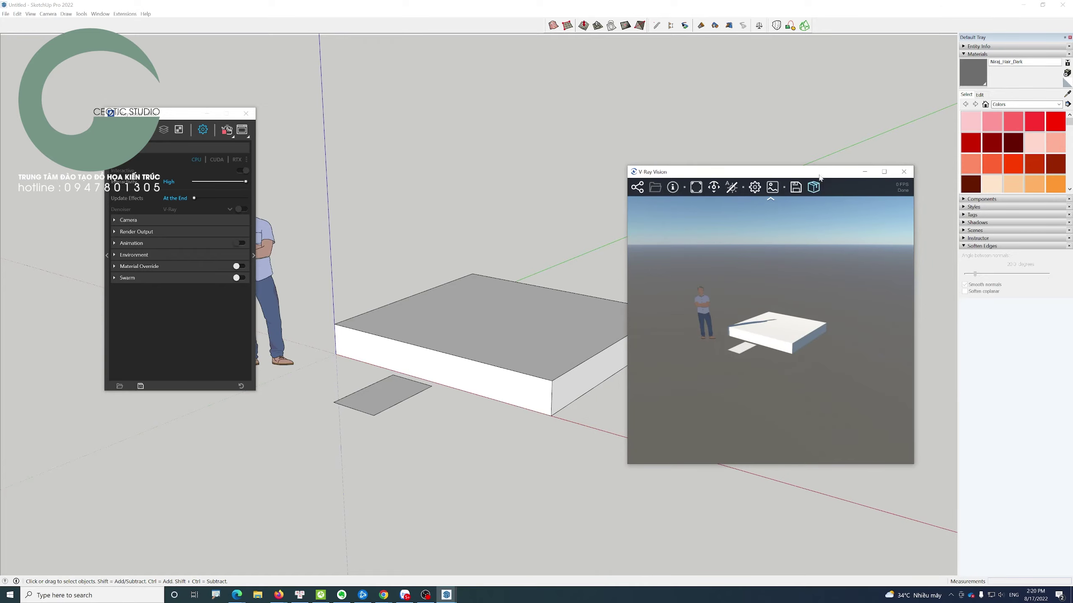
pyautogui.moveTo(818, 174); pyautogui.dragTo(862, 169)
pyautogui.click(372, 300)
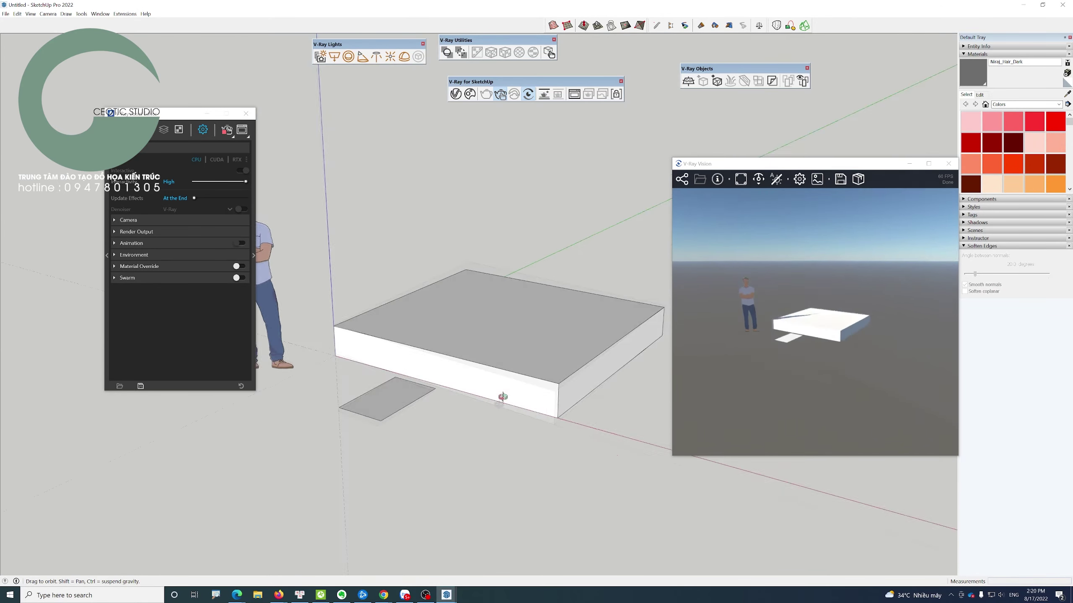
# - Draw a rectangle on the ground beside the slab and push/pull it up into a tall box
pyautogui.scroll(3, 487, 383)
pyautogui.scroll(-3, 488, 369)
pyautogui.scroll(-2, 371, 329)
pyautogui.press('r')
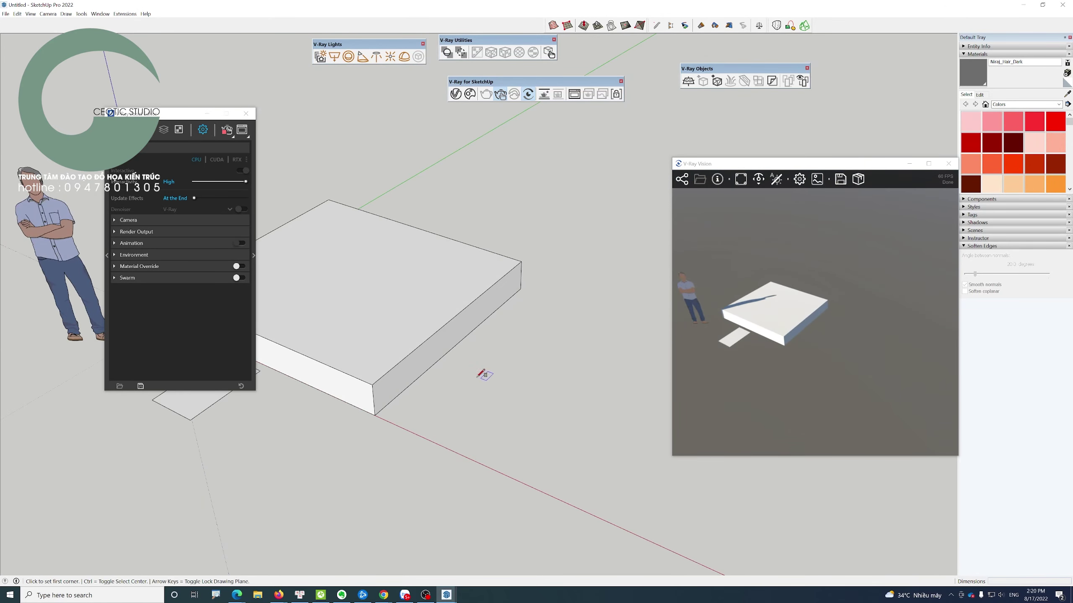
pyautogui.click(476, 376)
pyautogui.click(601, 370)
pyautogui.press('p')
pyautogui.click(560, 360)
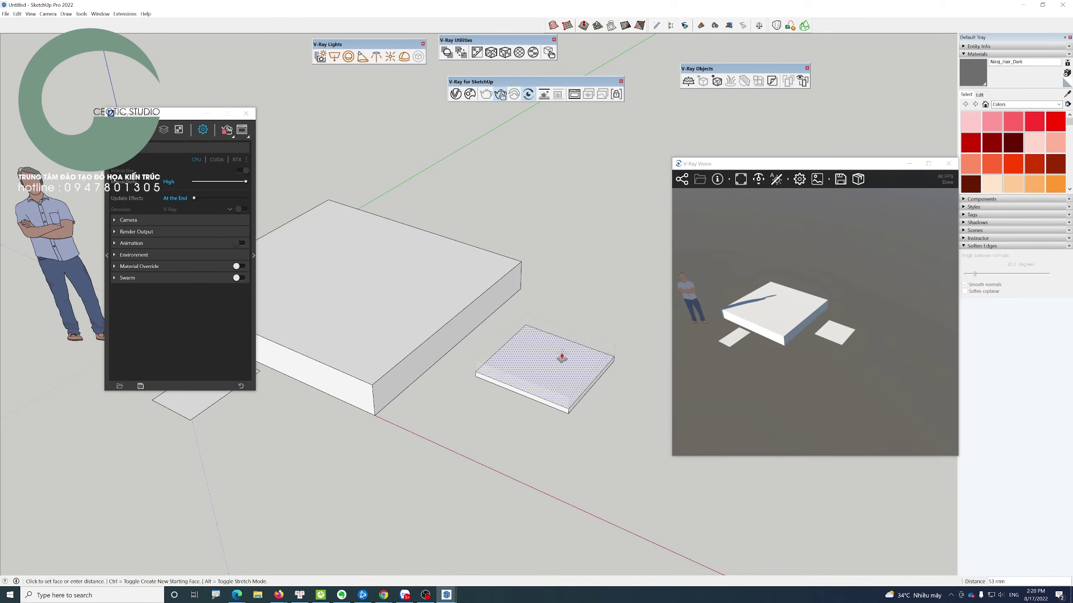
pyautogui.click(552, 244)
# - Move the render settings panel to the top-left and orbit to view the full standing figure
pyautogui.moveTo(552, 244)
pyautogui.mouseDown(button='middle')
pyautogui.moveTo(463, 299)
pyautogui.moveTo(430, 287)
pyautogui.moveTo(323, 304)
pyautogui.moveTo(409, 318)
pyautogui.moveTo(411, 286)
pyautogui.mouseUp(button='middle')
pyautogui.scroll(3, 464, 298)
pyautogui.press('space')
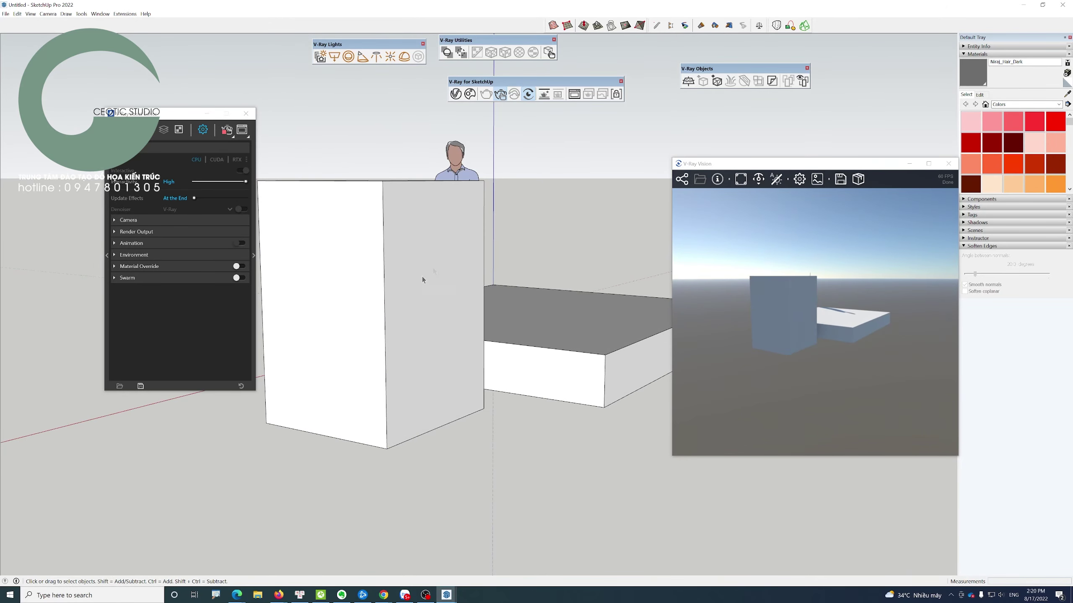
pyautogui.moveTo(182, 113); pyautogui.dragTo(85, 40)
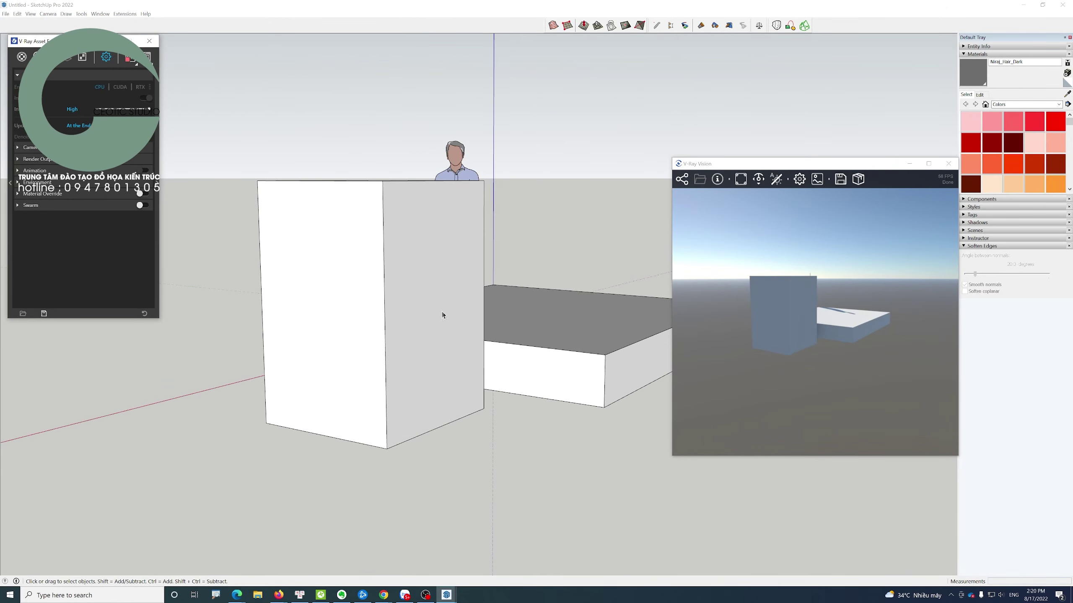
pyautogui.moveTo(442, 312)
pyautogui.mouseDown(button='middle')
pyautogui.moveTo(352, 325)
pyautogui.moveTo(479, 280)
pyautogui.moveTo(490, 313)
pyautogui.moveTo(625, 379)
pyautogui.moveTo(469, 377)
pyautogui.moveTo(511, 415)
pyautogui.moveTo(393, 385)
pyautogui.moveTo(575, 374)
pyautogui.moveTo(618, 347)
pyautogui.moveTo(616, 360)
pyautogui.moveTo(459, 333)
pyautogui.moveTo(601, 360)
pyautogui.moveTo(613, 353)
pyautogui.moveTo(599, 340)
pyautogui.moveTo(510, 314)
pyautogui.moveTo(532, 314)
pyautogui.moveTo(521, 313)
pyautogui.moveTo(534, 329)
pyautogui.moveTo(580, 302)
pyautogui.moveTo(457, 323)
pyautogui.moveTo(517, 325)
pyautogui.moveTo(562, 391)
pyautogui.moveTo(539, 390)
pyautogui.moveTo(488, 366)
pyautogui.moveTo(642, 401)
pyautogui.moveTo(610, 379)
pyautogui.moveTo(486, 376)
pyautogui.moveTo(557, 340)
pyautogui.mouseUp(button='middle')
pyautogui.scroll(3, 490, 312)
pyautogui.scroll(2, 457, 321)
# - Orbit to a low view of the slab and tall box, moving the live preview window up-left
pyautogui.scroll(2, 472, 356)
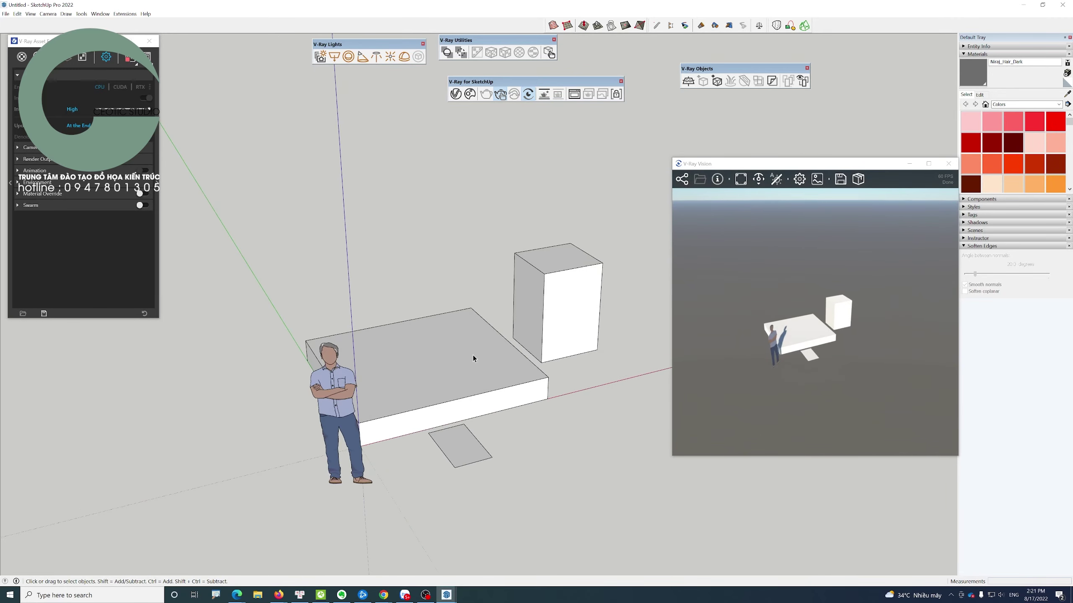
pyautogui.moveTo(399, 400)
pyautogui.mouseDown(button='middle')
pyautogui.moveTo(452, 376)
pyautogui.moveTo(568, 371)
pyautogui.moveTo(385, 400)
pyautogui.moveTo(566, 385)
pyautogui.moveTo(506, 395)
pyautogui.moveTo(358, 401)
pyautogui.moveTo(388, 381)
pyautogui.mouseUp(button='middle')
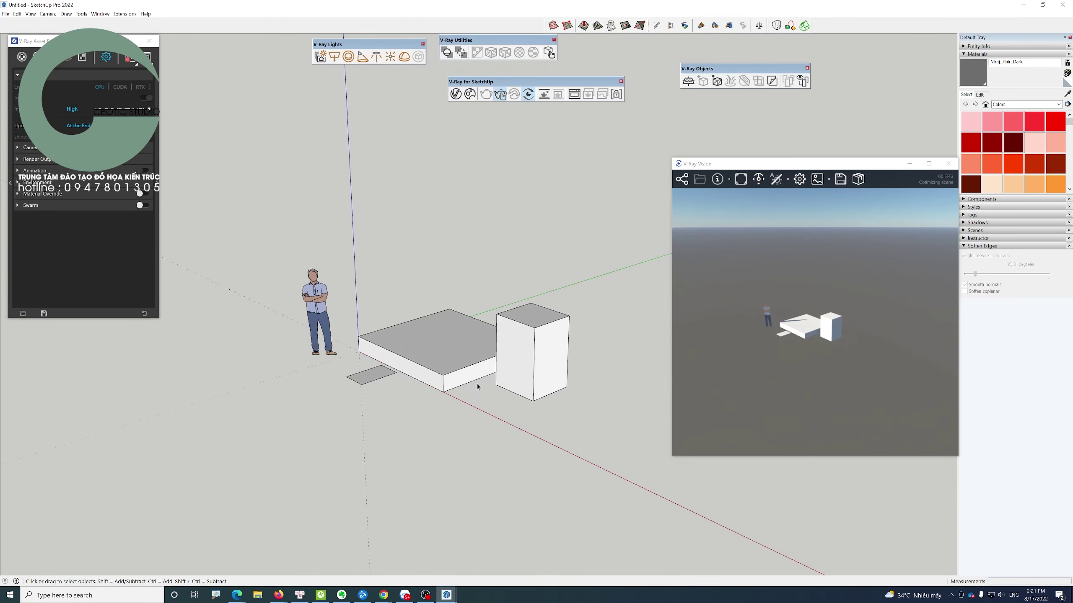
pyautogui.scroll(2, 478, 384)
pyautogui.moveTo(475, 378)
pyautogui.mouseDown(button='middle')
pyautogui.moveTo(469, 364)
pyautogui.moveTo(555, 274)
pyautogui.mouseUp(button='middle')
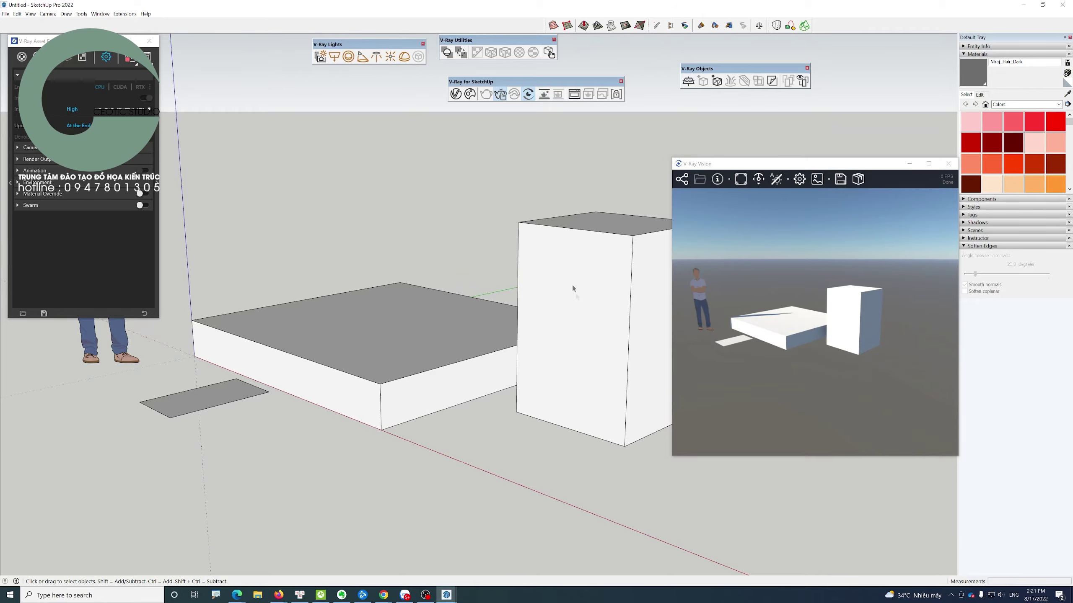
pyautogui.moveTo(571, 284)
pyautogui.mouseDown(button='middle')
pyautogui.moveTo(466, 305)
pyautogui.moveTo(366, 285)
pyautogui.moveTo(428, 292)
pyautogui.mouseUp(button='middle')
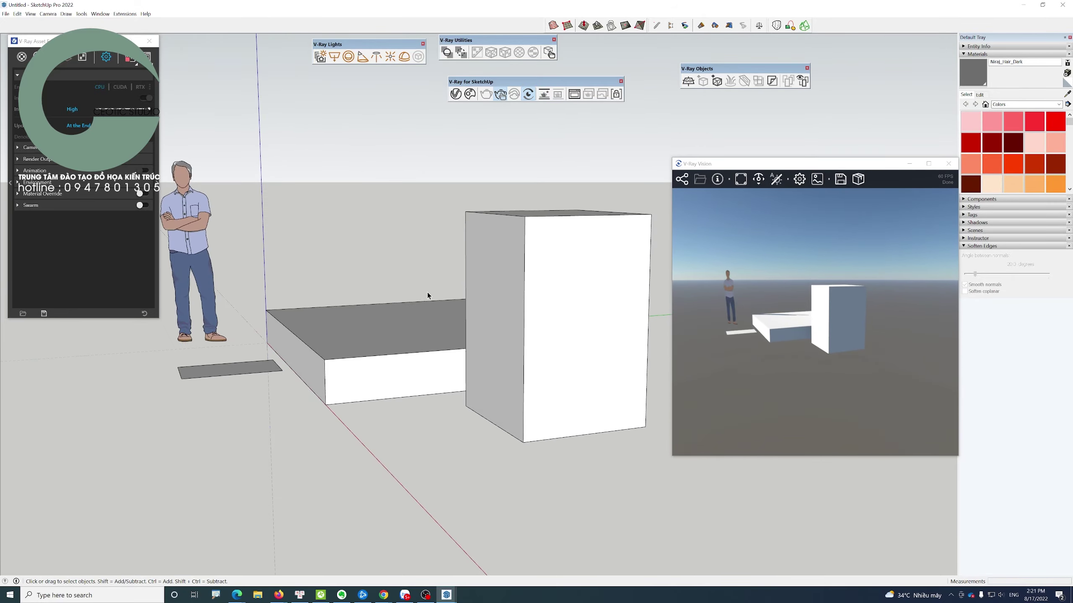
pyautogui.scroll(2, 427, 292)
pyautogui.scroll(3, 427, 292)
pyautogui.scroll(3, 427, 292)
pyautogui.scroll(3, 428, 292)
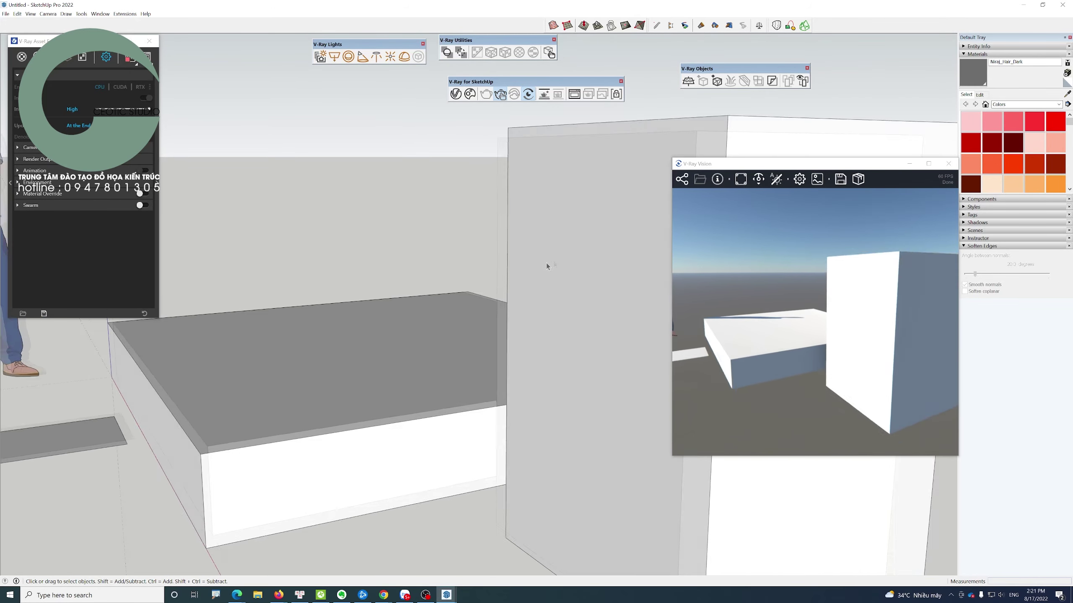
pyautogui.scroll(-3, 547, 265)
pyautogui.moveTo(718, 164); pyautogui.dragTo(594, 148)
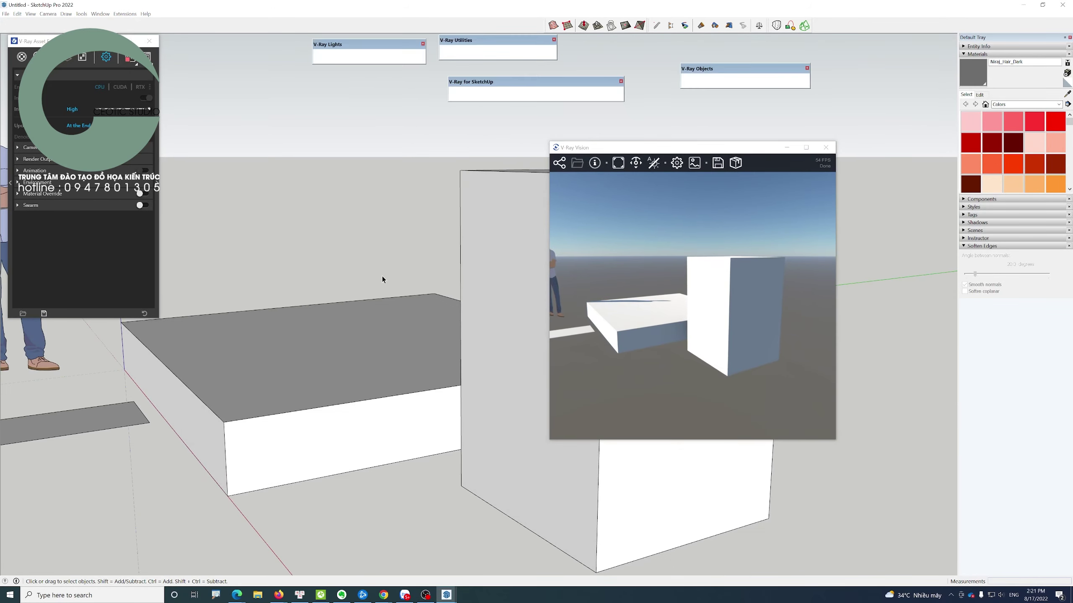
pyautogui.moveTo(383, 279)
pyautogui.mouseDown(button='middle')
pyautogui.moveTo(414, 289)
pyautogui.moveTo(436, 324)
pyautogui.moveTo(492, 292)
pyautogui.mouseUp(button='middle')
pyautogui.scroll(-5, 407, 292)
# - Copy the tall box with Move to stand beside the original, then close V-Ray Vision
pyautogui.click(493, 294)
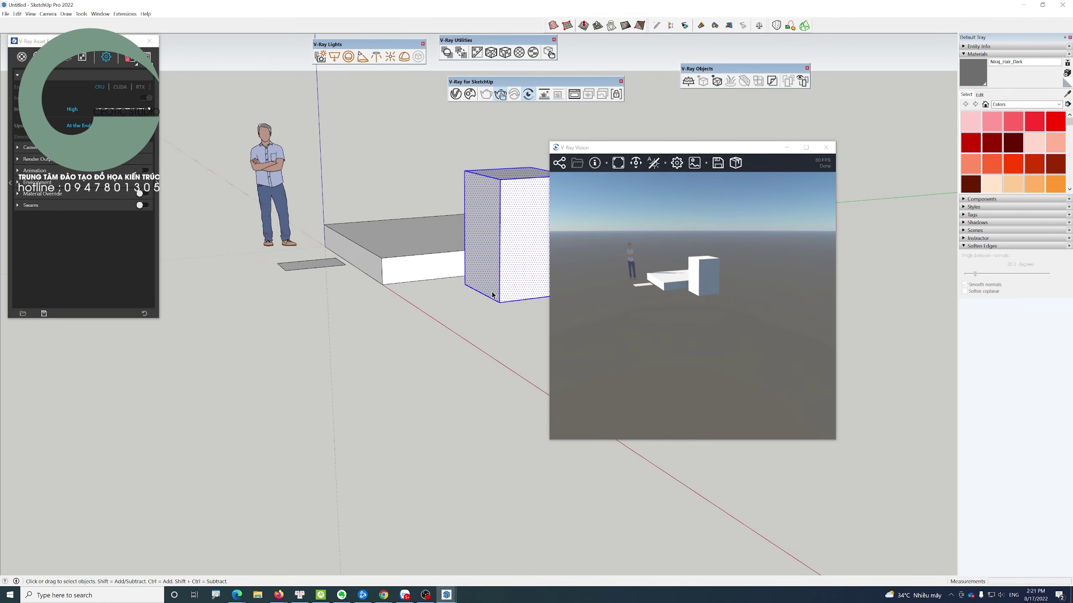
pyautogui.press('m')
pyautogui.moveTo(492, 294)
pyautogui.mouseDown()
pyautogui.moveTo(332, 331)
pyautogui.moveTo(446, 273)
pyautogui.mouseUp()
pyautogui.scroll(2, 445, 273)
pyautogui.scroll(3, 445, 274)
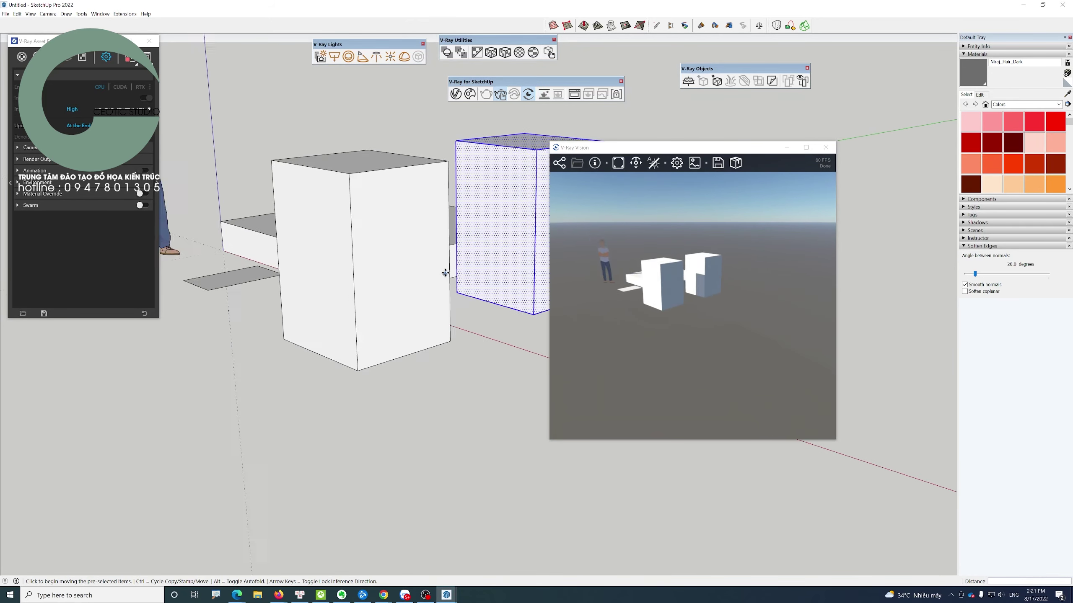
pyautogui.scroll(3, 445, 273)
pyautogui.moveTo(440, 270); pyautogui.dragTo(455, 340, button='middle')
pyautogui.press('space')
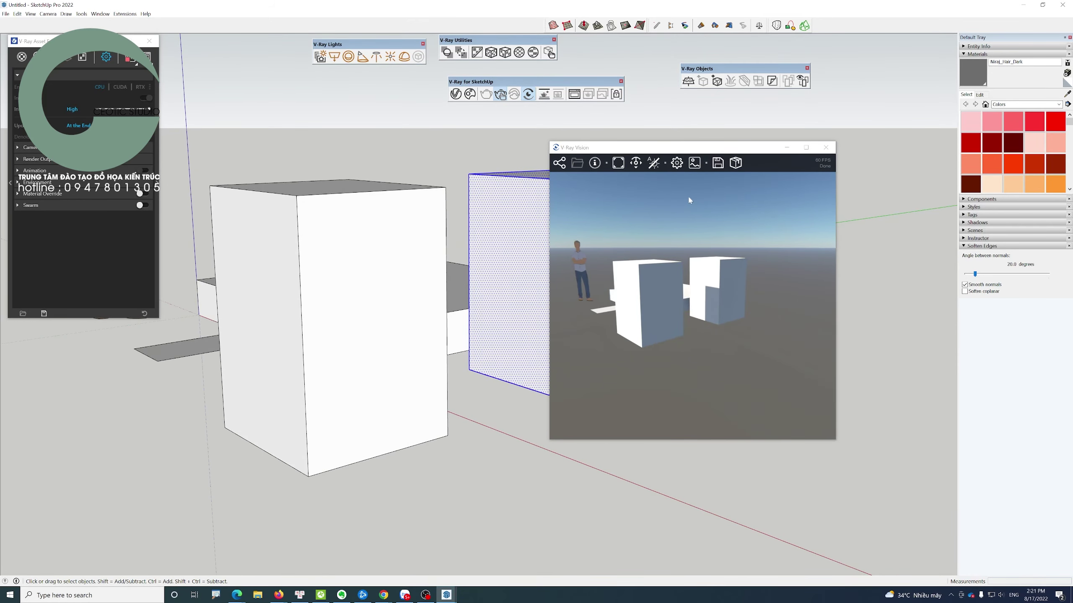
pyautogui.click(826, 148)
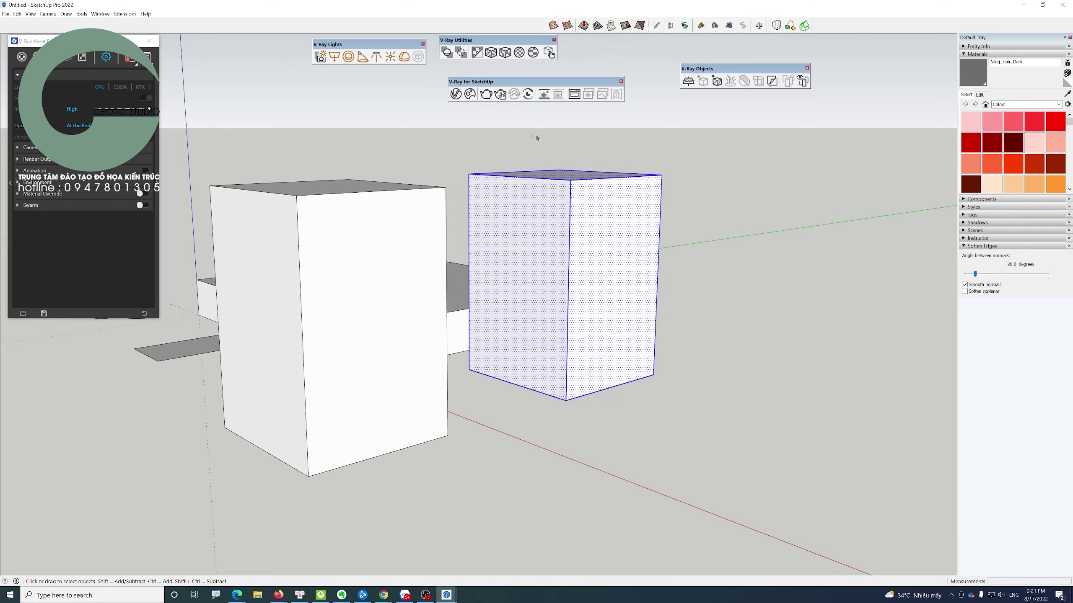
# - Render the slab, figure and two boxes interactively, close the Frame Buffer, then orbit to a new viewpoint
pyautogui.click(501, 95)
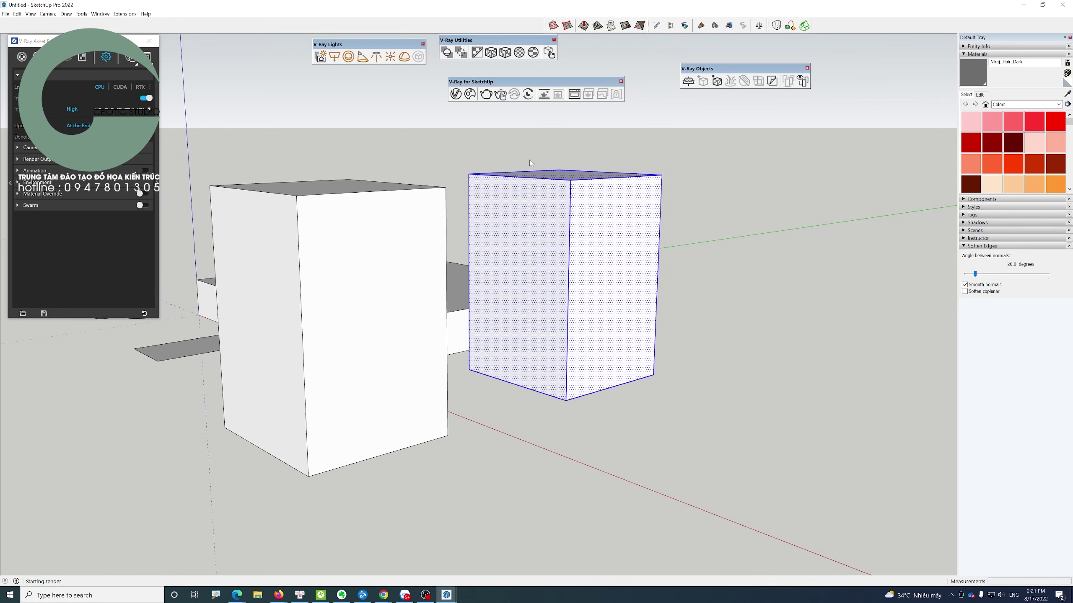
pyautogui.moveTo(515, 207)
pyautogui.mouseDown(button='middle')
pyautogui.moveTo(481, 194)
pyautogui.moveTo(539, 178)
pyautogui.moveTo(364, 417)
pyautogui.moveTo(269, 369)
pyautogui.mouseUp(button='middle')
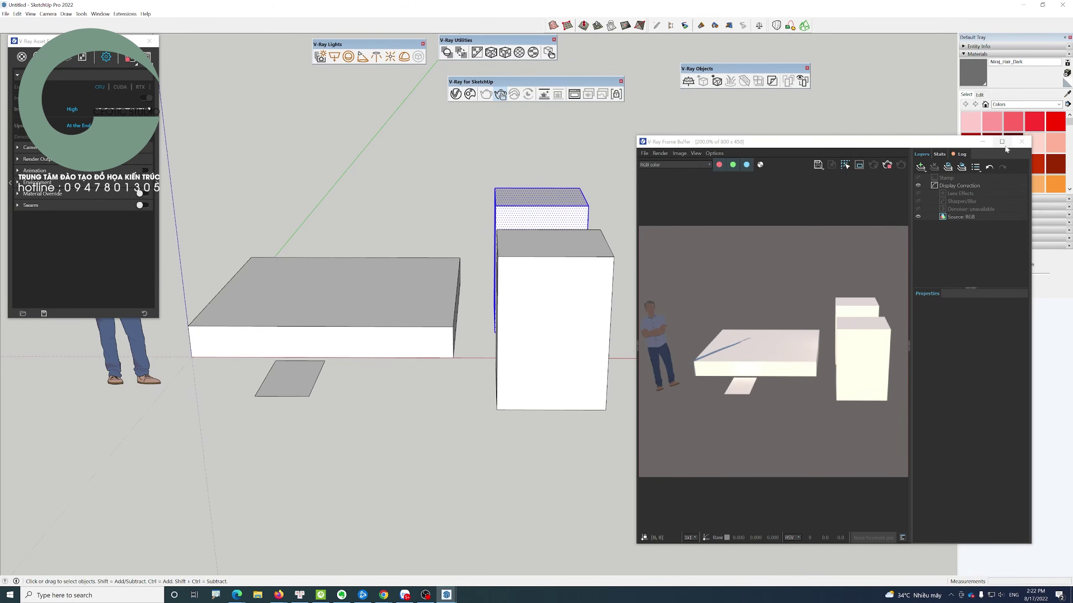
pyautogui.click(1022, 141)
pyautogui.click(654, 198)
pyautogui.moveTo(654, 199)
pyautogui.mouseDown(button='middle')
pyautogui.moveTo(458, 349)
pyautogui.moveTo(490, 366)
pyautogui.moveTo(306, 416)
pyautogui.moveTo(515, 407)
pyautogui.mouseUp(button='middle')
# - Stop the current render, centre the Asset Editor, and start a fresh interactive render
pyautogui.click(302, 416)
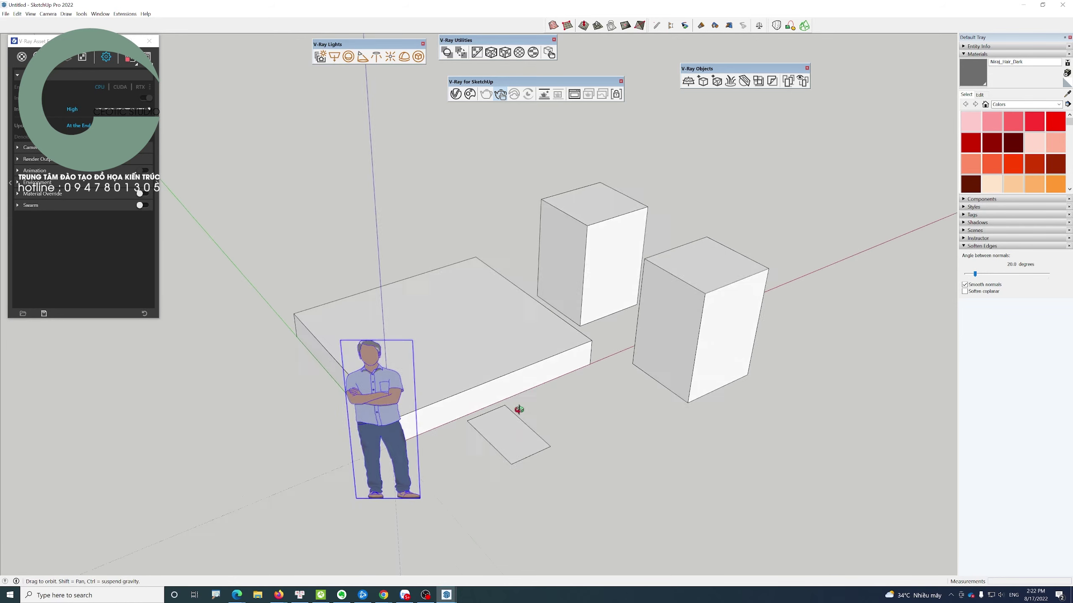
pyautogui.click(540, 128)
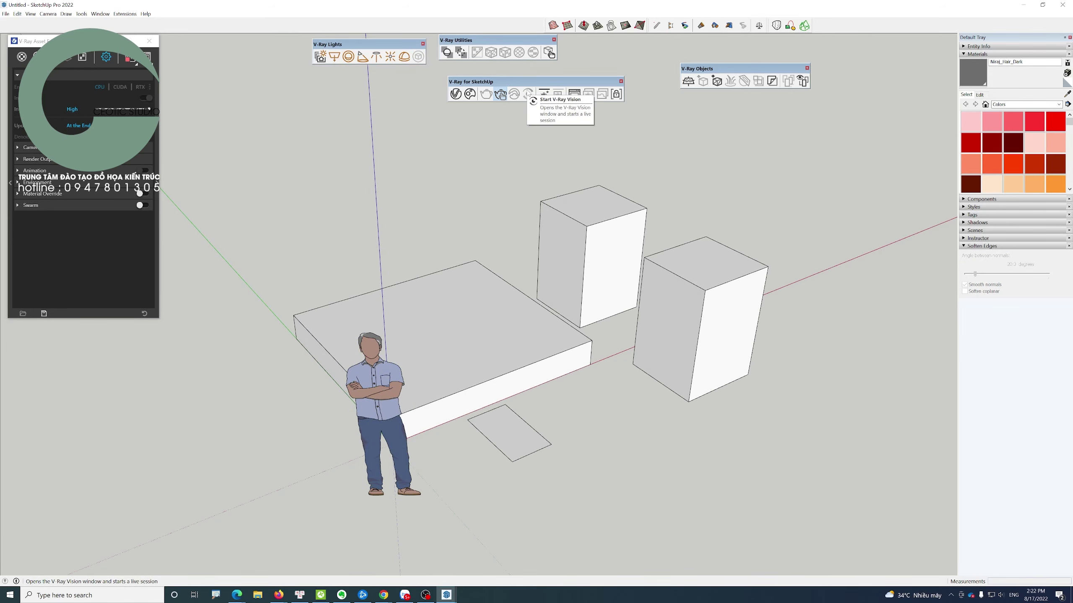
pyautogui.click(128, 60)
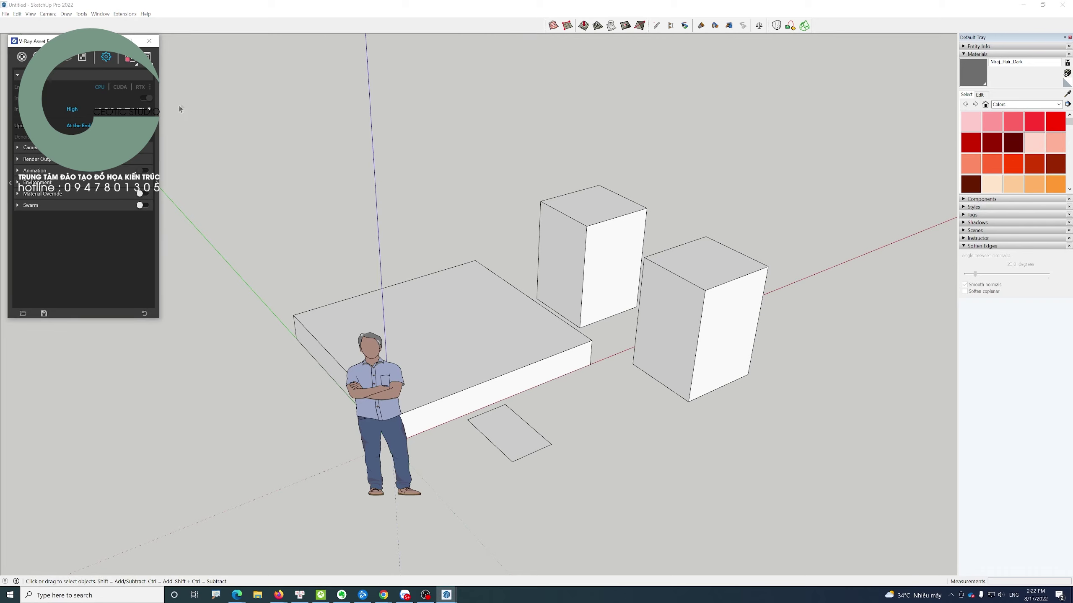
pyautogui.moveTo(42, 41); pyautogui.dragTo(533, 127)
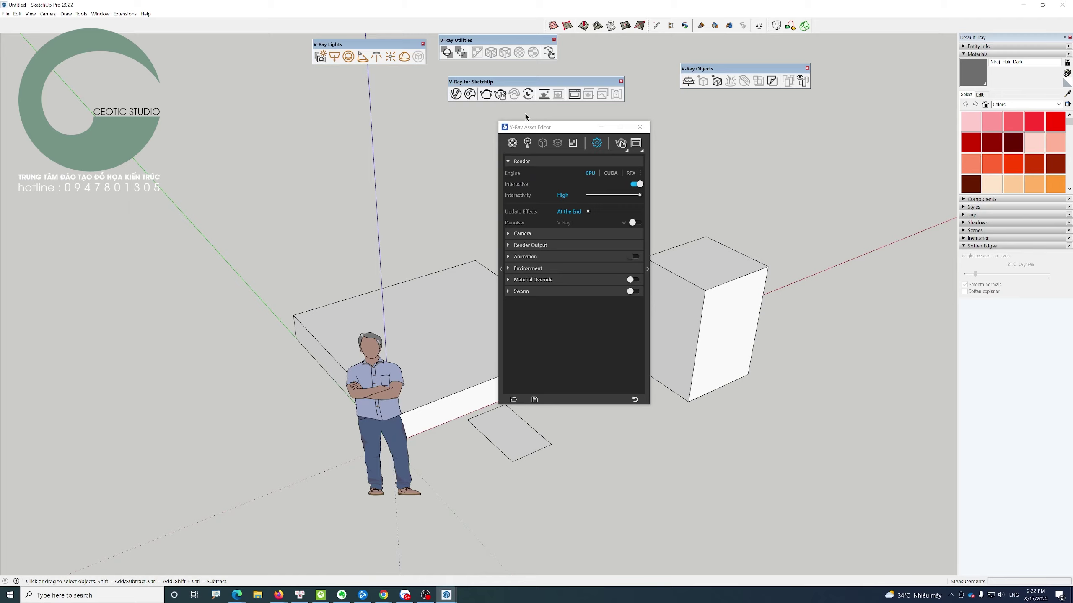
pyautogui.moveTo(583, 130); pyautogui.dragTo(513, 130)
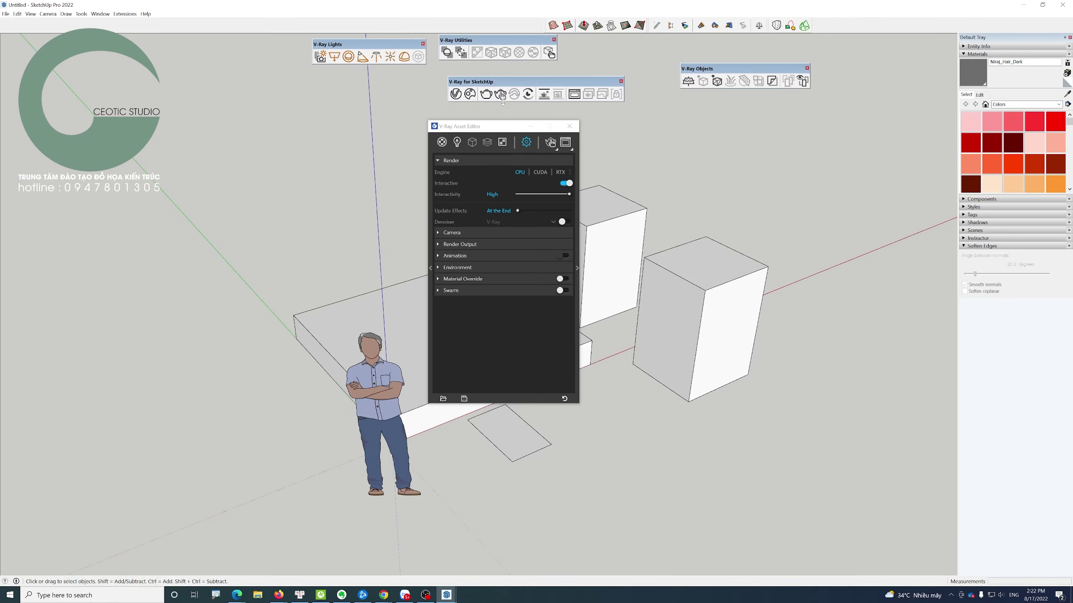
pyautogui.click(504, 100)
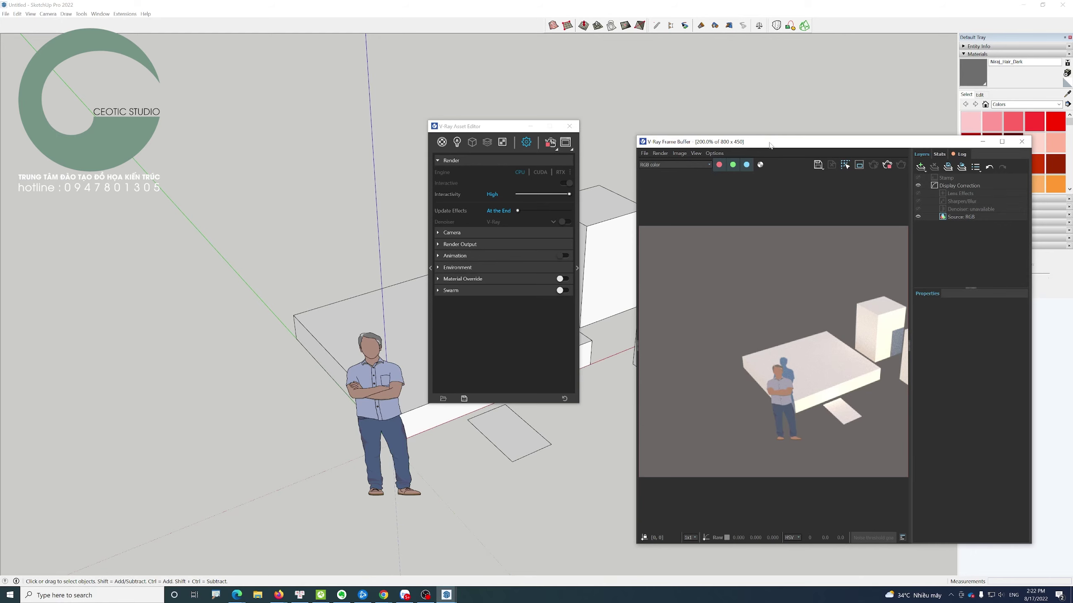
# - Rearrange the Frame Buffer and Asset Editor, reopen the Frame Buffer, and switch Interactive rendering on
pyautogui.moveTo(770, 145); pyautogui.dragTo(726, 126)
pyautogui.click(332, 195)
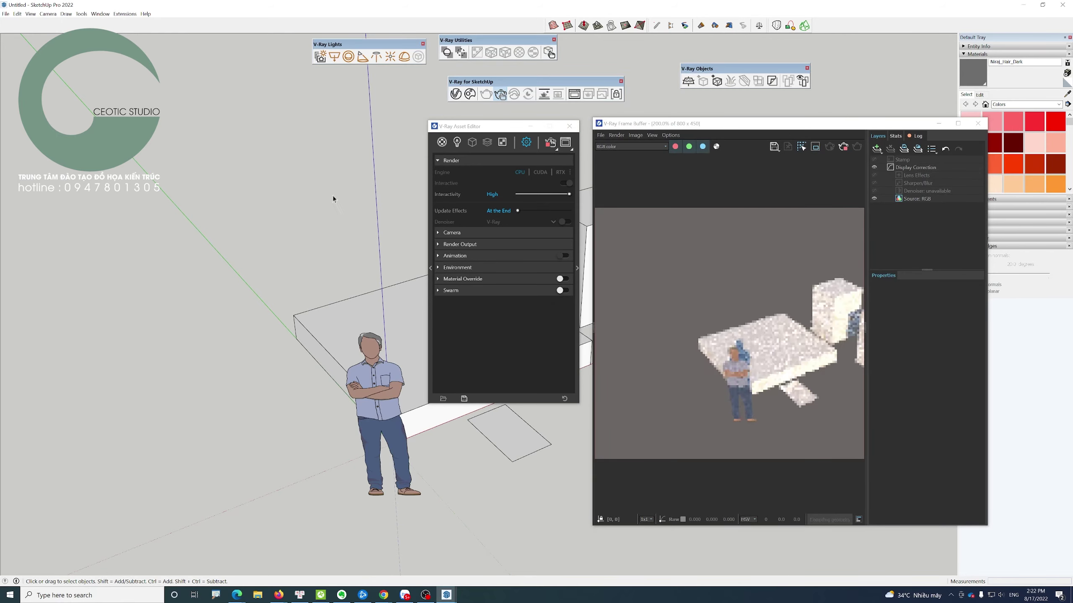
pyautogui.moveTo(819, 132); pyautogui.dragTo(807, 132)
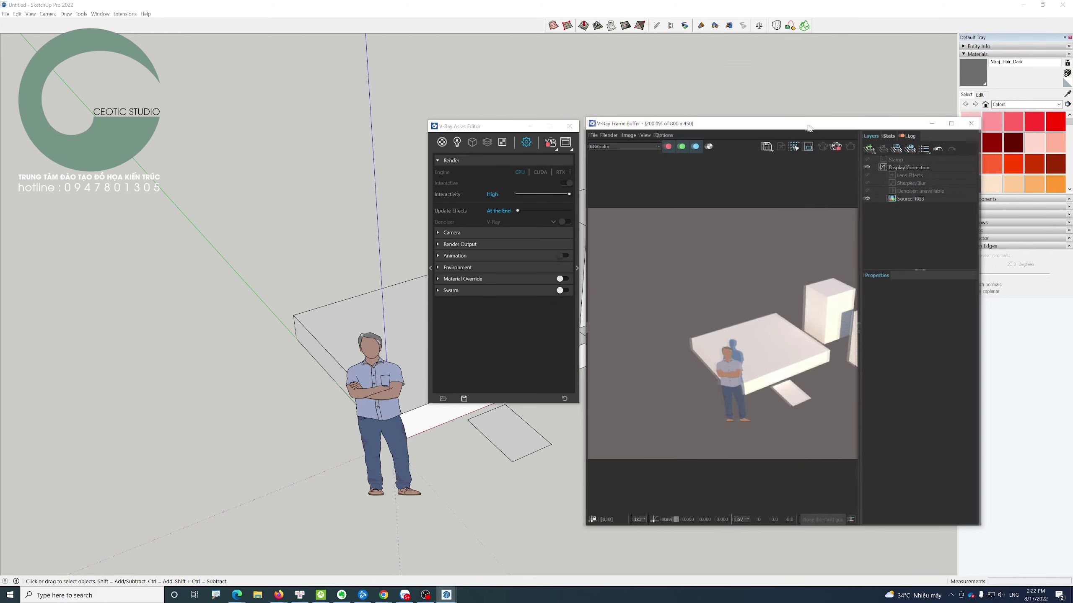
pyautogui.moveTo(508, 130); pyautogui.dragTo(500, 129)
pyautogui.click(727, 127)
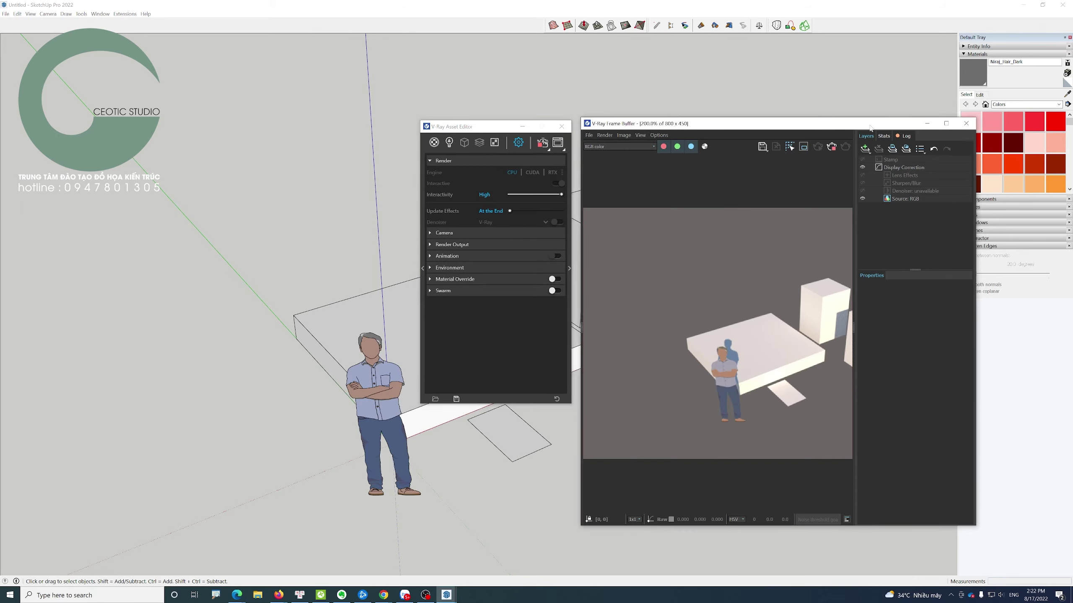
pyautogui.click(966, 125)
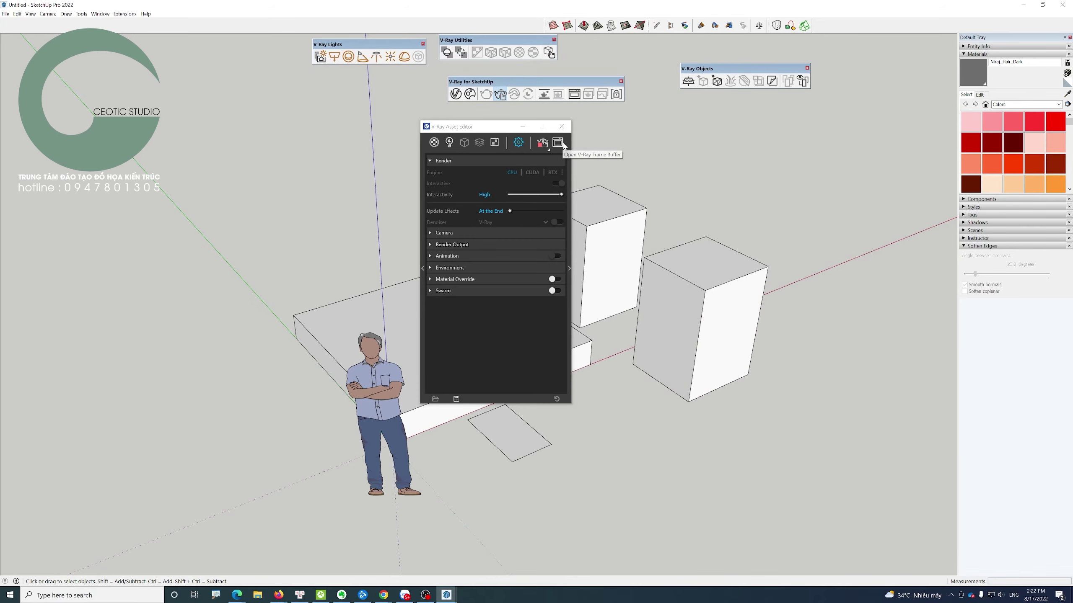
pyautogui.click(557, 143)
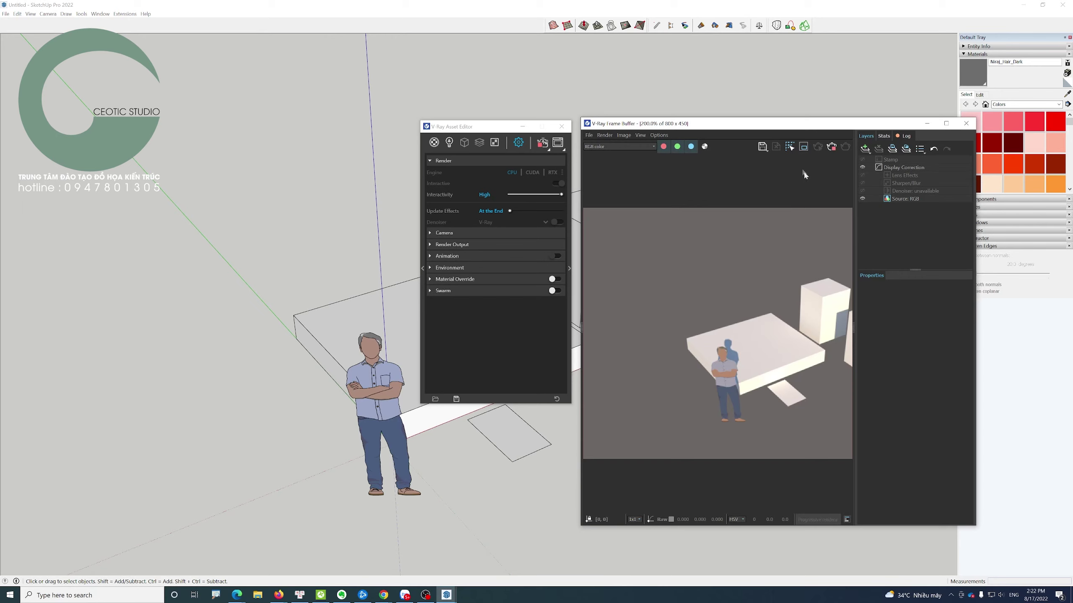
pyautogui.click(756, 110)
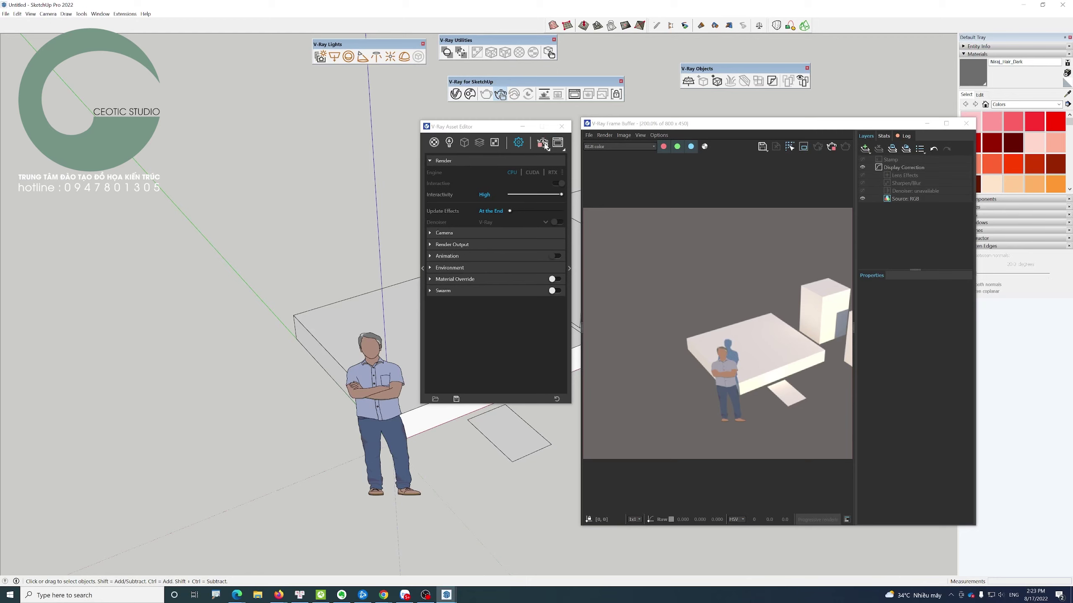
pyautogui.click(544, 144)
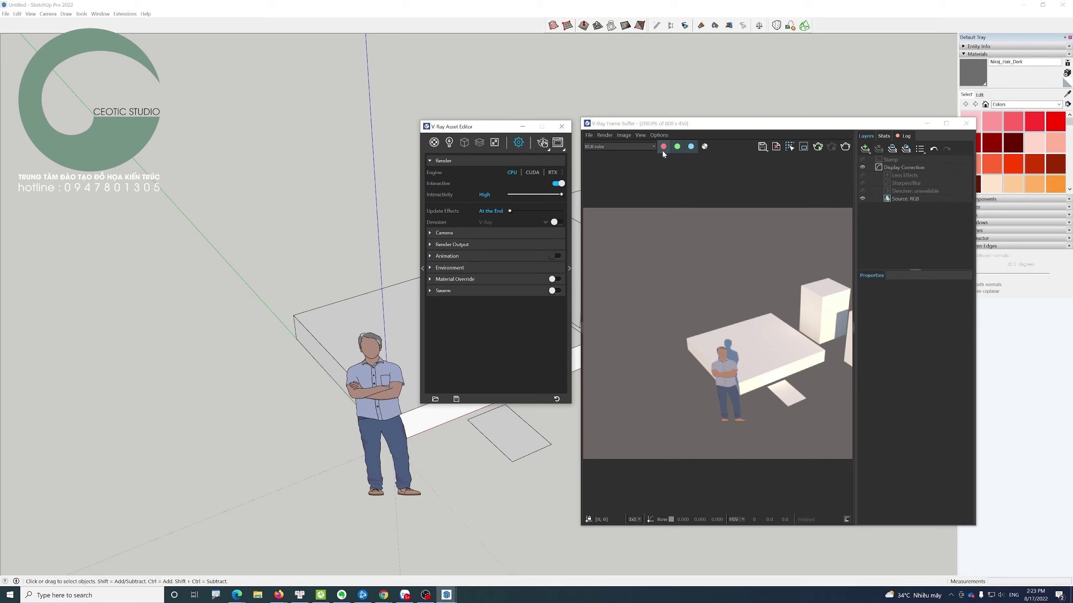
# - Launch V-Ray Vision from the V-Ray toolbar for a live preview of the model
pyautogui.click(776, 104)
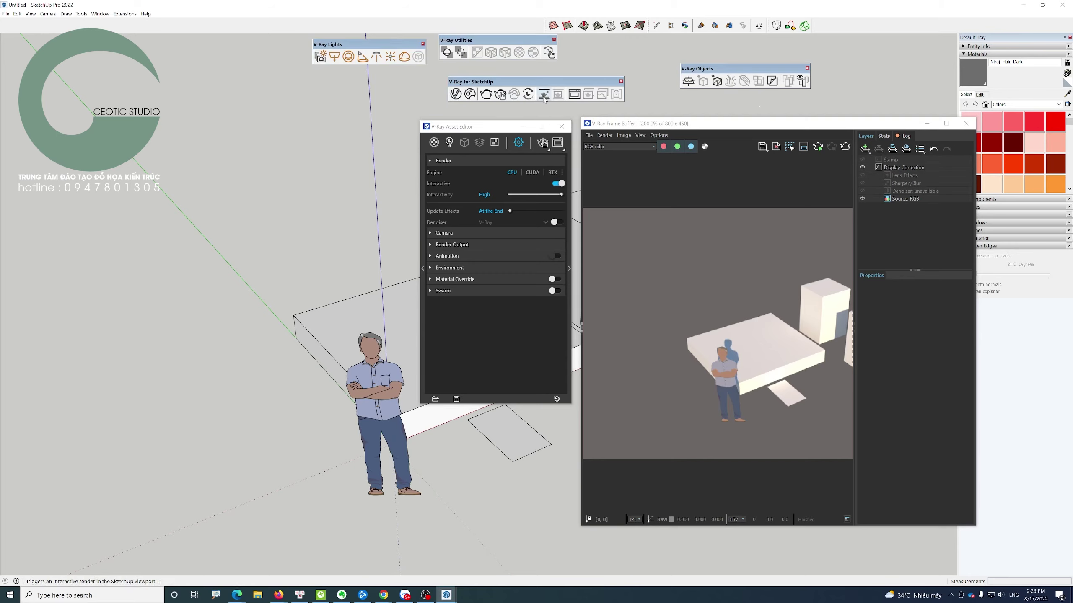
pyautogui.click(528, 93)
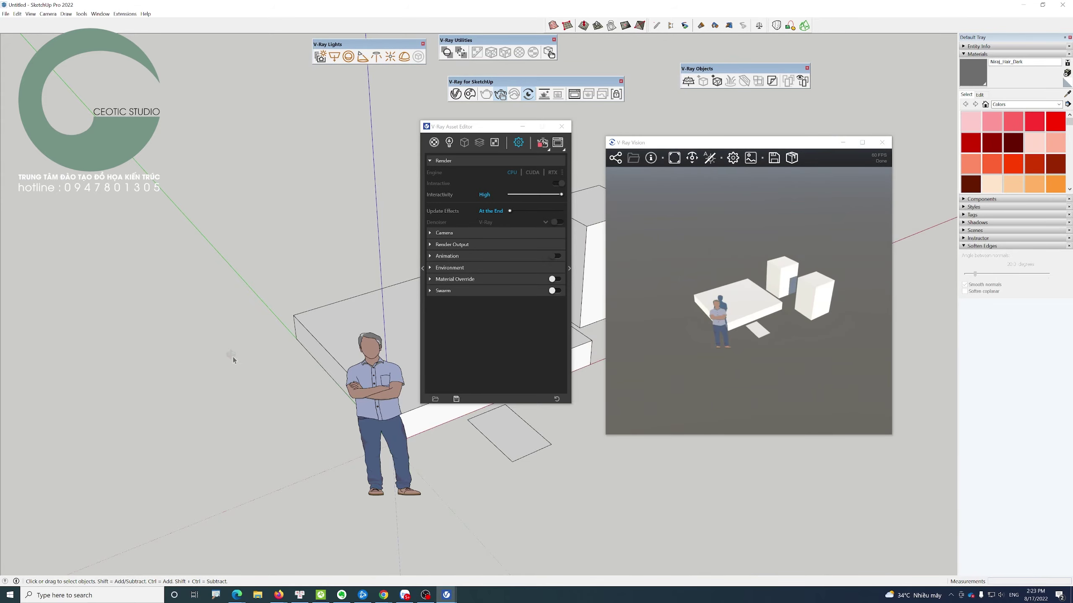
# - Turn on Interactive rendering in the Asset Editor while orbiting the SketchUp view
pyautogui.moveTo(233, 357); pyautogui.dragTo(285, 364, button='middle')
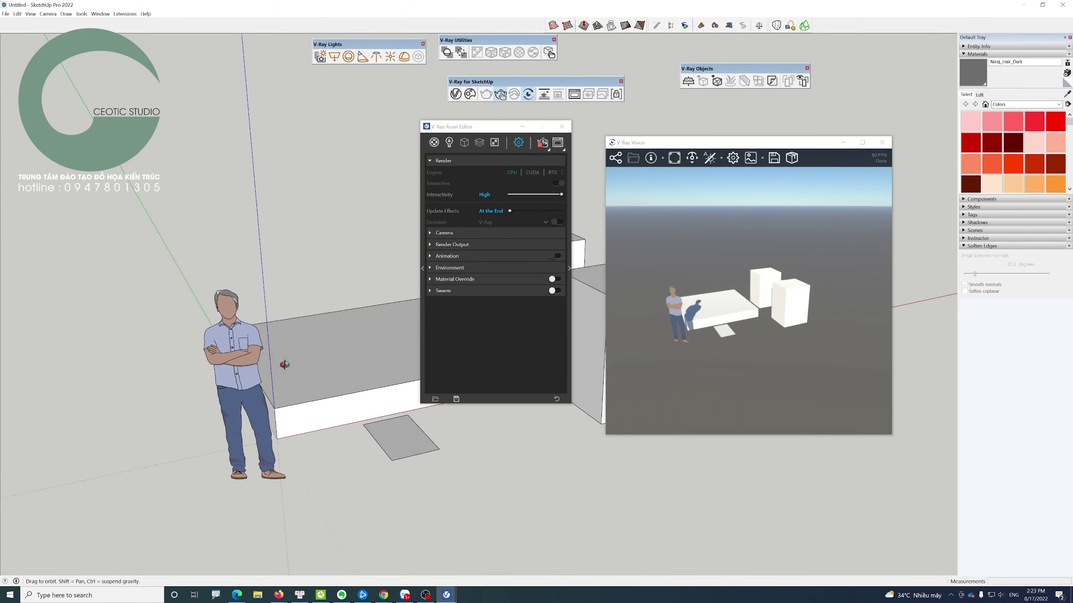
pyautogui.click(534, 207)
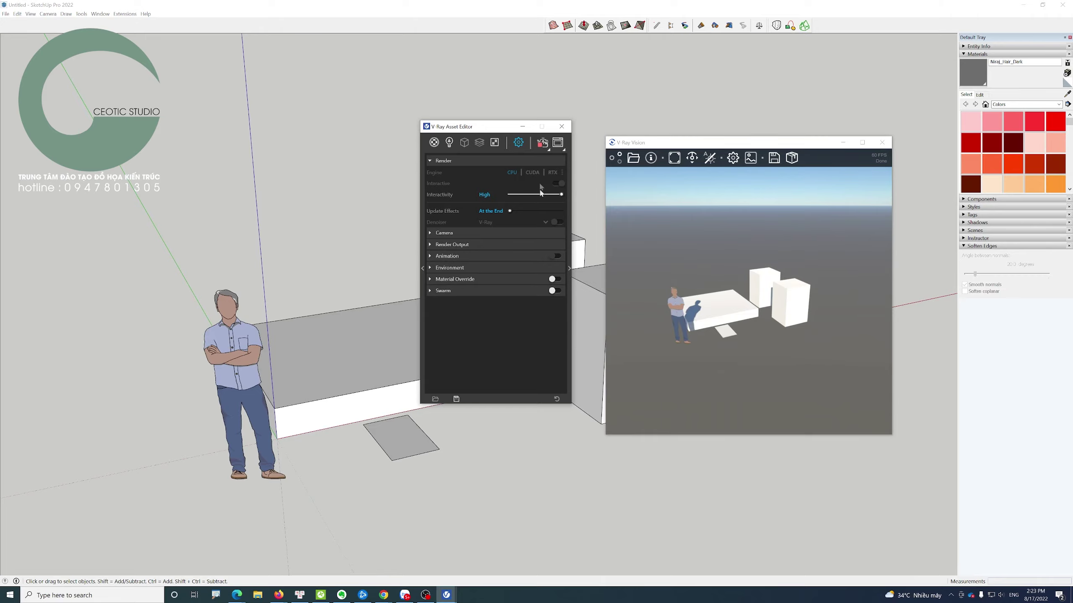
pyautogui.click(545, 144)
pyautogui.moveTo(303, 362)
pyautogui.mouseDown(button='middle')
pyautogui.moveTo(759, 346)
pyautogui.moveTo(752, 317)
pyautogui.moveTo(721, 304)
pyautogui.mouseUp(button='middle')
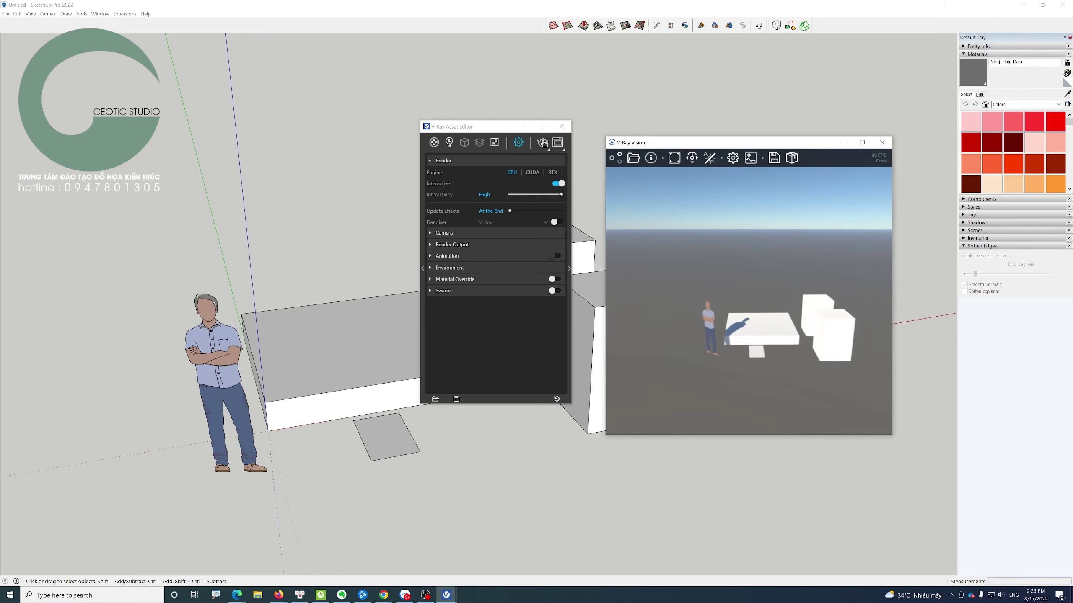
# - Orbit and zoom the live Vision preview toward the blocks, then close it
pyautogui.moveTo(630, 312)
pyautogui.mouseDown()
pyautogui.moveTo(742, 339)
pyautogui.moveTo(759, 329)
pyautogui.mouseUp()
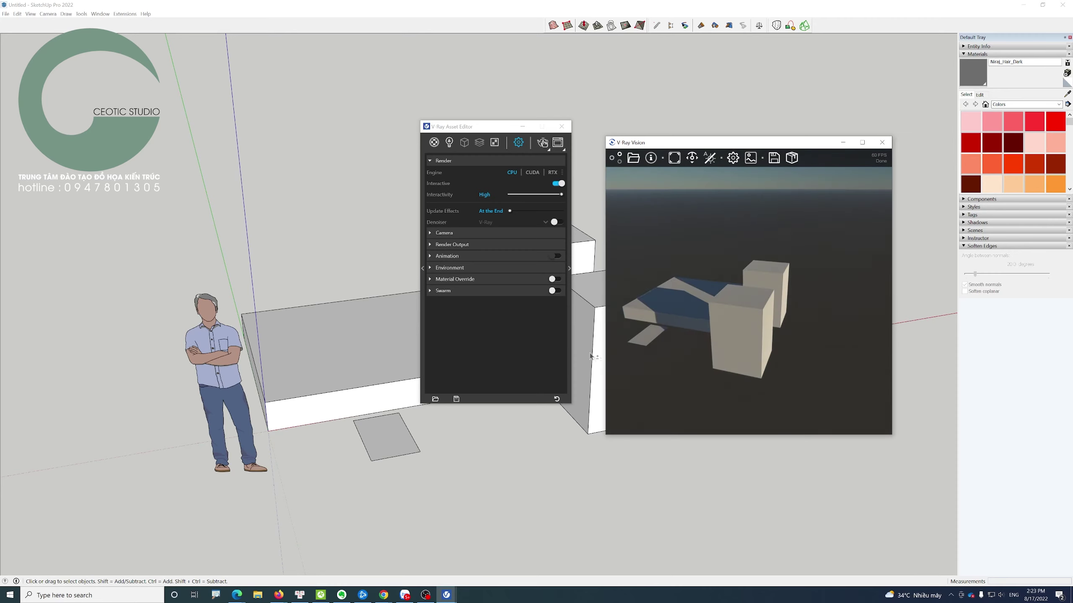
pyautogui.scroll(2, 734, 333)
pyautogui.scroll(4, 734, 333)
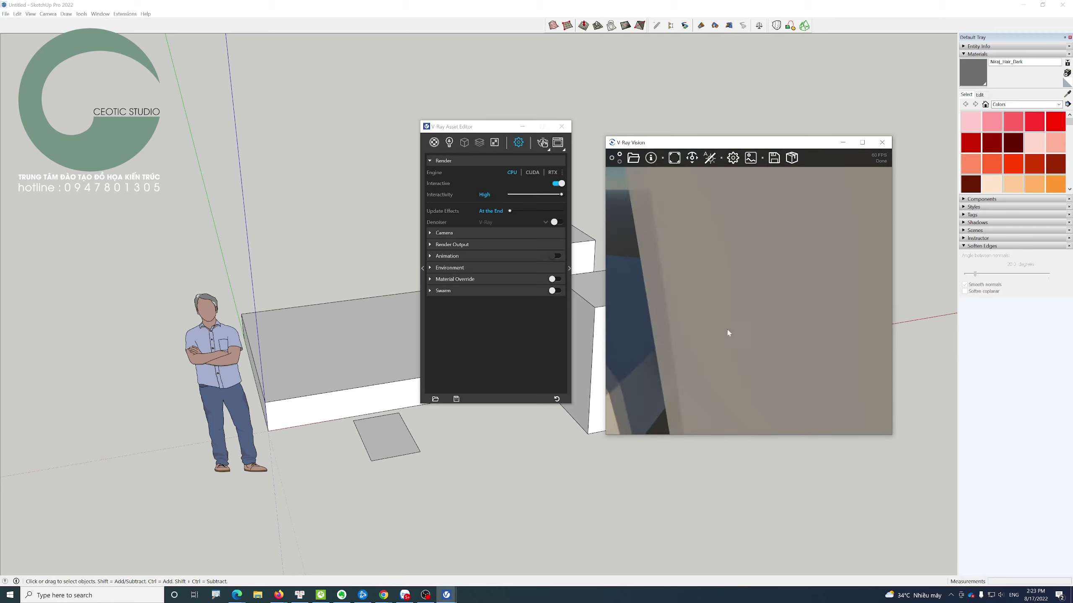
pyautogui.scroll(-4, 722, 350)
pyautogui.scroll(-1, 729, 333)
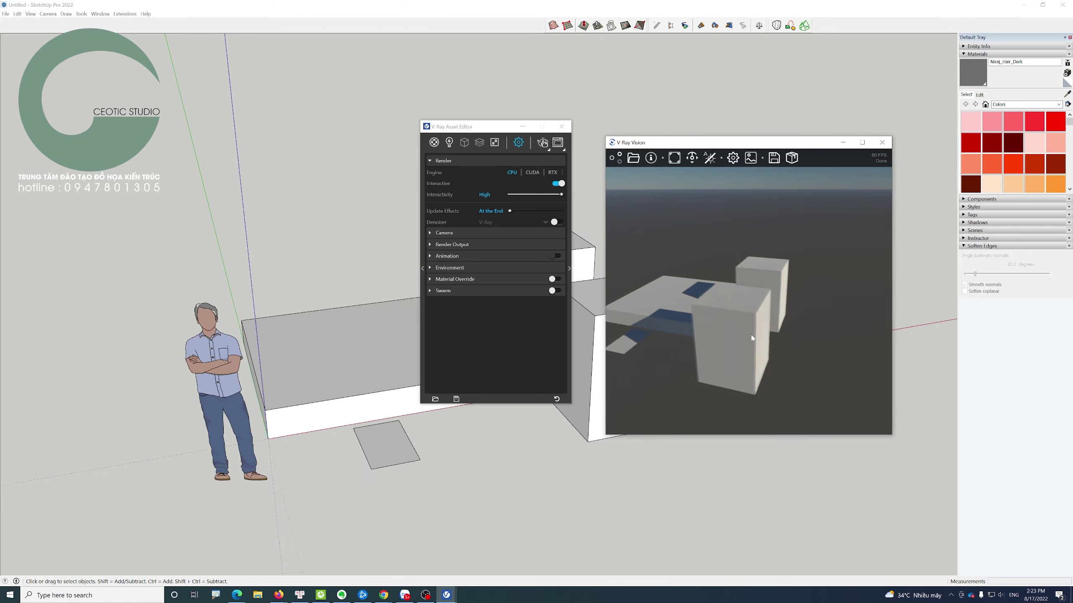
pyautogui.moveTo(752, 338)
pyautogui.mouseDown()
pyautogui.moveTo(634, 340)
pyautogui.moveTo(687, 305)
pyautogui.mouseUp()
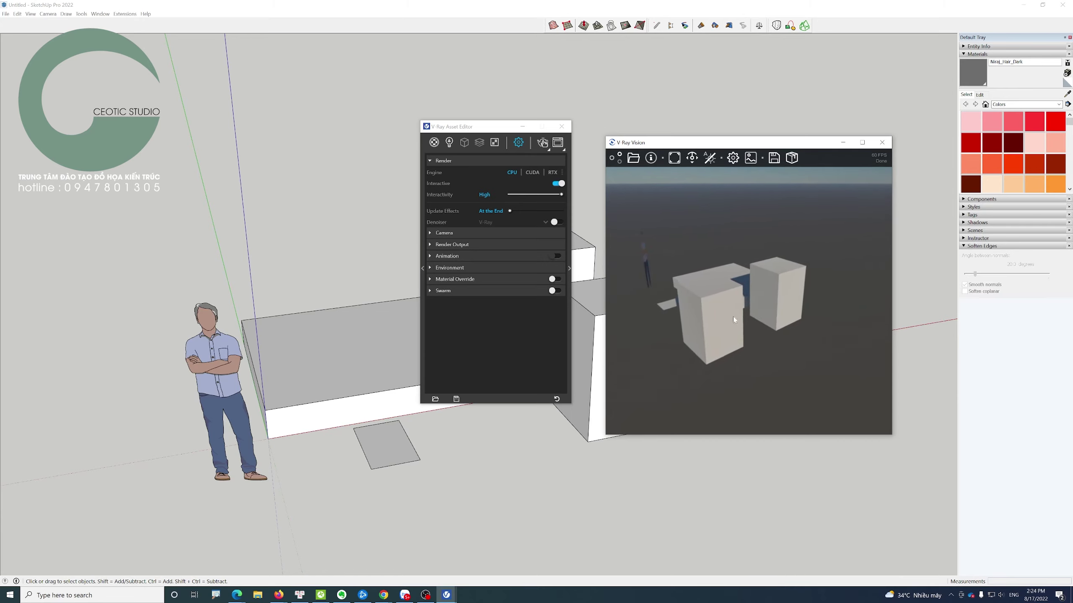
pyautogui.scroll(5, 686, 305)
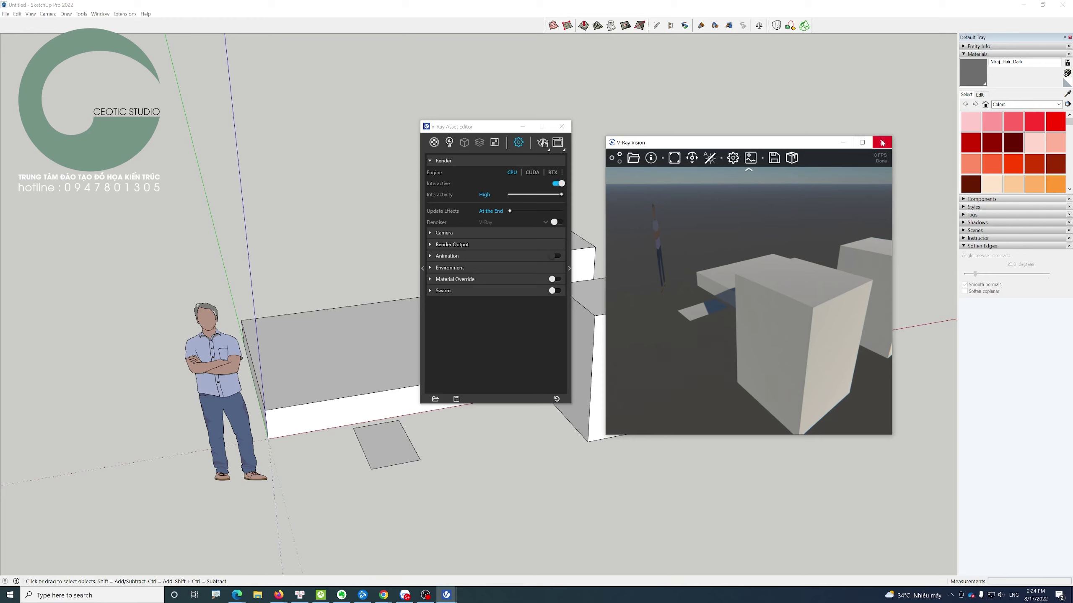
pyautogui.click(883, 143)
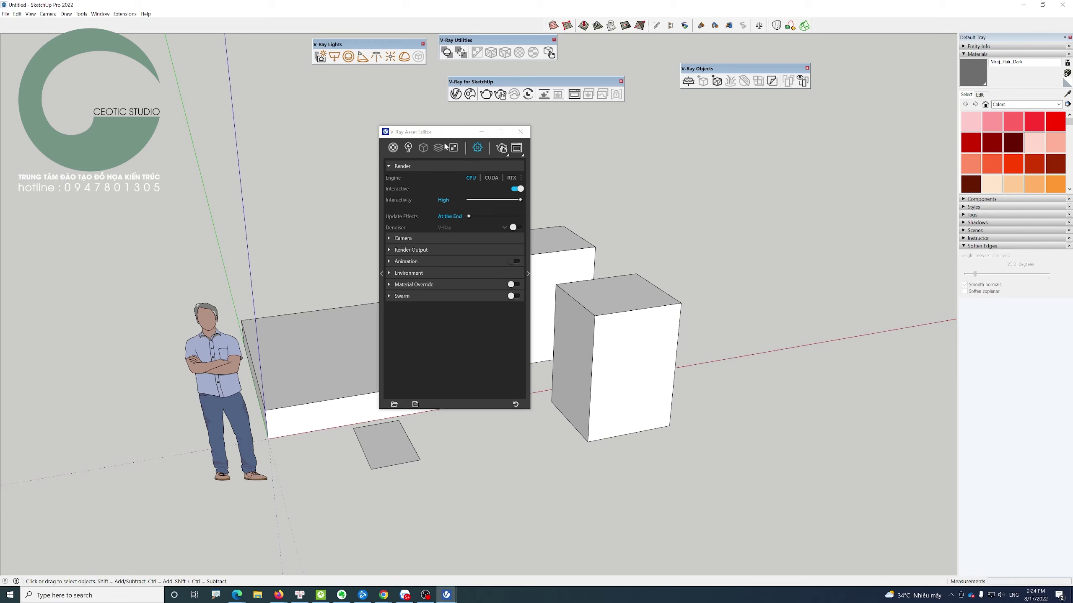
# - Move the V-Ray settings panel aside and delete the standing person figure
pyautogui.moveTo(448, 137); pyautogui.dragTo(840, 169)
pyautogui.moveTo(475, 345)
pyautogui.mouseDown(button='middle')
pyautogui.moveTo(598, 375)
pyautogui.moveTo(581, 394)
pyautogui.mouseUp(button='middle')
pyautogui.click(579, 389)
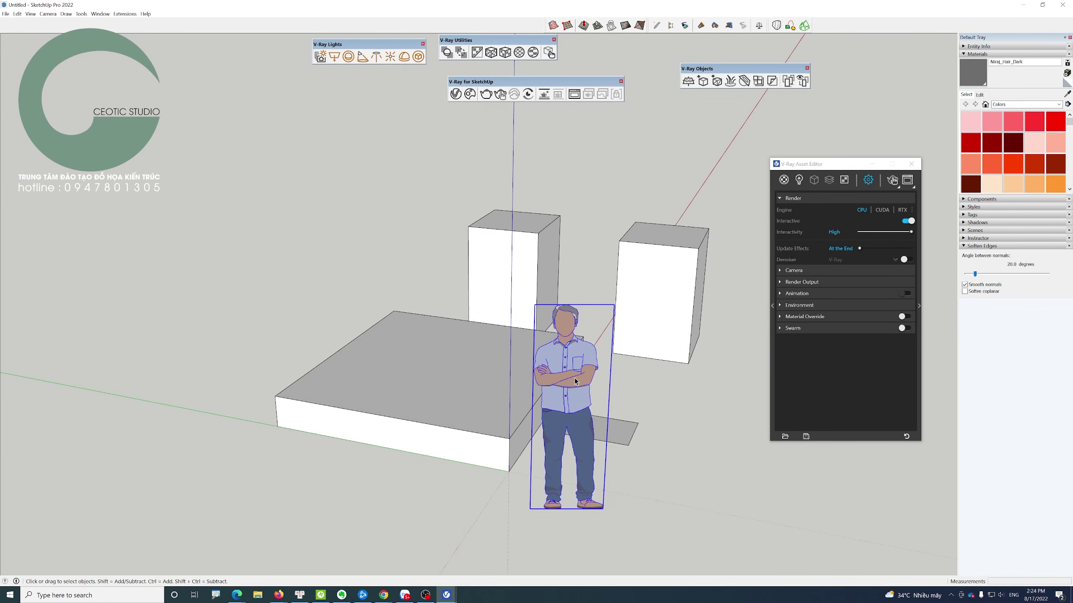
pyautogui.press('Delete')
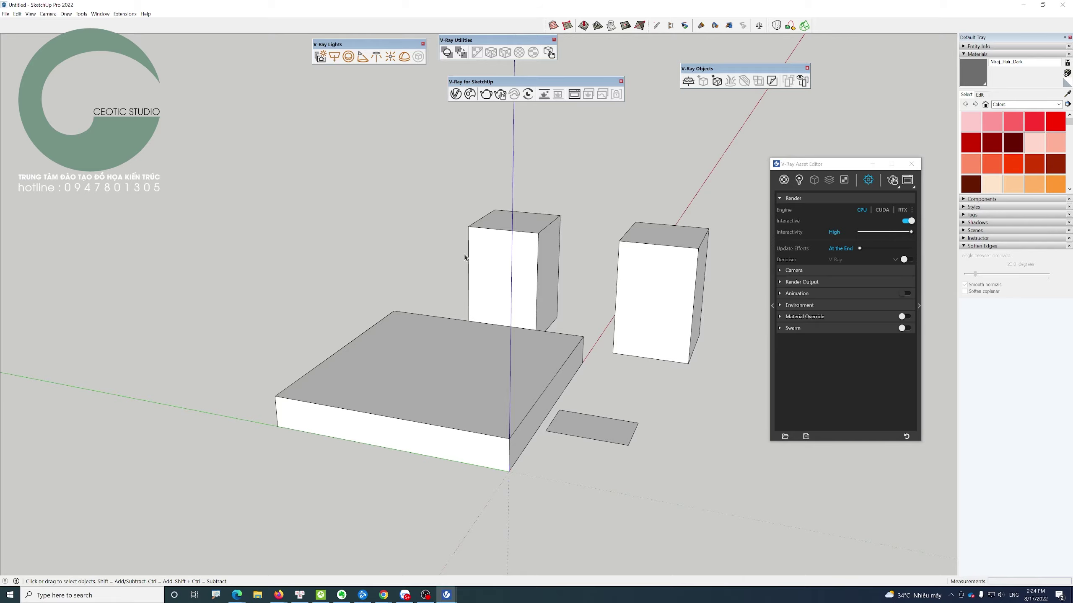
# - Move the small flat rectangle further right beside the slab
pyautogui.moveTo(594, 319)
pyautogui.mouseDown(button='middle')
pyautogui.moveTo(500, 314)
pyautogui.moveTo(612, 323)
pyautogui.mouseUp(button='middle')
pyautogui.scroll(2, 513, 322)
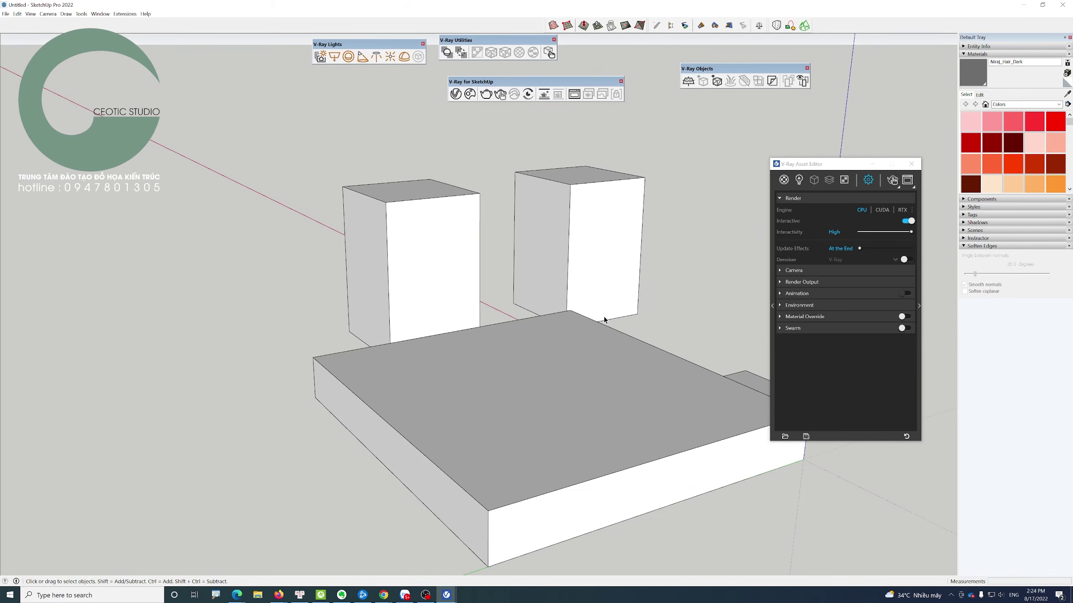
pyautogui.moveTo(573, 305)
pyautogui.mouseDown(button='middle')
pyautogui.moveTo(563, 325)
pyautogui.moveTo(473, 370)
pyautogui.moveTo(519, 382)
pyautogui.moveTo(462, 430)
pyautogui.mouseUp(button='middle')
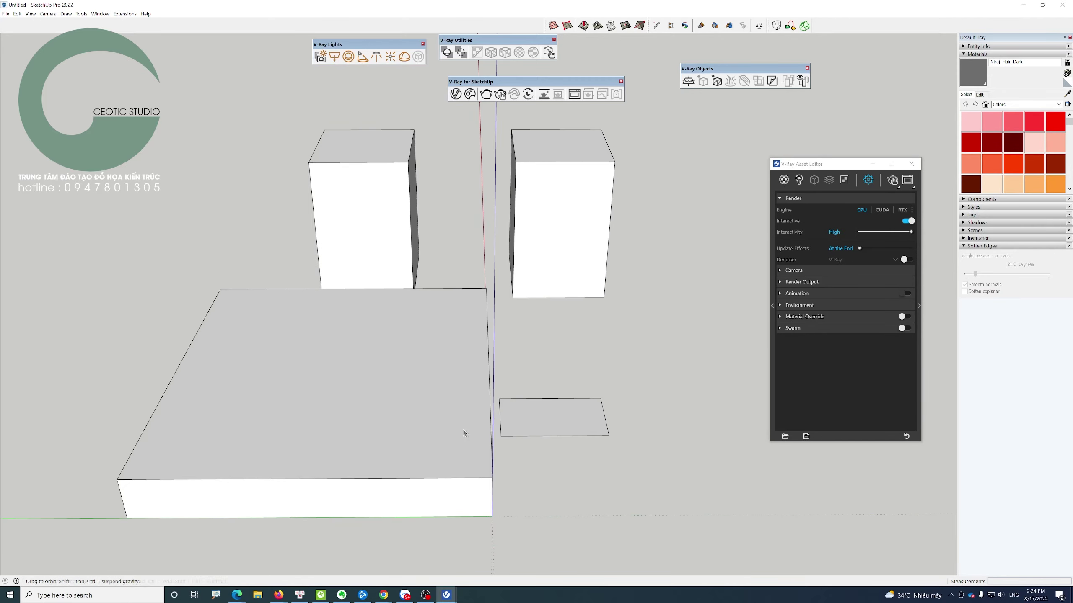
pyautogui.click(528, 423)
pyautogui.press('m')
pyautogui.moveTo(545, 416); pyautogui.dragTo(604, 417)
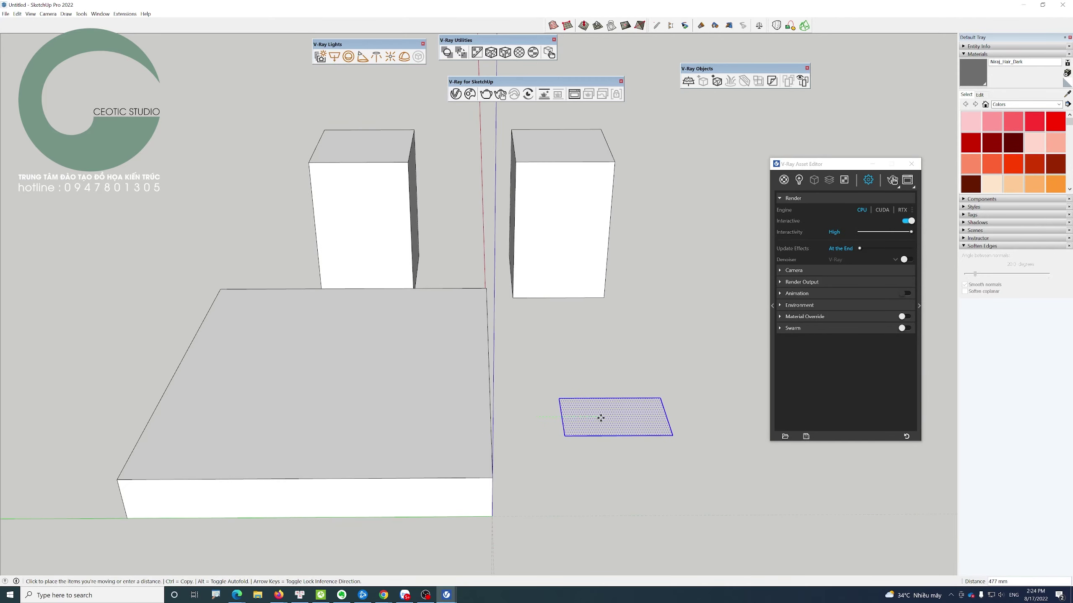
pyautogui.press('space')
pyautogui.click(525, 347)
# - Orbit to an eye-level view with the horizon and move the V-Ray settings panel up-left
pyautogui.moveTo(305, 423)
pyautogui.mouseDown(button='middle')
pyautogui.moveTo(479, 390)
pyautogui.moveTo(503, 373)
pyautogui.mouseUp(button='middle')
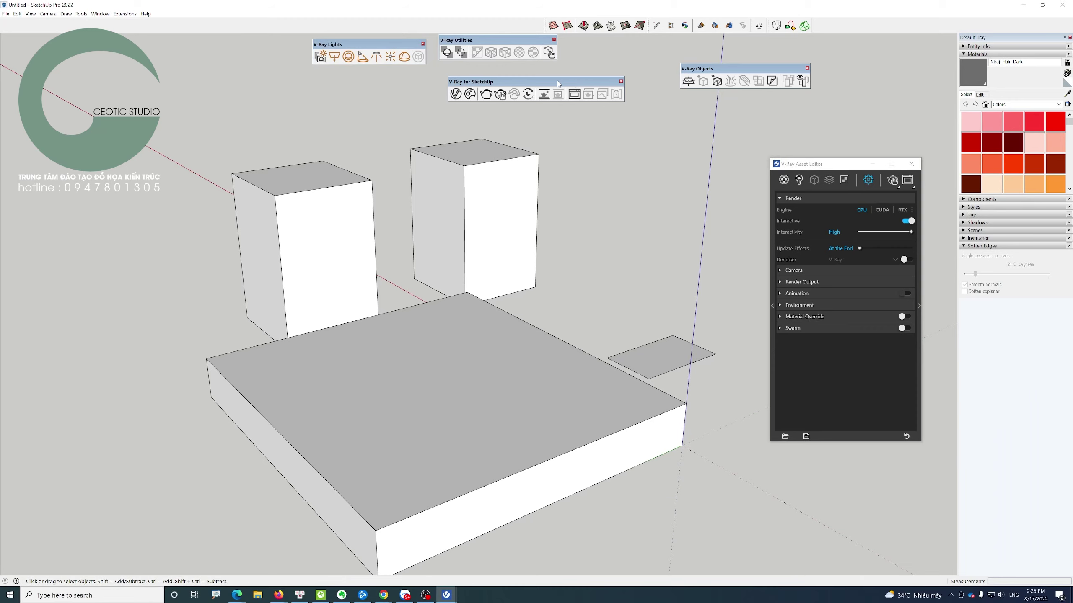
pyautogui.moveTo(503, 237); pyautogui.dragTo(514, 218, button='middle')
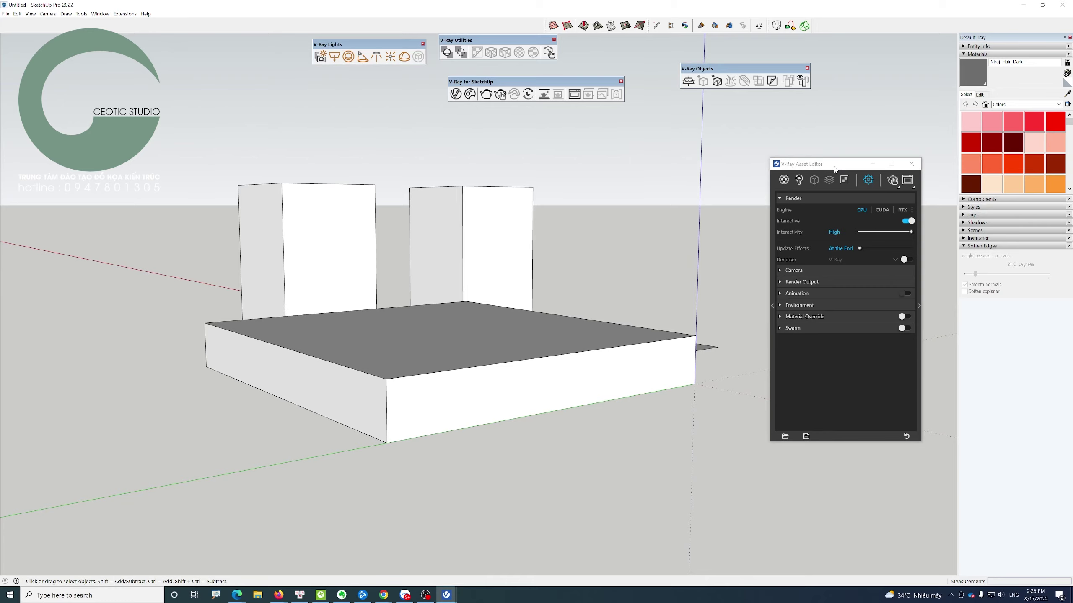
pyautogui.moveTo(834, 165); pyautogui.dragTo(642, 142)
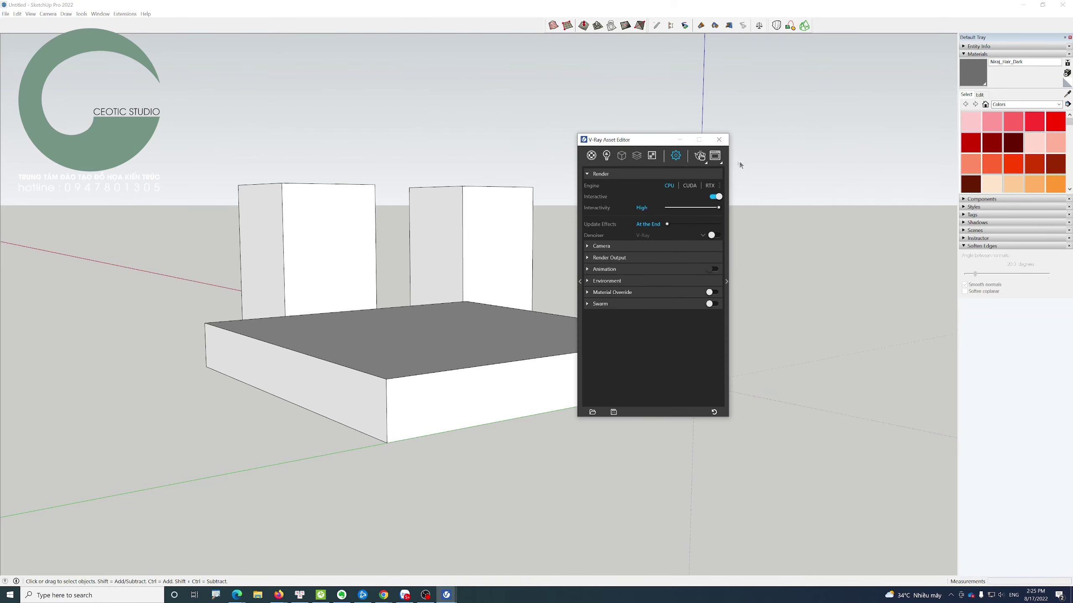
pyautogui.click(715, 156)
pyautogui.moveTo(732, 127); pyautogui.dragTo(649, 137)
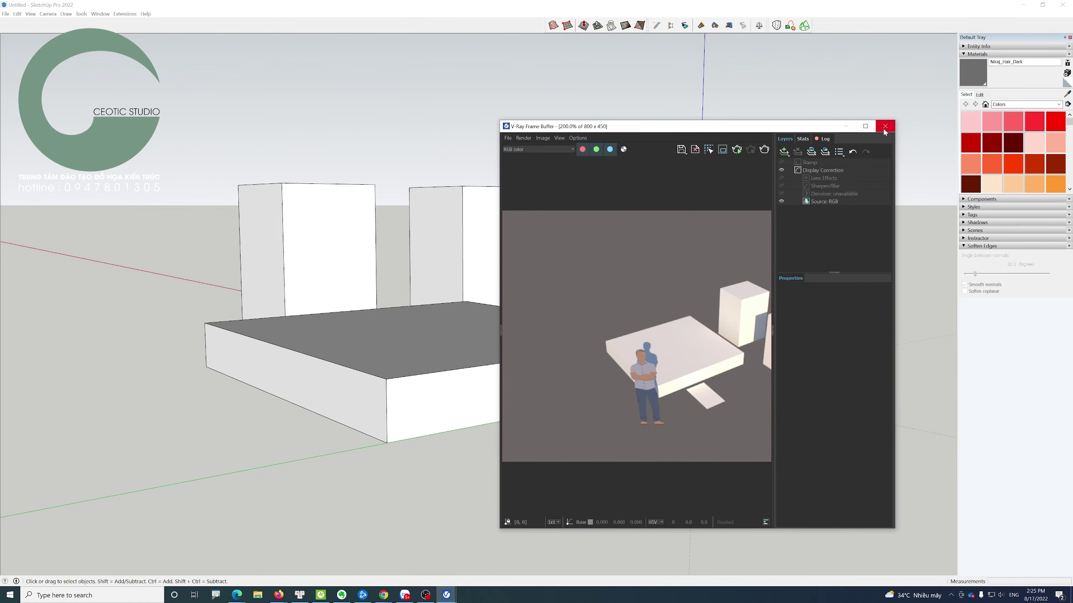
pyautogui.click(885, 126)
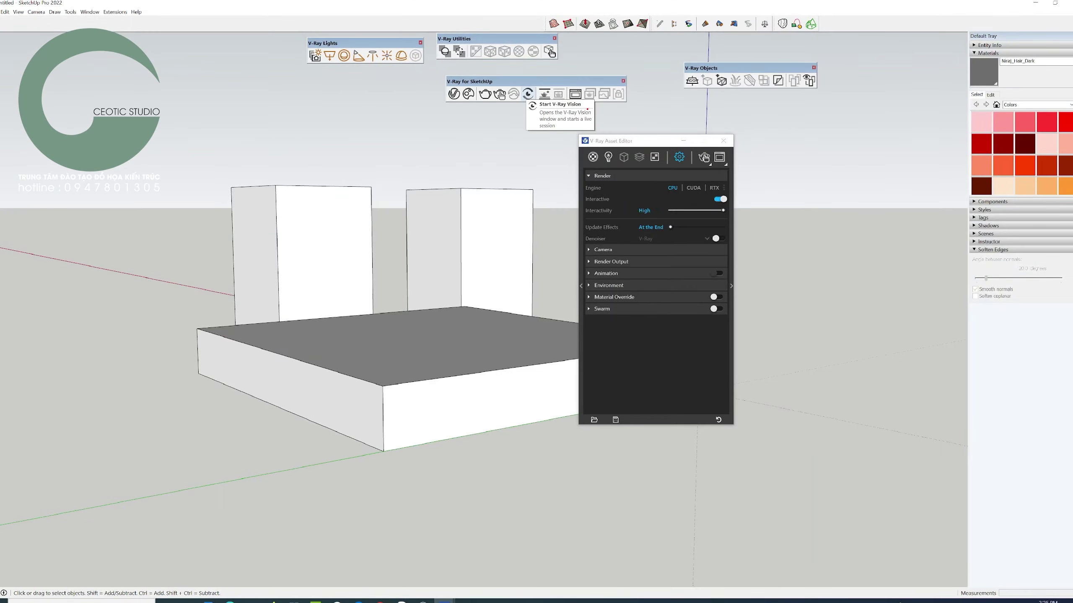
pyautogui.moveTo(650, 143); pyautogui.dragTo(892, 138)
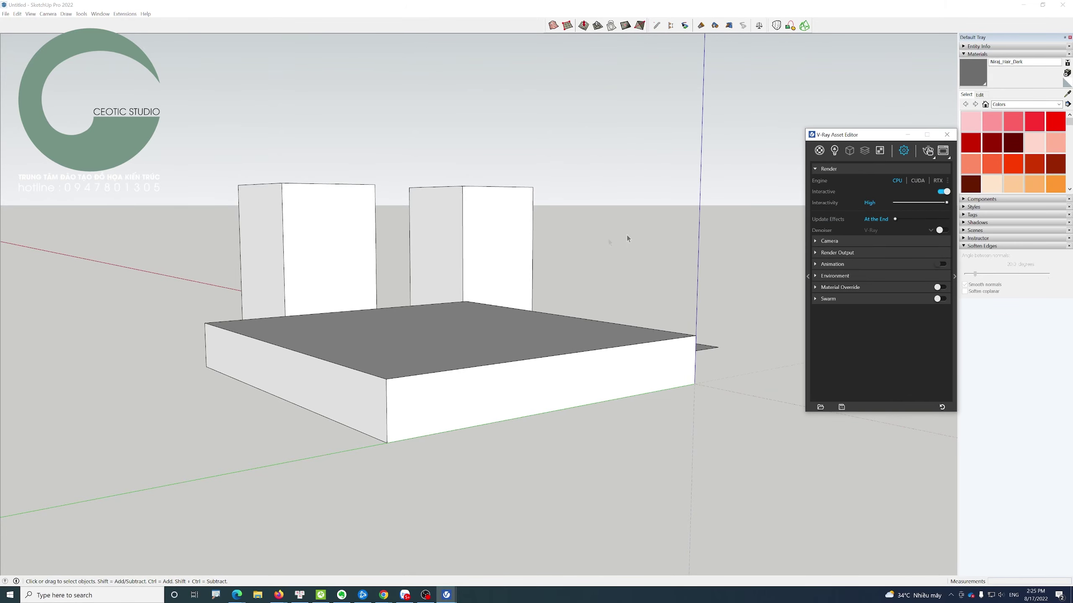
pyautogui.click(447, 253)
pyautogui.moveTo(467, 307)
pyautogui.mouseDown(button='middle')
pyautogui.moveTo(694, 275)
pyautogui.moveTo(443, 306)
pyautogui.moveTo(451, 286)
pyautogui.mouseUp(button='middle')
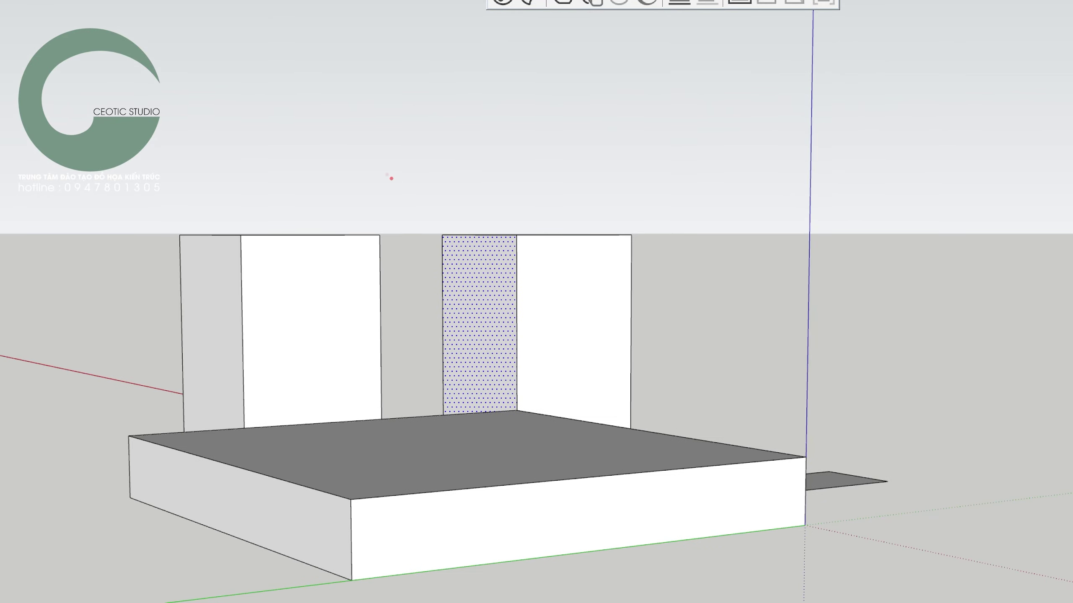
pyautogui.moveTo(367, 158)
pyautogui.mouseDown()
pyautogui.moveTo(435, 171)
pyautogui.moveTo(451, 213)
pyautogui.mouseUp()
pyautogui.hotkey('ctrl', 'z')
pyautogui.moveTo(373, 159)
pyautogui.mouseDown()
pyautogui.moveTo(459, 167)
pyautogui.moveTo(564, 237)
pyautogui.moveTo(714, 215)
pyautogui.moveTo(717, 174)
pyautogui.mouseUp()
pyautogui.moveTo(745, 211)
pyautogui.mouseDown()
pyautogui.moveTo(763, 321)
pyautogui.moveTo(756, 230)
pyautogui.mouseUp()
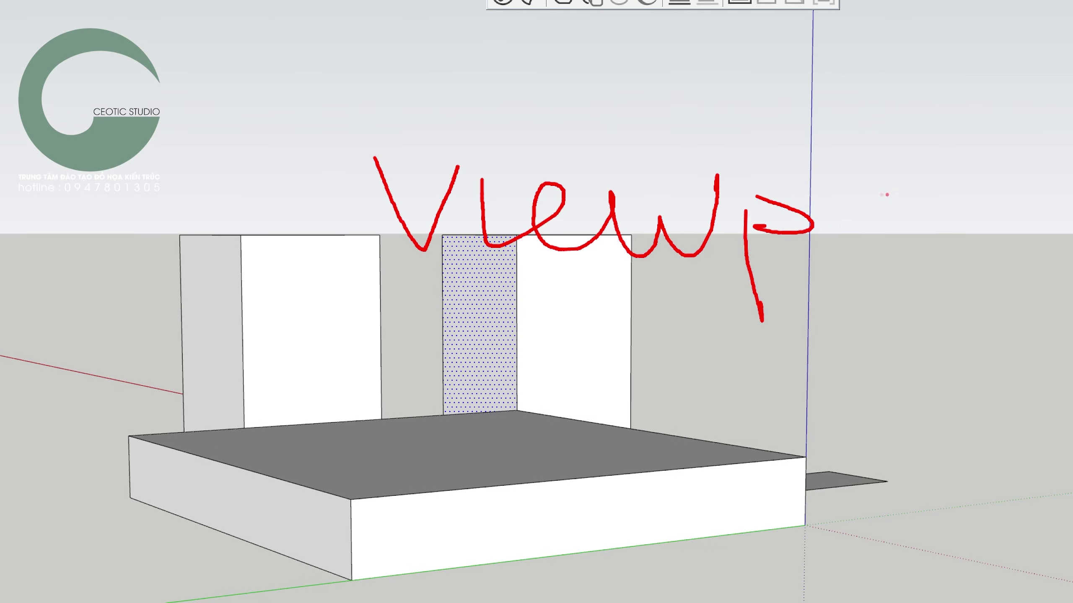
pyautogui.moveTo(875, 192); pyautogui.dragTo(874, 209)
pyautogui.moveTo(908, 228)
pyautogui.mouseDown()
pyautogui.moveTo(927, 211)
pyautogui.moveTo(995, 228)
pyautogui.mouseUp()
pyautogui.moveTo(991, 141); pyautogui.dragTo(1007, 278)
pyautogui.moveTo(966, 221); pyautogui.dragTo(1032, 213)
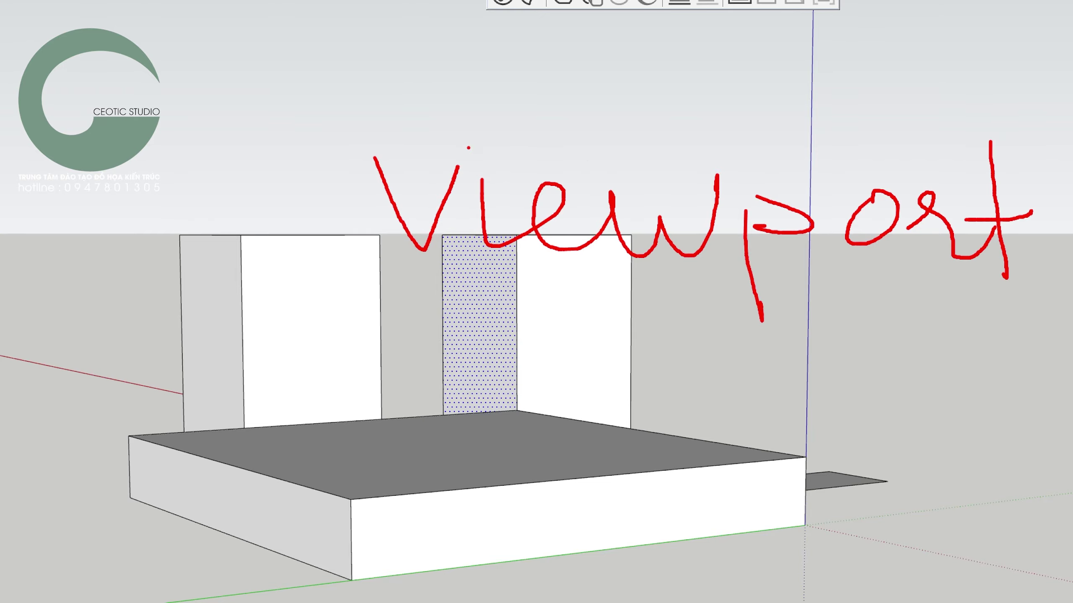
pyautogui.moveTo(471, 144); pyautogui.dragTo(475, 148)
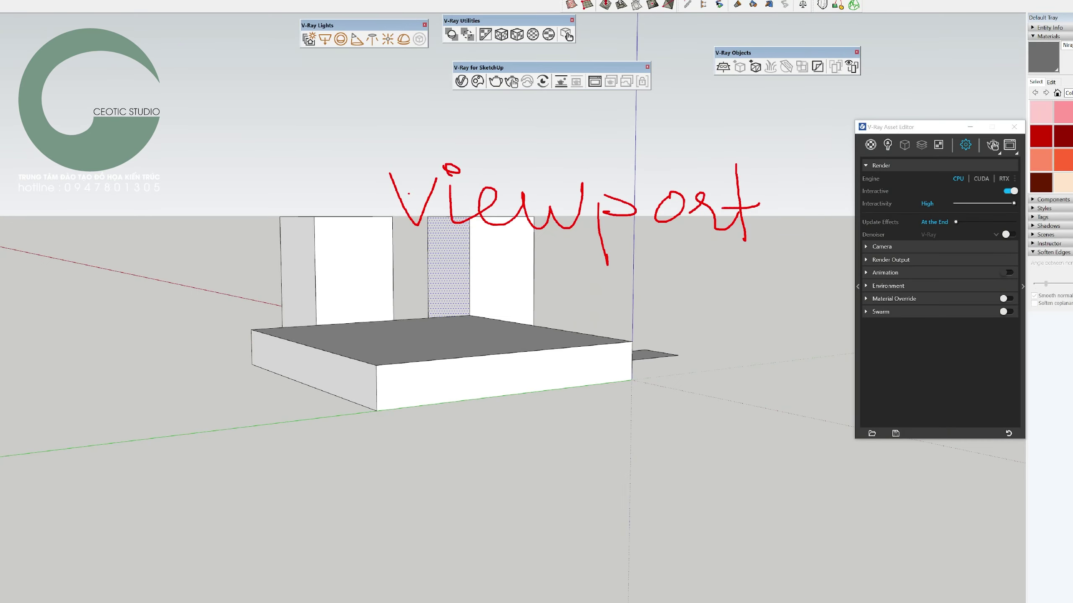
pyautogui.moveTo(549, 69); pyautogui.dragTo(587, 93)
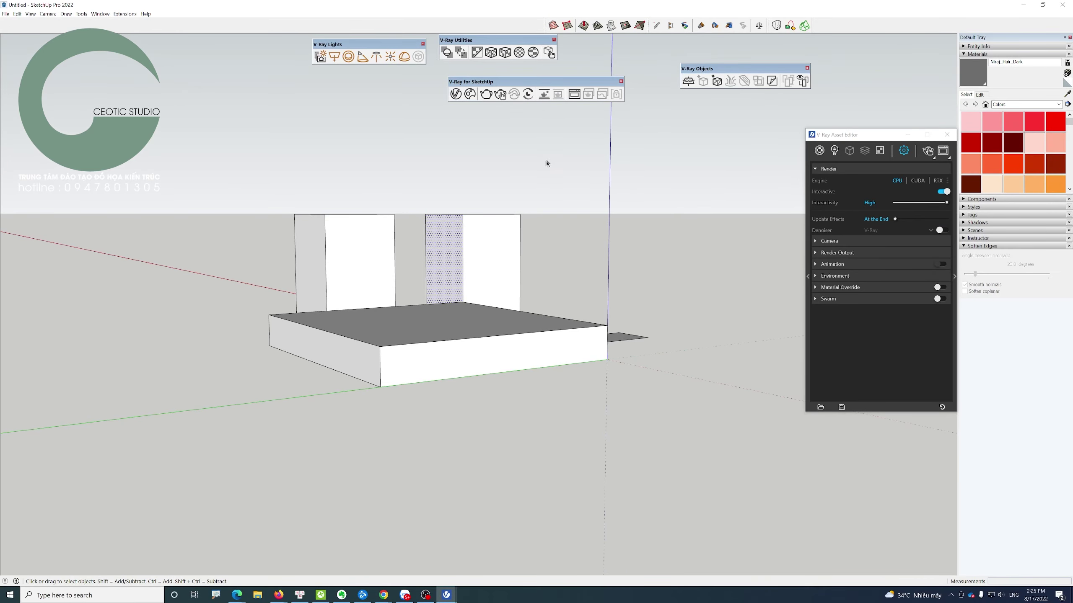
# - Start an interactive render in the viewport and orbit to a higher view of the whole model
pyautogui.click(544, 93)
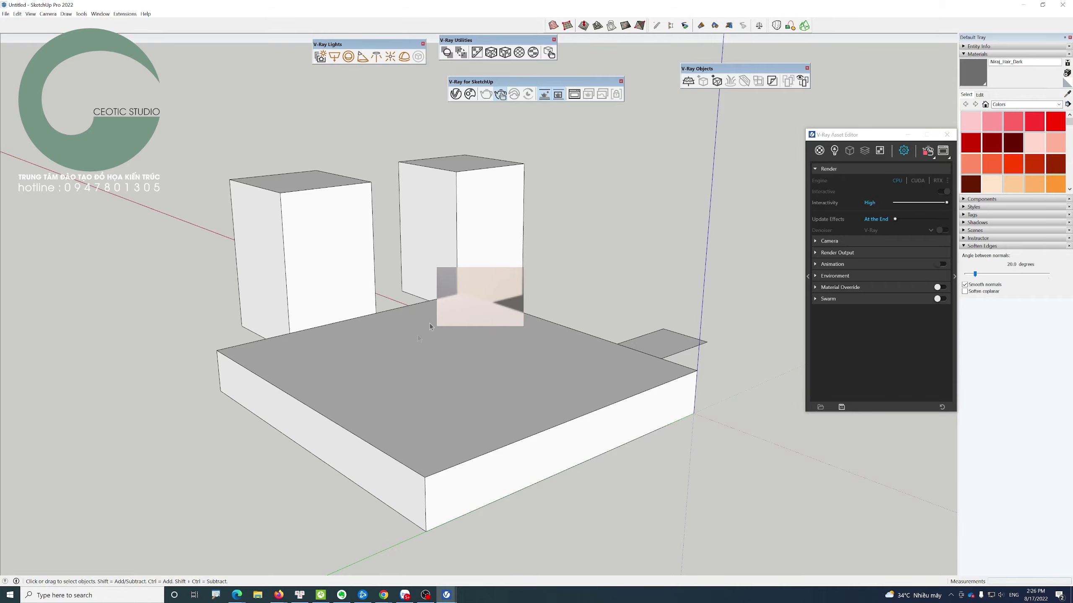
pyautogui.moveTo(520, 321)
pyautogui.mouseDown(button='middle')
pyautogui.moveTo(575, 337)
pyautogui.moveTo(352, 376)
pyautogui.mouseUp(button='middle')
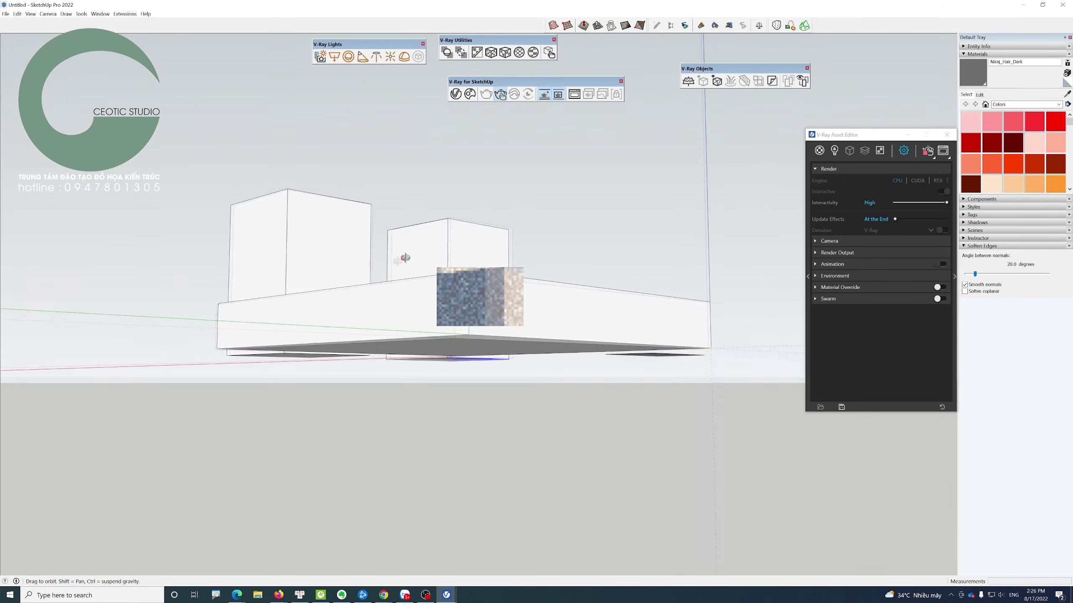
pyautogui.scroll(5, 530, 259)
pyautogui.scroll(-5, 530, 259)
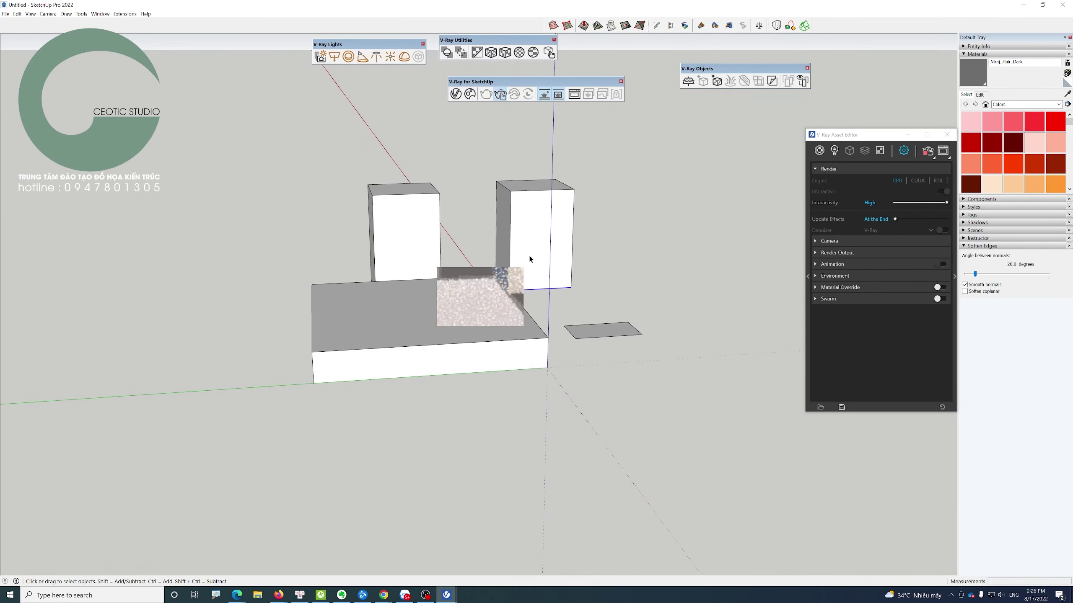
pyautogui.moveTo(412, 268)
pyautogui.mouseDown(button='middle')
pyautogui.moveTo(444, 383)
pyautogui.moveTo(415, 296)
pyautogui.mouseUp(button='middle')
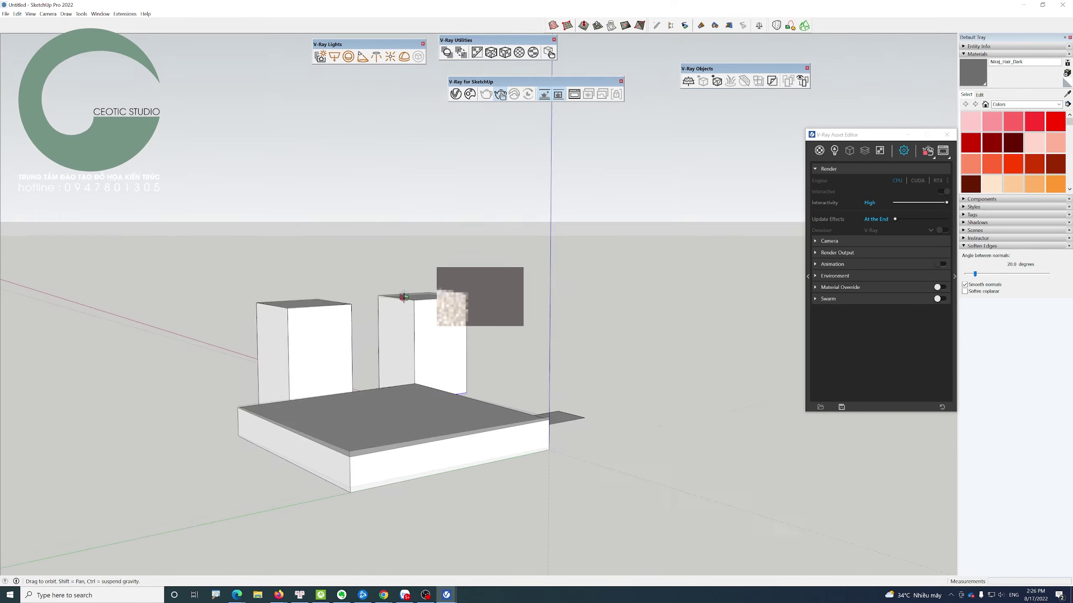
pyautogui.scroll(-3, 415, 297)
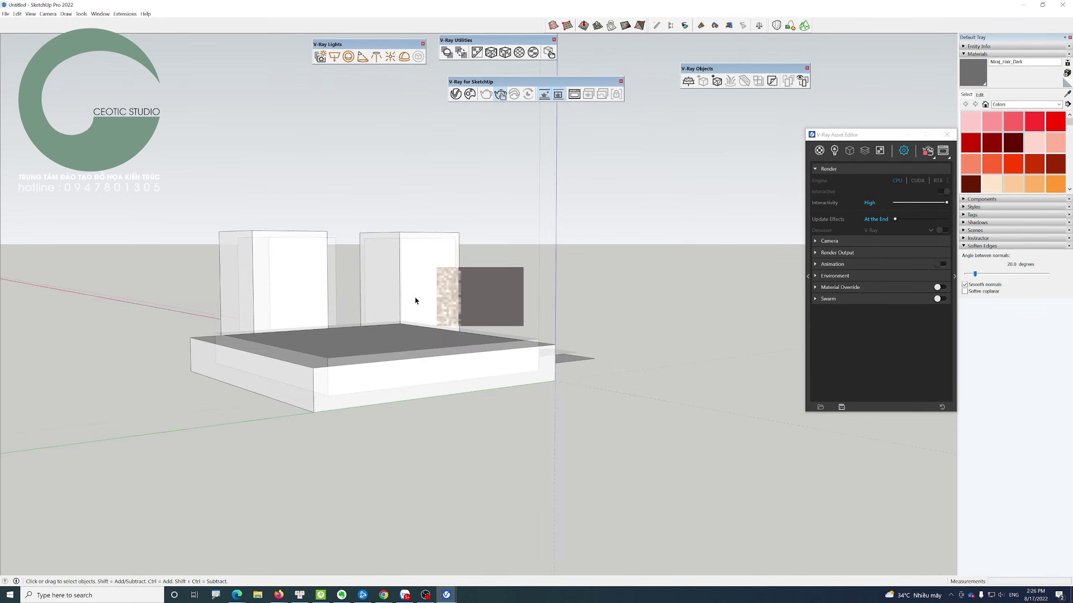
pyautogui.moveTo(415, 296); pyautogui.dragTo(418, 270, button='middle')
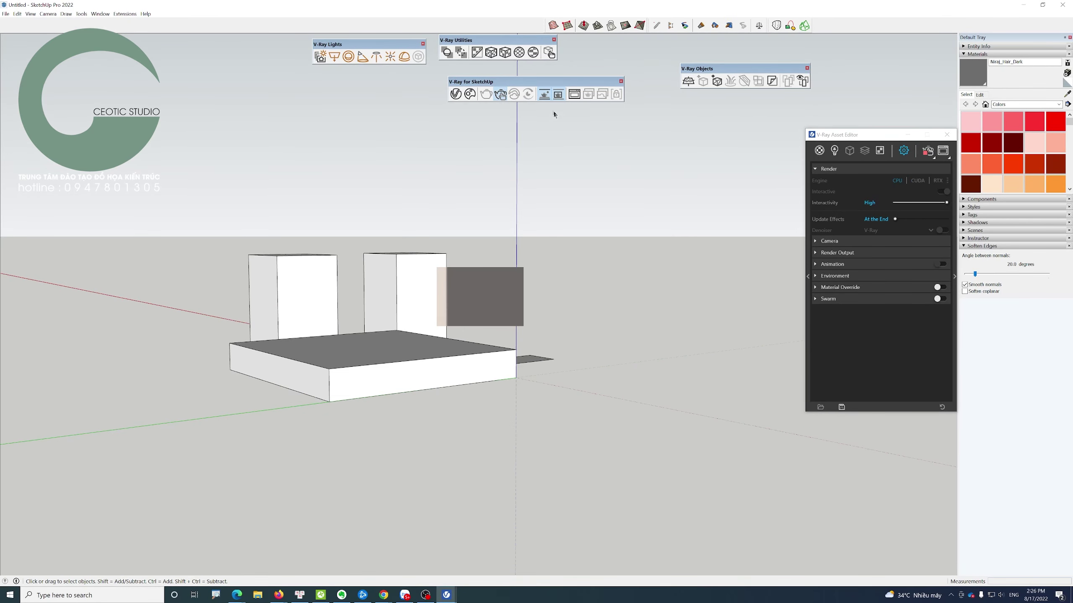
# - Draw a render region around the two boxes, then turn the region off
pyautogui.moveTo(228, 311); pyautogui.dragTo(322, 386)
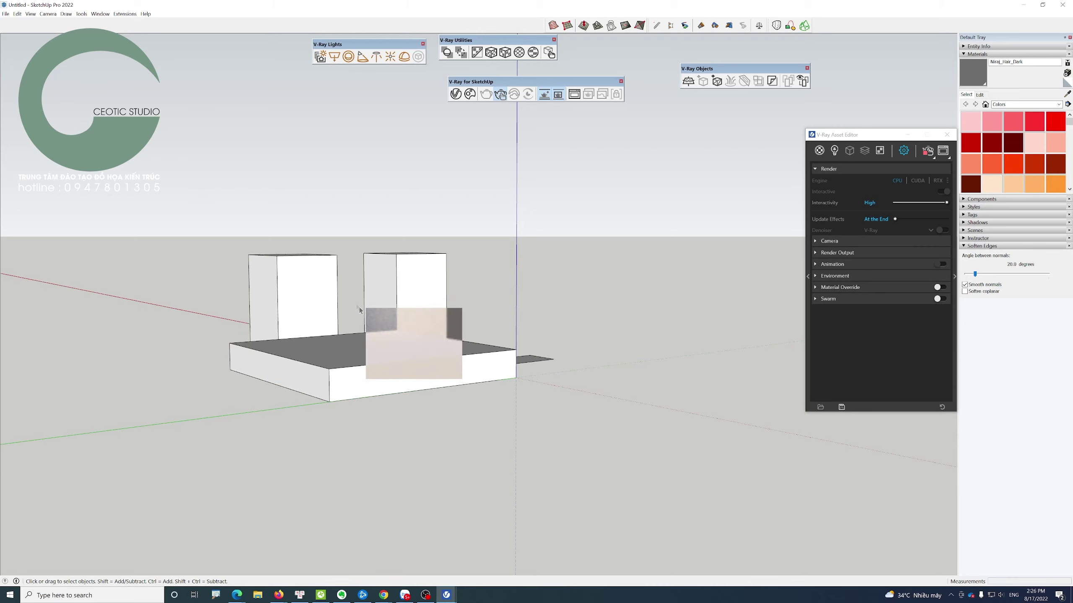
pyautogui.moveTo(344, 249); pyautogui.dragTo(534, 430)
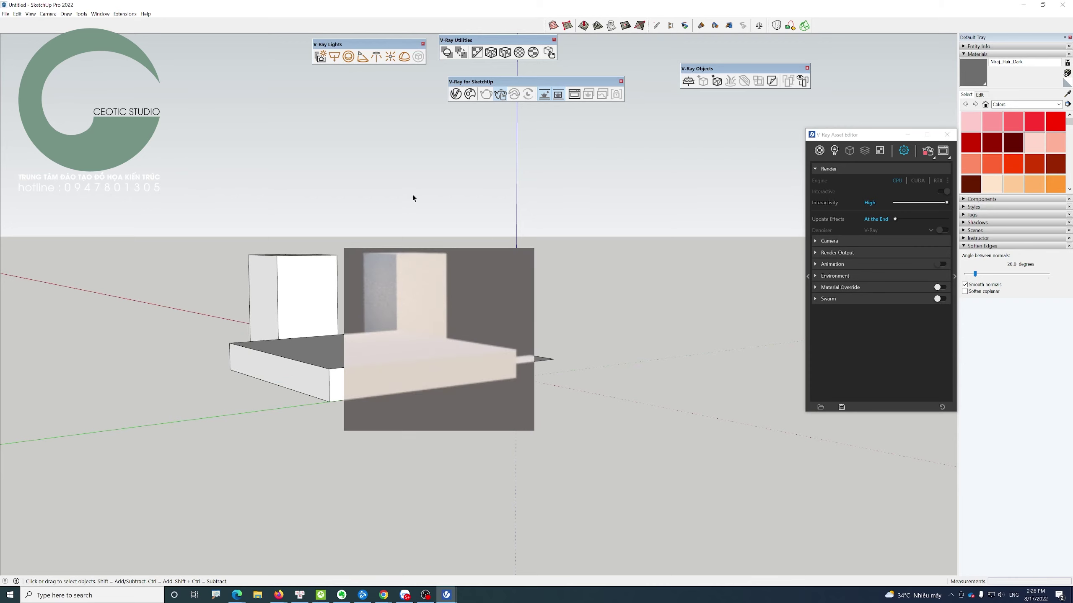
pyautogui.moveTo(331, 210); pyautogui.dragTo(574, 444)
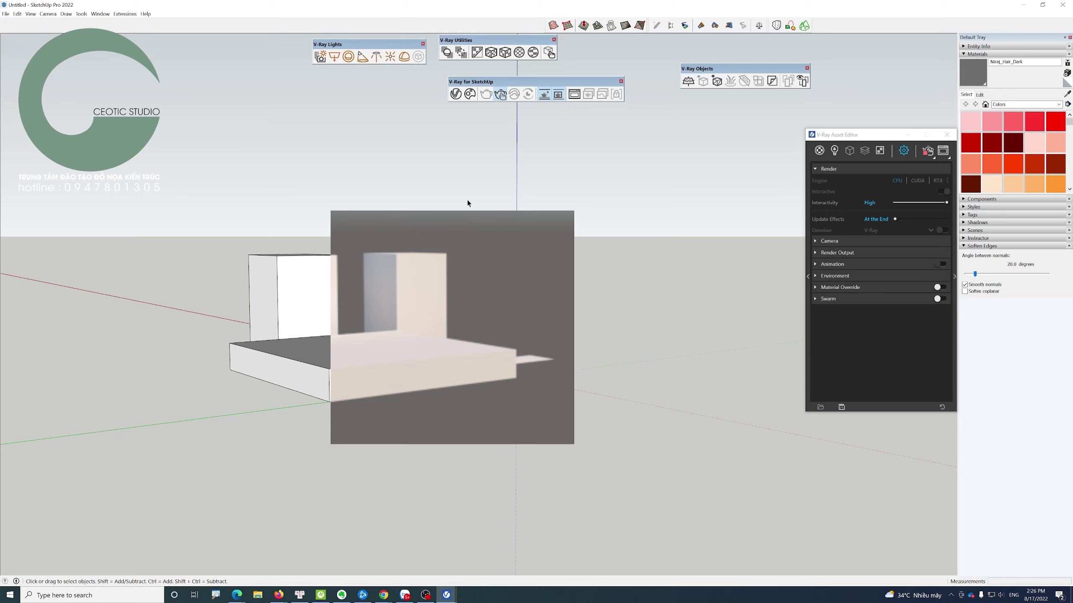
pyautogui.click(553, 101)
# - Stop the viewport render, then orbit and zoom in on the box tops and left box
pyautogui.click(544, 95)
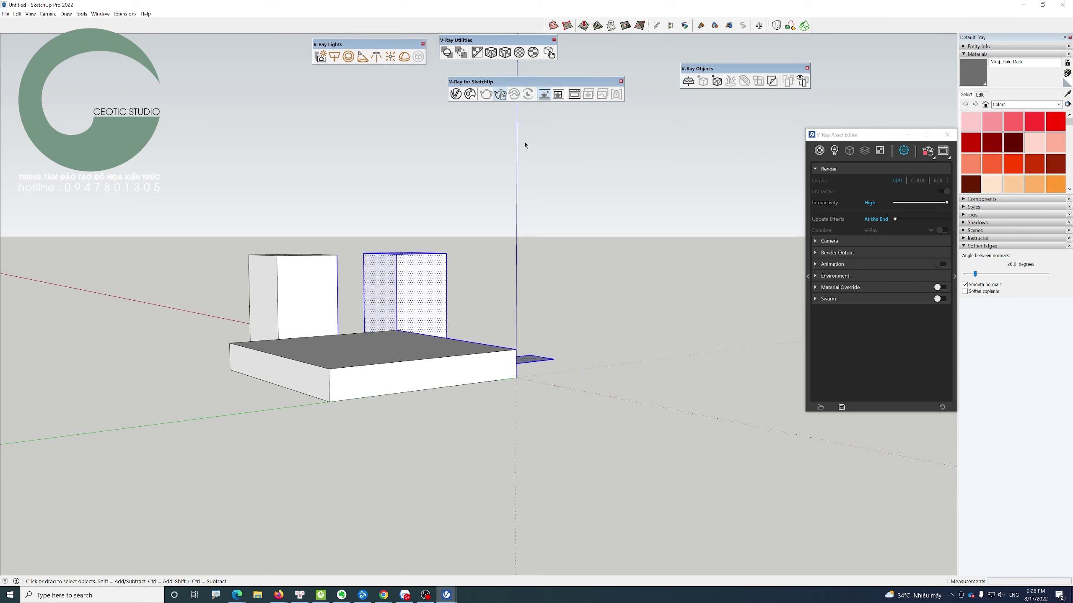
pyautogui.moveTo(412, 323)
pyautogui.mouseDown(button='middle')
pyautogui.moveTo(575, 330)
pyautogui.moveTo(568, 362)
pyautogui.mouseUp(button='middle')
pyautogui.scroll(2, 512, 284)
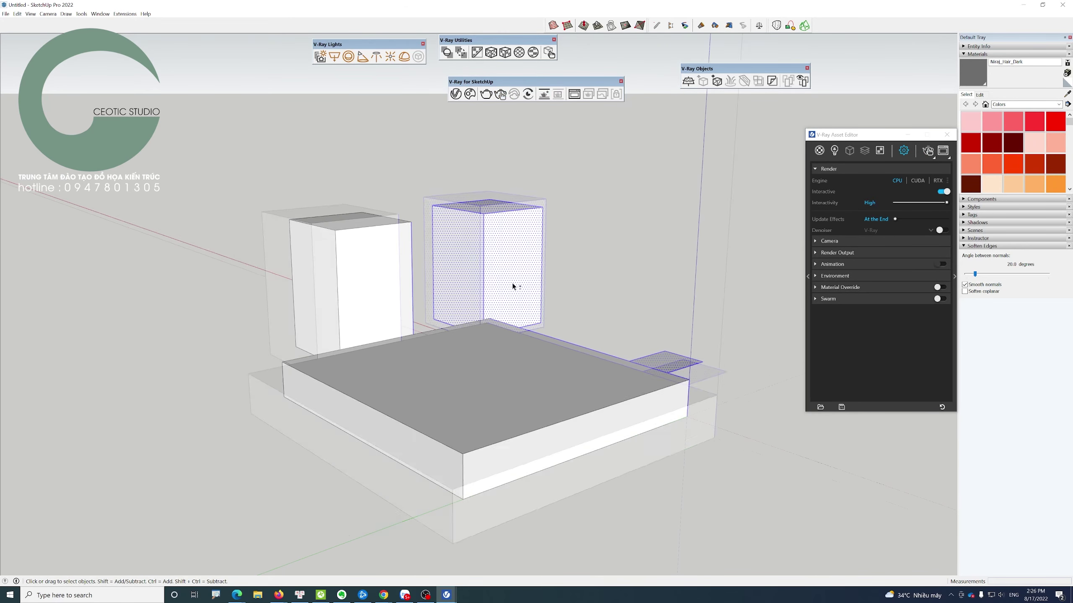
pyautogui.scroll(3, 512, 283)
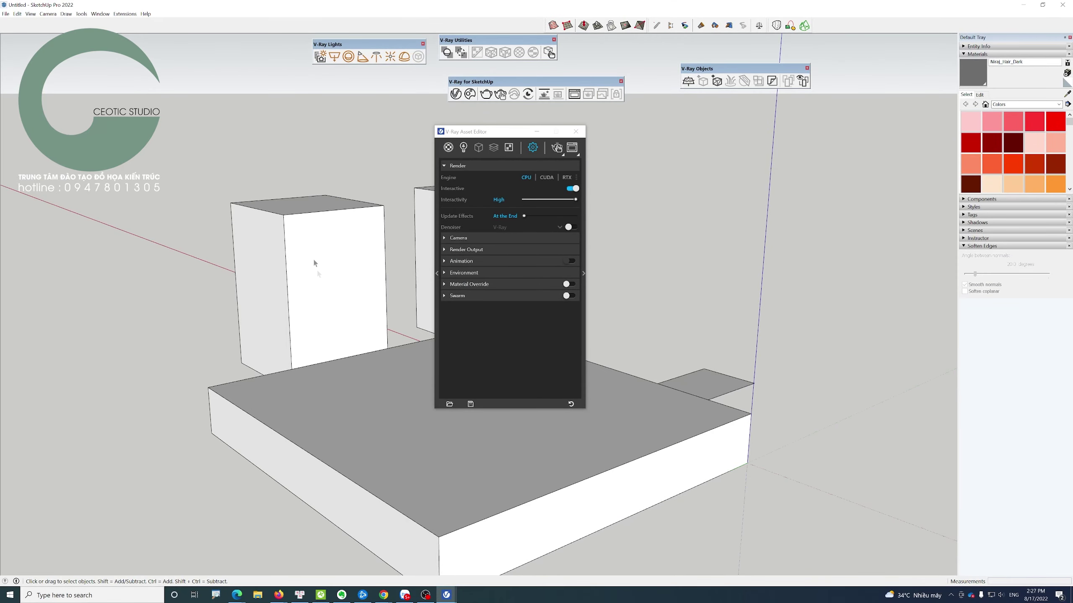
pyautogui.moveTo(314, 263); pyautogui.dragTo(338, 320, button='middle')
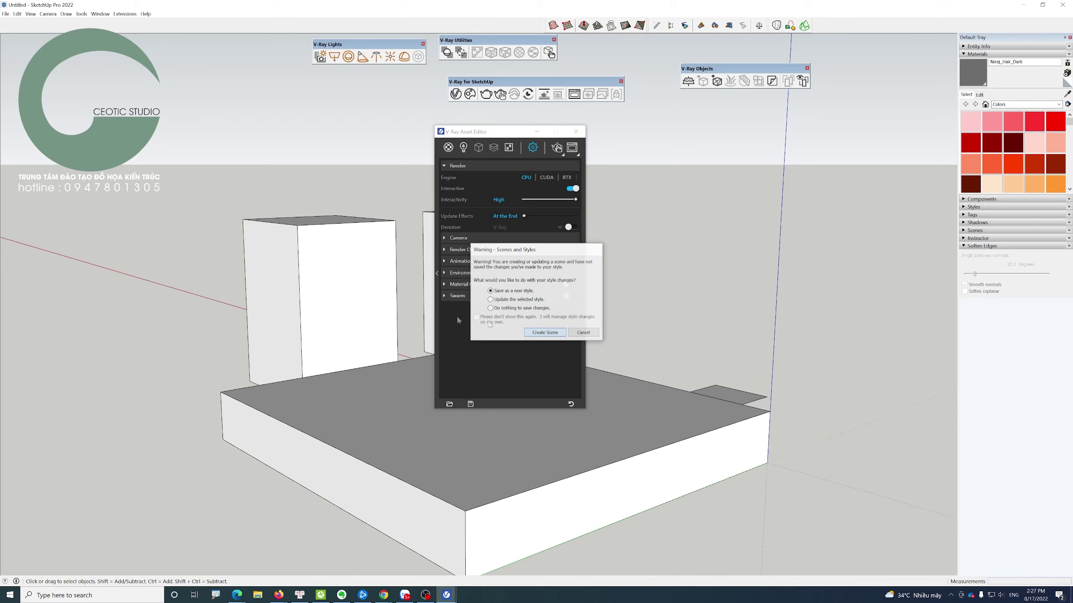
# - Add two scenes from different viewpoints, saving the first as a new style
pyautogui.press('Return')
pyautogui.click(320, 266)
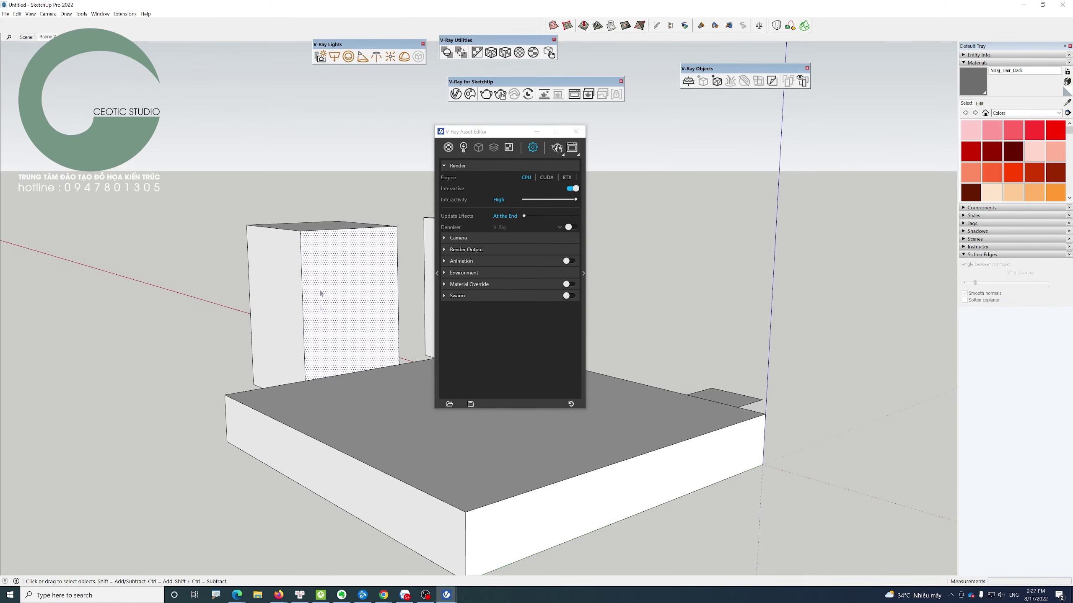
pyautogui.moveTo(603, 475)
pyautogui.mouseDown(button='middle')
pyautogui.moveTo(237, 452)
pyautogui.moveTo(144, 147)
pyautogui.mouseUp(button='middle')
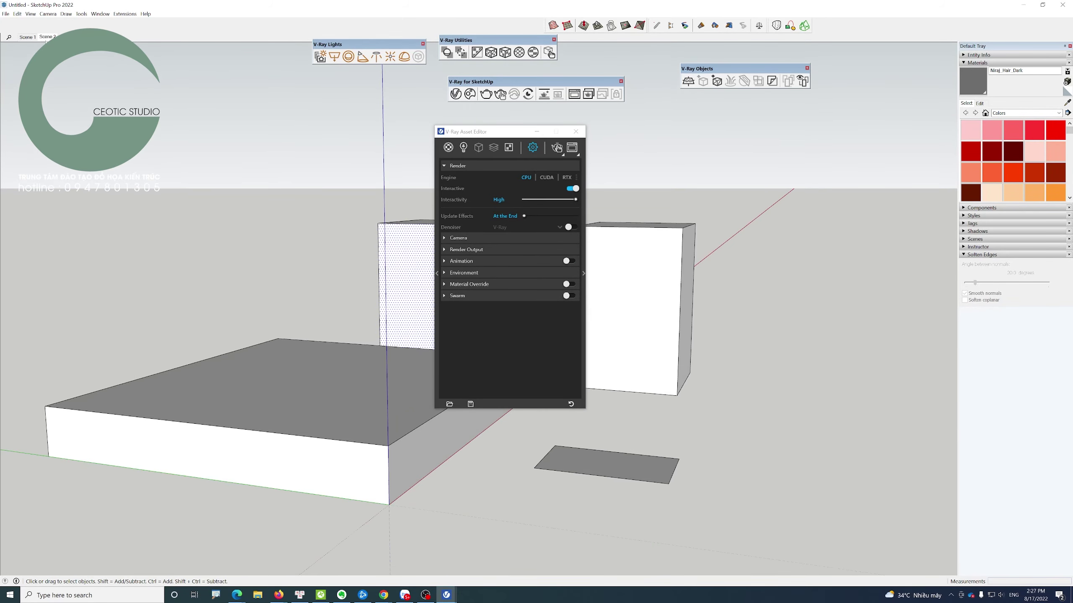
pyautogui.rightClick(47, 37)
pyautogui.click(59, 67)
# - Orbit slightly and render the current view in the V-Ray Frame Buffer
pyautogui.moveTo(676, 383)
pyautogui.mouseDown(button='middle')
pyautogui.moveTo(685, 386)
pyautogui.moveTo(445, 520)
pyautogui.moveTo(526, 500)
pyautogui.mouseUp(button='middle')
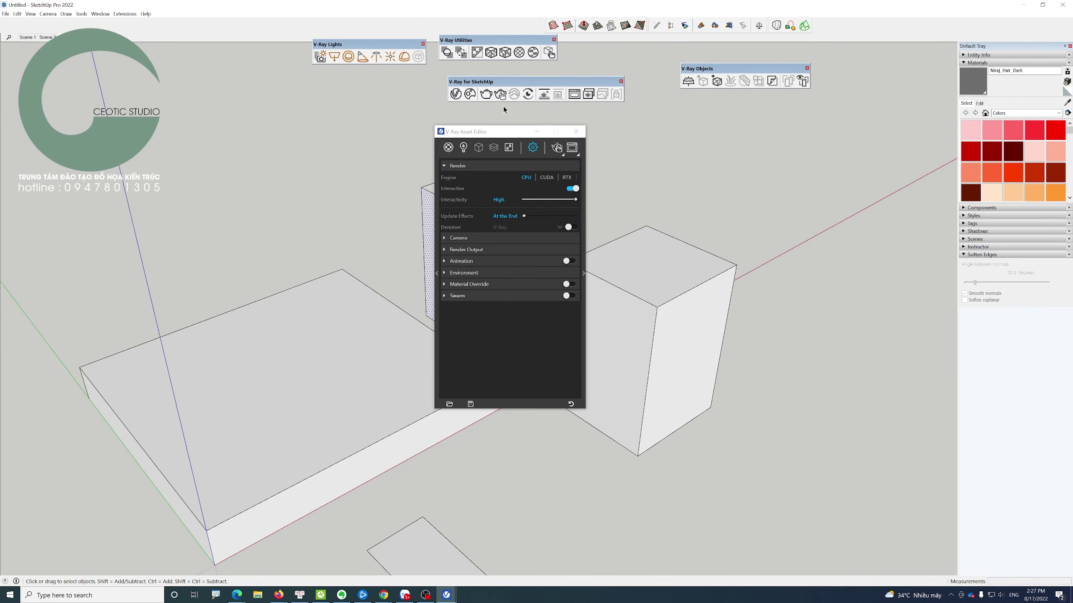
pyautogui.click(567, 157)
pyautogui.click(564, 158)
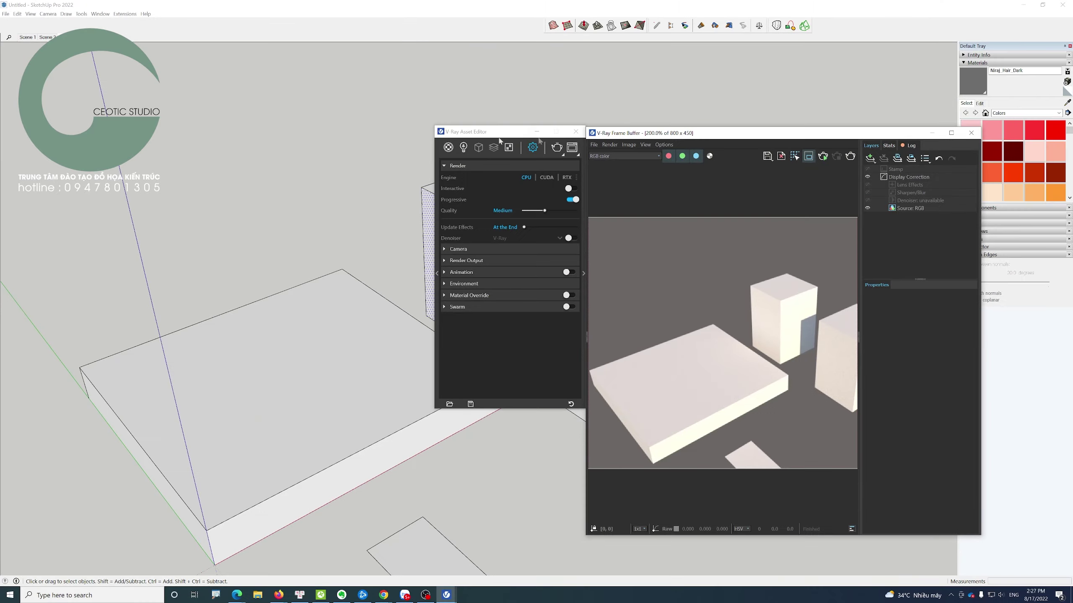
pyautogui.click(315, 154)
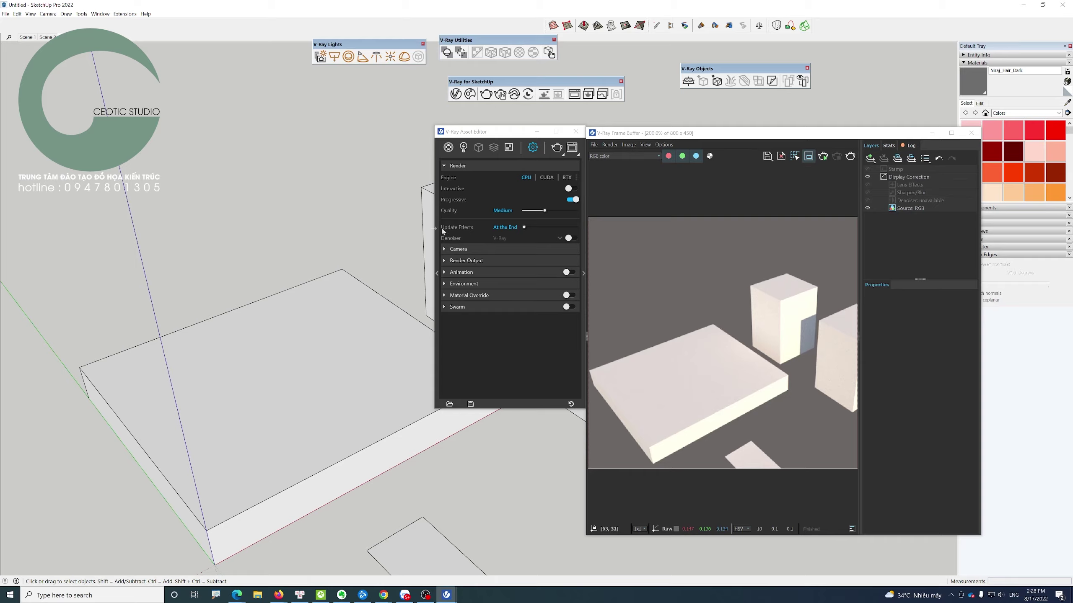
pyautogui.moveTo(335, 359); pyautogui.dragTo(868, 311, button='middle')
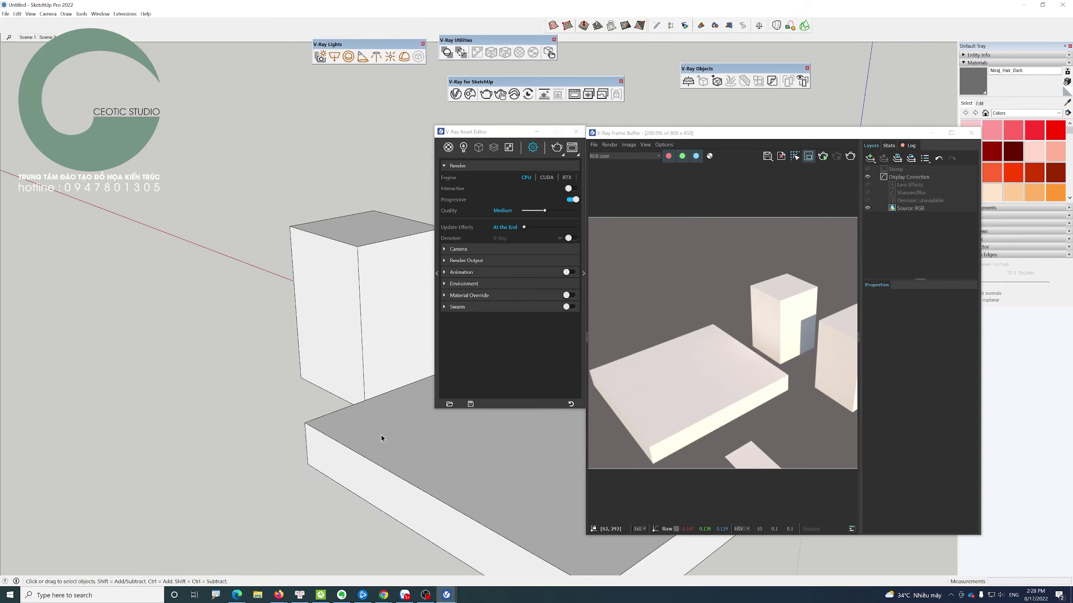
pyautogui.moveTo(381, 435); pyautogui.dragTo(247, 393, button='middle')
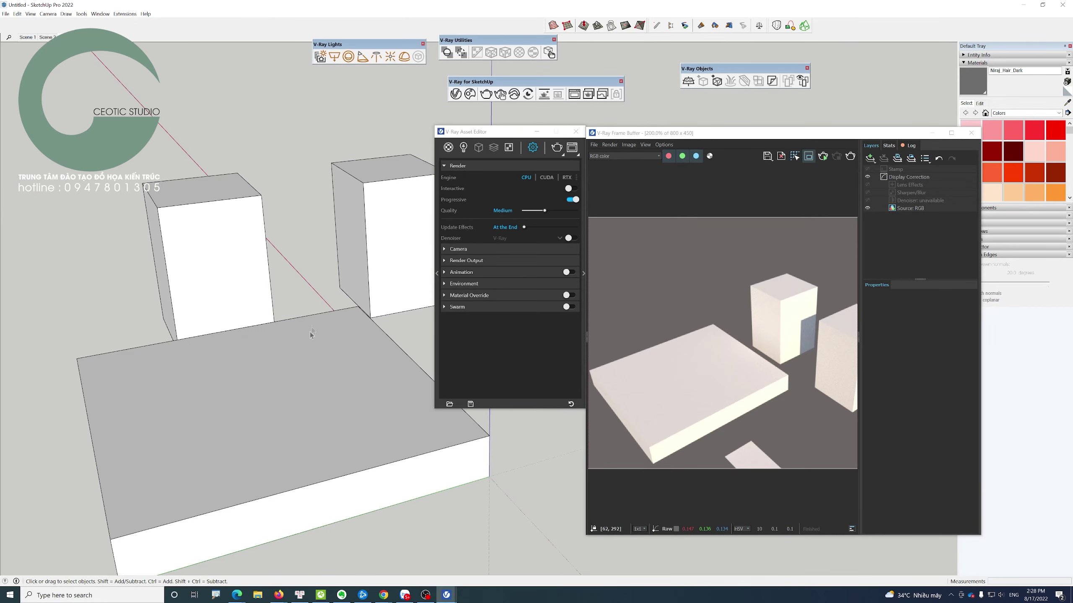
pyautogui.moveTo(310, 334); pyautogui.dragTo(337, 340, button='middle')
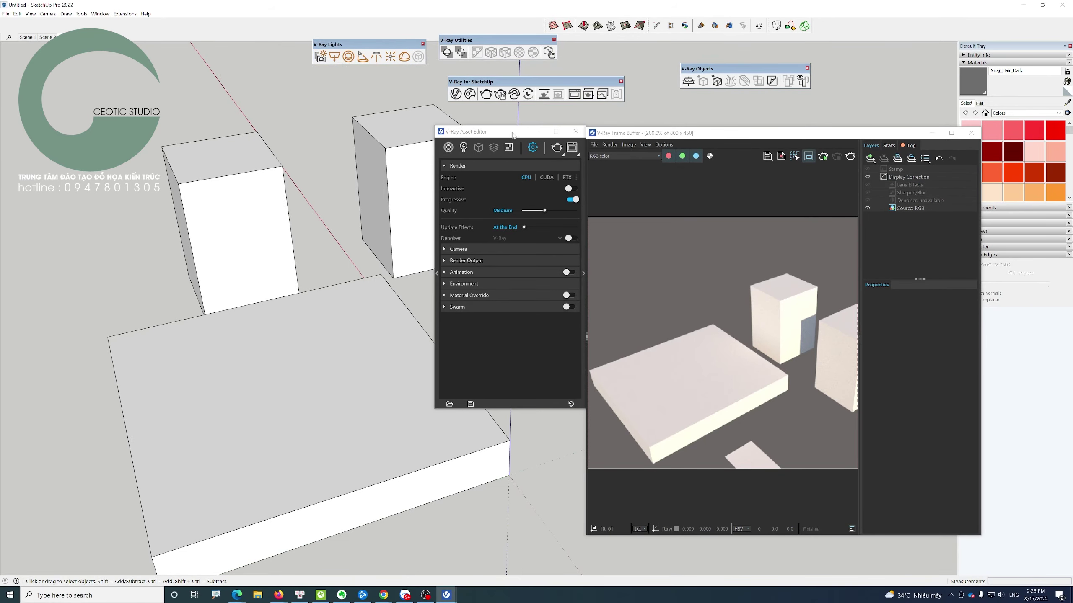
# - Collapse the Render settings, expand Render Output and switch Save Image on at 800x450
pyautogui.moveTo(513, 135); pyautogui.dragTo(508, 116)
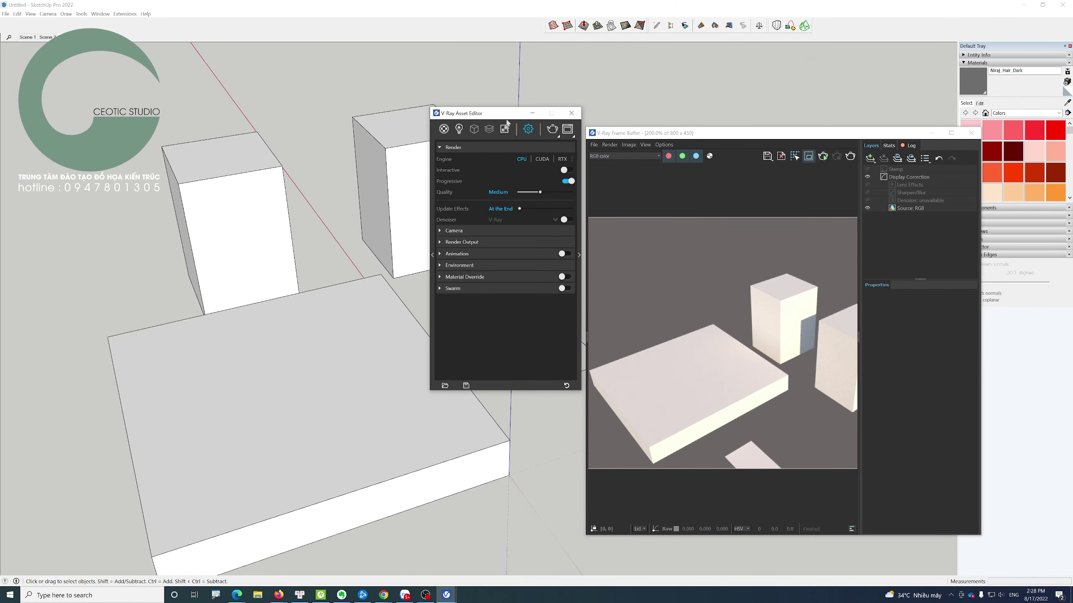
pyautogui.click(508, 150)
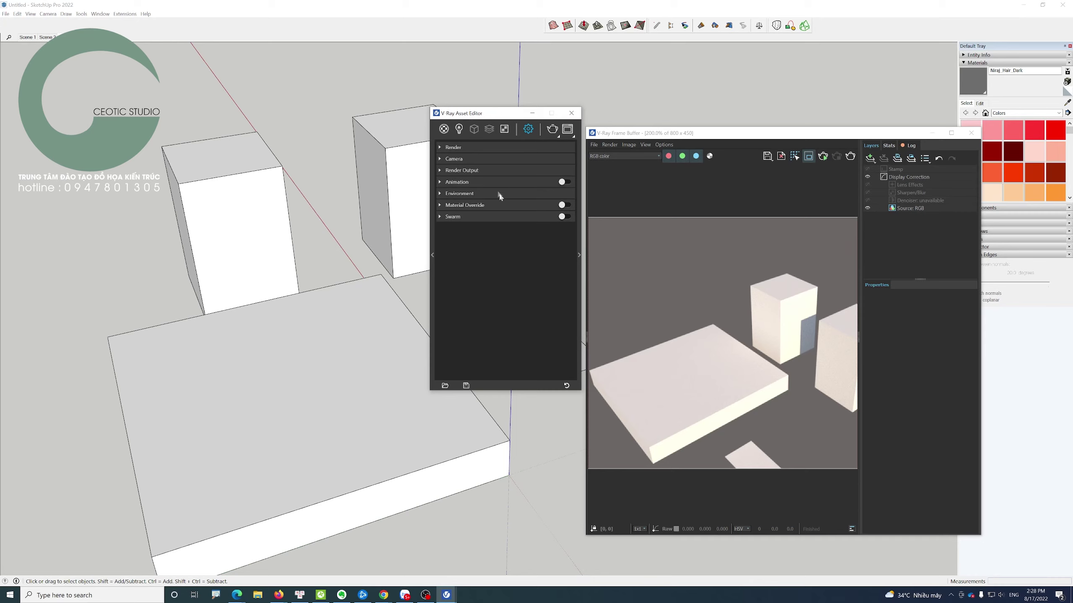
pyautogui.click(497, 171)
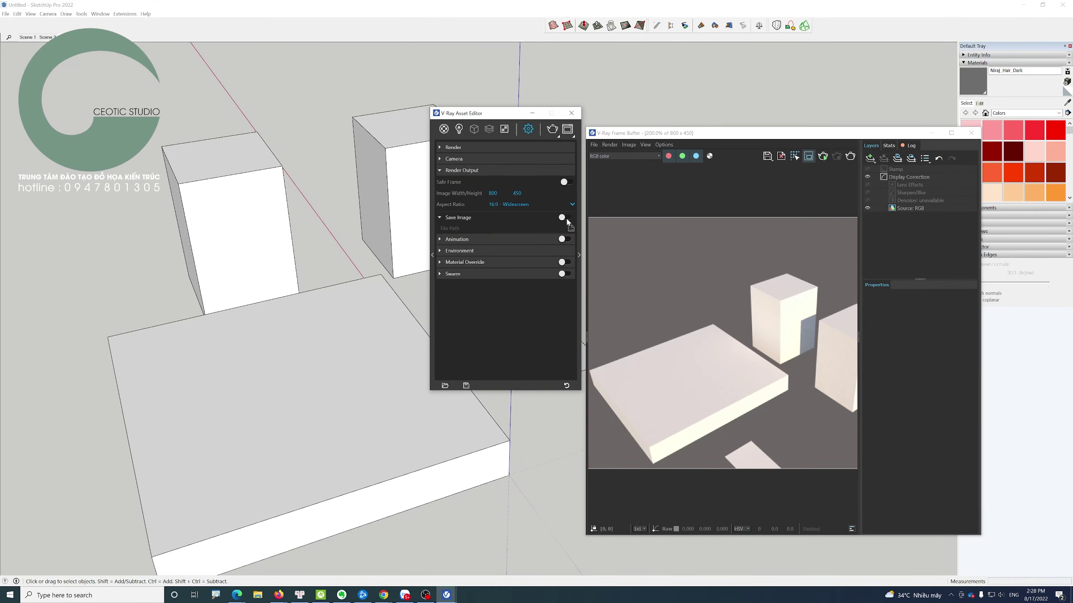
pyautogui.click(567, 217)
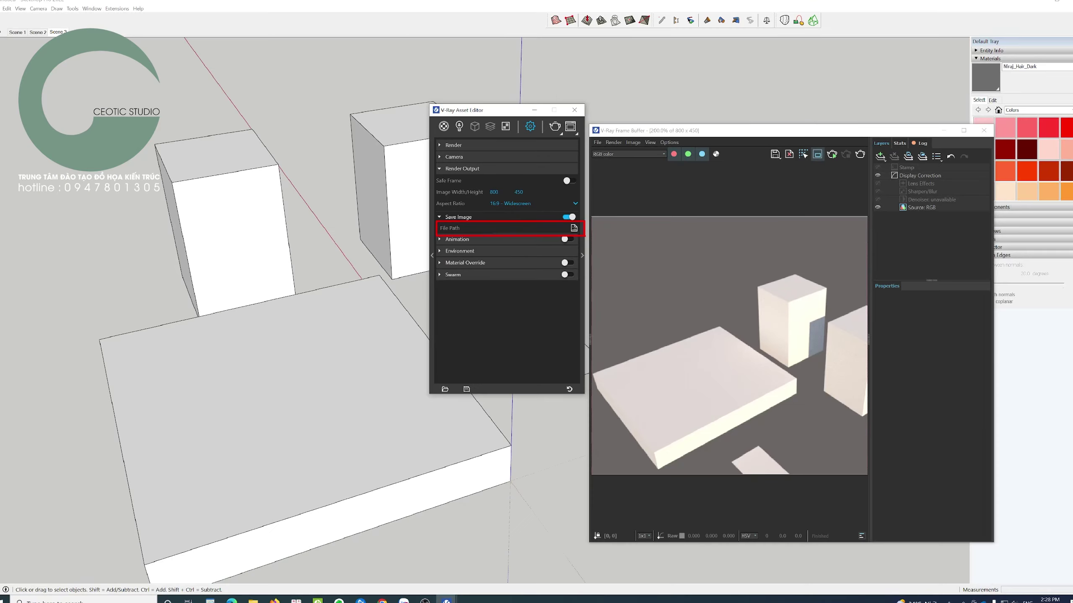
# - Set the output path to a new folder on the Desktop with file name A
pyautogui.click(570, 228)
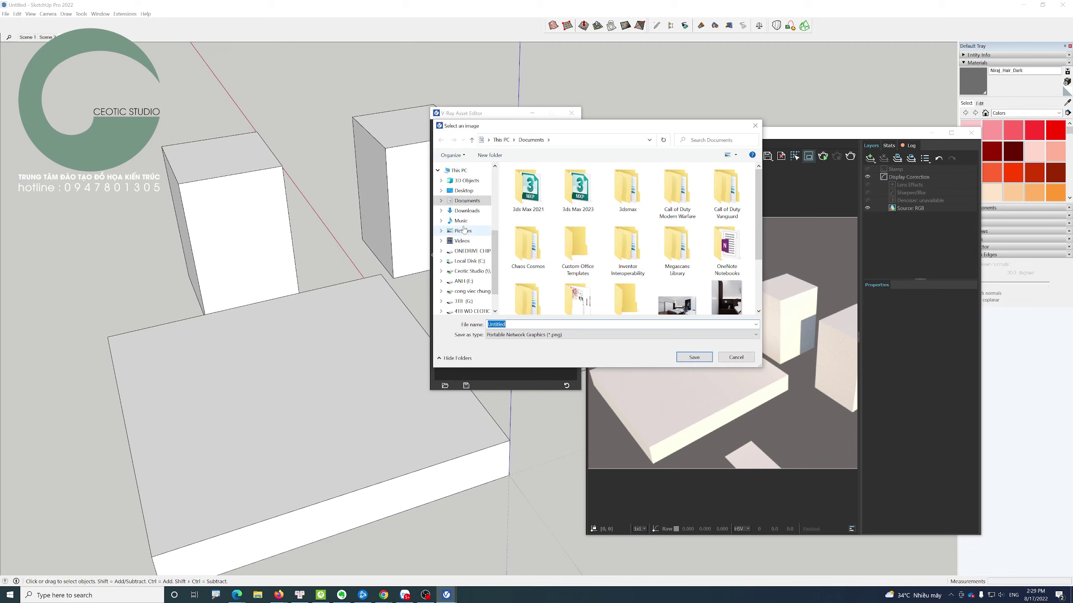
pyautogui.click(464, 191)
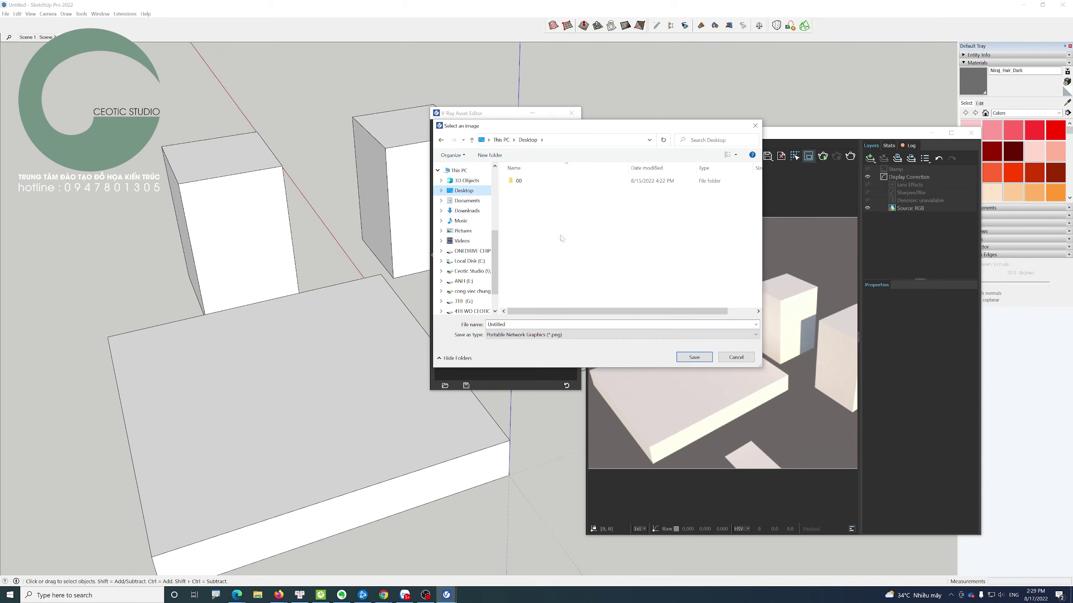
pyautogui.click(489, 155)
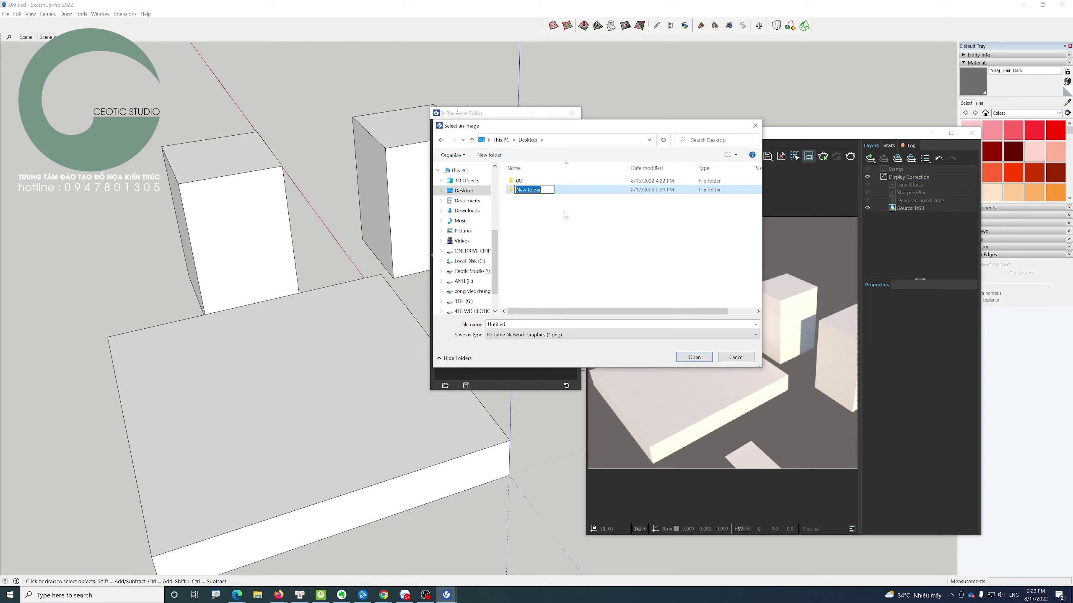
pyautogui.click(590, 249)
pyautogui.doubleClick(535, 193)
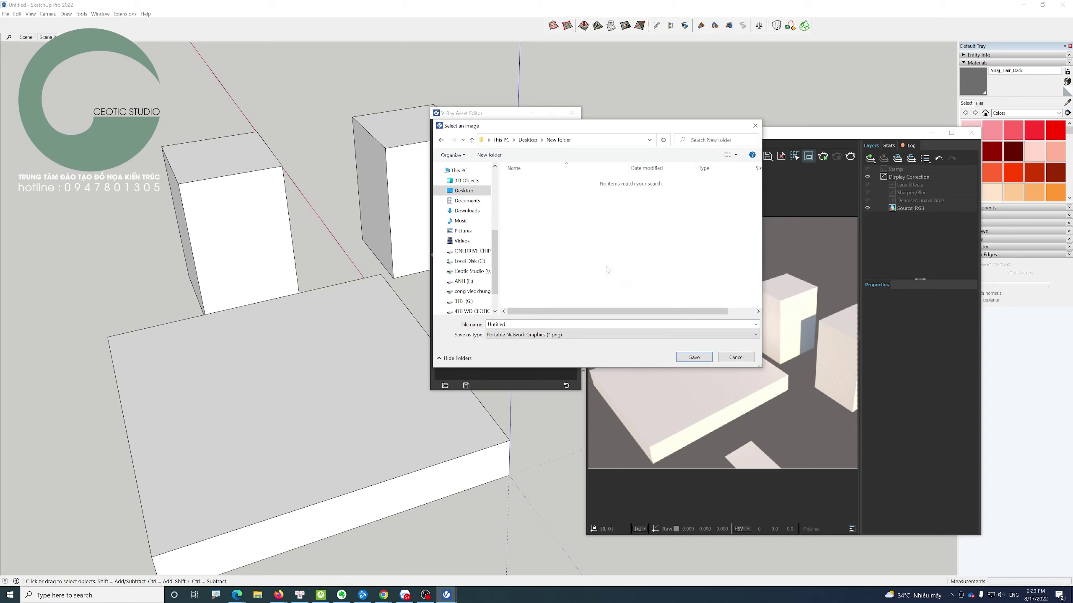
pyautogui.doubleClick(496, 324)
pyautogui.write('A')
# - Choose JPEG as the image format, re-enter the name A and save the output path
pyautogui.click(548, 335)
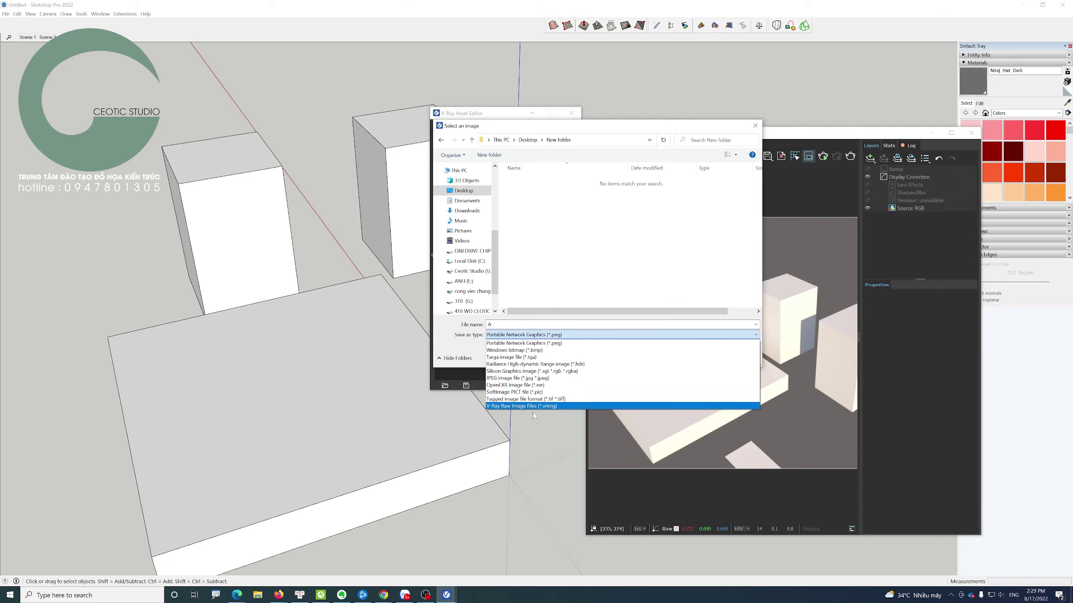
pyautogui.click(583, 292)
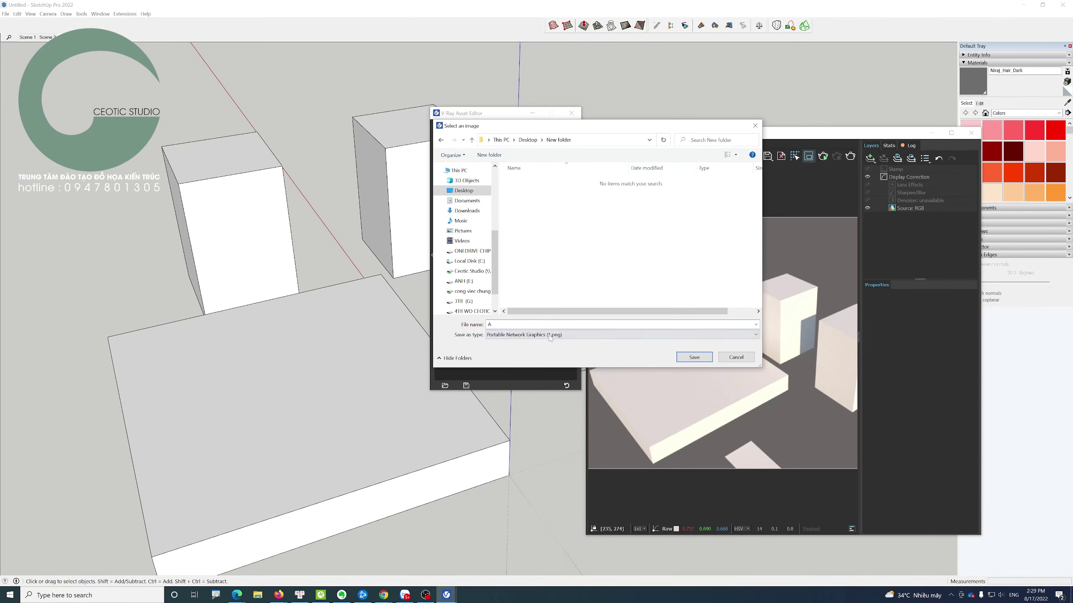
pyautogui.click(541, 335)
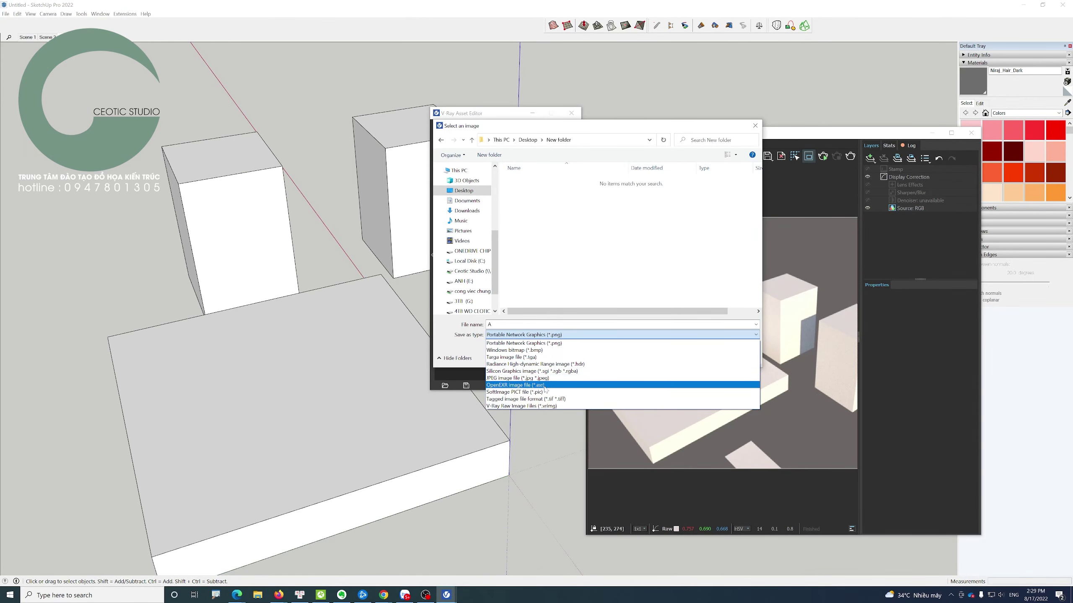
pyautogui.click(545, 378)
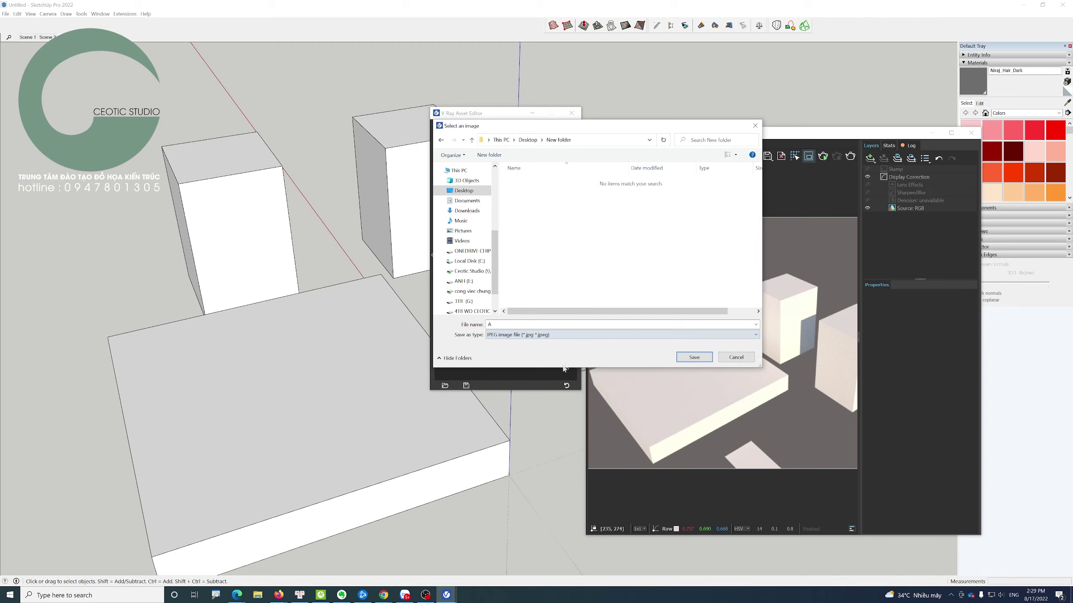
pyautogui.click(570, 335)
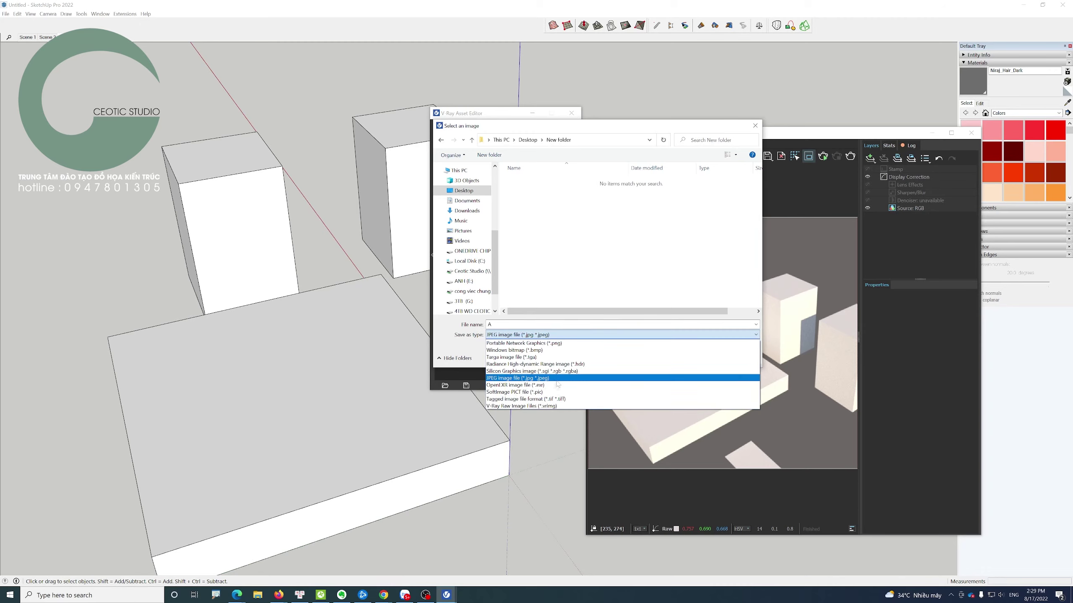
pyautogui.click(601, 275)
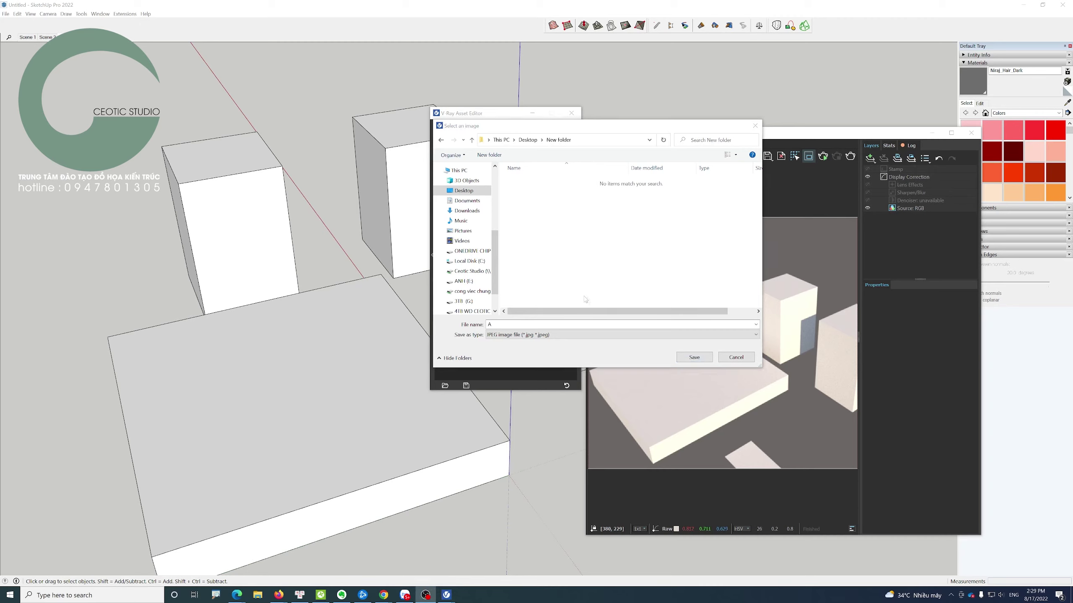
pyautogui.moveTo(465, 243)
pyautogui.click(468, 328)
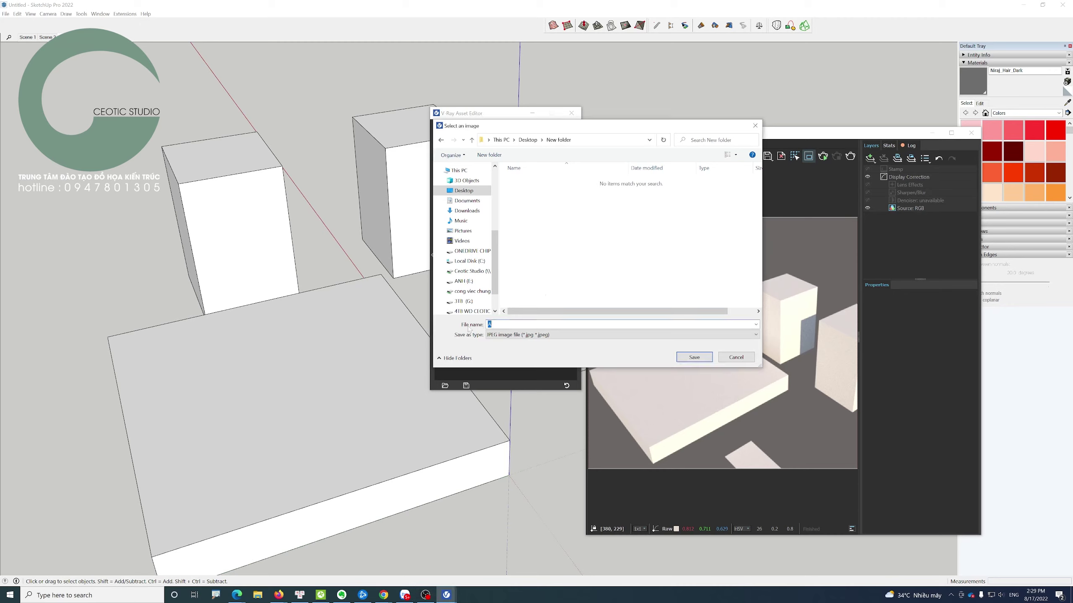
pyautogui.write('A')
pyautogui.click(692, 357)
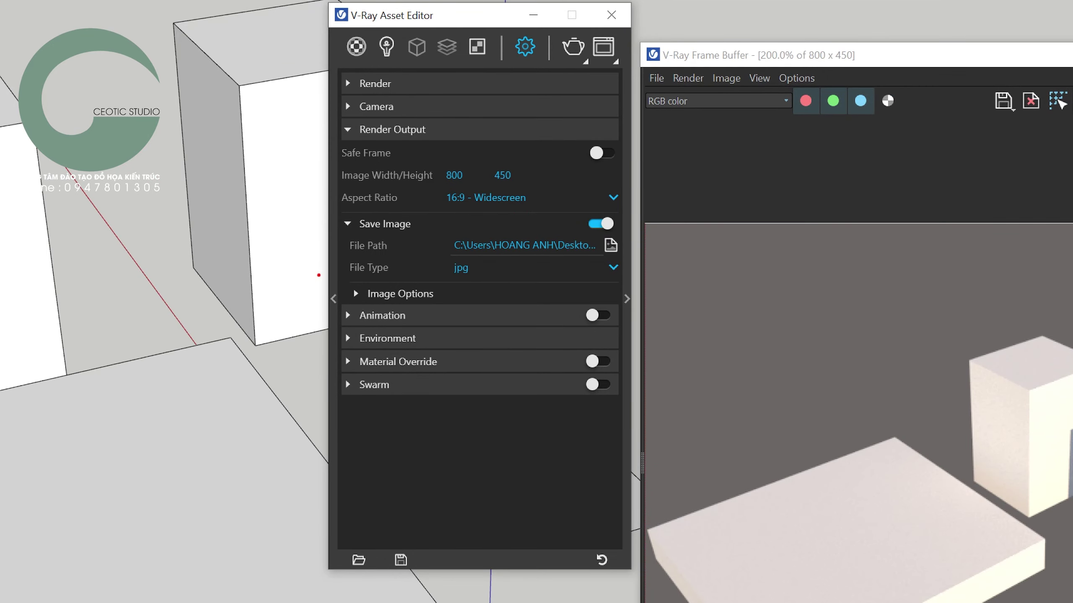
# - Batch render all three saved scenes of the slab and boxes with V-Ray
pyautogui.moveTo(301, 270); pyautogui.dragTo(343, 266)
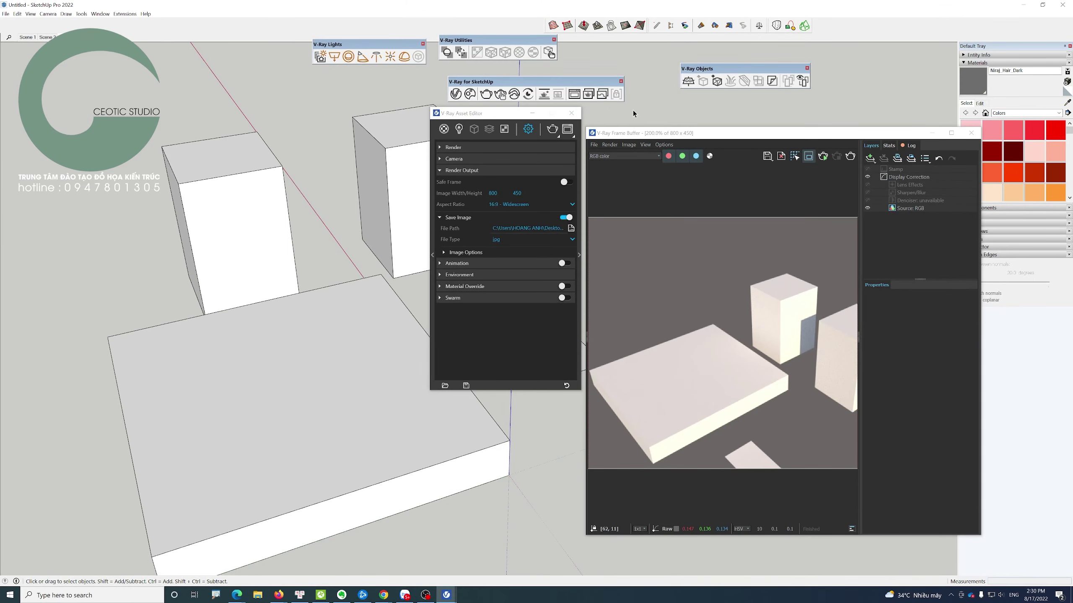
pyautogui.click(589, 94)
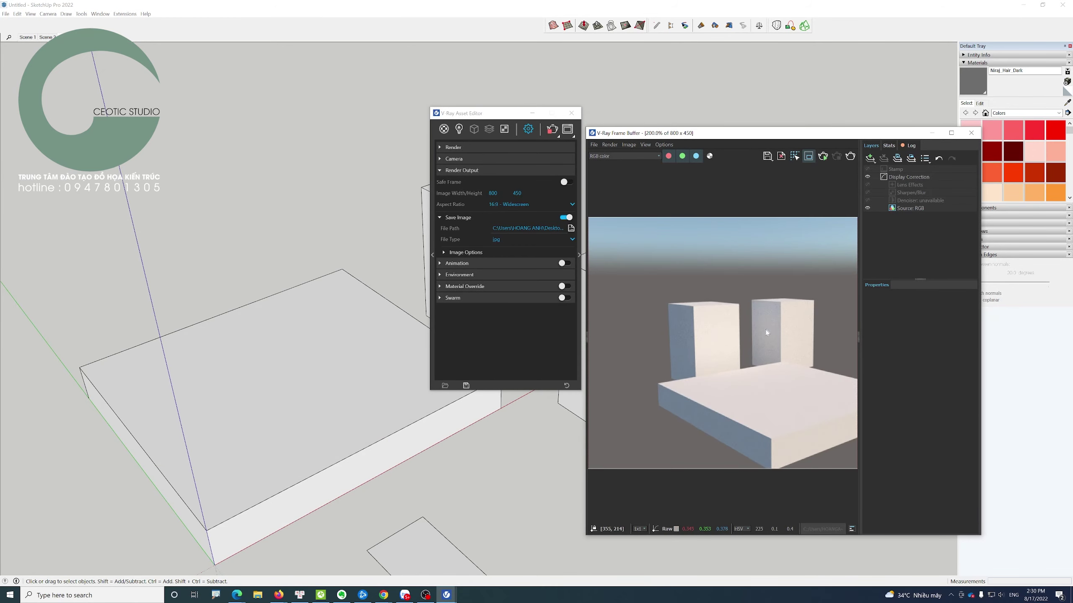
pyautogui.scroll(-1, 704, 348)
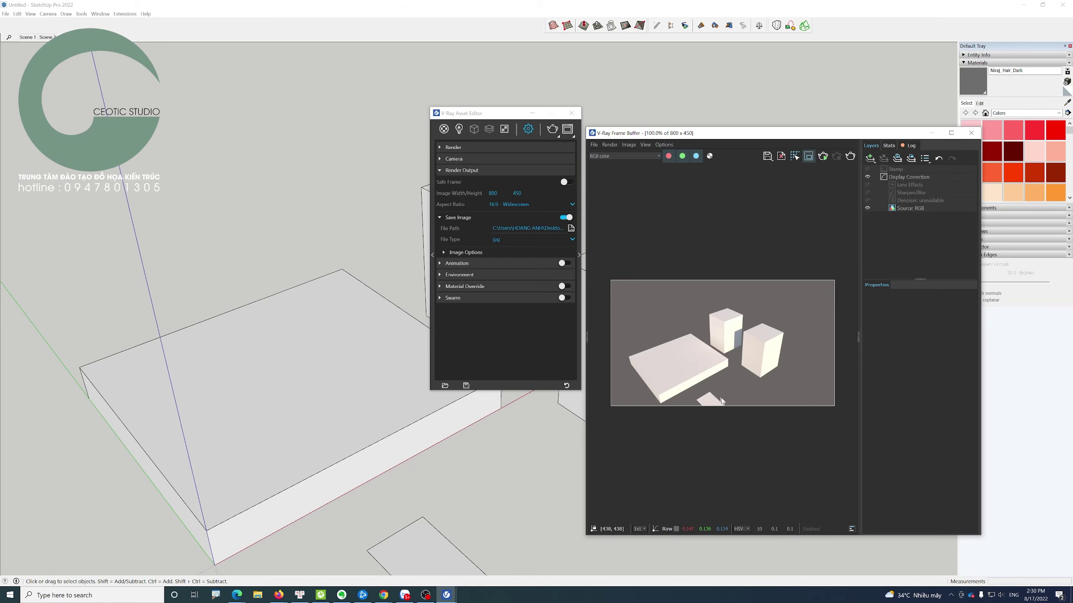
# - Open File Explorer and go to New folder on the Desktop
pyautogui.click(355, 273)
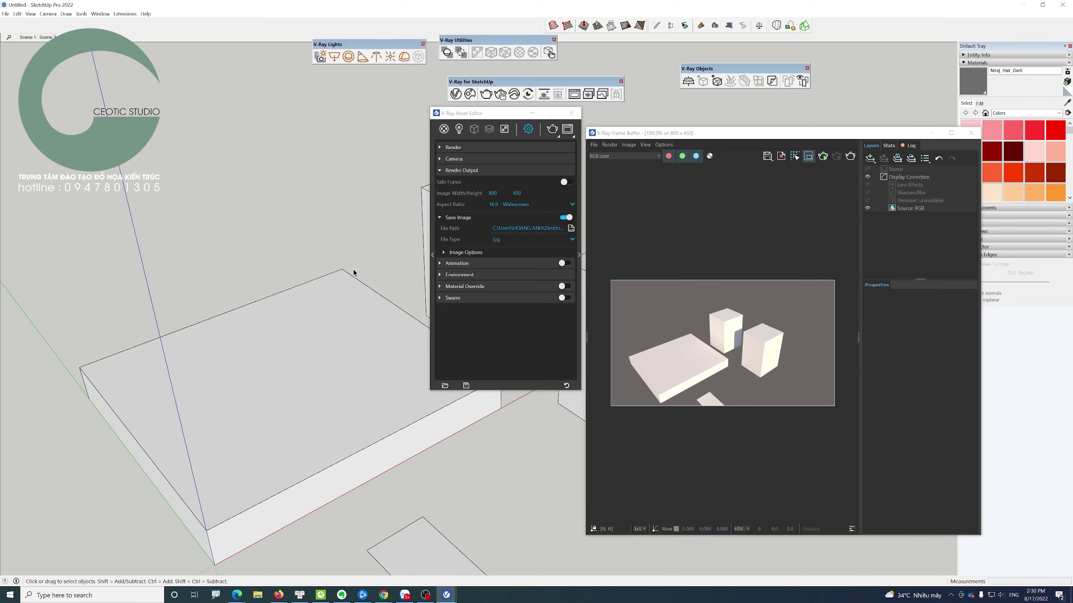
pyautogui.press('super+e')
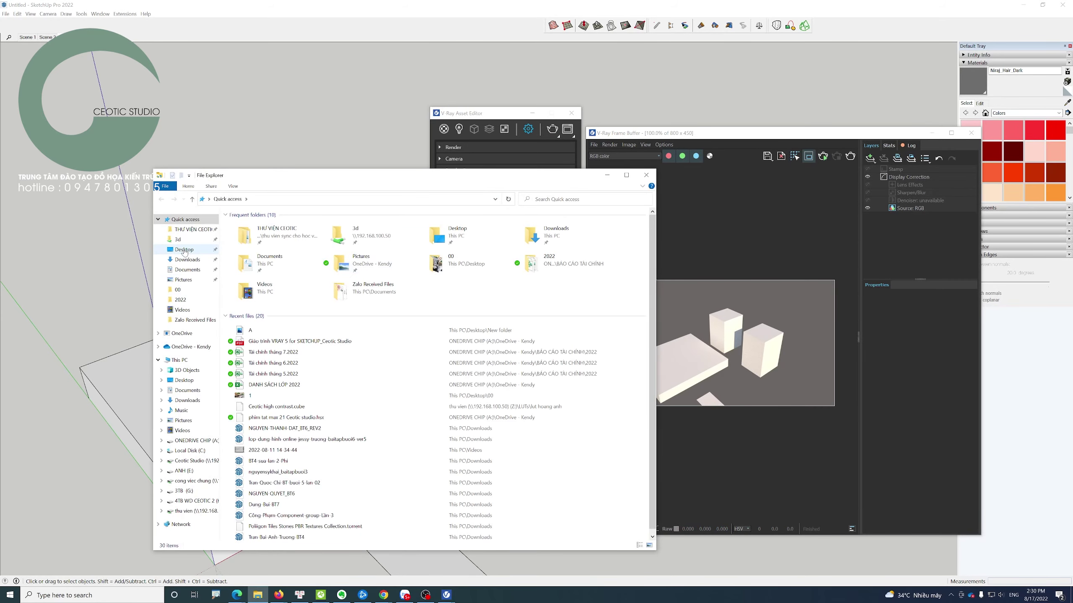
pyautogui.click(184, 250)
pyautogui.moveTo(361, 175); pyautogui.dragTo(611, 158)
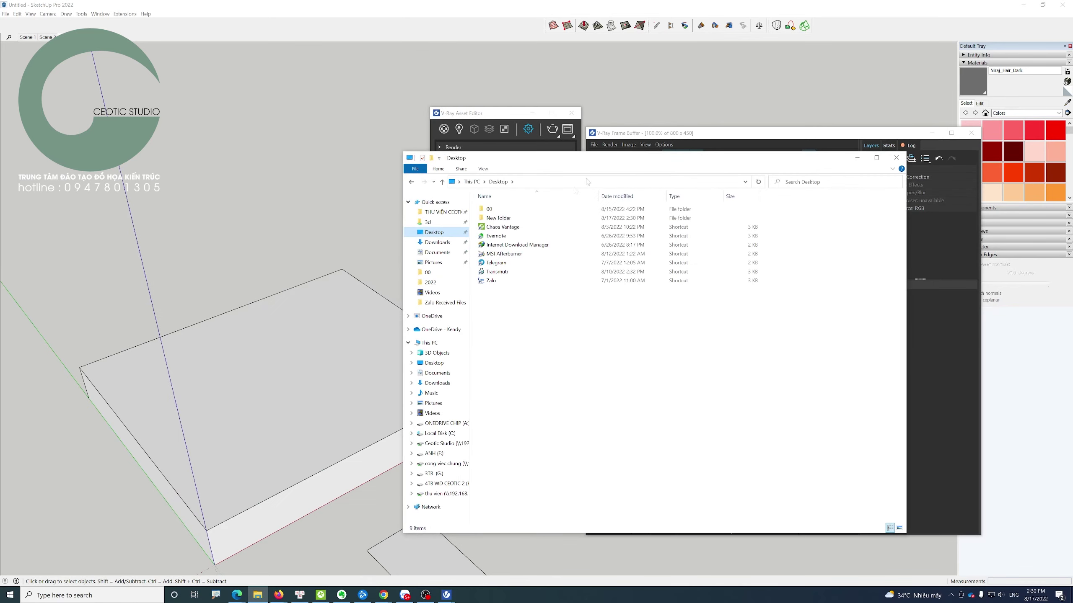
pyautogui.doubleClick(530, 218)
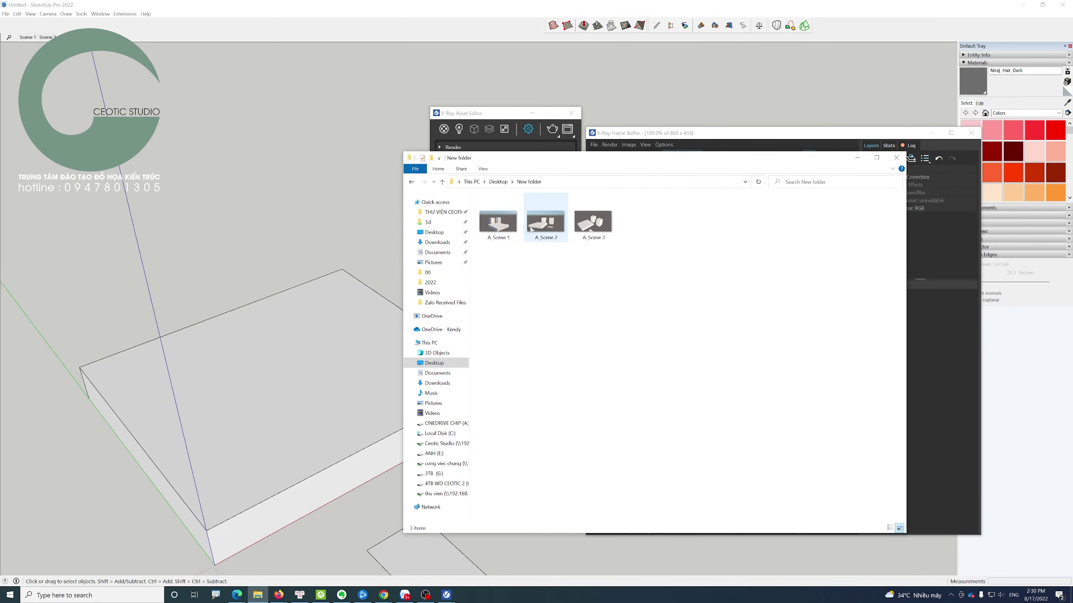
# - Browse the rendered thumbnails and view A_Scene 1 full size before closing it
pyautogui.press('Right')
pyautogui.press('Right')
pyautogui.press('Right')
pyautogui.press('Home')
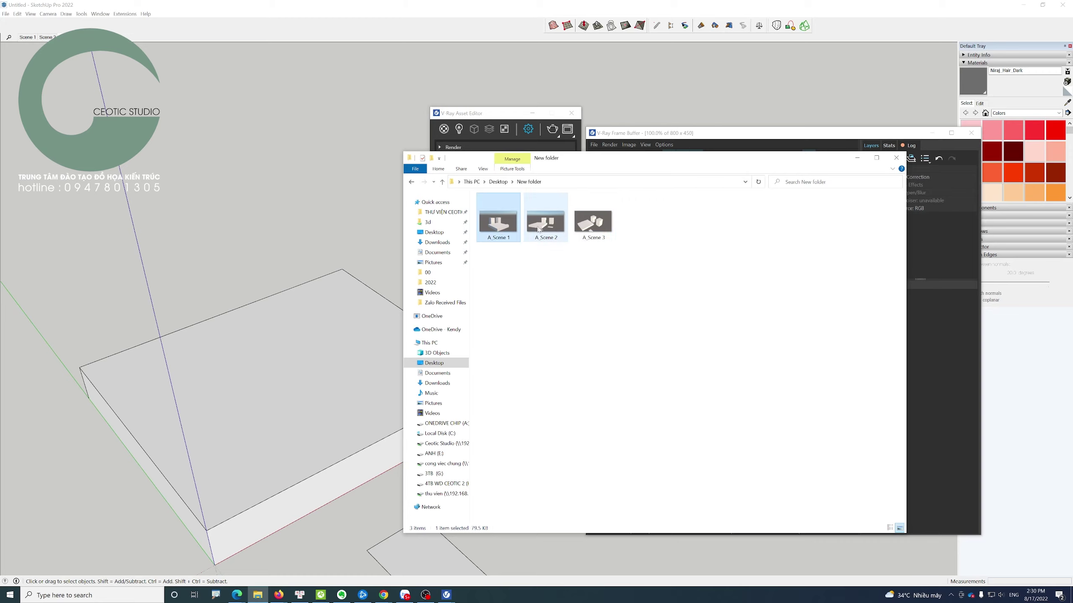
pyautogui.press('Right')
pyautogui.press('Right')
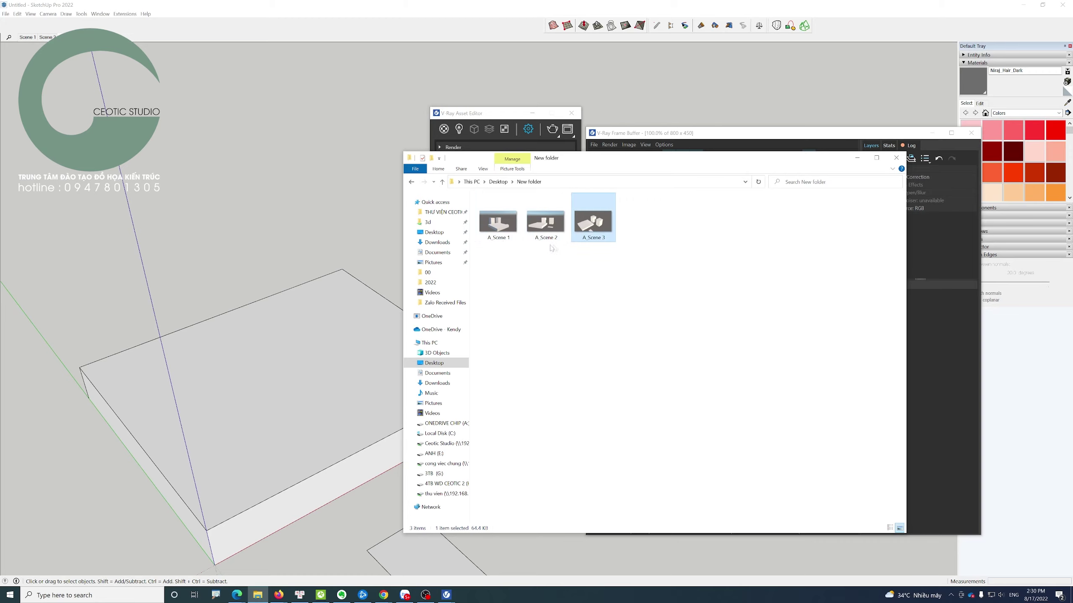
pyautogui.doubleClick(516, 228)
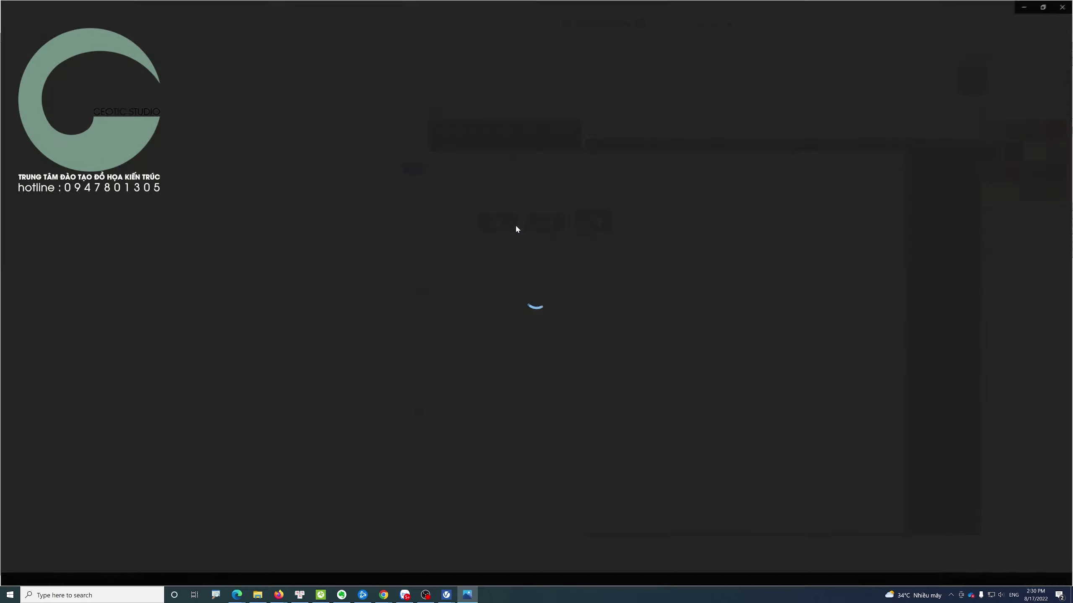
pyautogui.click(1062, 6)
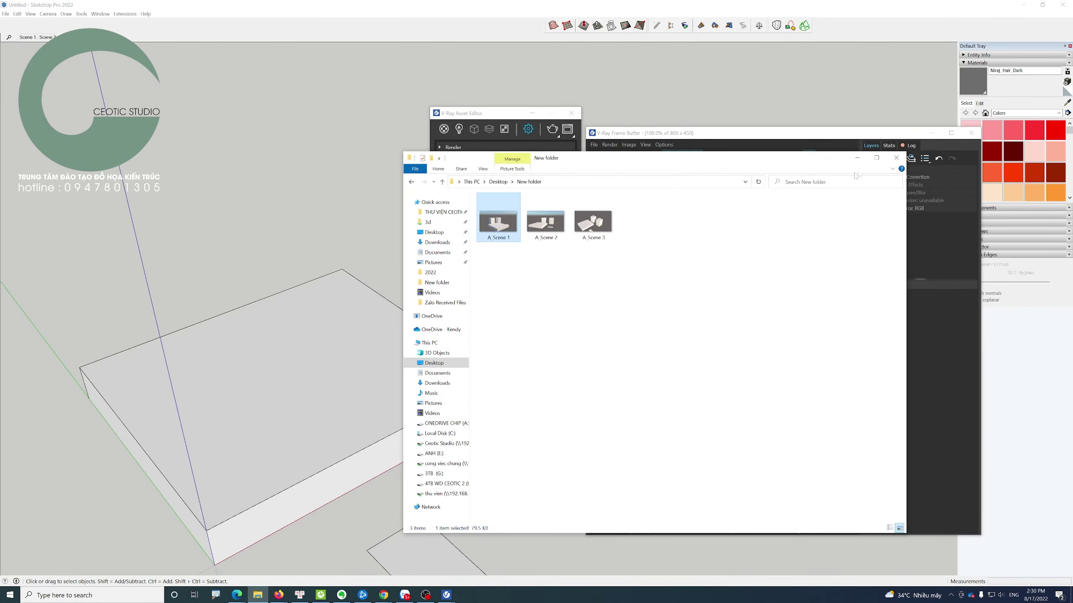
# - Close File Explorer and switch Save Image off under Render Output
pyautogui.click(895, 157)
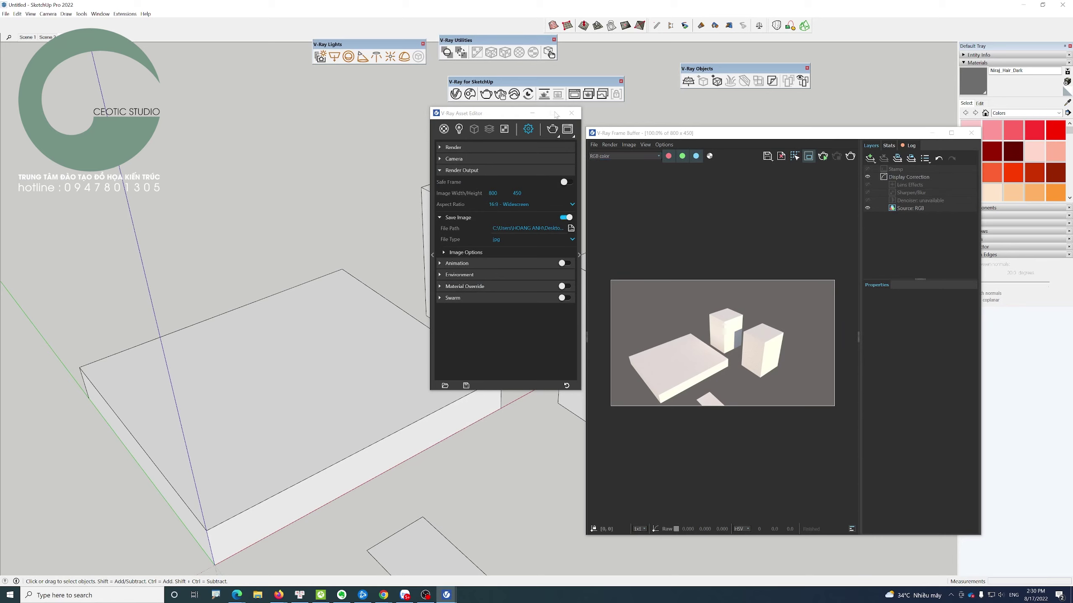
pyautogui.click(562, 217)
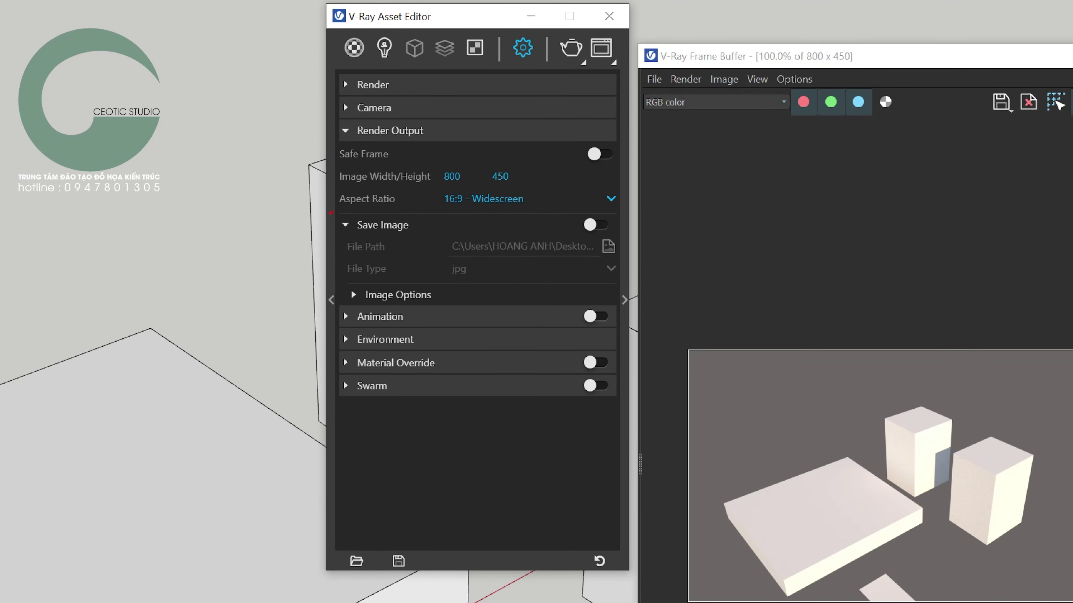
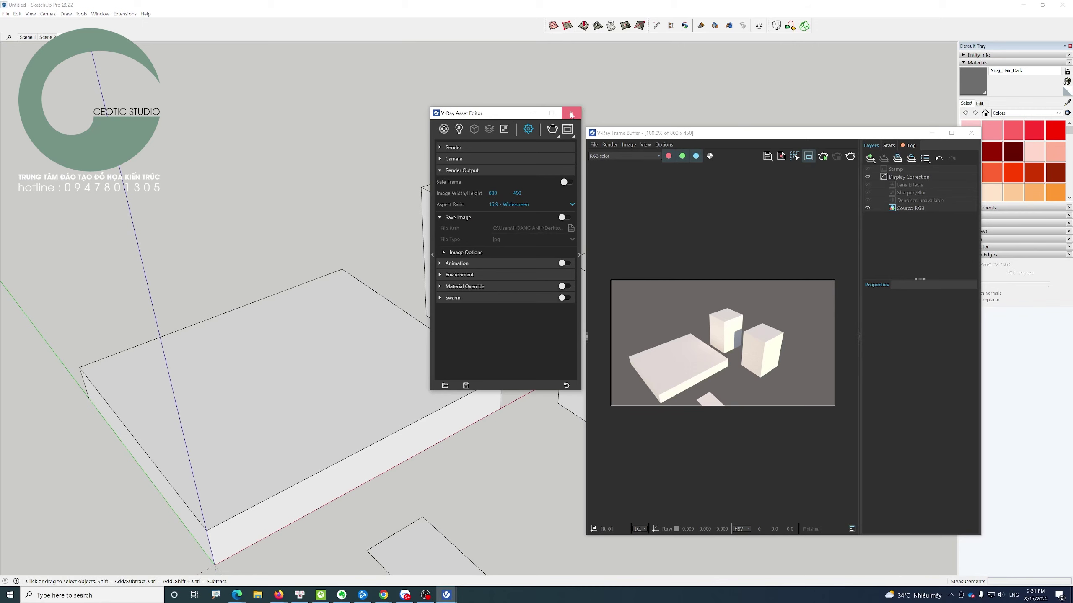
# - Close the Asset Editor and run a V-Ray interactive render that follows the orbiting view
pyautogui.click(574, 110)
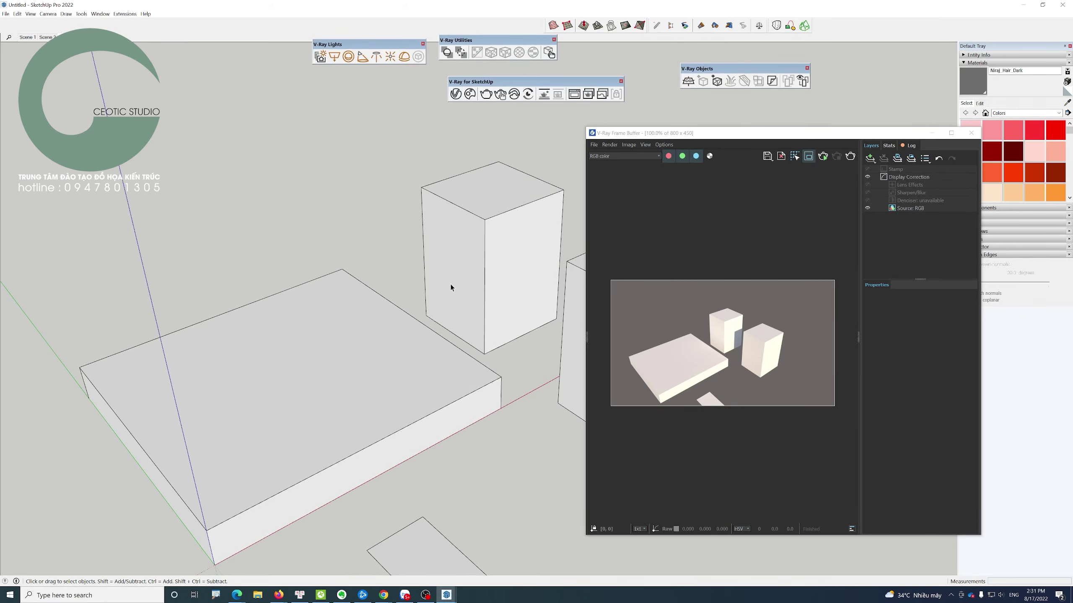
pyautogui.moveTo(451, 284)
pyautogui.mouseDown(button='middle')
pyautogui.moveTo(455, 268)
pyautogui.moveTo(534, 203)
pyautogui.mouseUp(button='middle')
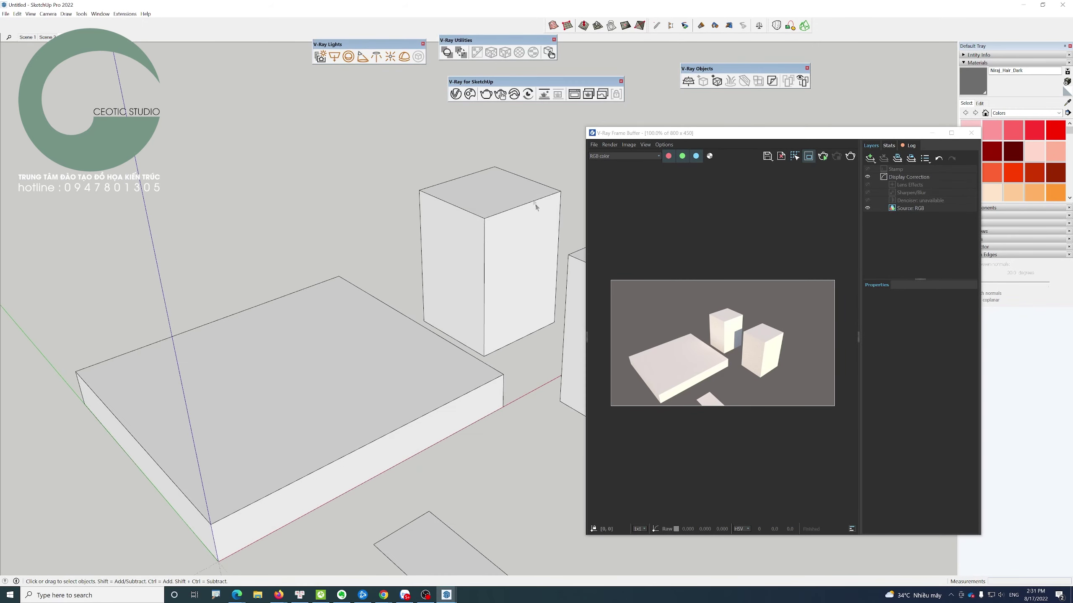
pyautogui.click(500, 96)
pyautogui.click(469, 289)
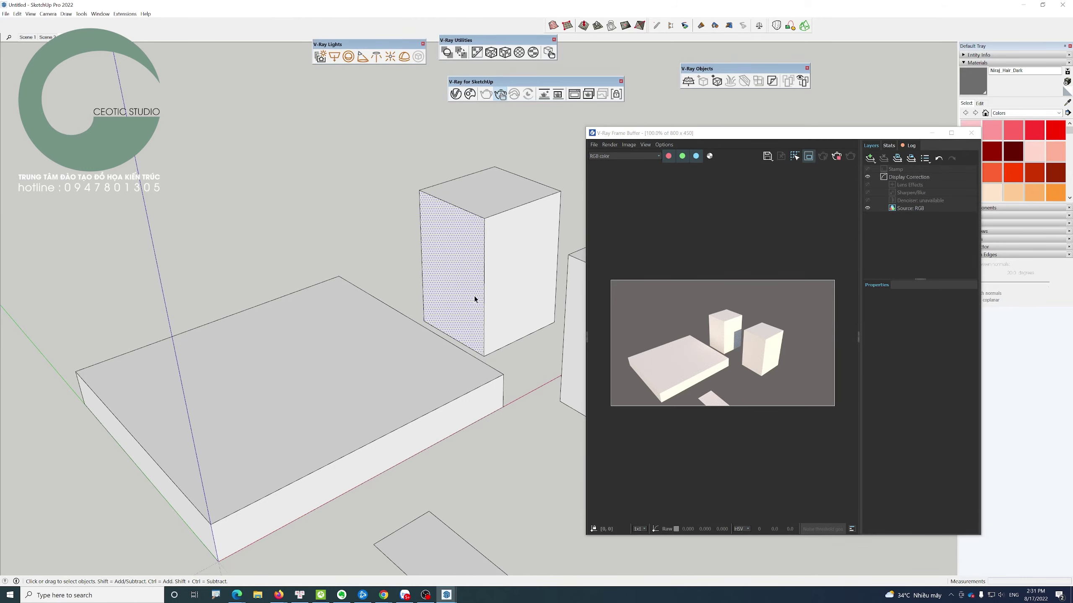
pyautogui.moveTo(474, 295)
pyautogui.mouseDown(button='middle')
pyautogui.moveTo(439, 334)
pyautogui.moveTo(465, 326)
pyautogui.mouseUp(button='middle')
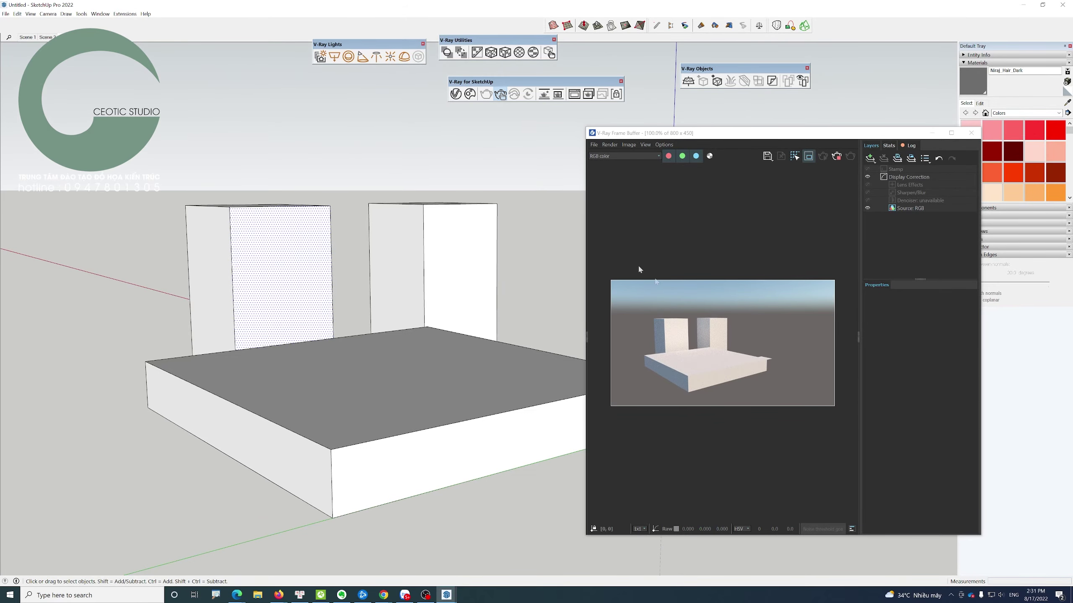
pyautogui.scroll(2, 672, 348)
pyautogui.moveTo(323, 347)
pyautogui.mouseDown(button='middle')
pyautogui.moveTo(477, 390)
pyautogui.moveTo(187, 362)
pyautogui.moveTo(368, 371)
pyautogui.mouseUp(button='middle')
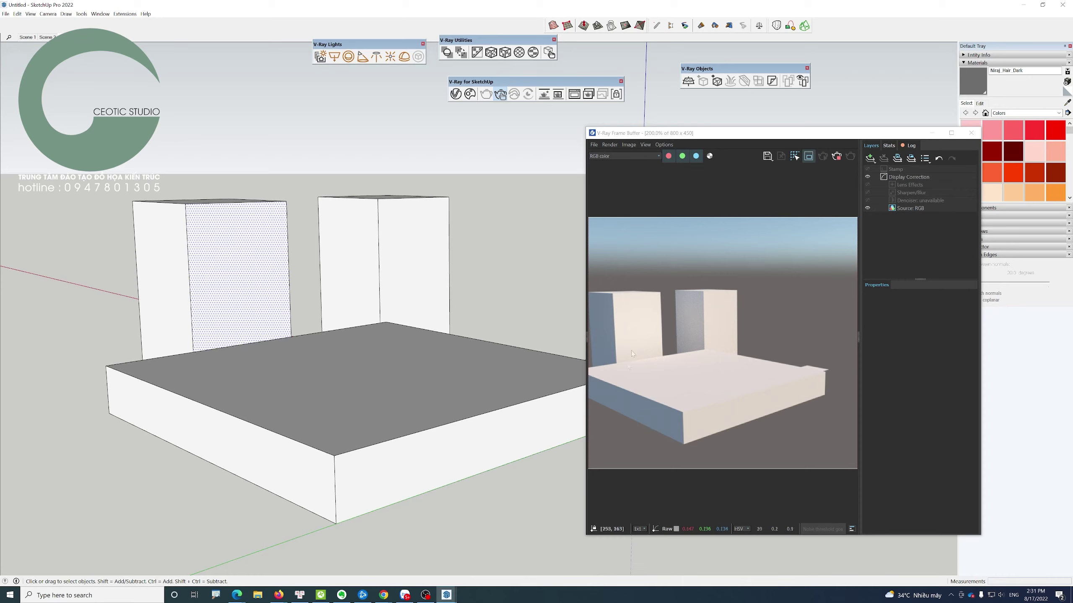
# - Lock the render camera orientation and orbit to the small rectangle
pyautogui.click(617, 94)
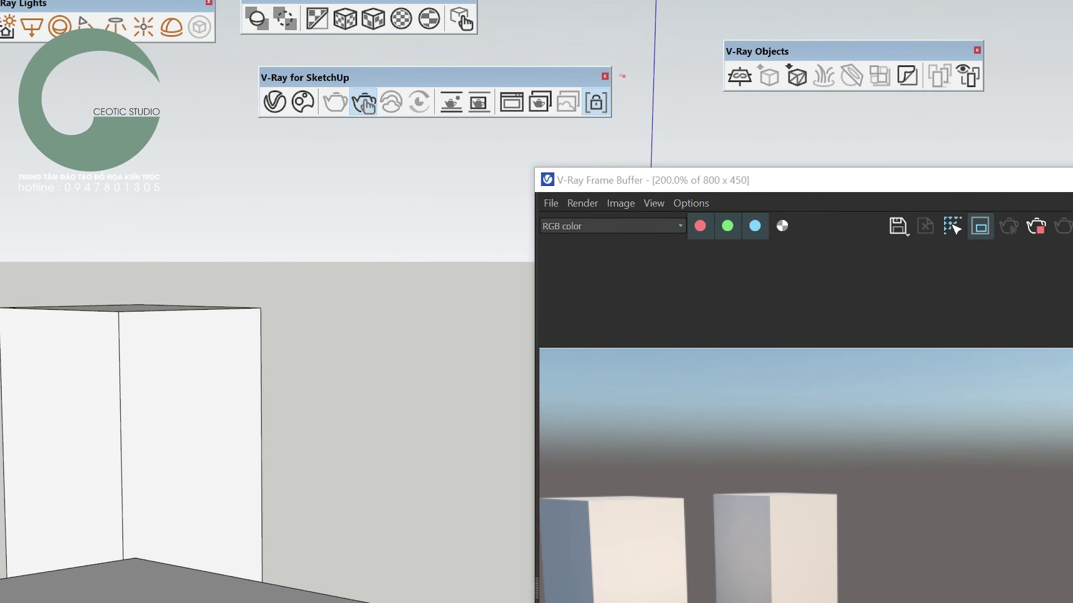
pyautogui.moveTo(593, 71); pyautogui.dragTo(564, 66)
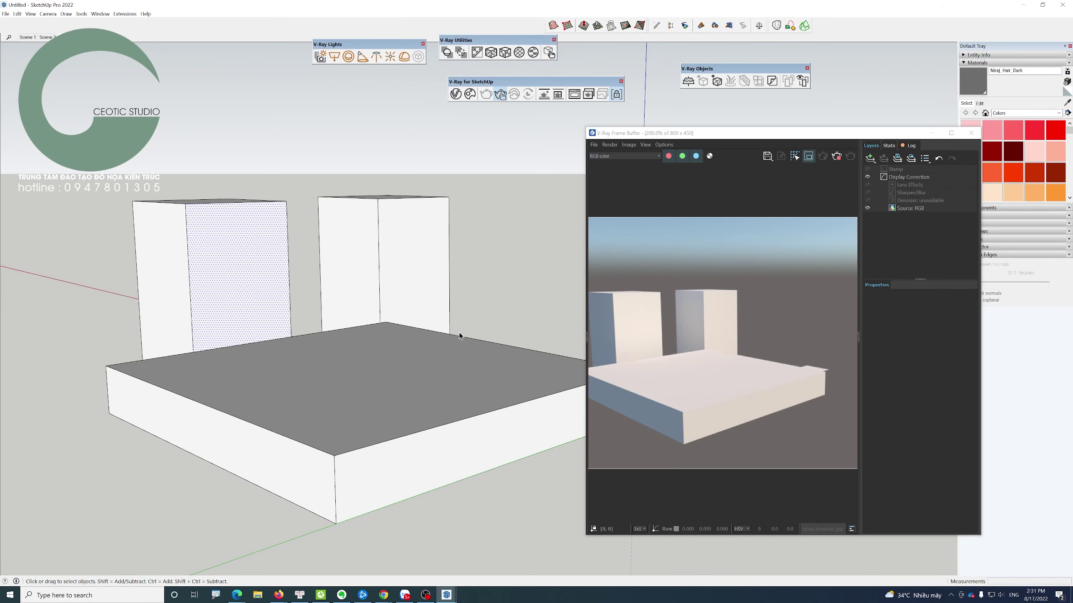
pyautogui.moveTo(459, 332)
pyautogui.mouseDown(button='middle')
pyautogui.moveTo(175, 397)
pyautogui.moveTo(642, 371)
pyautogui.mouseUp(button='middle')
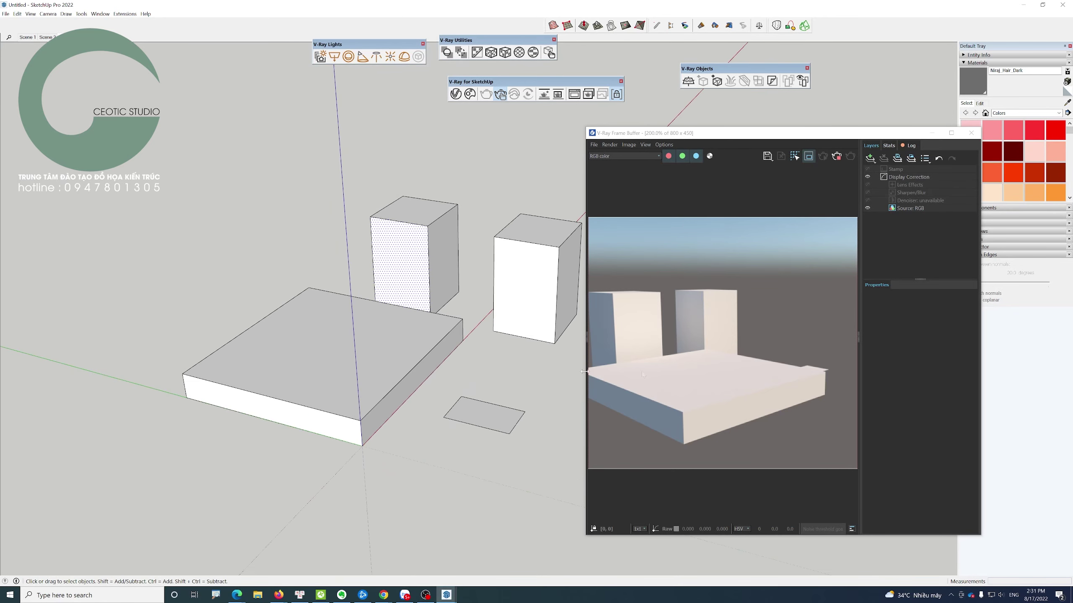
pyautogui.moveTo(408, 321); pyautogui.dragTo(472, 392, button='middle')
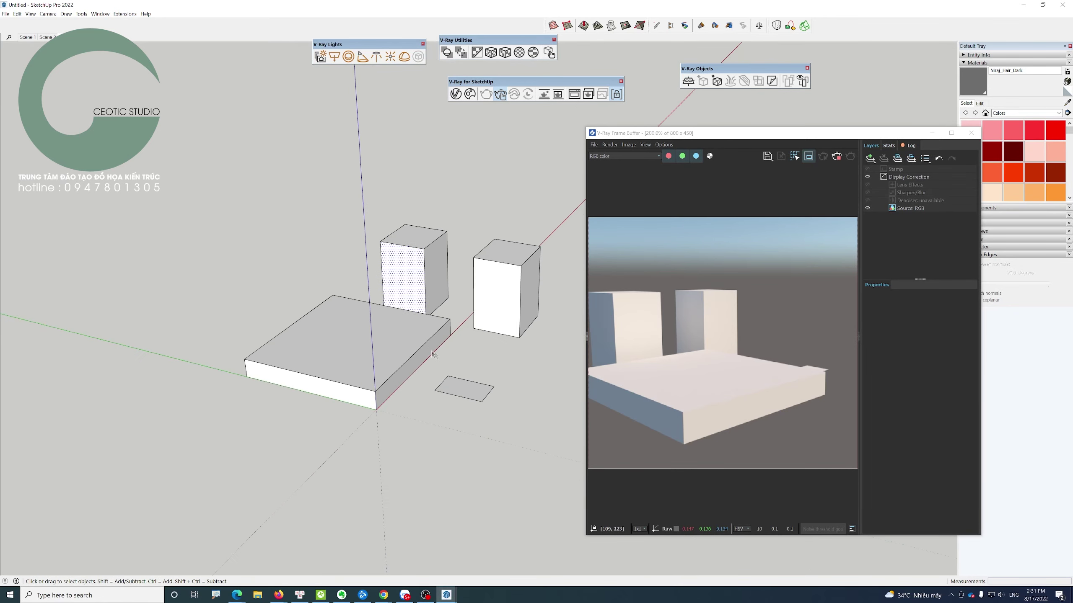
# - Push/Pull the small rectangle up 1317 mm into a third tall box
pyautogui.press('p')
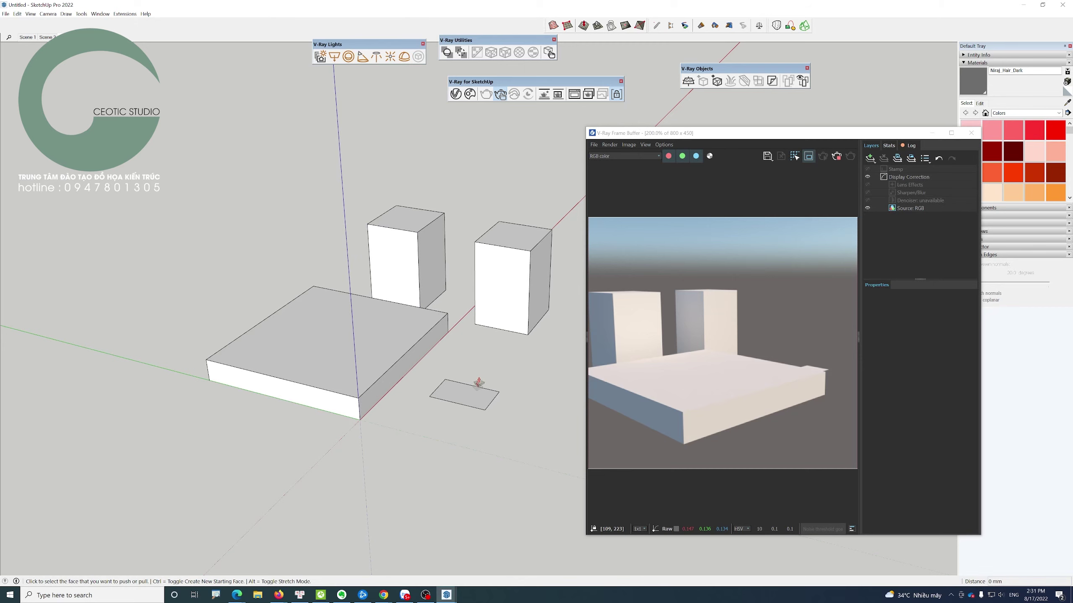
pyautogui.click(486, 310)
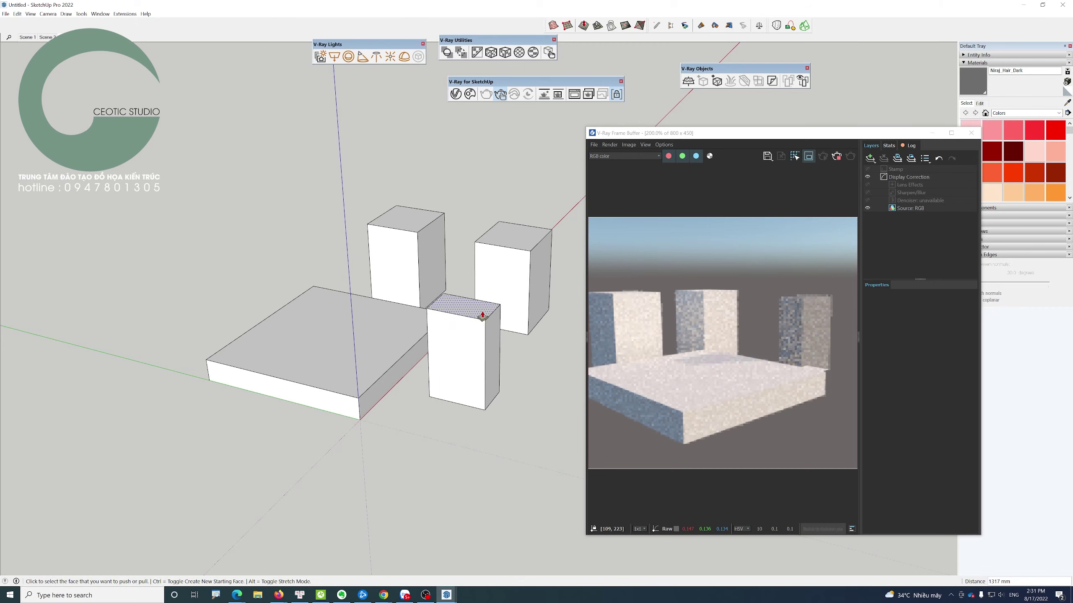
pyautogui.press('space')
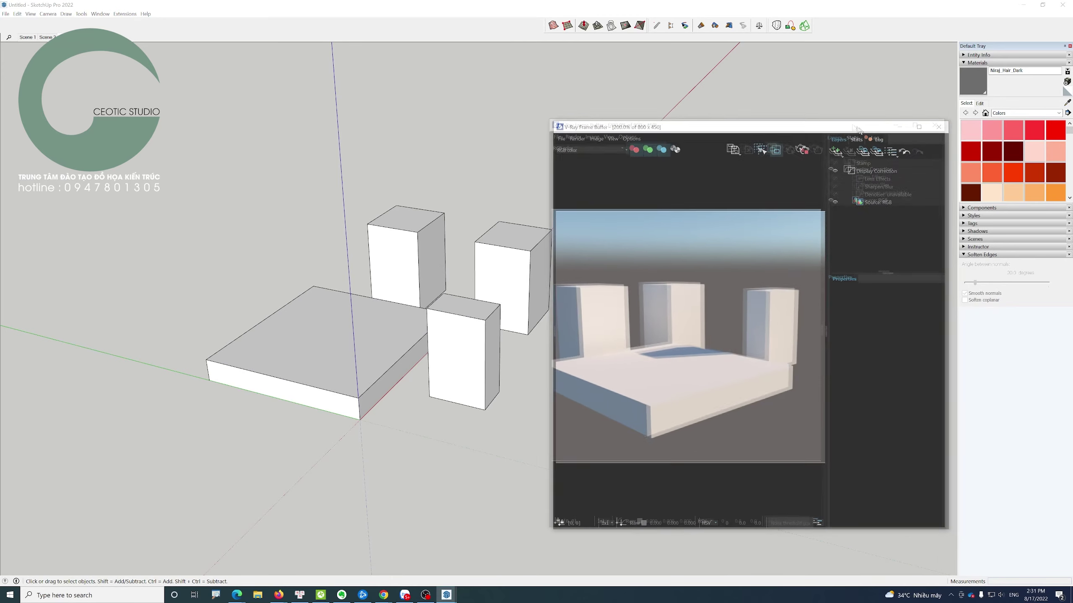
pyautogui.moveTo(913, 135); pyautogui.dragTo(867, 116)
# - Move the sun's Time slider earlier so the render relights the three boxes with new shadows
pyautogui.click(977, 63)
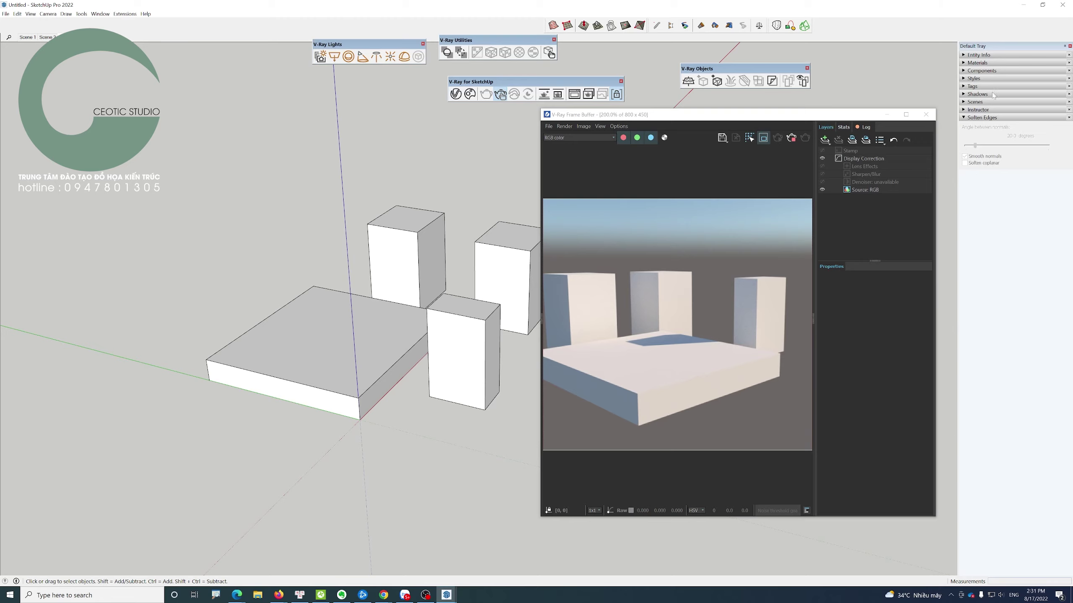
pyautogui.click(991, 94)
pyautogui.moveTo(1018, 119); pyautogui.dragTo(996, 120)
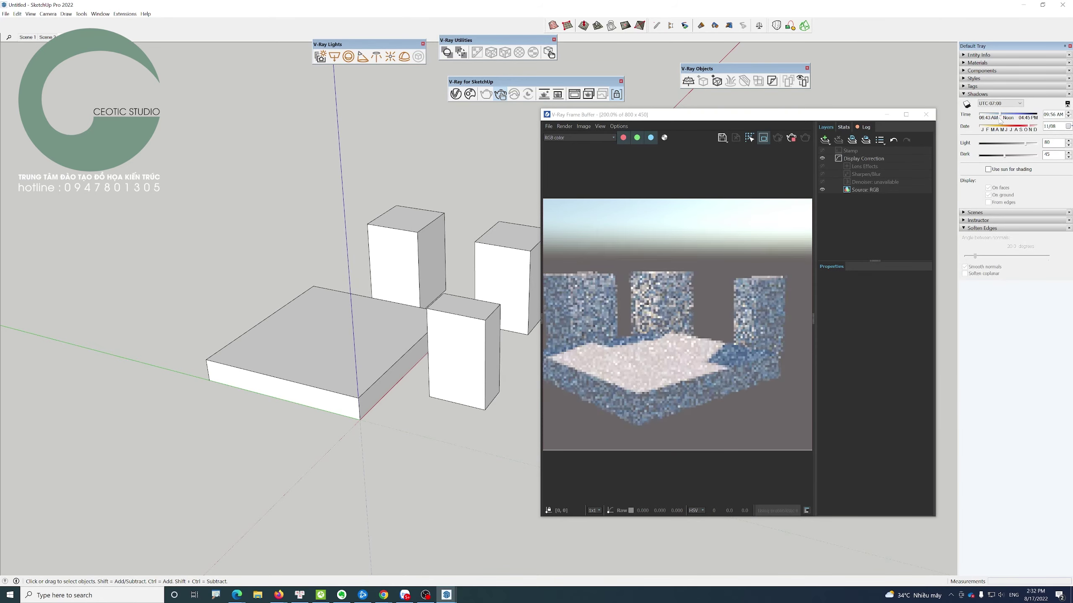
pyautogui.moveTo(422, 372)
pyautogui.mouseDown(button='middle')
pyautogui.moveTo(383, 384)
pyautogui.moveTo(371, 407)
pyautogui.moveTo(443, 335)
pyautogui.moveTo(333, 357)
pyautogui.moveTo(426, 371)
pyautogui.moveTo(400, 316)
pyautogui.moveTo(358, 280)
pyautogui.moveTo(372, 318)
pyautogui.moveTo(508, 141)
pyautogui.mouseUp(button='middle')
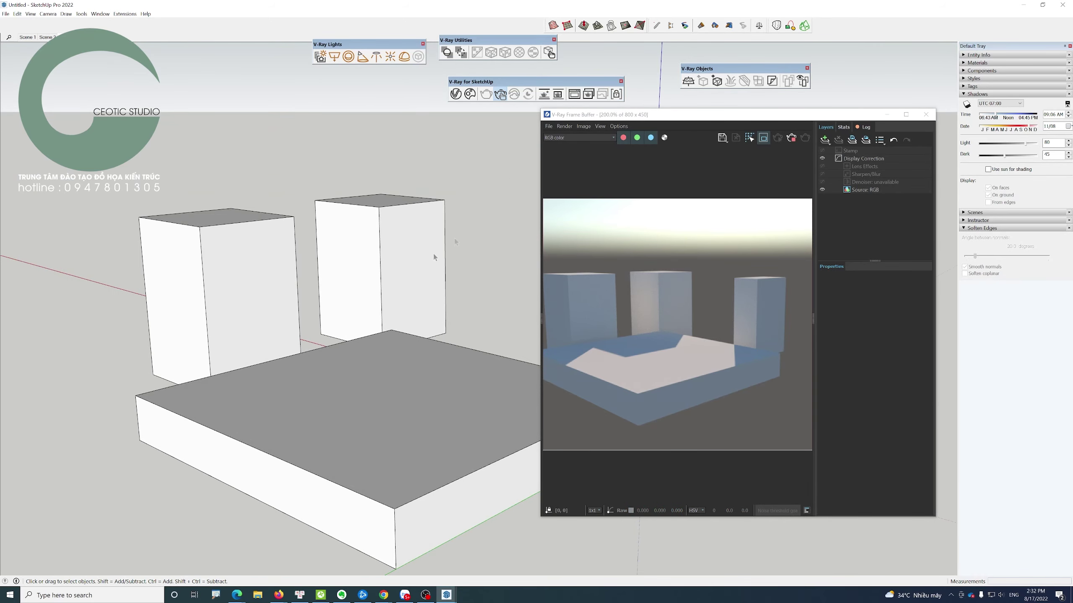
pyautogui.click(792, 139)
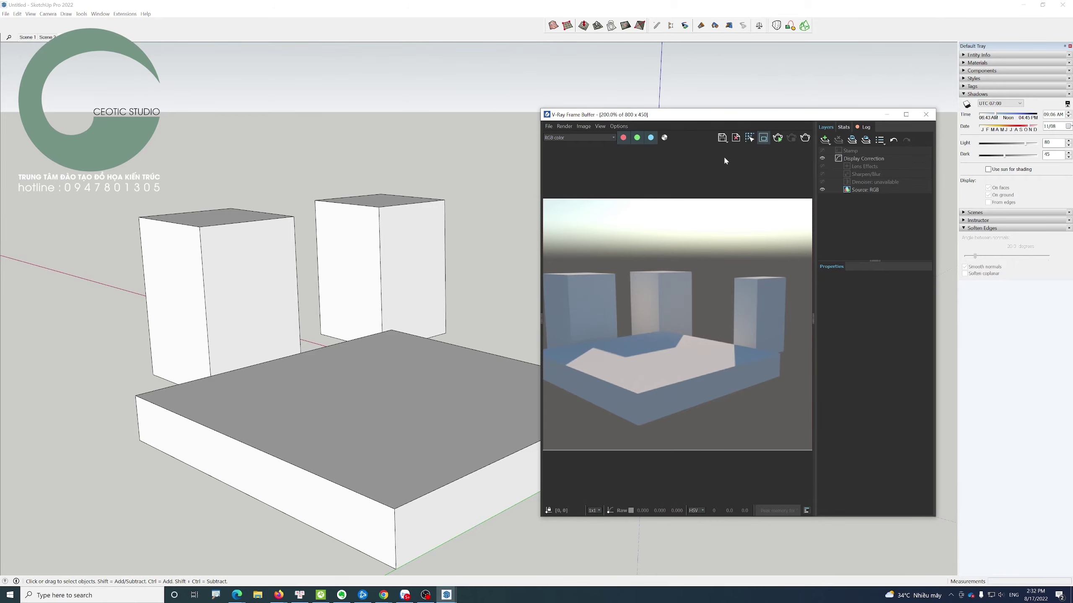
pyautogui.click(473, 177)
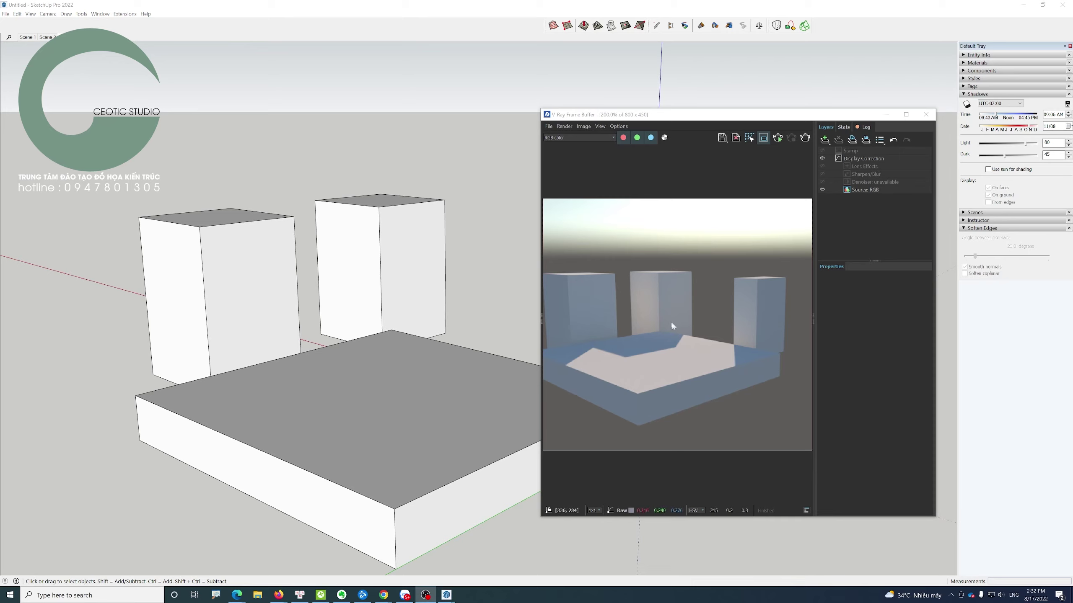
# - Dock the V-Ray Lights toolbar beside the main V-Ray toolbar in the top row
pyautogui.click(529, 279)
pyautogui.moveTo(549, 84); pyautogui.dragTo(370, 76)
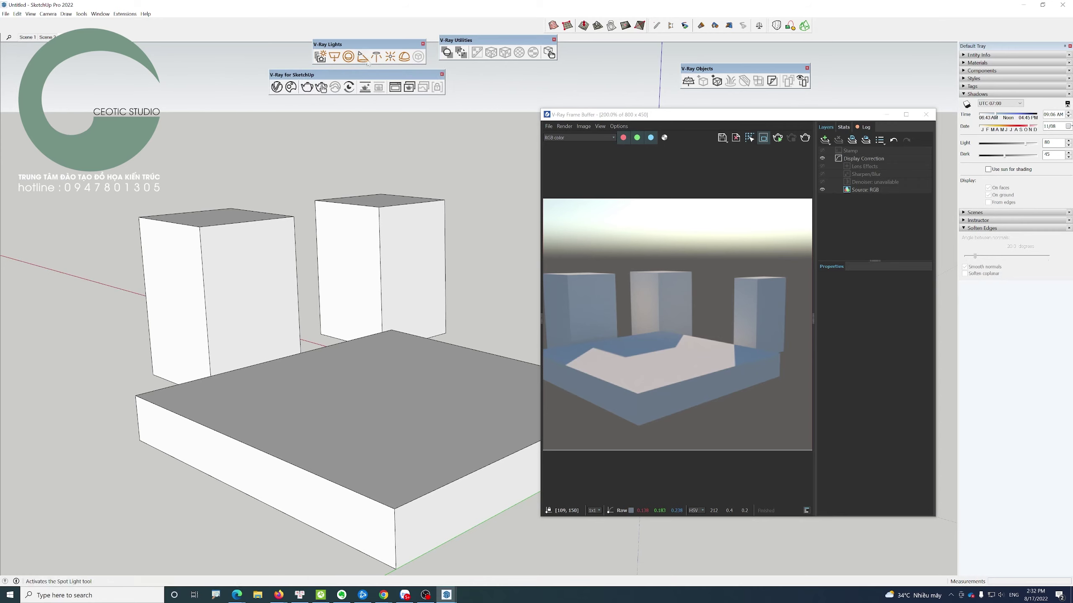
pyautogui.moveTo(374, 44)
pyautogui.mouseDown()
pyautogui.moveTo(534, 73)
pyautogui.moveTo(526, 71)
pyautogui.mouseUp()
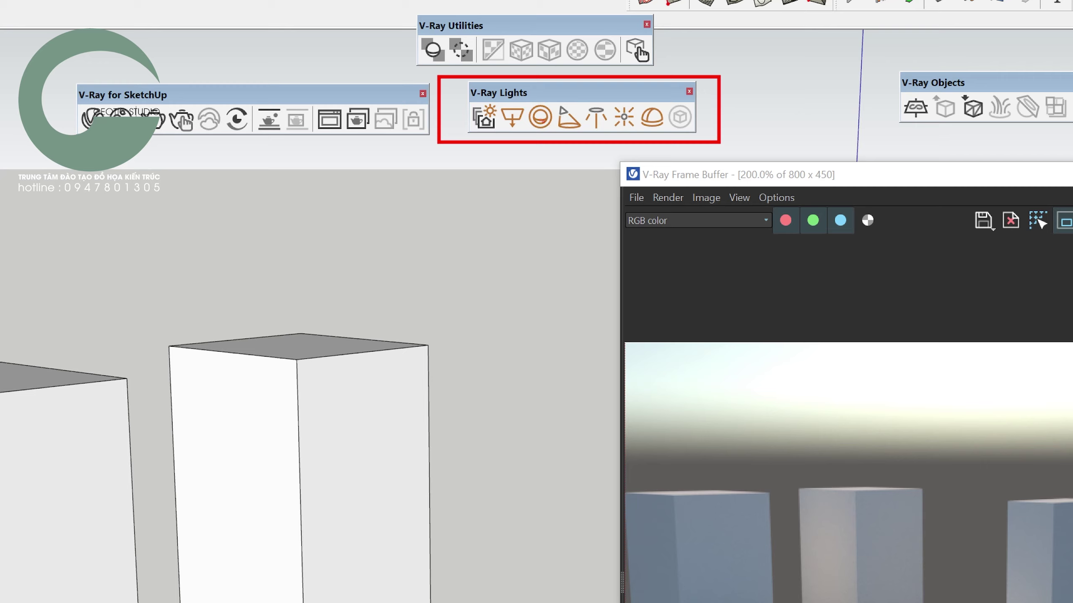
pyautogui.moveTo(451, 250)
pyautogui.mouseDown()
pyautogui.moveTo(538, 162)
pyautogui.moveTo(539, 200)
pyautogui.mouseUp()
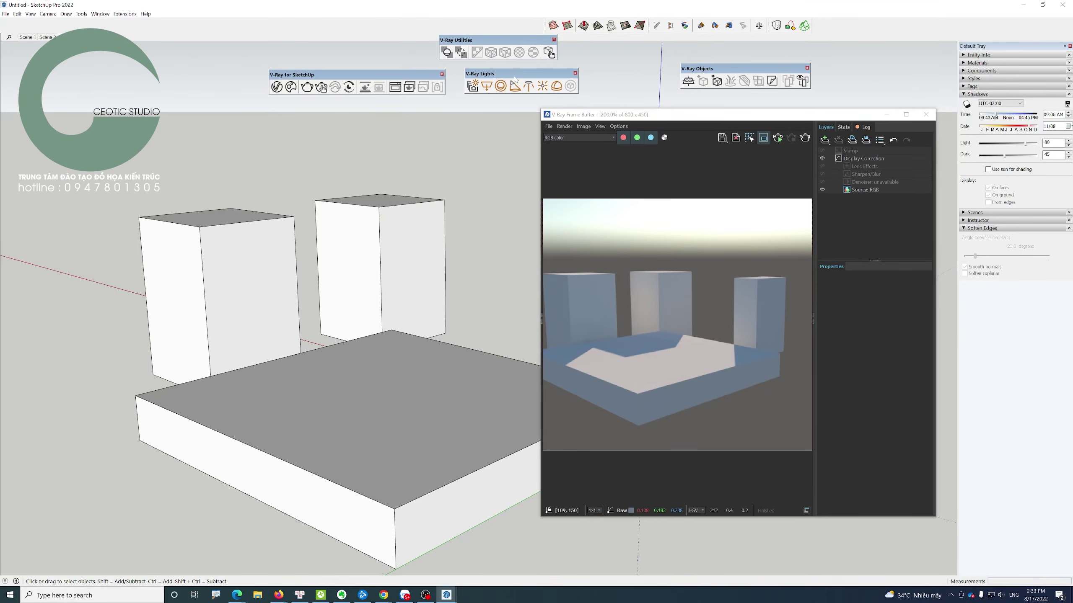
pyautogui.moveTo(486, 70); pyautogui.dragTo(399, 24)
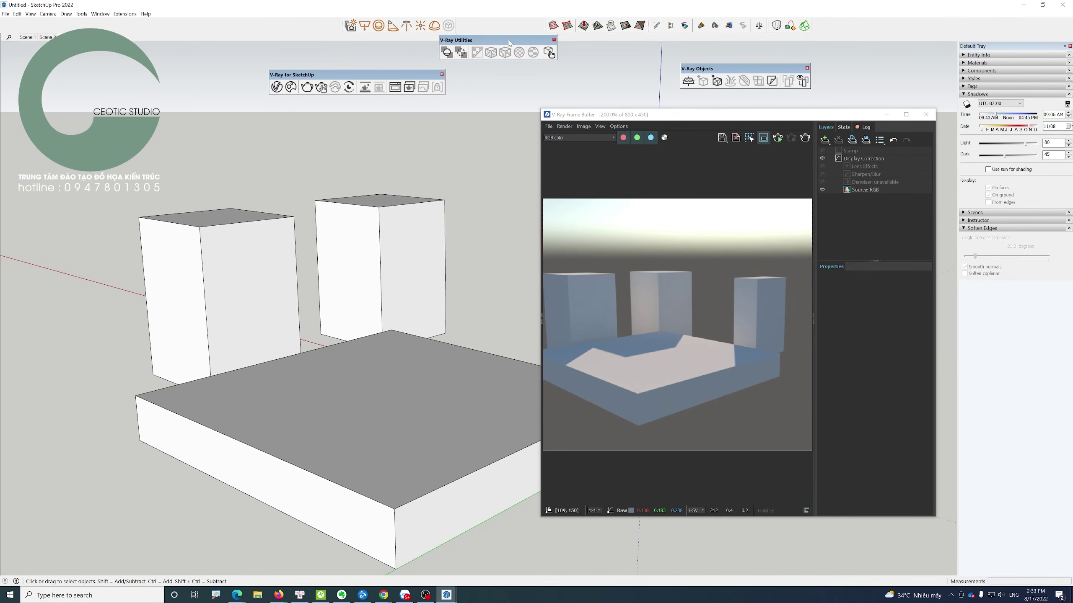
# - Dock the main V-Ray toolbar in the top row and rearrange the utilities and object toolbars
pyautogui.moveTo(469, 39); pyautogui.dragTo(505, 70)
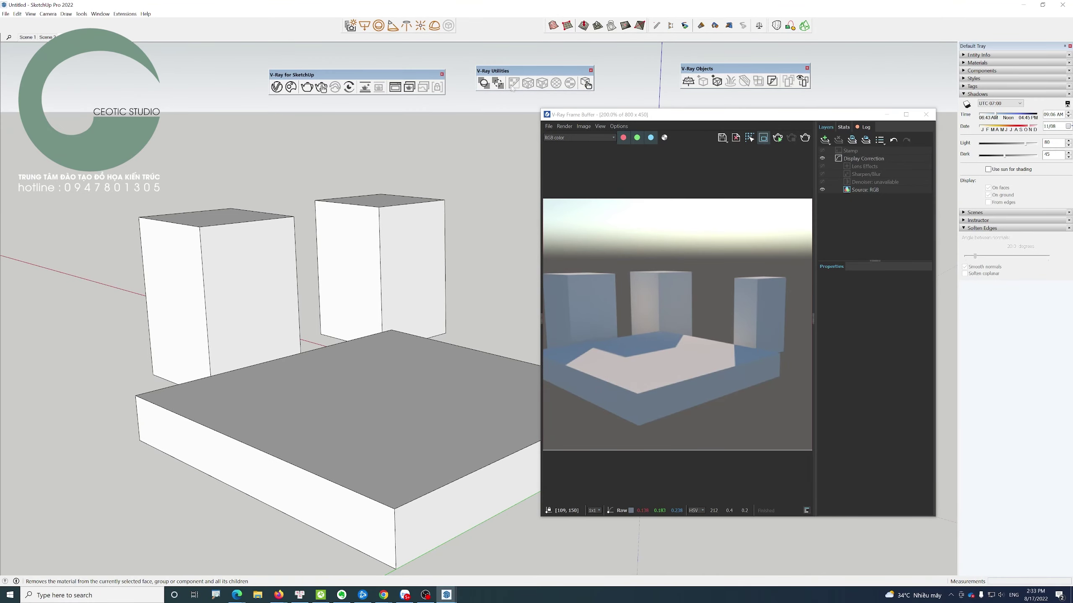
pyautogui.moveTo(525, 60); pyautogui.dragTo(507, 53)
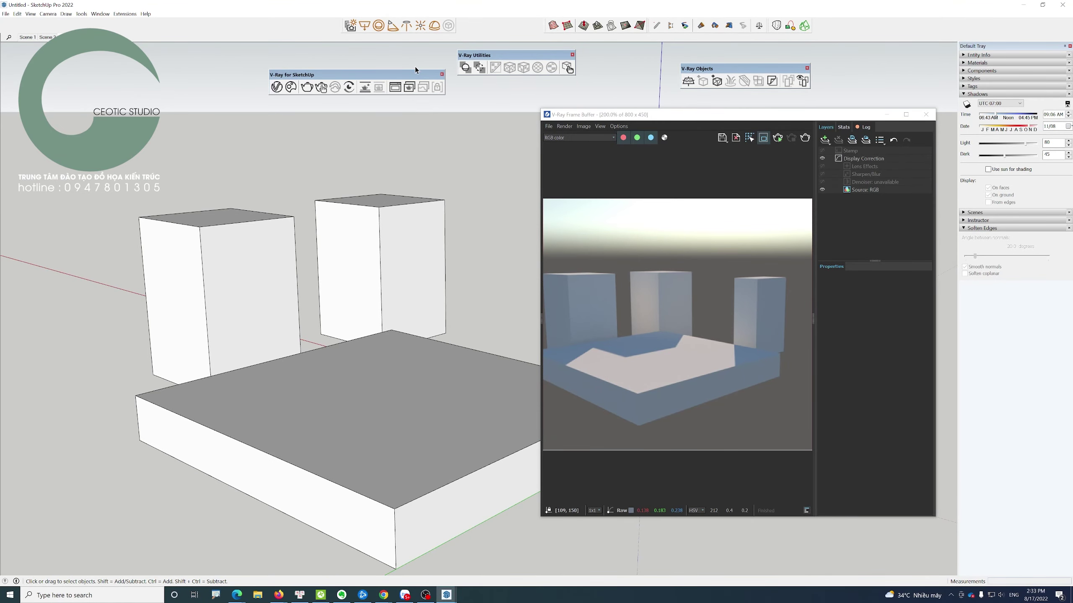
pyautogui.moveTo(424, 74)
pyautogui.mouseDown()
pyautogui.moveTo(334, 47)
pyautogui.moveTo(318, 26)
pyautogui.mouseUp()
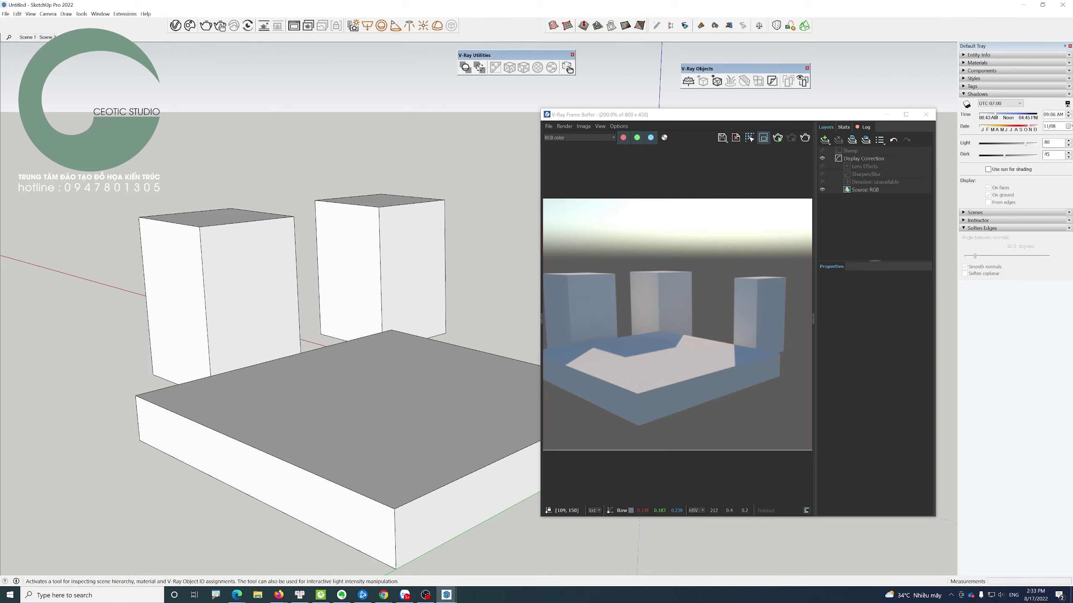
pyautogui.moveTo(677, 120); pyautogui.dragTo(782, 142)
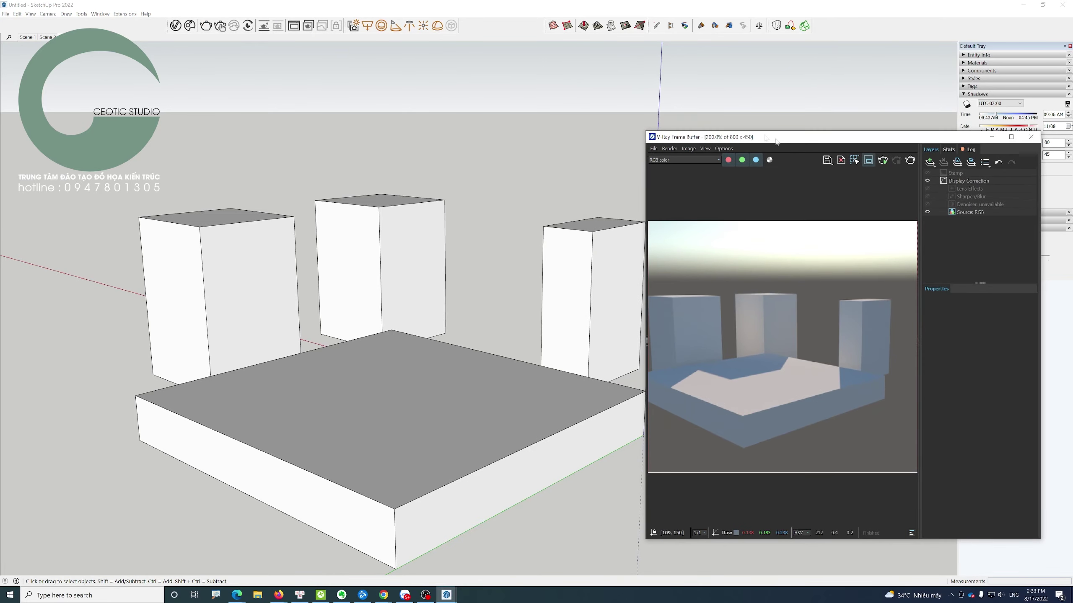
pyautogui.moveTo(540, 59); pyautogui.dragTo(530, 56)
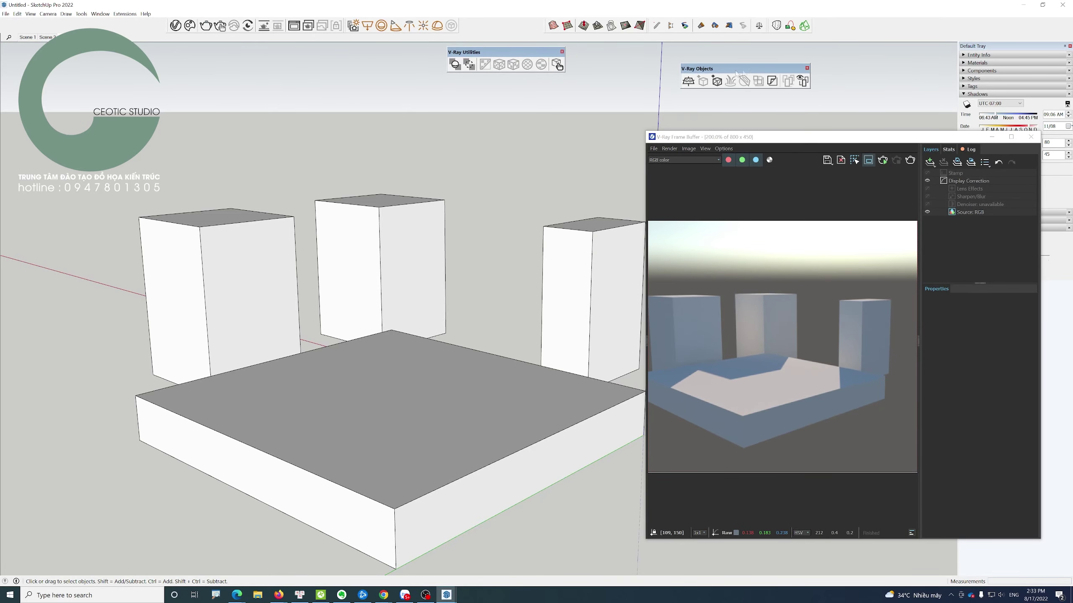
pyautogui.moveTo(745, 71); pyautogui.dragTo(465, 106)
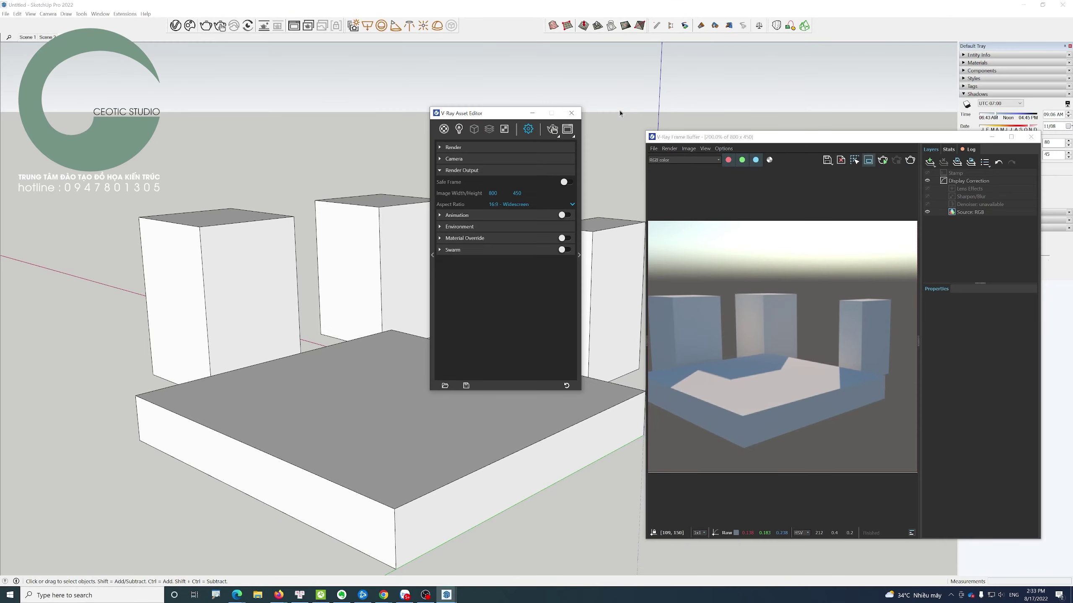
# - Place the V-Ray object toolbar under the utilities and close the Asset Editor
pyautogui.click(620, 113)
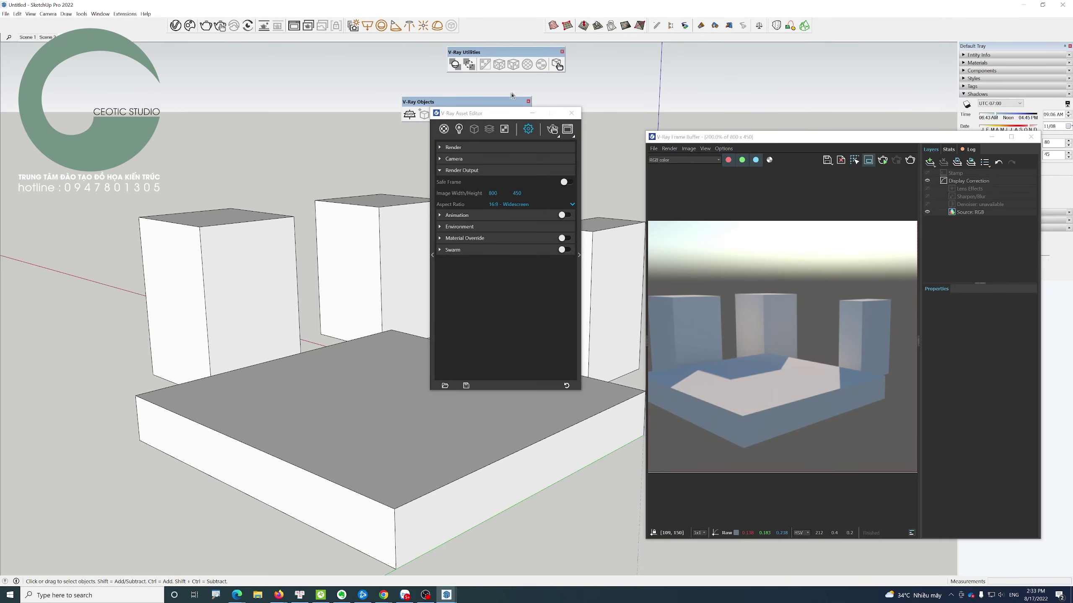
pyautogui.moveTo(483, 103); pyautogui.dragTo(515, 86)
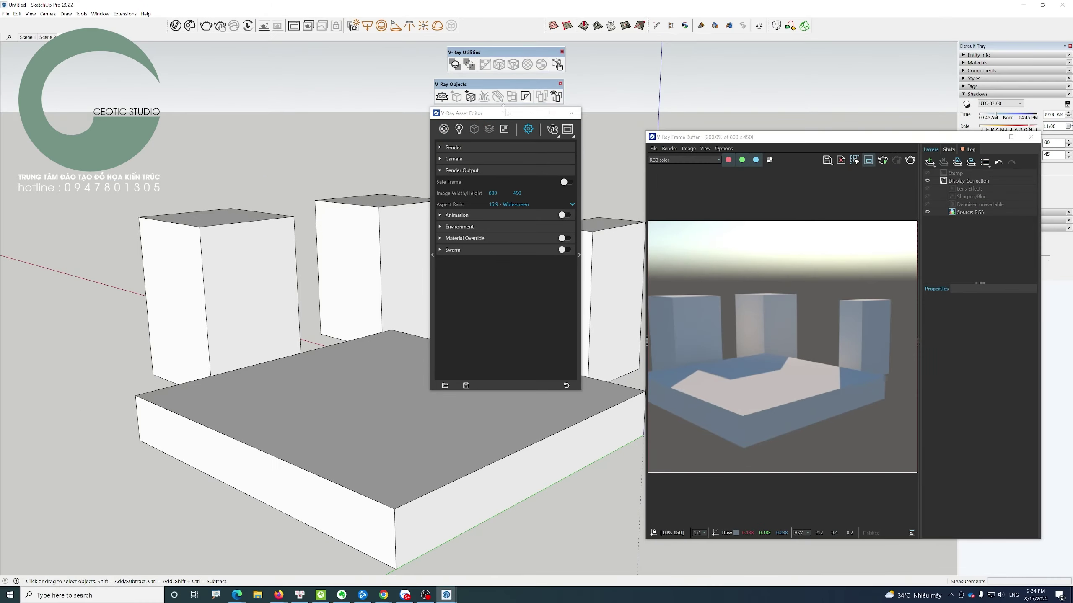
pyautogui.moveTo(497, 117); pyautogui.dragTo(332, 119)
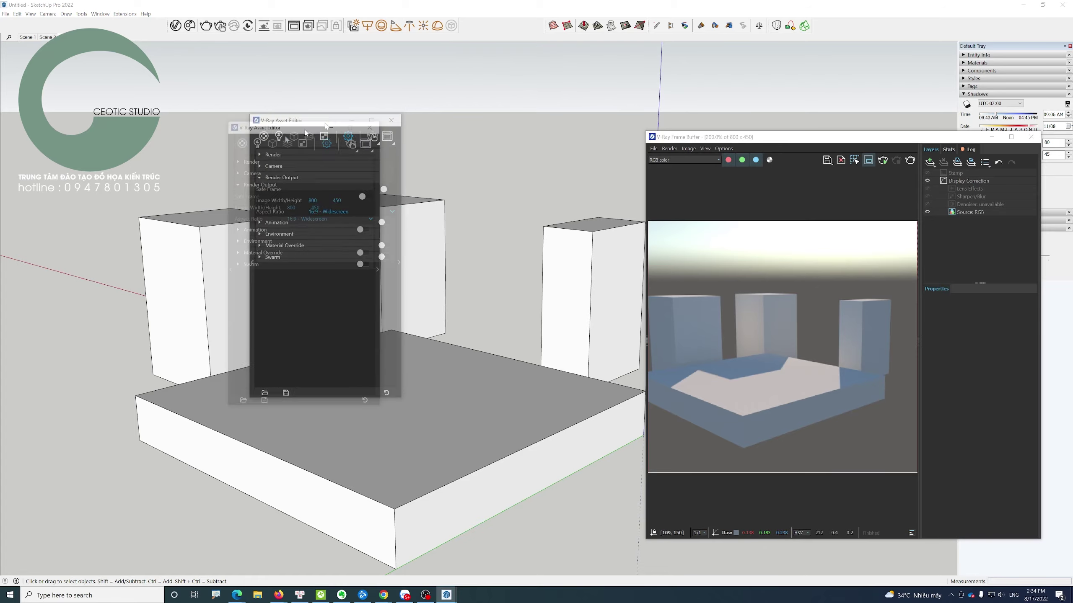
pyautogui.moveTo(325, 126)
pyautogui.mouseDown()
pyautogui.moveTo(470, 249)
pyautogui.moveTo(769, 226)
pyautogui.moveTo(786, 195)
pyautogui.mouseUp()
pyautogui.click(851, 186)
# - Render the three boxes on the platform, then clear the selection and orbit away
pyautogui.click(435, 233)
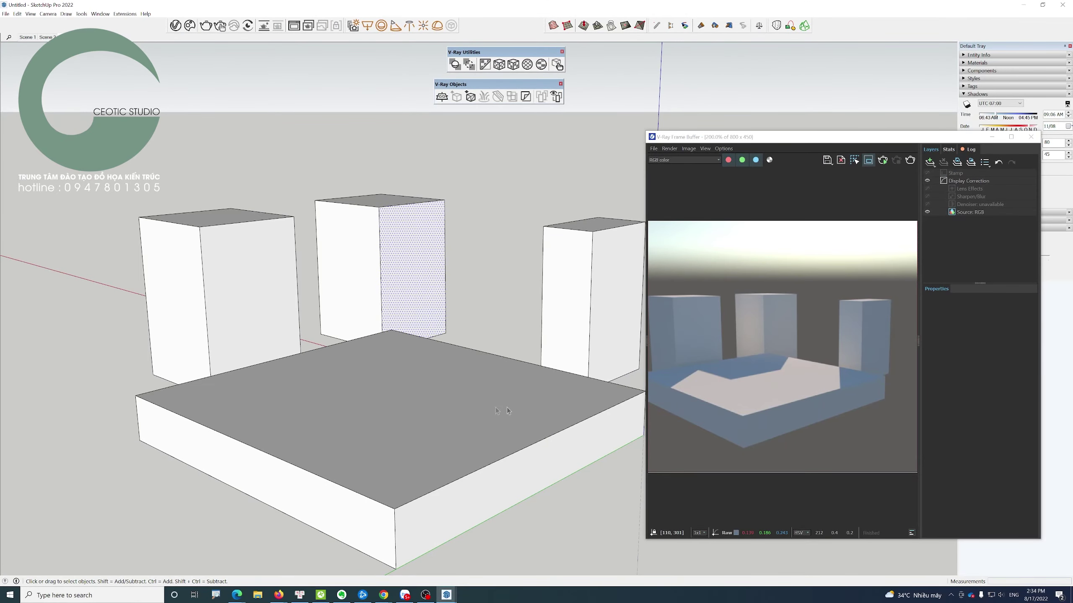
pyautogui.scroll(-2, 472, 364)
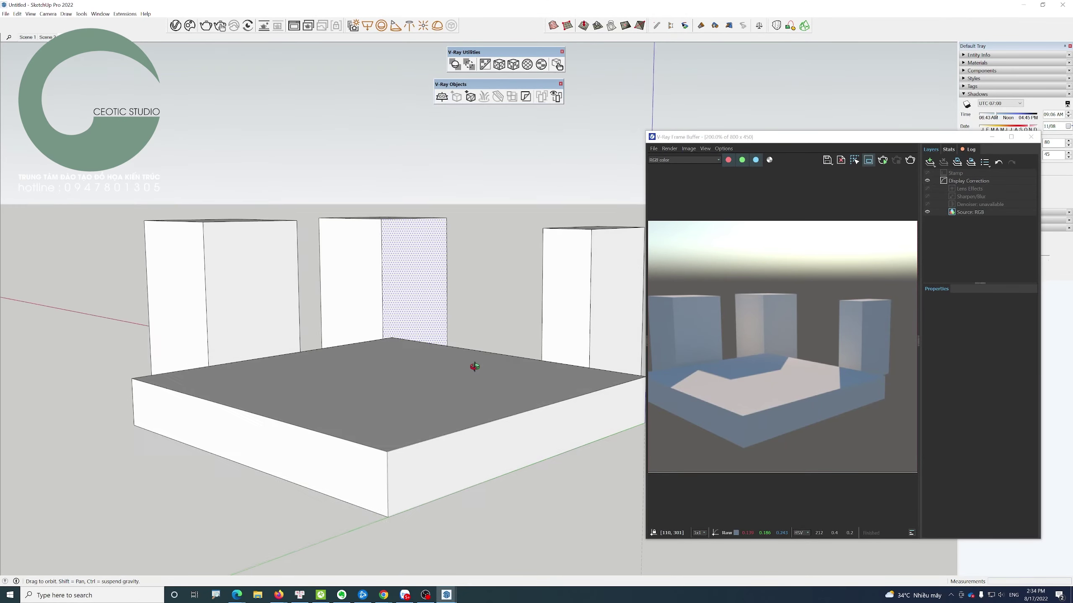
pyautogui.scroll(-1, 496, 344)
pyautogui.click(910, 159)
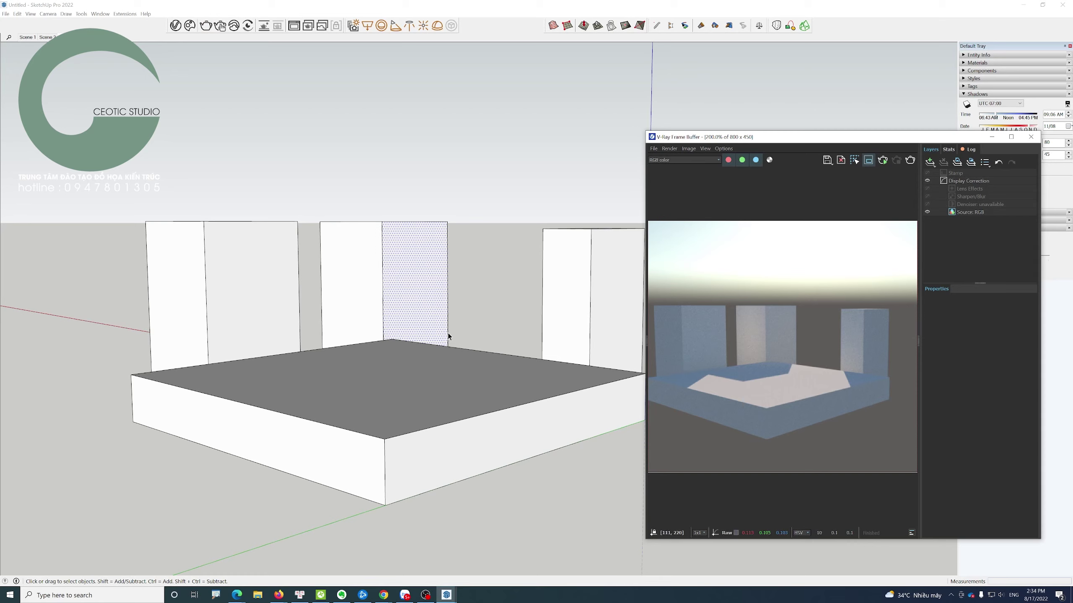
pyautogui.click(493, 316)
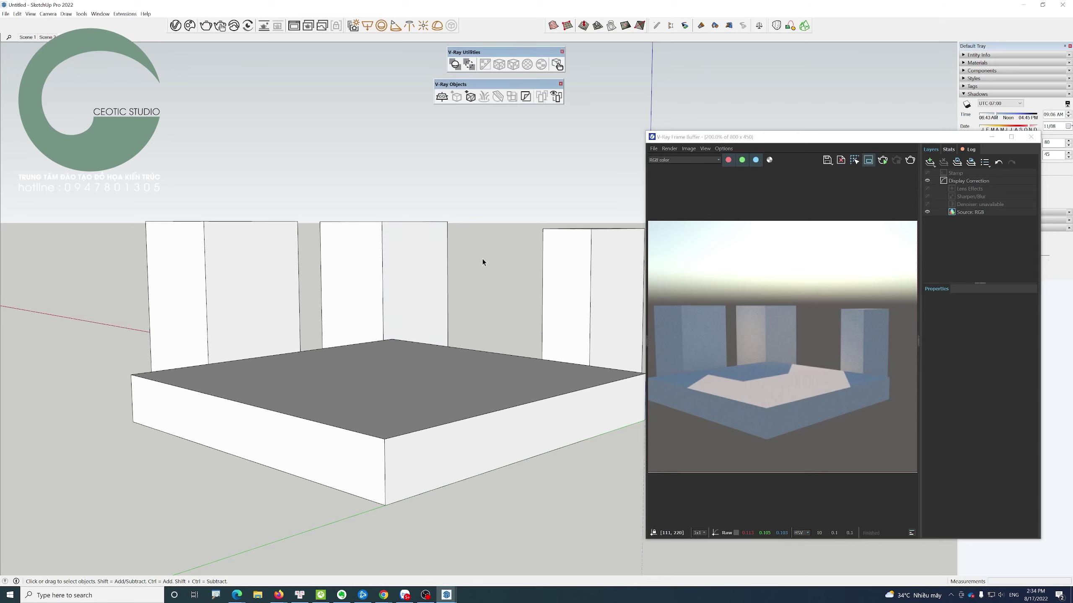
pyautogui.scroll(-4, 483, 258)
pyautogui.moveTo(483, 258); pyautogui.dragTo(343, 437, button='middle')
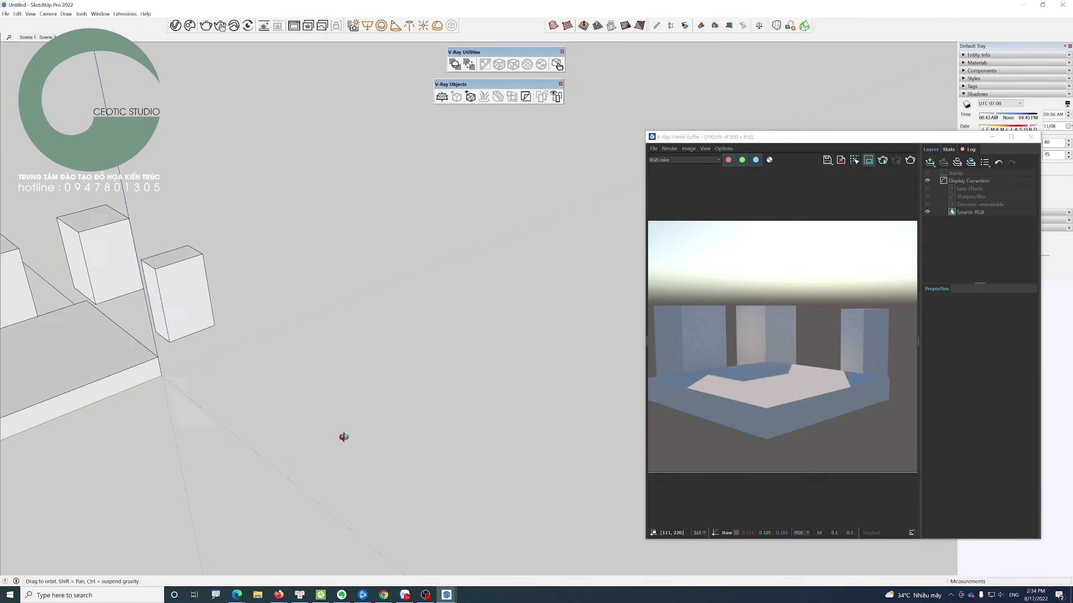
# - Draw a floor rectangle and Push/Pull it into a tall box
pyautogui.scroll(-5, 343, 437)
pyautogui.press('r')
pyautogui.click(348, 356)
pyautogui.scroll(-2, 543, 383)
pyautogui.scroll(2, 472, 371)
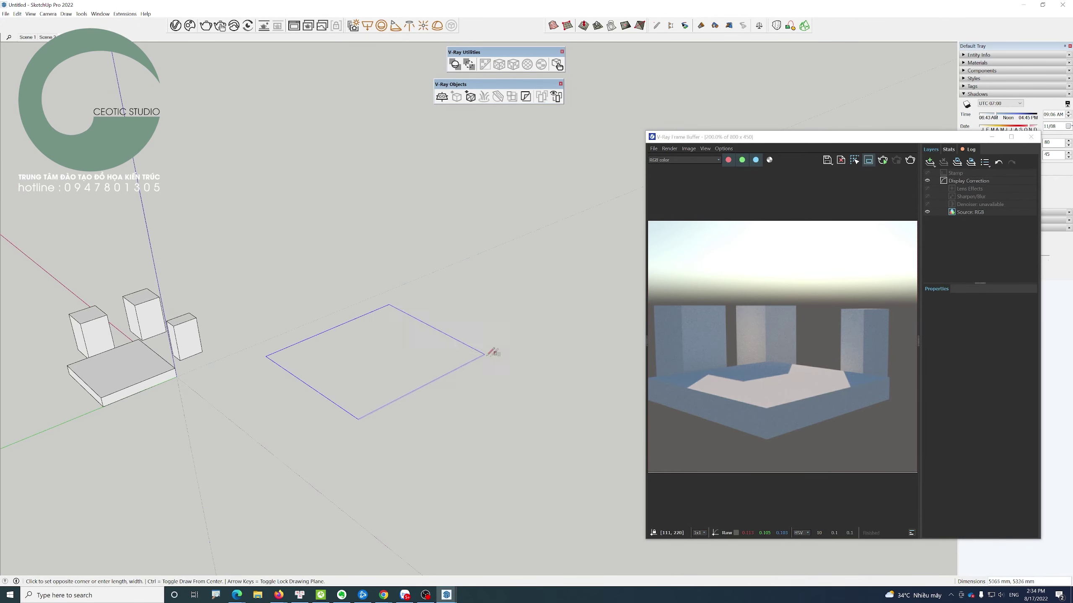
pyautogui.click(486, 355)
pyautogui.press('p')
pyautogui.moveTo(422, 360); pyautogui.dragTo(438, 290)
pyautogui.moveTo(438, 290)
pyautogui.mouseDown(button='middle')
pyautogui.moveTo(418, 367)
pyautogui.moveTo(359, 402)
pyautogui.mouseUp(button='middle')
# - Cut a wide window into the side wall by pushing in a rectangle and deleting its face
pyautogui.press('r')
pyautogui.click(232, 383)
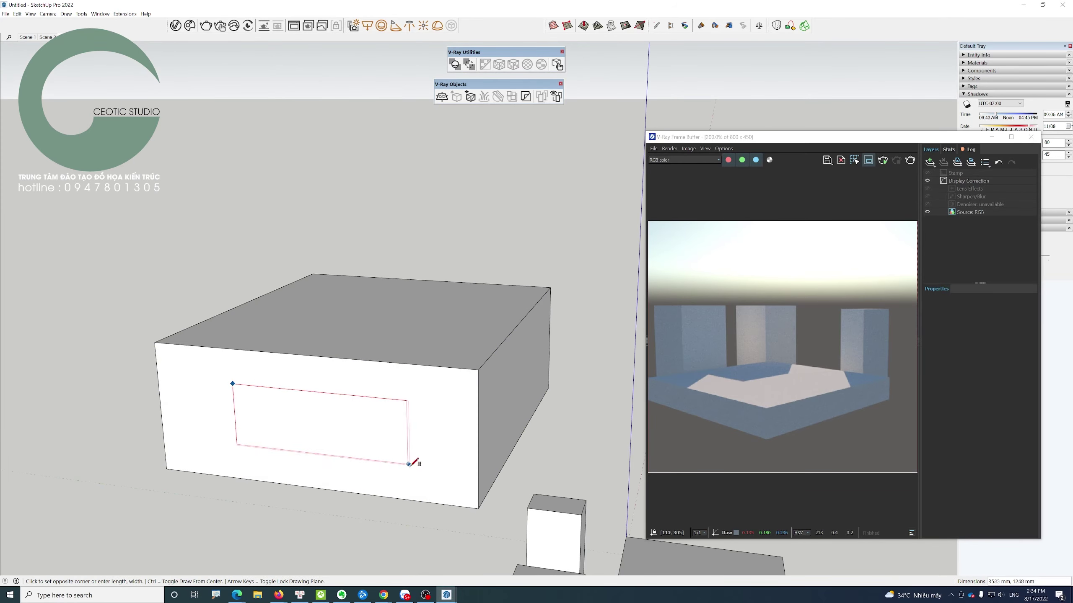
pyautogui.click(408, 463)
pyautogui.press('p')
pyautogui.moveTo(371, 455); pyautogui.dragTo(359, 459)
pyautogui.press('space')
pyautogui.click(347, 453)
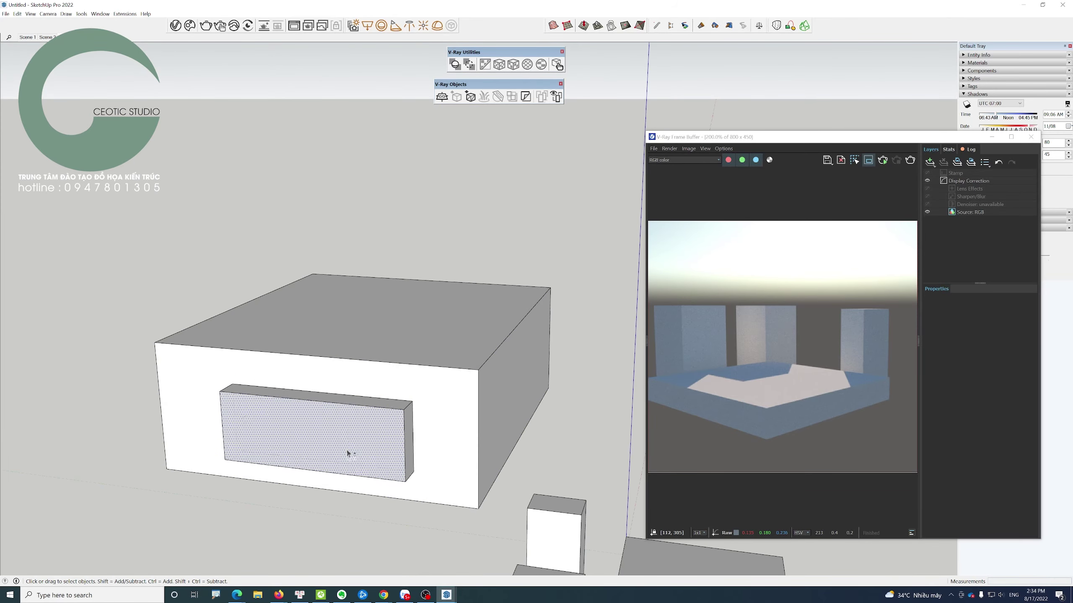
pyautogui.press('Delete')
pyautogui.moveTo(347, 453); pyautogui.dragTo(376, 425, button='middle')
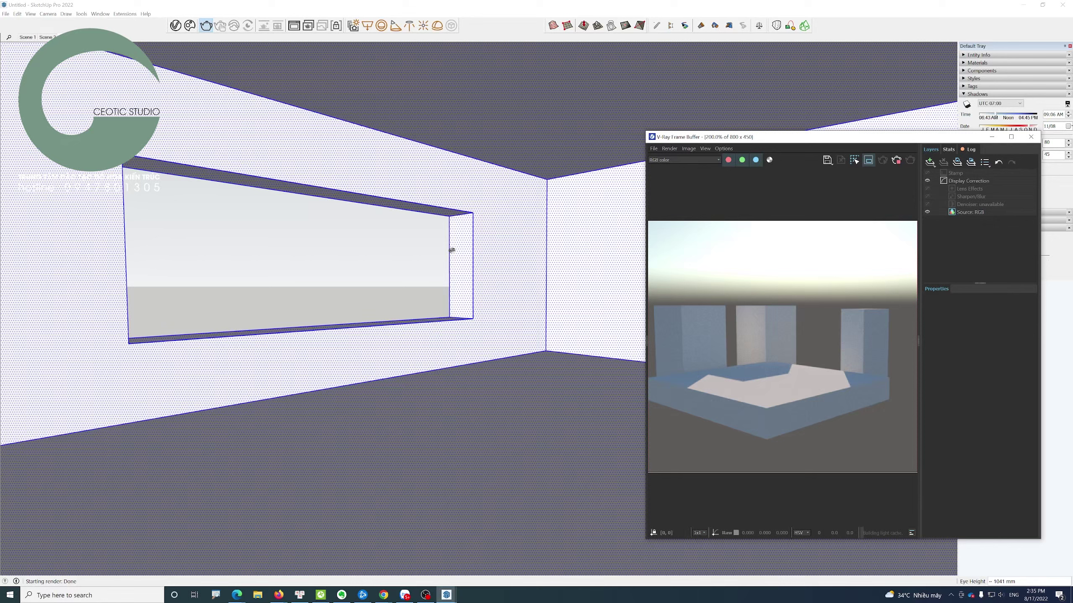
# - Position the camera inside the room and render the interior
pyautogui.click(882, 159)
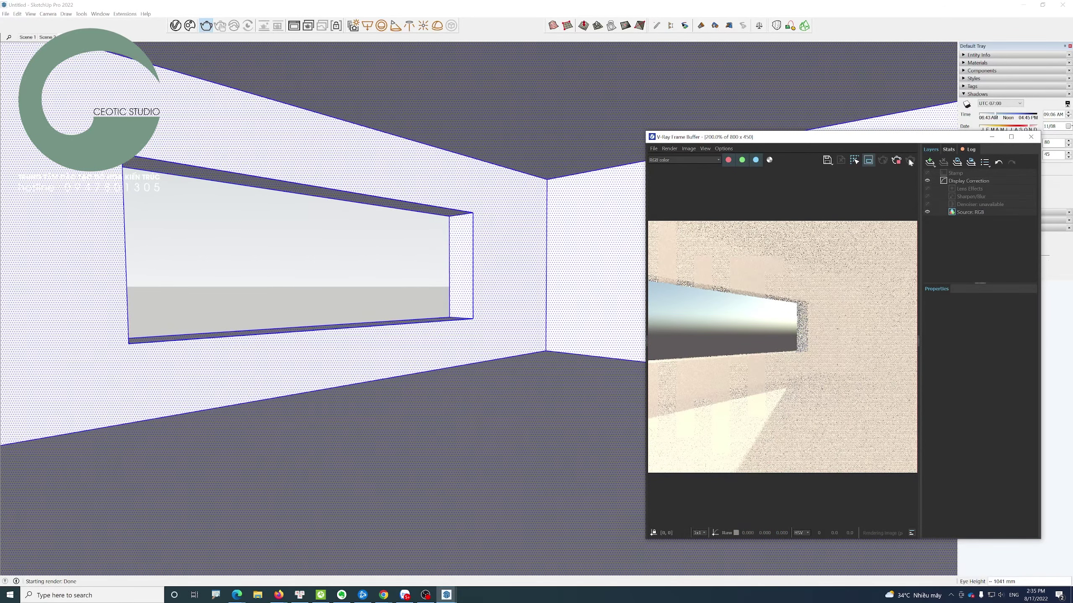
pyautogui.moveTo(947, 140); pyautogui.dragTo(816, 167)
pyautogui.click(305, 238)
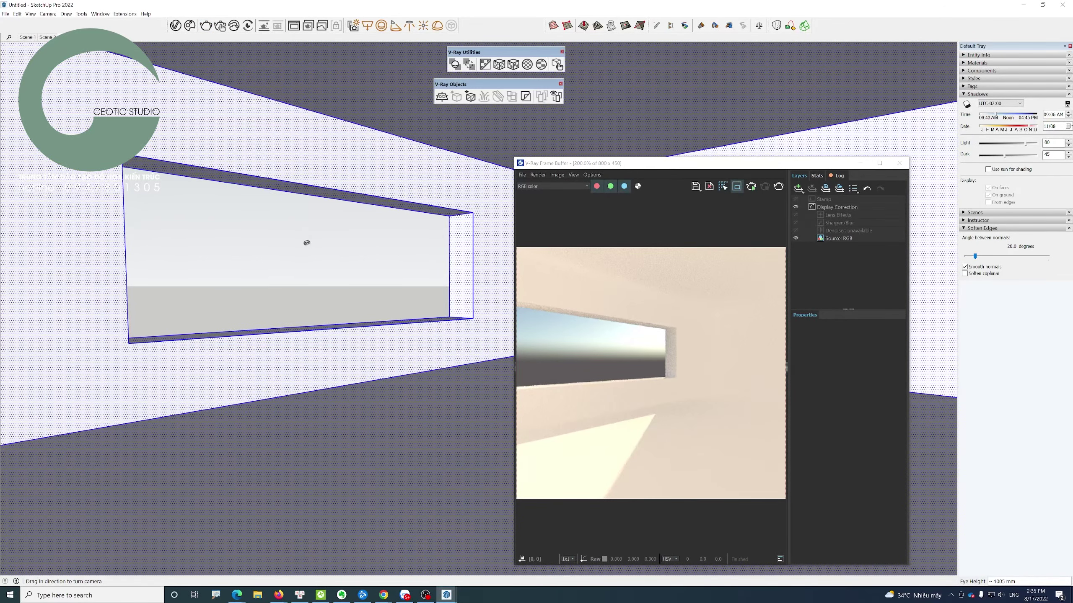
# - Paint the room's wall, floor and window reveal with the grey Color M04 material
pyautogui.click(1018, 93)
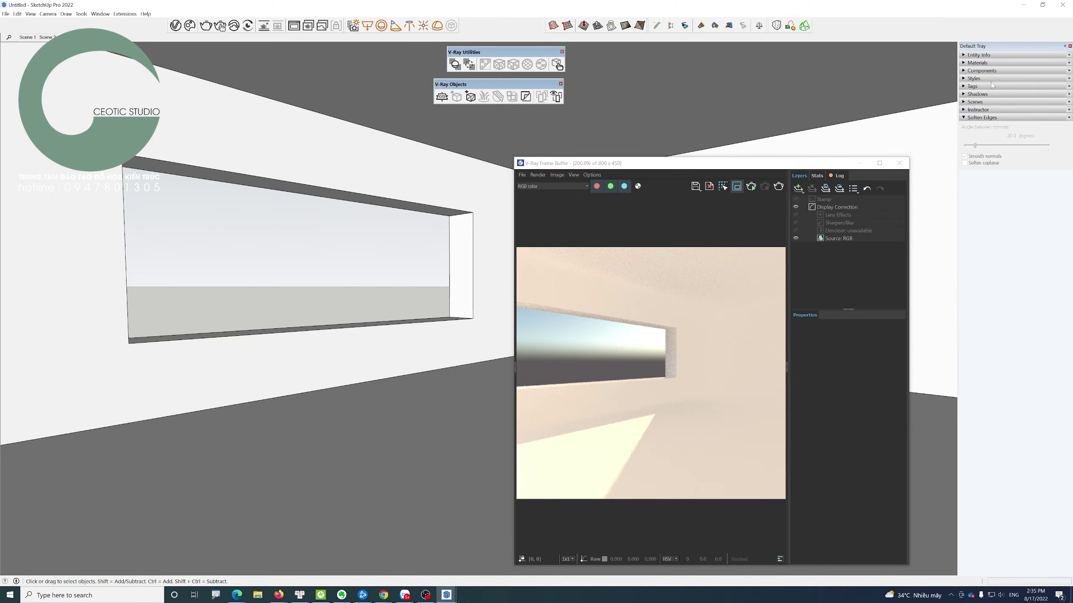
pyautogui.press('b')
pyautogui.scroll(-3, 1044, 173)
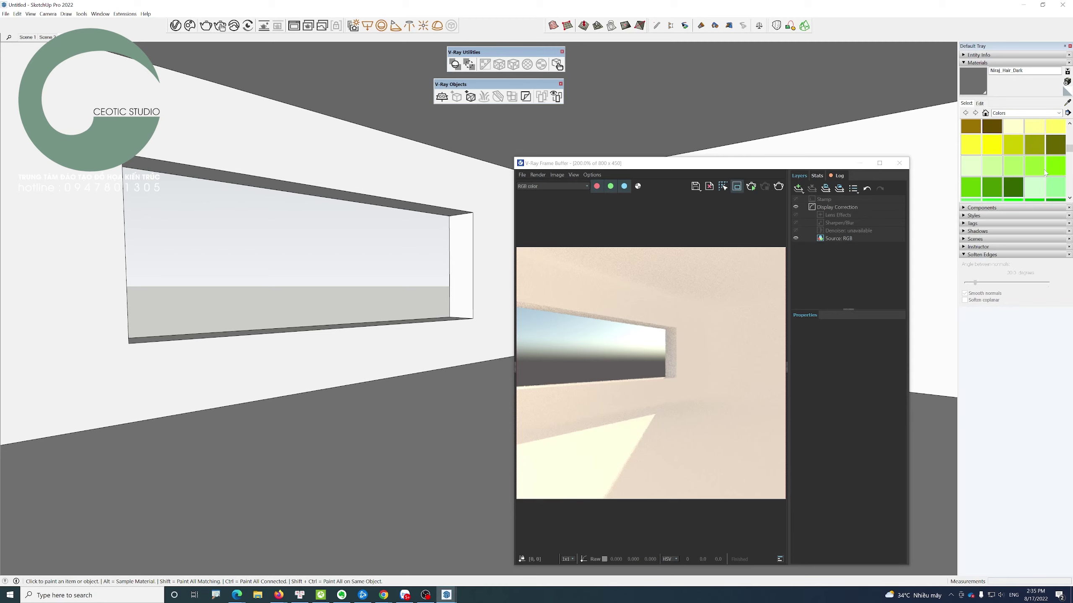
pyautogui.scroll(-5, 1044, 173)
pyautogui.click(971, 152)
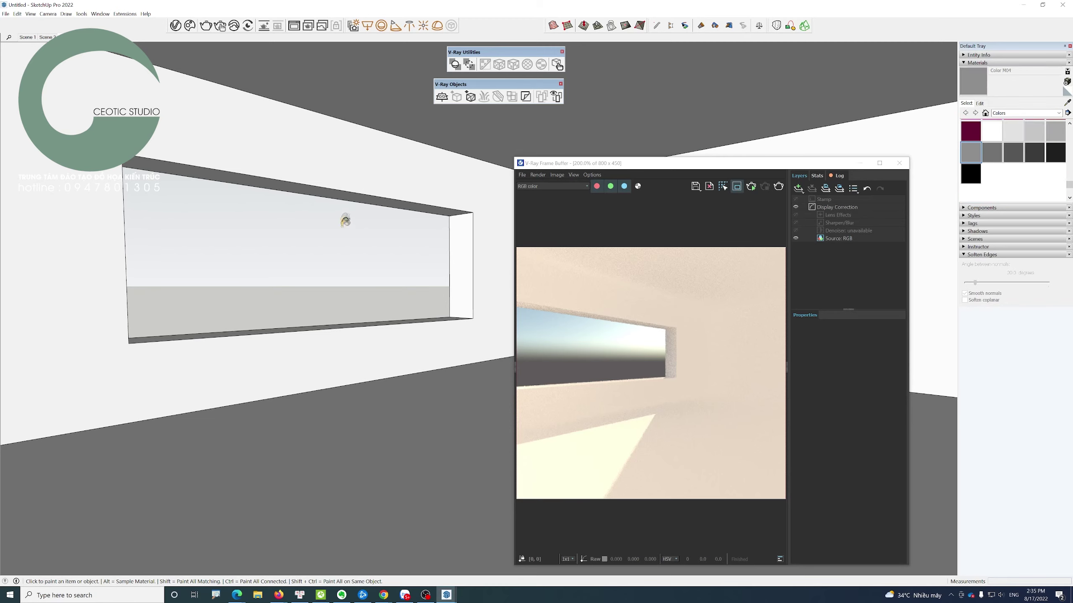
pyautogui.click(374, 177)
pyautogui.keyDown('shift'); pyautogui.click(755, 119); pyautogui.keyUp('shift')
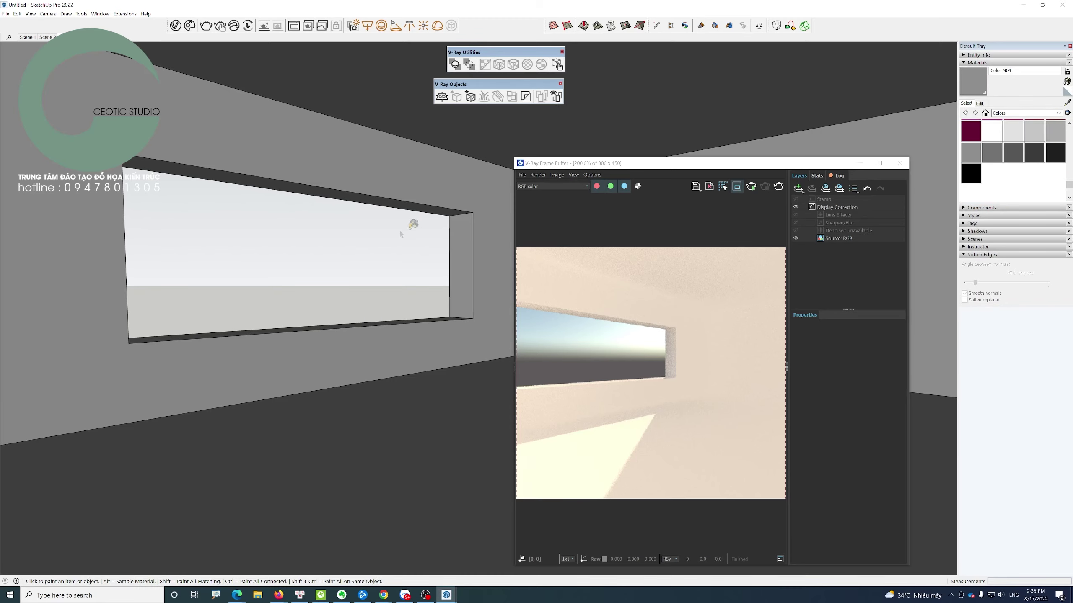
pyautogui.press('space')
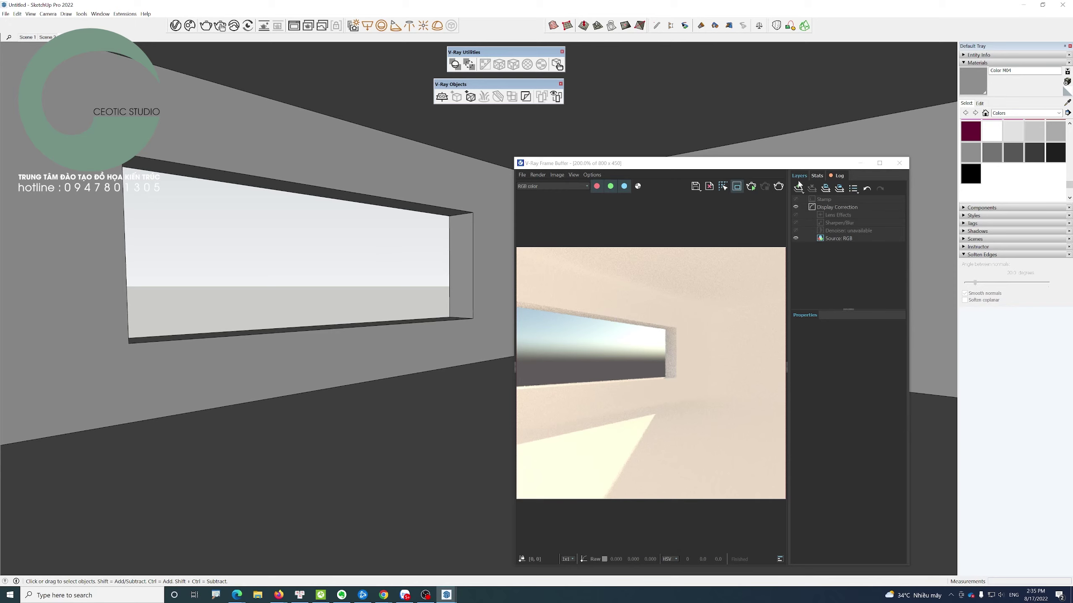
pyautogui.click(798, 188)
# - Add a Filmic tonemap layer in the frame buffer and start a fresh room render
pyautogui.click(815, 267)
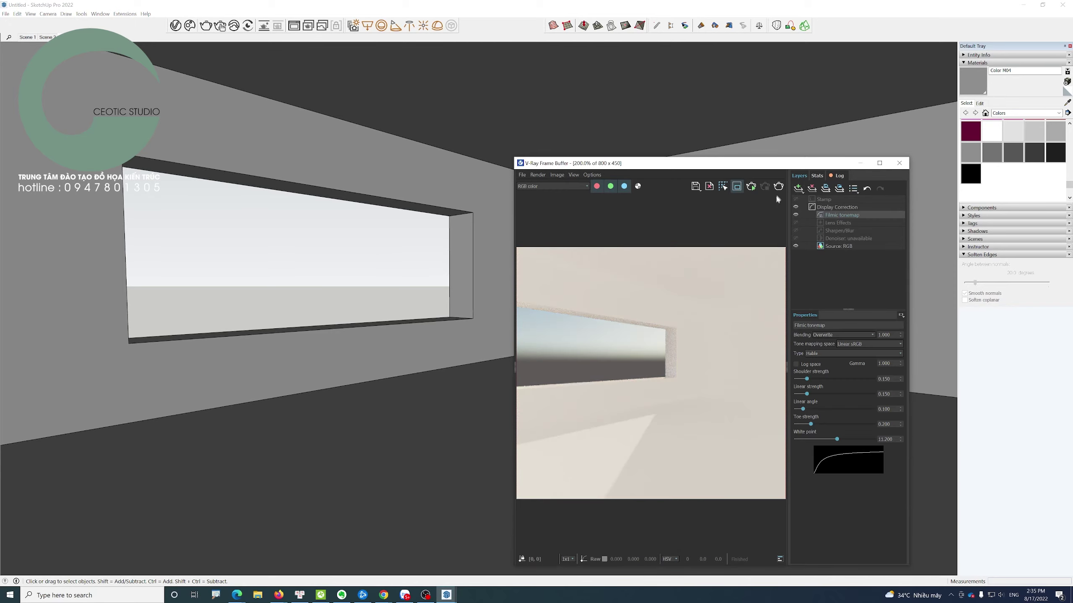
pyautogui.click(778, 187)
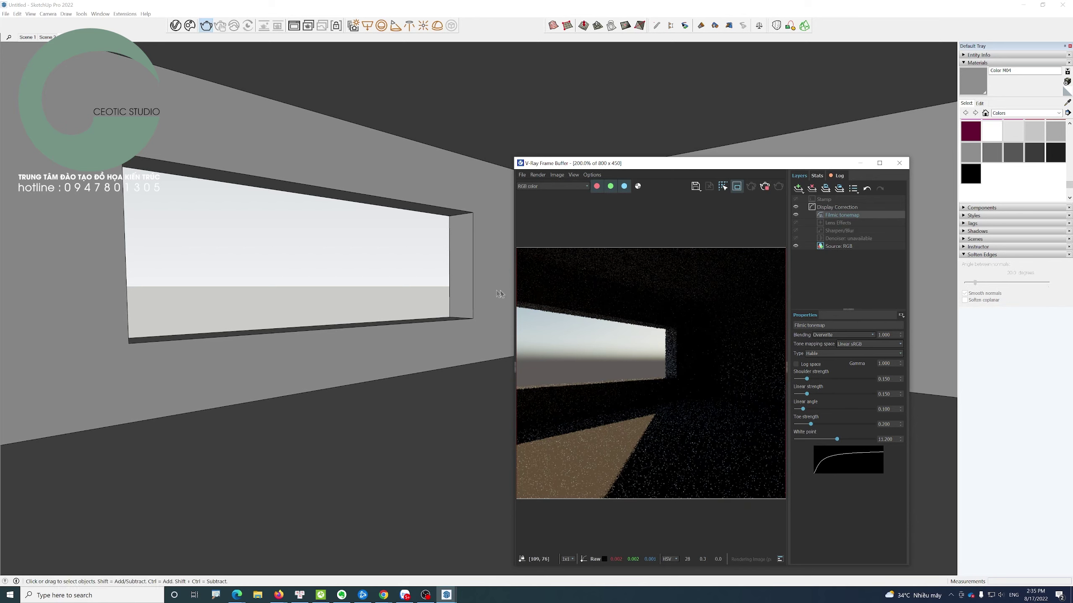
pyautogui.click(799, 188)
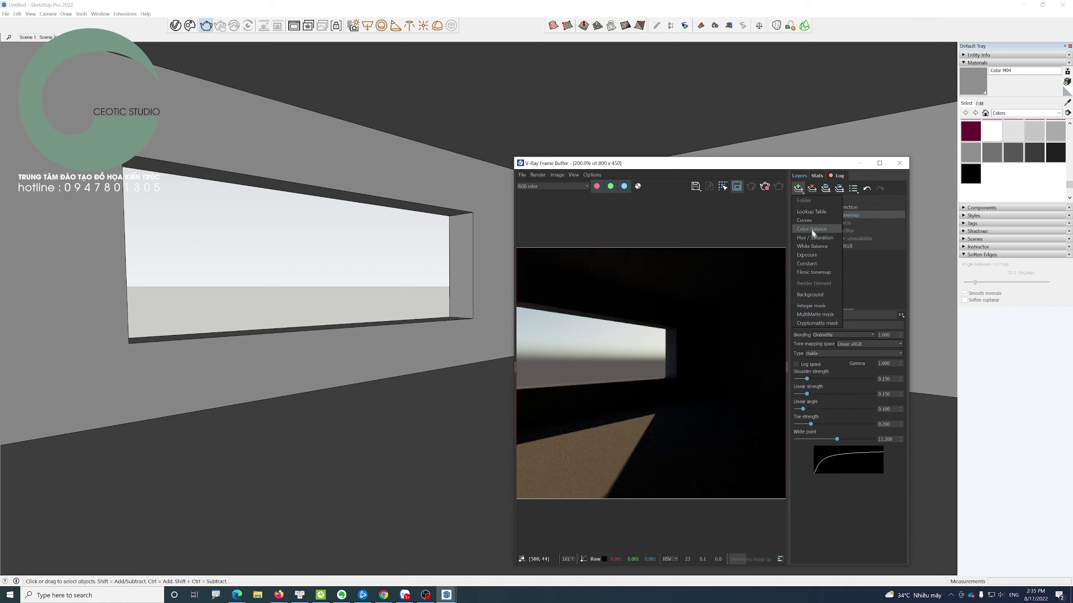
pyautogui.click(880, 250)
pyautogui.click(861, 223)
# - Add an Exposure layer below Filmic tonemap and raise its exposure
pyautogui.click(798, 187)
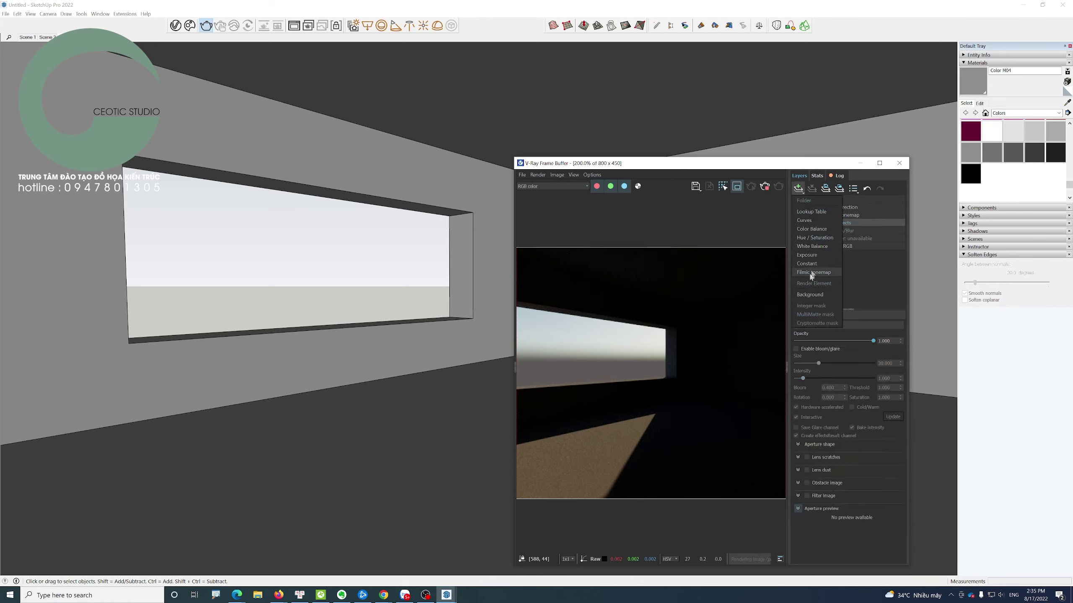
pyautogui.click(807, 255)
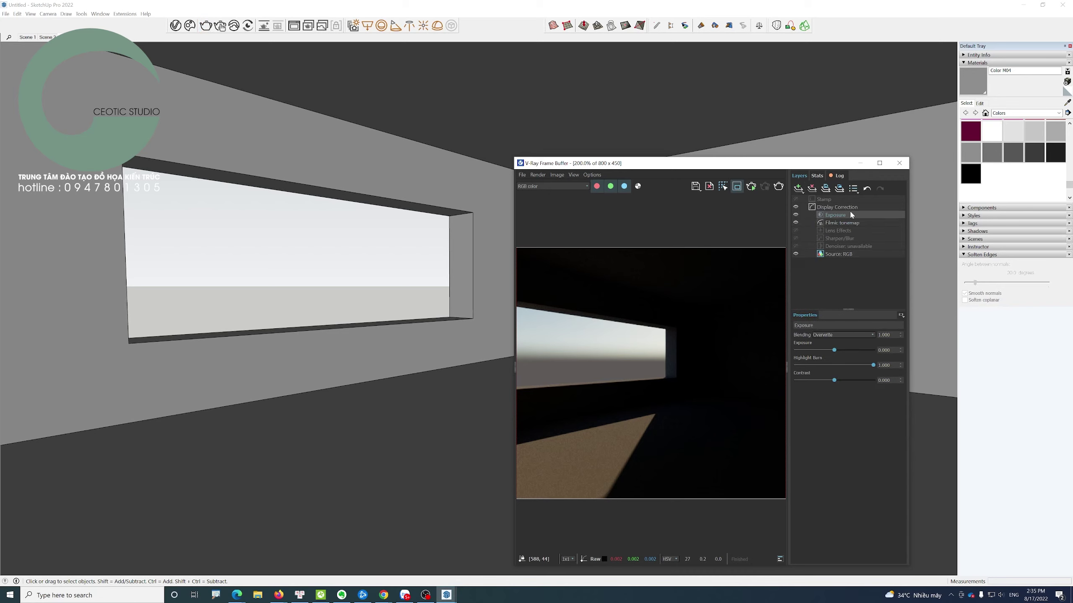
pyautogui.moveTo(851, 215); pyautogui.dragTo(838, 226)
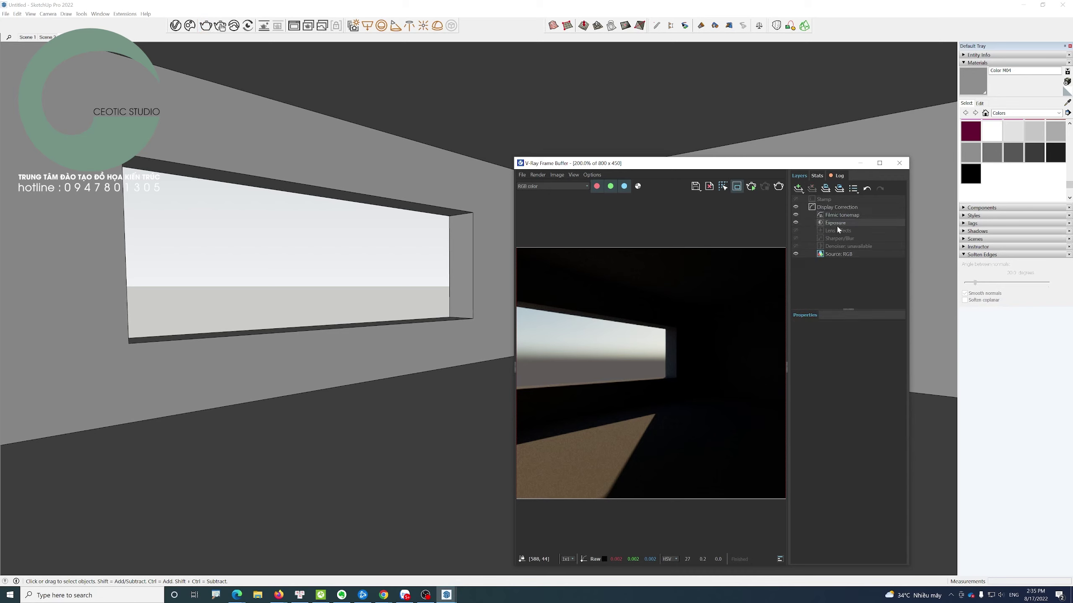
pyautogui.click(838, 227)
pyautogui.moveTo(832, 350); pyautogui.dragTo(871, 357)
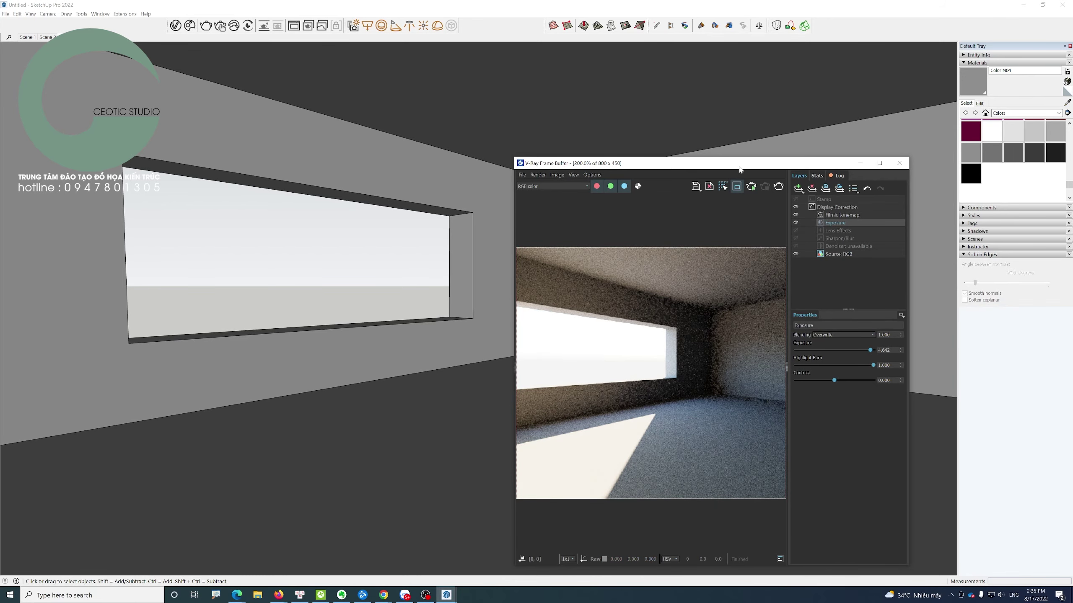
# - Reposition the render window and restart the render with the new exposure
pyautogui.moveTo(741, 168); pyautogui.dragTo(818, 116)
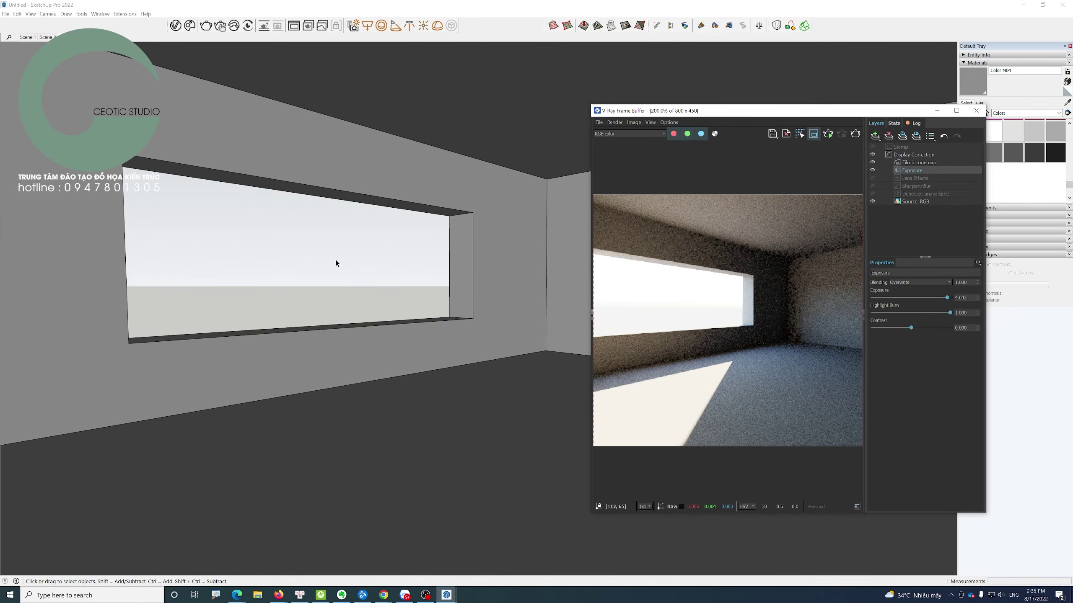
pyautogui.click(337, 298)
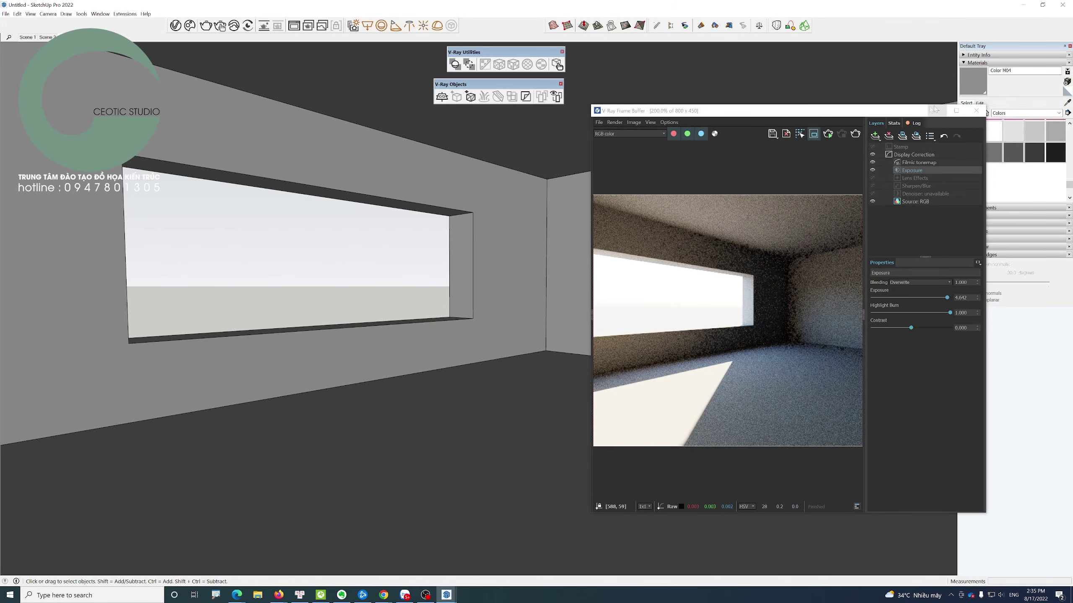
pyautogui.moveTo(873, 112); pyautogui.dragTo(830, 116)
pyautogui.click(785, 139)
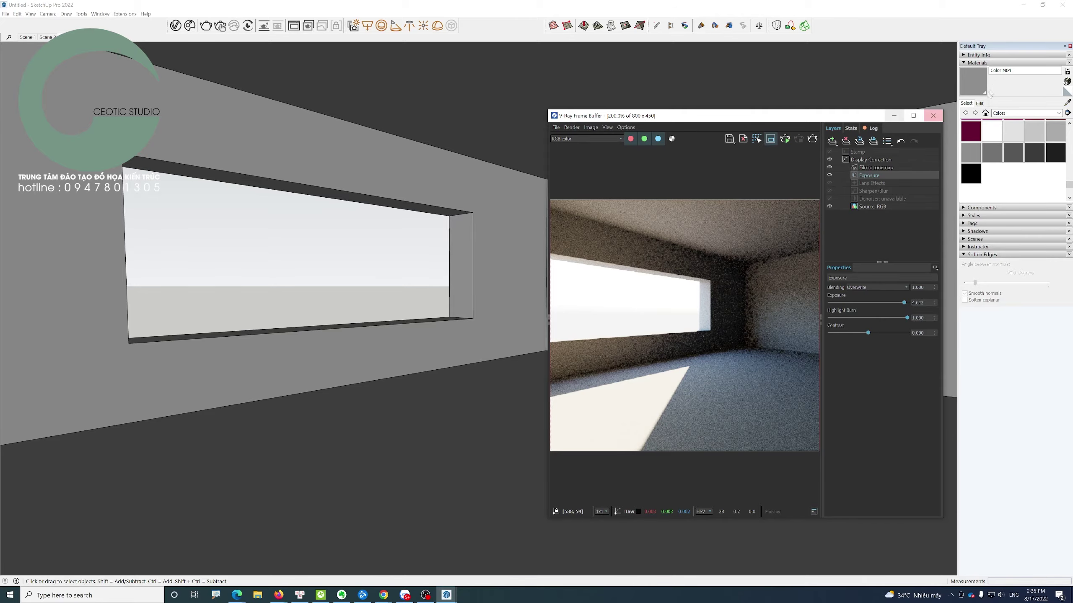
pyautogui.click(1005, 63)
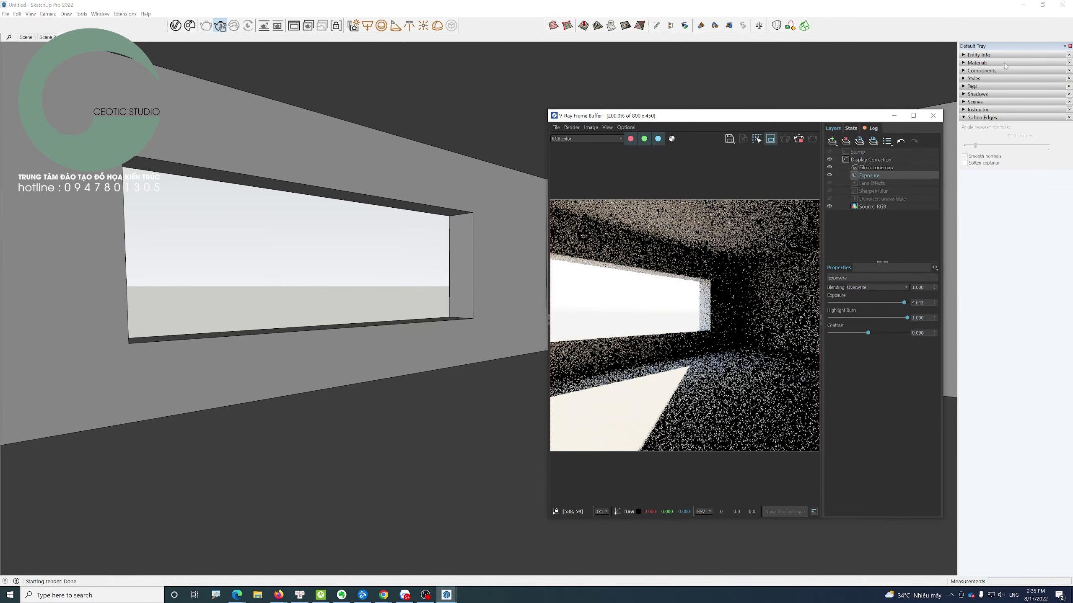
# - Adjust the sun's time, set solar north and shift the date to 11/14
pyautogui.click(988, 94)
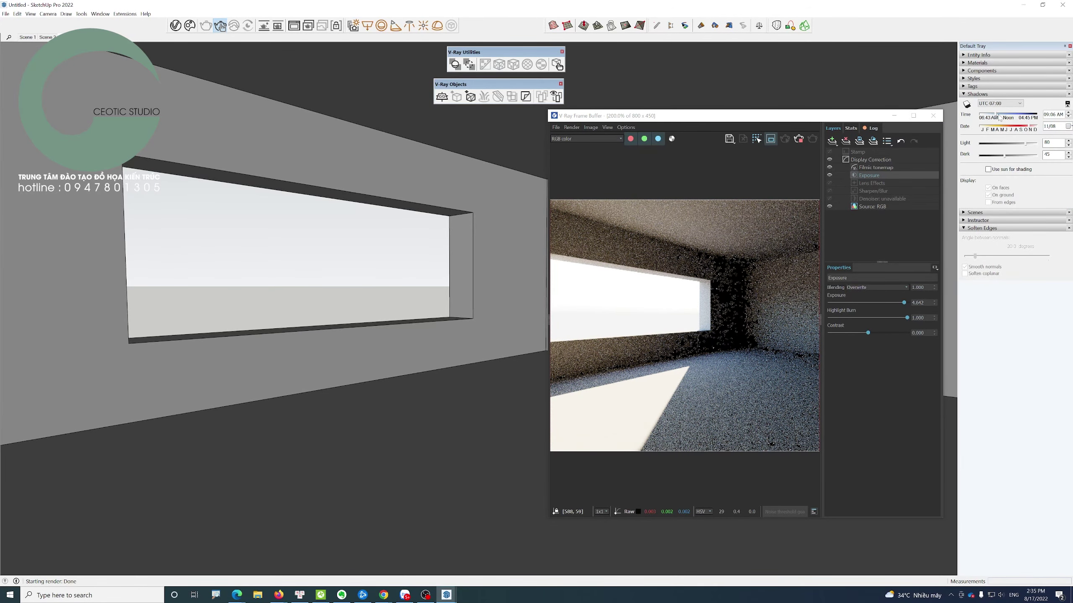
pyautogui.moveTo(1000, 117); pyautogui.dragTo(1004, 117)
pyautogui.moveTo(1031, 126); pyautogui.dragTo(1026, 127)
pyautogui.click(364, 454)
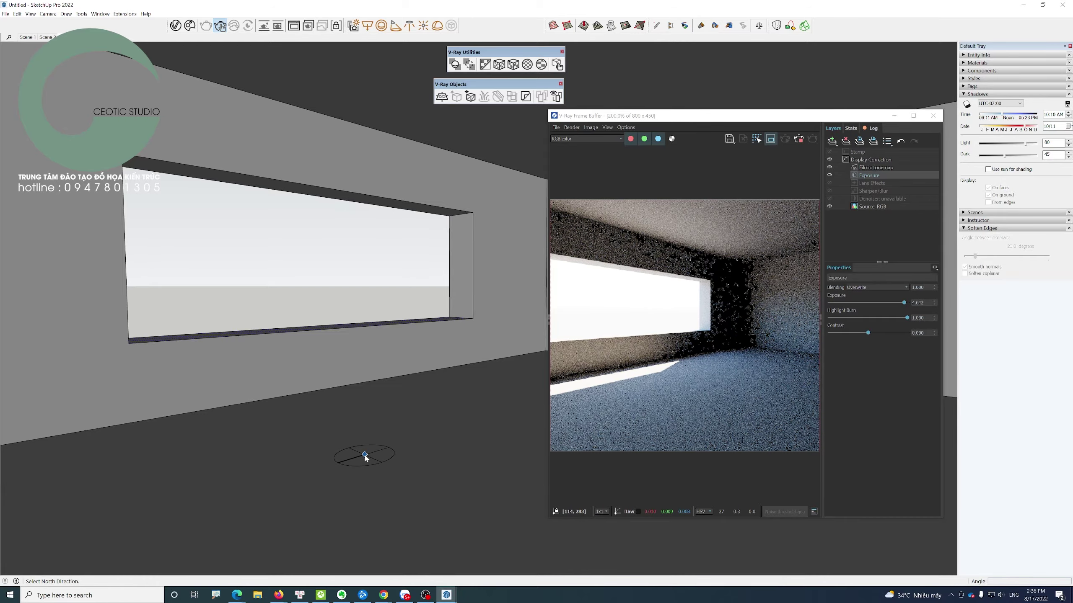
pyautogui.click(376, 479)
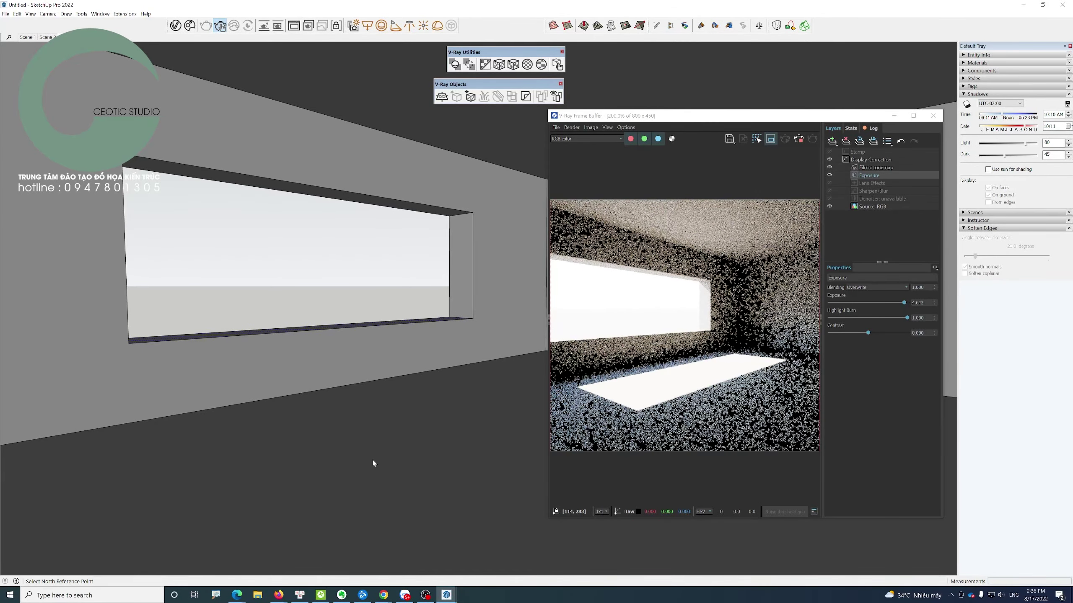
pyautogui.moveTo(1025, 127); pyautogui.dragTo(1032, 127)
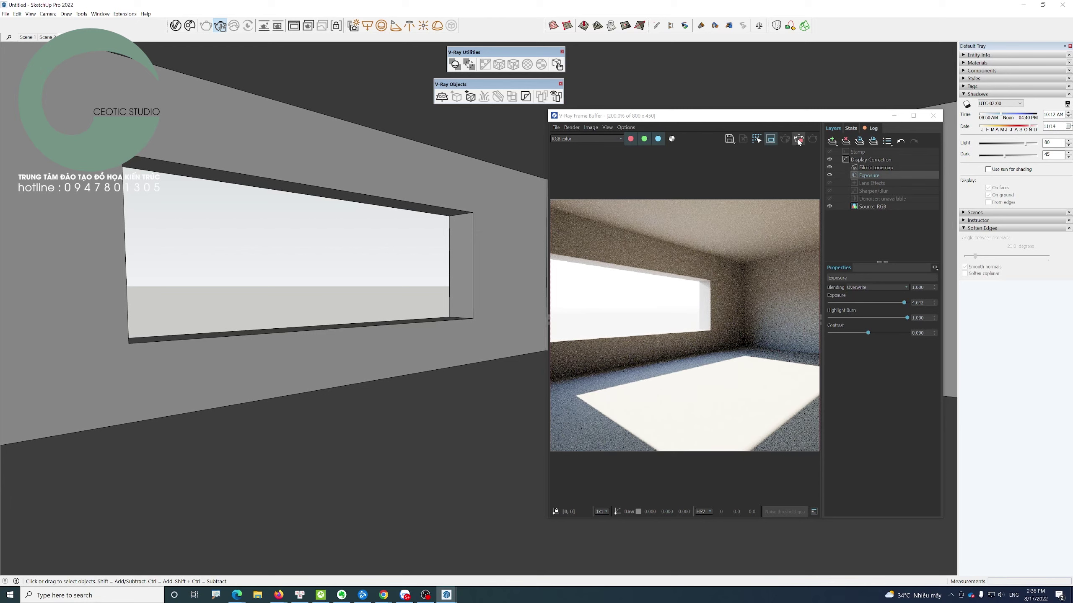
# - Stop the render, ease exposure back to 2.885 and put the frame buffer away
pyautogui.click(798, 142)
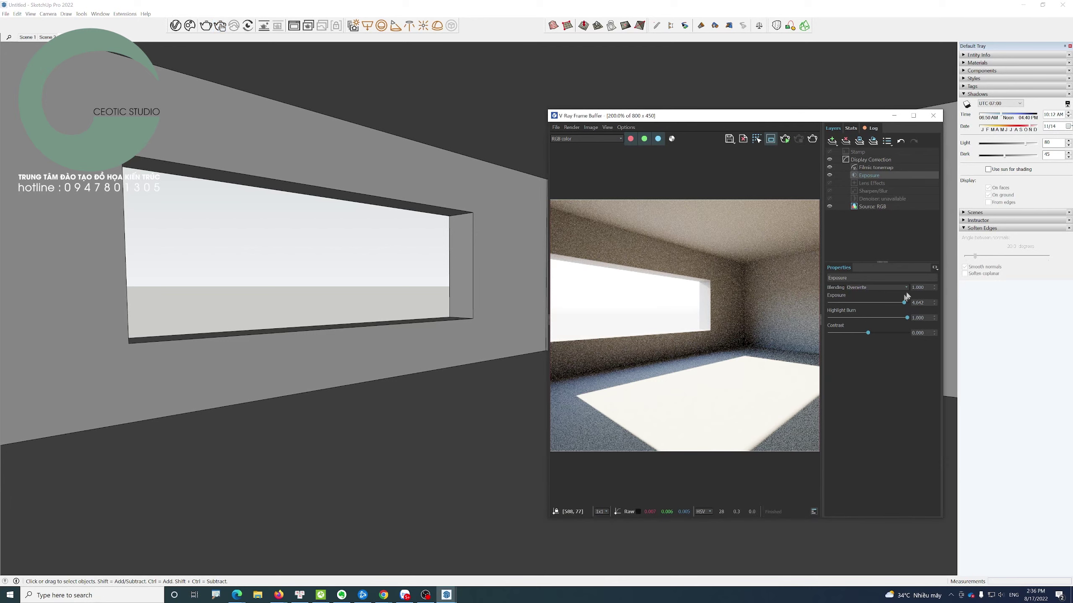
pyautogui.moveTo(904, 302); pyautogui.dragTo(891, 303)
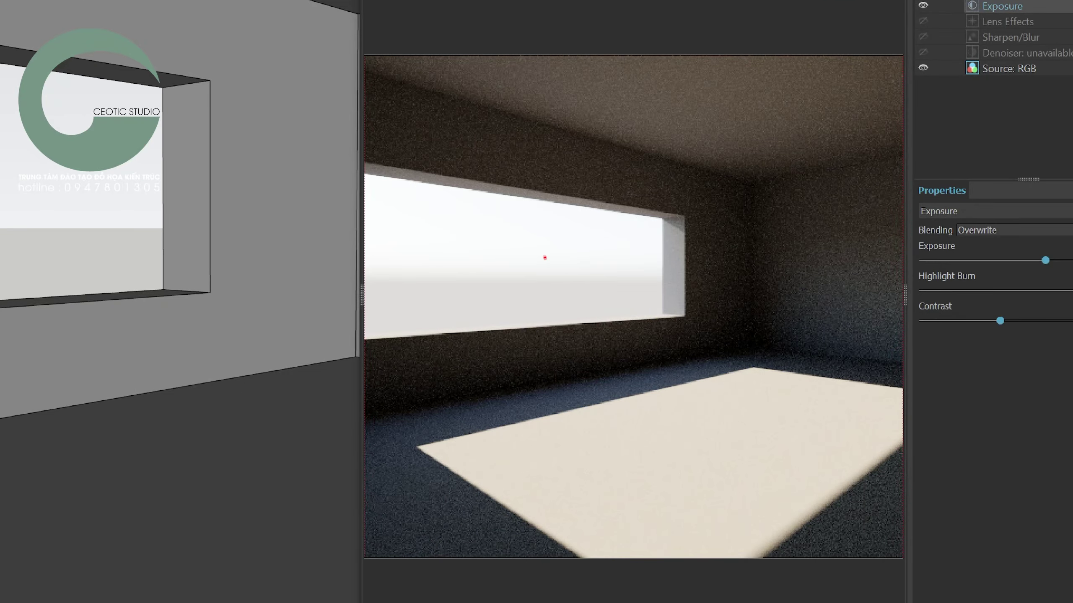
pyautogui.moveTo(535, 251); pyautogui.dragTo(548, 255)
pyautogui.moveTo(673, 428); pyautogui.dragTo(659, 438)
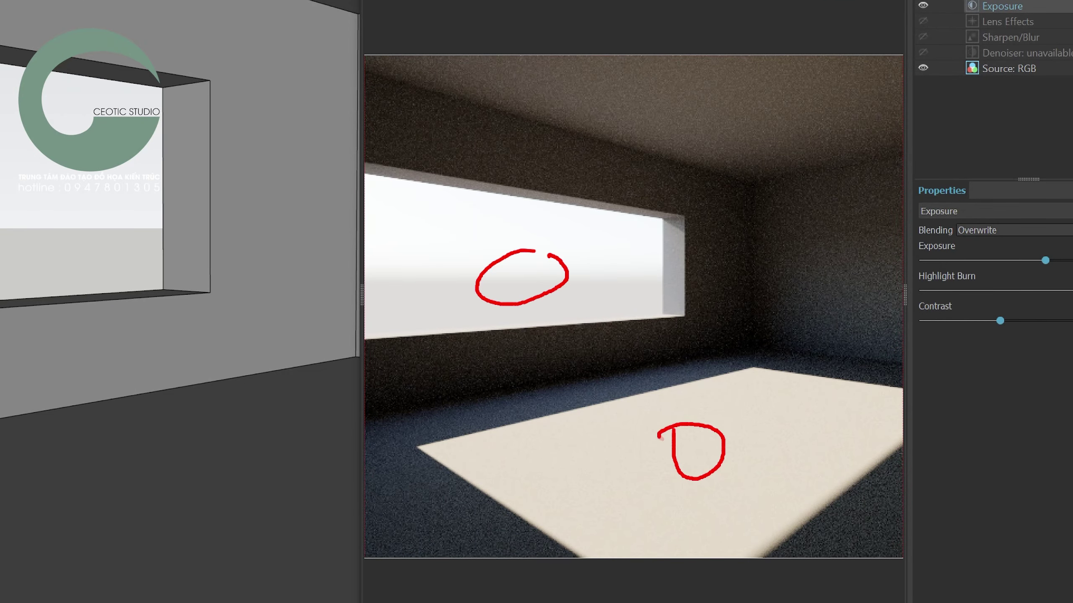
pyautogui.moveTo(897, 292)
pyautogui.mouseDown()
pyautogui.moveTo(854, 314)
pyautogui.moveTo(859, 301)
pyautogui.mouseUp()
pyautogui.moveTo(750, 99)
pyautogui.mouseDown()
pyautogui.moveTo(743, 111)
pyautogui.moveTo(725, 99)
pyautogui.mouseUp()
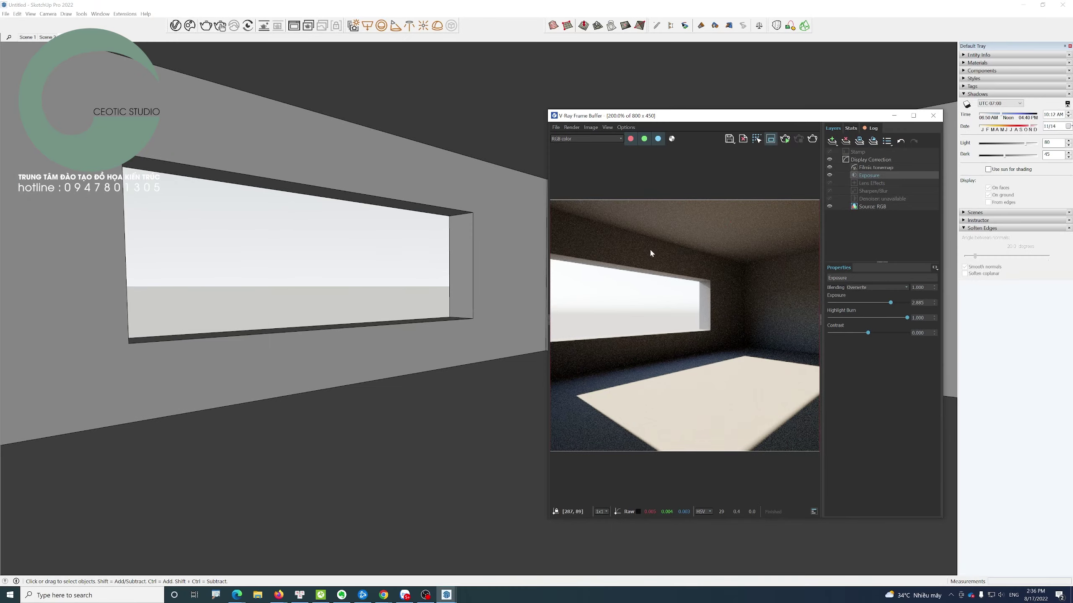
pyautogui.click(893, 123)
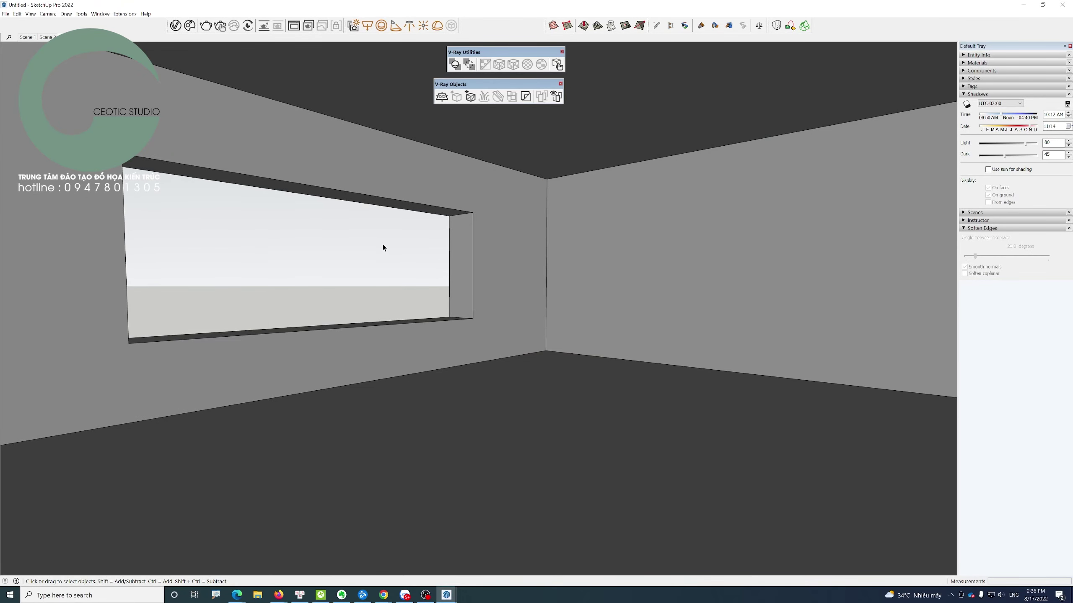
# - Move the rectangle light beside the box down 335 mm
pyautogui.scroll(-10, 383, 247)
pyautogui.moveTo(655, 344); pyautogui.dragTo(744, 293, button='middle')
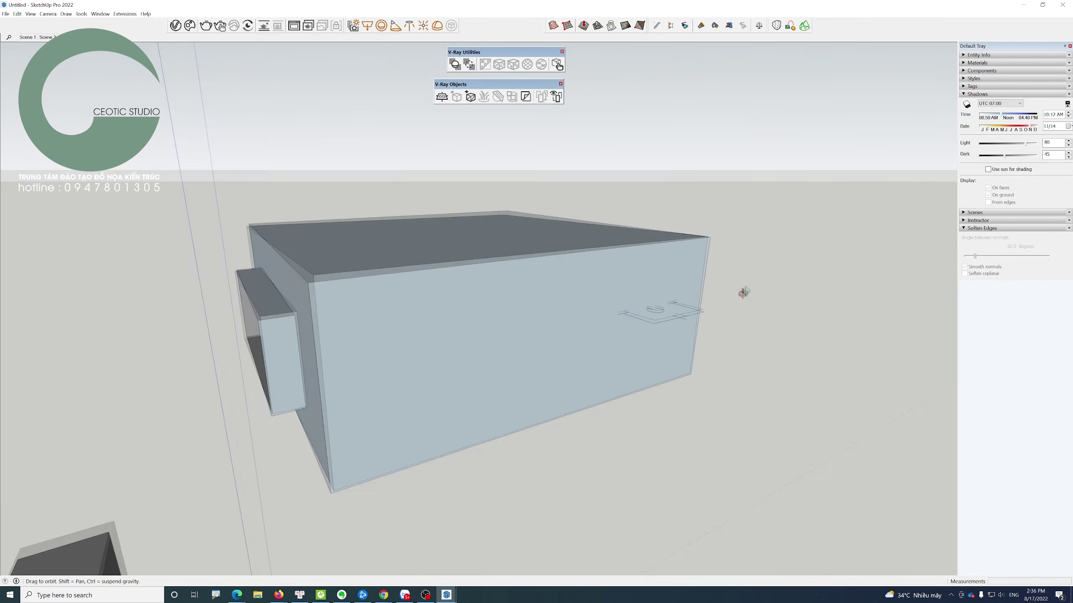
pyautogui.press('m')
pyautogui.click(587, 323)
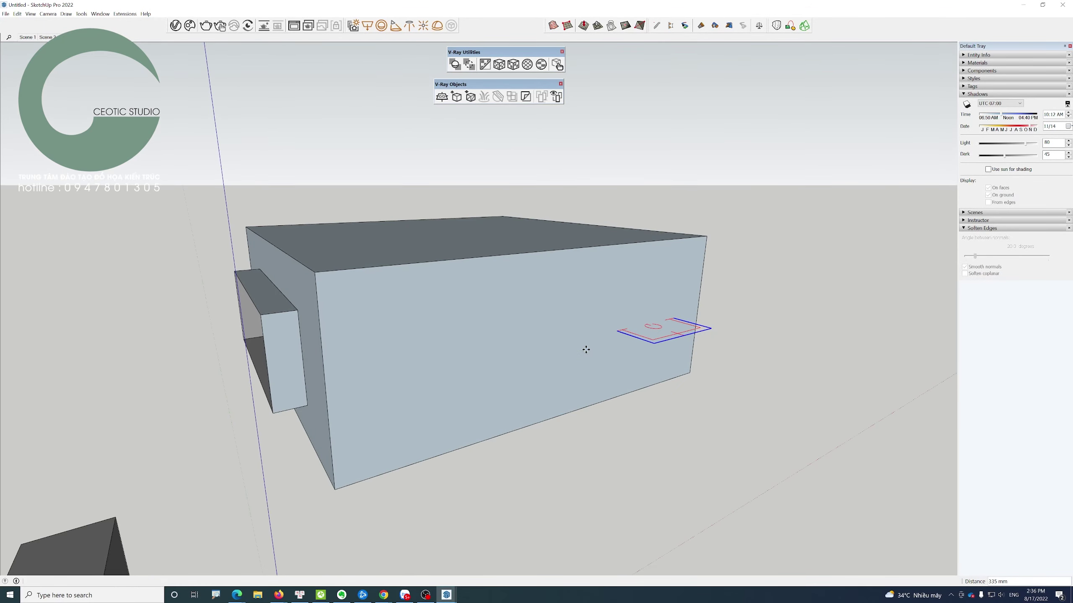
pyautogui.press('space')
# - Zoom back in and reopen the V-Ray Asset Editor
pyautogui.scroll(2, 557, 336)
pyautogui.scroll(2, 557, 336)
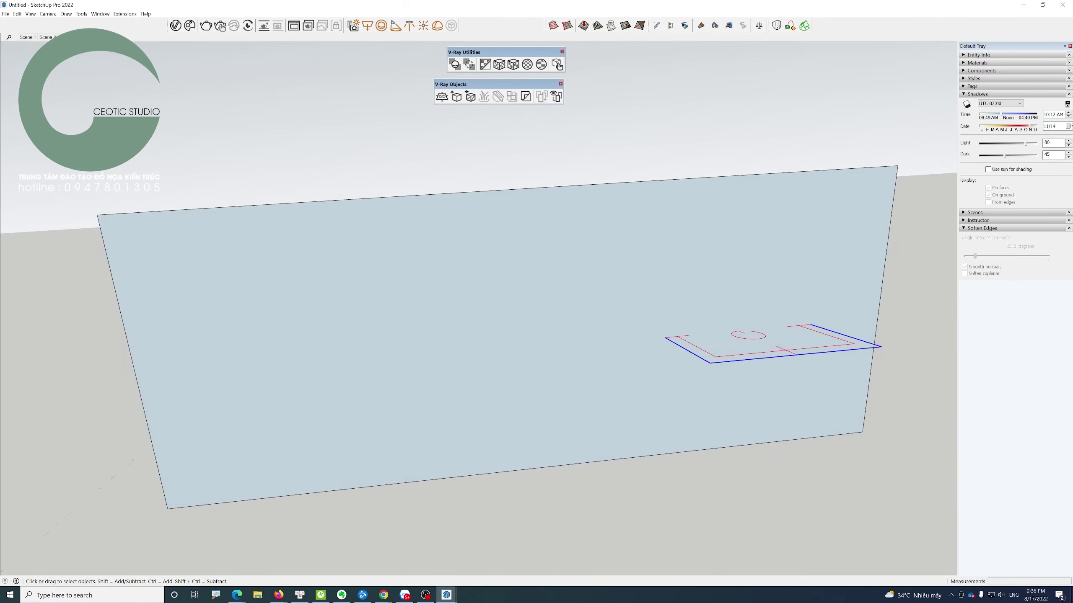
pyautogui.scroll(2, 557, 336)
pyautogui.scroll(2, 557, 336)
pyautogui.click(558, 67)
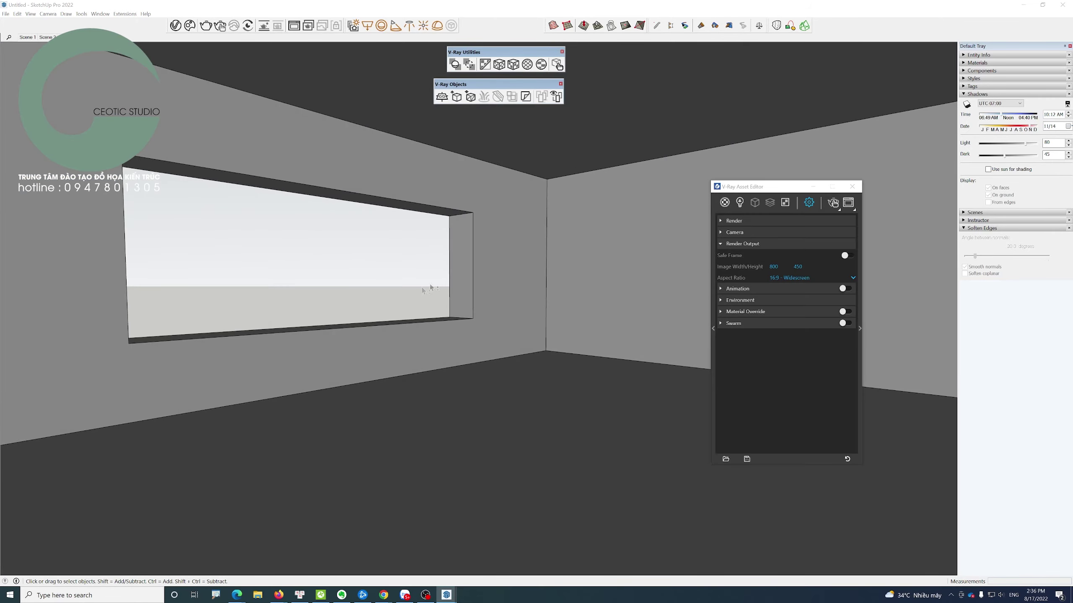
# - Render the room from V-Ray Settings and set the frame buffer Exposure to about 10.167
pyautogui.click(808, 203)
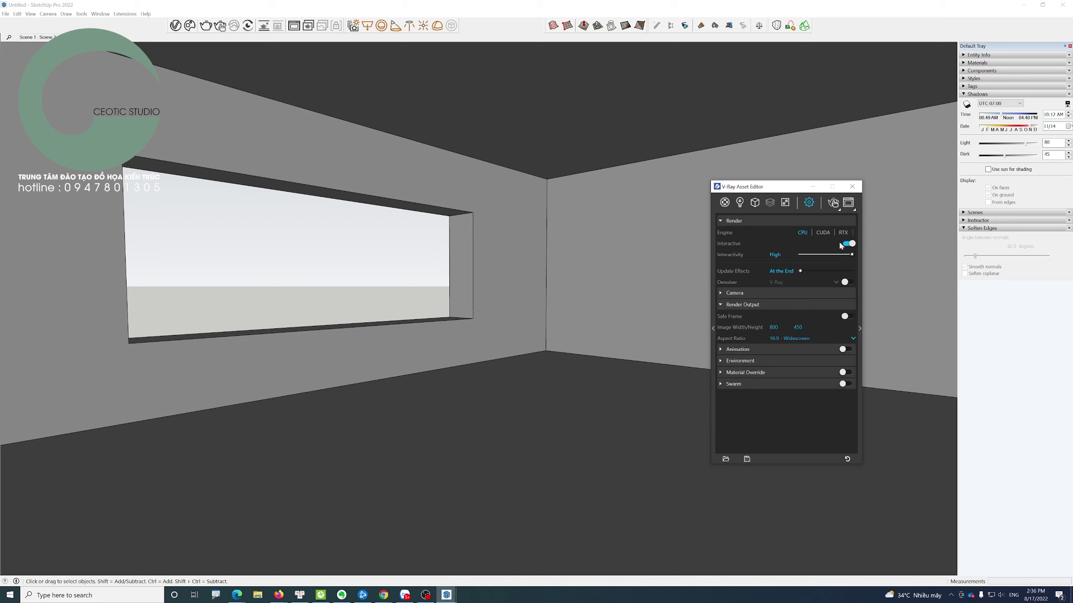
pyautogui.click(832, 203)
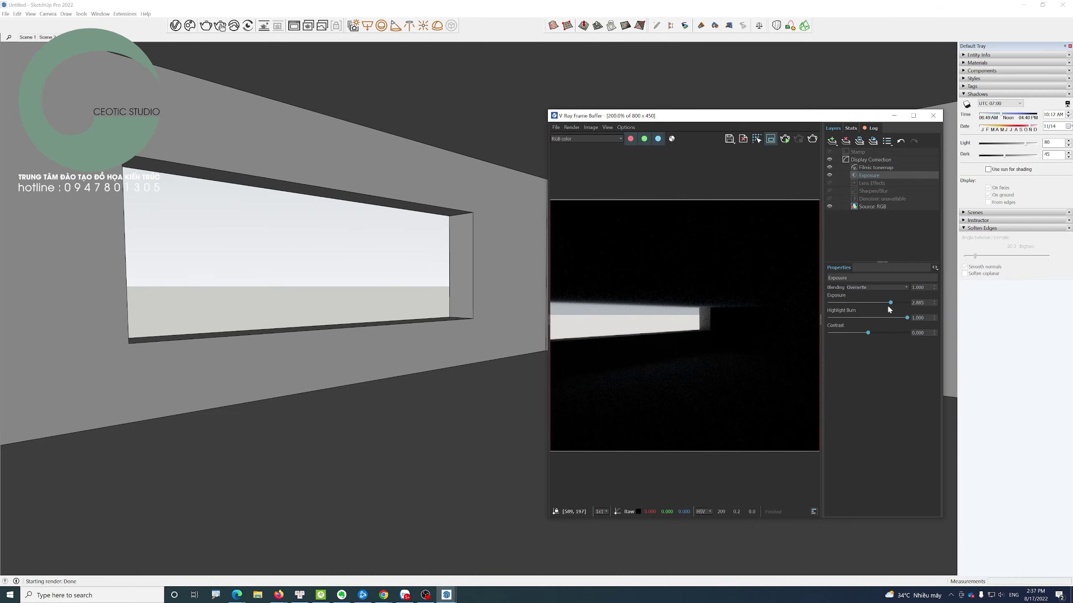
pyautogui.moveTo(892, 305); pyautogui.dragTo(908, 309)
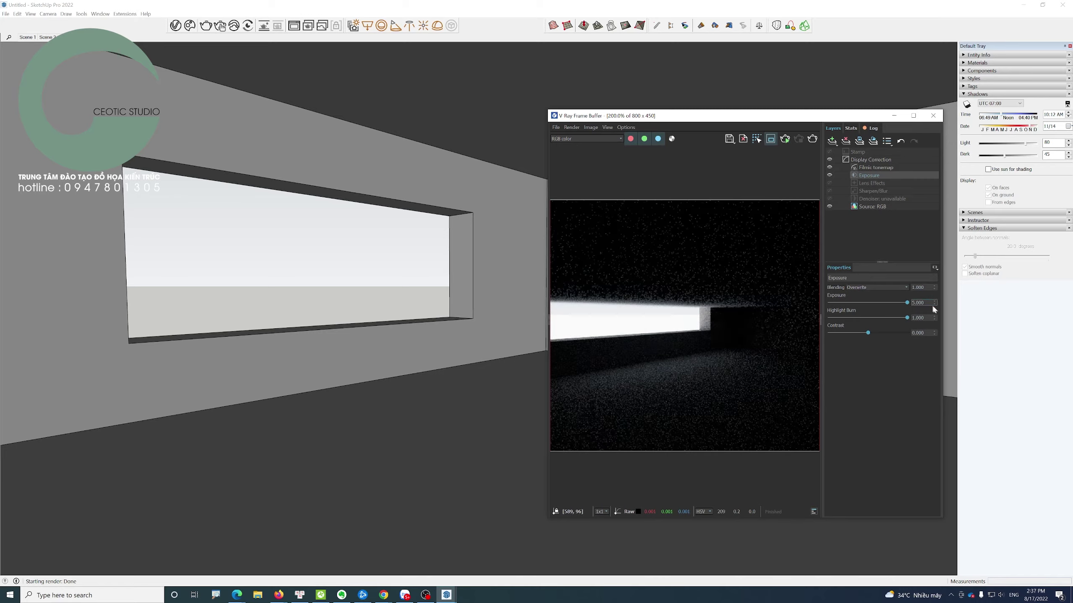
pyautogui.moveTo(934, 304)
pyautogui.mouseDown()
pyautogui.moveTo(937, 239)
pyautogui.moveTo(934, 248)
pyautogui.mouseUp()
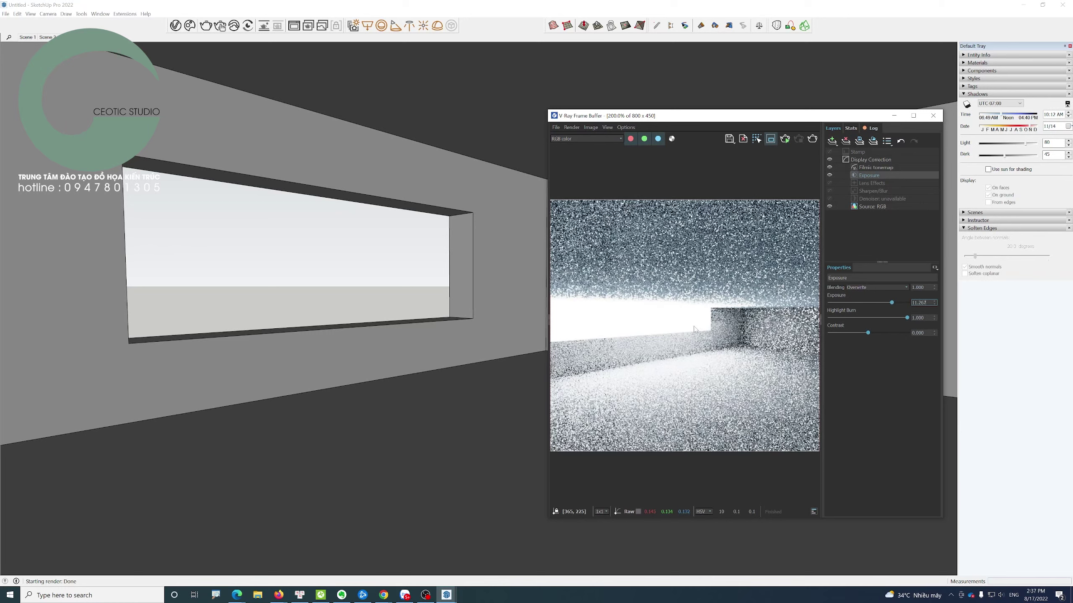
pyautogui.moveTo(935, 305); pyautogui.dragTo(935, 314)
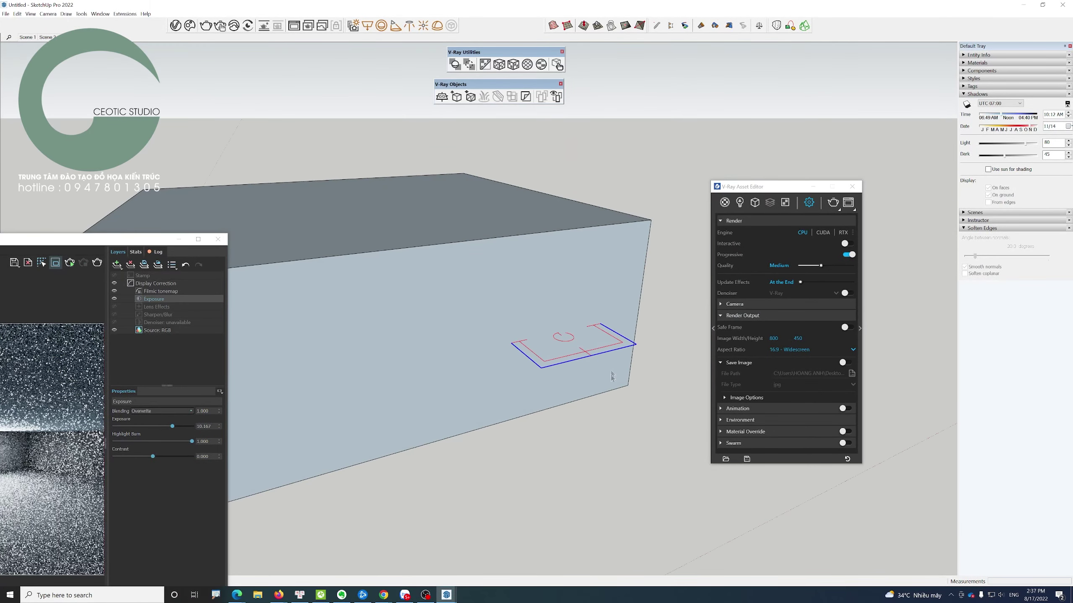
# - Move the rectangle light down 918 mm, return to the interior scene, and re-render
pyautogui.press('m')
pyautogui.click(634, 273)
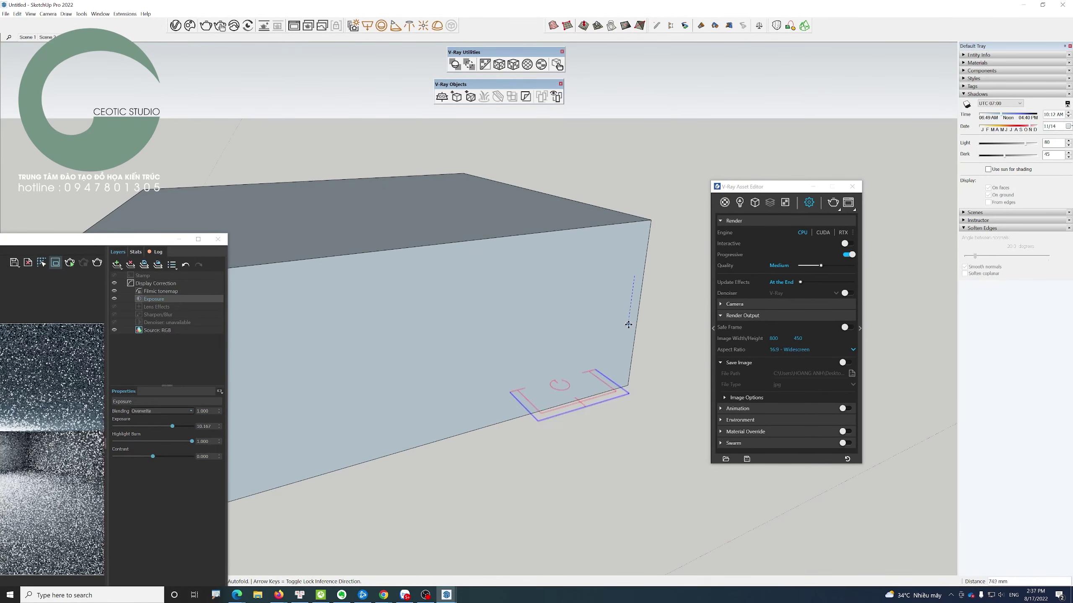
pyautogui.press('space')
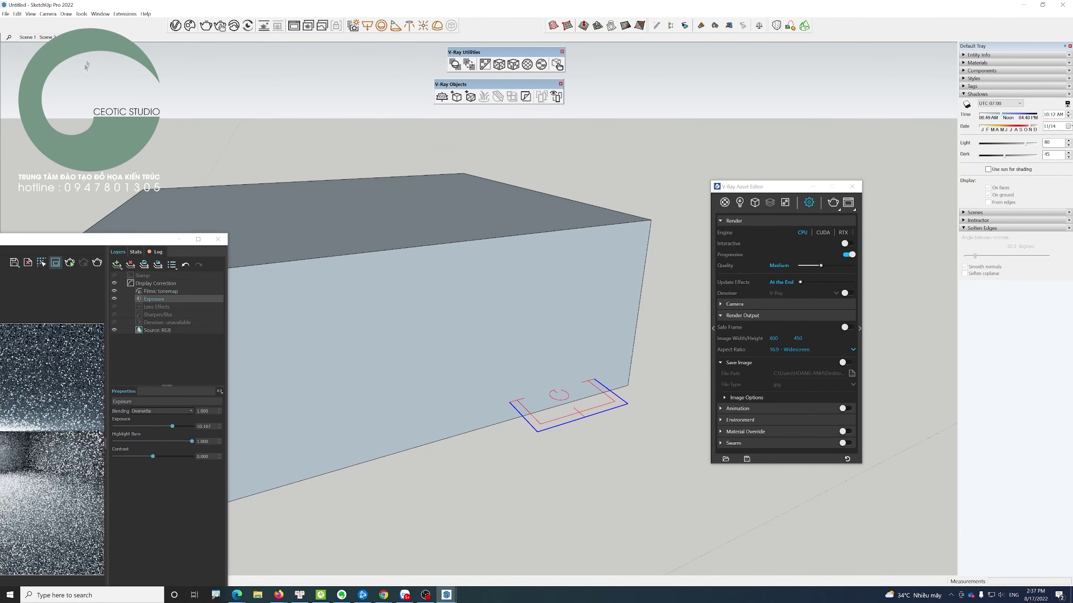
pyautogui.click(48, 37)
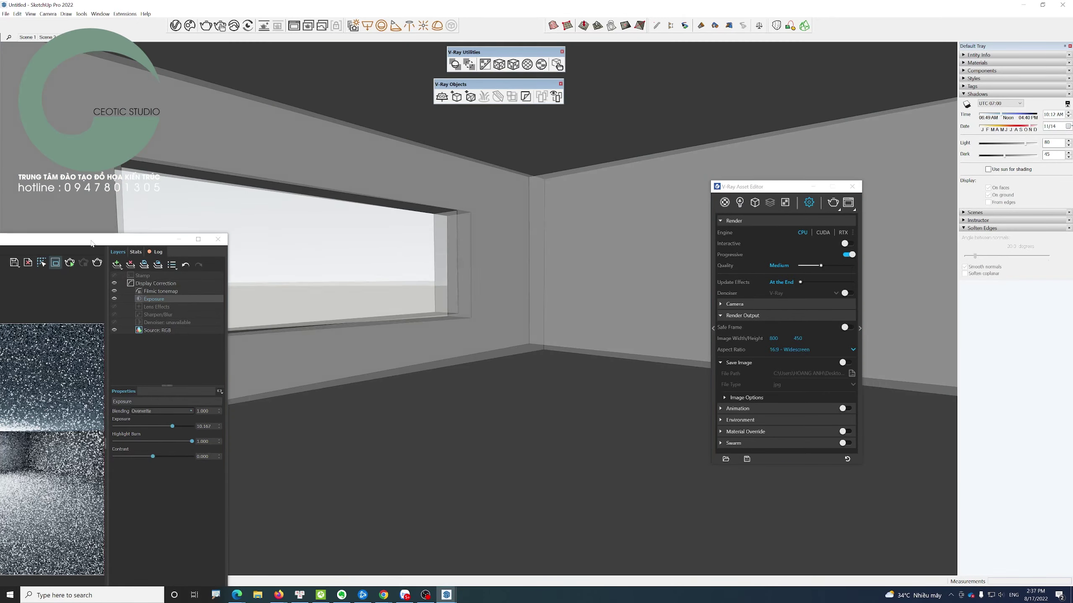
pyautogui.moveTo(91, 243); pyautogui.dragTo(810, 107)
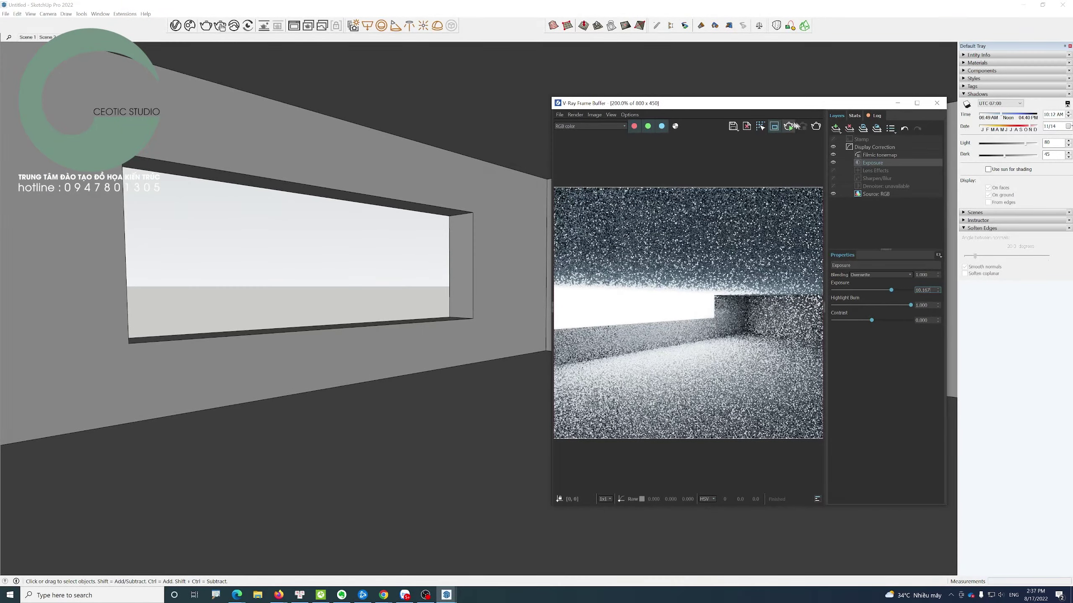
pyautogui.click(816, 127)
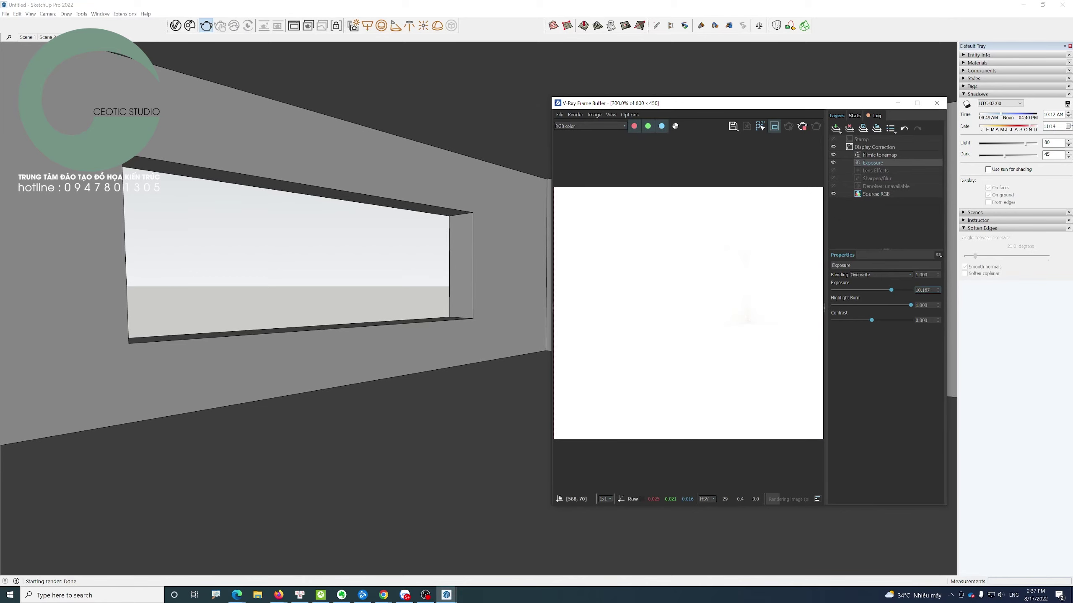
# - Reset the render Exposure to 0, then raise it to about 2.35
pyautogui.rightClick(938, 291)
pyautogui.press('Escape')
pyautogui.write('0')
pyautogui.press('Return')
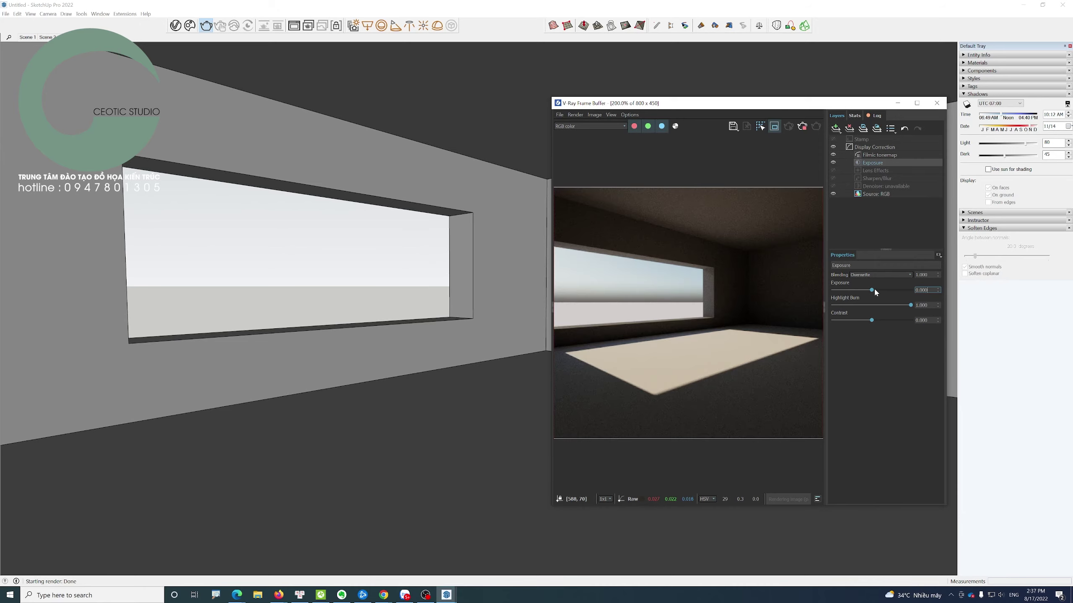
pyautogui.moveTo(874, 292); pyautogui.dragTo(891, 293)
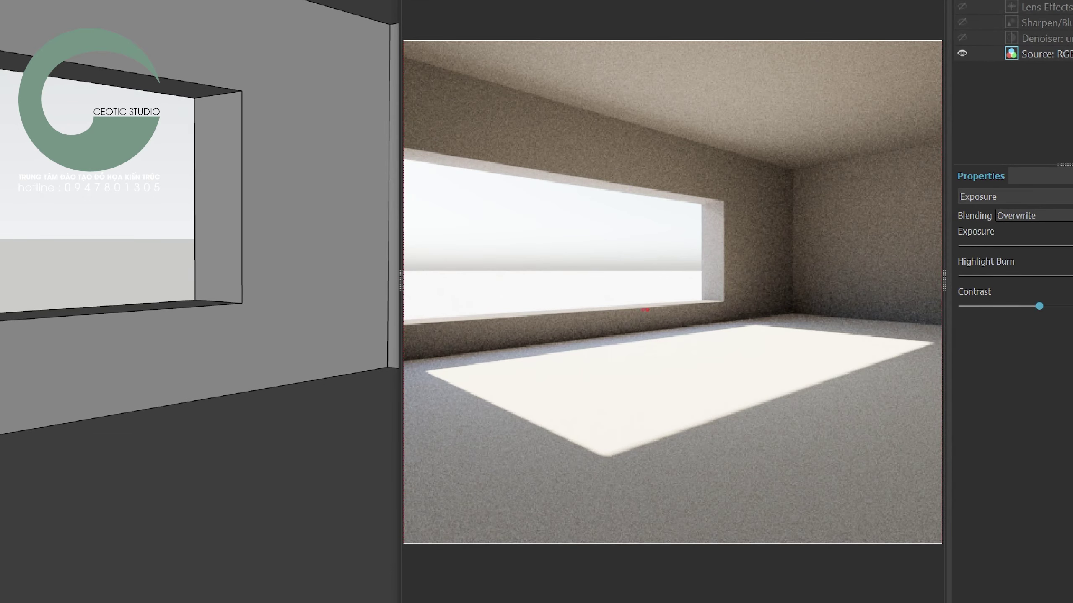
pyautogui.moveTo(215, 308); pyautogui.dragTo(213, 384)
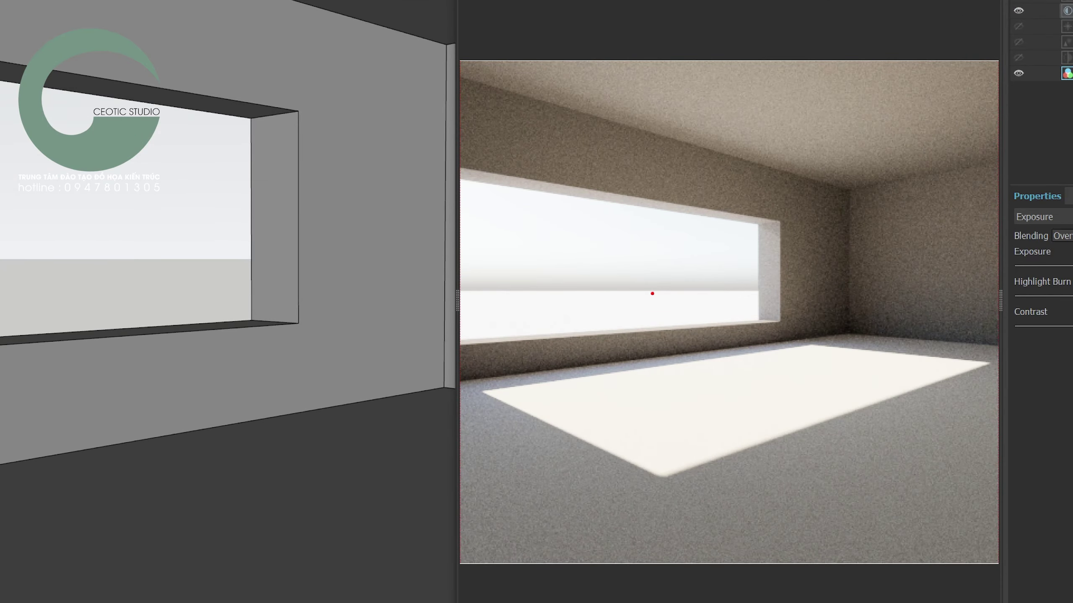
pyautogui.moveTo(654, 293)
pyautogui.mouseDown()
pyautogui.moveTo(647, 321)
pyautogui.moveTo(657, 323)
pyautogui.mouseUp()
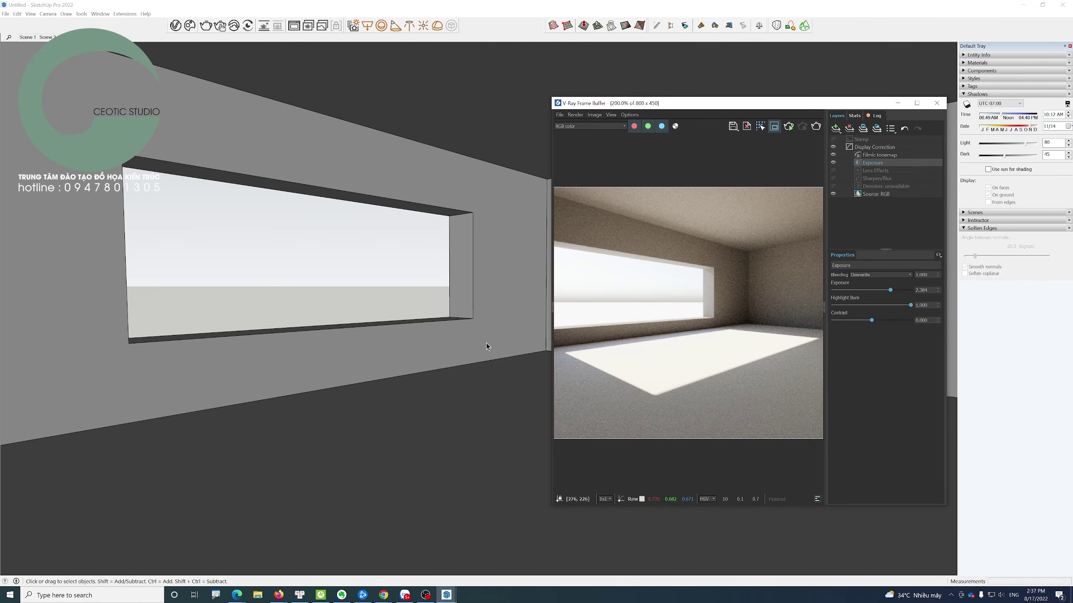
# - Zoom out over the model and place the rectangle light on the ground left of the box
pyautogui.click(452, 341)
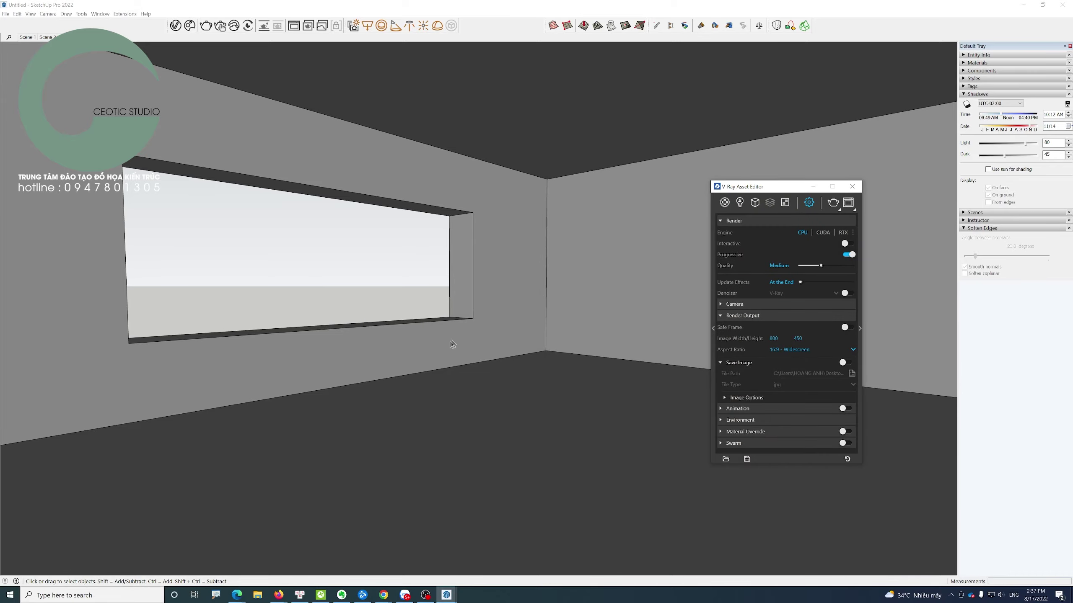
pyautogui.scroll(-3, 453, 338)
pyautogui.scroll(-1, 457, 330)
pyautogui.scroll(-2, 458, 331)
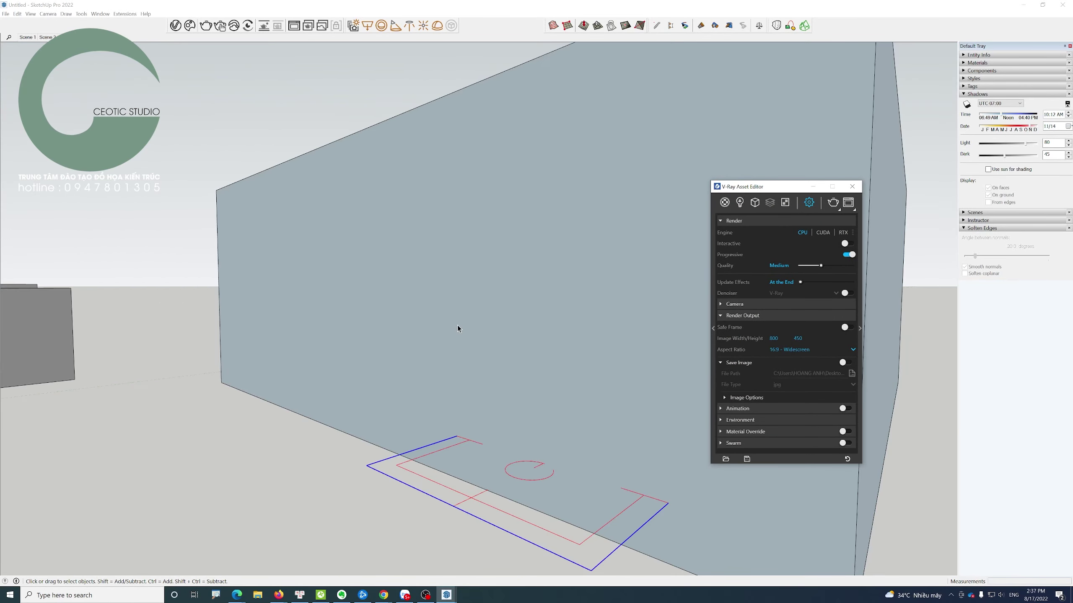
pyautogui.scroll(-2, 457, 329)
pyautogui.moveTo(444, 339)
pyautogui.mouseDown(button='middle')
pyautogui.moveTo(479, 439)
pyautogui.moveTo(462, 391)
pyautogui.moveTo(465, 401)
pyautogui.mouseUp(button='middle')
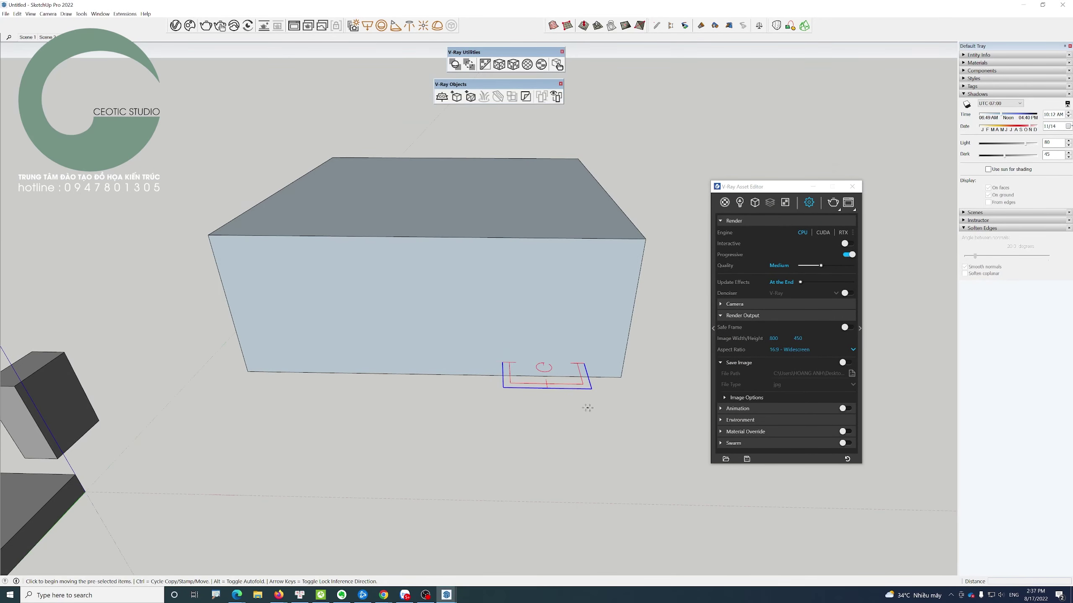
pyautogui.press('m')
pyautogui.click(152, 296)
pyautogui.moveTo(152, 296)
pyautogui.mouseDown(button='middle')
pyautogui.moveTo(441, 352)
pyautogui.moveTo(351, 344)
pyautogui.moveTo(360, 350)
pyautogui.mouseUp(button='middle')
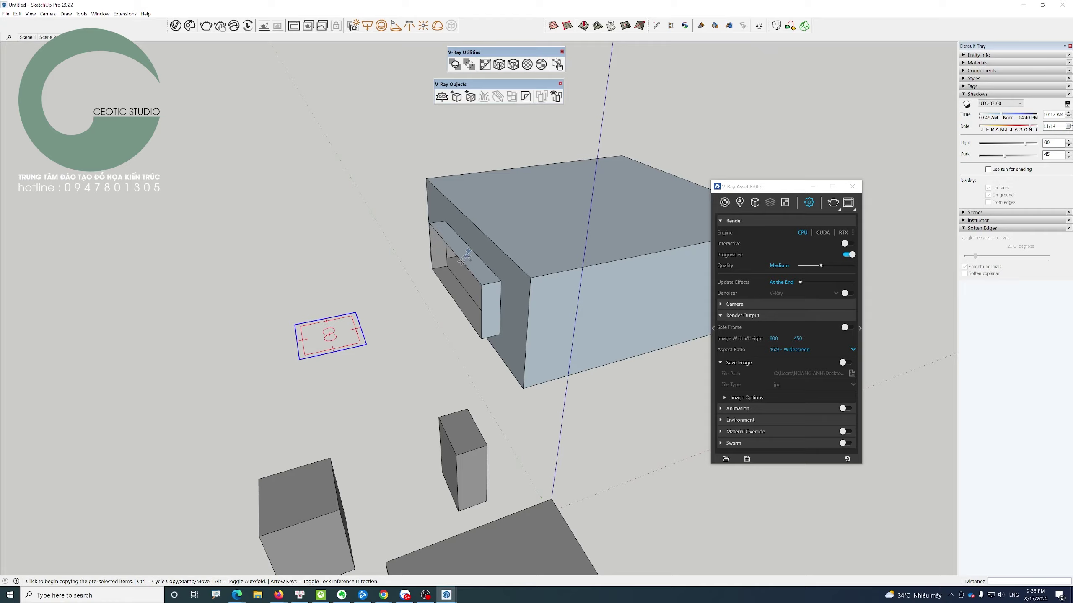
# - Drop the rectangle light into the box's window opening
pyautogui.moveTo(556, 283)
pyautogui.mouseDown(button='middle')
pyautogui.moveTo(329, 389)
pyautogui.moveTo(347, 390)
pyautogui.mouseUp(button='middle')
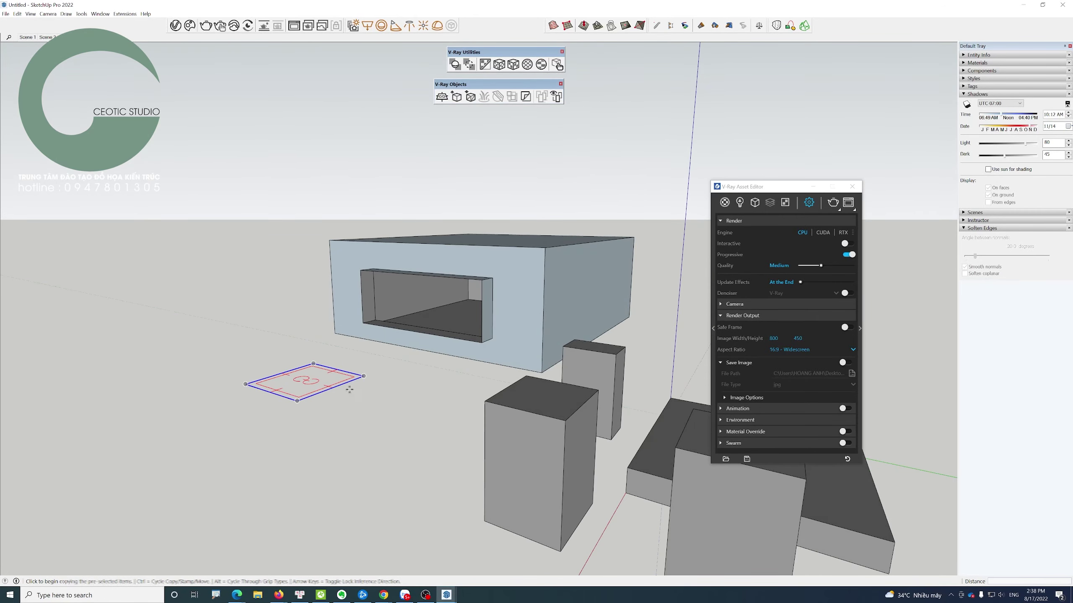
pyautogui.click(299, 402)
pyautogui.click(426, 327)
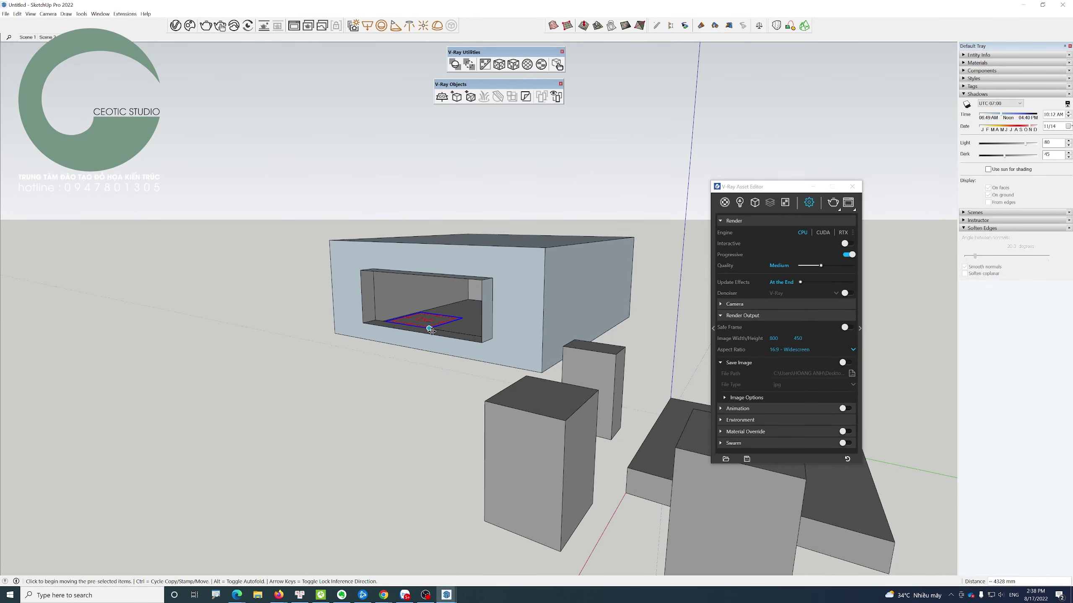
pyautogui.scroll(5, 433, 330)
pyautogui.scroll(3, 433, 330)
pyautogui.scroll(3, 433, 330)
pyautogui.moveTo(433, 330)
pyautogui.mouseDown(button='middle')
pyautogui.moveTo(380, 312)
pyautogui.moveTo(431, 334)
pyautogui.mouseUp(button='middle')
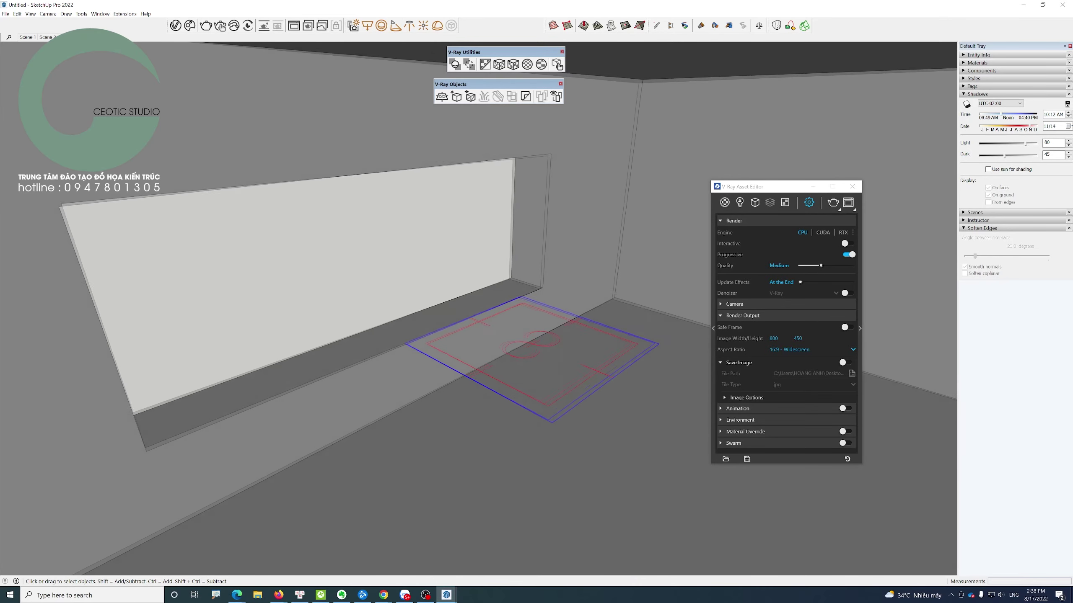
# - Raise the light 266 mm from inside the room and start a new render
pyautogui.moveTo(256, 283); pyautogui.dragTo(302, 298, button='middle')
pyautogui.scroll(-2, 302, 298)
pyautogui.press('m')
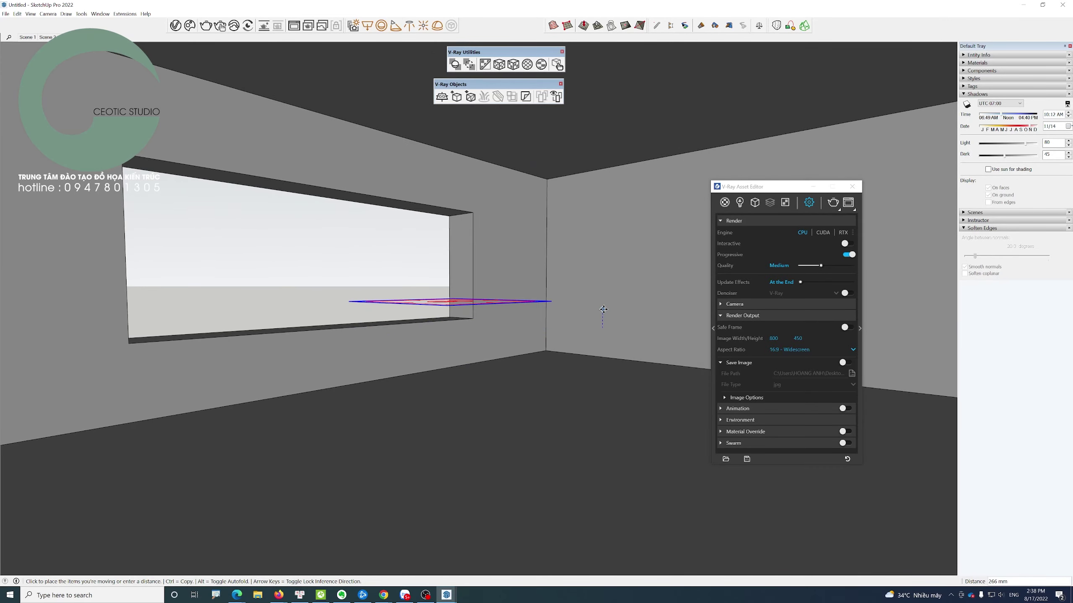
pyautogui.click(603, 309)
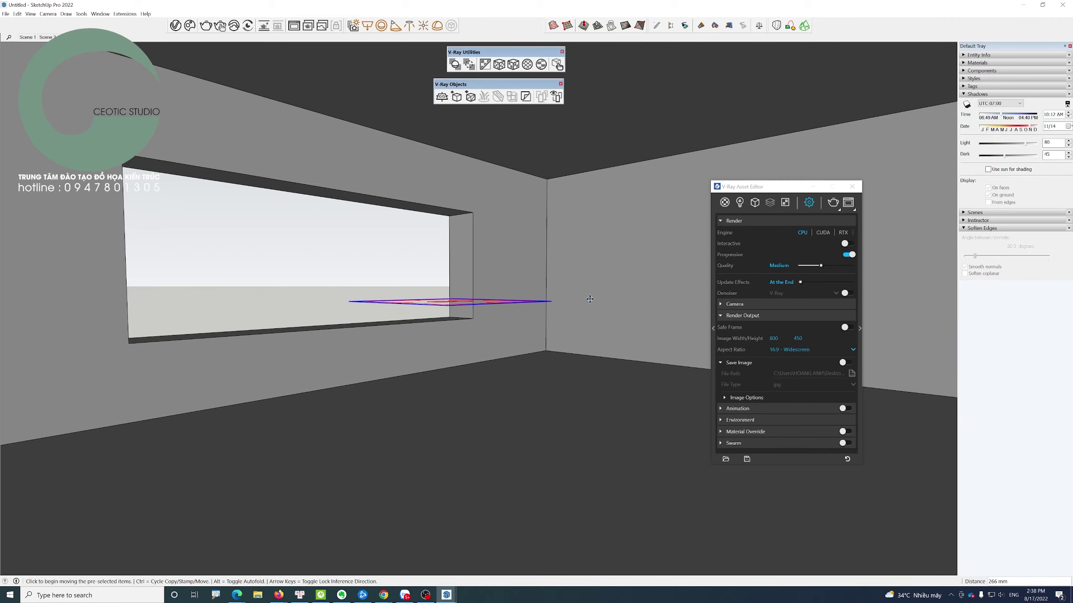
pyautogui.click(831, 204)
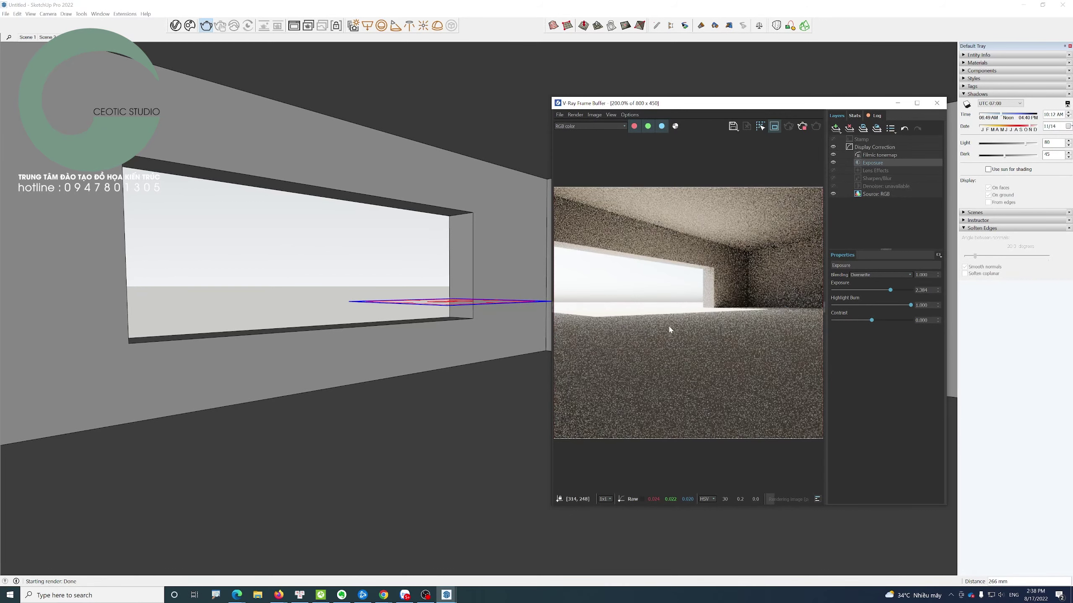
# - Stop the render, set the rectangle light on the floor by the window, and re-render
pyautogui.click(802, 128)
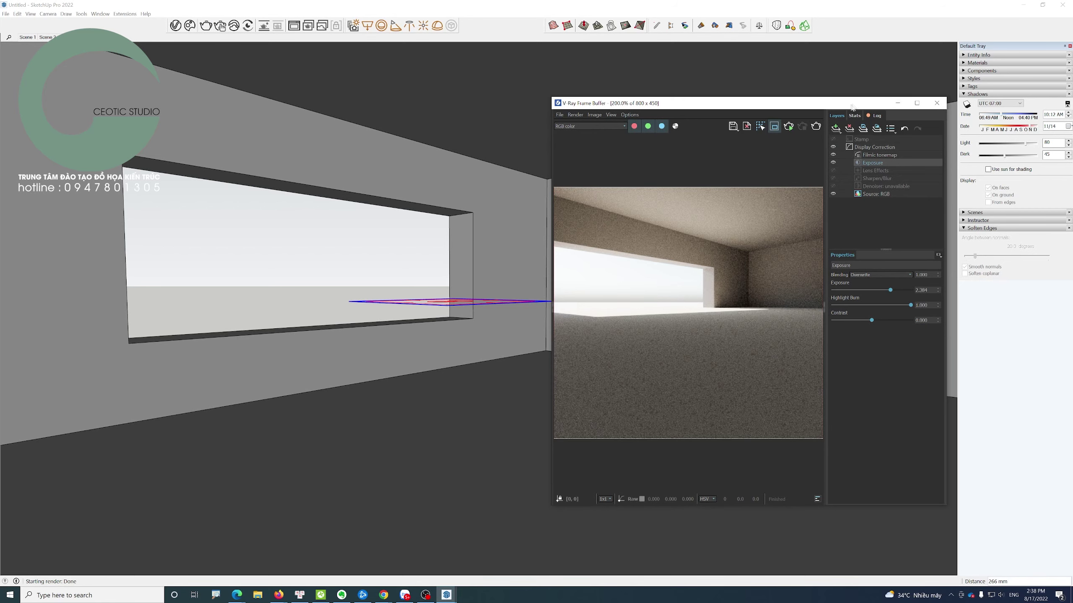
pyautogui.moveTo(892, 103); pyautogui.dragTo(941, 91)
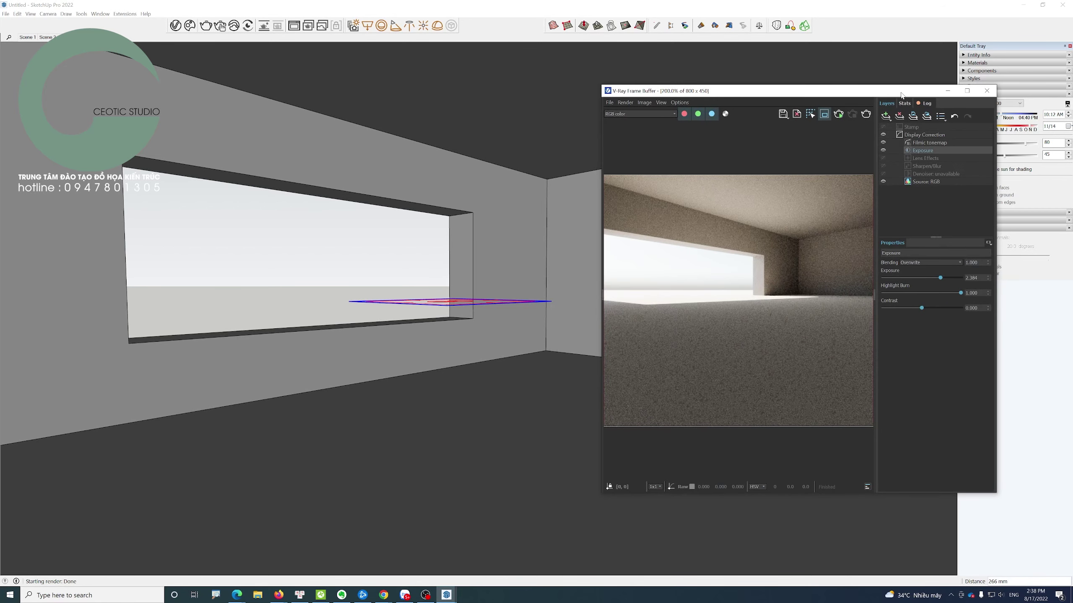
pyautogui.click(498, 322)
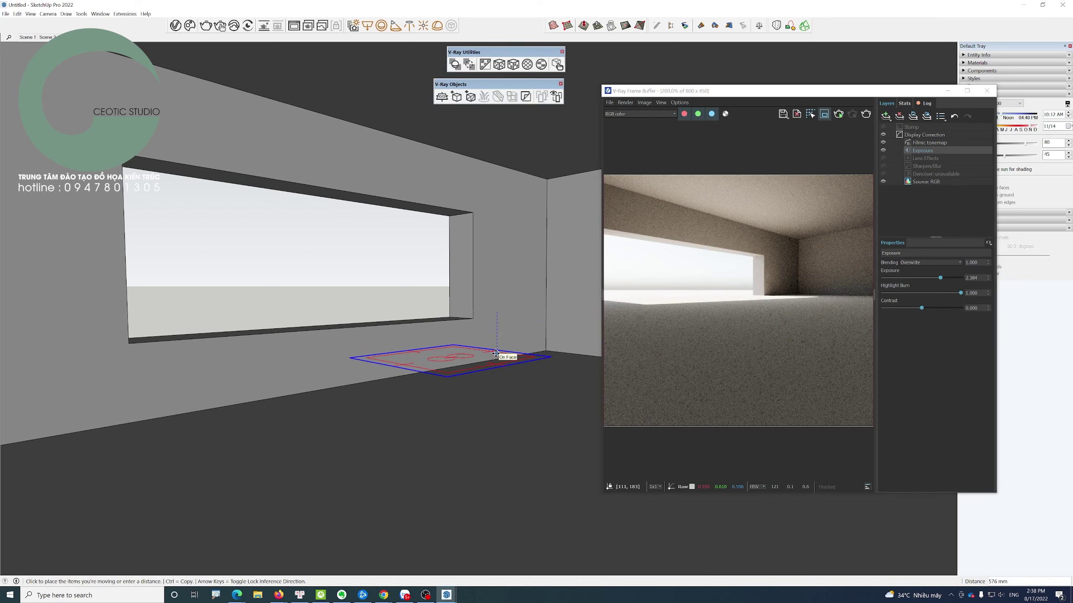
pyautogui.click(496, 354)
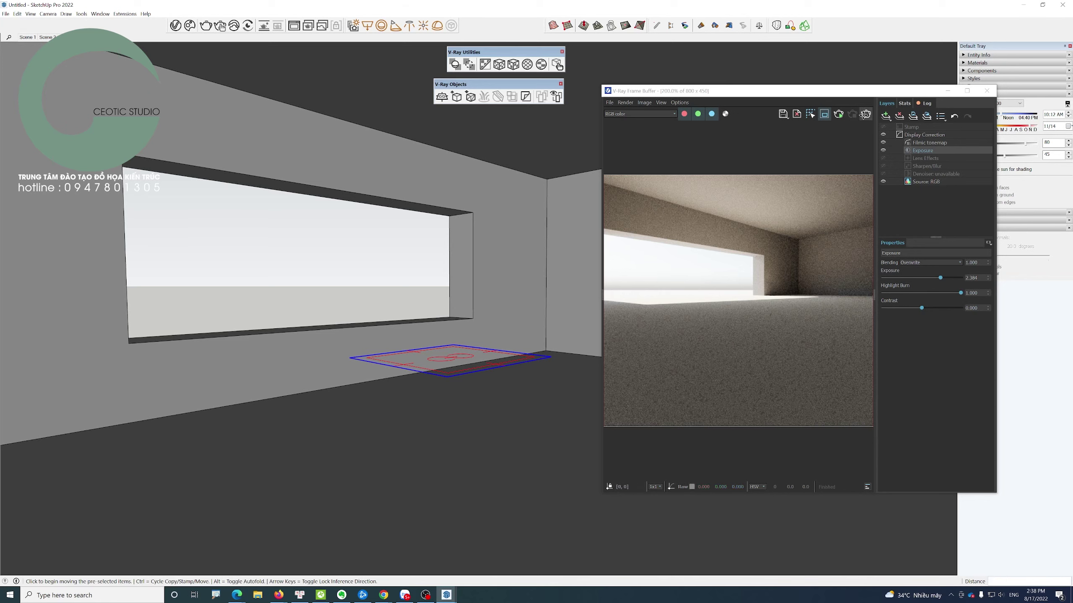
pyautogui.click(865, 115)
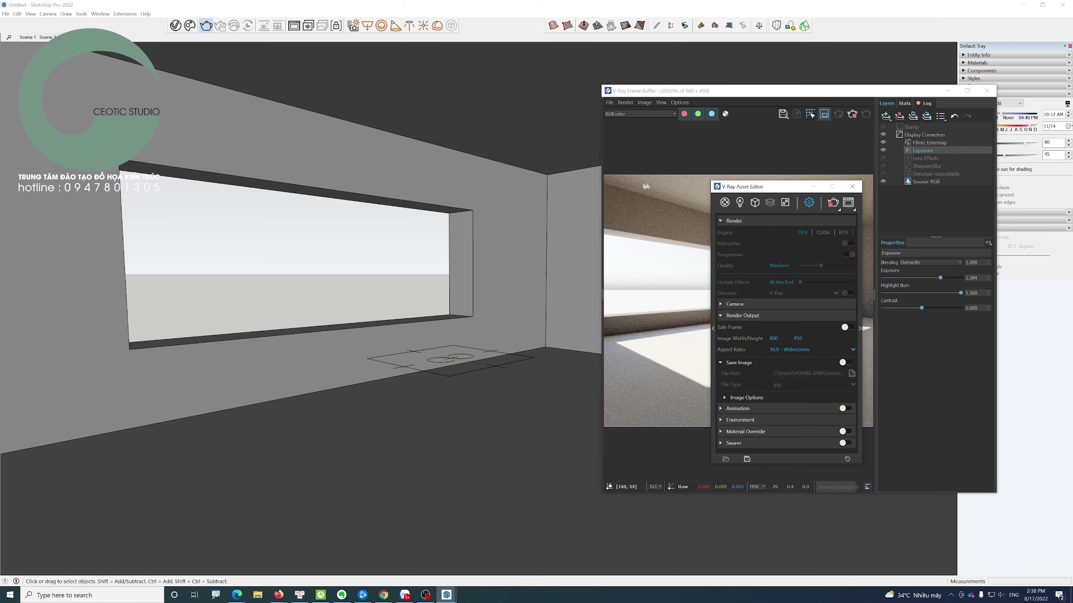
# - Switch V-Ray to the RTX GPU engine with Interactive on and start an interactive render
pyautogui.click(847, 234)
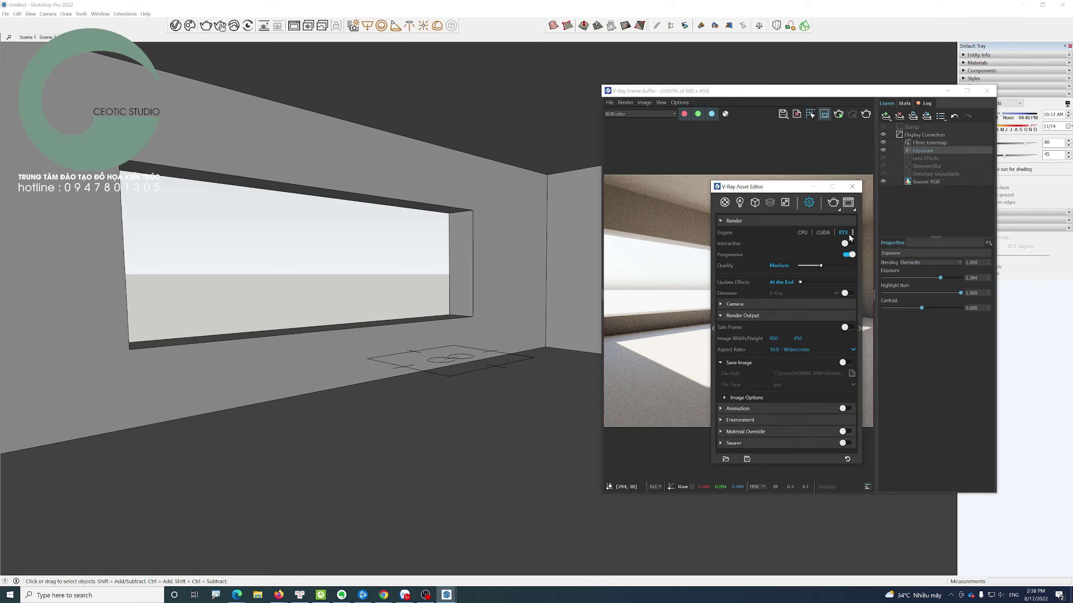
pyautogui.click(852, 235)
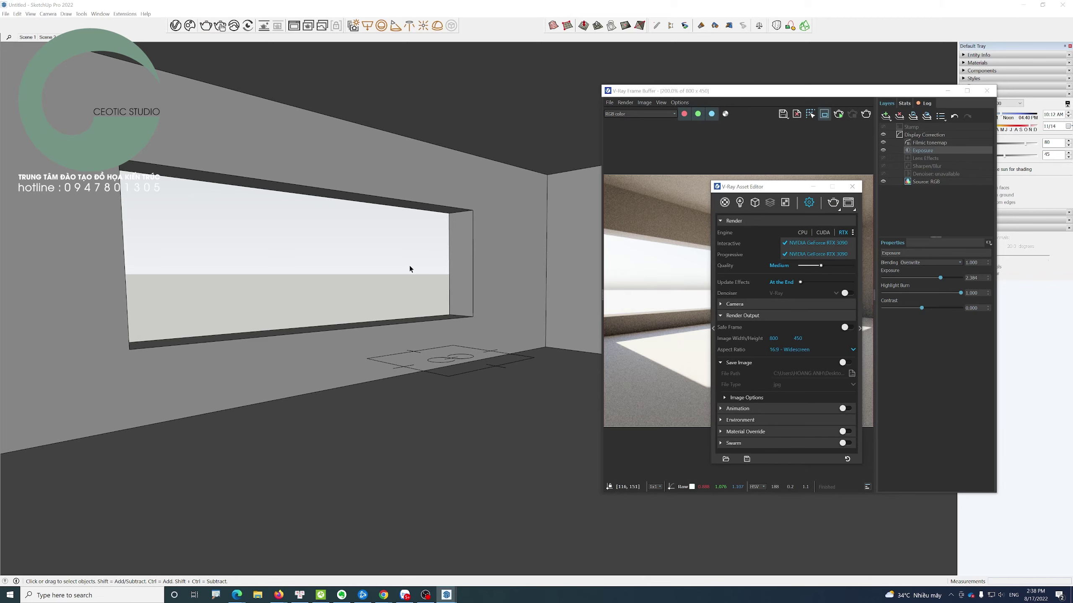
pyautogui.moveTo(277, 374); pyautogui.dragTo(296, 372, button='middle')
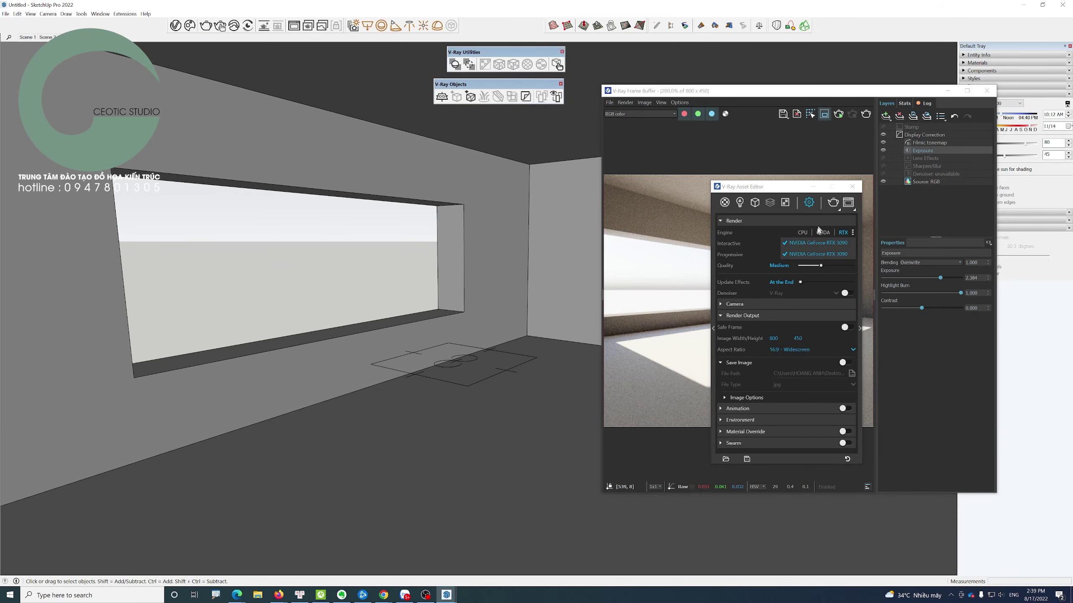
pyautogui.click(748, 243)
pyautogui.click(848, 243)
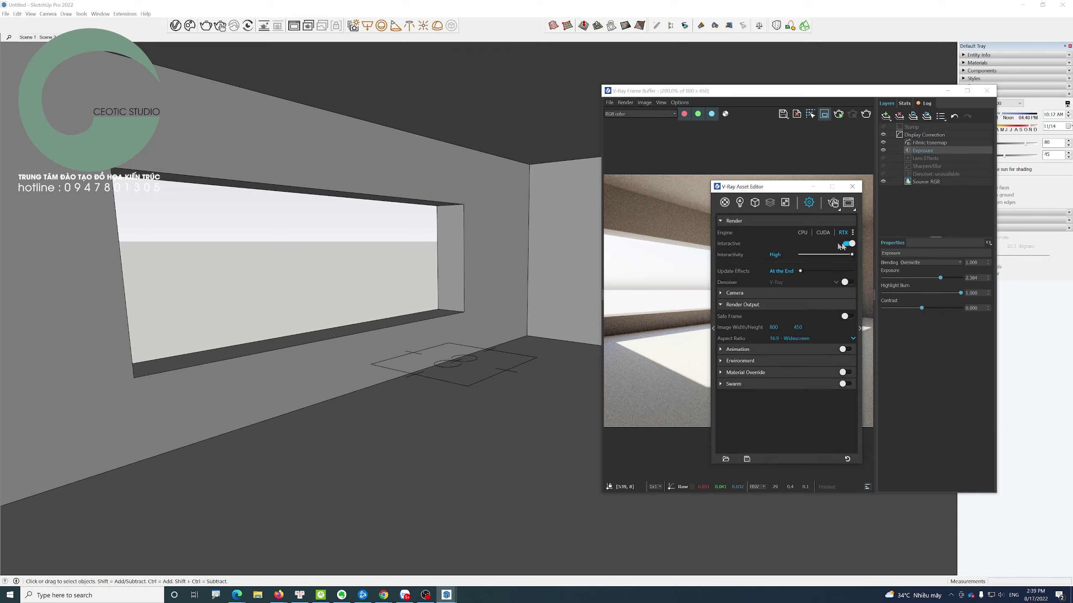
pyautogui.click(833, 203)
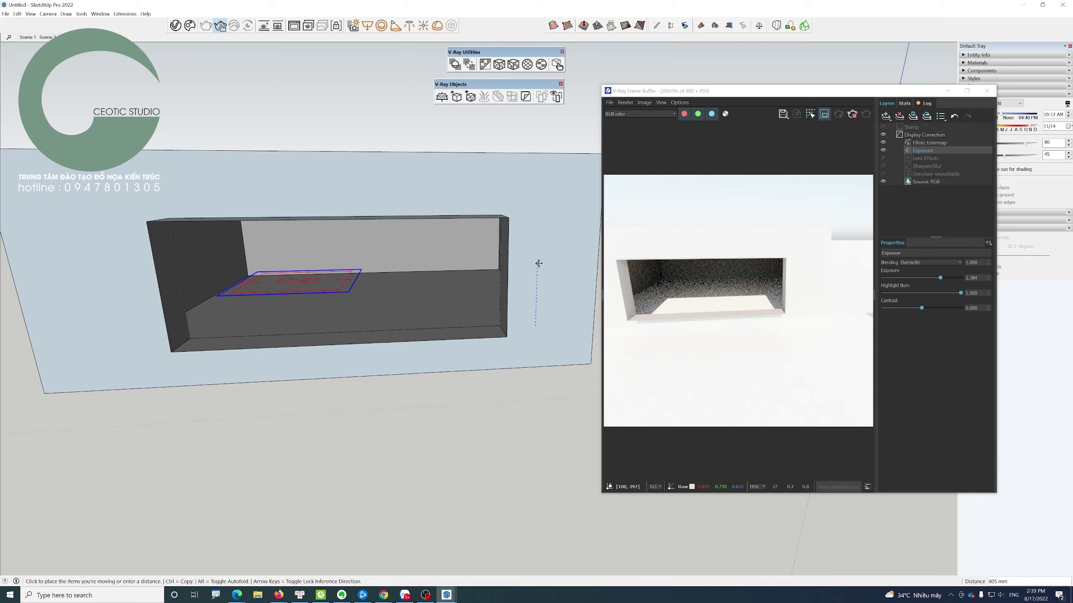
# - Lower the interactive render's Exposure to -0.520
pyautogui.press('m')
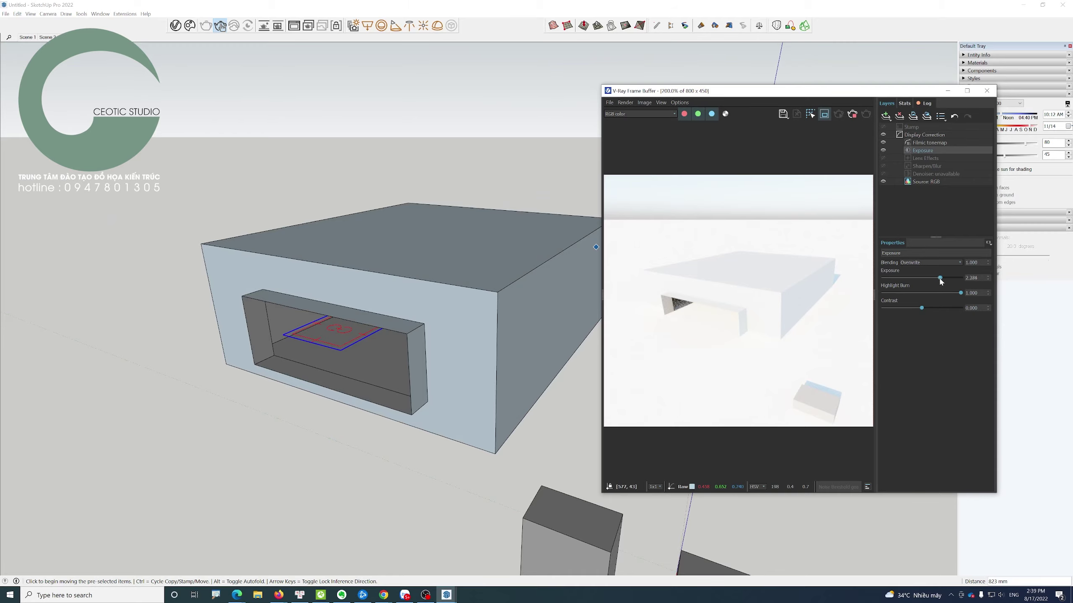
pyautogui.moveTo(941, 278); pyautogui.dragTo(917, 280)
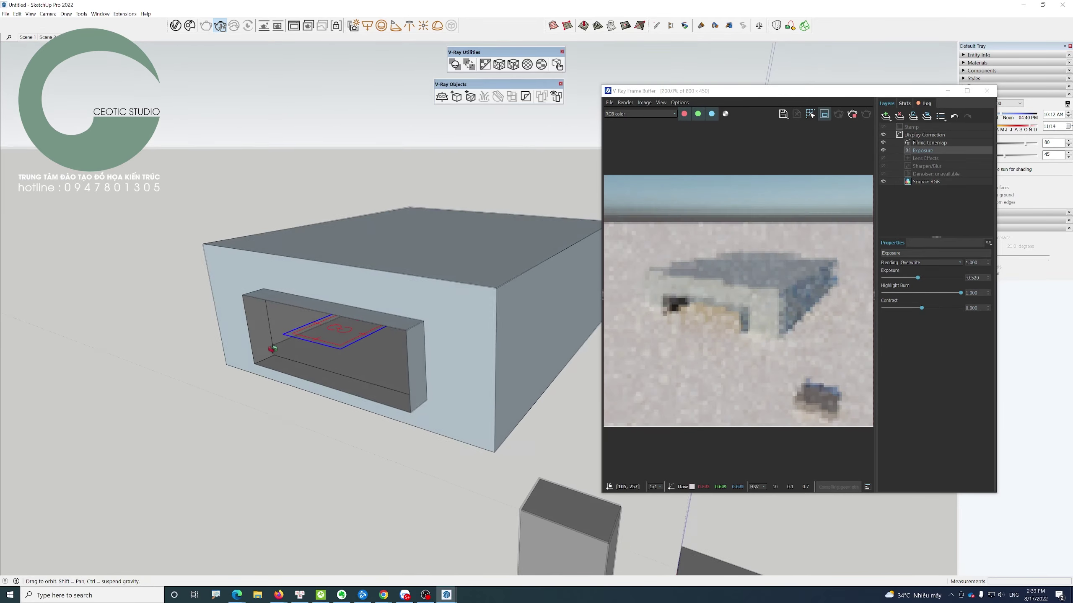
pyautogui.scroll(4, 273, 350)
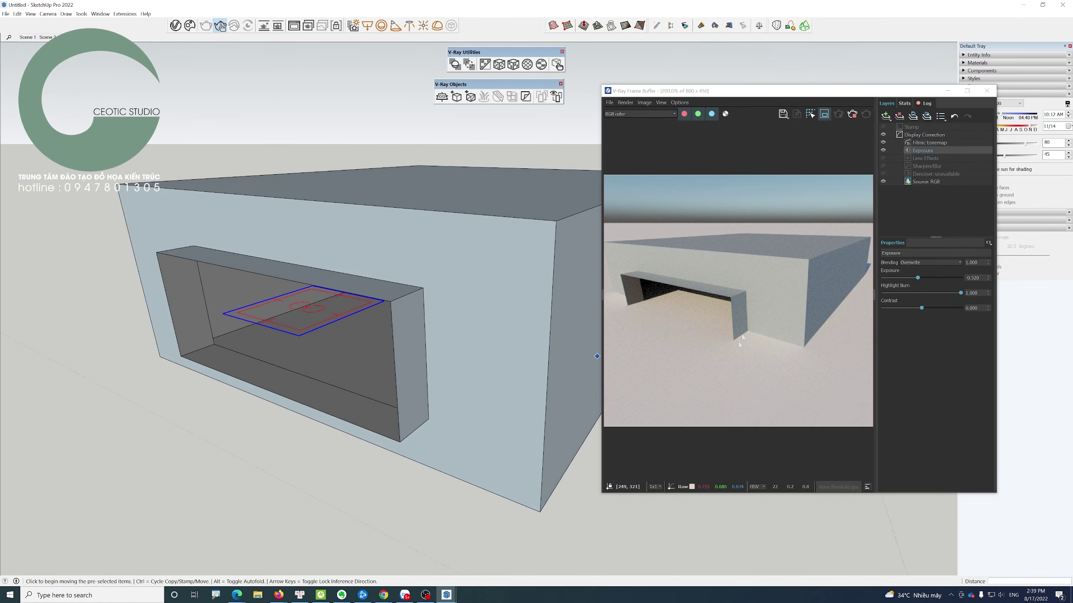
# - Move the rectangle light lower, then back up inside the window opening
pyautogui.click(449, 315)
pyautogui.click(453, 383)
pyautogui.click(452, 382)
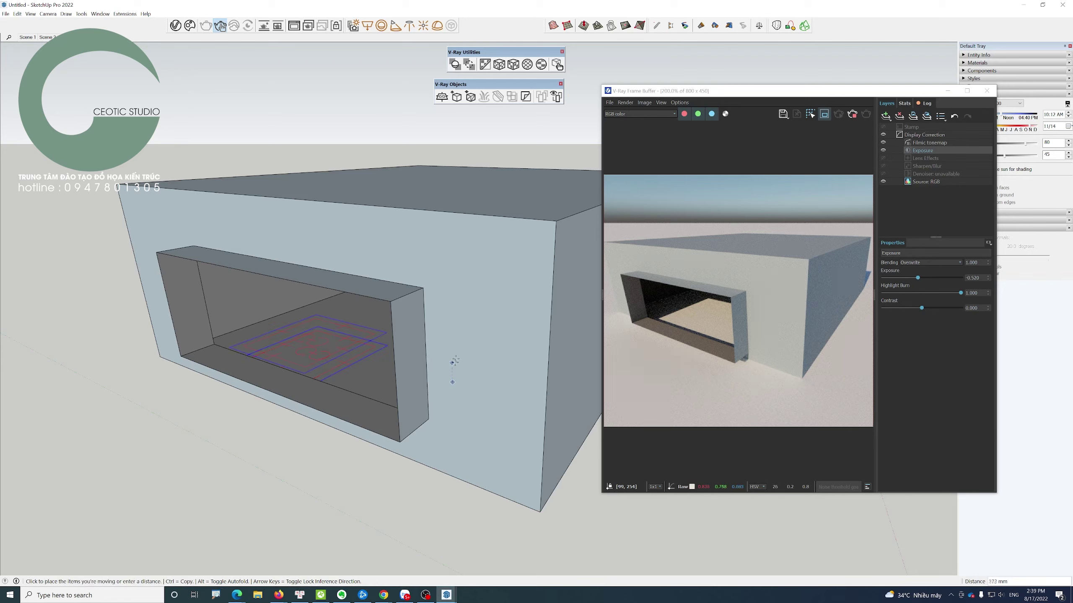
pyautogui.click(454, 331)
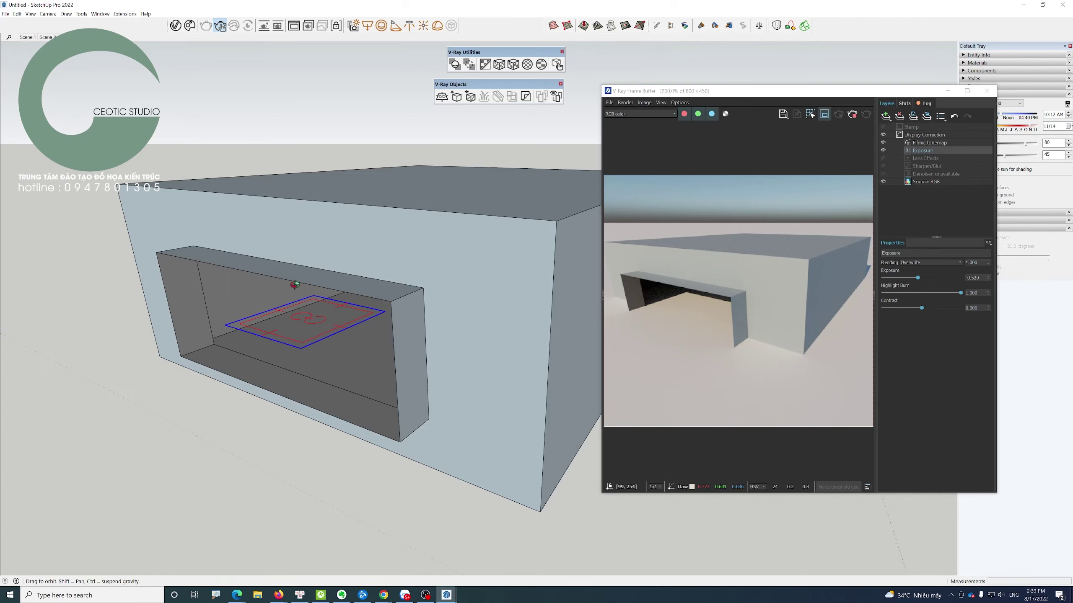
pyautogui.moveTo(297, 283)
pyautogui.mouseDown(button='middle')
pyautogui.moveTo(300, 269)
pyautogui.moveTo(828, 256)
pyautogui.mouseUp(button='middle')
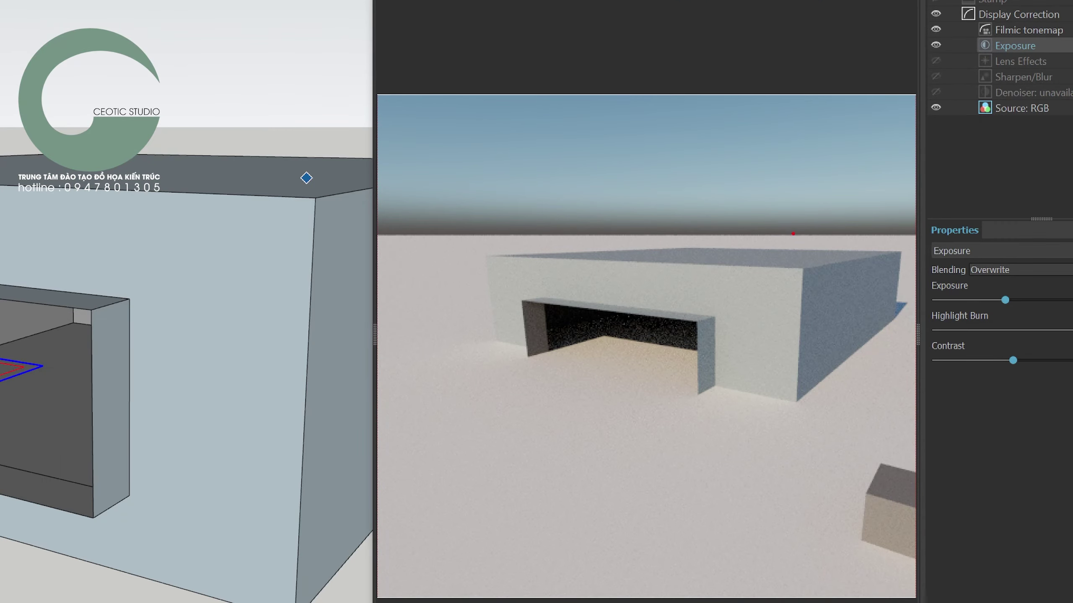
pyautogui.moveTo(681, 242); pyautogui.dragTo(795, 233)
pyautogui.moveTo(606, 233); pyautogui.dragTo(708, 226)
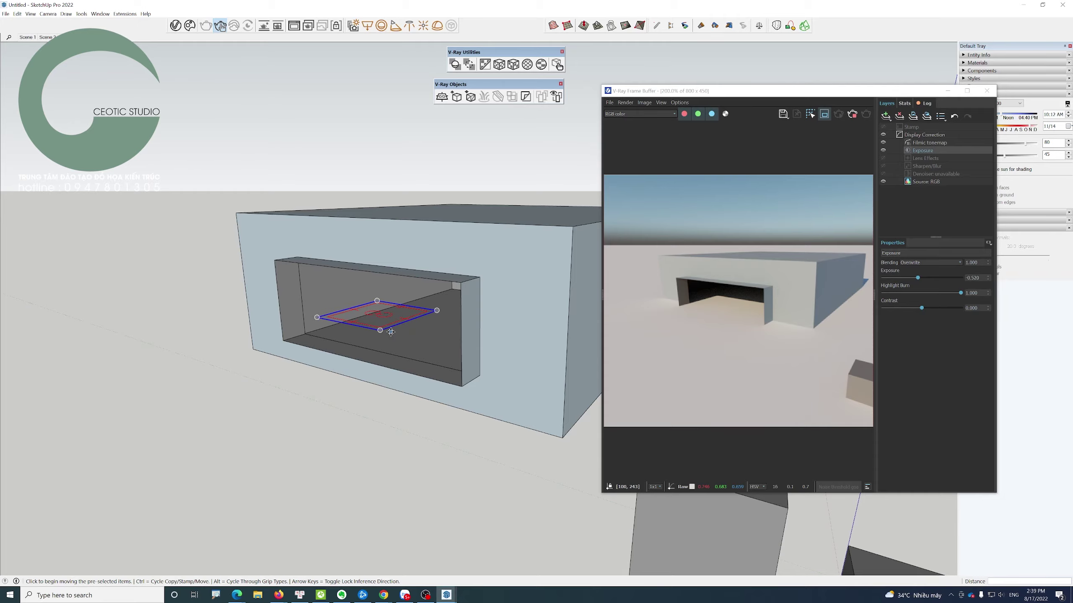
# - Scale the rectangle light down to 0.41
pyautogui.moveTo(426, 343); pyautogui.dragTo(340, 370, button='middle')
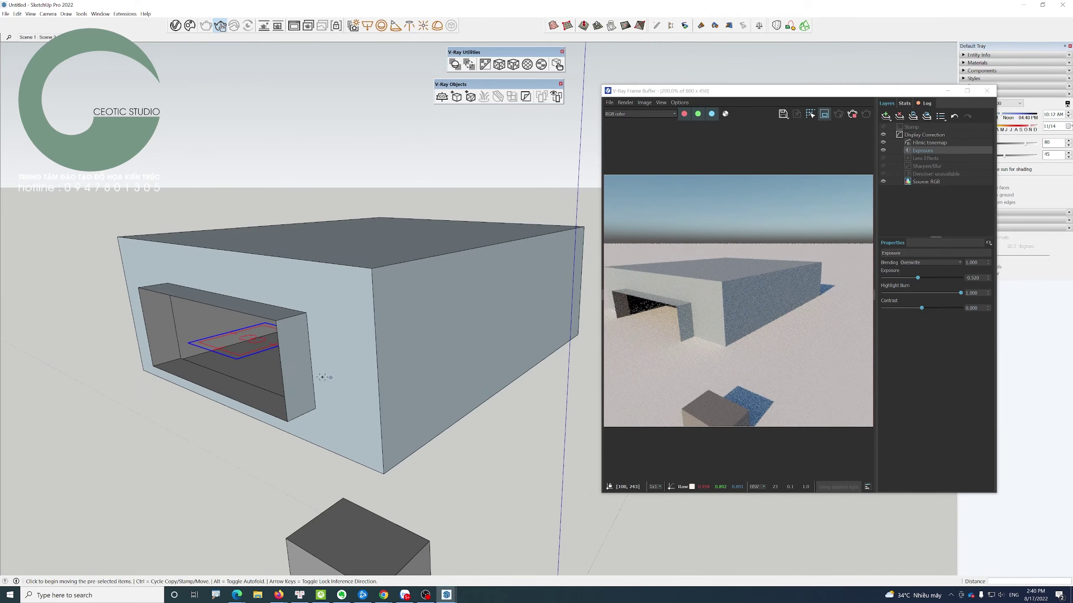
pyautogui.scroll(3, 415, 378)
pyautogui.scroll(-3, 416, 377)
pyautogui.moveTo(401, 412); pyautogui.dragTo(244, 350, button='middle')
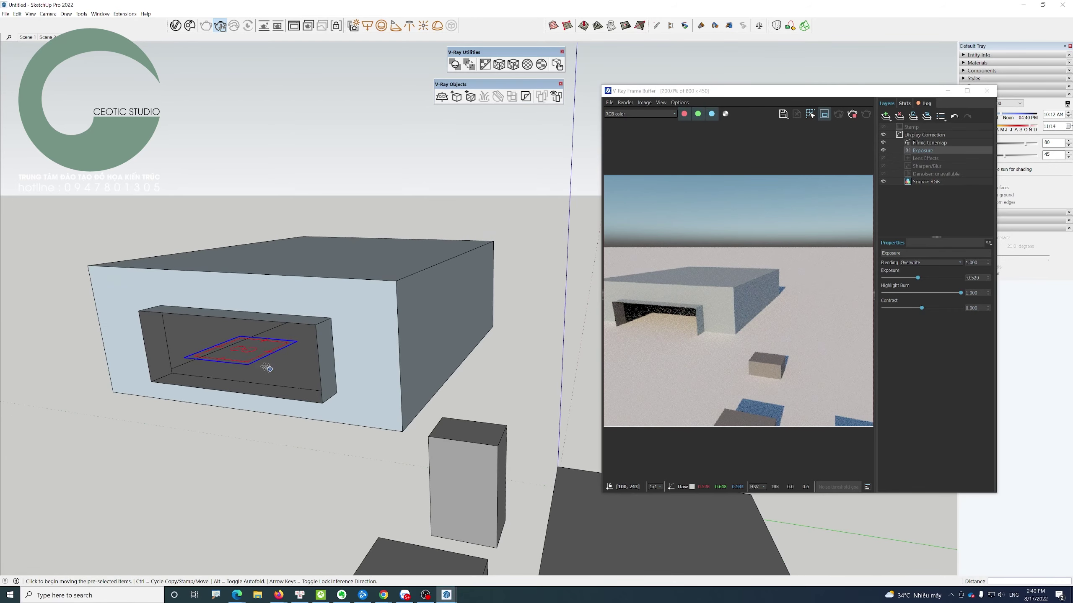
pyautogui.press('s')
pyautogui.moveTo(243, 337)
pyautogui.mouseDown()
pyautogui.moveTo(245, 353)
pyautogui.moveTo(498, 446)
pyautogui.moveTo(489, 460)
pyautogui.mouseUp()
# - Move the shrunken light onto the tall box
pyautogui.press('m')
pyautogui.scroll(3, 500, 472)
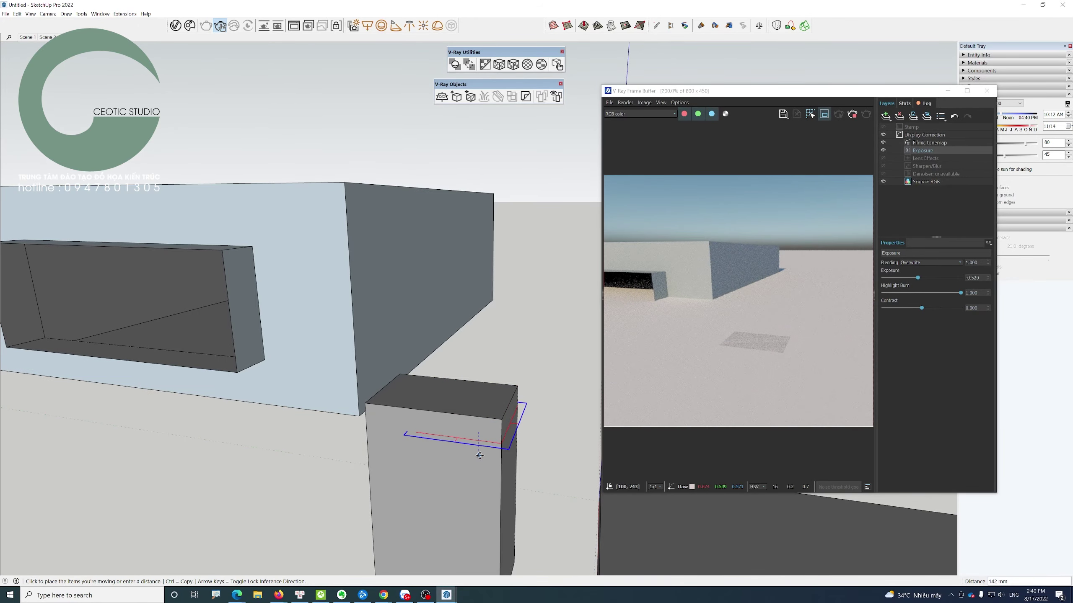
pyautogui.moveTo(490, 459)
pyautogui.mouseDown(button='middle')
pyautogui.moveTo(518, 506)
pyautogui.moveTo(485, 431)
pyautogui.moveTo(464, 459)
pyautogui.mouseUp(button='middle')
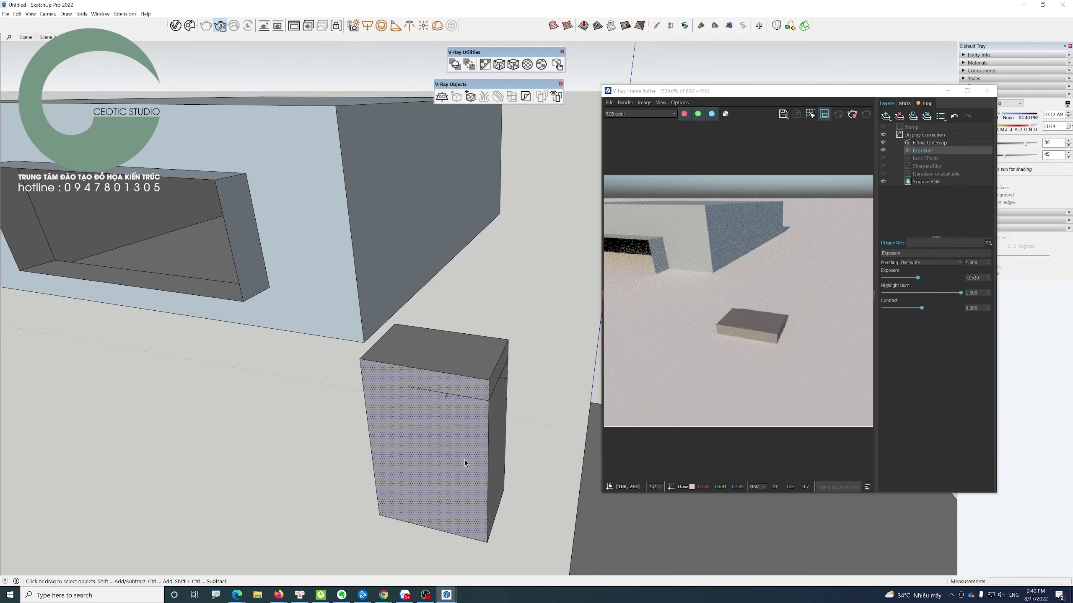
pyautogui.press('s')
# - Push/Pull the tall box's front face out 155 mm and side face out 148 mm
pyautogui.press('p')
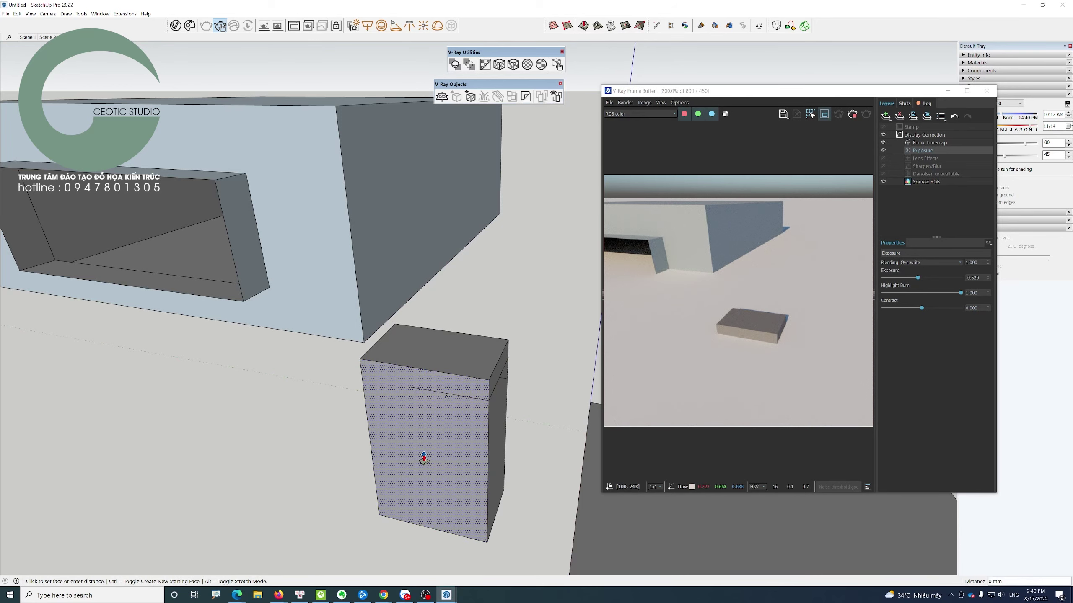
pyautogui.moveTo(423, 458); pyautogui.dragTo(416, 471)
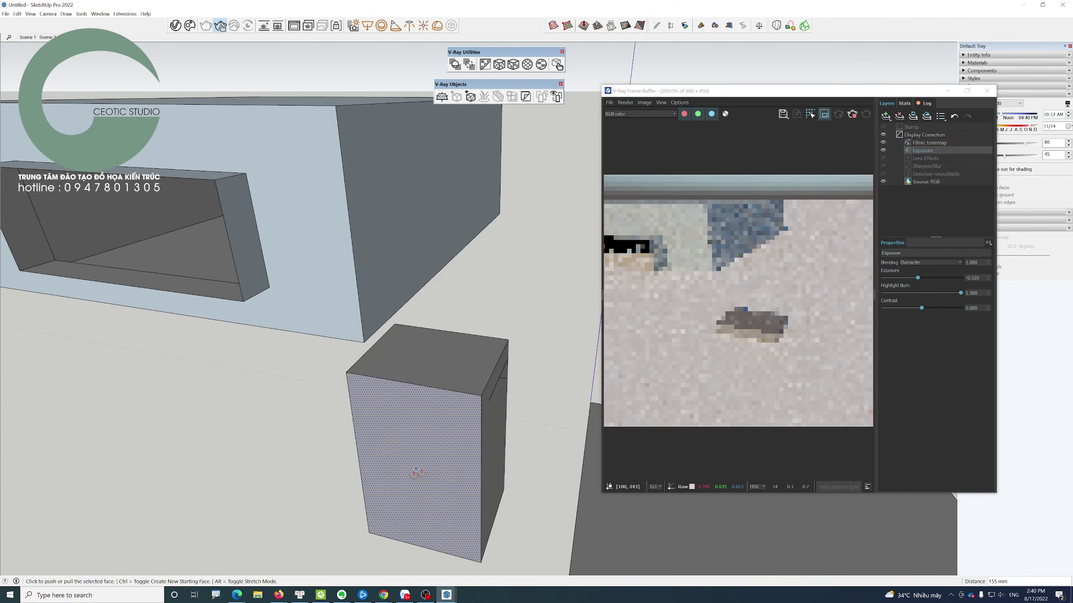
pyautogui.click(498, 428)
pyautogui.moveTo(521, 434)
pyautogui.mouseDown(button='middle')
pyautogui.moveTo(371, 448)
pyautogui.moveTo(254, 355)
pyautogui.mouseUp(button='middle')
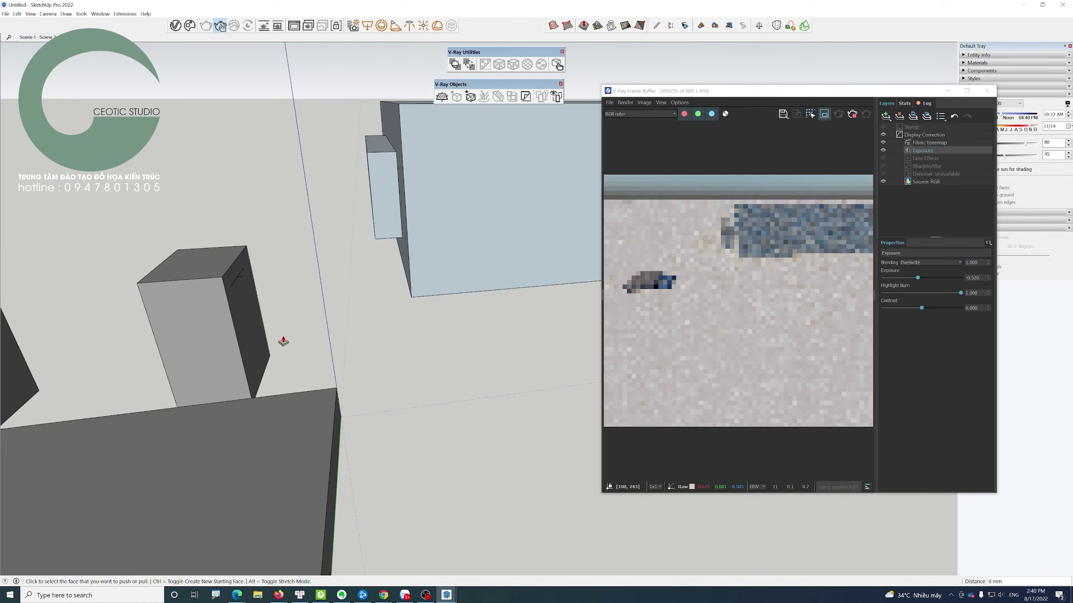
pyautogui.press('space')
# - Delete the tall box to reveal the light, then undo to restore it
pyautogui.moveTo(389, 338)
pyautogui.mouseDown(button='middle')
pyautogui.moveTo(503, 376)
pyautogui.moveTo(445, 367)
pyautogui.mouseUp(button='middle')
pyautogui.scroll(-2, 444, 368)
pyautogui.scroll(-1, 445, 367)
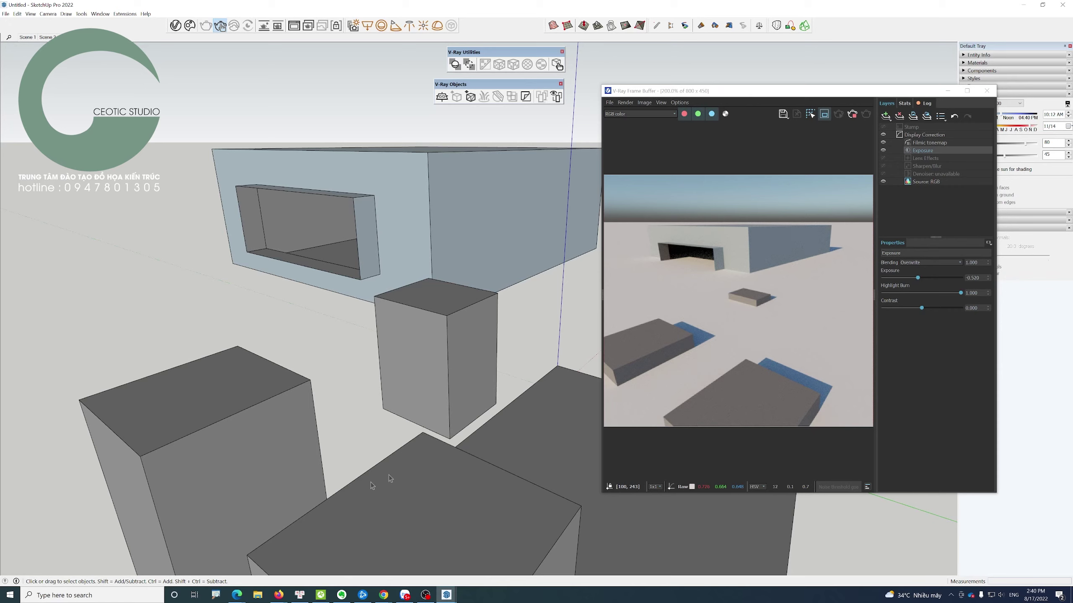
pyautogui.click(441, 333)
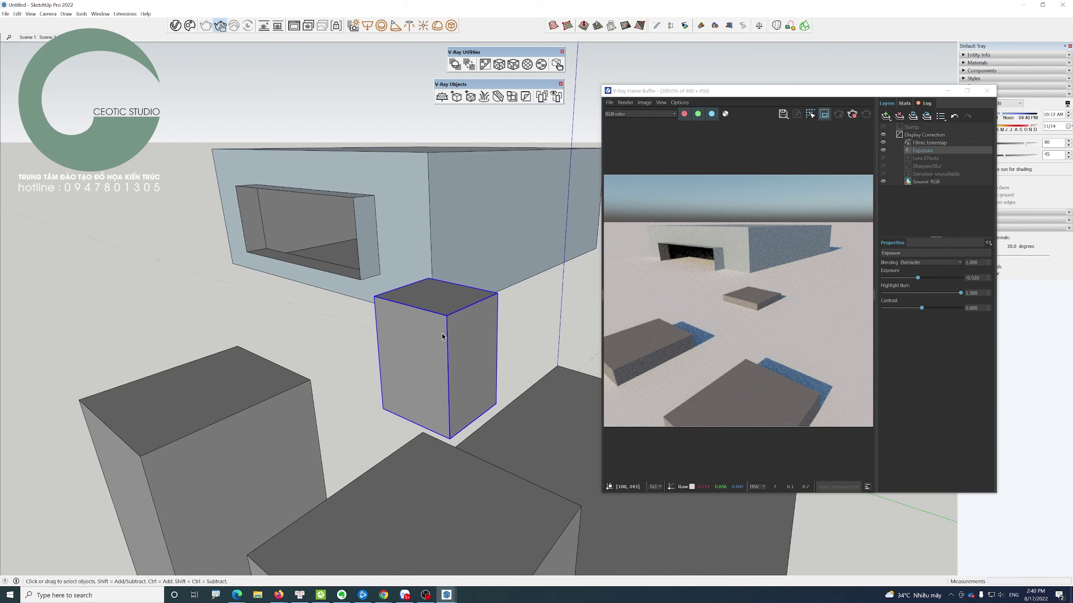
pyautogui.press('Delete')
pyautogui.click(464, 317)
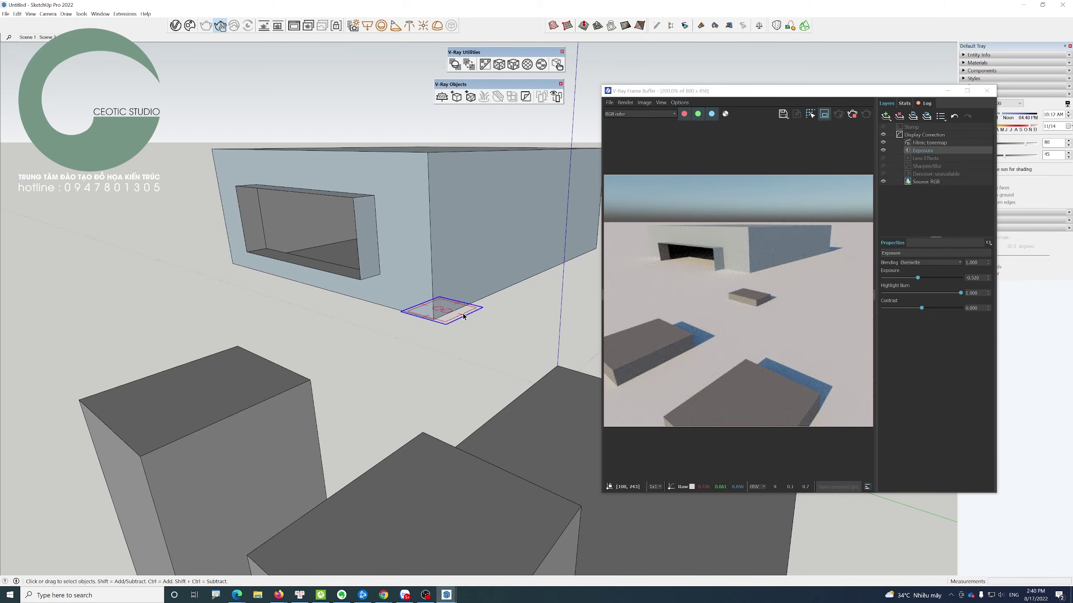
pyautogui.hotkey('ctrl', 'z')
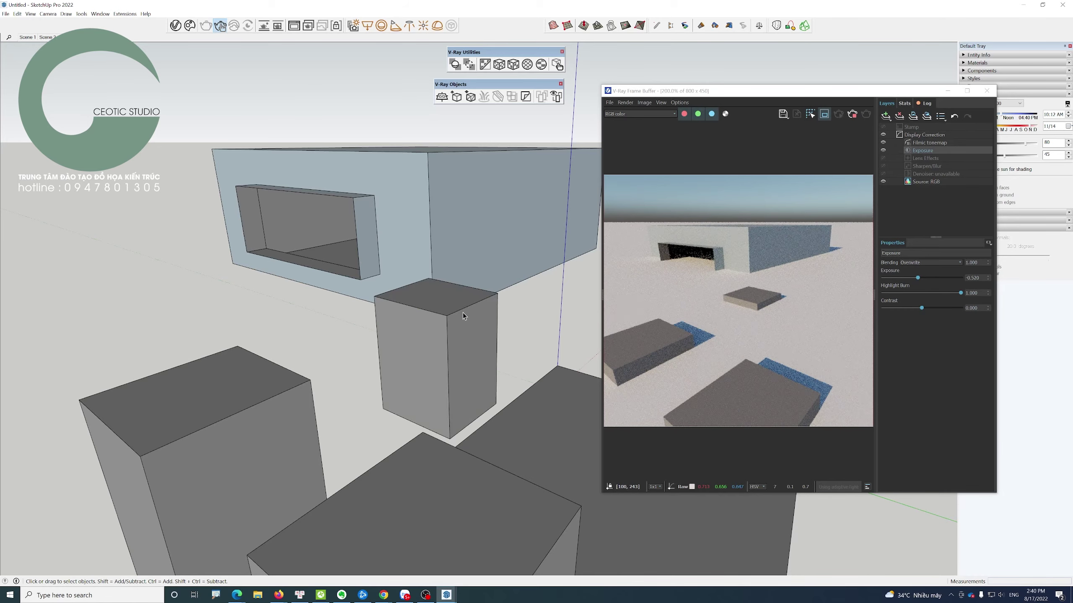
pyautogui.moveTo(464, 316); pyautogui.dragTo(486, 295, button='middle')
pyautogui.scroll(3, 502, 287)
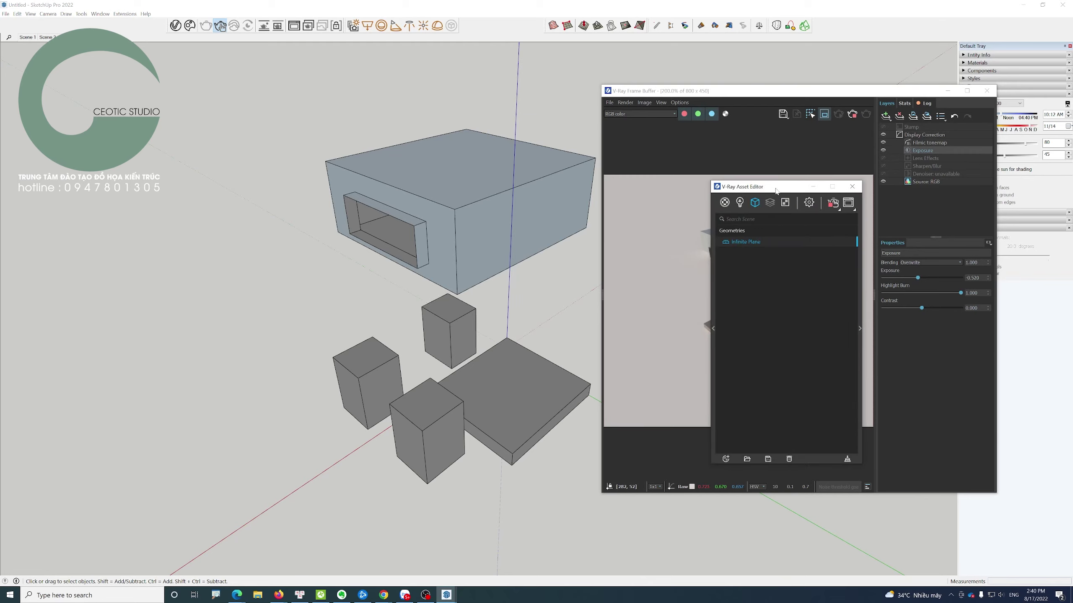
# - Open the Infinite Plane settings and disable the ground
pyautogui.moveTo(778, 190); pyautogui.dragTo(430, 215)
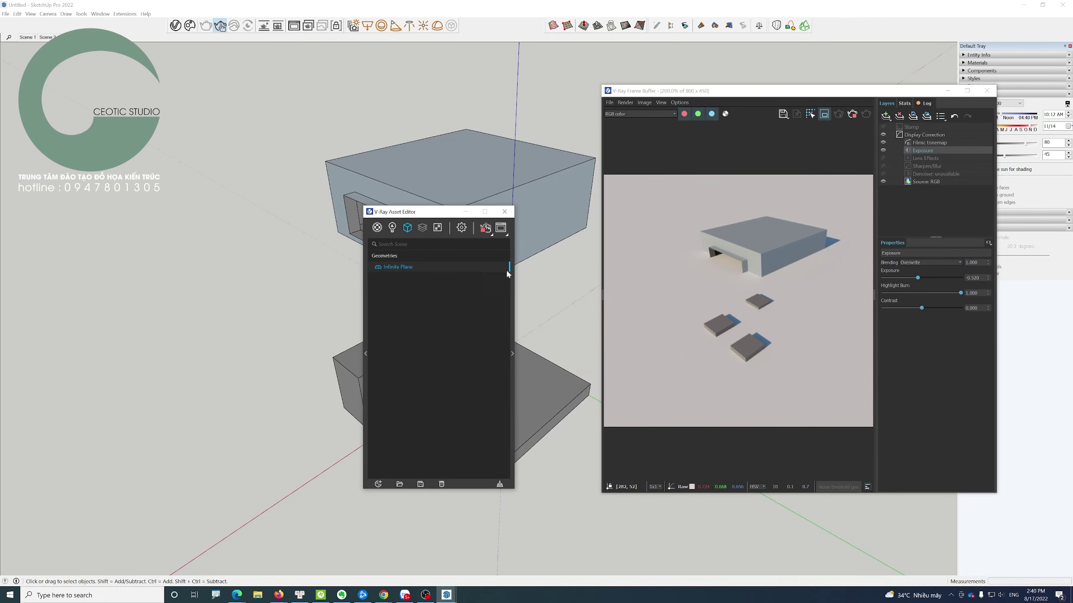
pyautogui.click(504, 310)
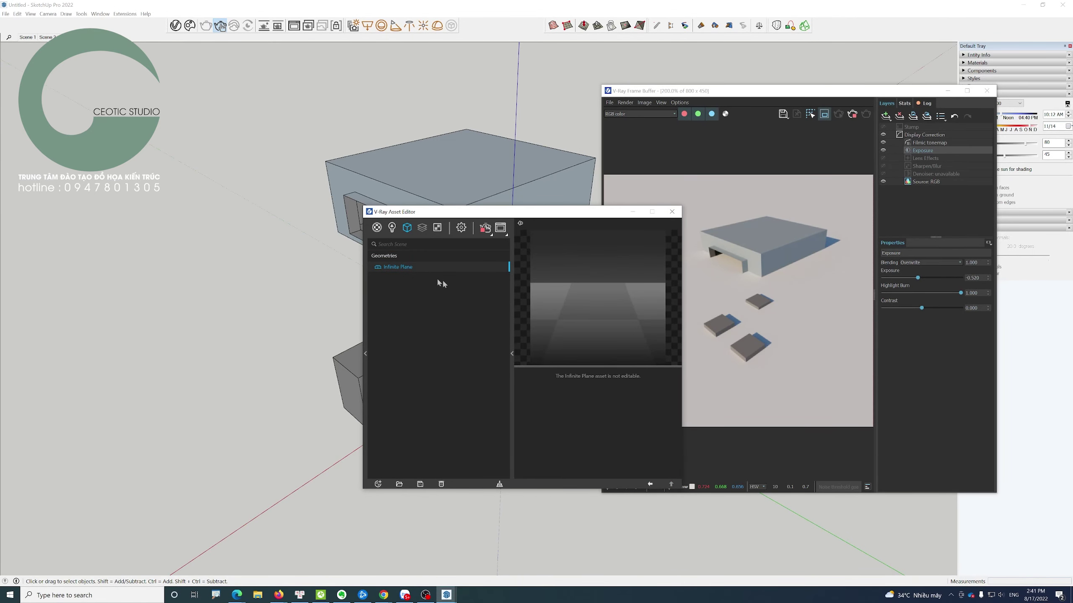
pyautogui.click(378, 268)
pyautogui.moveTo(550, 214); pyautogui.dragTo(841, 291)
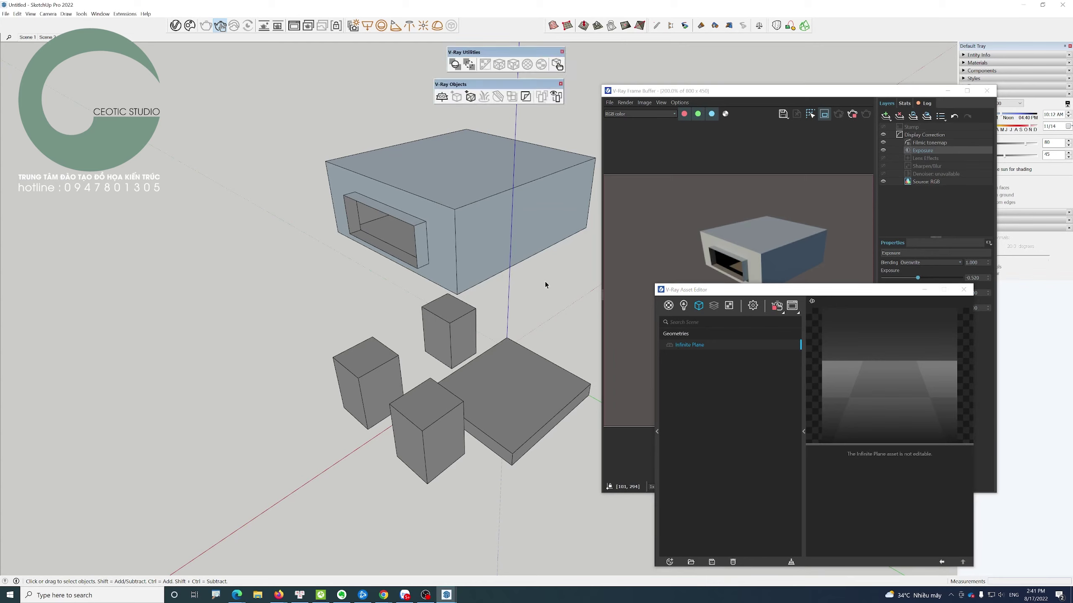
pyautogui.moveTo(541, 220); pyautogui.dragTo(499, 224, button='middle')
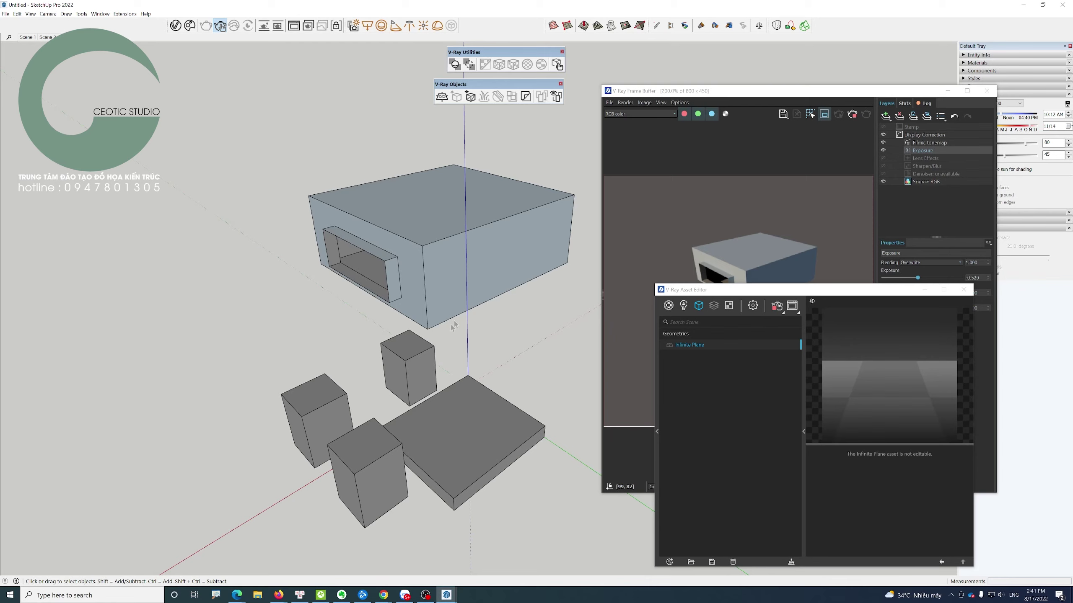
# - Open the Infinite Plane asset's context menu, dismiss it, and orbit around its marker
pyautogui.click(672, 344)
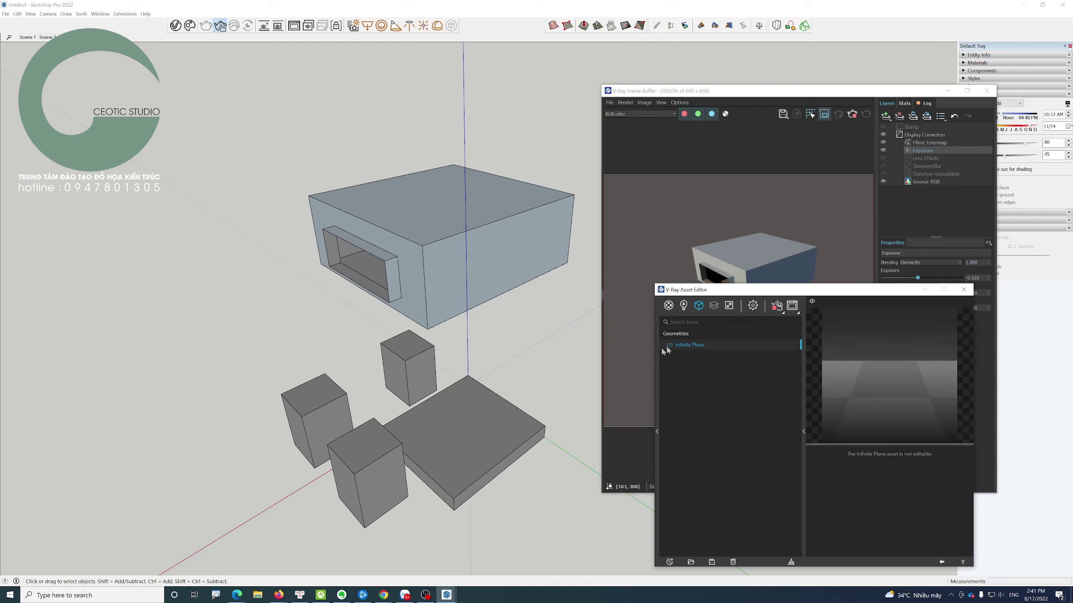
pyautogui.rightClick(702, 343)
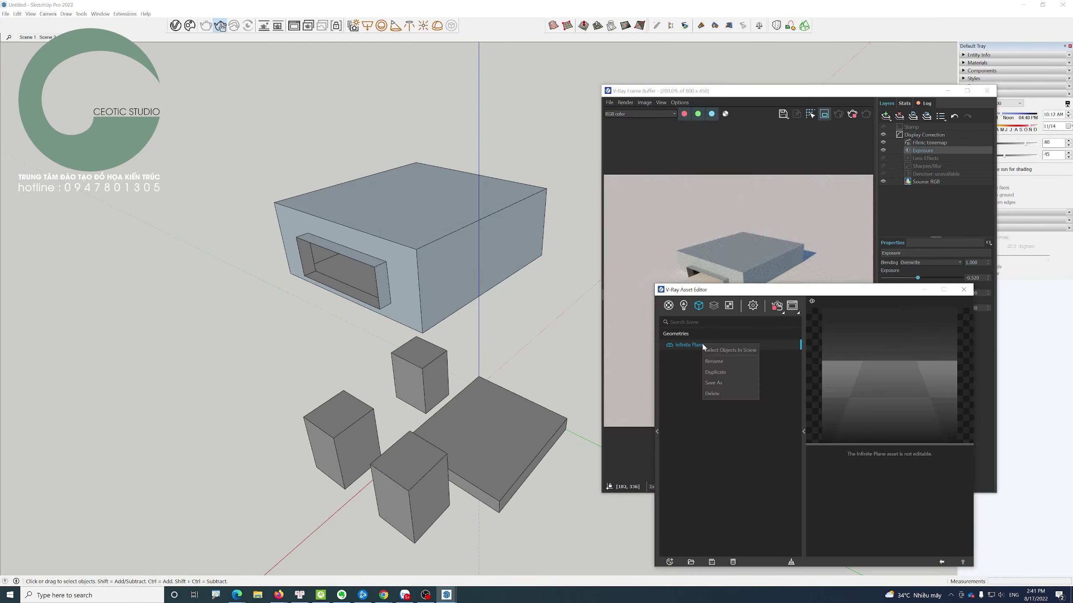
pyautogui.click(730, 351)
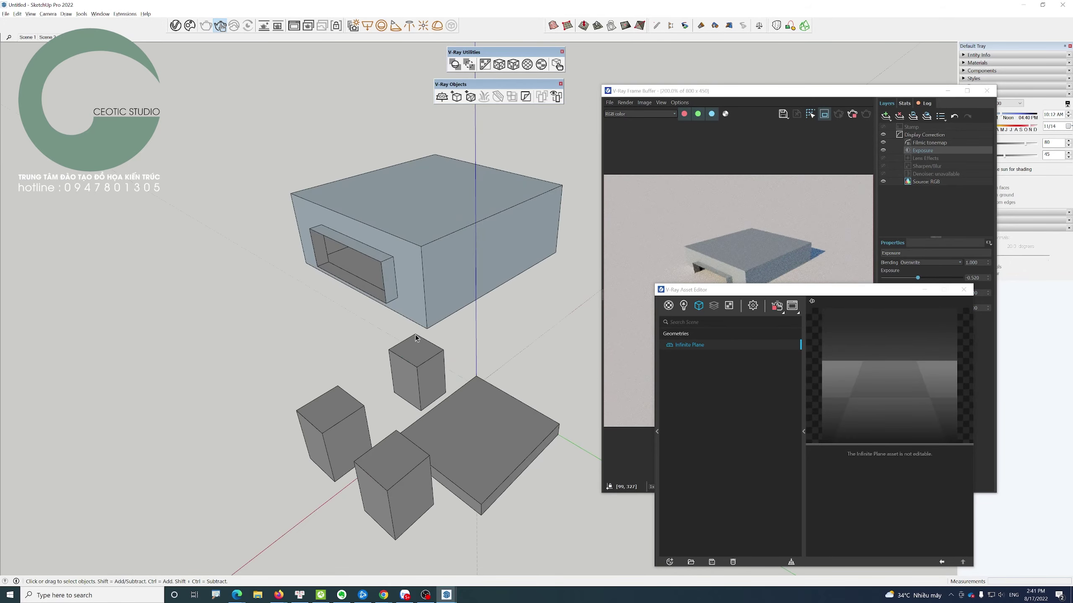
pyautogui.scroll(2, 419, 338)
pyautogui.scroll(3, 420, 358)
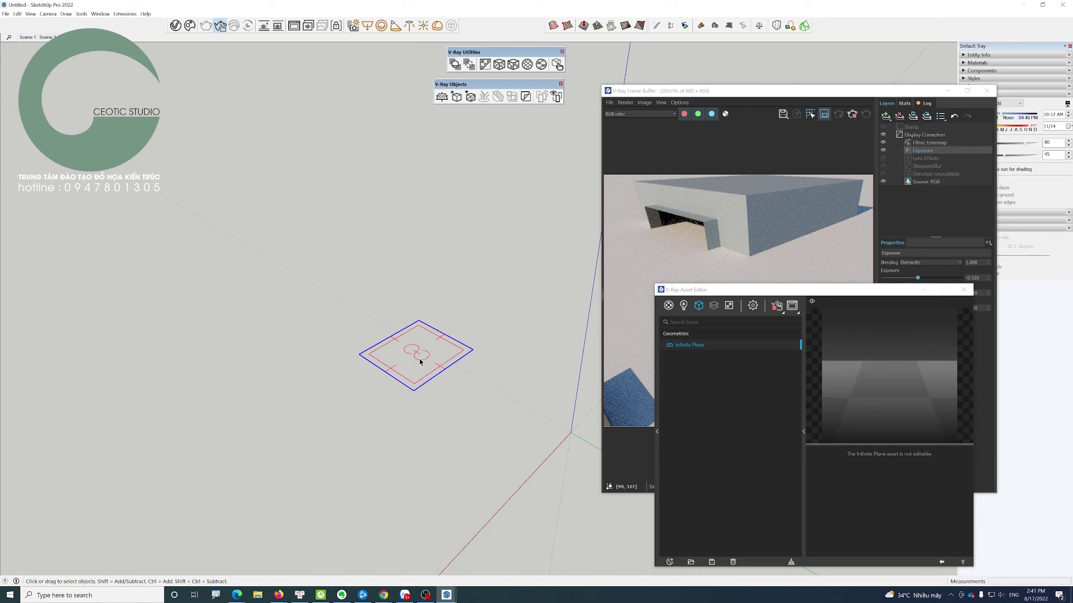
pyautogui.moveTo(419, 359); pyautogui.dragTo(478, 316, button='middle')
pyautogui.scroll(-2, 456, 341)
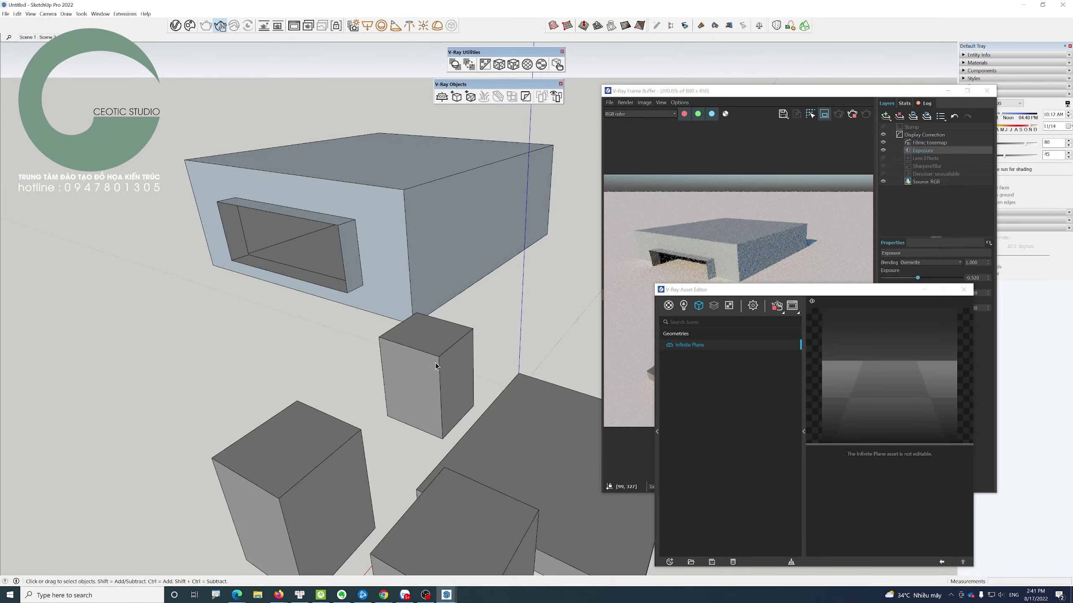
# - Use Select Objects In Scene on the Infinite Plane, cancel a Move, and orbit closer
pyautogui.rightClick(702, 345)
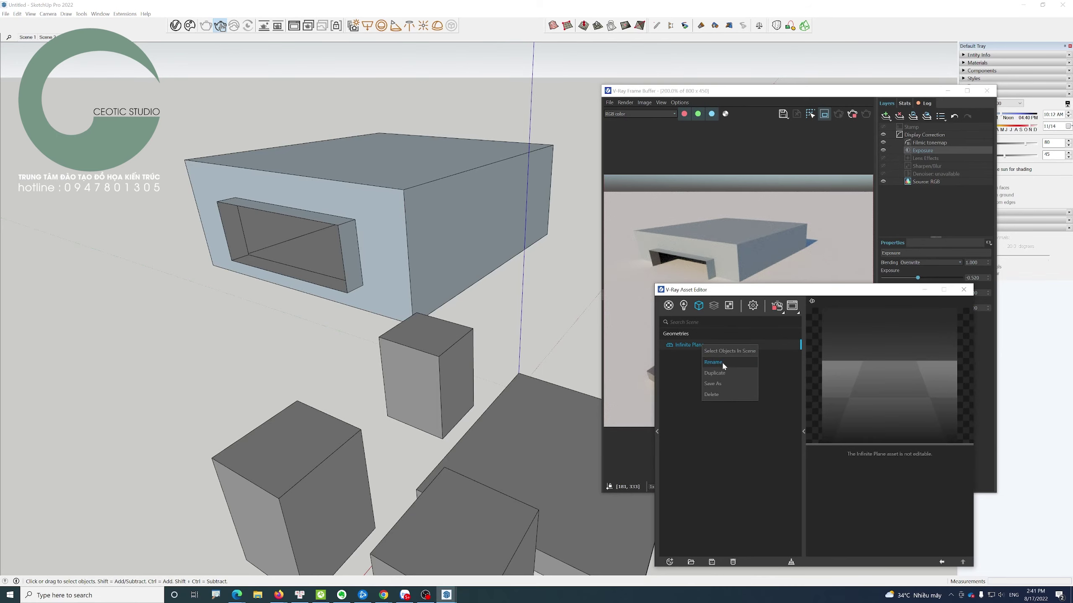
pyautogui.click(743, 352)
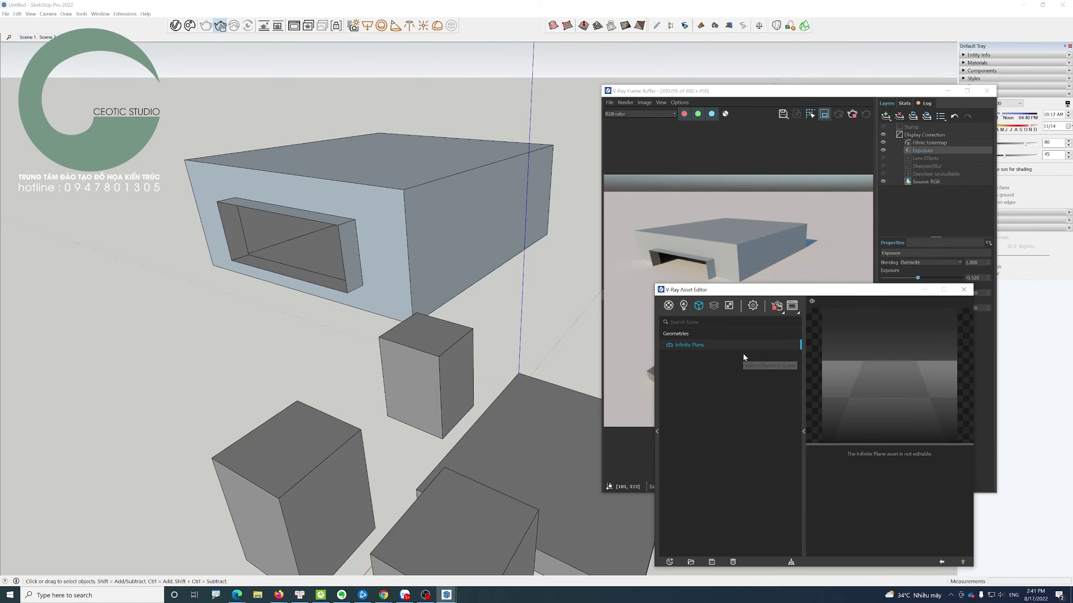
pyautogui.press('m')
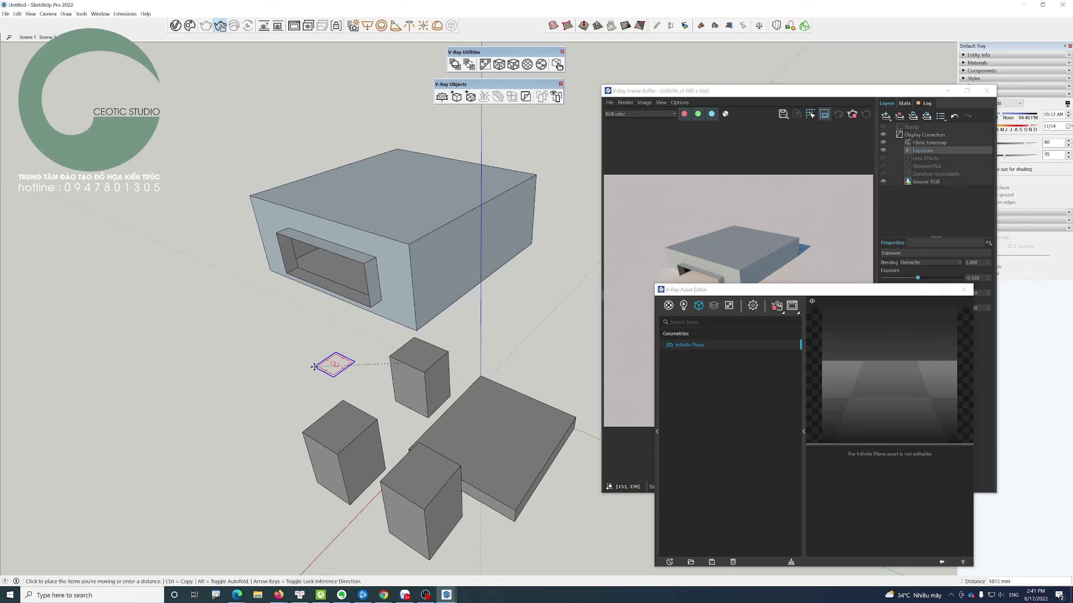
pyautogui.press('space')
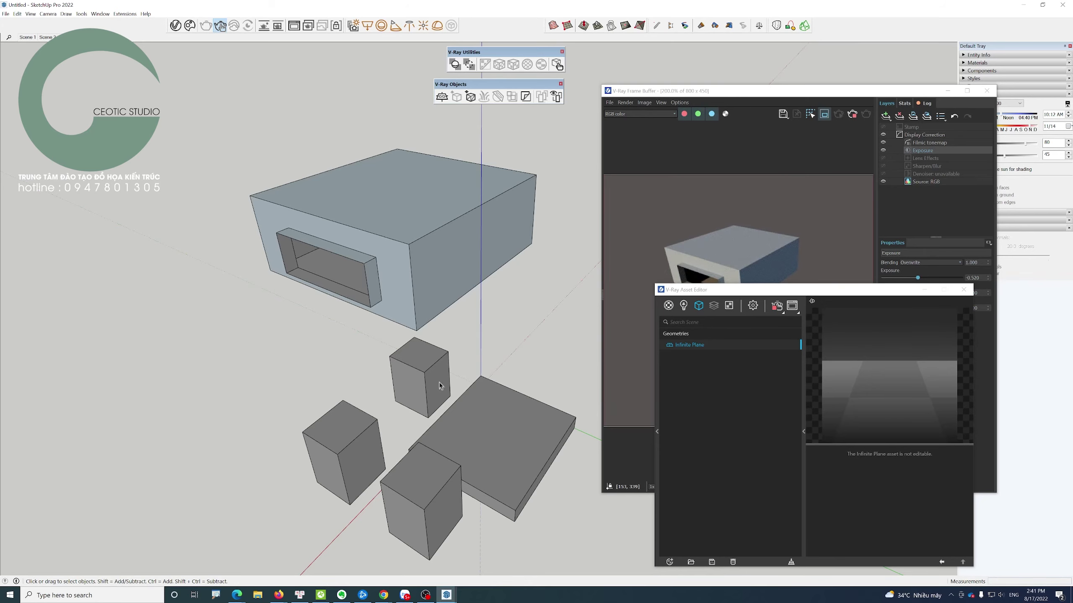
pyautogui.moveTo(439, 386); pyautogui.dragTo(426, 340, button='middle')
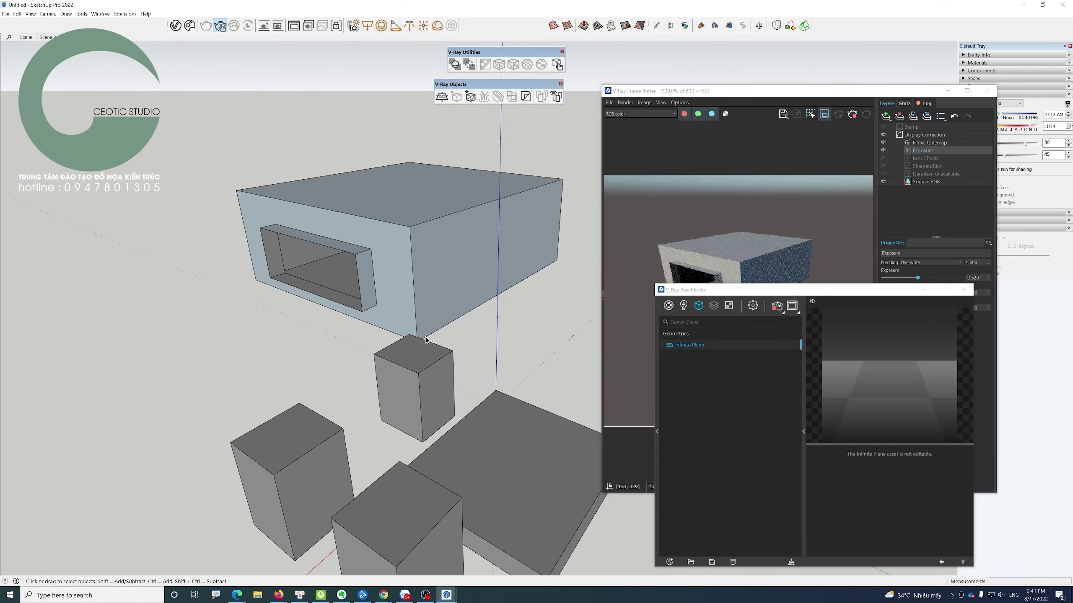
pyautogui.moveTo(426, 339); pyautogui.dragTo(428, 352, button='middle')
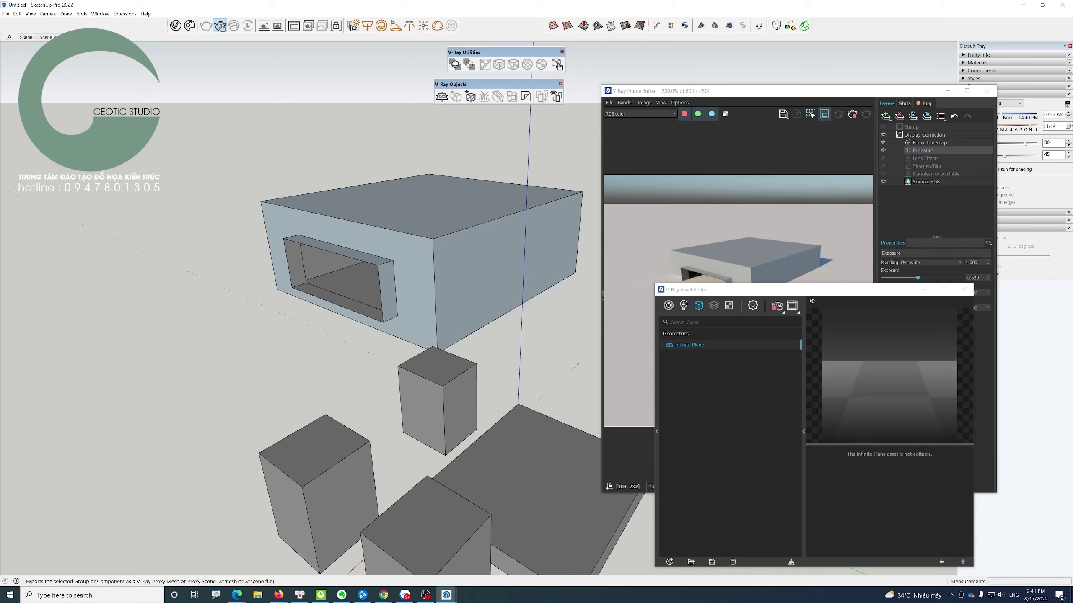
# - Bring the render forward and point out the importable .vrmesh and .vrscene formats
pyautogui.click(852, 114)
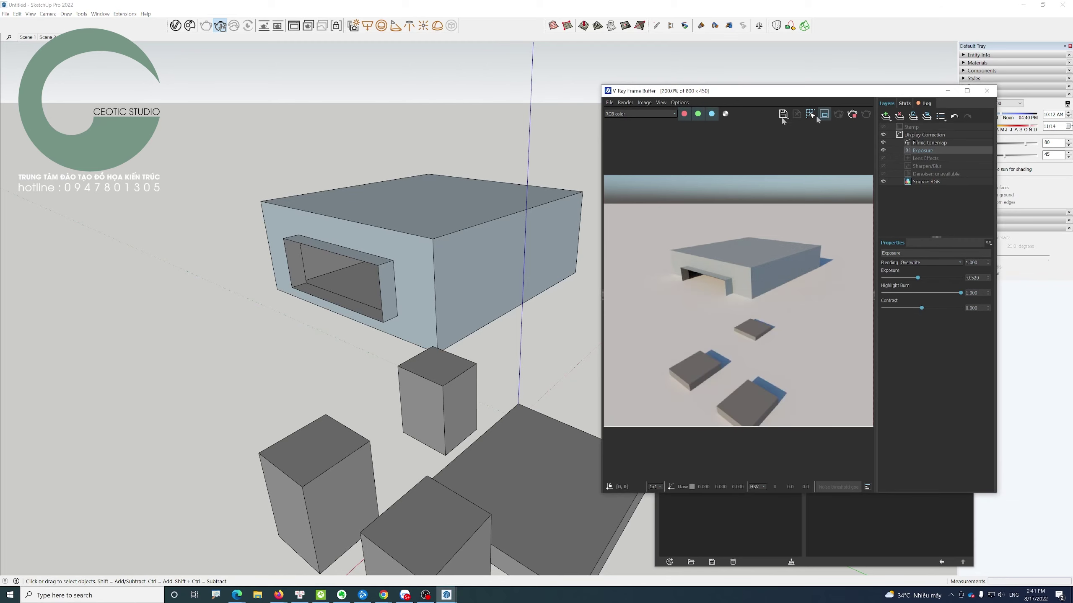
pyautogui.click(525, 163)
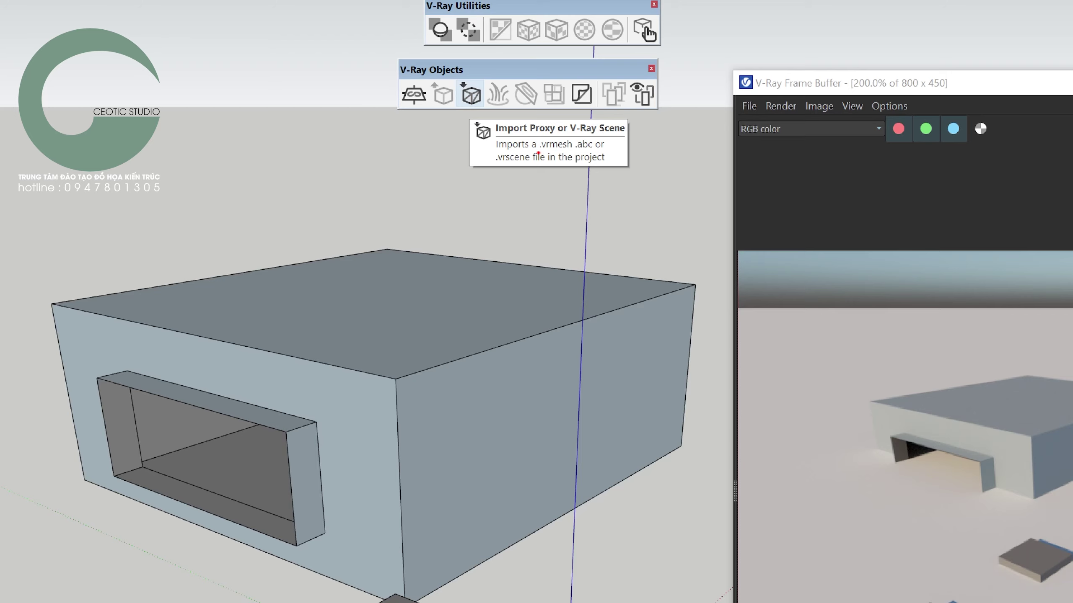
pyautogui.moveTo(539, 151); pyautogui.dragTo(592, 150)
pyautogui.moveTo(498, 166); pyautogui.dragTo(527, 166)
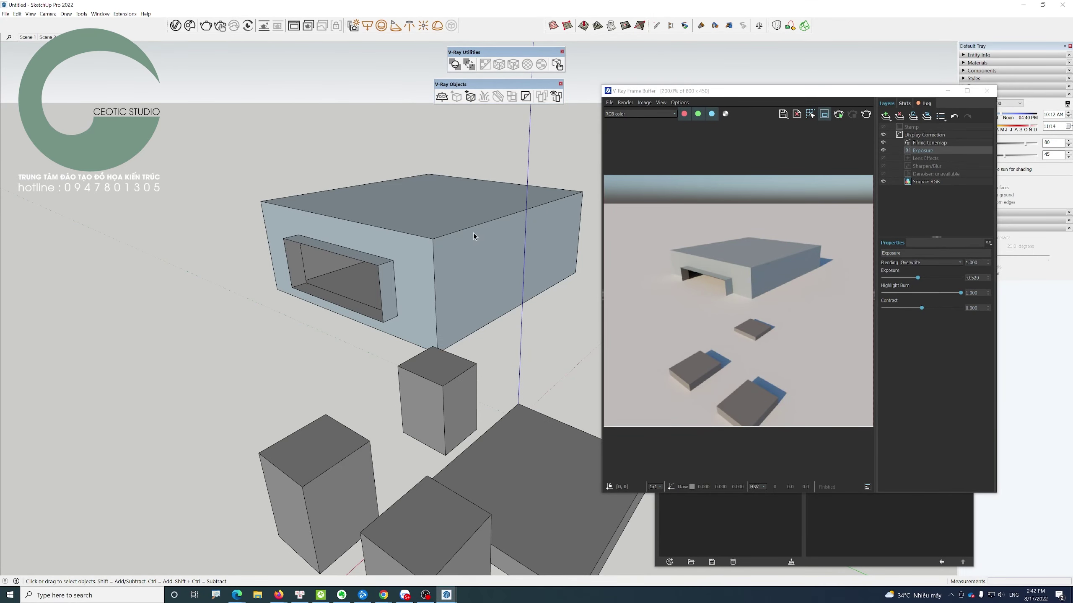
# - Orbit to show the roof and triple-click to select the whole building
pyautogui.moveTo(500, 220); pyautogui.dragTo(434, 236, button='middle')
pyautogui.click(435, 238)
pyautogui.scroll(-3, 435, 237)
pyautogui.tripleClick(445, 231)
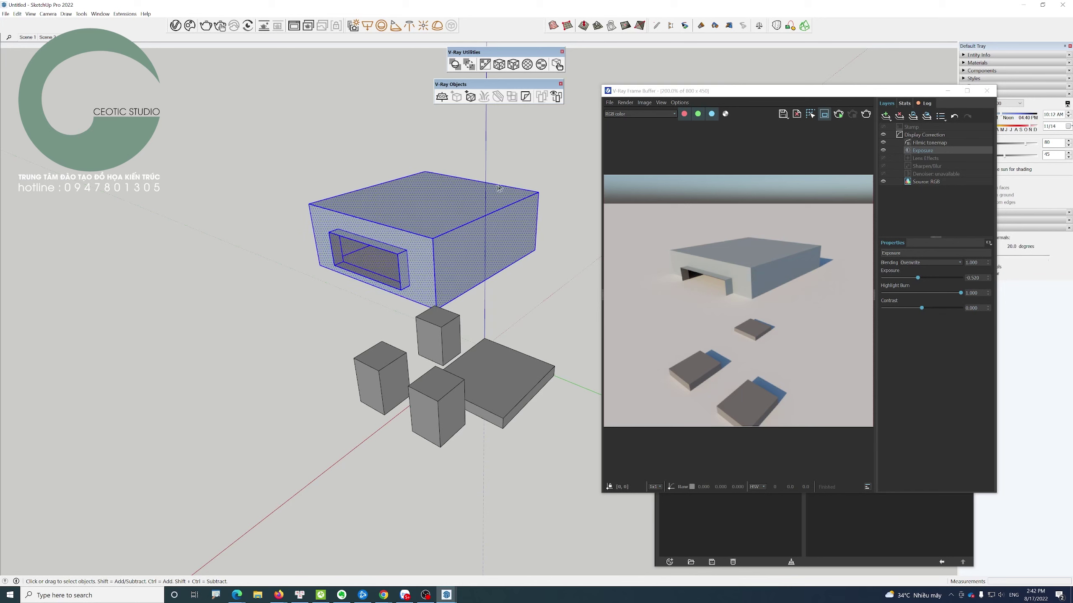
# - Import Vase 002 from Chaos Cosmos's downloaded assets into the model
pyautogui.click(512, 64)
pyautogui.click(509, 178)
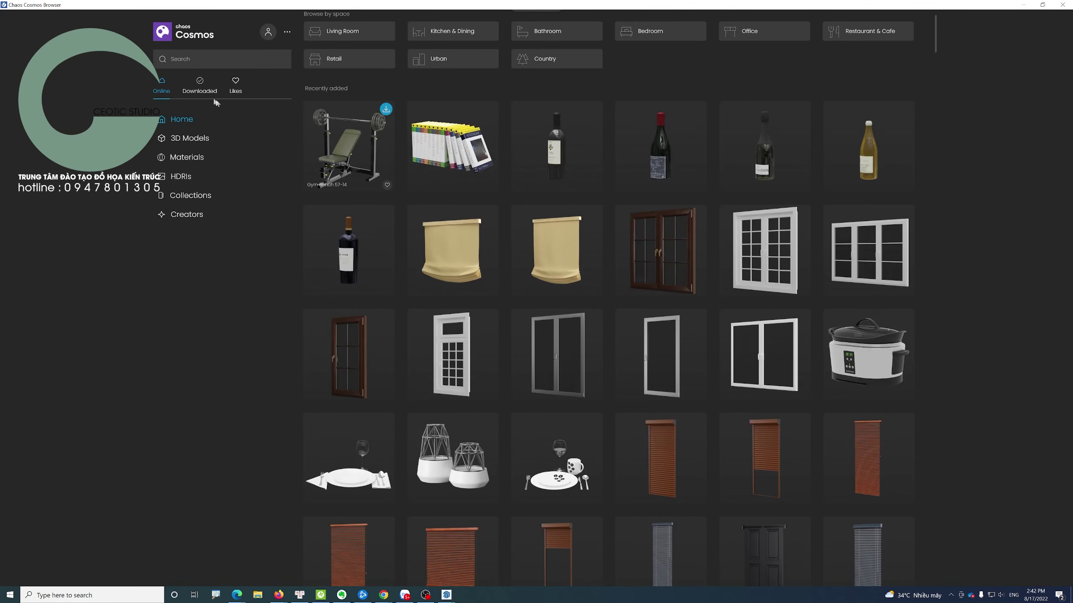
pyautogui.click(201, 86)
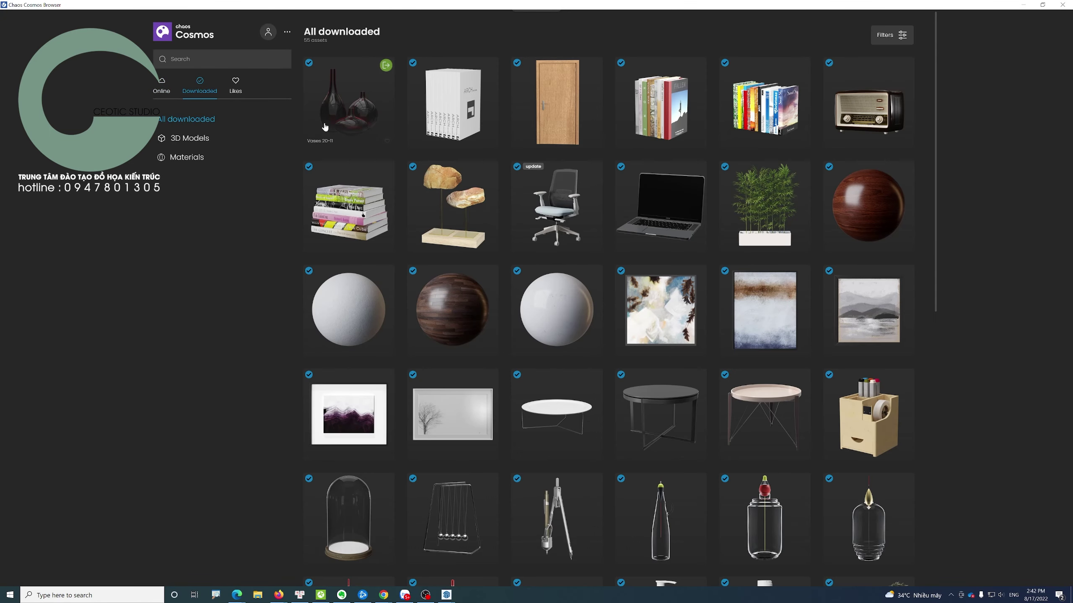
pyautogui.scroll(-3, 684, 235)
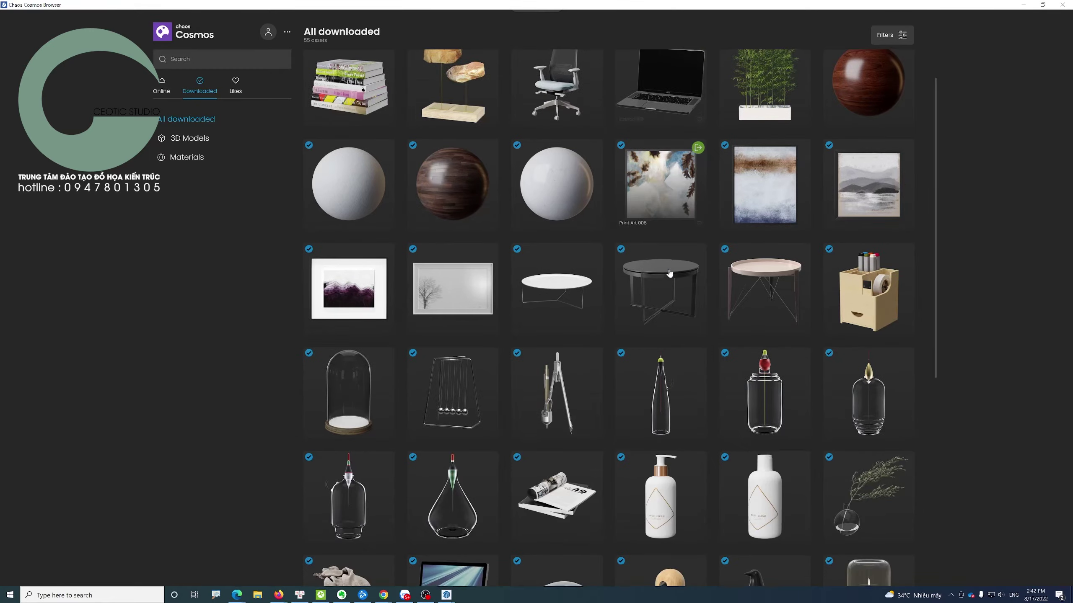
pyautogui.scroll(-5, 678, 254)
pyautogui.scroll(-4, 671, 272)
pyautogui.scroll(6, 672, 273)
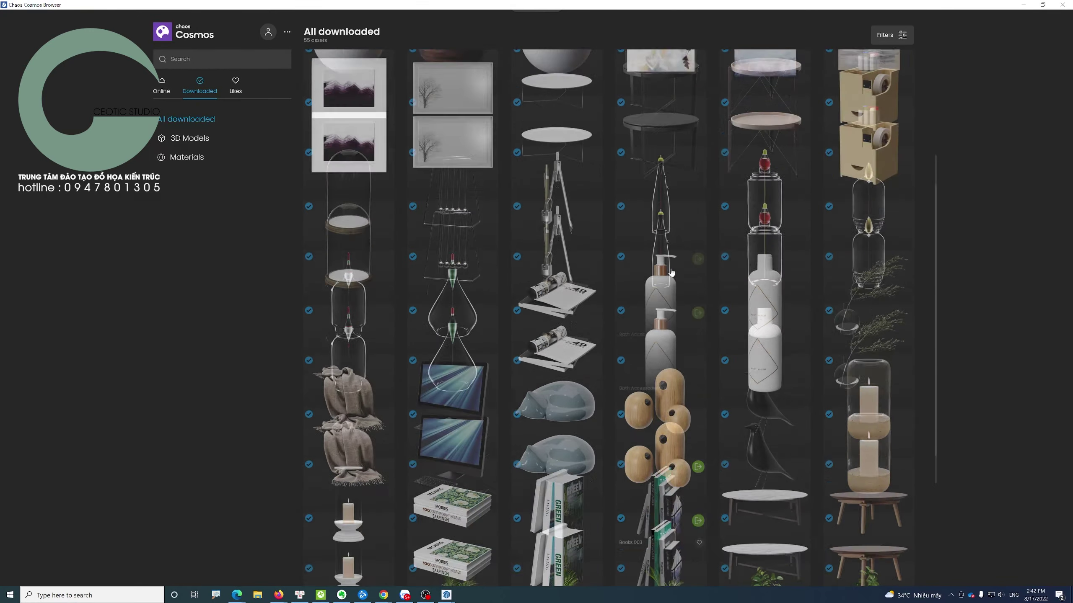
pyautogui.scroll(6, 494, 190)
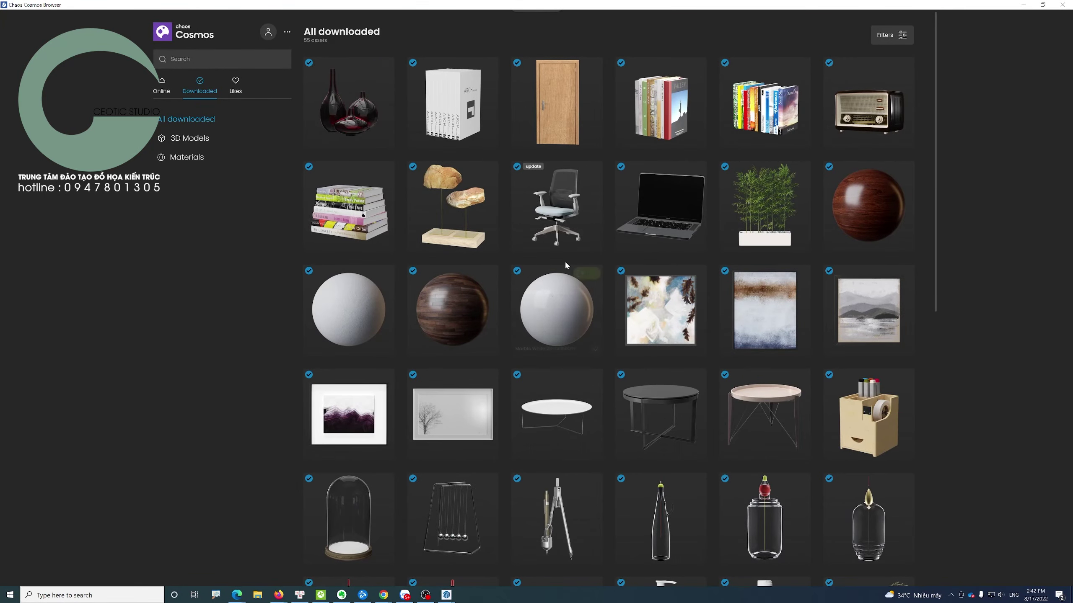
pyautogui.scroll(-3, 566, 261)
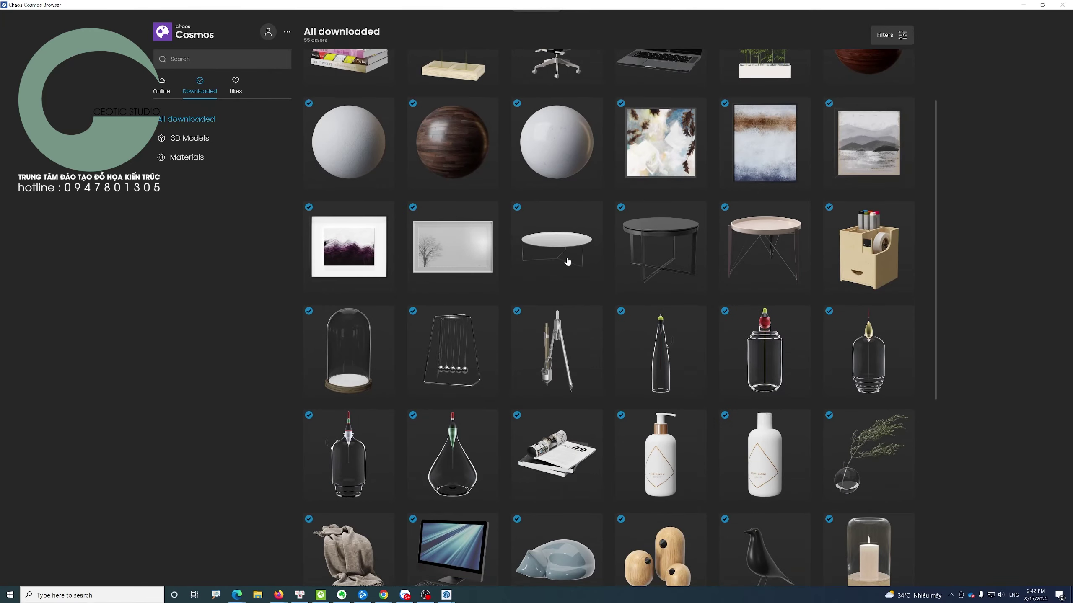
pyautogui.scroll(-3, 567, 261)
pyautogui.scroll(-2, 568, 262)
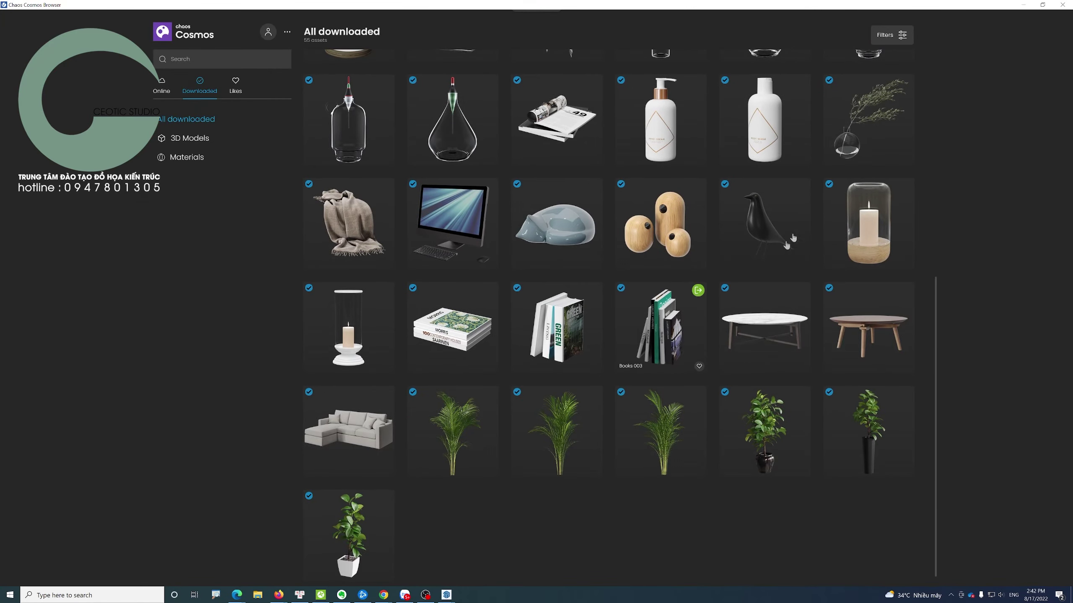
pyautogui.scroll(1, 802, 211)
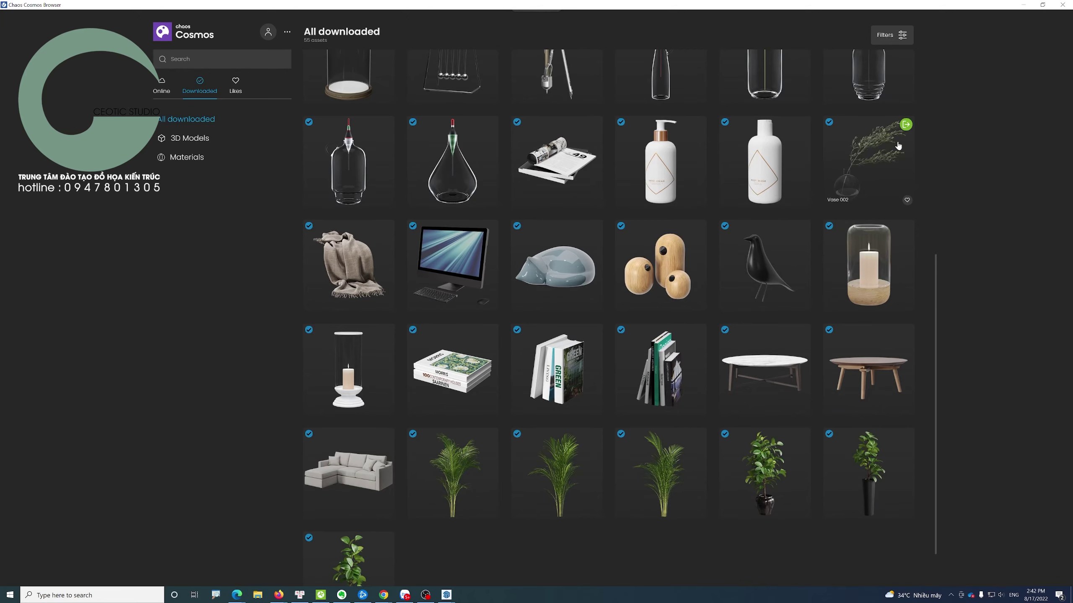
pyautogui.click(906, 125)
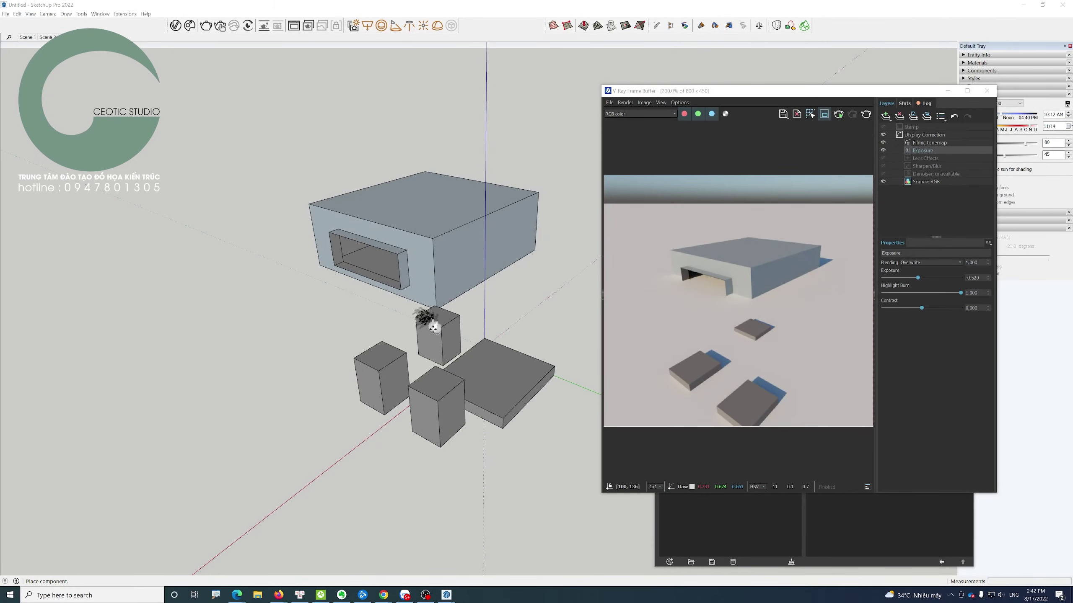
# - Place Vase 002 on top of a box and zoom in around it
pyautogui.click(418, 394)
pyautogui.scroll(2, 385, 386)
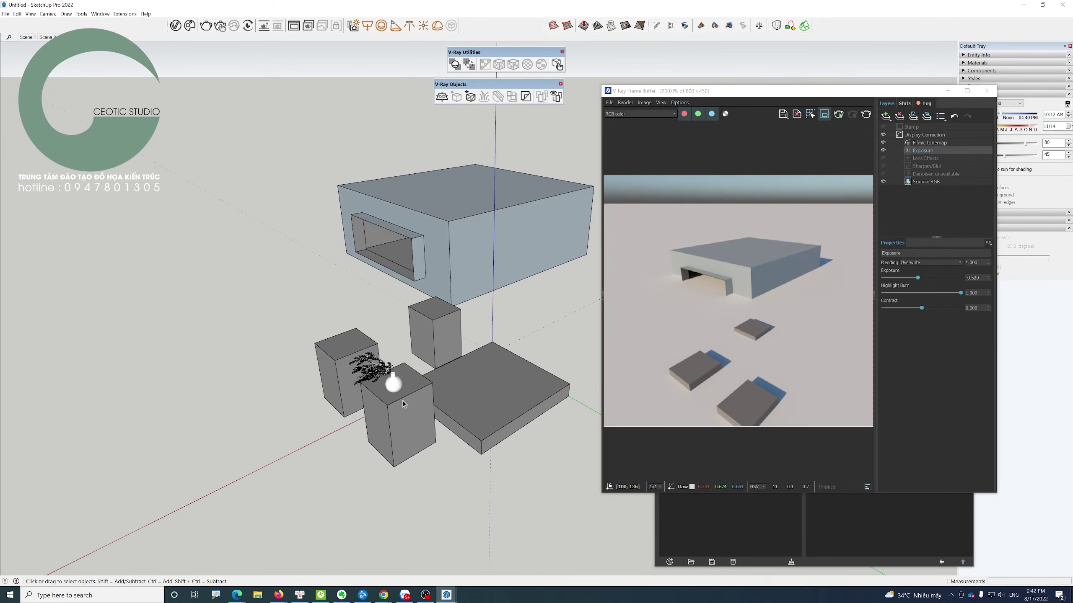
pyautogui.scroll(3, 385, 386)
pyautogui.scroll(3, 380, 372)
pyautogui.scroll(4, 374, 351)
pyautogui.moveTo(374, 351); pyautogui.dragTo(431, 376, button='middle')
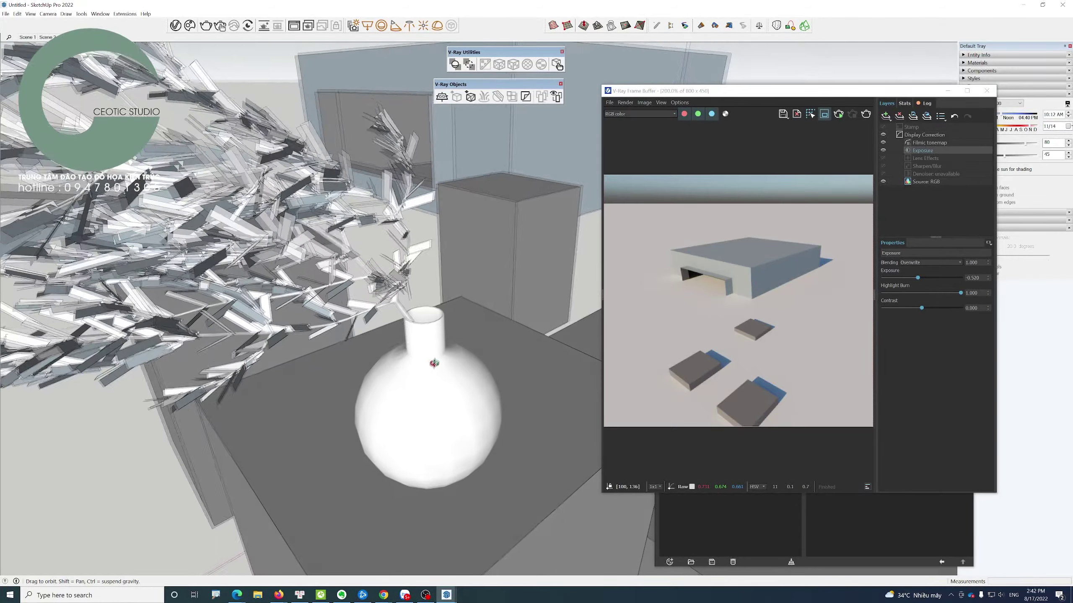
pyautogui.scroll(1, 509, 405)
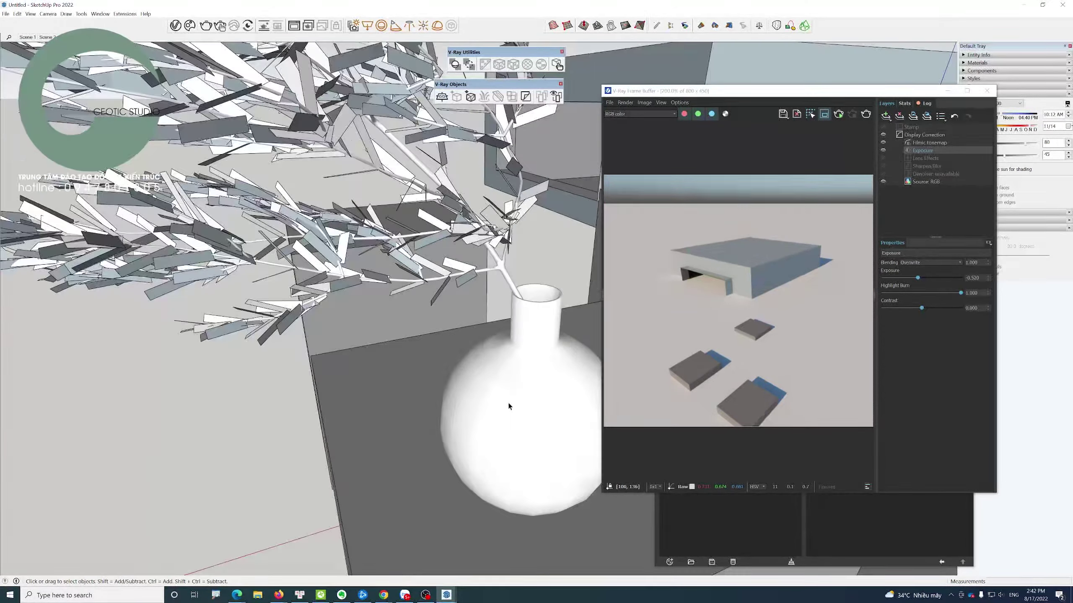
pyautogui.moveTo(508, 405)
pyautogui.mouseDown(button='middle')
pyautogui.moveTo(469, 336)
pyautogui.moveTo(502, 230)
pyautogui.mouseUp(button='middle')
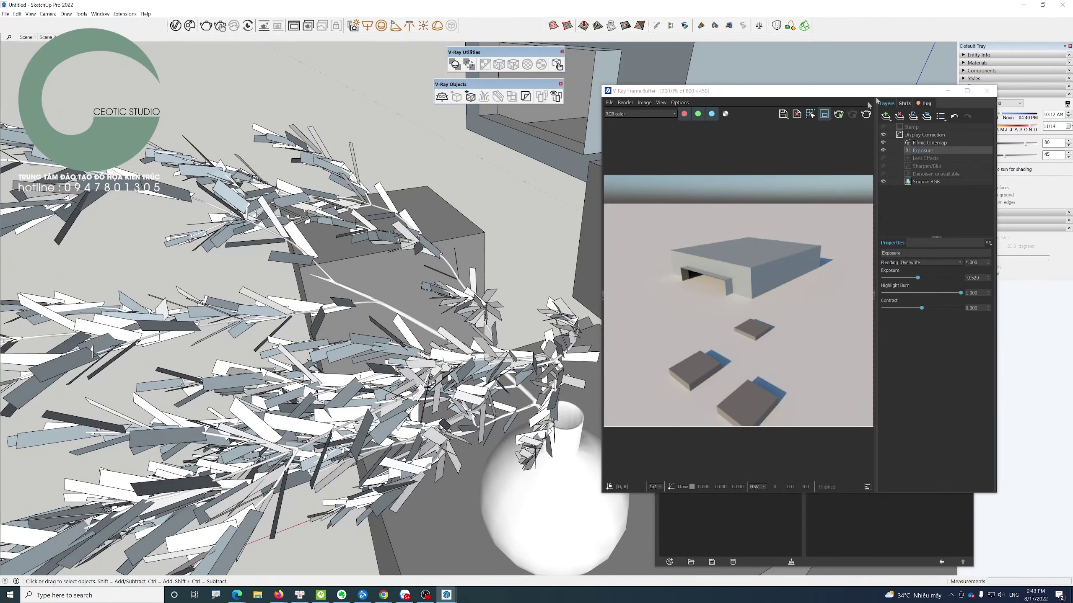
# - Start the V-Ray render and review close-ups of the leaves and vase
pyautogui.moveTo(882, 94); pyautogui.dragTo(847, 309)
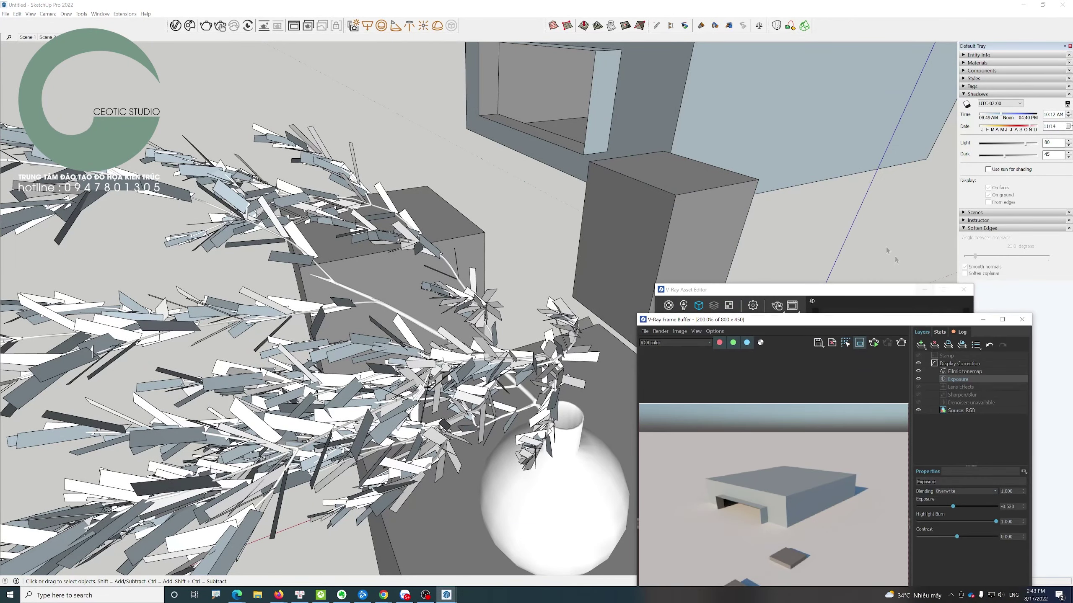
pyautogui.click(777, 305)
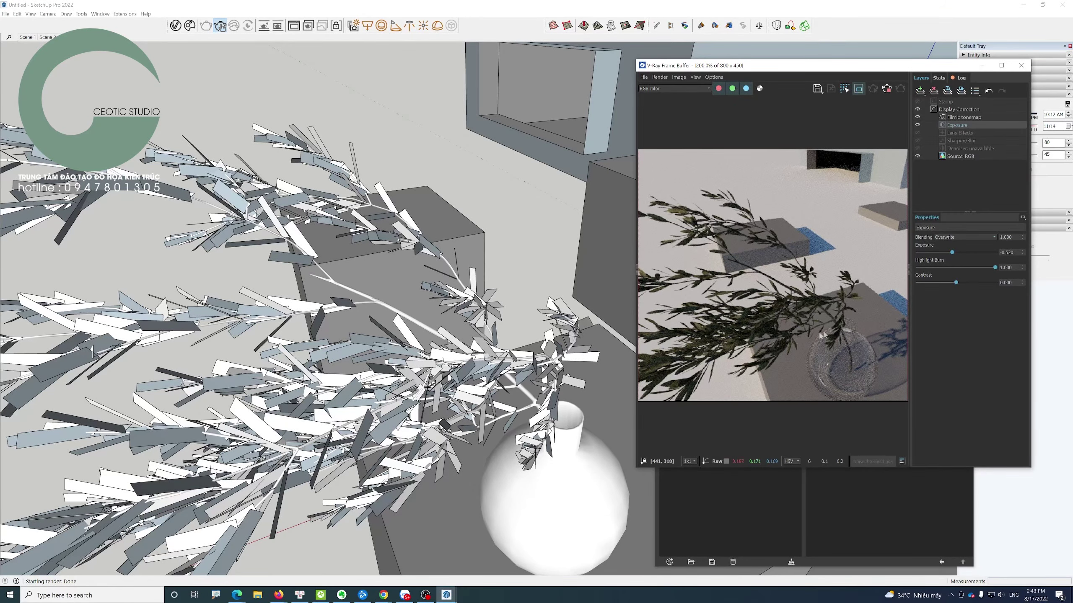
pyautogui.moveTo(513, 449); pyautogui.dragTo(451, 365, button='middle')
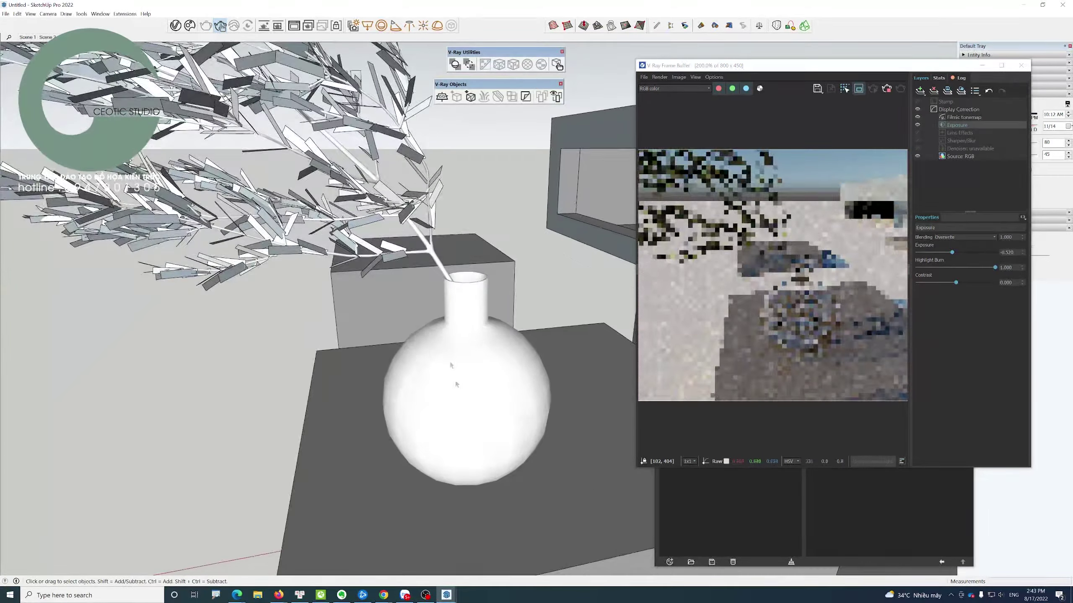
pyautogui.scroll(3, 460, 407)
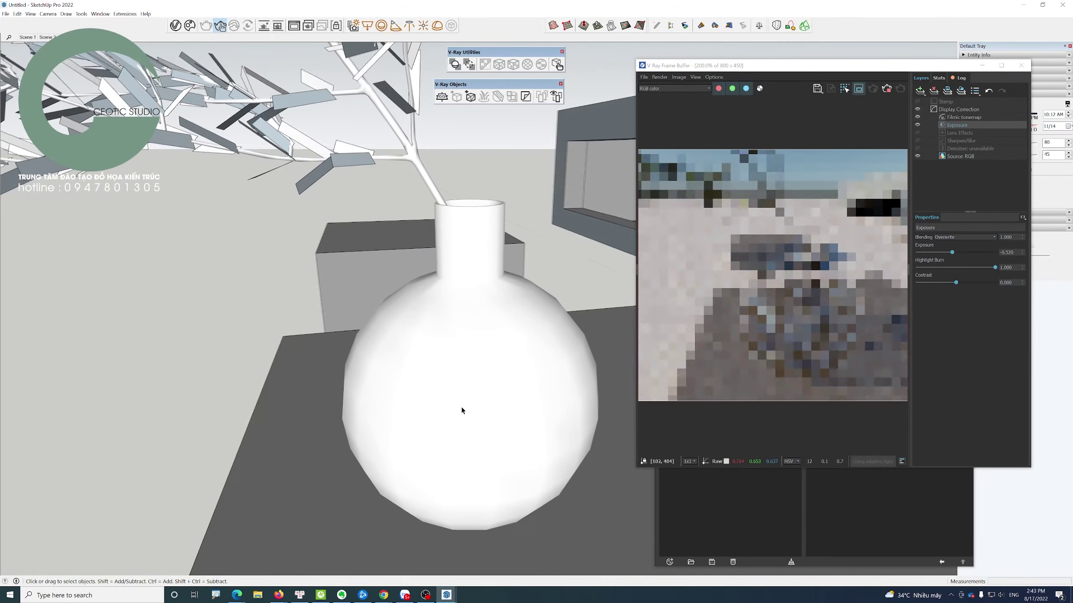
pyautogui.scroll(1, 462, 410)
pyautogui.scroll(1, 462, 410)
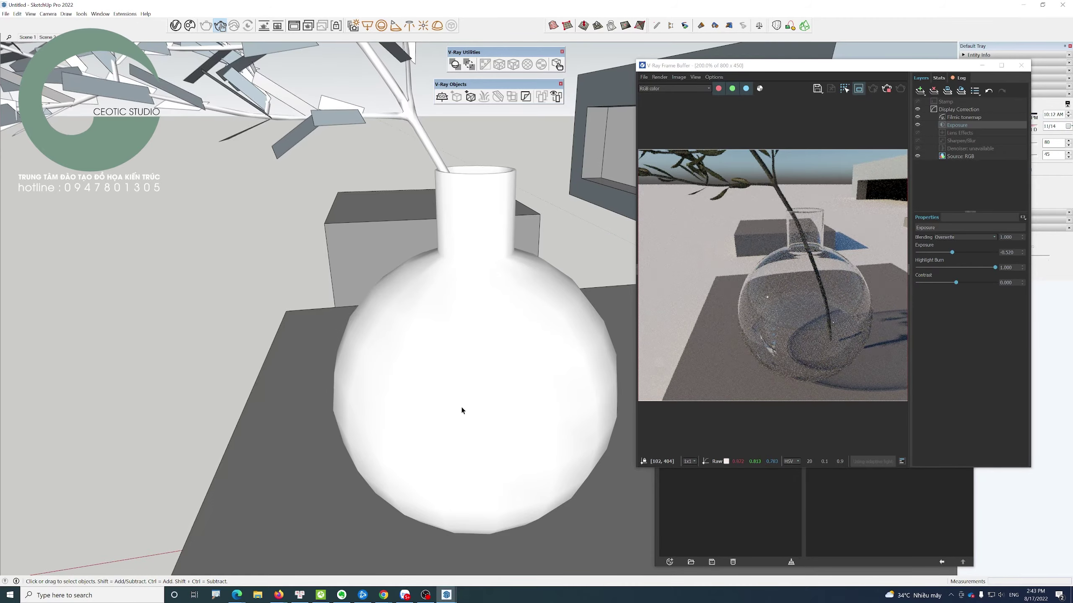
pyautogui.press('pagedown')
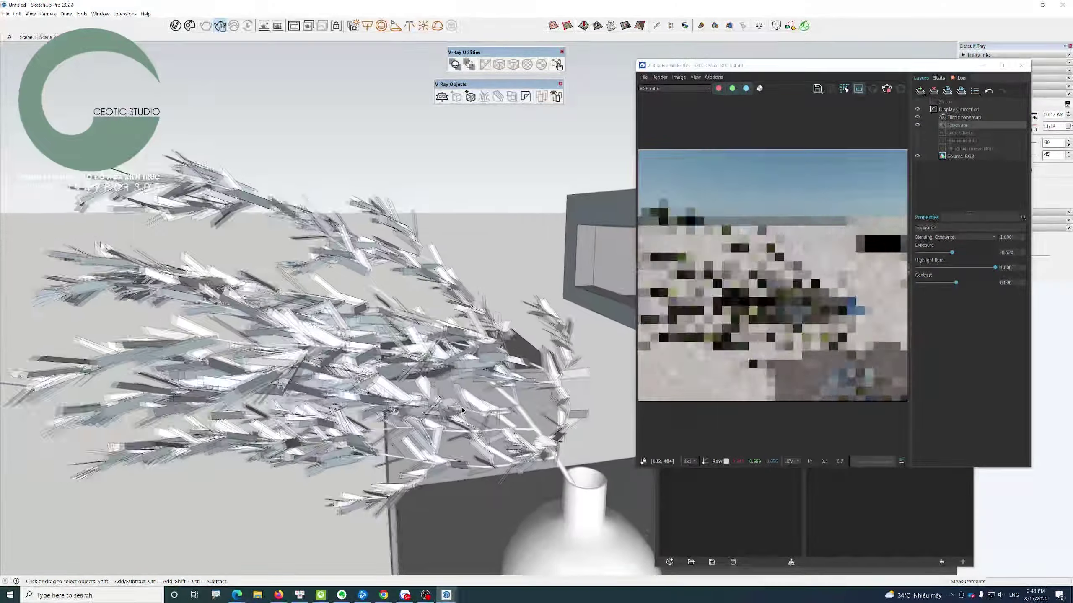
pyautogui.press('pagedown')
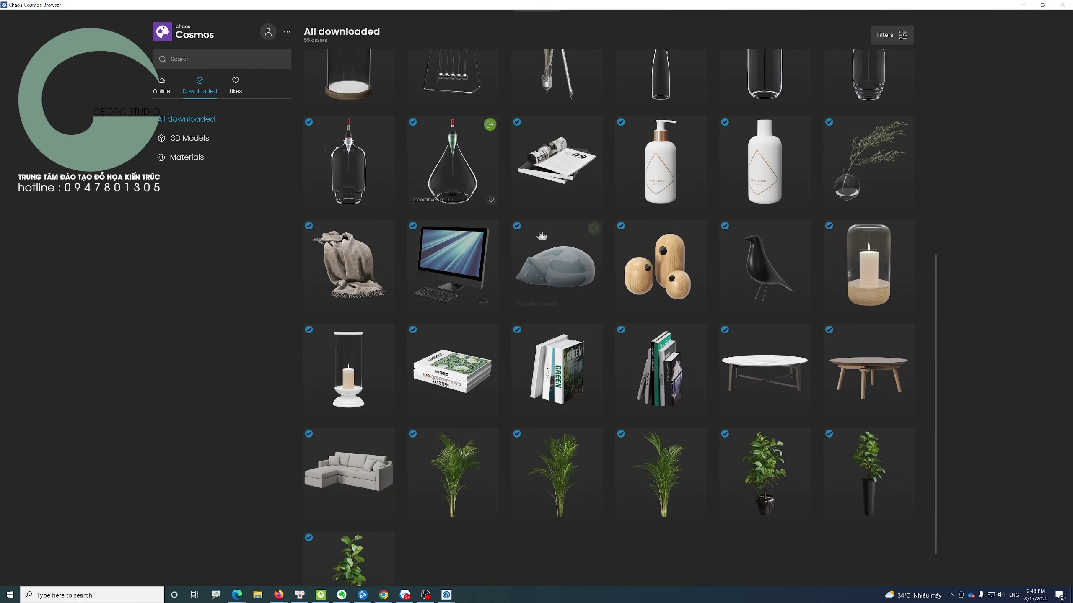
pyautogui.moveTo(764, 469)
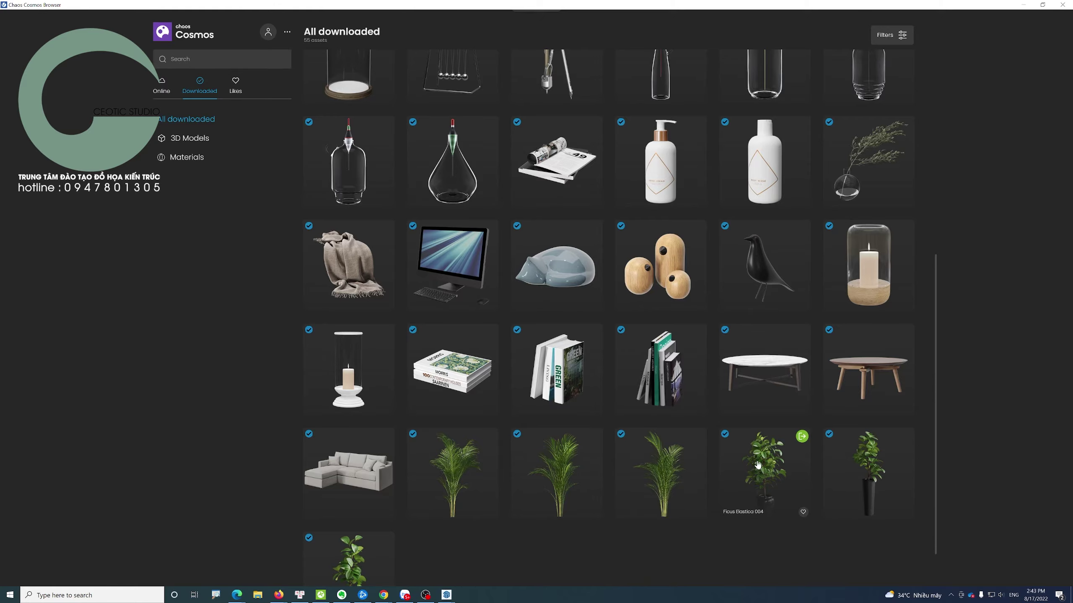
# - Import the downloaded Potted Bamboo planter from the Cosmos grid
pyautogui.scroll(3, 756, 454)
pyautogui.scroll(5, 757, 454)
pyautogui.scroll(3, 773, 147)
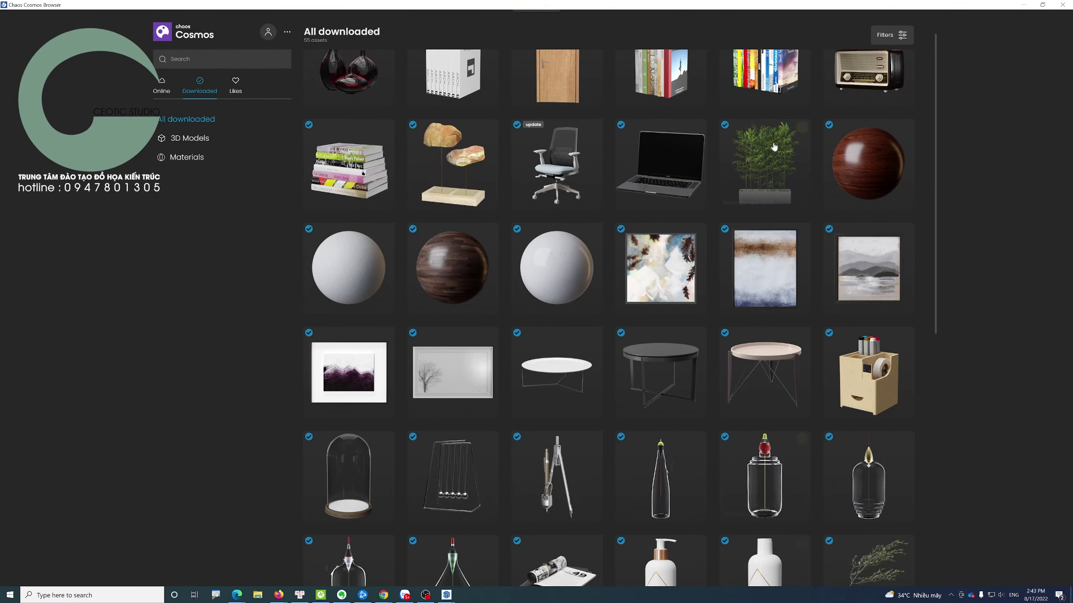
pyautogui.click(802, 128)
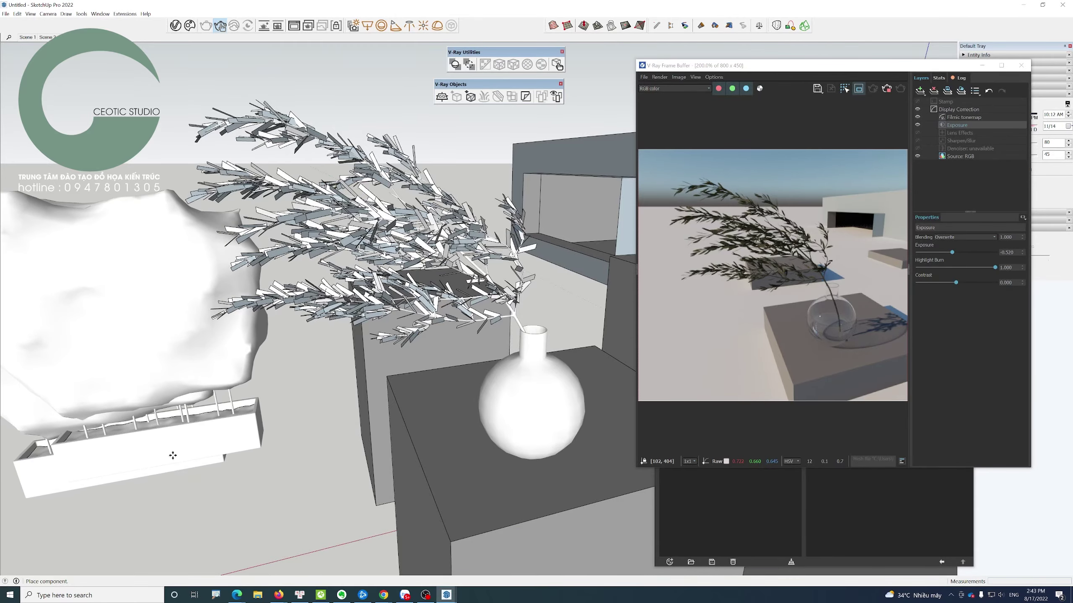
# - Drop the Potted Bamboo planter beside the vase table
pyautogui.click(172, 456)
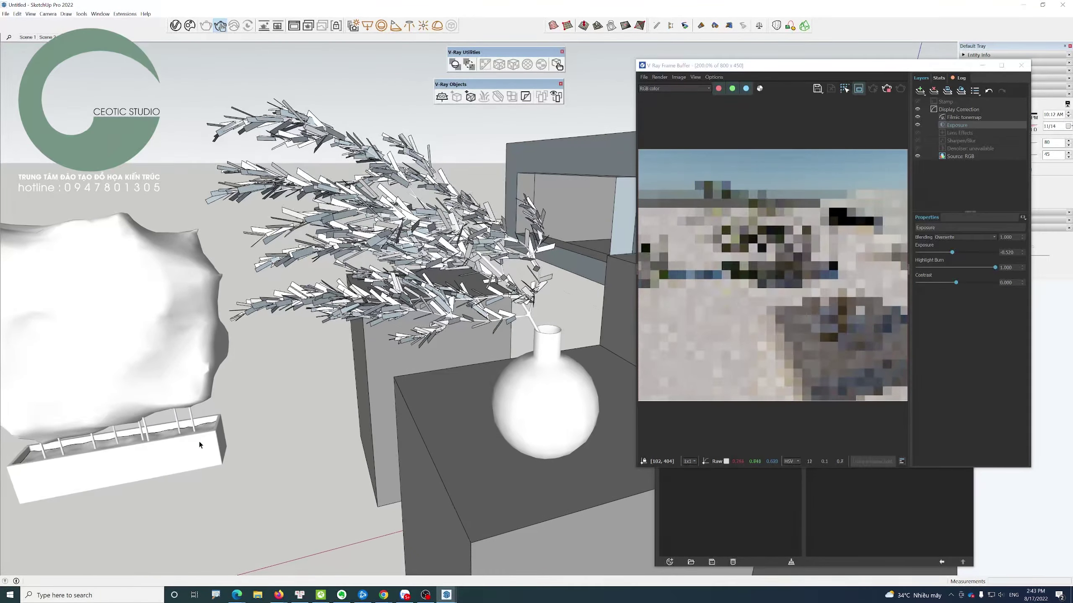
pyautogui.scroll(-5, 476, 374)
pyautogui.click(672, 346)
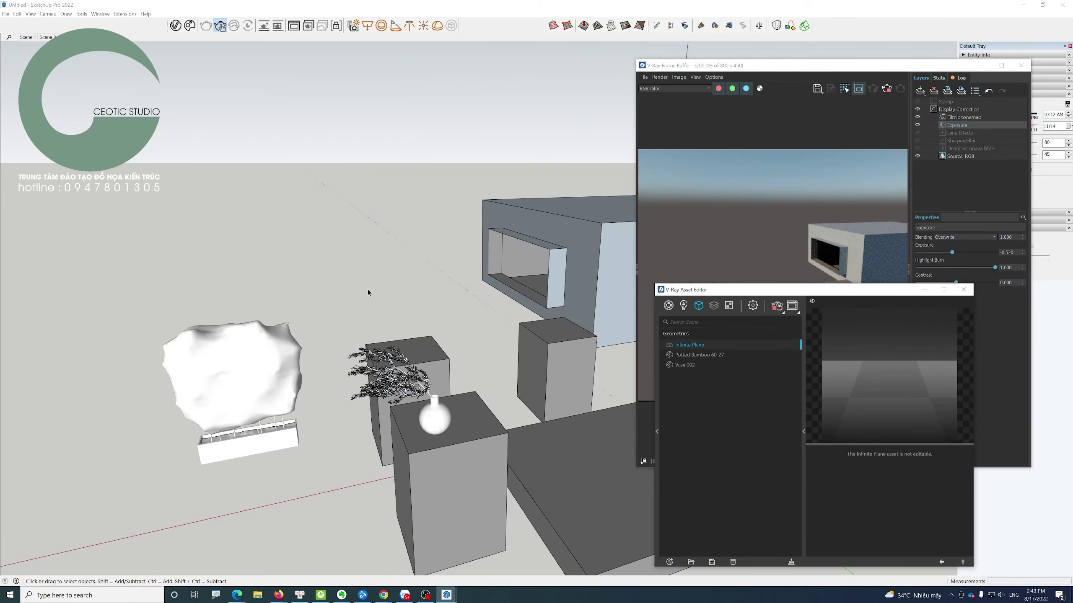
pyautogui.click(331, 346)
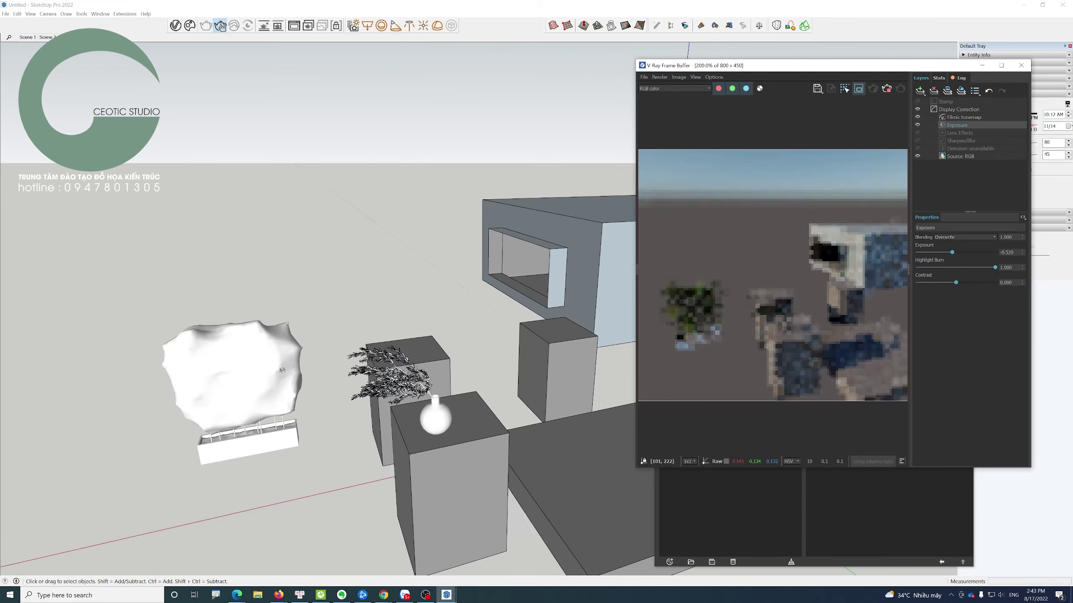
# - Zoom in and select the bamboo planter proxy
pyautogui.scroll(2, 247, 376)
pyautogui.scroll(3, 255, 372)
pyautogui.scroll(1, 260, 367)
pyautogui.scroll(1, 260, 367)
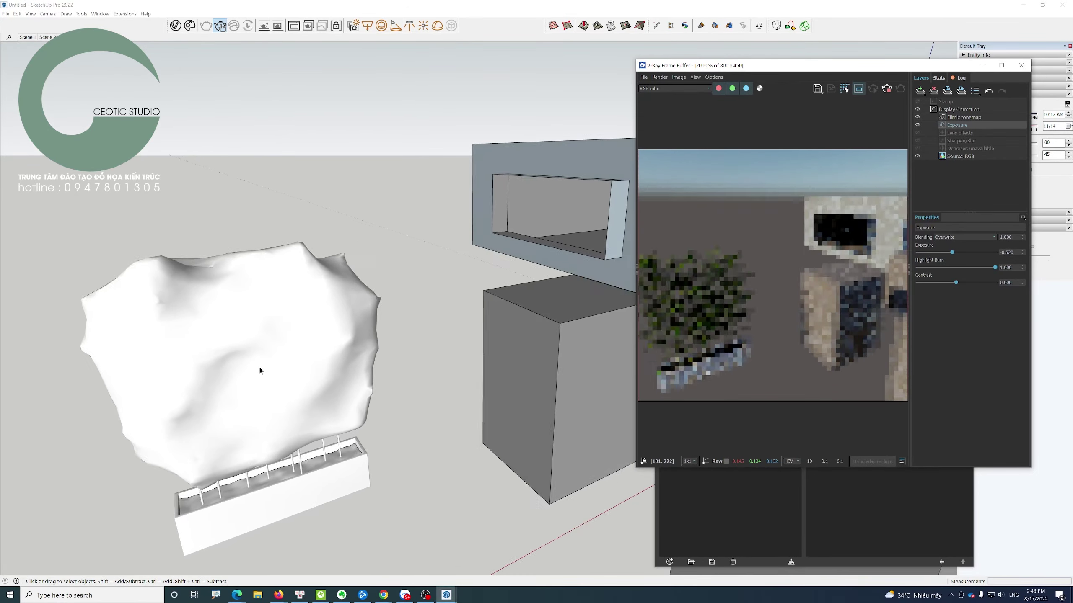
pyautogui.scroll(2, 260, 367)
pyautogui.scroll(3, 260, 367)
pyautogui.scroll(2, 260, 369)
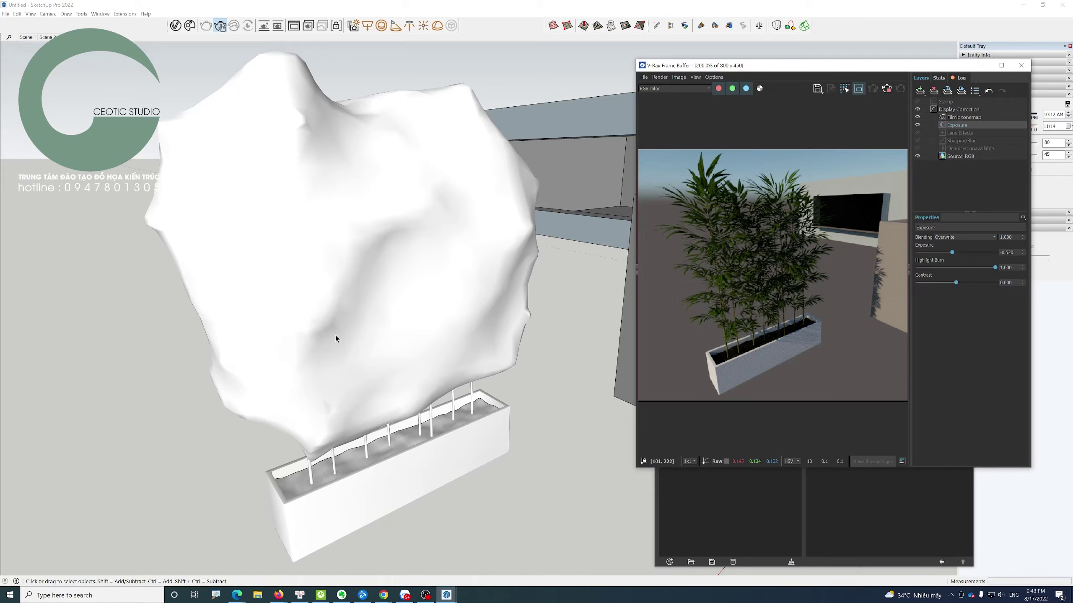
pyautogui.click(375, 304)
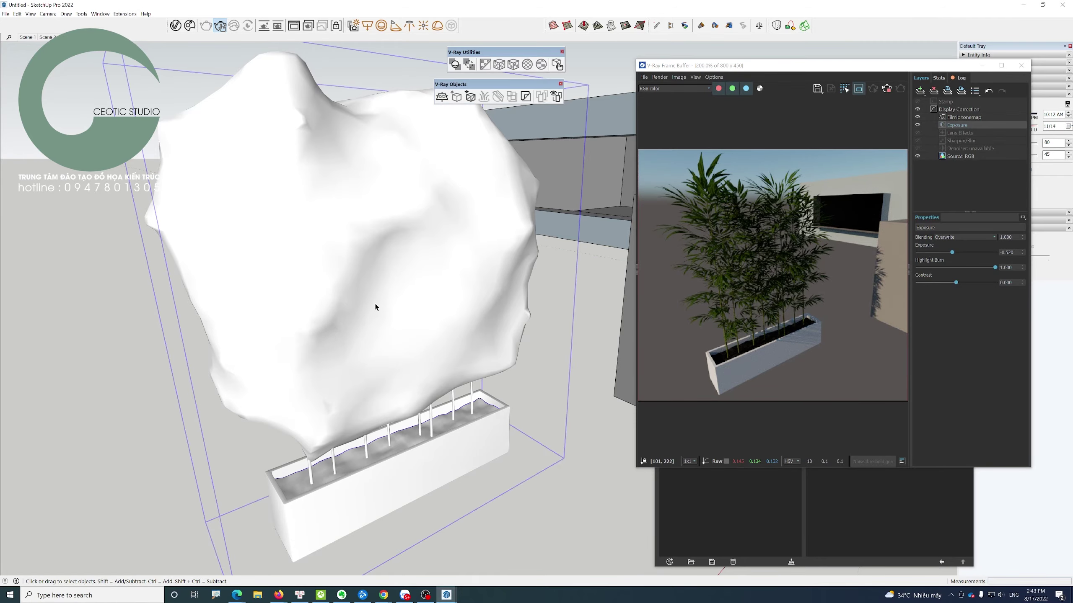
# - Cycle through camera views to review the rendered bamboo planter
pyautogui.scroll(1, 375, 304)
pyautogui.scroll(2, 375, 304)
pyautogui.scroll(-1, 375, 307)
pyautogui.scroll(-1, 376, 308)
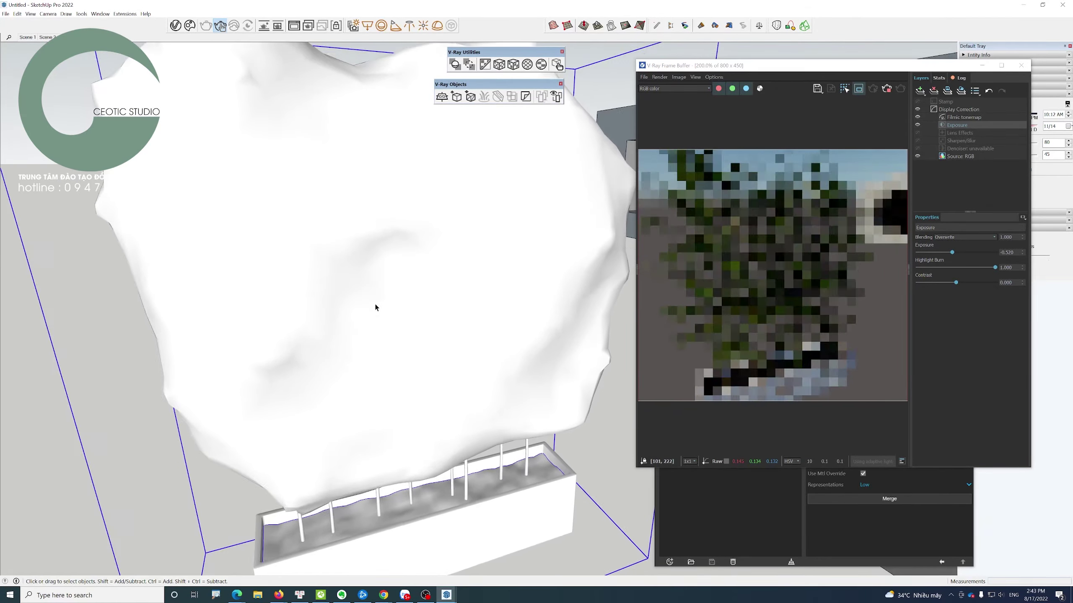
pyautogui.scroll(-1, 376, 307)
pyautogui.scroll(-1, 375, 308)
pyautogui.press('pagedown')
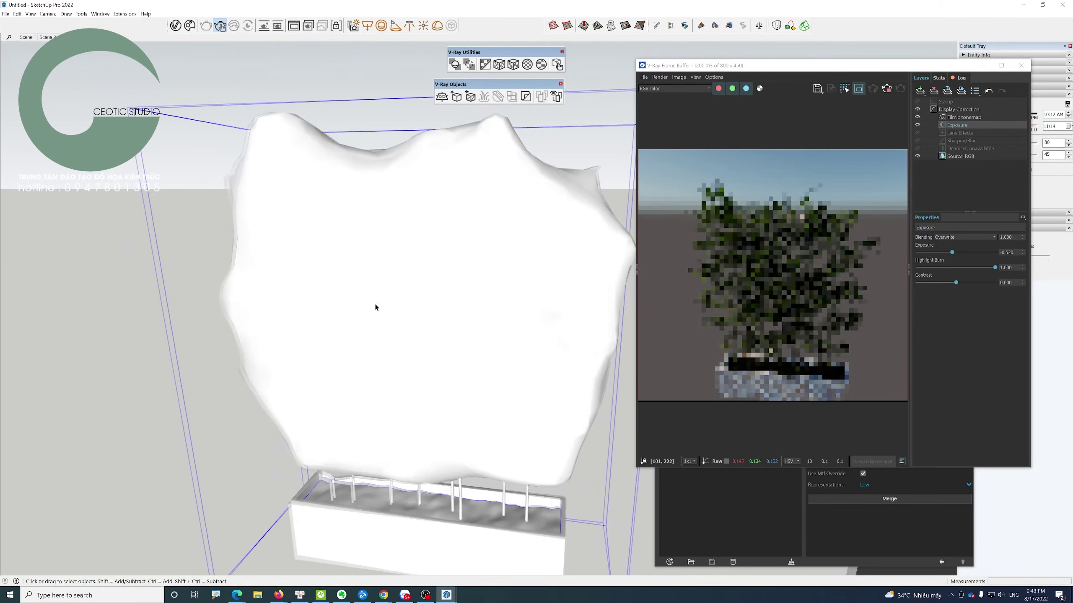
pyautogui.press('pagedown')
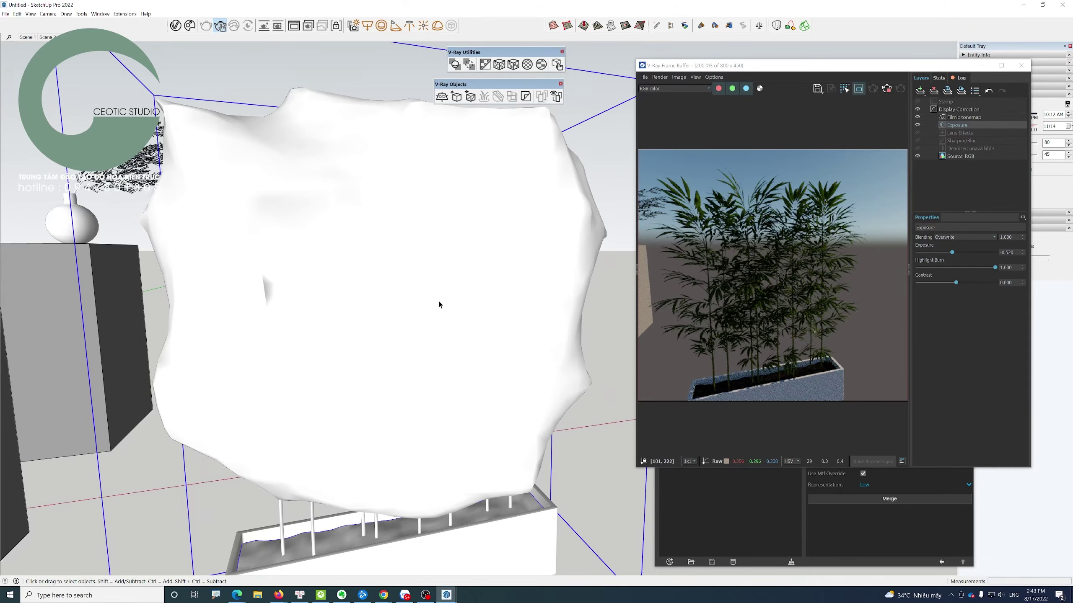
pyautogui.press('pagedown')
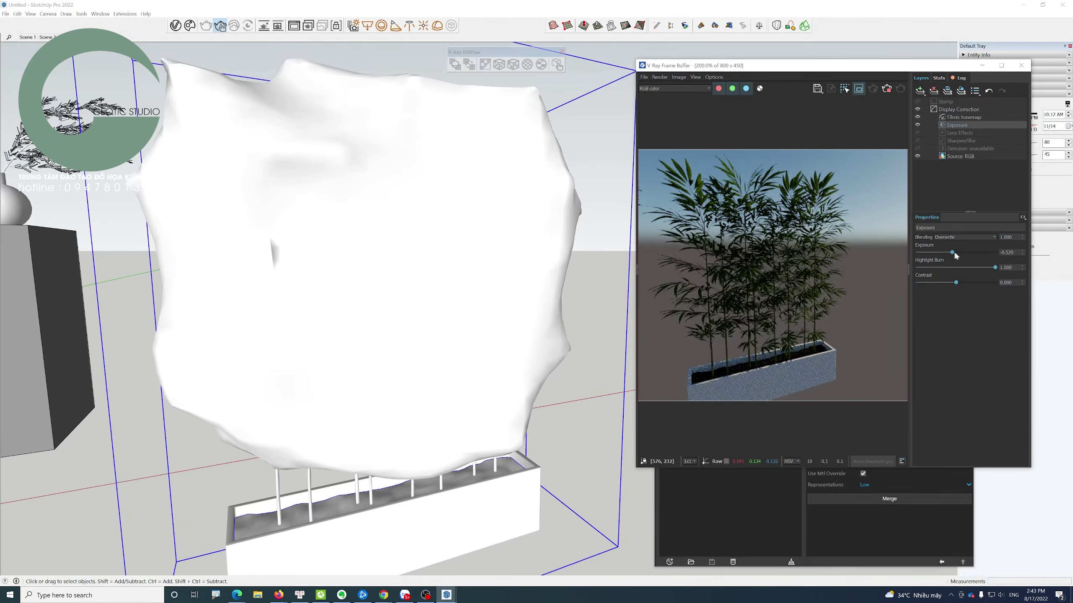
pyautogui.press('pagedown')
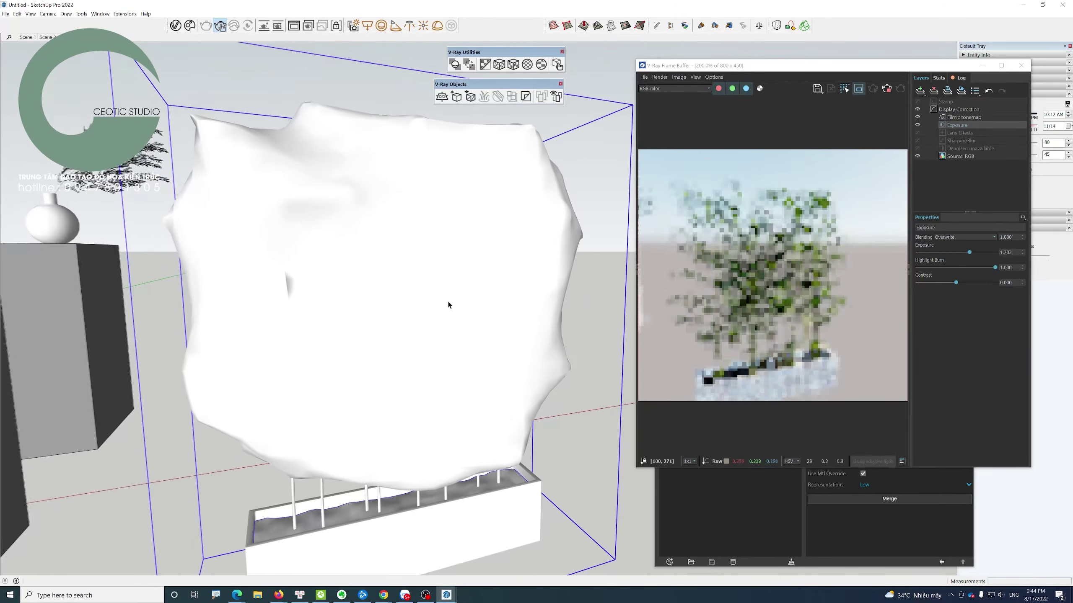
pyautogui.press('pagedown')
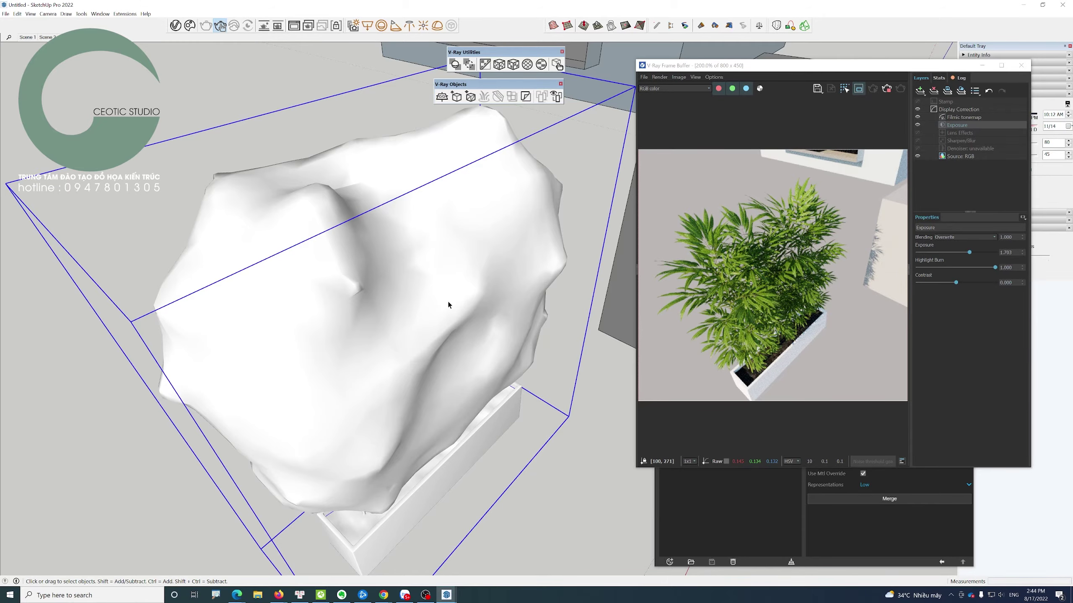
pyautogui.press('pagedown')
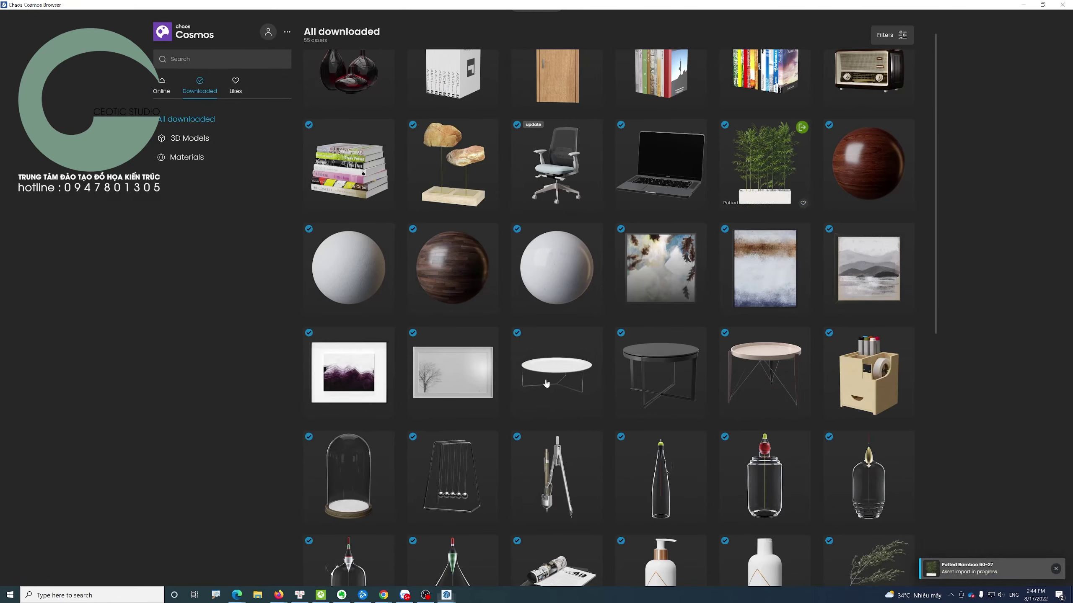
pyautogui.scroll(-2, 707, 357)
pyautogui.scroll(-5, 708, 361)
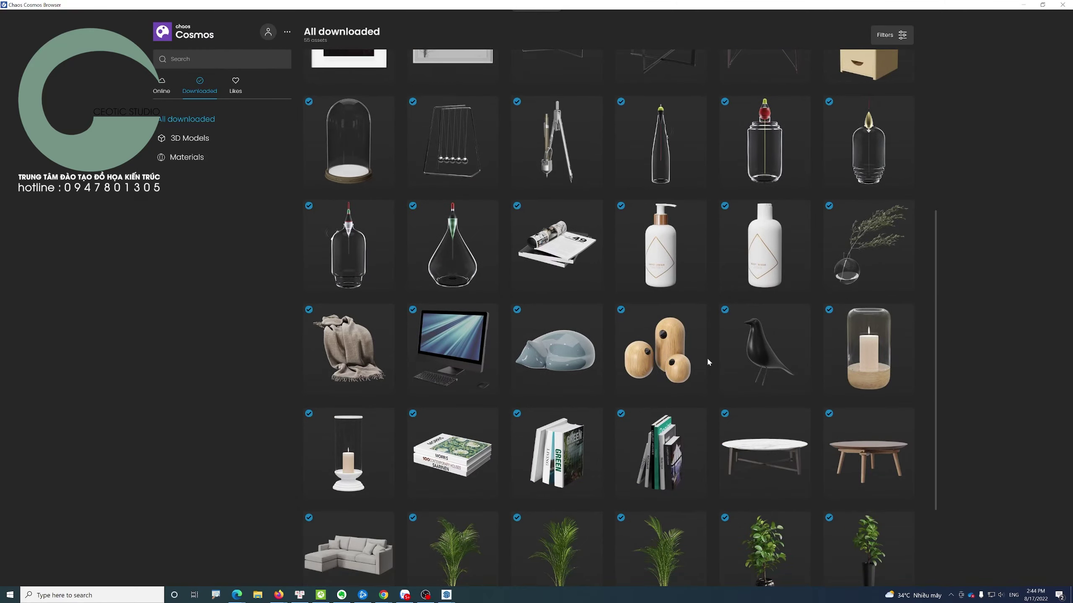
pyautogui.scroll(-3, 708, 361)
pyautogui.scroll(3, 423, 243)
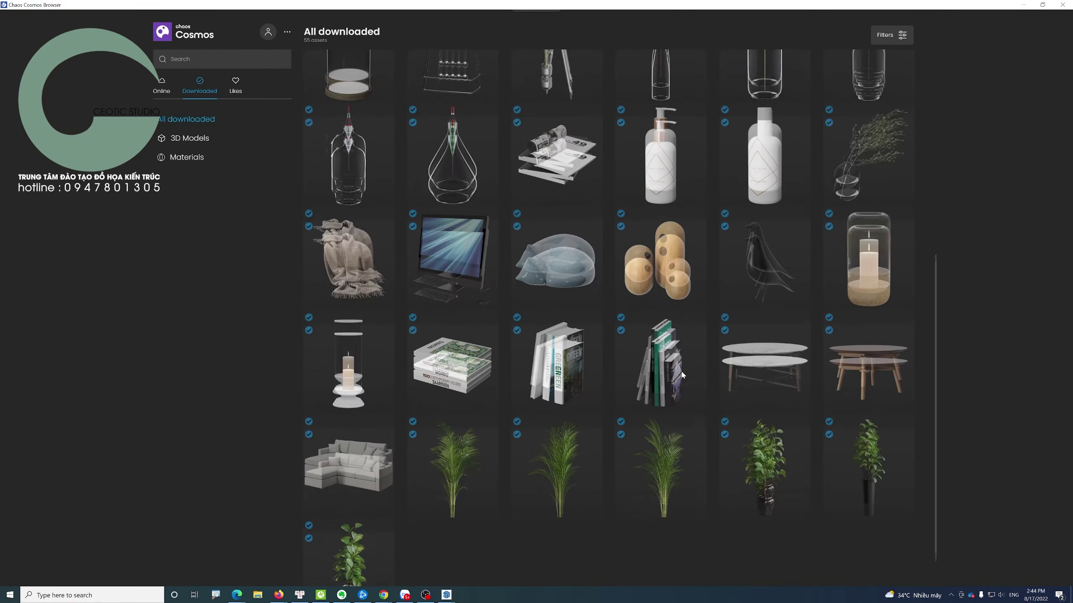
pyautogui.scroll(4, 423, 243)
pyautogui.scroll(3, 422, 243)
# - Close the Cosmos browser and deselect the bamboo planter
pyautogui.click(1062, 5)
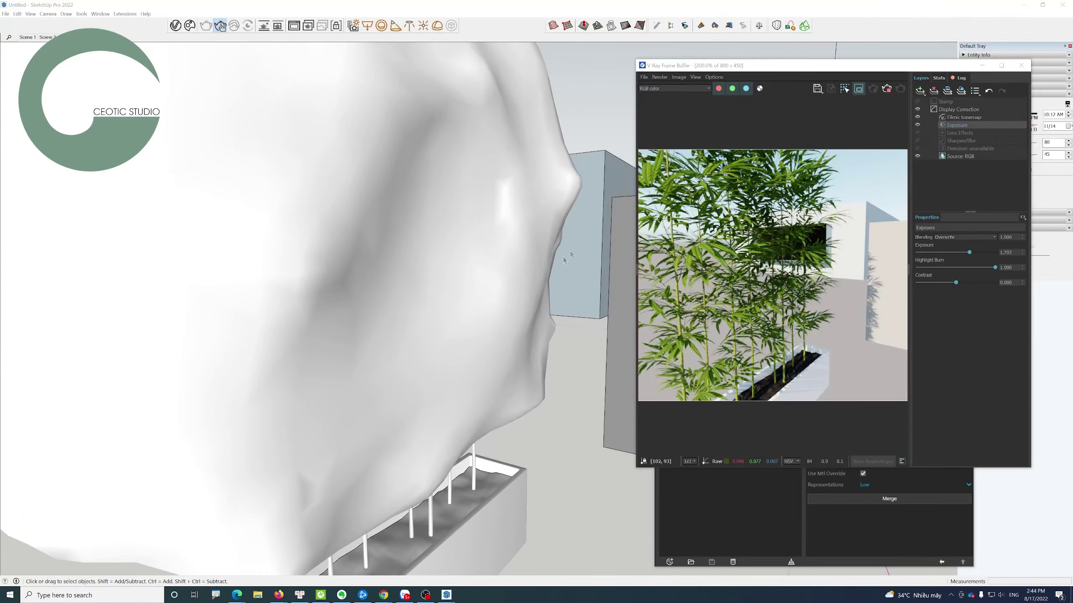
pyautogui.scroll(-3, 448, 355)
pyautogui.scroll(-2, 509, 424)
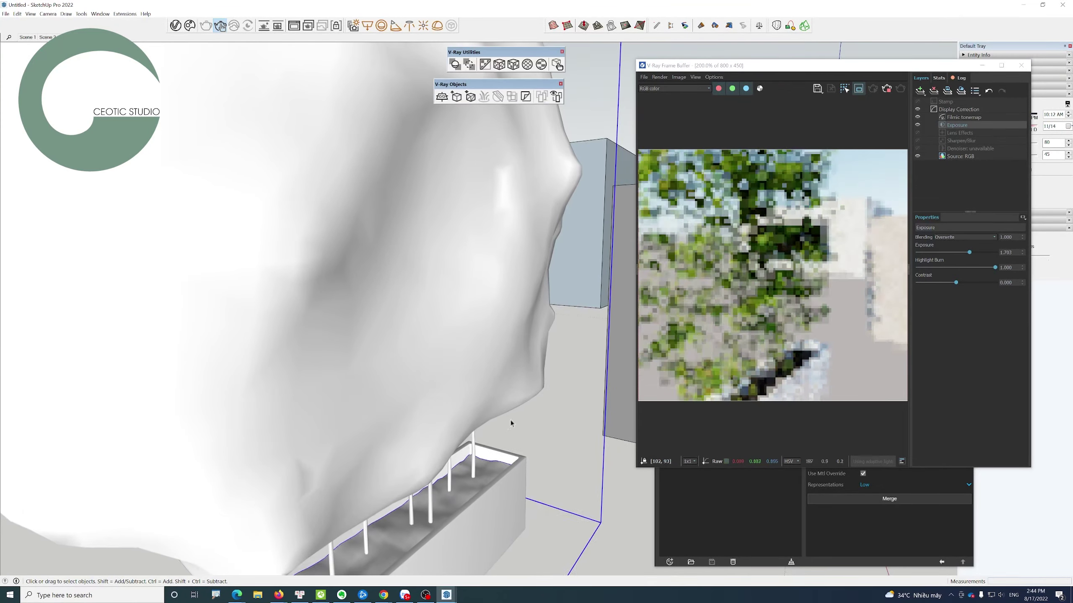
pyautogui.scroll(-2, 511, 419)
pyautogui.scroll(-2, 512, 419)
pyautogui.scroll(-2, 511, 419)
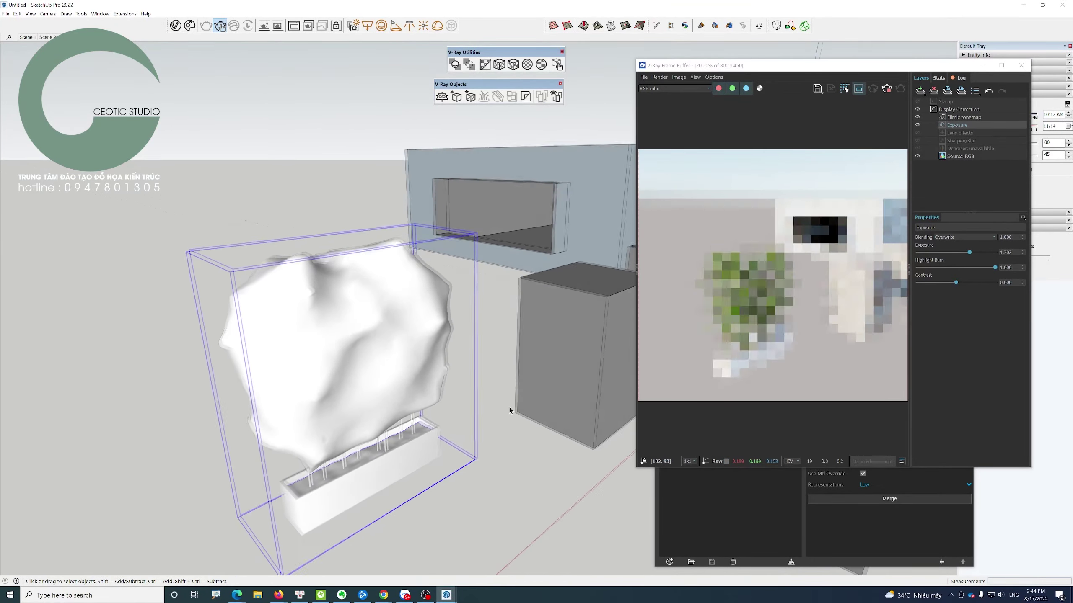
pyautogui.scroll(-2, 509, 408)
pyautogui.click(465, 471)
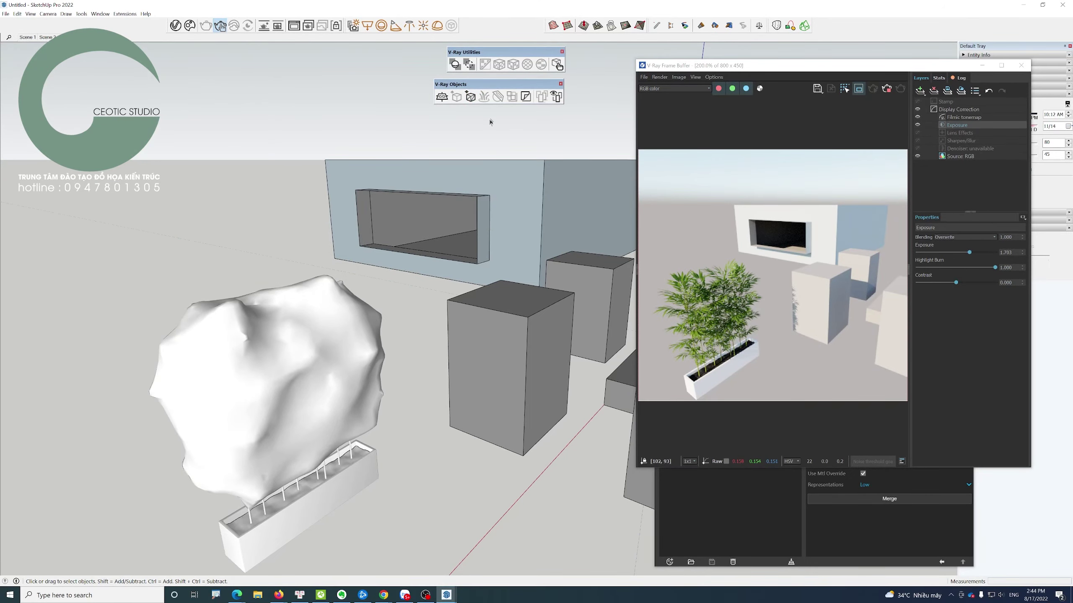
# - Render the view with the large windowed box selected and open its V-Ray proxy export
pyautogui.scroll(-5, 462, 242)
pyautogui.moveTo(462, 241)
pyautogui.mouseDown(button='middle')
pyautogui.moveTo(453, 280)
pyautogui.moveTo(460, 219)
pyautogui.mouseUp(button='middle')
pyautogui.click(462, 214)
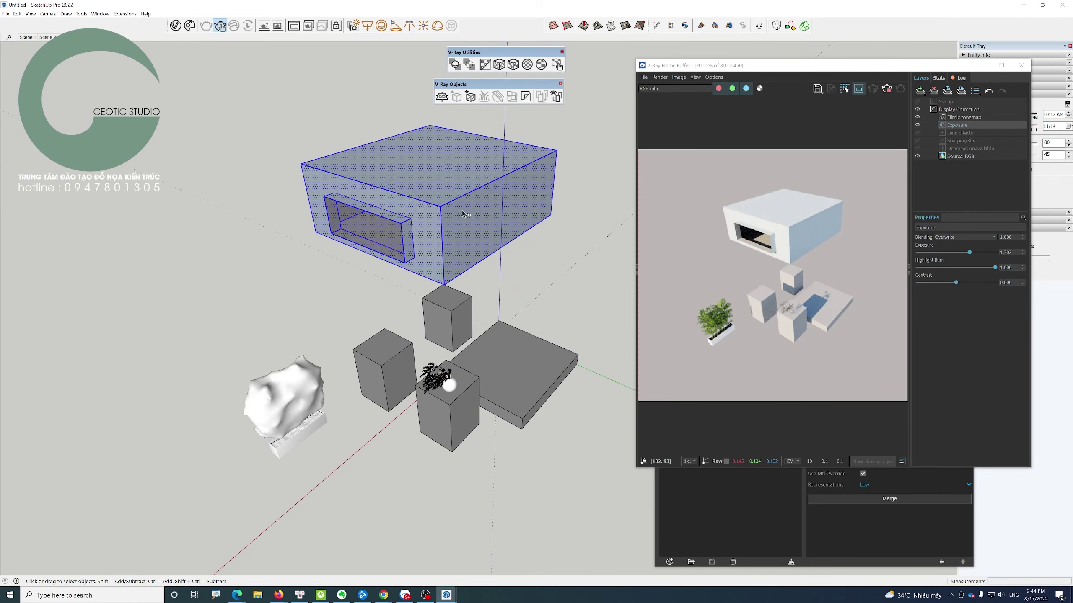
pyautogui.scroll(2, 463, 207)
pyautogui.scroll(2, 455, 191)
pyautogui.scroll(2, 438, 268)
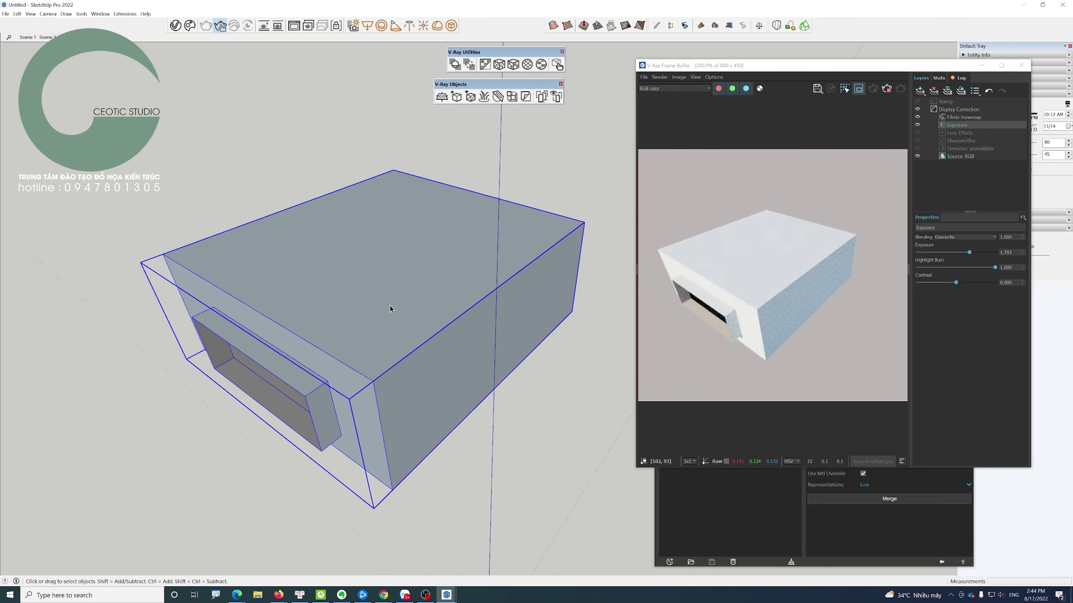
pyautogui.click(887, 89)
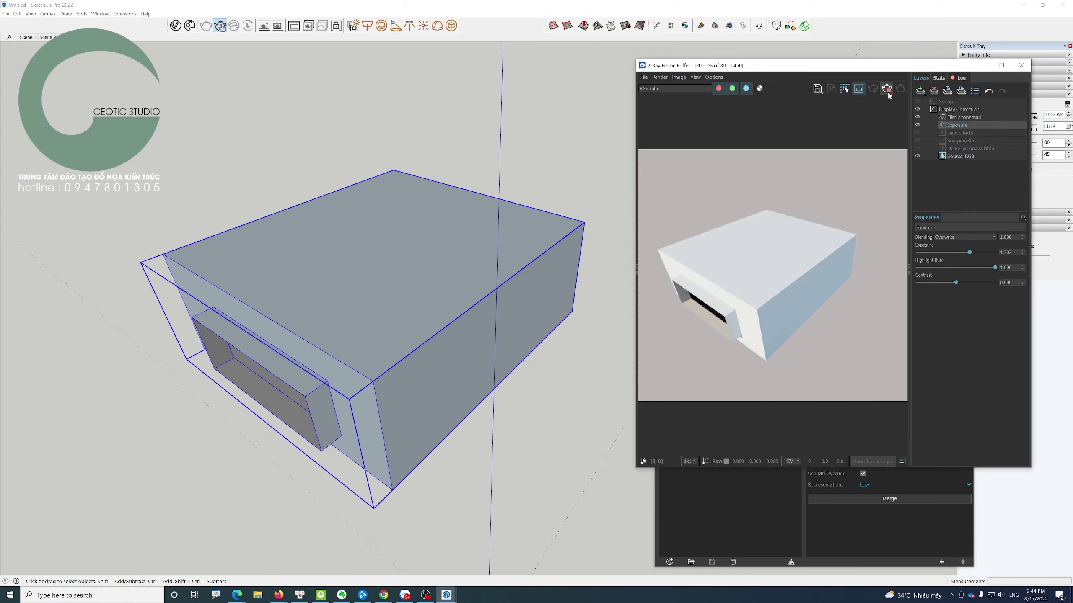
pyautogui.click(524, 194)
pyautogui.click(432, 282)
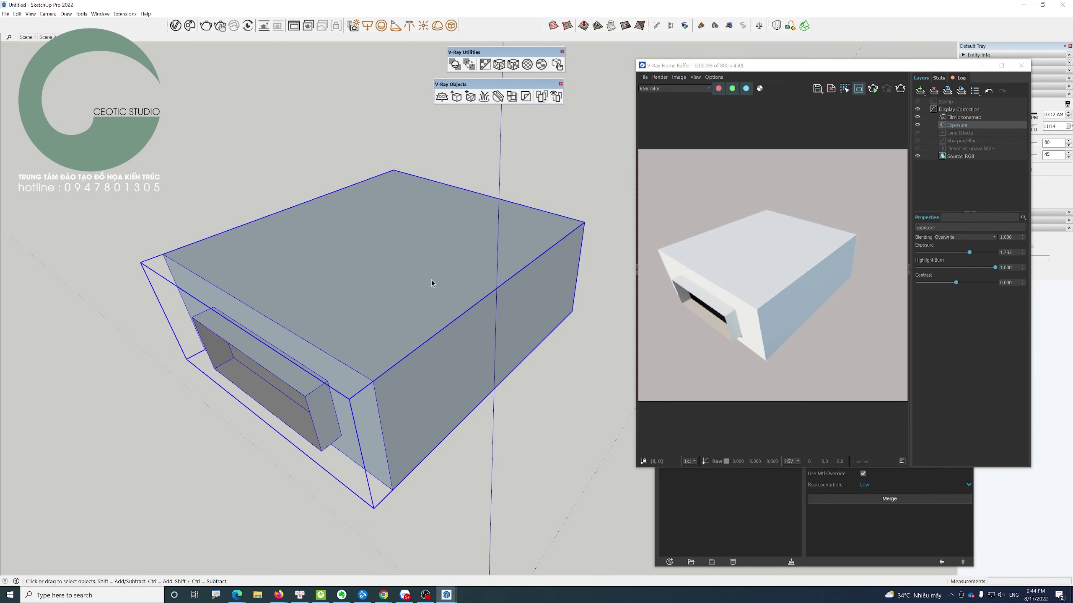
pyautogui.click(457, 99)
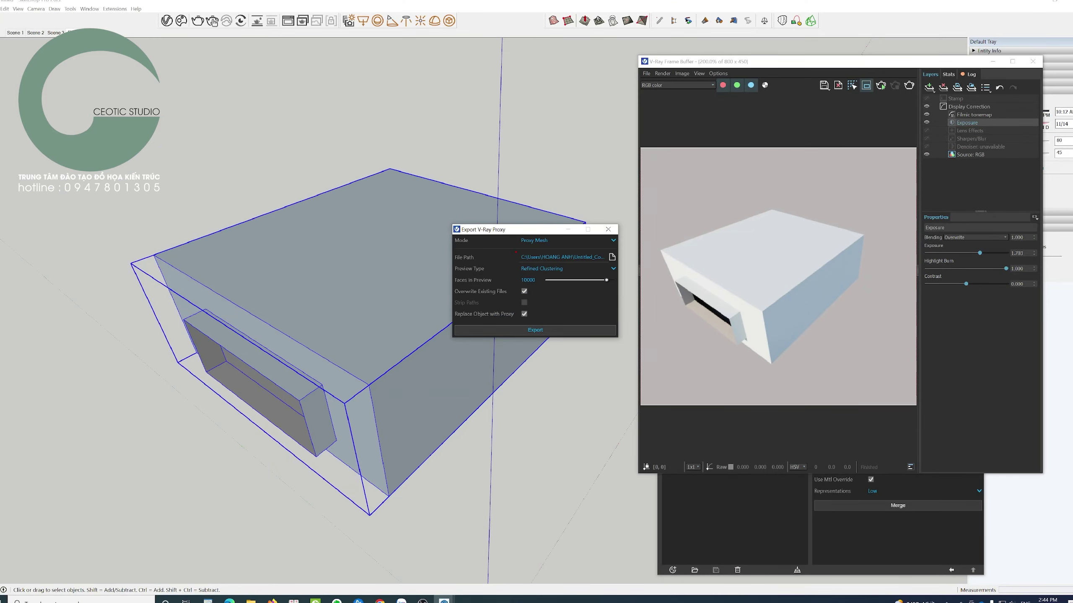
# - Export the box in Proxy Mesh mode, replacing the object with the proxy
pyautogui.click(537, 241)
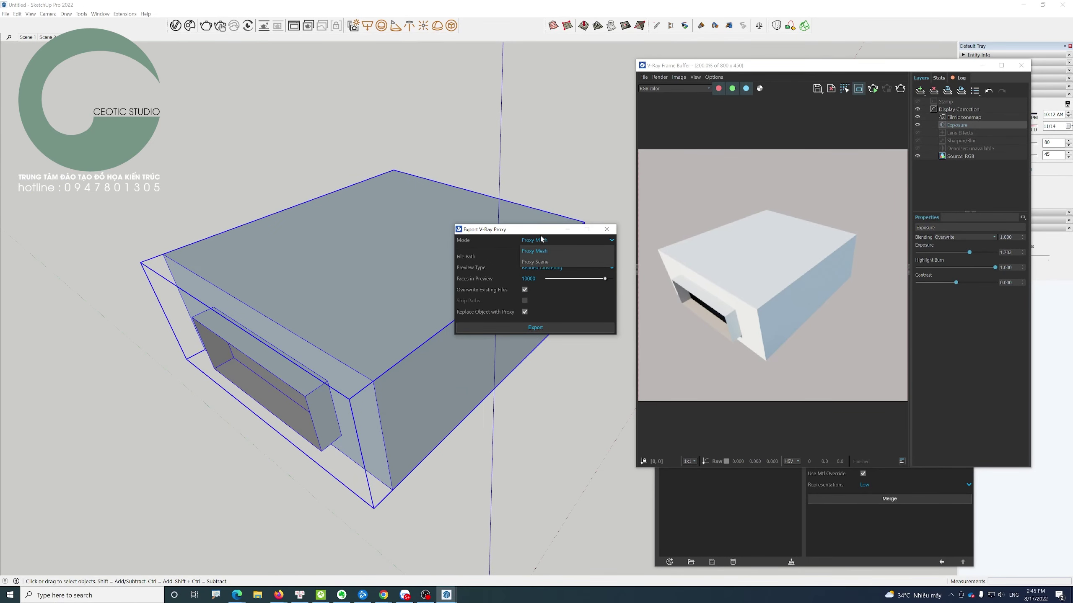
pyautogui.click(575, 305)
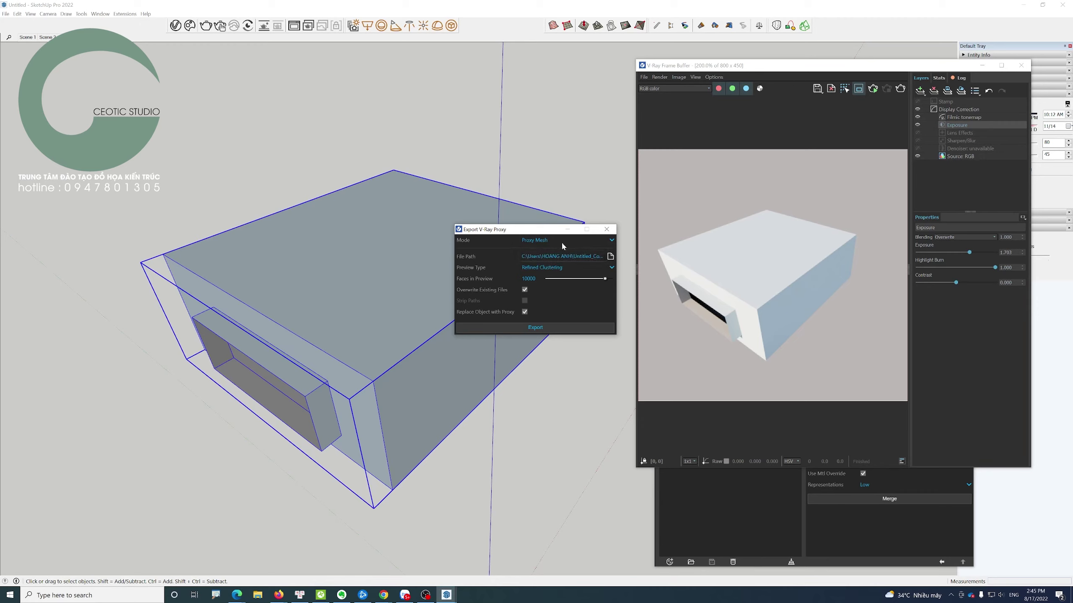
pyautogui.click(538, 241)
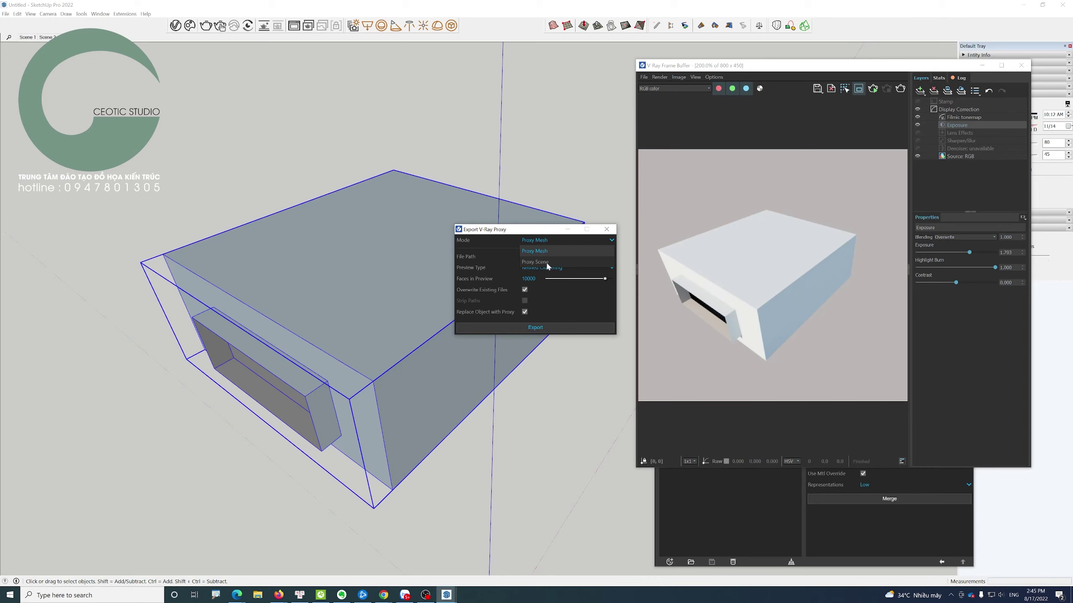
pyautogui.click(568, 298)
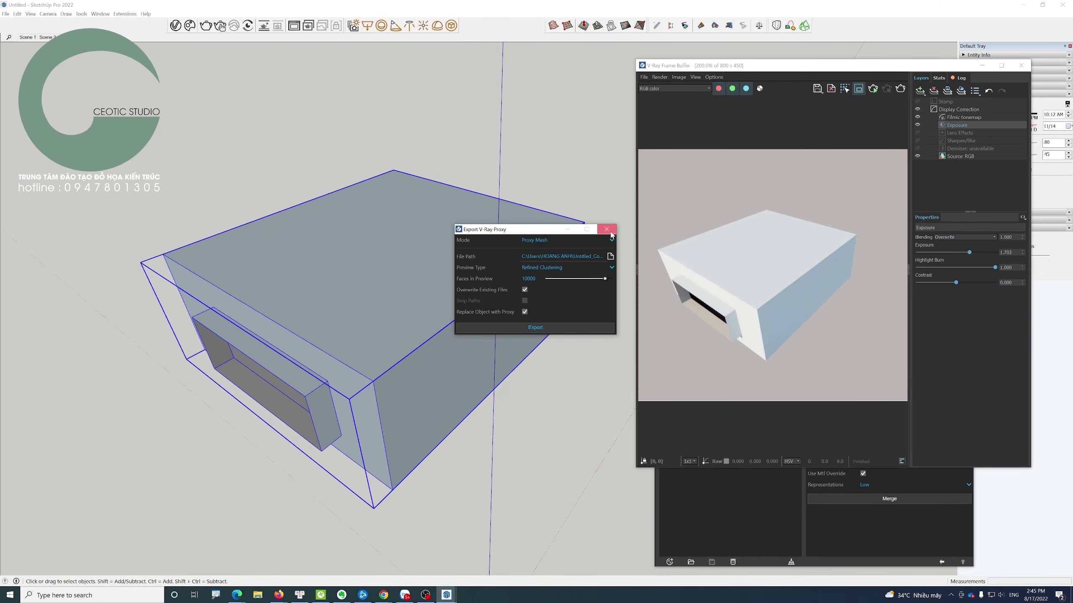
pyautogui.click(606, 229)
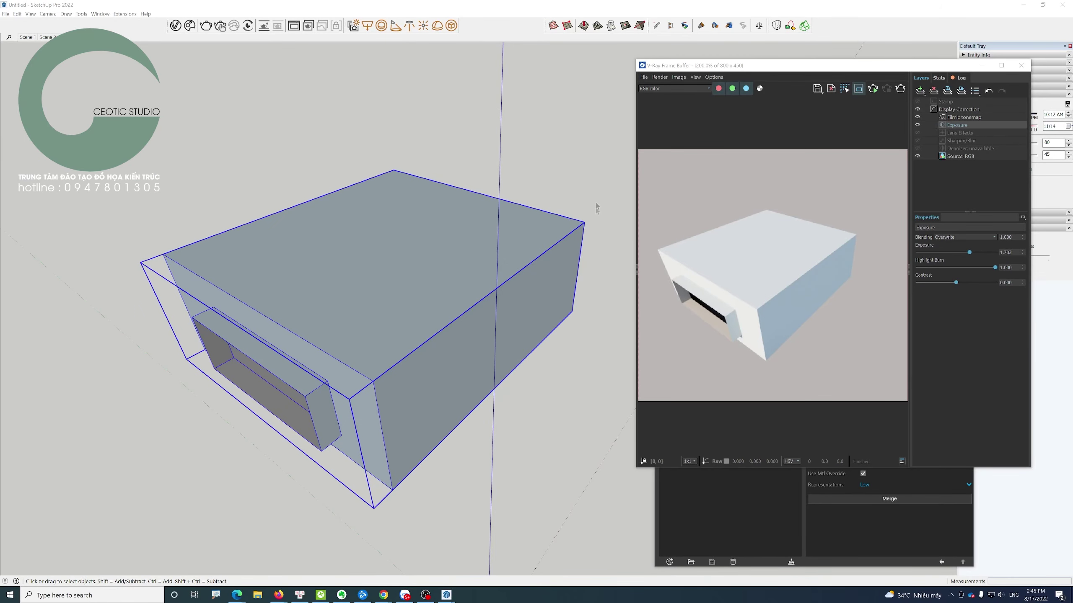
pyautogui.click(589, 201)
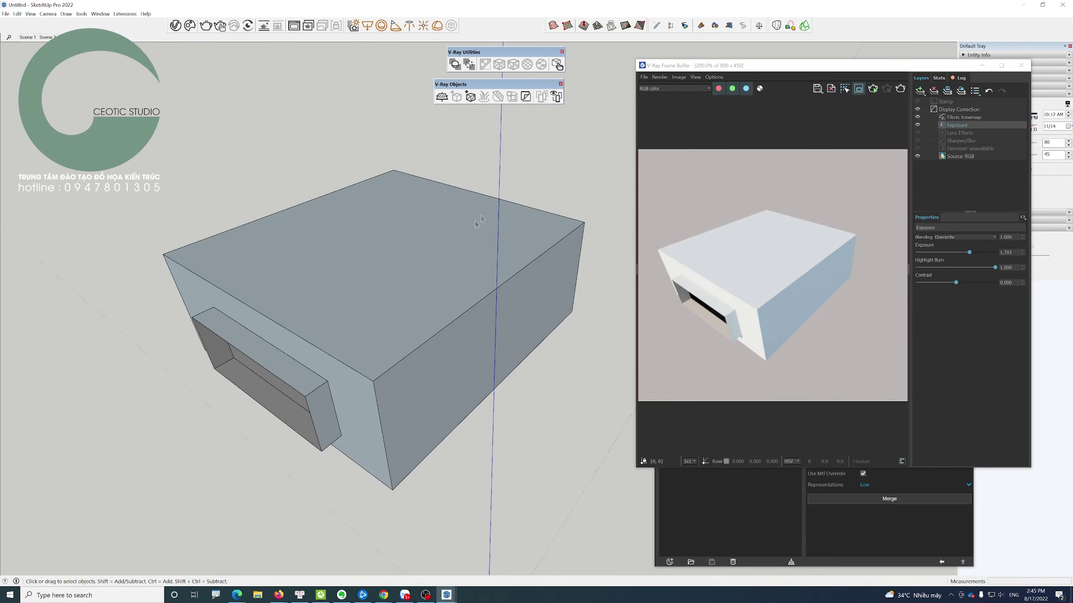
# - Select the room box and zoom out to view the whole scene
pyautogui.click(459, 248)
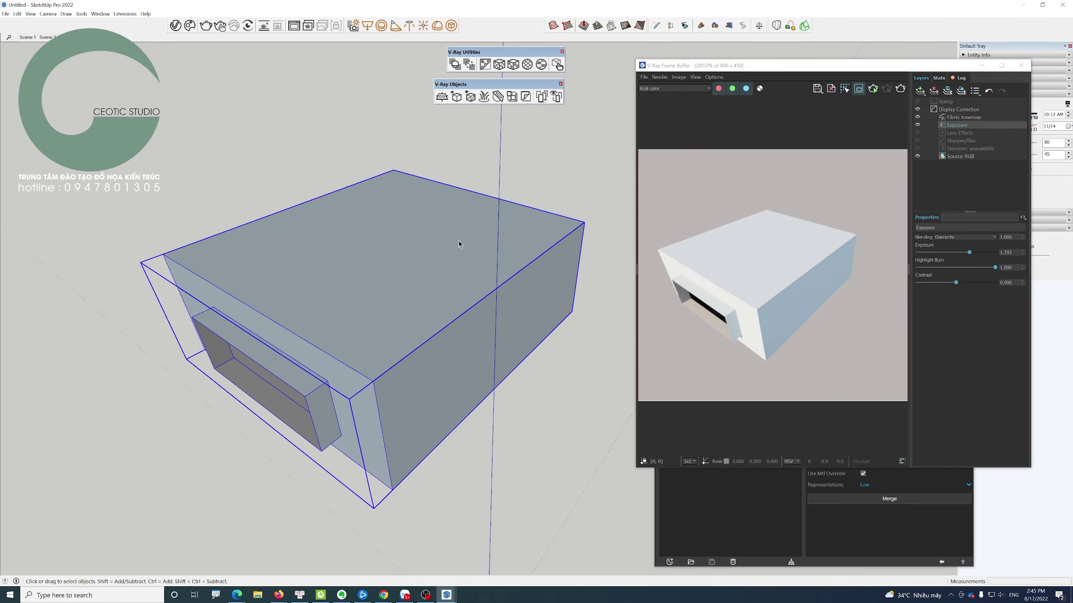
pyautogui.scroll(-2, 459, 244)
pyautogui.scroll(-1, 459, 244)
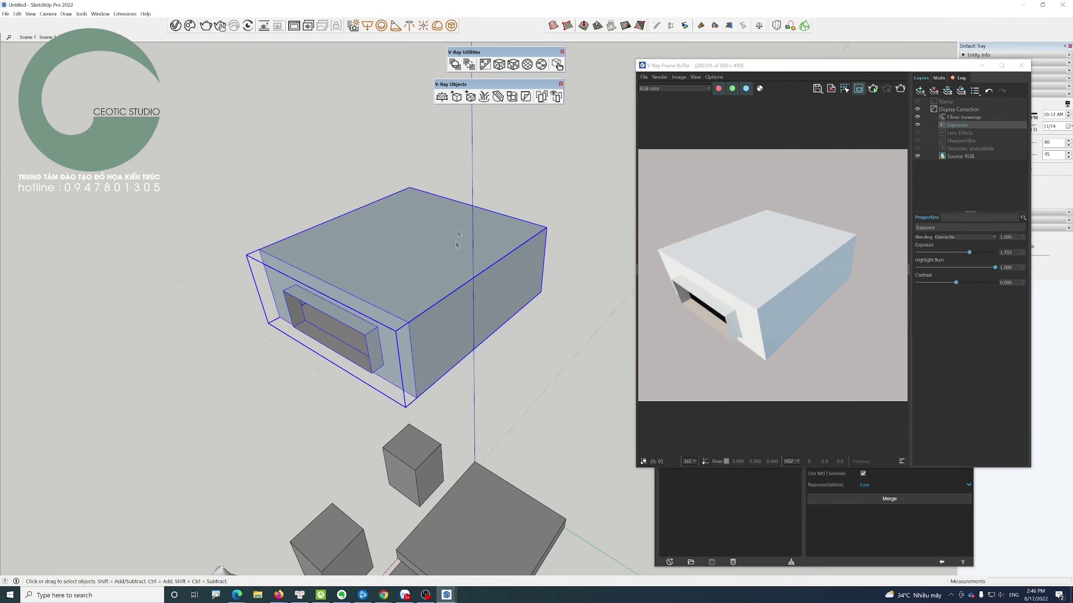
pyautogui.scroll(-5, 458, 245)
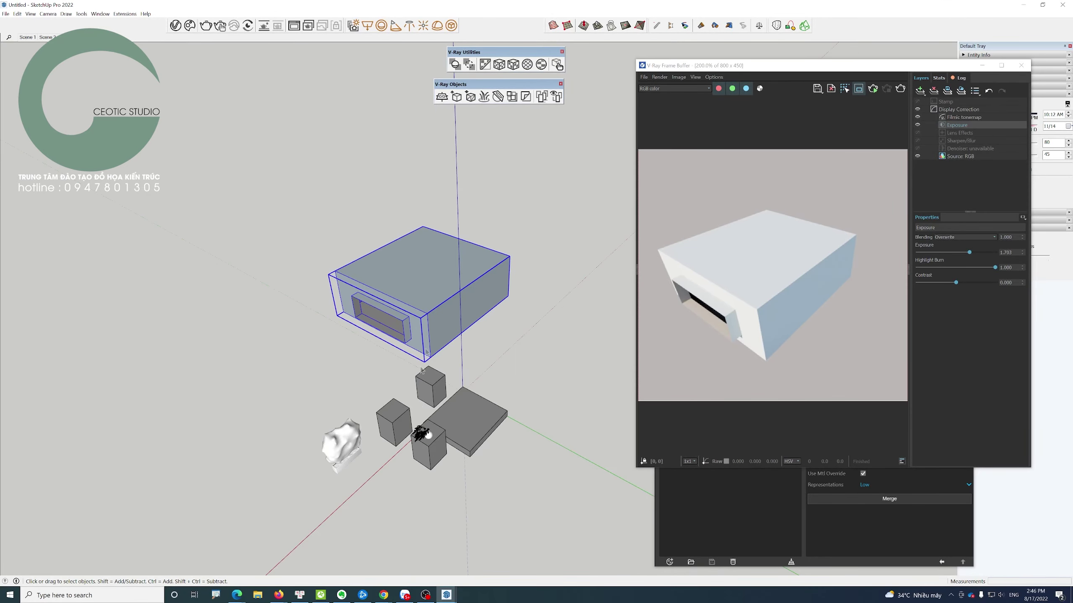
pyautogui.scroll(1, 428, 448)
pyautogui.scroll(1, 428, 447)
pyautogui.scroll(1, 428, 448)
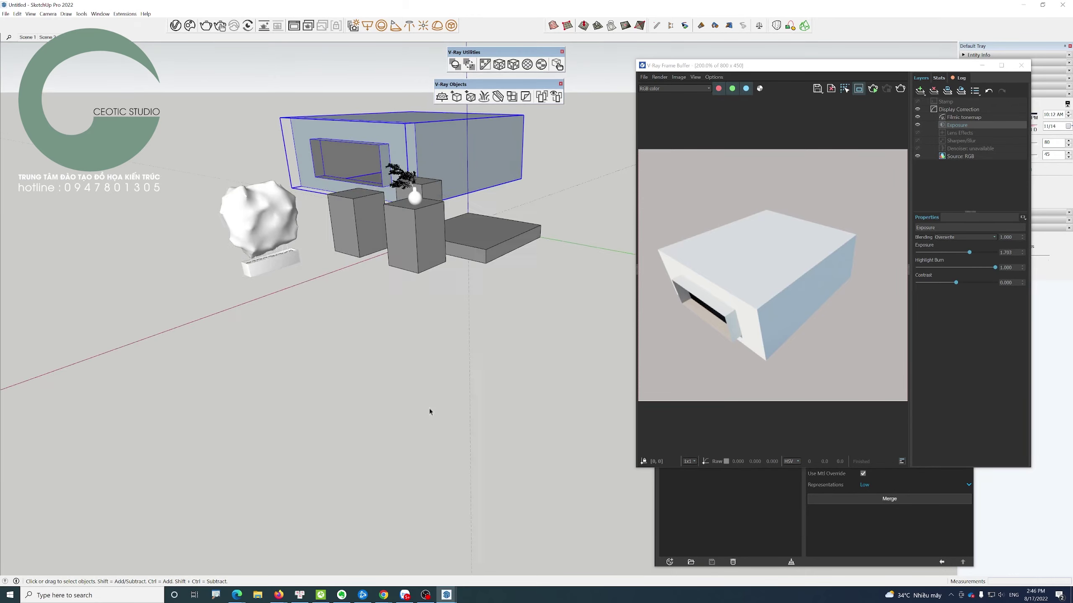
pyautogui.scroll(2, 431, 412)
pyautogui.scroll(1, 450, 169)
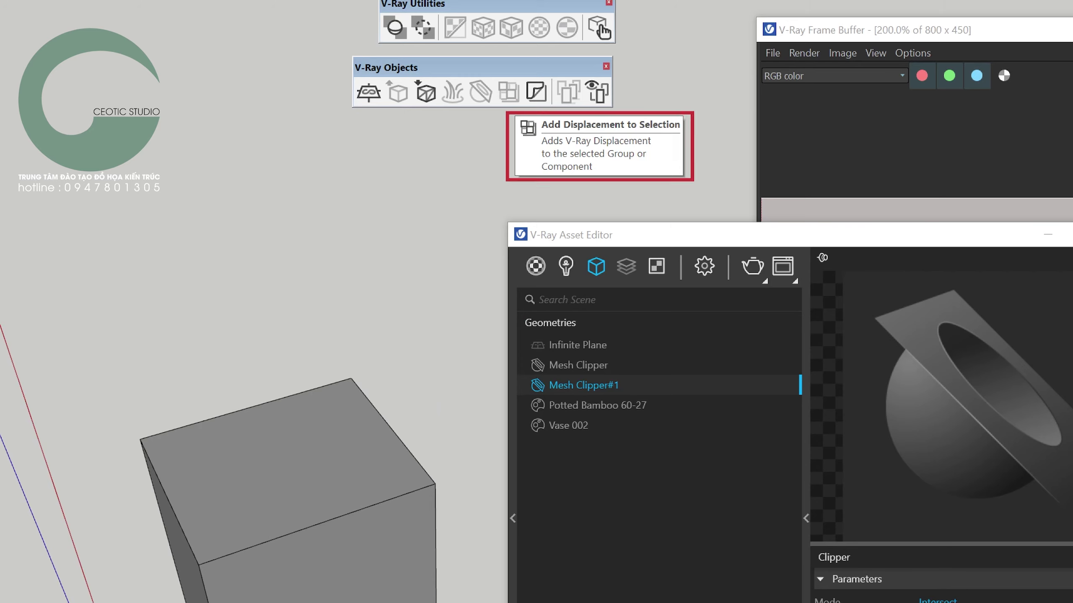
# - Orbit the view and move the Asset Editor away from the box
pyautogui.moveTo(508, 113); pyautogui.dragTo(692, 181)
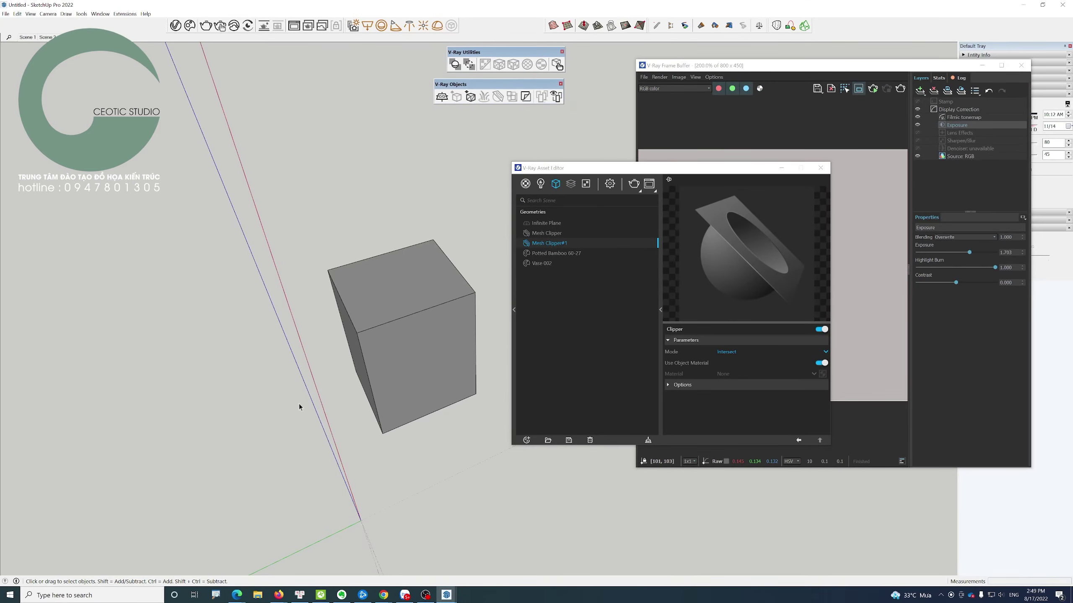
pyautogui.moveTo(300, 408)
pyautogui.mouseDown(button='middle')
pyautogui.moveTo(447, 305)
pyautogui.moveTo(402, 362)
pyautogui.moveTo(445, 384)
pyautogui.moveTo(502, 304)
pyautogui.mouseUp(button='middle')
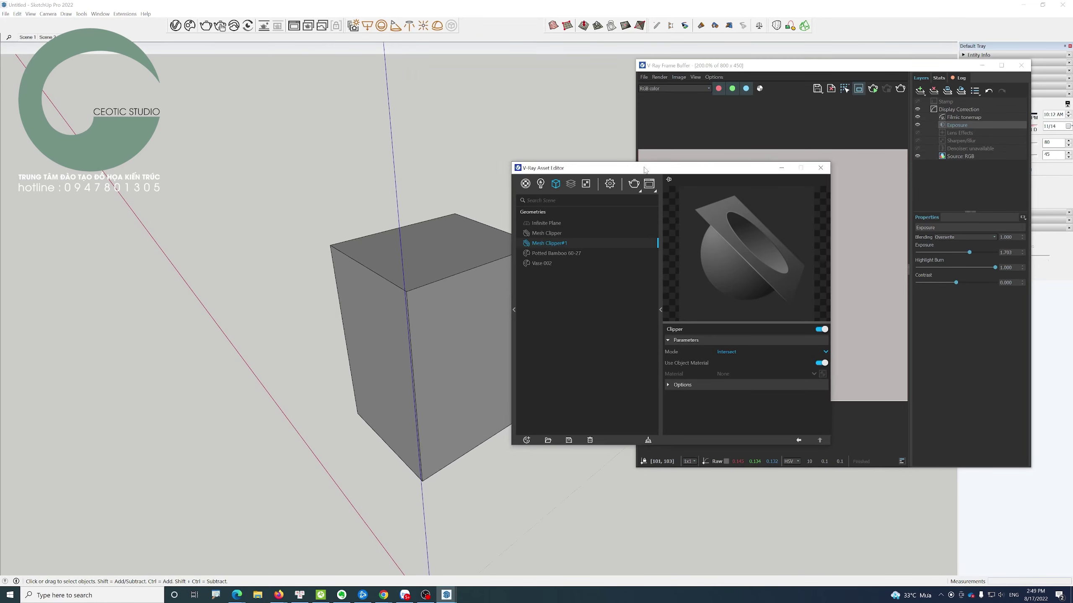
pyautogui.moveTo(649, 170); pyautogui.dragTo(831, 233)
pyautogui.click(577, 213)
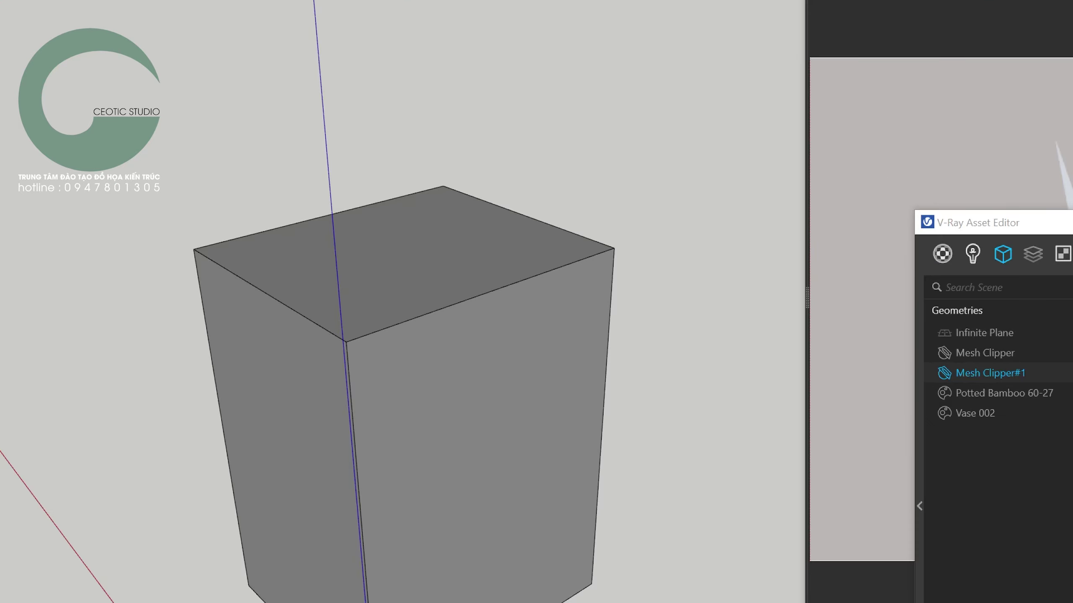
pyautogui.moveTo(383, 244)
pyautogui.mouseDown()
pyautogui.moveTo(406, 278)
pyautogui.moveTo(430, 271)
pyautogui.mouseUp()
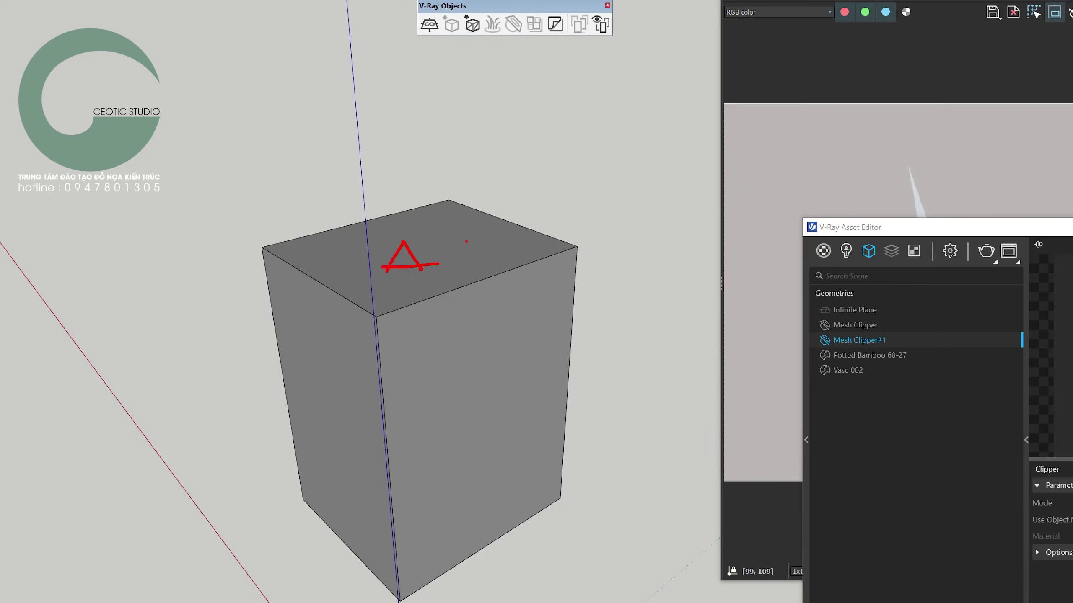
pyautogui.moveTo(489, 242); pyautogui.dragTo(476, 261)
pyautogui.moveTo(340, 343); pyautogui.dragTo(321, 369)
pyautogui.moveTo(455, 344); pyautogui.dragTo(432, 381)
pyautogui.moveTo(444, 234)
pyautogui.mouseDown()
pyautogui.moveTo(418, 227)
pyautogui.moveTo(412, 296)
pyautogui.moveTo(441, 234)
pyautogui.mouseUp()
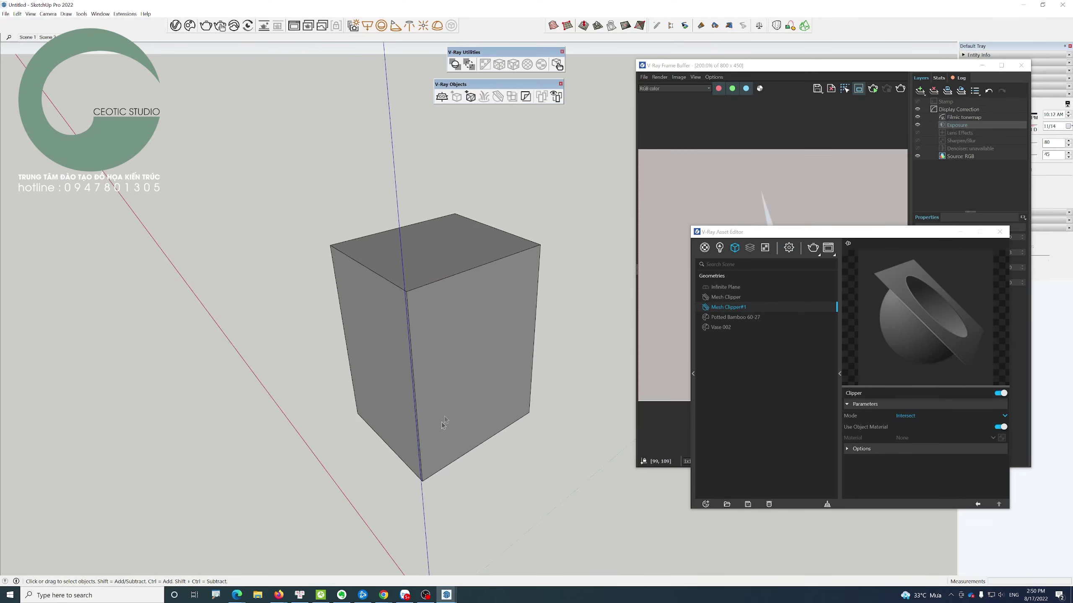
# - Copy the grey box with Move plus Ctrl, placing copies around the original
pyautogui.moveTo(440, 426); pyautogui.dragTo(383, 371, button='middle')
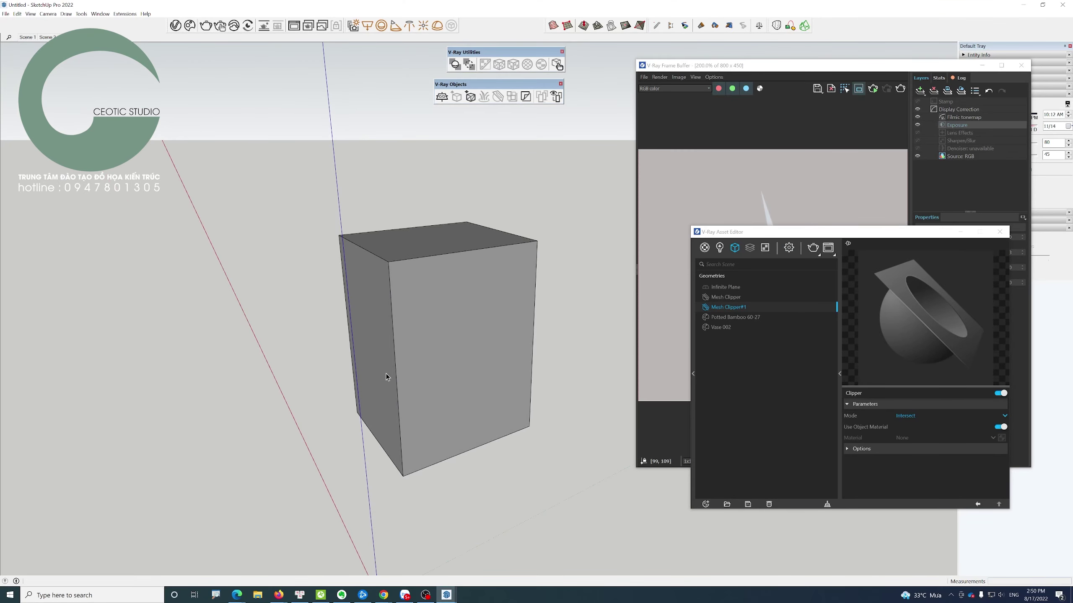
pyautogui.scroll(-3, 386, 374)
pyautogui.scroll(2, 514, 436)
pyautogui.scroll(-3, 431, 401)
pyautogui.scroll(-2, 436, 384)
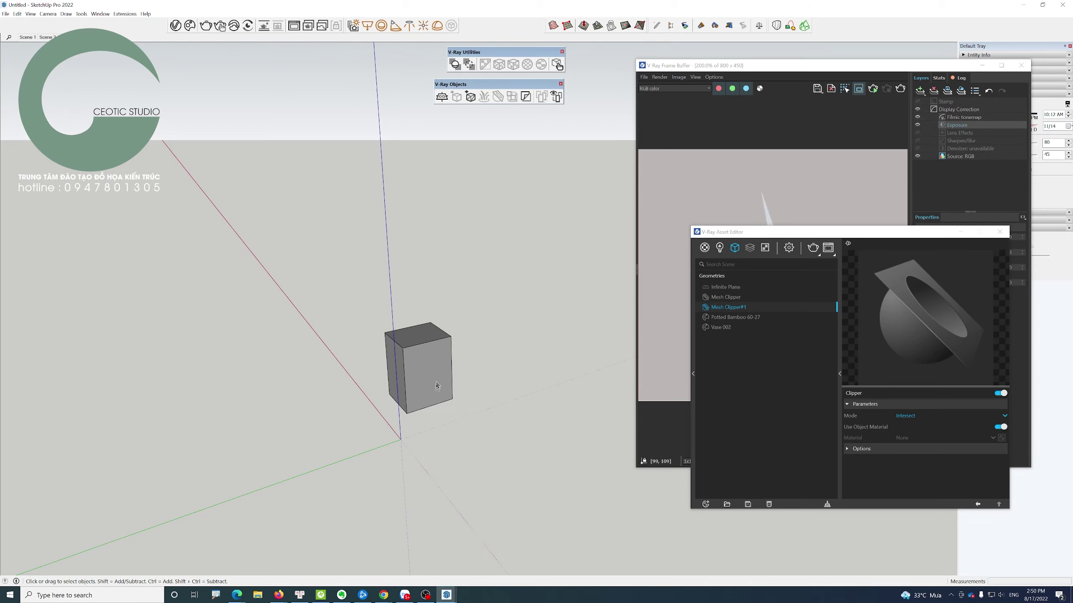
pyautogui.click(436, 386)
pyautogui.click(522, 388)
pyautogui.press('m')
pyautogui.click(452, 401)
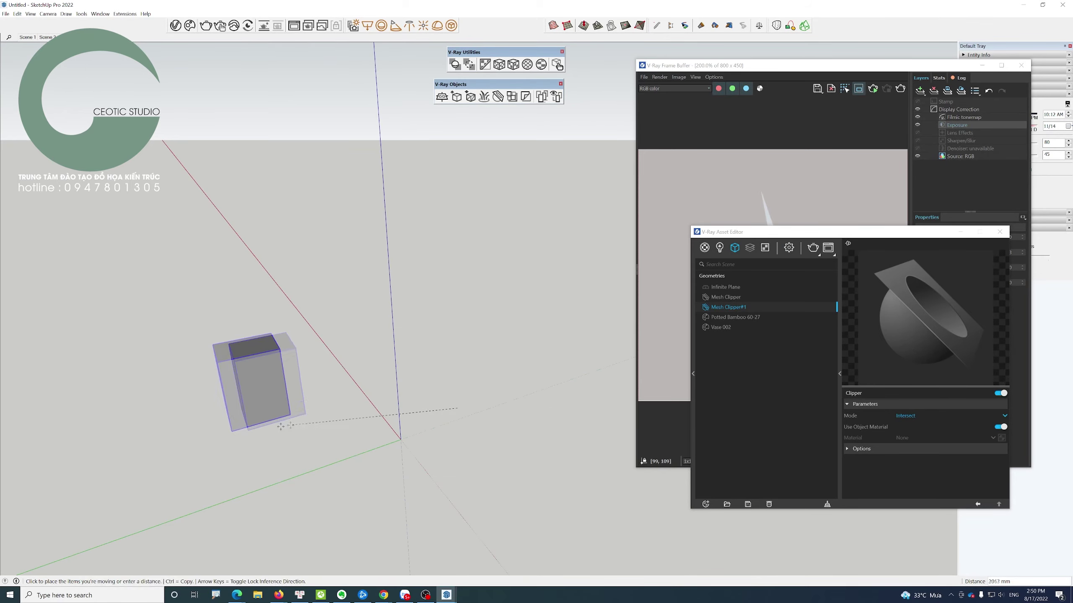
pyautogui.press('ctrl')
pyautogui.click(239, 416)
pyautogui.click(311, 511)
pyautogui.click(508, 540)
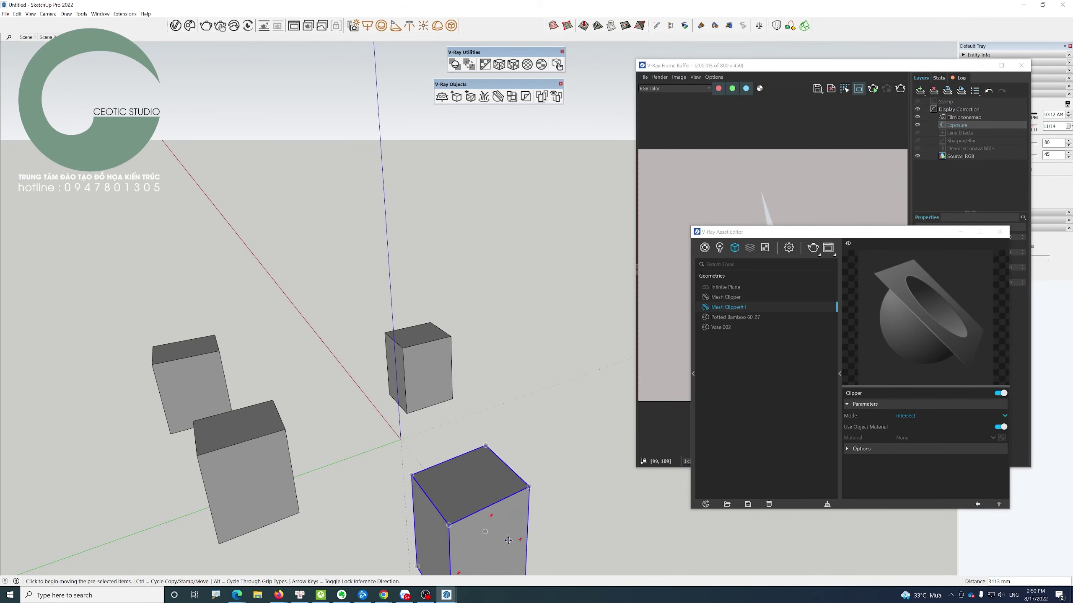
pyautogui.scroll(2, 508, 541)
pyautogui.hotkey('ctrl', 'z')
pyautogui.hotkey('ctrl', 'z')
pyautogui.hotkey('ctrl', 'z')
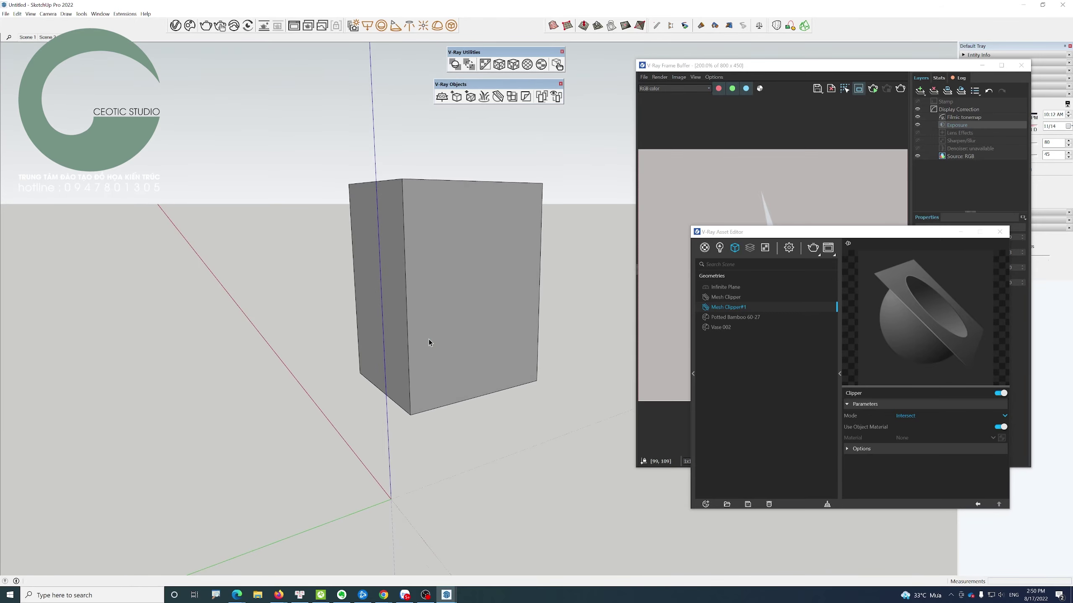
pyautogui.scroll(-2, 438, 308)
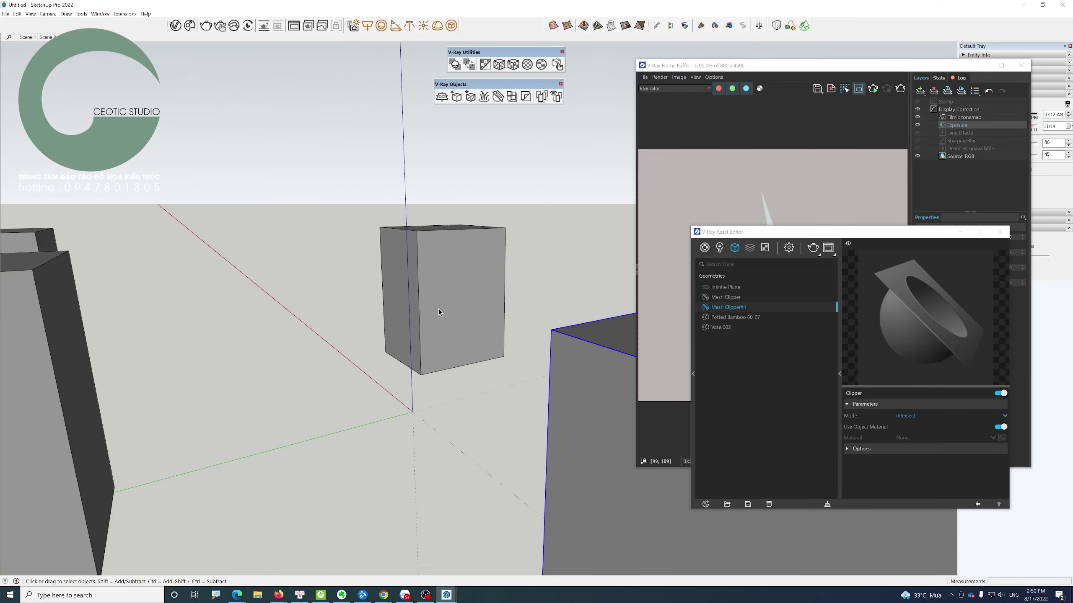
pyautogui.scroll(-2, 438, 308)
pyautogui.moveTo(531, 255); pyautogui.dragTo(222, 390)
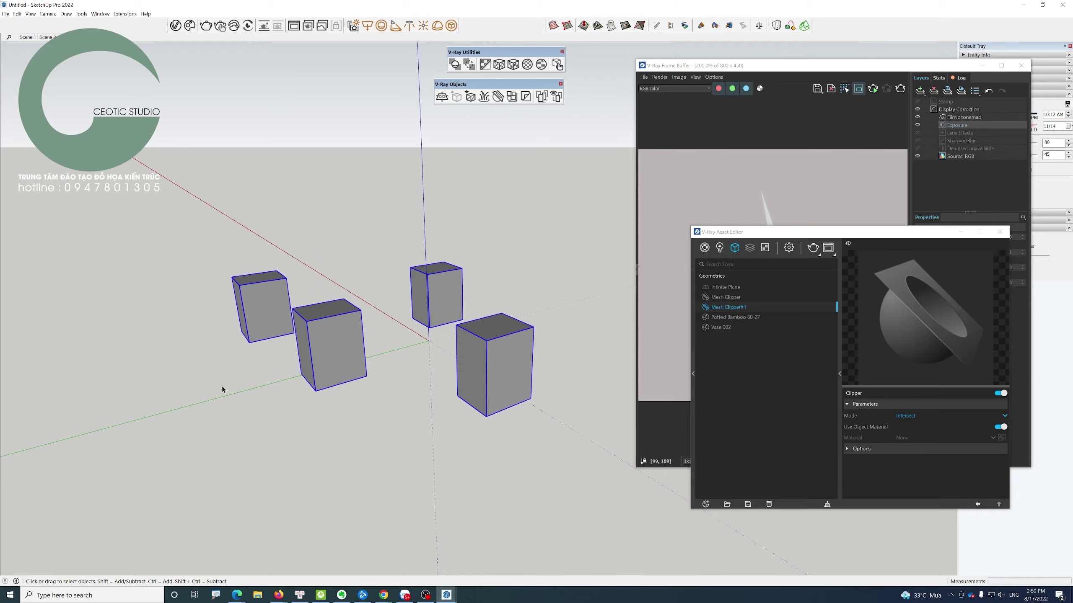
pyautogui.hotkey('ctrl', '1')
pyautogui.moveTo(298, 366)
pyautogui.mouseDown()
pyautogui.moveTo(320, 315)
pyautogui.moveTo(351, 355)
pyautogui.moveTo(348, 344)
pyautogui.mouseUp()
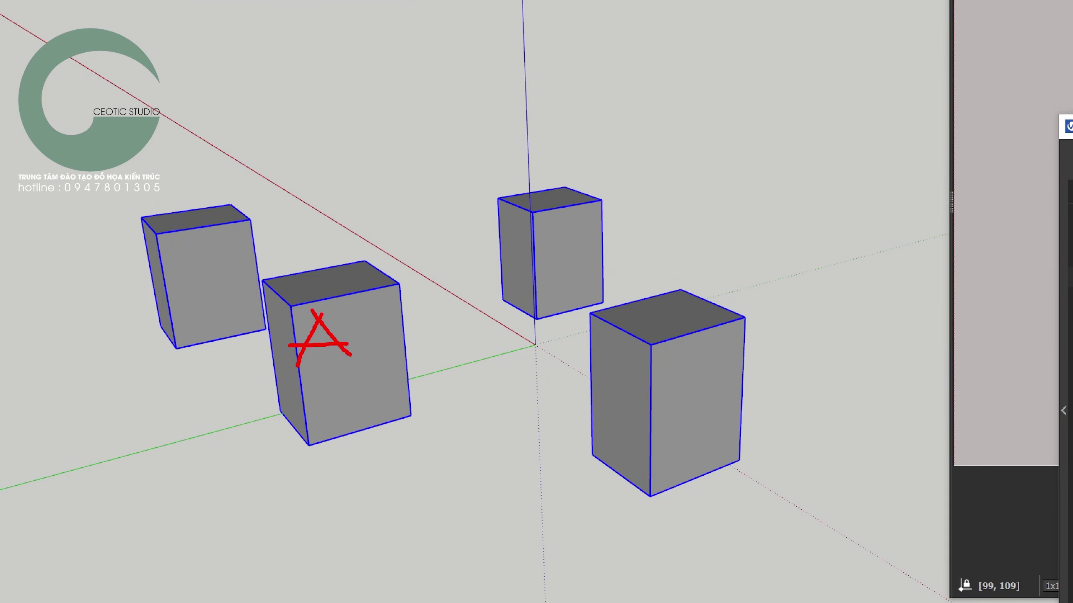
pyautogui.press('Escape')
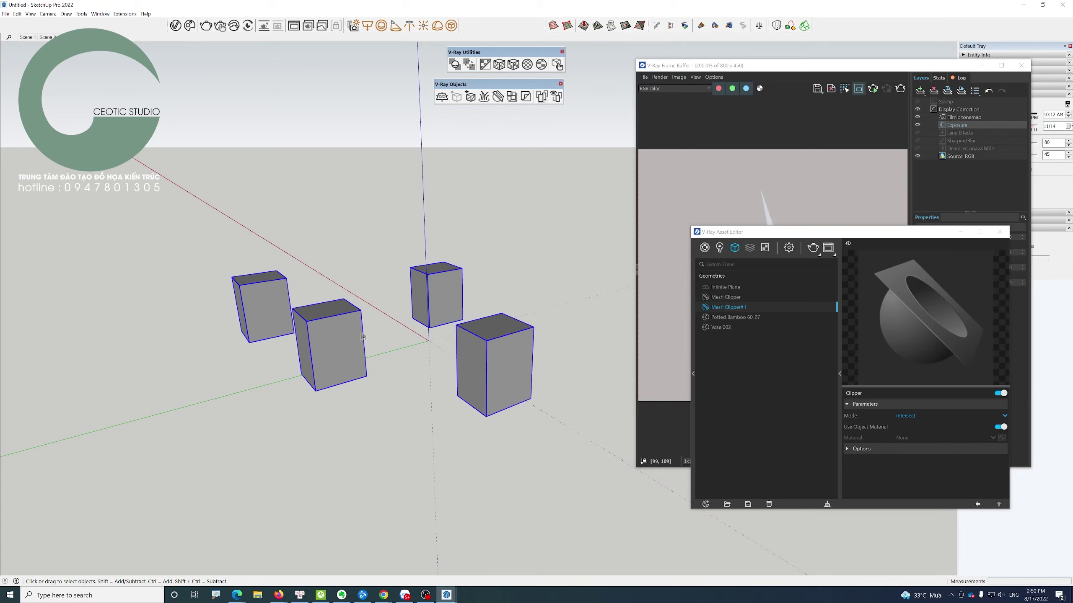
pyautogui.moveTo(336, 341); pyautogui.dragTo(470, 362, button='middle')
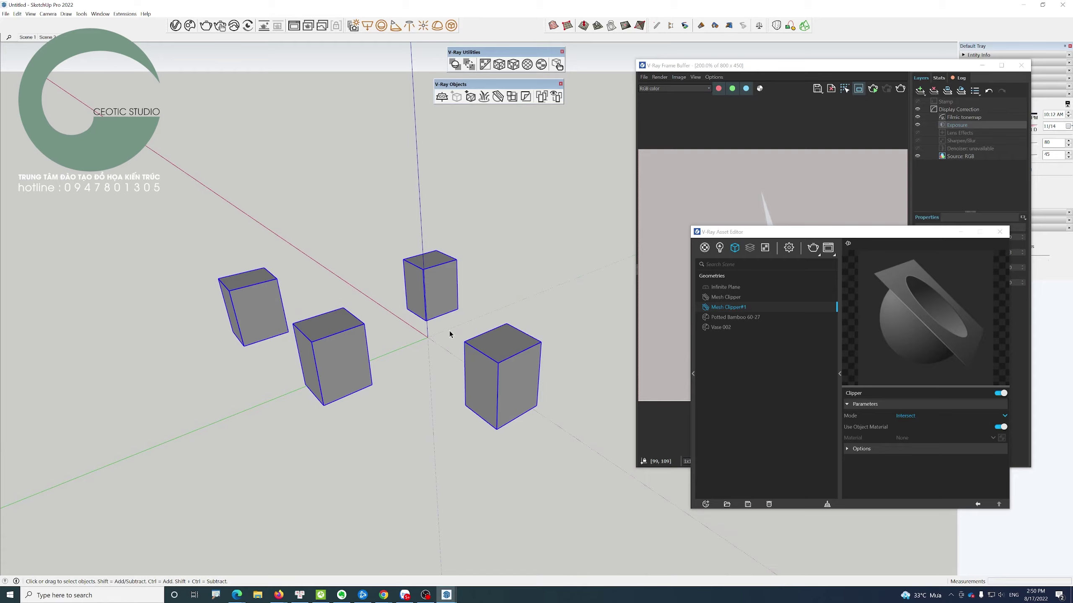
pyautogui.moveTo(448, 297)
pyautogui.mouseDown(button='middle')
pyautogui.moveTo(508, 311)
pyautogui.moveTo(507, 324)
pyautogui.moveTo(491, 325)
pyautogui.mouseUp(button='middle')
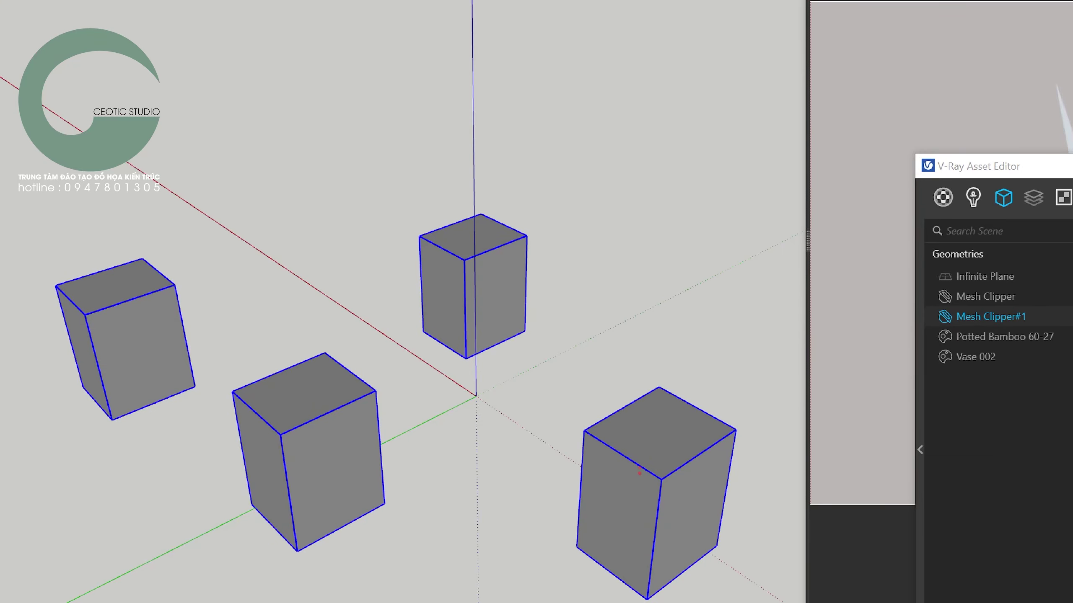
pyautogui.moveTo(637, 463)
pyautogui.mouseDown()
pyautogui.moveTo(659, 424)
pyautogui.moveTo(686, 468)
pyautogui.moveTo(639, 450)
pyautogui.mouseUp()
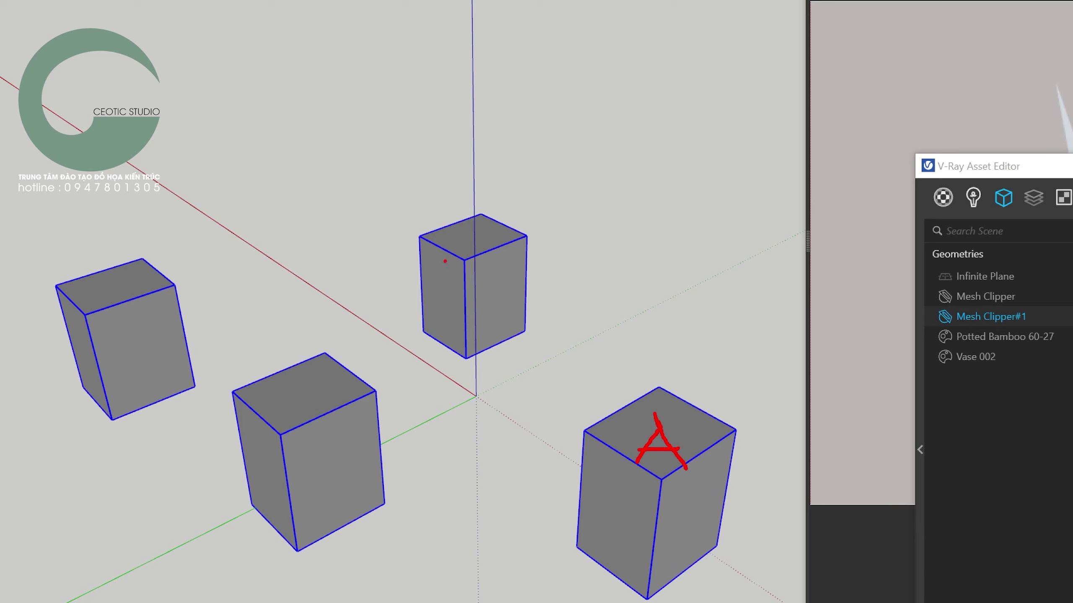
pyautogui.moveTo(445, 262)
pyautogui.mouseDown()
pyautogui.moveTo(433, 292)
pyautogui.moveTo(473, 305)
pyautogui.moveTo(470, 280)
pyautogui.mouseUp()
pyautogui.moveTo(307, 384)
pyautogui.mouseDown()
pyautogui.moveTo(301, 419)
pyautogui.moveTo(327, 413)
pyautogui.mouseUp()
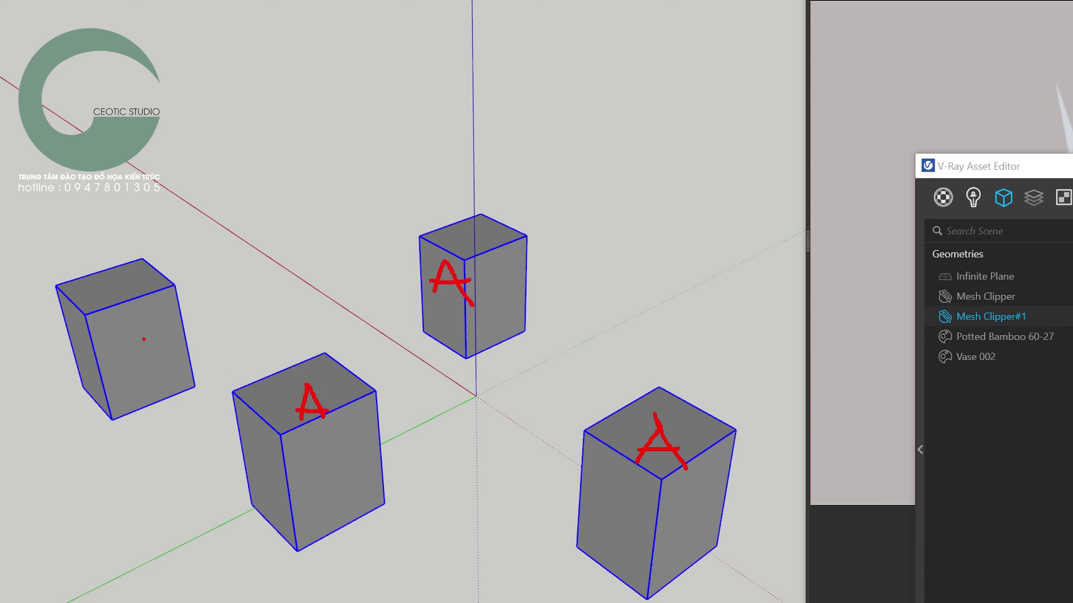
pyautogui.moveTo(119, 315)
pyautogui.mouseDown()
pyautogui.moveTo(114, 367)
pyautogui.moveTo(160, 355)
pyautogui.mouseUp()
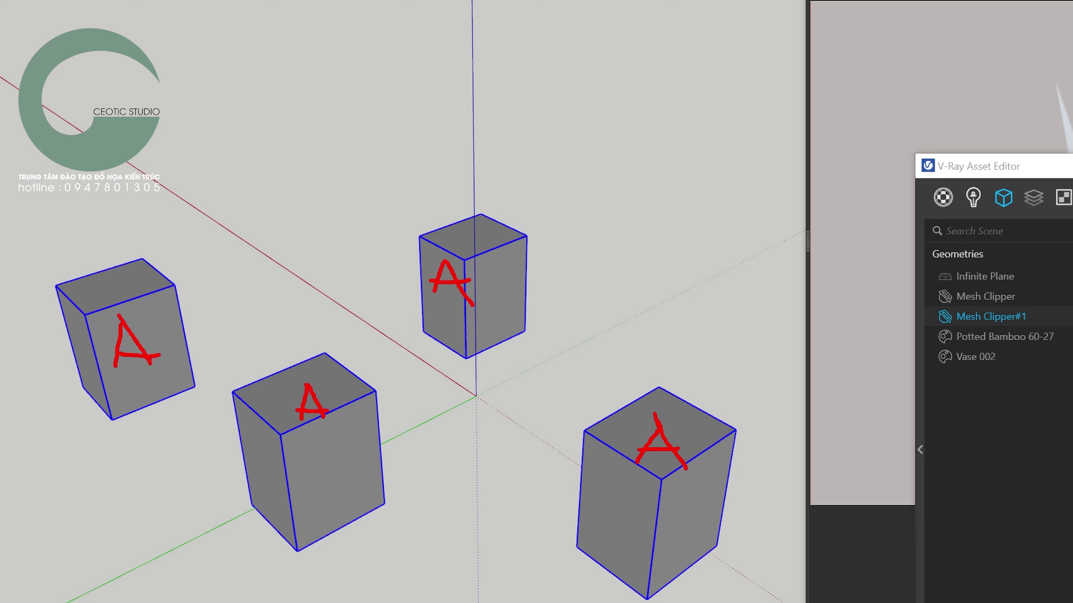
pyautogui.moveTo(515, 193)
pyautogui.mouseDown()
pyautogui.moveTo(397, 209)
pyautogui.moveTo(391, 357)
pyautogui.moveTo(522, 374)
pyautogui.moveTo(542, 299)
pyautogui.moveTo(511, 197)
pyautogui.moveTo(499, 191)
pyautogui.mouseUp()
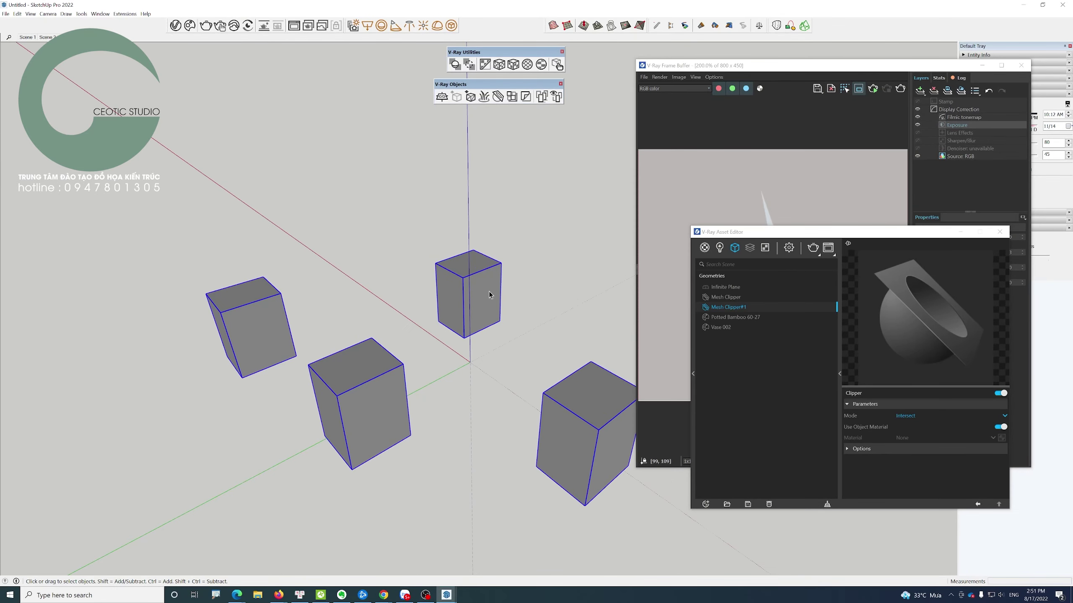
pyautogui.moveTo(476, 287); pyautogui.dragTo(464, 269, button='middle')
# - Apply V-Ray displacement to the upper-middle box
pyautogui.click(447, 270)
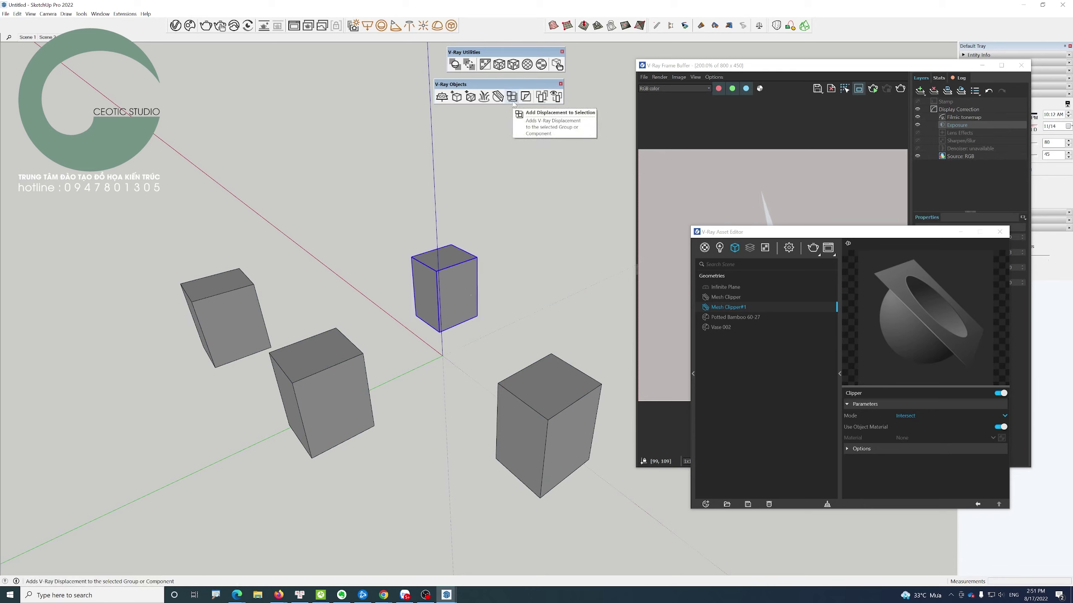
pyautogui.click(513, 104)
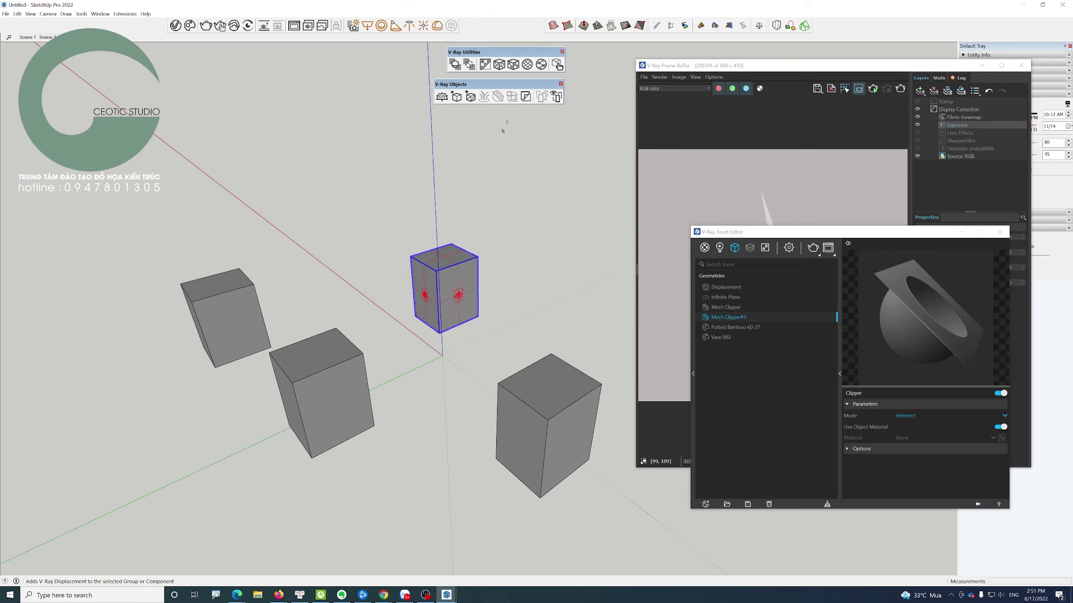
pyautogui.click(534, 289)
# - Select the small displacement cube and show the Displacement geometry settings
pyautogui.scroll(10, 443, 296)
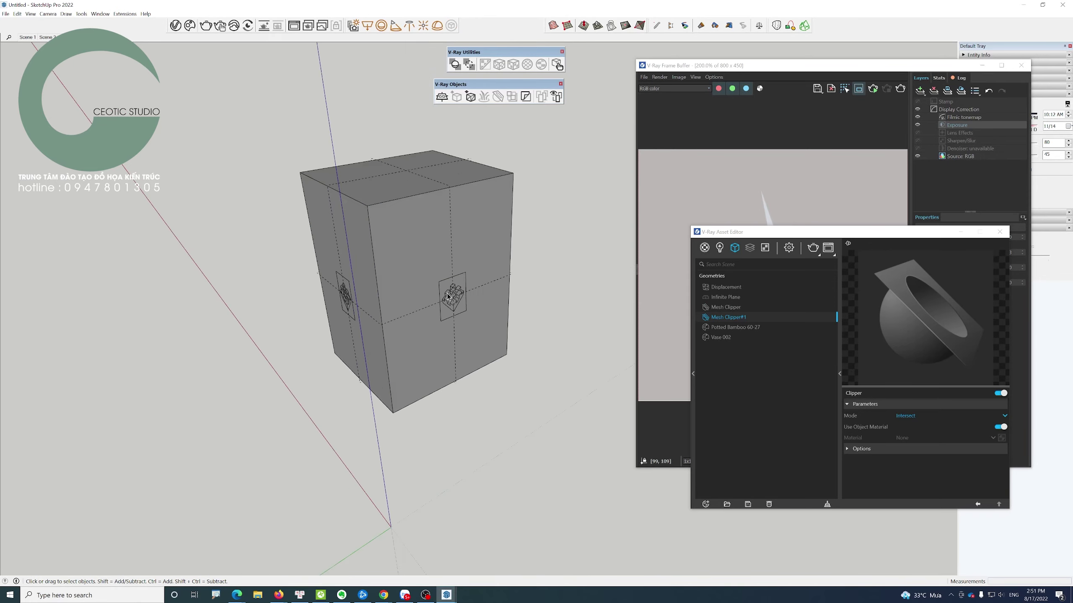
pyautogui.scroll(-3, 413, 302)
pyautogui.scroll(-4, 412, 301)
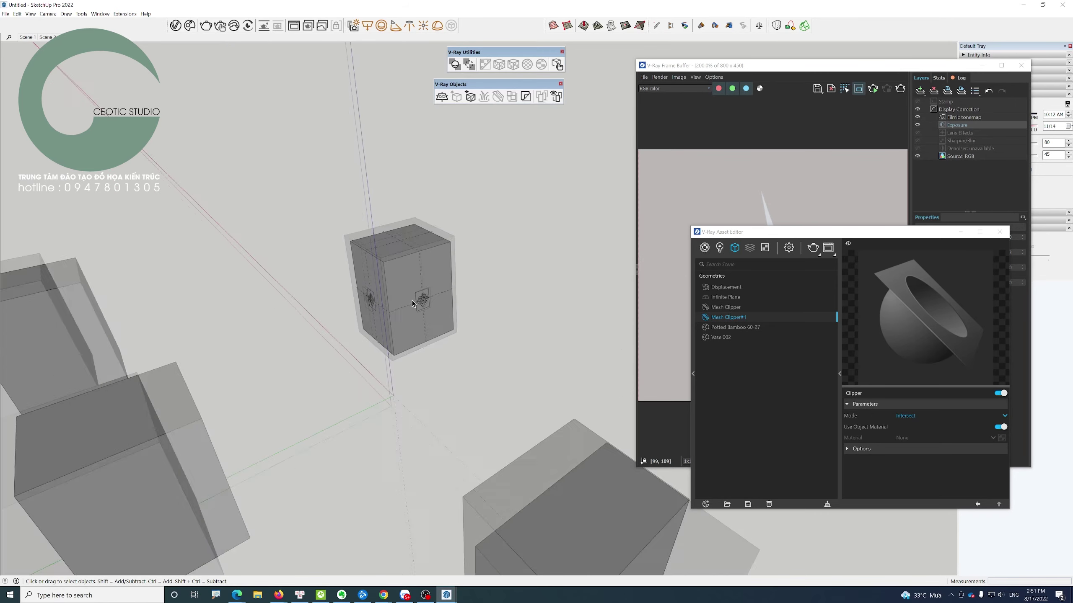
pyautogui.scroll(-3, 416, 306)
pyautogui.click(421, 290)
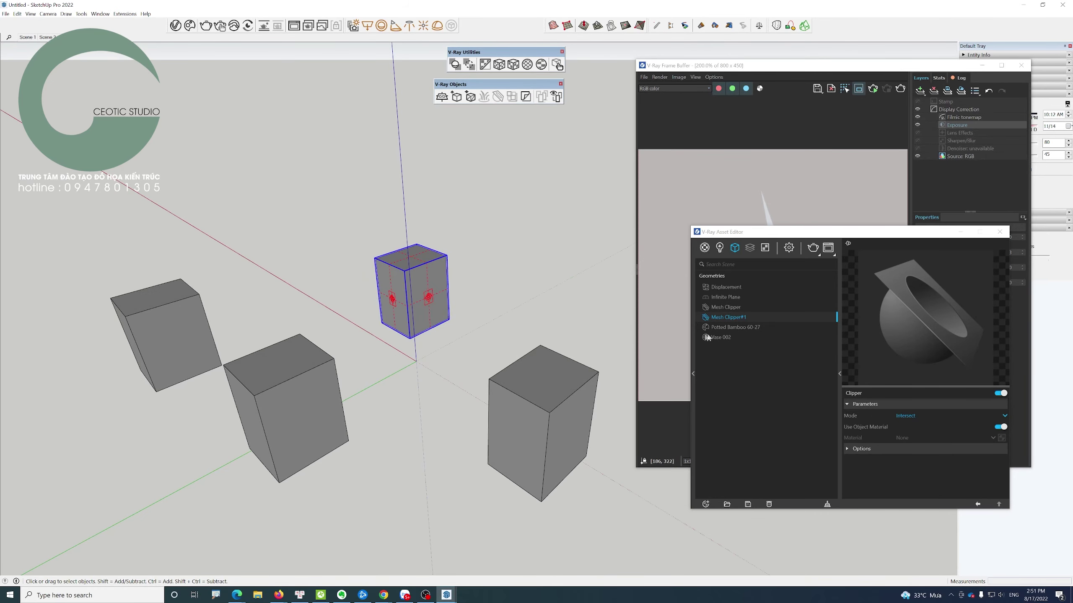
pyautogui.click(728, 287)
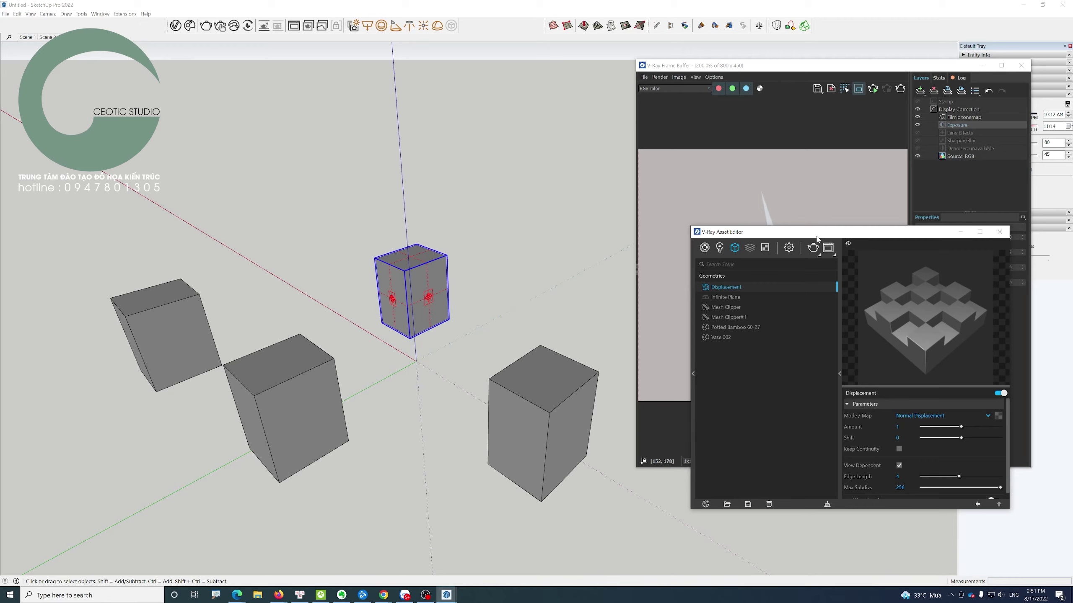
# - Use a Grid texture as the displacement map and render the four boxes
pyautogui.moveTo(817, 239); pyautogui.dragTo(680, 207)
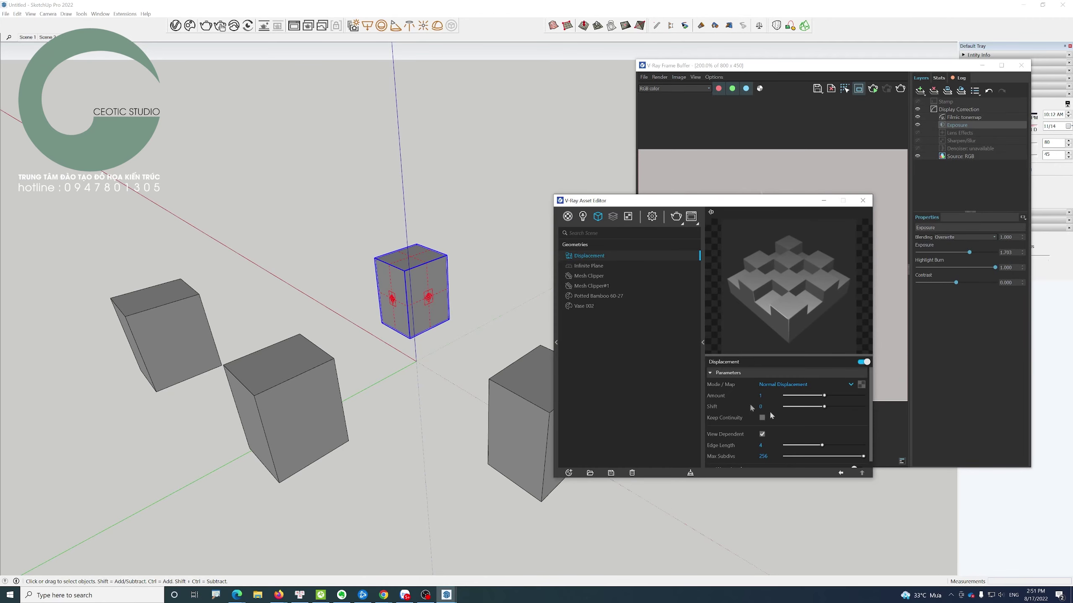
pyautogui.click(491, 226)
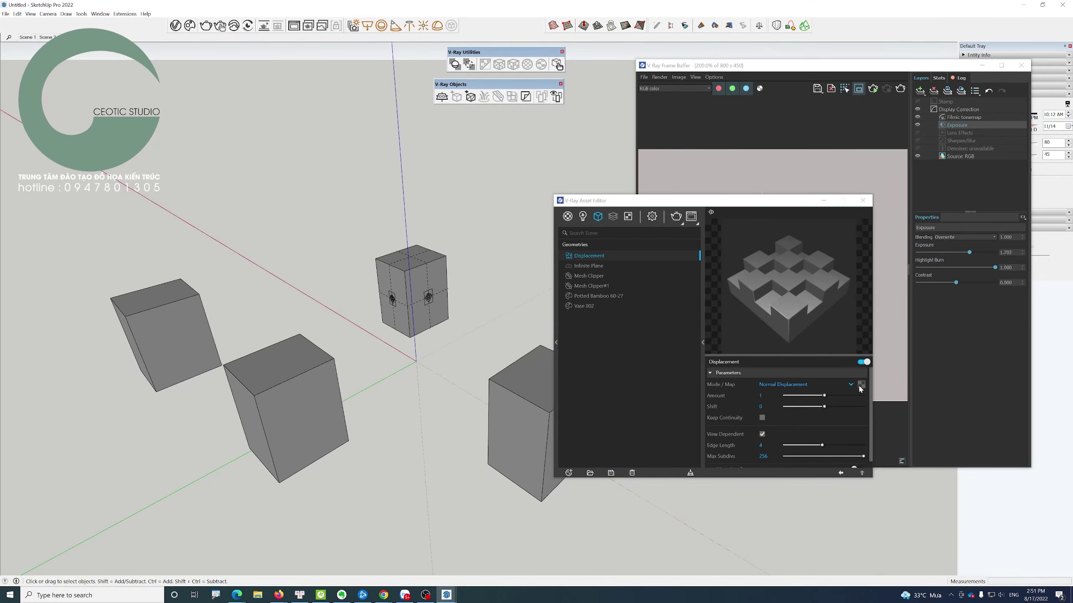
pyautogui.click(861, 385)
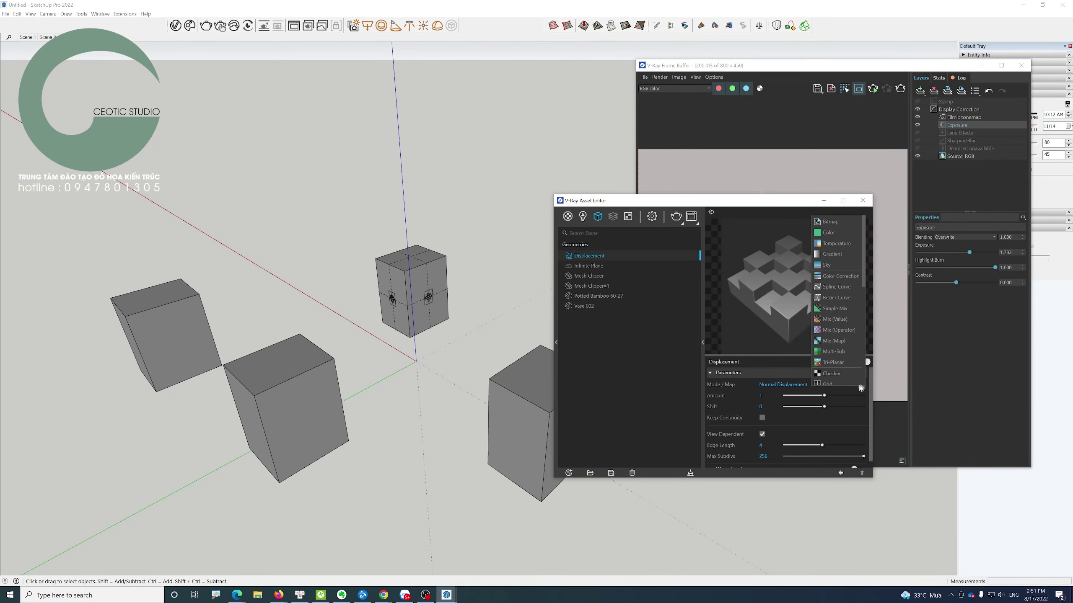
pyautogui.scroll(-2, 833, 338)
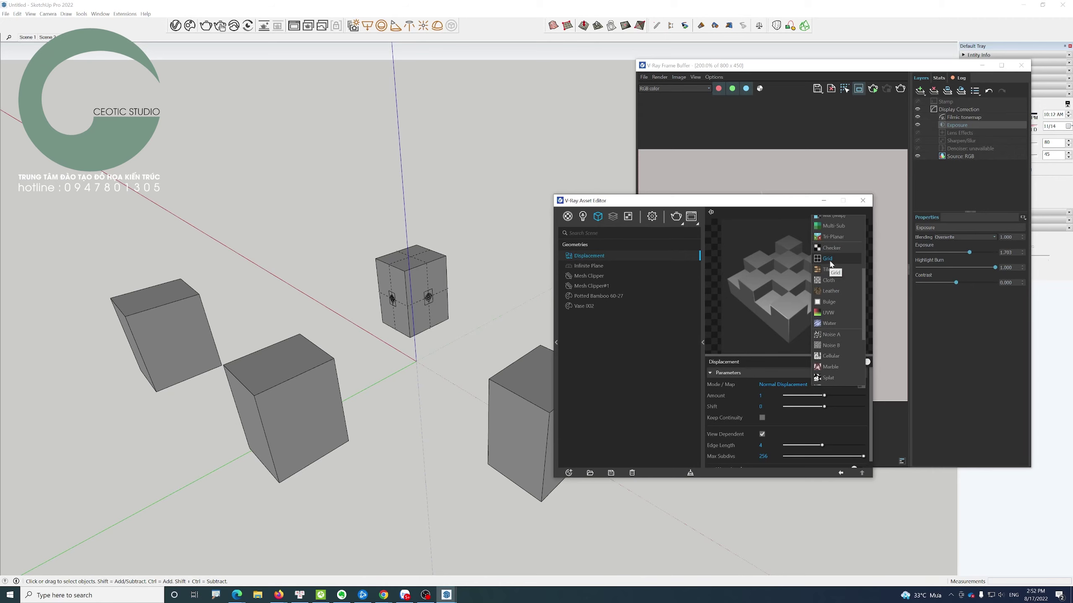
pyautogui.click(832, 270)
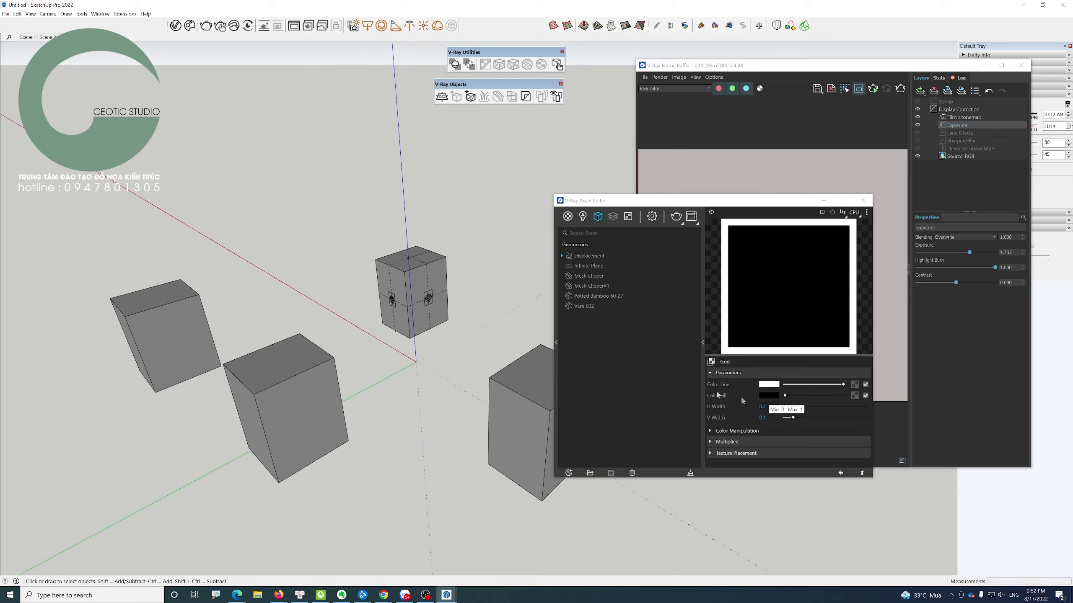
pyautogui.click(676, 217)
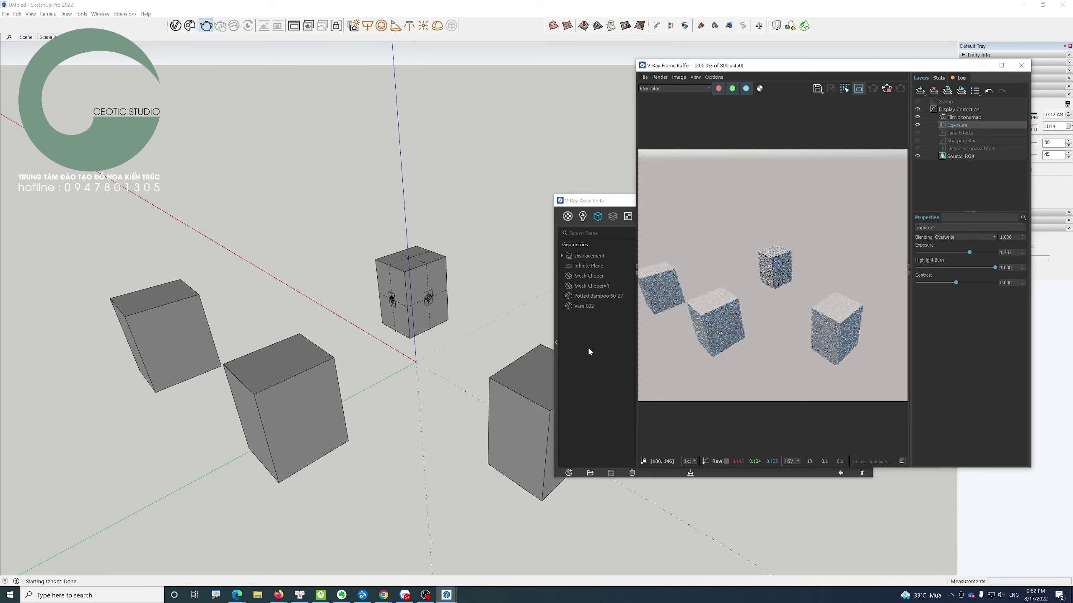
pyautogui.click(633, 343)
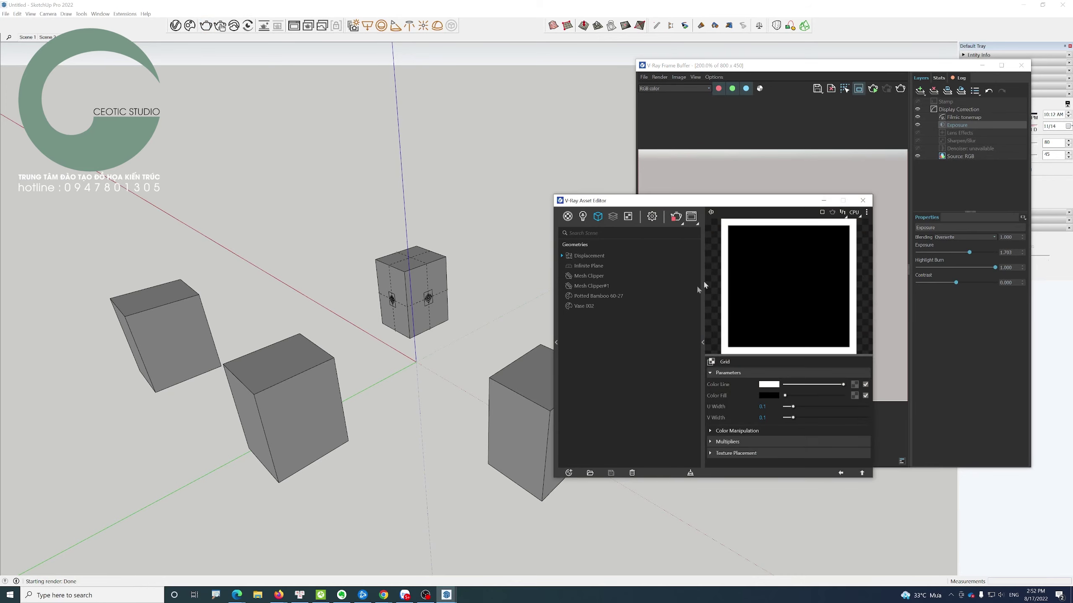
# - Swap the displacement's Grid texture for Noise A
pyautogui.click(840, 473)
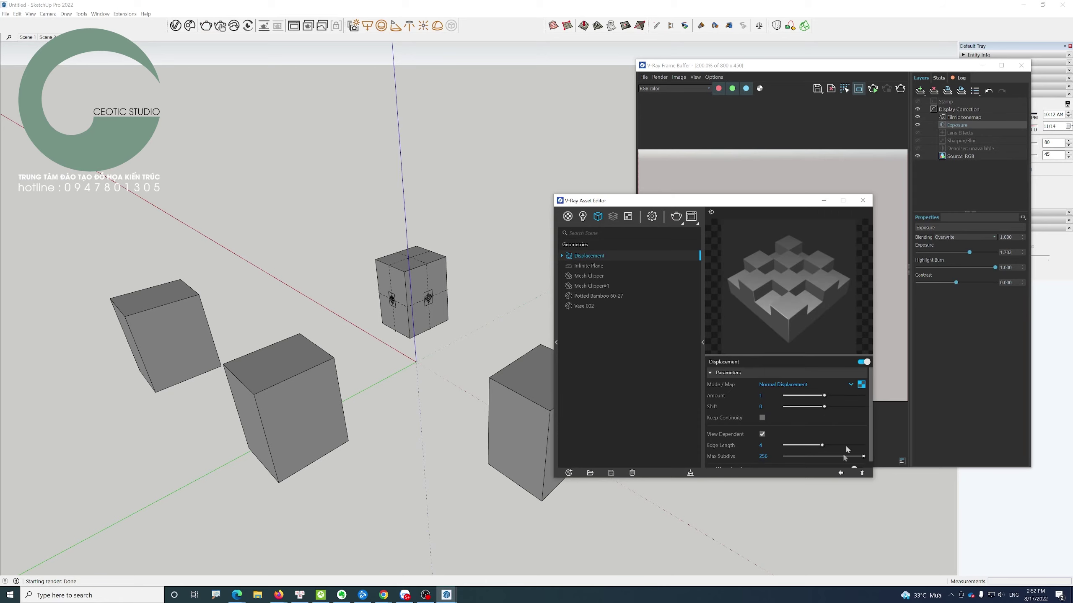
pyautogui.rightClick(861, 385)
pyautogui.click(847, 409)
pyautogui.click(862, 385)
pyautogui.scroll(-1, 846, 341)
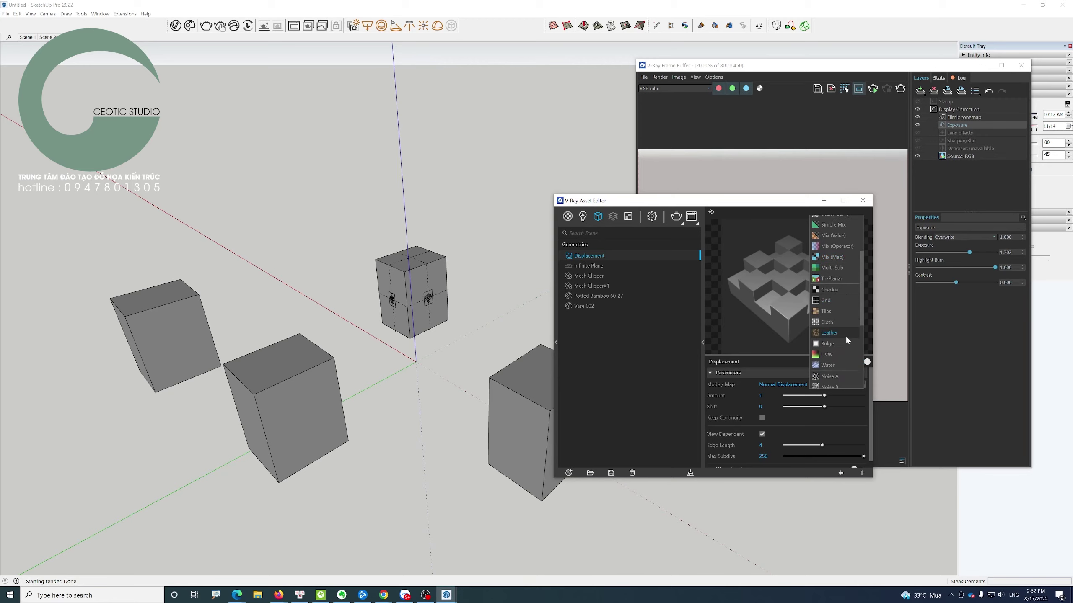
pyautogui.scroll(-2, 845, 338)
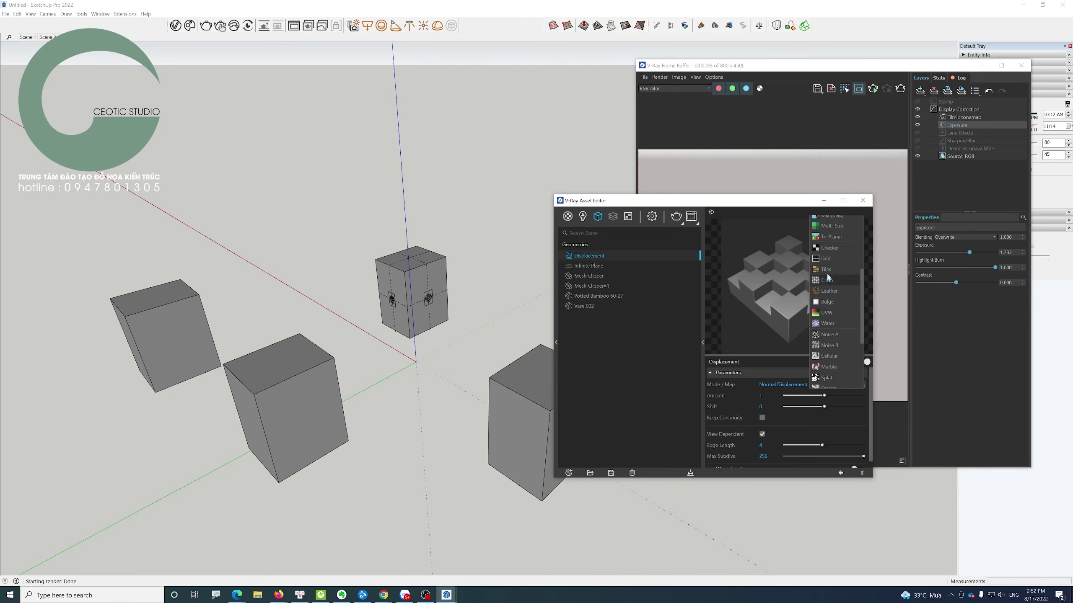
pyautogui.click(827, 337)
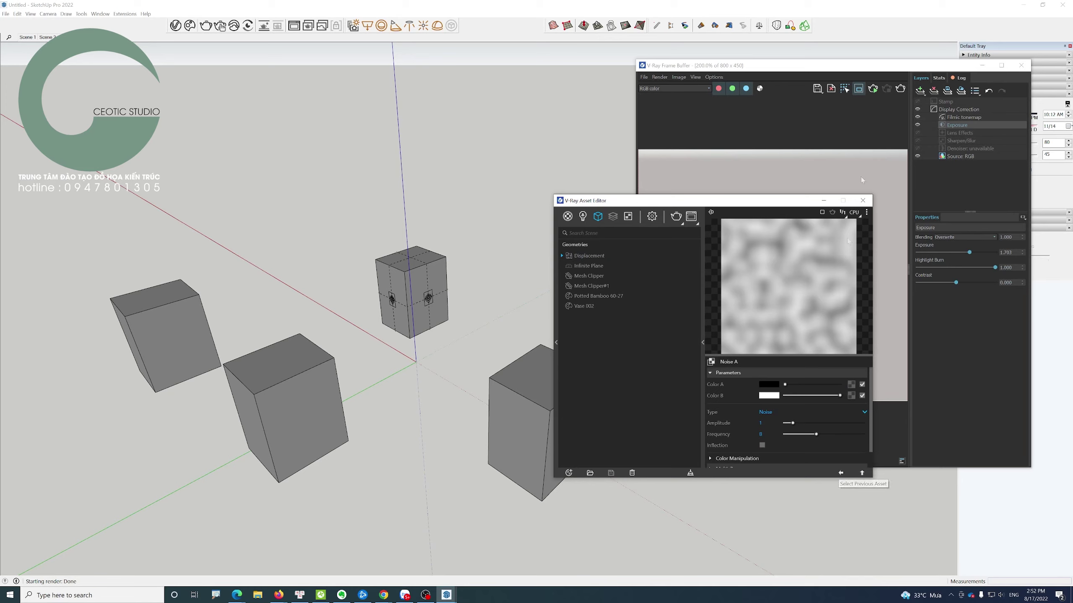
# - Start the interactive render and zoom in on the tall box's noisy surface
pyautogui.click(872, 88)
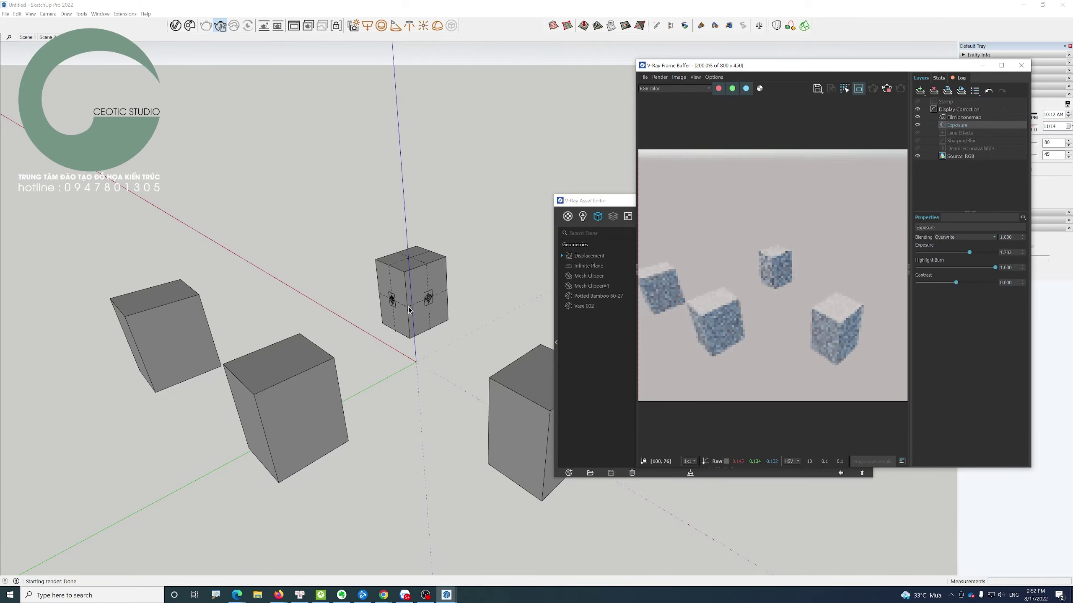
pyautogui.scroll(1, 408, 307)
pyautogui.scroll(2, 408, 307)
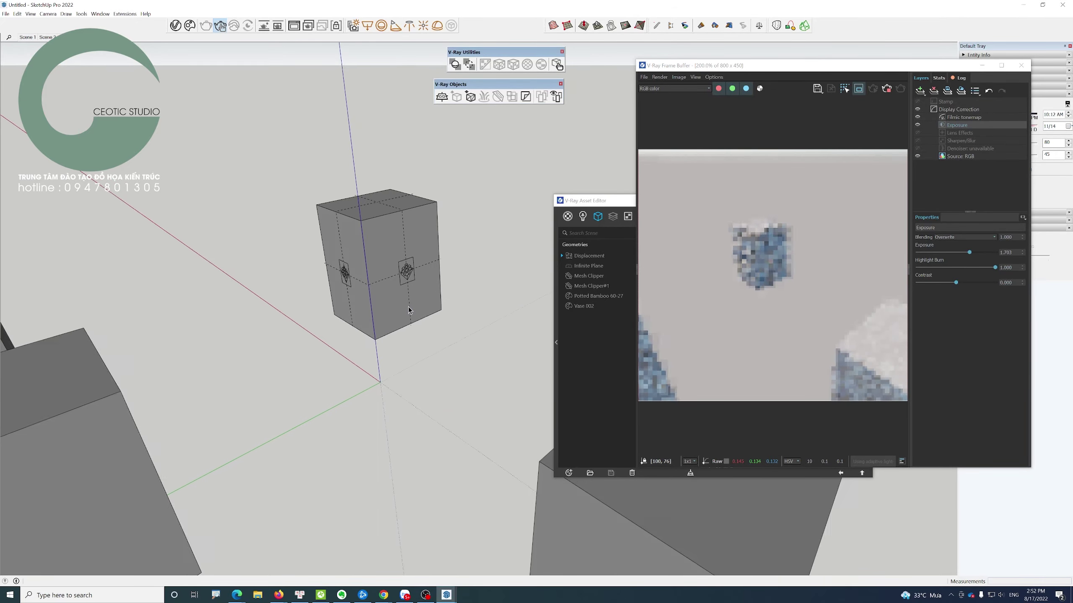
pyautogui.scroll(1, 408, 307)
pyautogui.scroll(2, 408, 307)
pyautogui.scroll(2, 409, 307)
pyautogui.scroll(2, 390, 300)
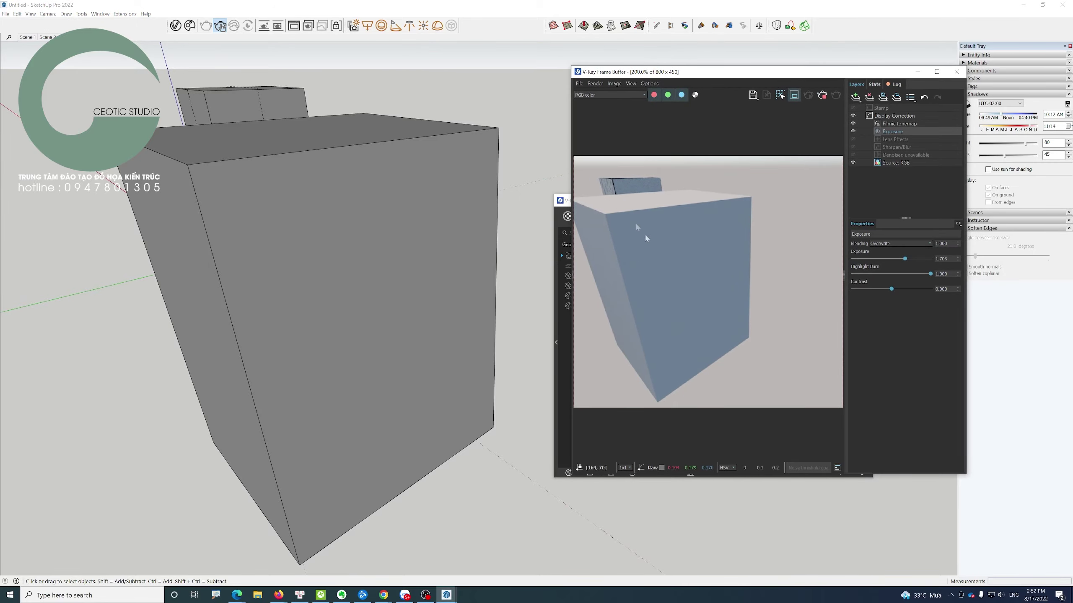
pyautogui.scroll(-2, 384, 243)
pyautogui.scroll(-3, 384, 246)
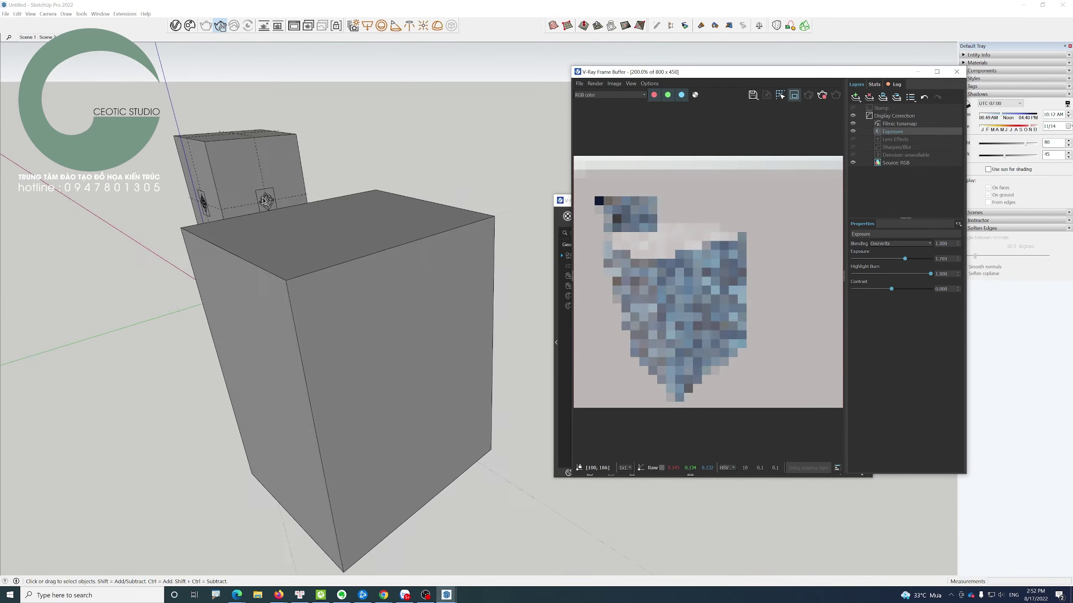
pyautogui.scroll(-3, 237, 203)
pyautogui.scroll(-2, 229, 249)
pyautogui.scroll(1, 230, 249)
pyautogui.scroll(2, 235, 248)
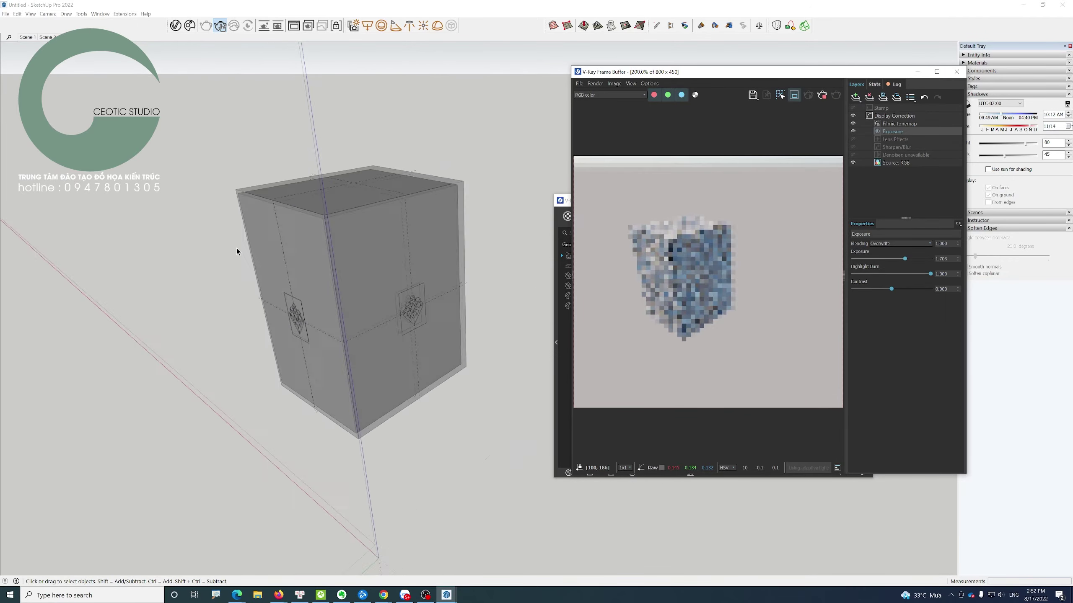
pyautogui.scroll(2, 243, 247)
pyautogui.scroll(2, 250, 247)
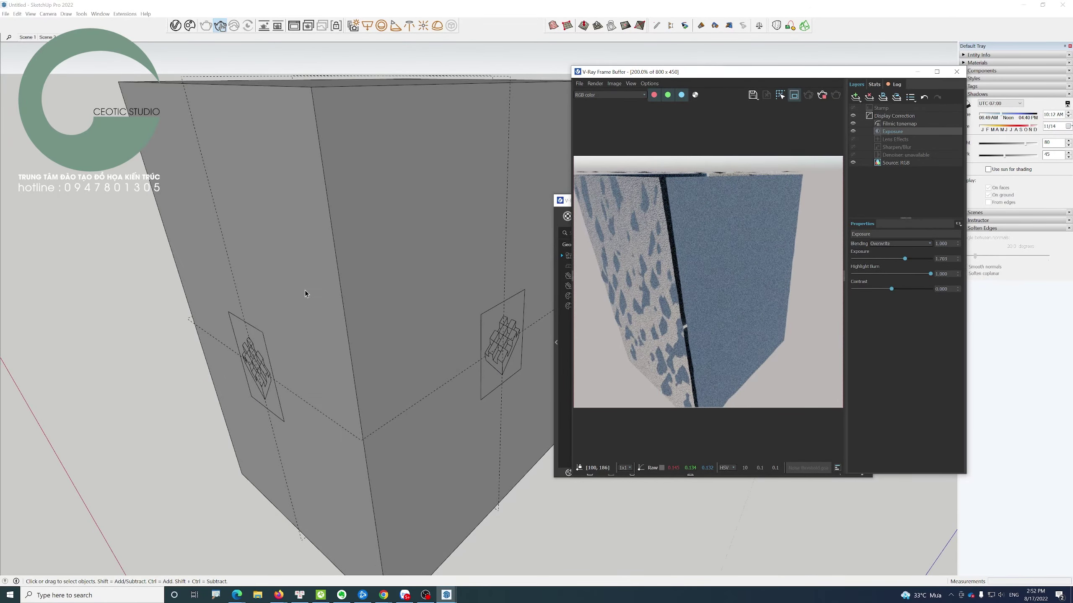
pyautogui.scroll(1, 305, 291)
pyautogui.scroll(2, 305, 290)
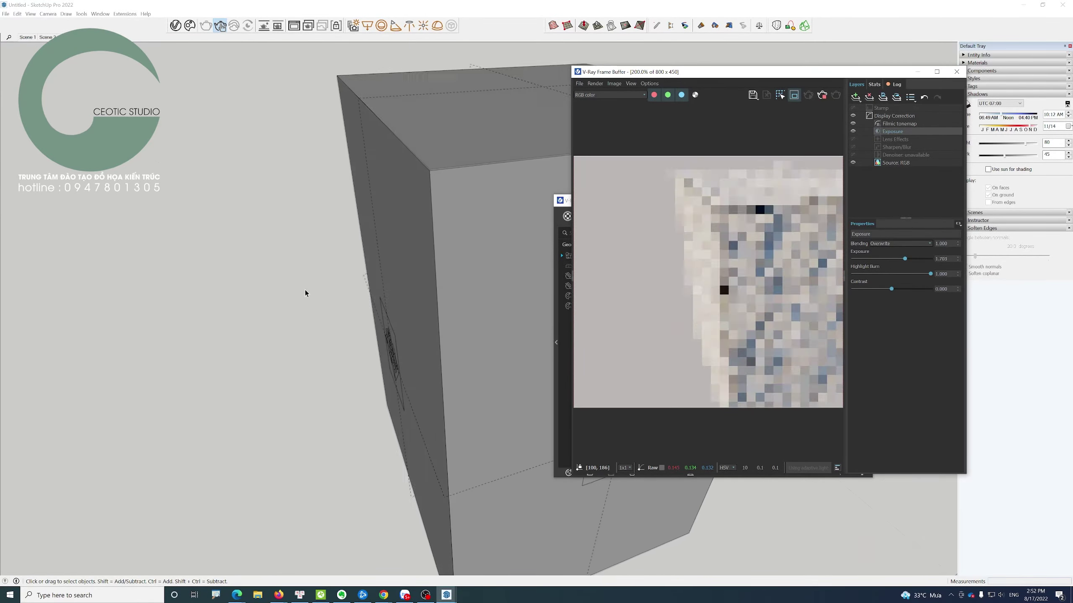
# - Enable Keep Continuity in the Displacement settings
pyautogui.click(567, 427)
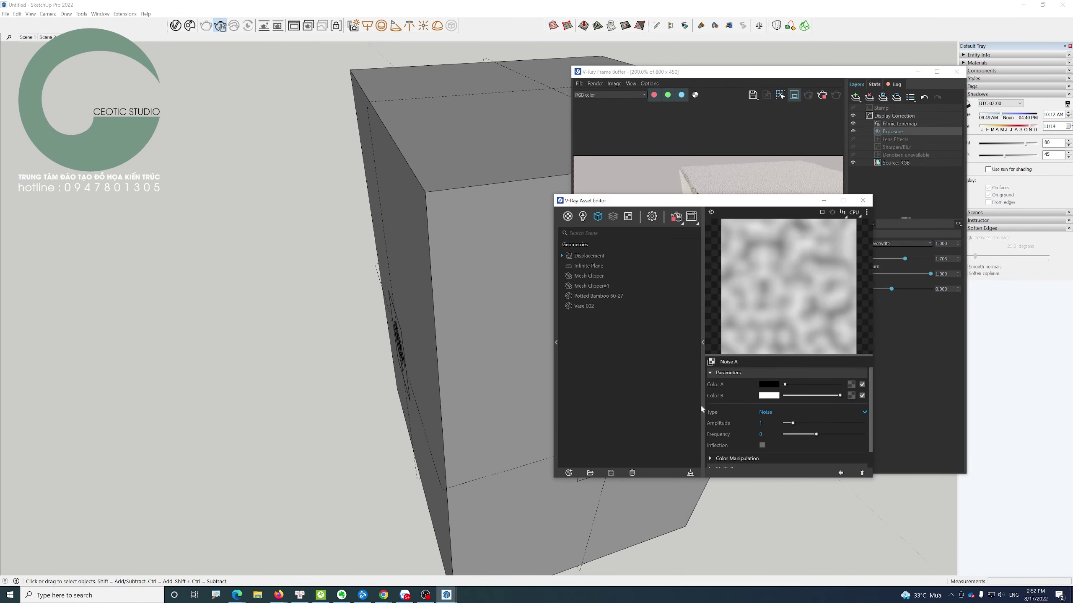
pyautogui.click(589, 256)
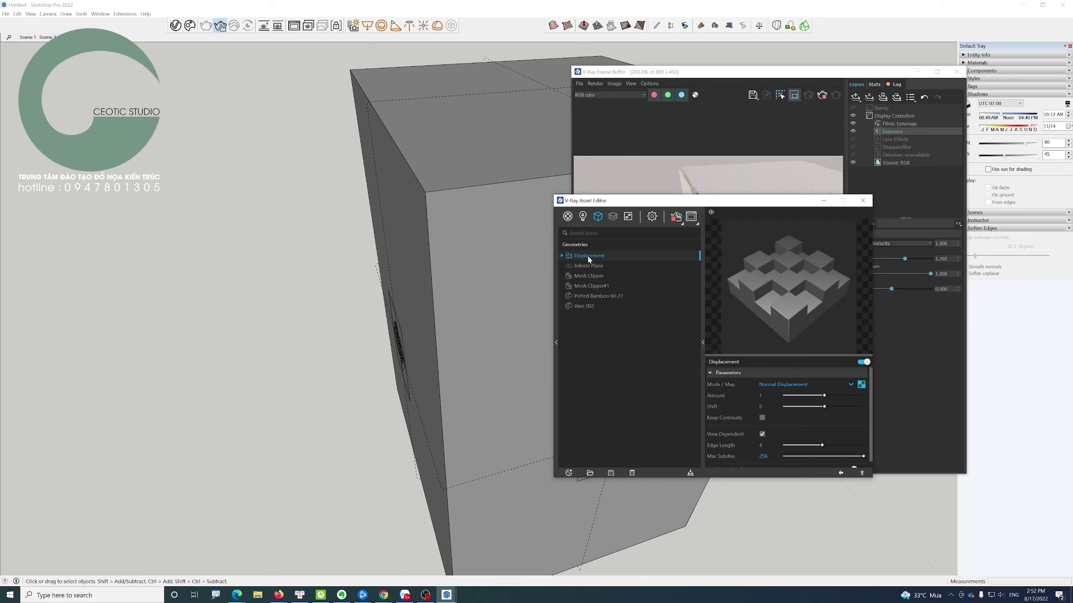
pyautogui.click(762, 418)
# - Stop the render of the textured boxes and move the Asset Editor back right
pyautogui.moveTo(815, 207); pyautogui.dragTo(577, 213)
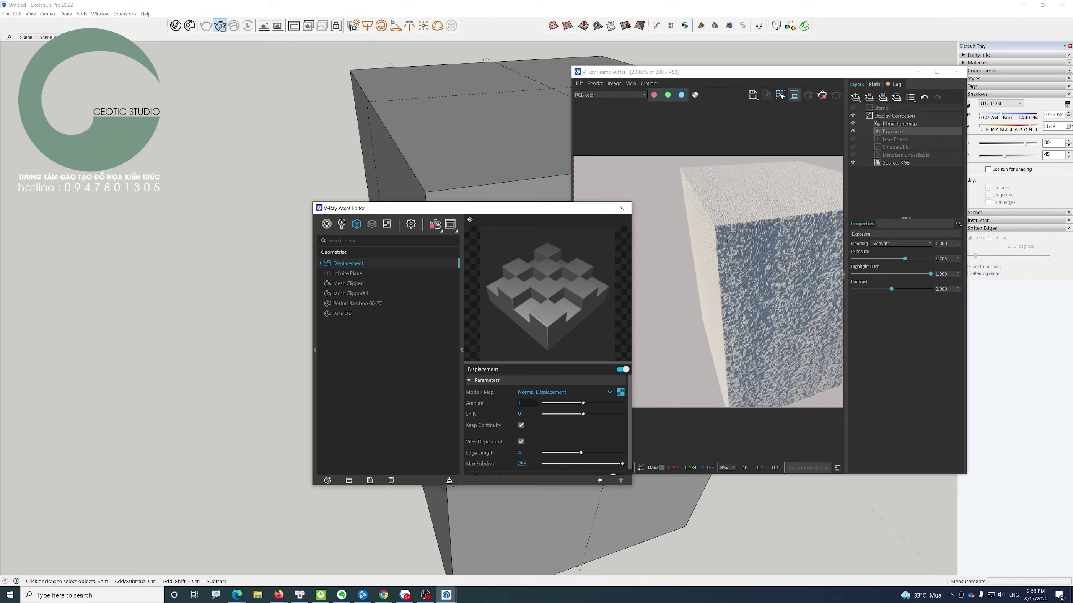
pyautogui.scroll(-1, 631, 418)
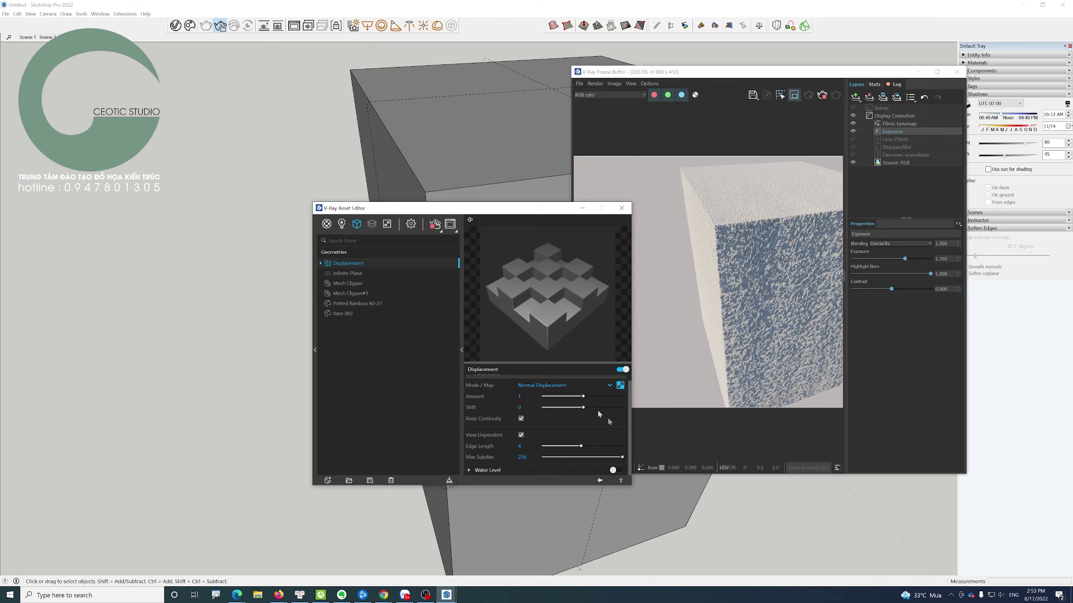
pyautogui.click(434, 225)
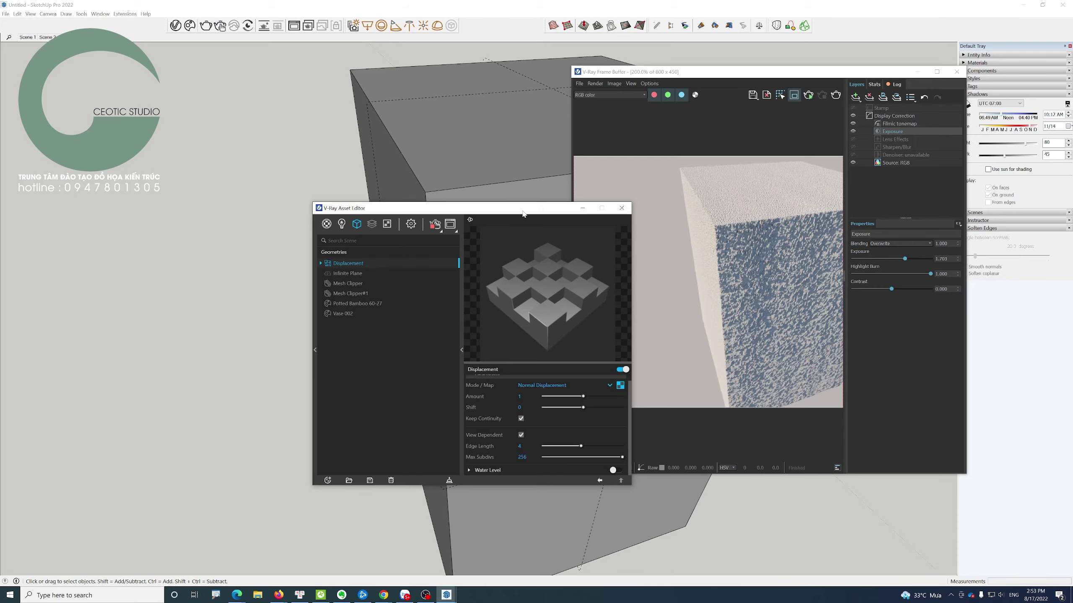
pyautogui.moveTo(523, 213); pyautogui.dragTo(880, 196)
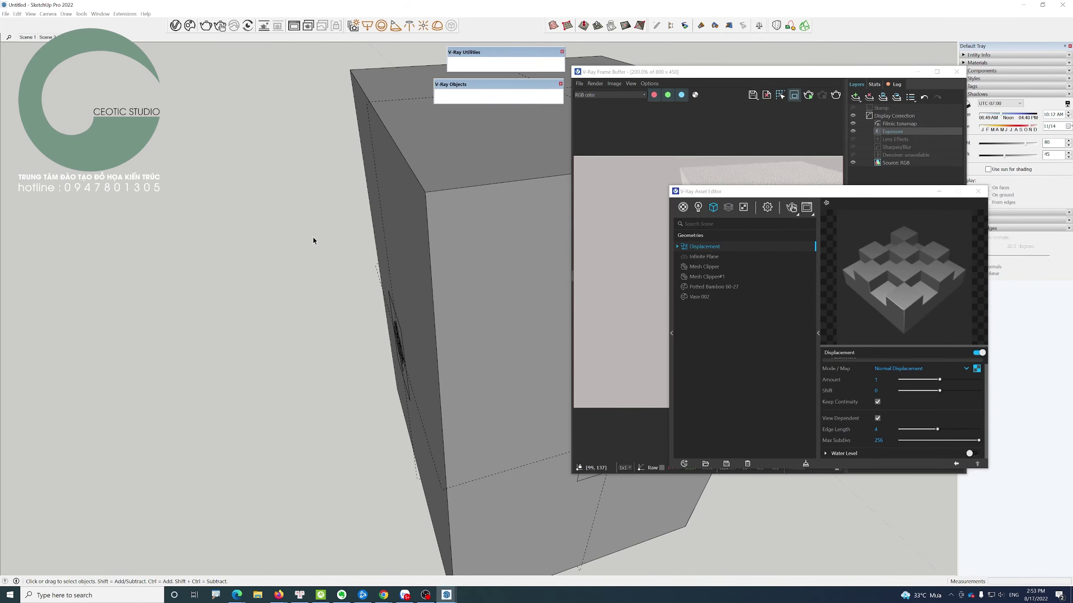
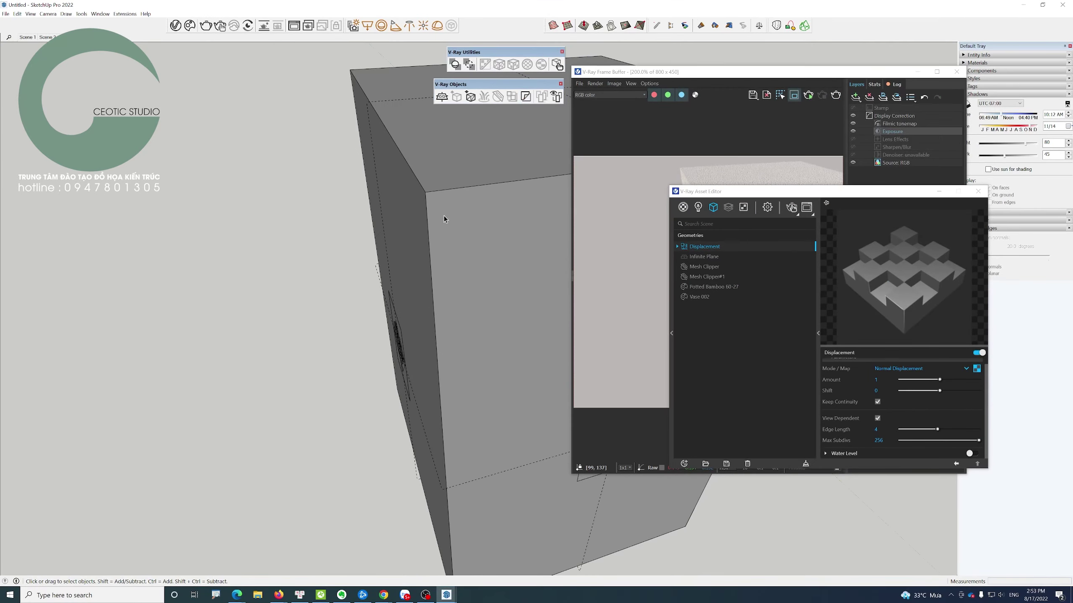
# - Orbit to a new angle on the displaced cube and re-render it in V-Ray
pyautogui.moveTo(443, 215); pyautogui.dragTo(258, 301, button='middle')
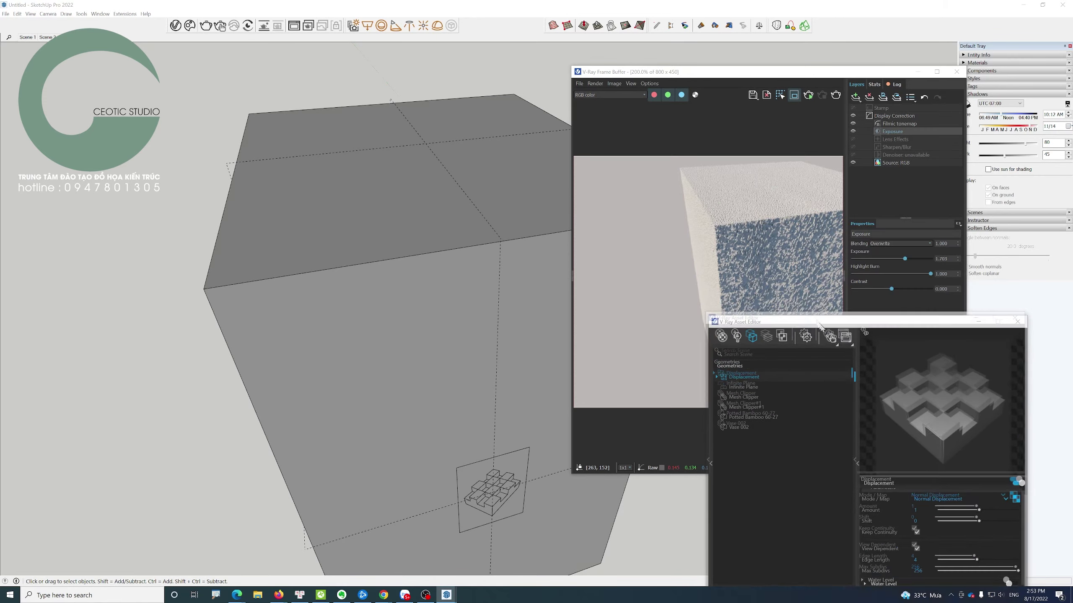
pyautogui.moveTo(667, 71); pyautogui.dragTo(632, 70)
pyautogui.moveTo(486, 321)
pyautogui.mouseDown(button='middle')
pyautogui.moveTo(440, 351)
pyautogui.moveTo(509, 320)
pyautogui.mouseUp(button='middle')
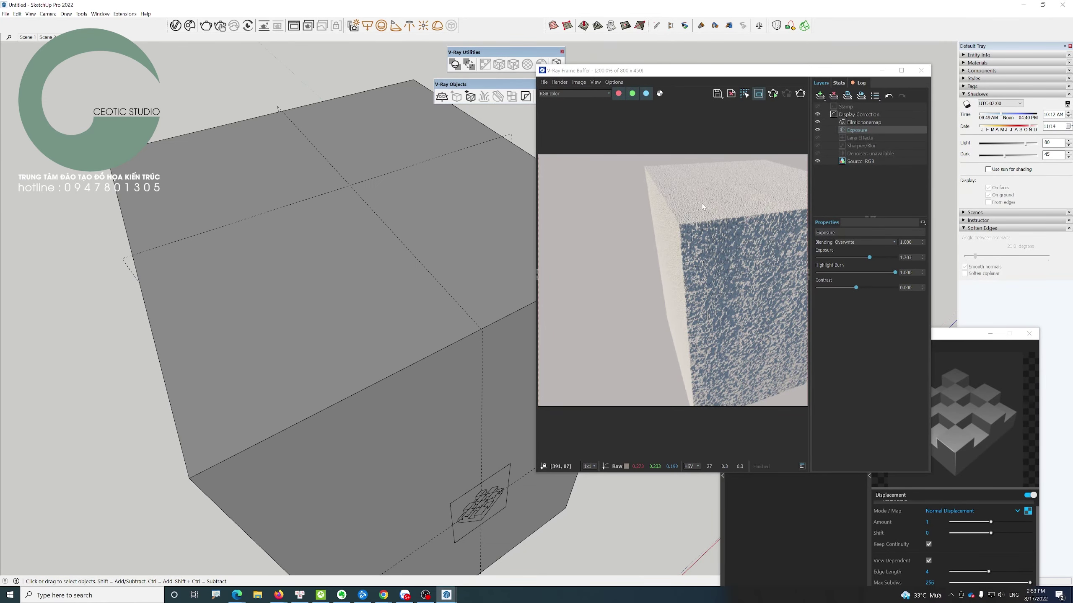
pyautogui.click(799, 95)
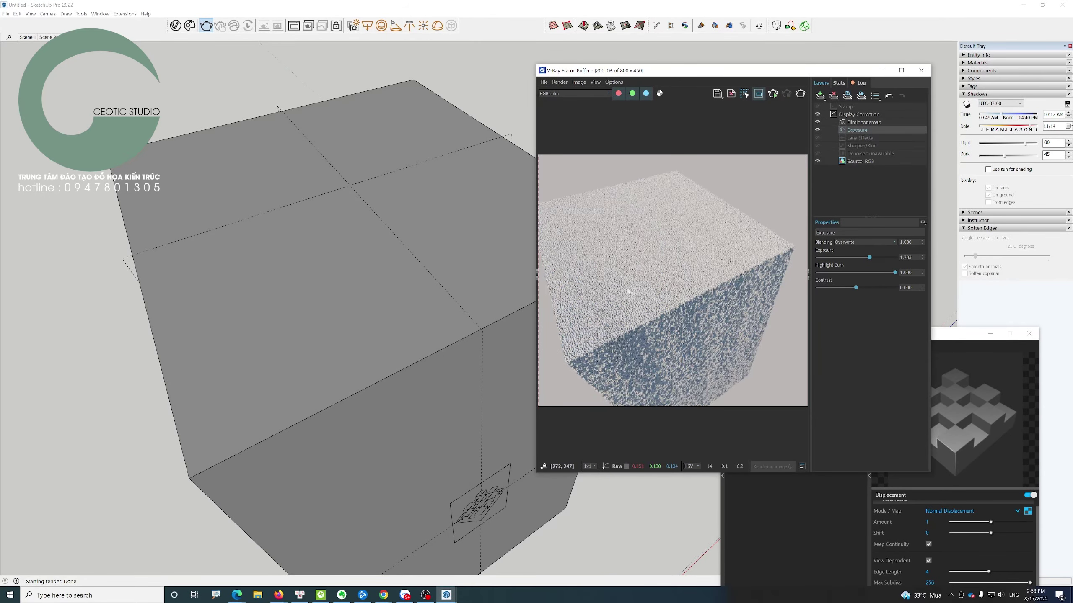
# - Zoom in and out on the rendered cube and pan to inspect its bumpy surface
pyautogui.scroll(2, 638, 265)
pyautogui.scroll(2, 697, 274)
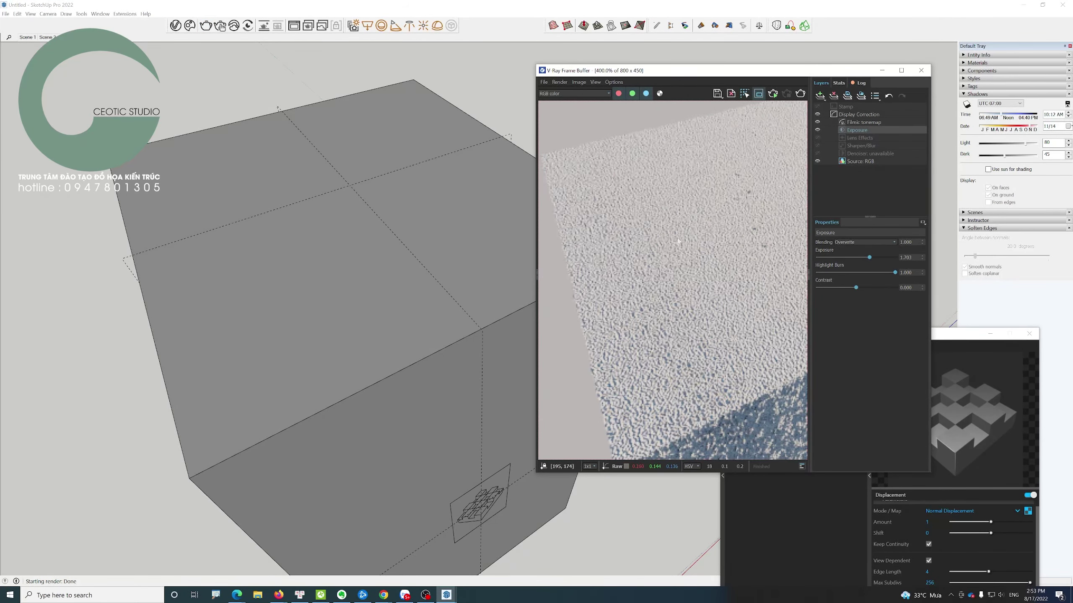
pyautogui.scroll(-2, 678, 242)
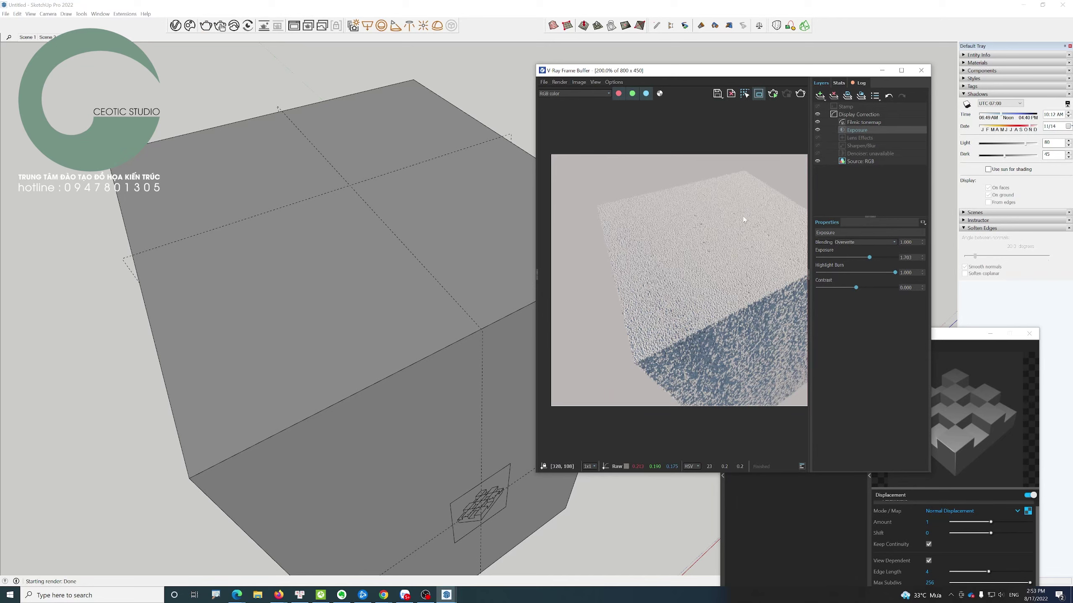
pyautogui.moveTo(731, 246); pyautogui.dragTo(691, 246, button='middle')
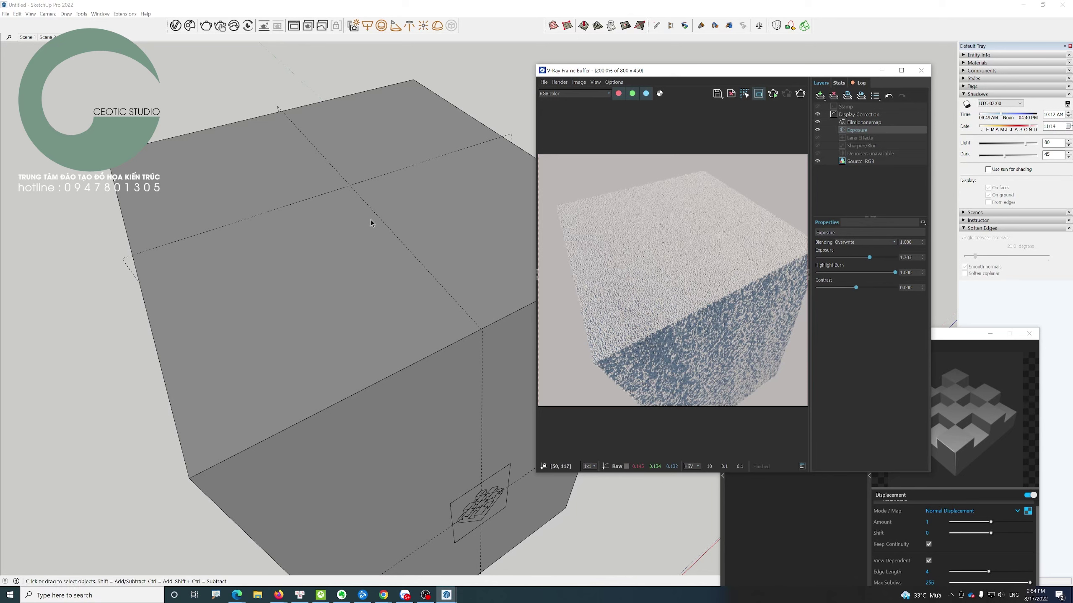
pyautogui.click(297, 172)
pyautogui.press('r')
pyautogui.click(255, 164)
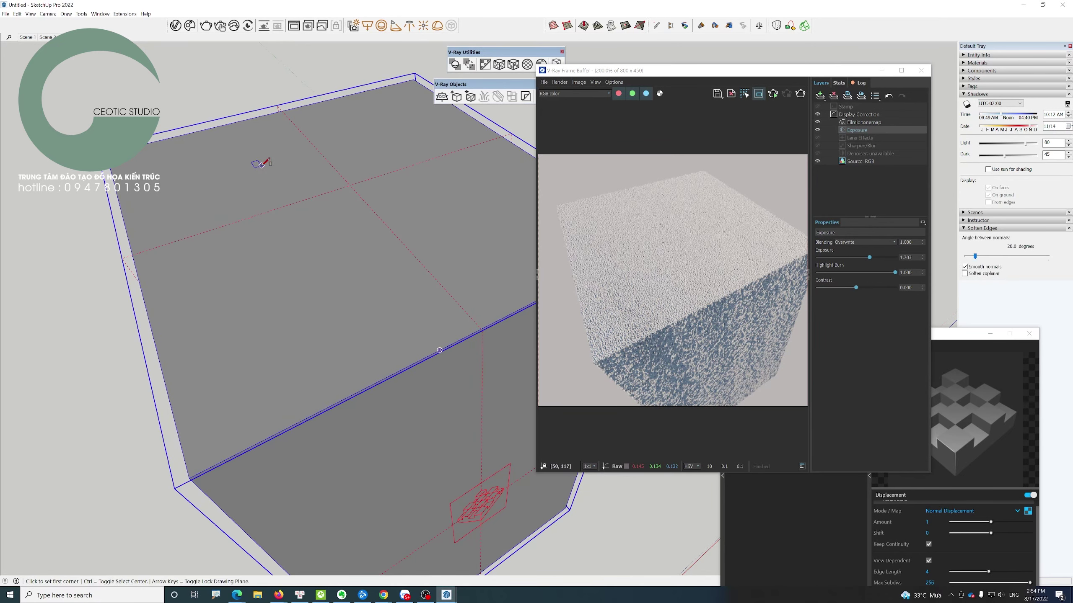
pyautogui.click(492, 212)
pyautogui.press('space')
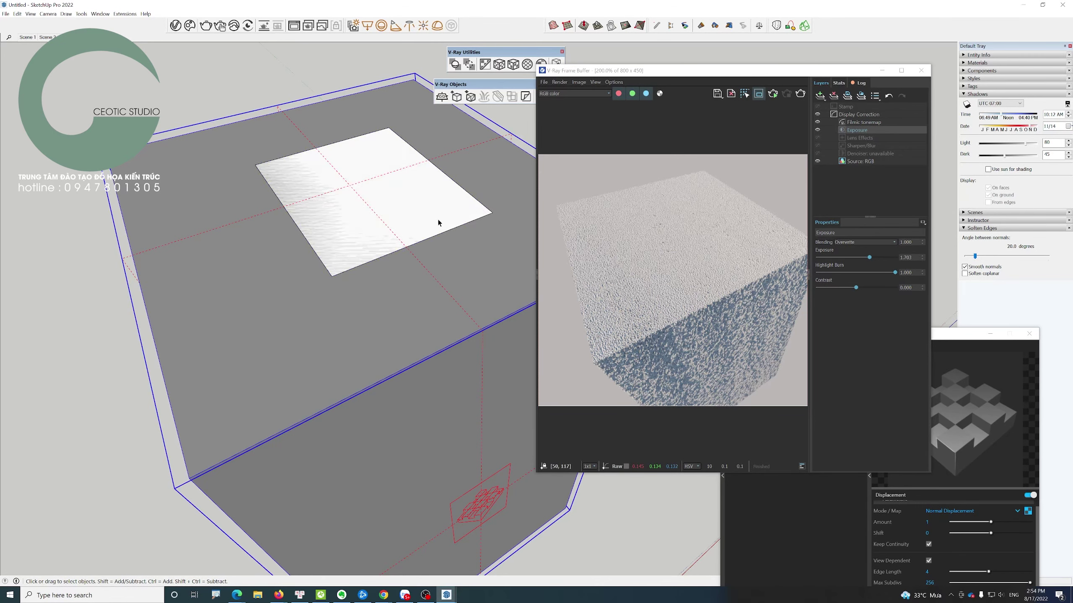
pyautogui.click(438, 223)
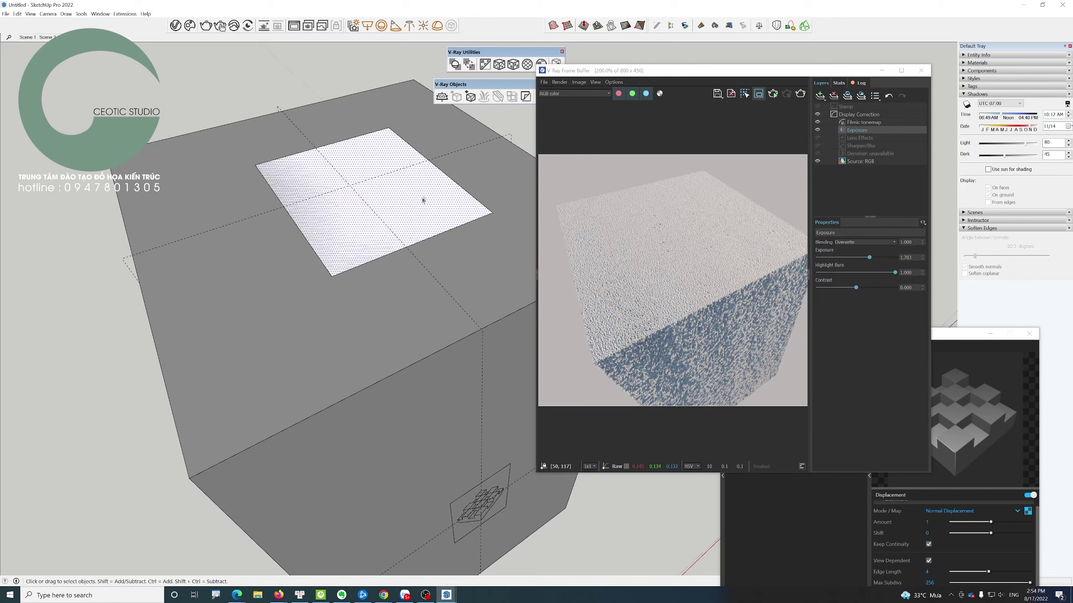
pyautogui.doubleClick(438, 204)
pyautogui.press('Delete')
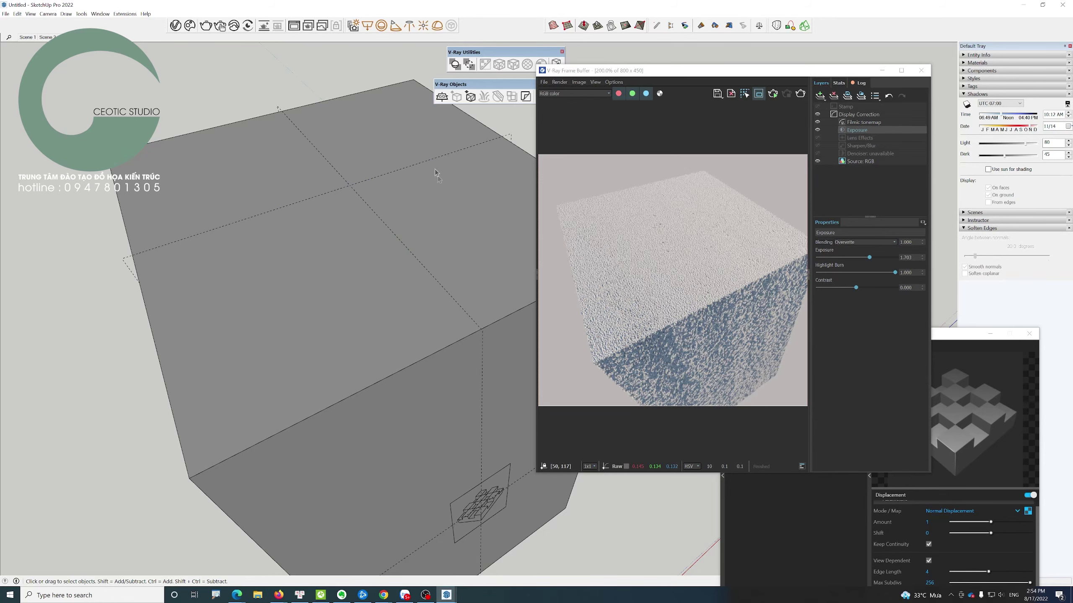
pyautogui.moveTo(611, 77); pyautogui.dragTo(659, 74)
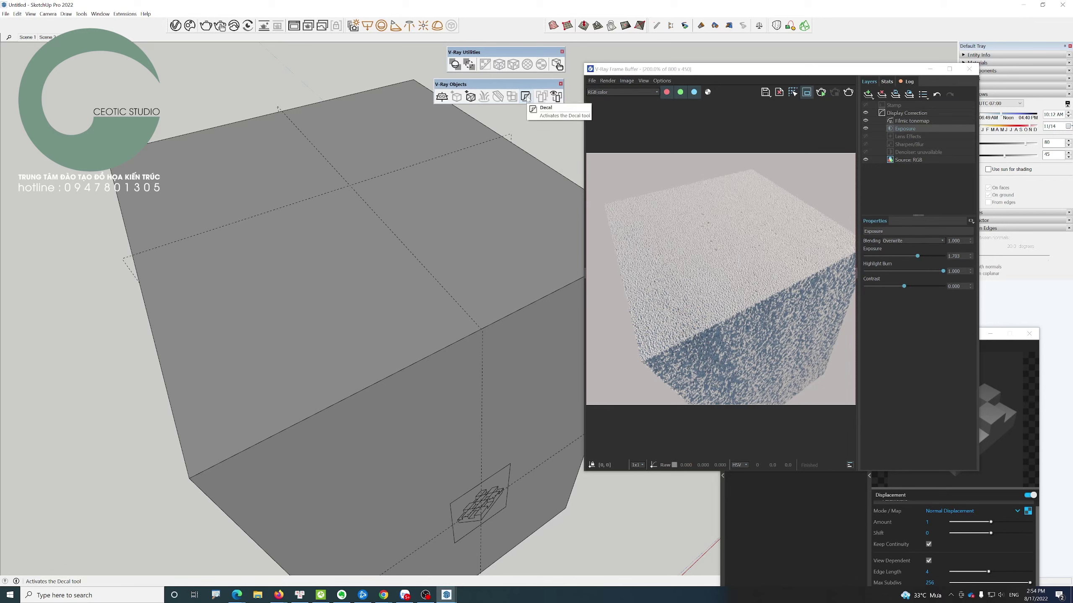
# - Draw a V-Ray decal box on the cube's top face, setting its footprint and height
pyautogui.click(527, 97)
pyautogui.click(271, 163)
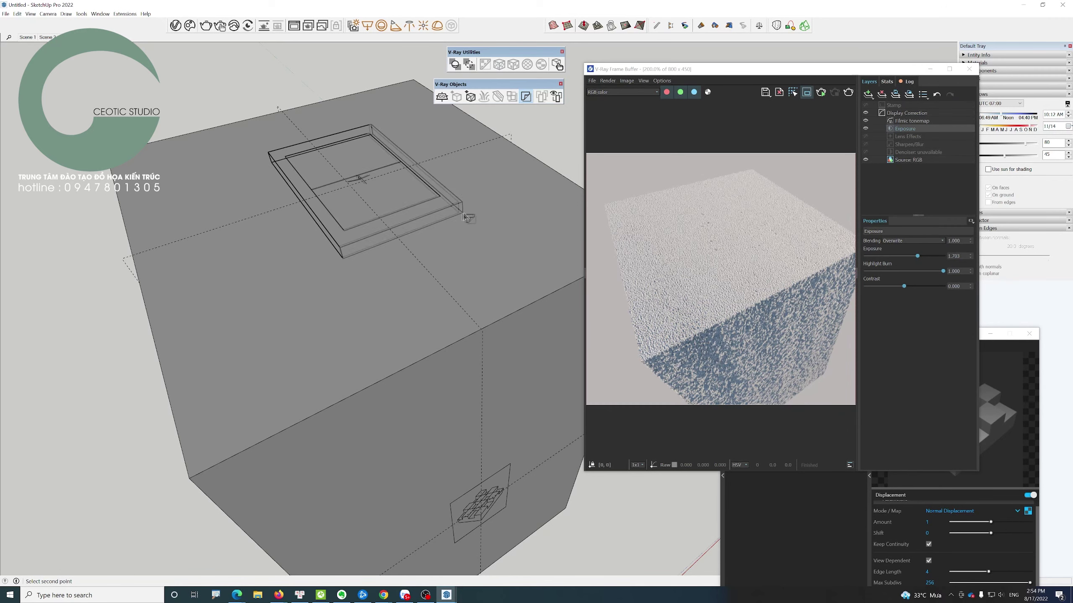
pyautogui.click(471, 214)
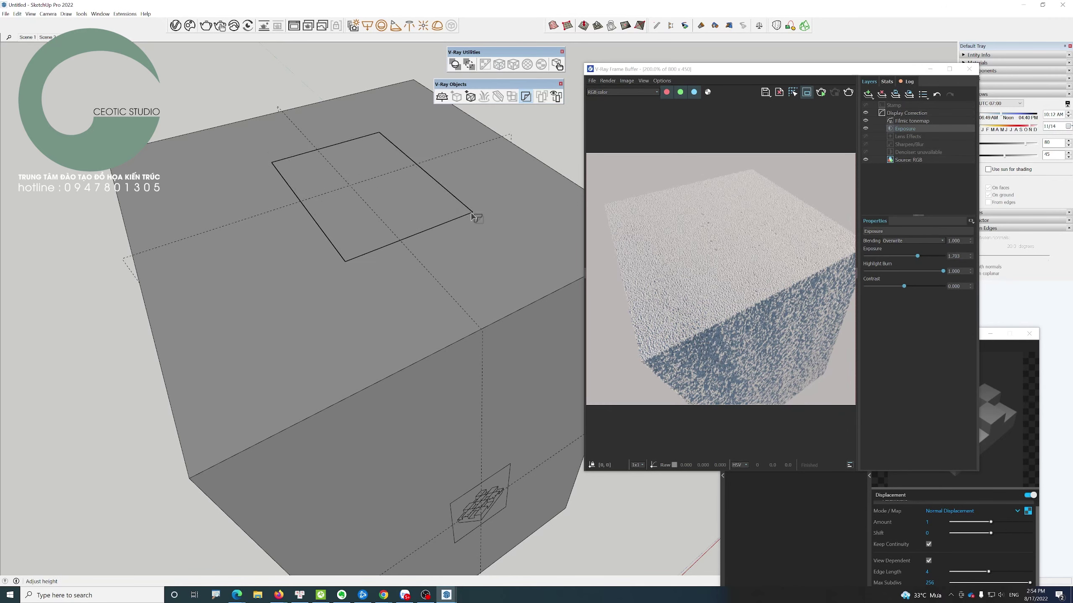
pyautogui.click(471, 162)
# - Select the decal and show its parameters in an enlarged Asset Editor
pyautogui.moveTo(470, 161)
pyautogui.mouseDown(button='middle')
pyautogui.moveTo(411, 198)
pyautogui.moveTo(391, 240)
pyautogui.moveTo(386, 209)
pyautogui.mouseUp(button='middle')
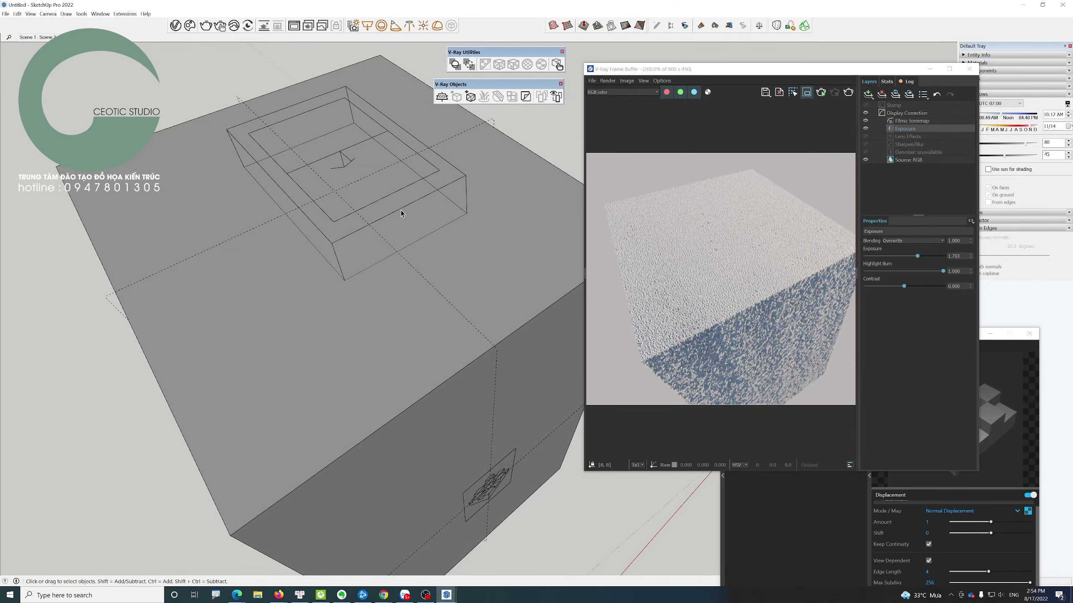
pyautogui.click(401, 211)
pyautogui.click(772, 532)
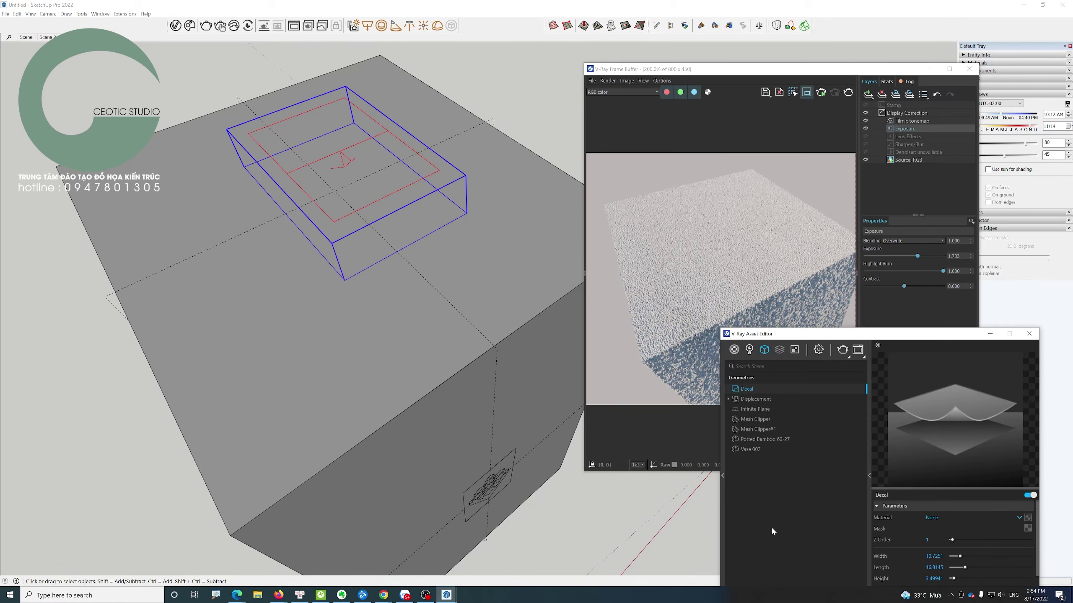
pyautogui.moveTo(803, 334); pyautogui.dragTo(685, 177)
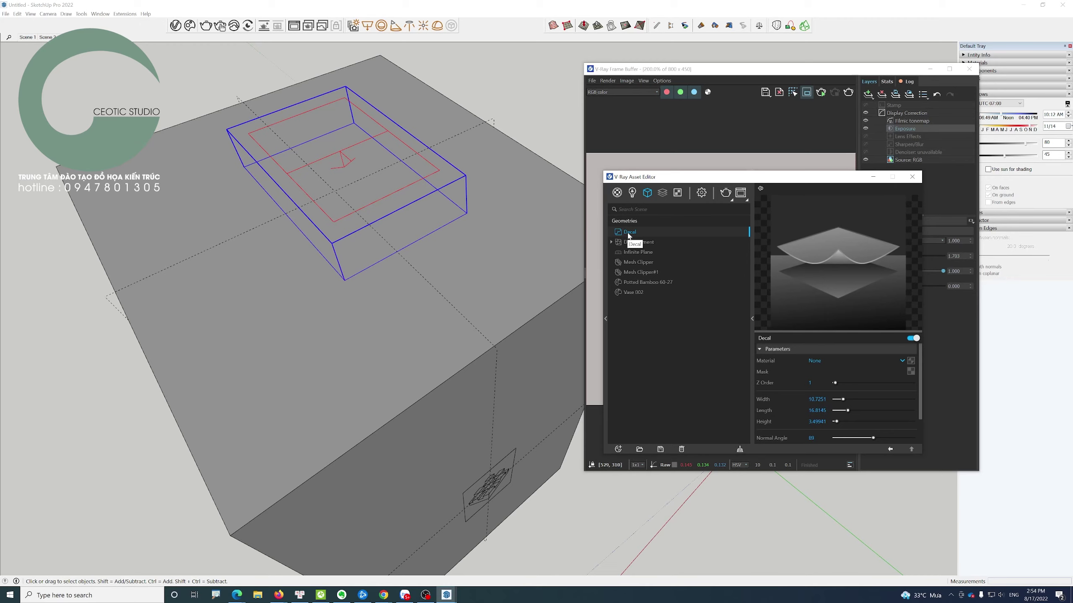
pyautogui.moveTo(756, 455); pyautogui.dragTo(753, 501)
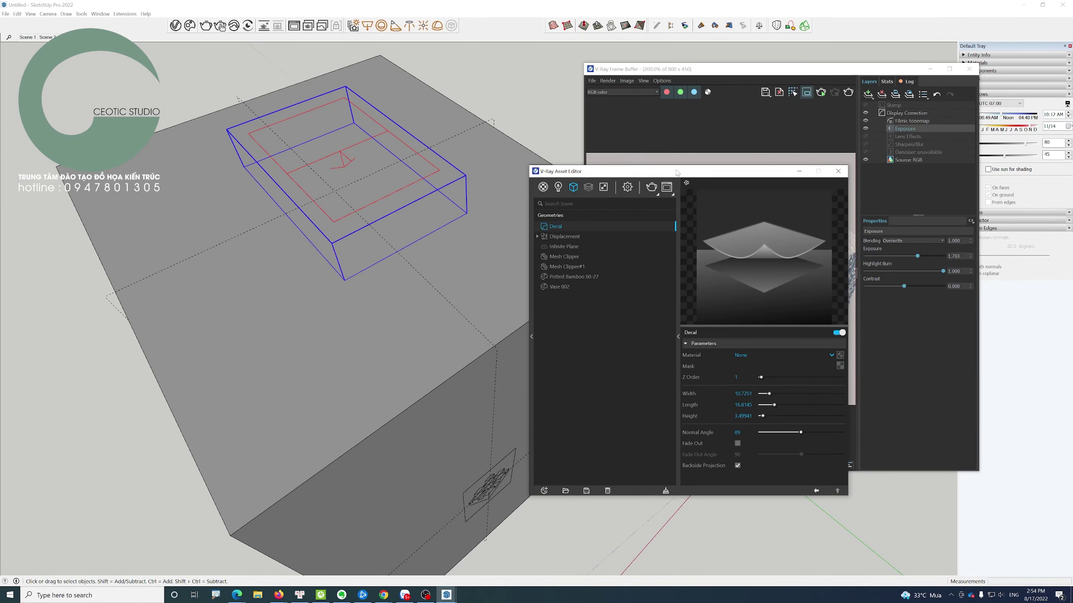
# - Create a new Generic material in the Asset Editor and name it 'do'
pyautogui.moveTo(676, 171); pyautogui.dragTo(480, 165)
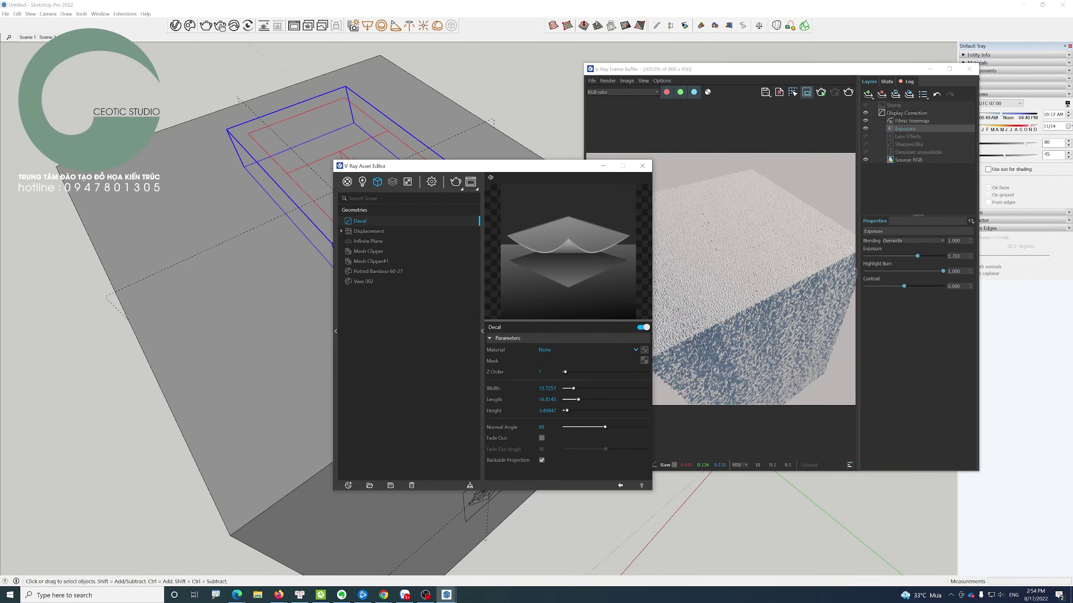
pyautogui.click(346, 181)
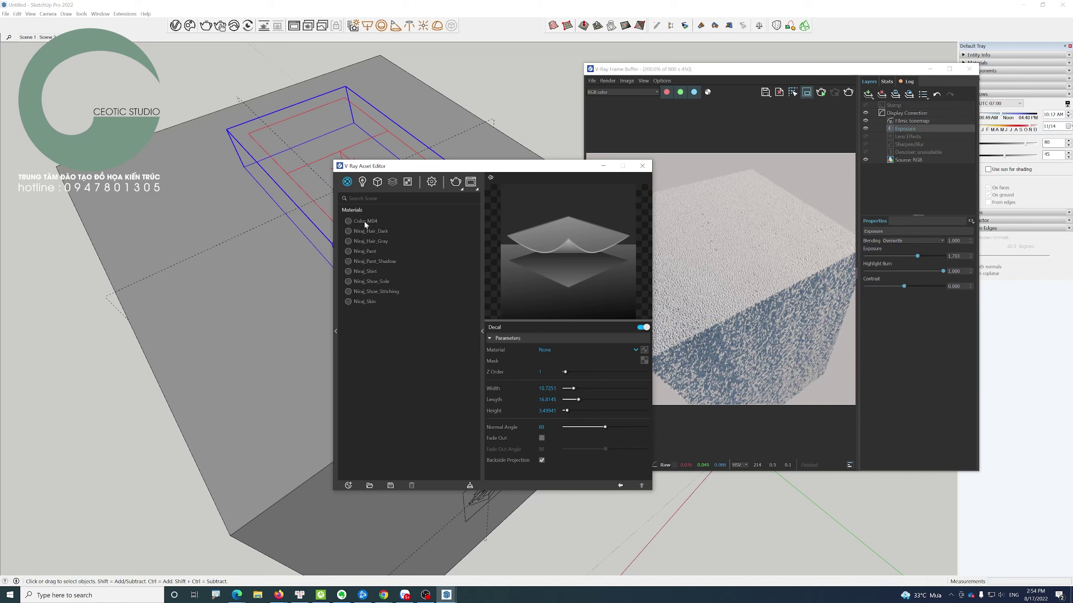
pyautogui.click(348, 485)
pyautogui.moveTo(359, 452)
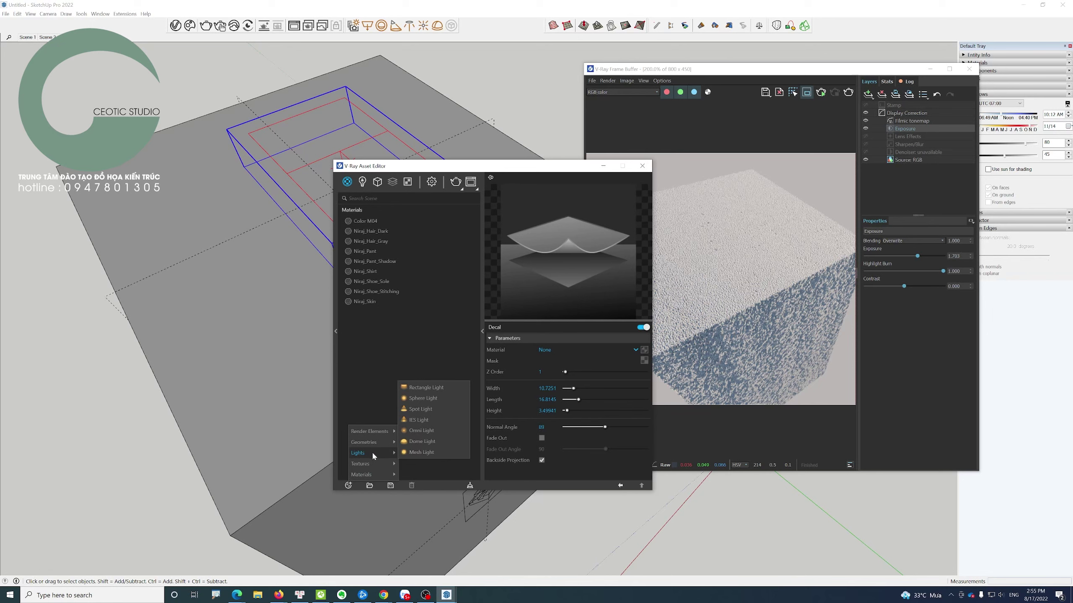
pyautogui.moveTo(361, 474)
pyautogui.click(423, 344)
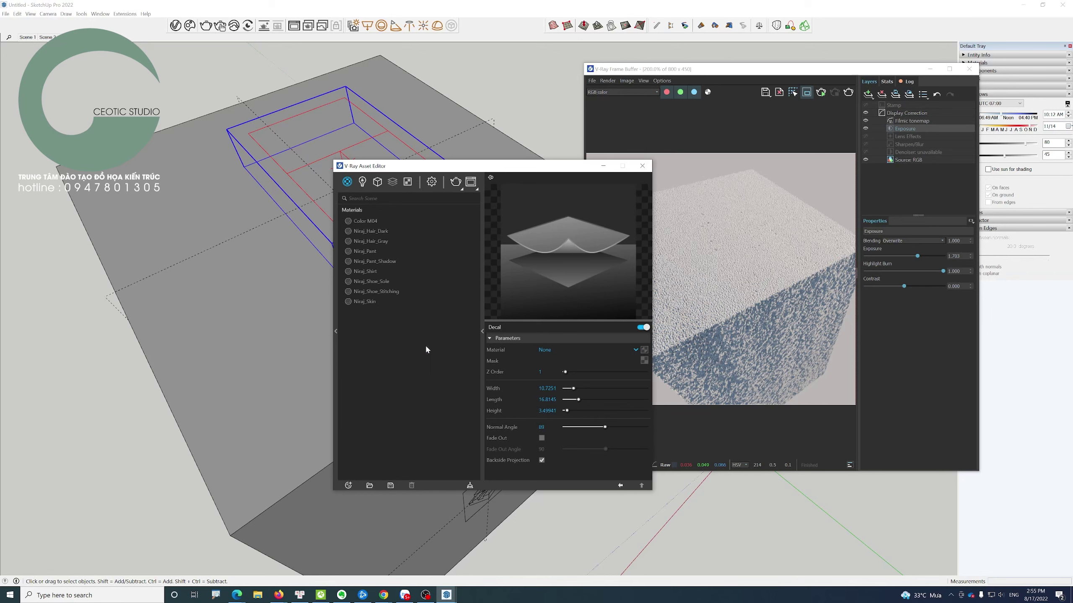
pyautogui.doubleClick(380, 232)
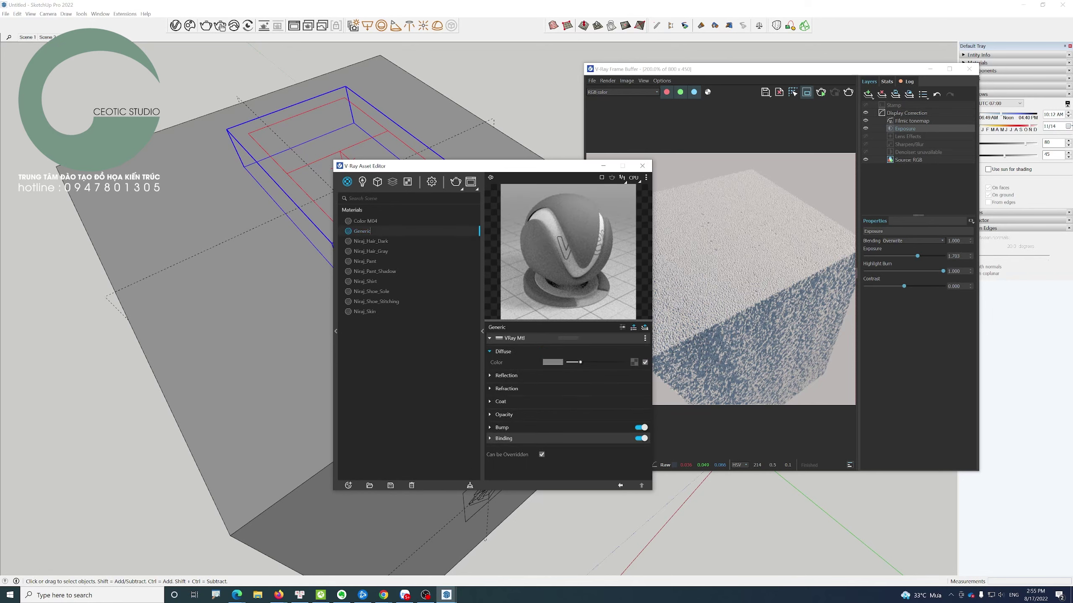
pyautogui.write('do')
pyautogui.press('Return')
# - Give the 'do' material a reddish-pink diffuse colour
pyautogui.click(553, 362)
pyautogui.moveTo(452, 249); pyautogui.dragTo(455, 243)
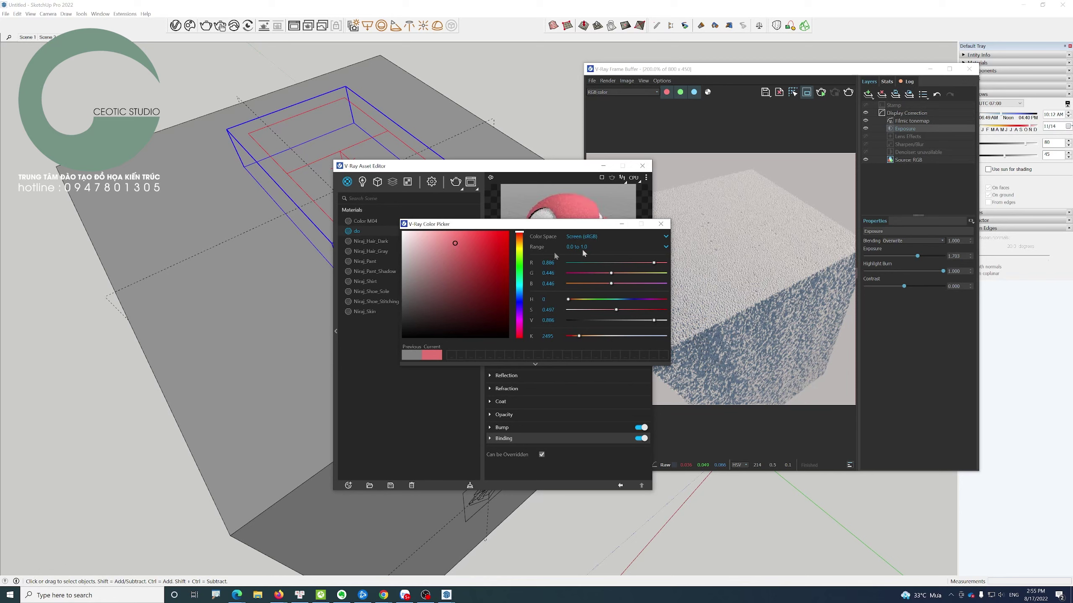
pyautogui.click(660, 223)
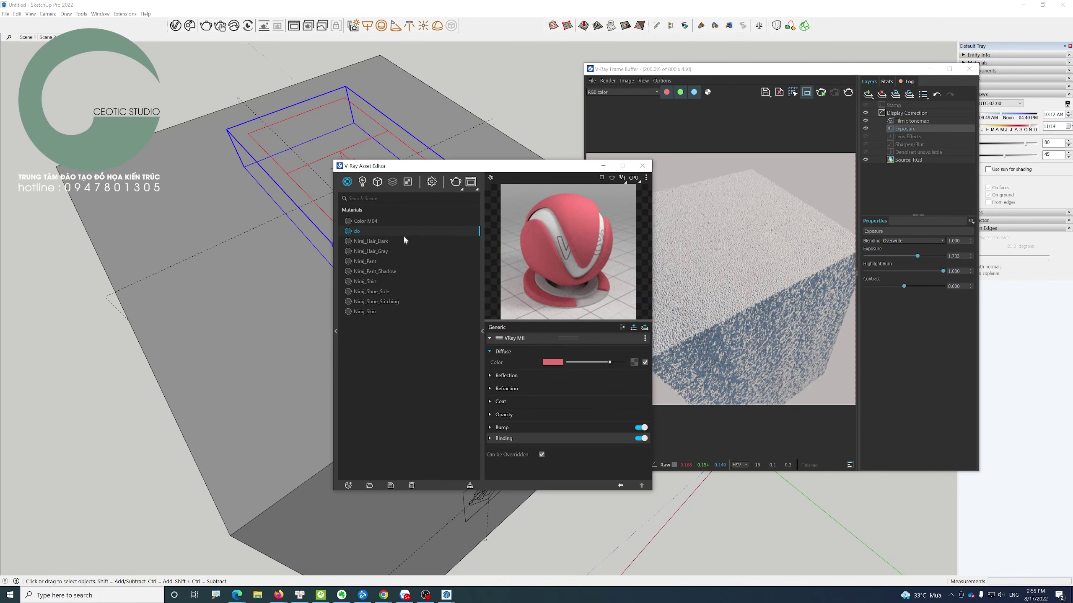
pyautogui.rightClick(368, 231)
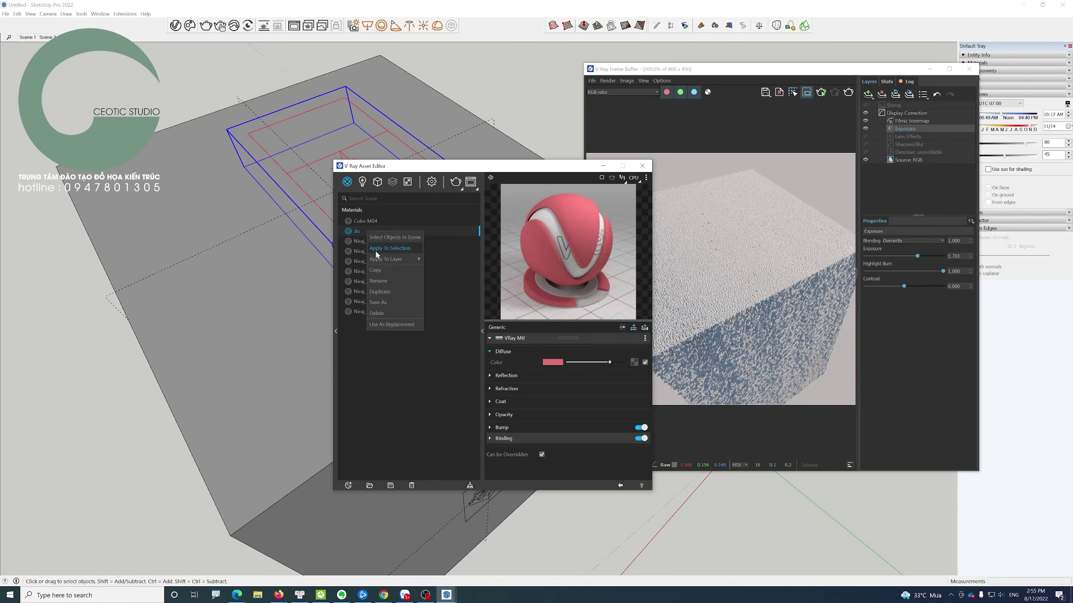
pyautogui.click(385, 282)
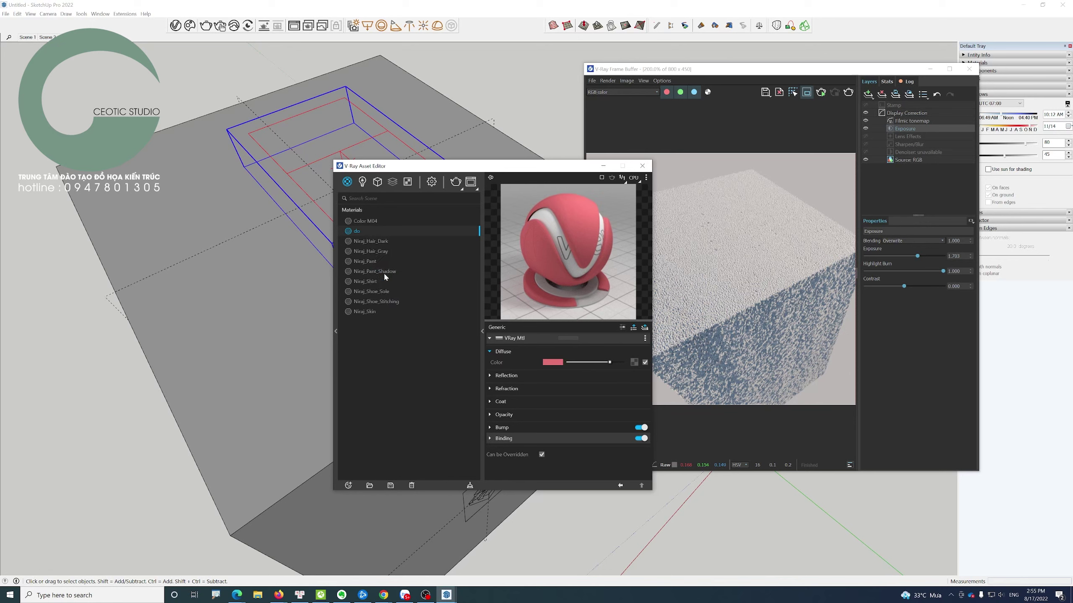
# - Assign the 'do' material to the Decal and start a new render
pyautogui.click(378, 182)
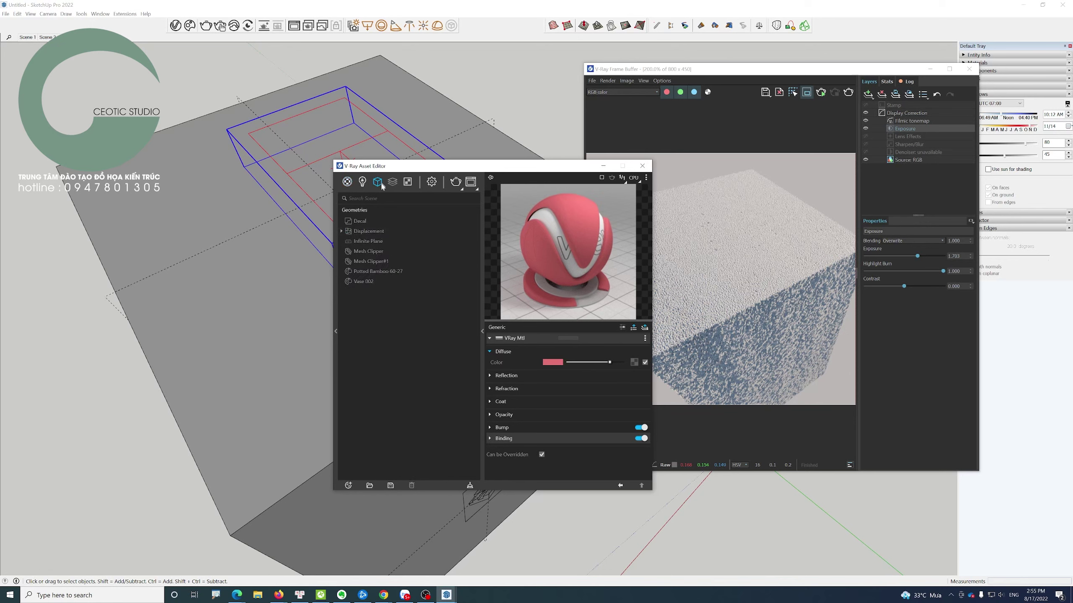
pyautogui.click(360, 222)
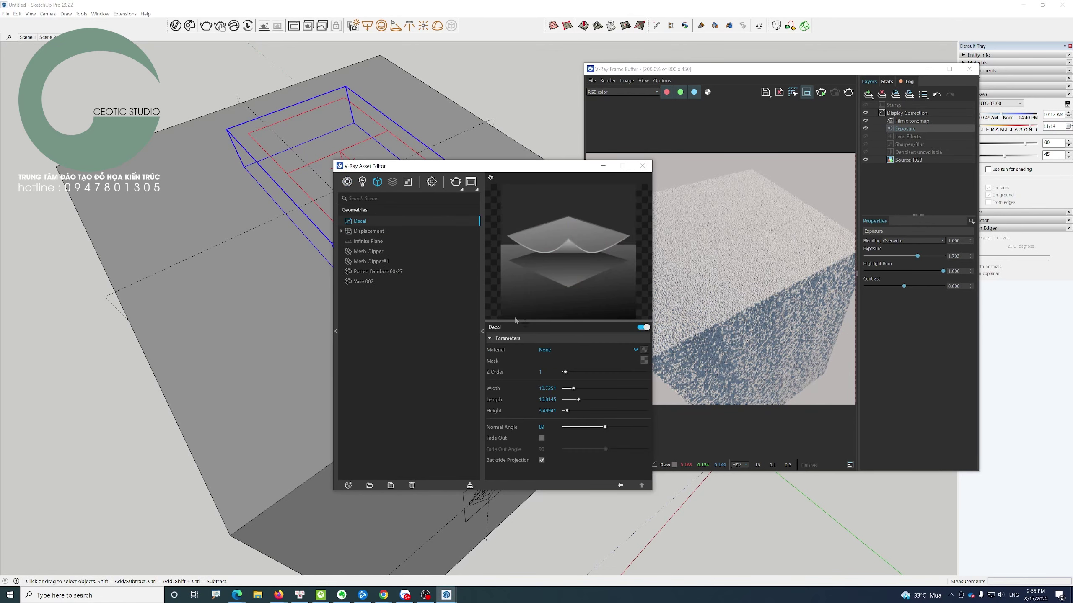
pyautogui.click(544, 350)
pyautogui.click(547, 384)
pyautogui.click(822, 95)
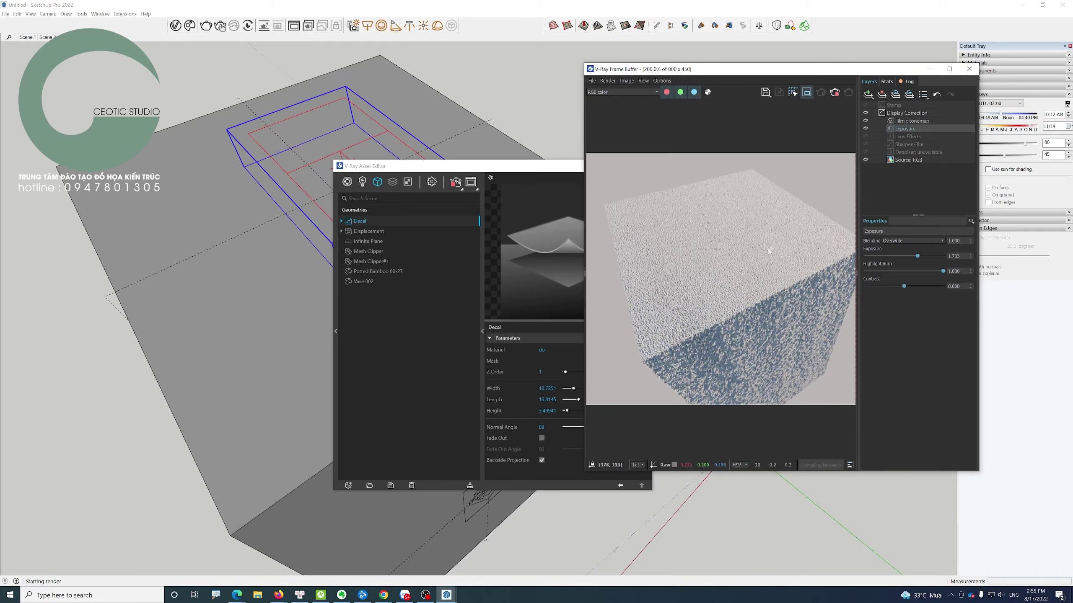
# - Orbit and zoom while the pink decal render finishes, then dock the Asset Editor beside it
pyautogui.moveTo(520, 168); pyautogui.dragTo(596, 326)
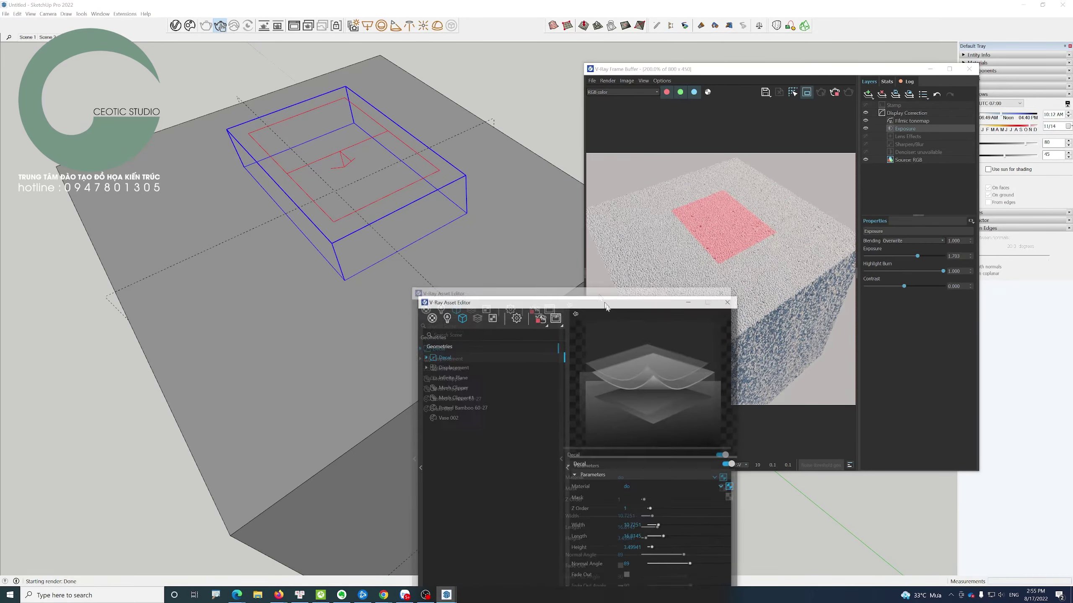
pyautogui.moveTo(347, 251); pyautogui.dragTo(371, 309, button='middle')
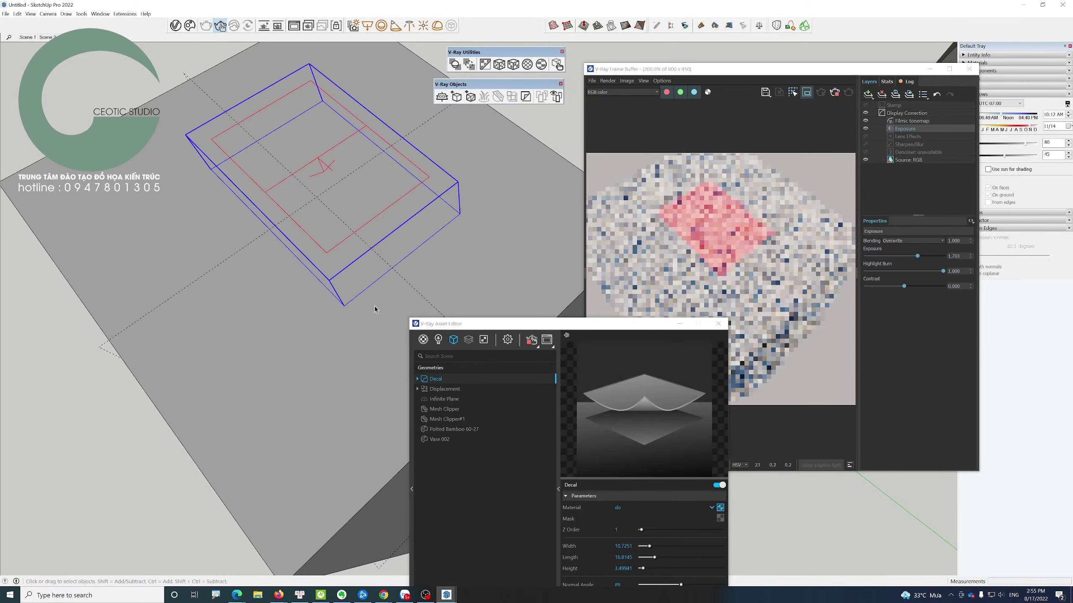
pyautogui.scroll(3, 349, 196)
pyautogui.scroll(1, 349, 196)
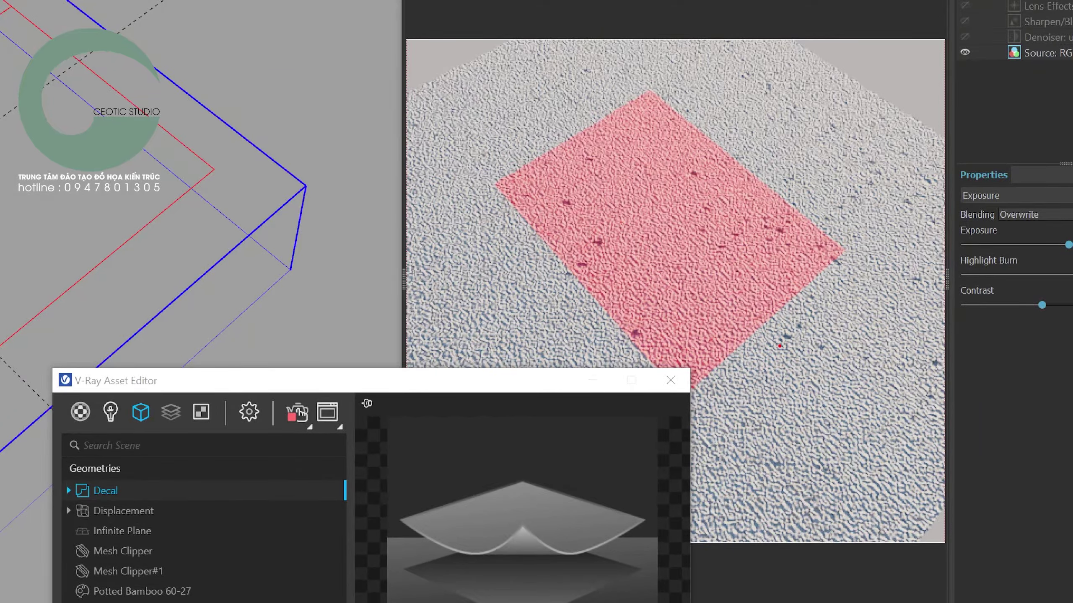
pyautogui.moveTo(802, 367); pyautogui.dragTo(777, 373)
pyautogui.moveTo(692, 272); pyautogui.dragTo(690, 256)
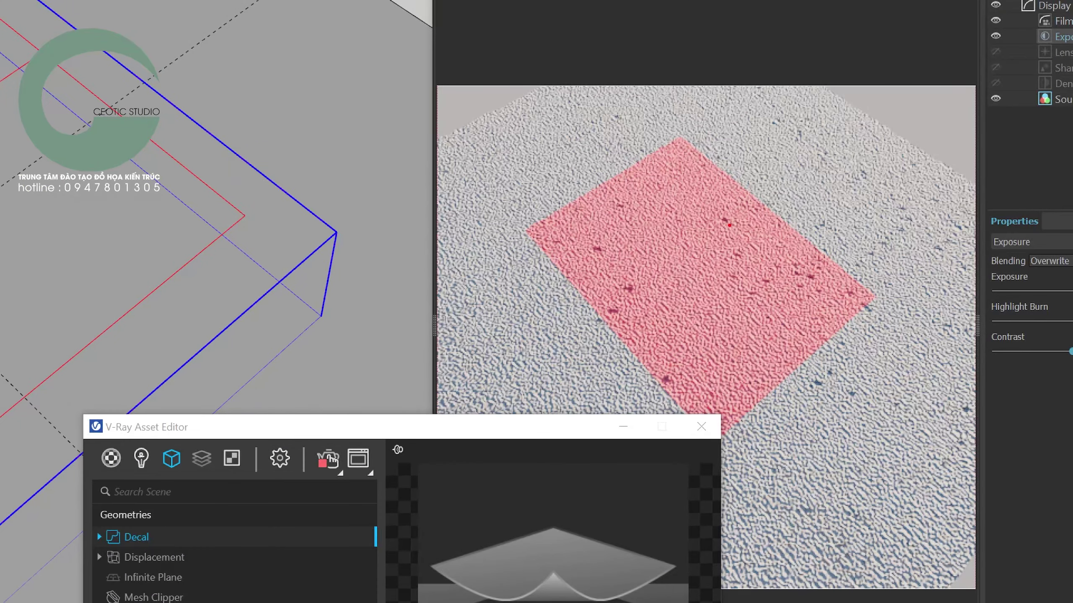
pyautogui.moveTo(730, 223)
pyautogui.mouseDown()
pyautogui.moveTo(701, 334)
pyautogui.moveTo(704, 221)
pyautogui.mouseUp()
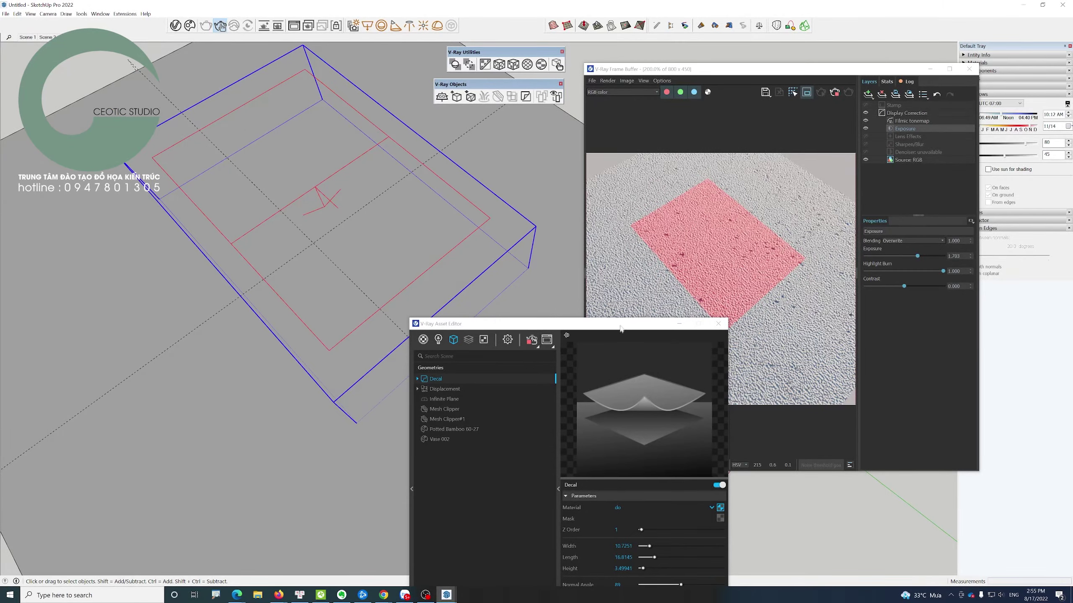
pyautogui.moveTo(623, 329); pyautogui.dragTo(540, 178)
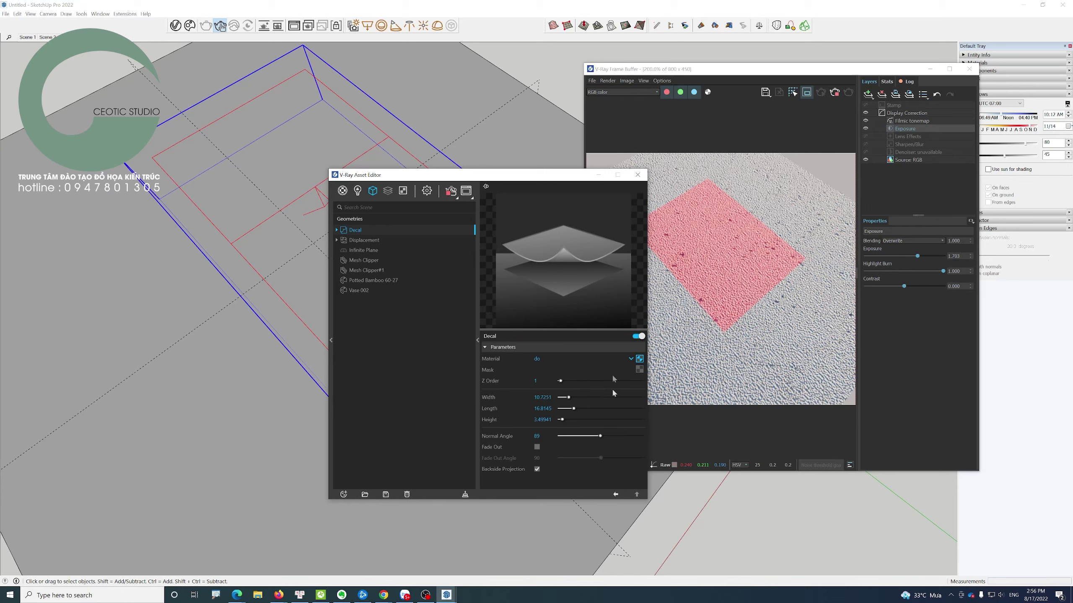
# - Use a Checker texture as the decal's mask
pyautogui.click(639, 370)
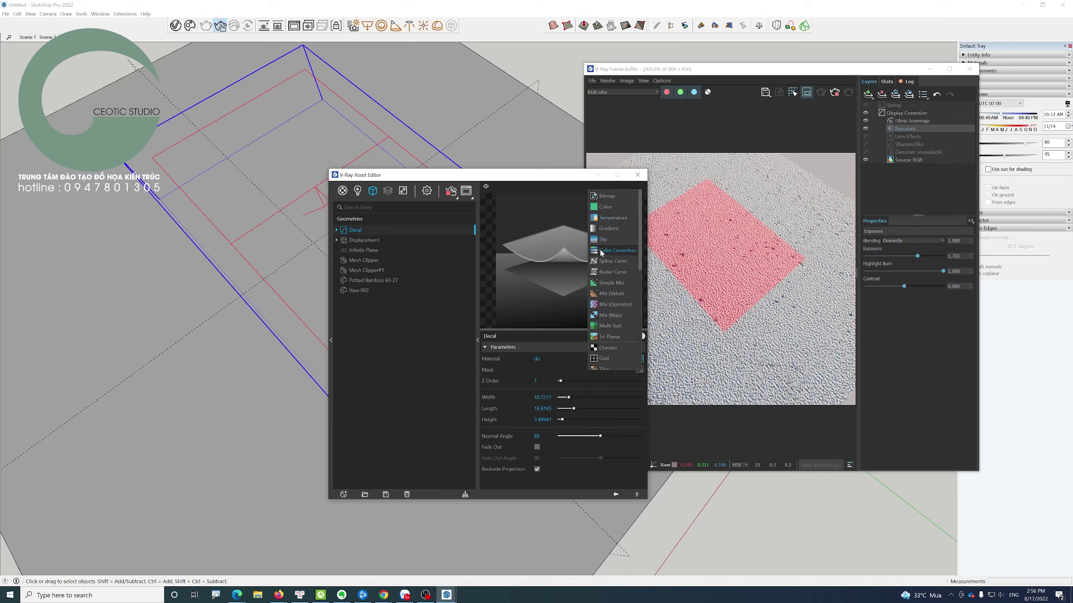
pyautogui.scroll(-2, 625, 300)
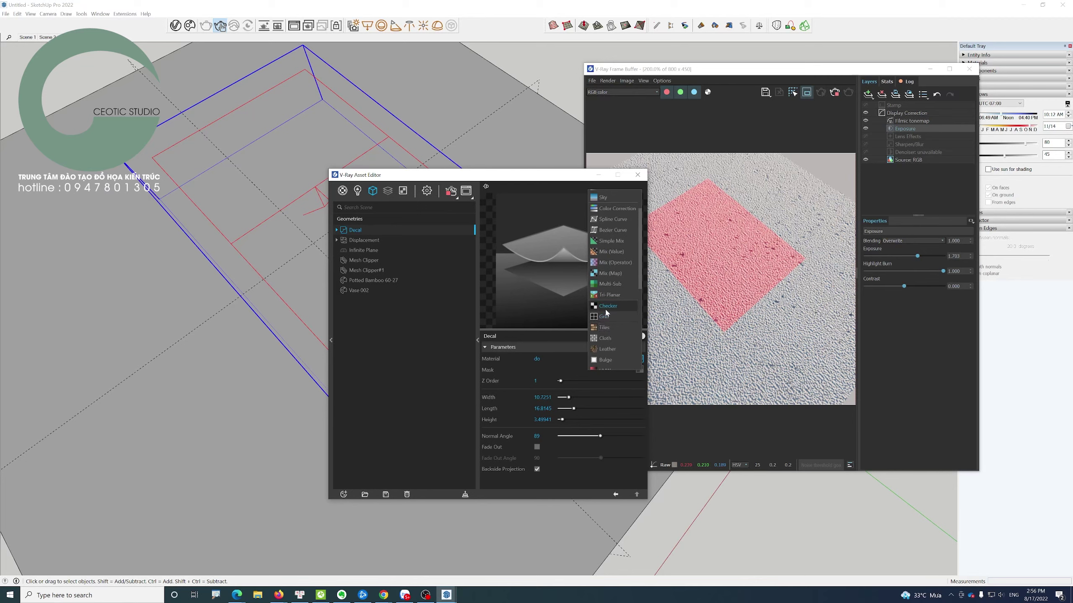
pyautogui.click(604, 306)
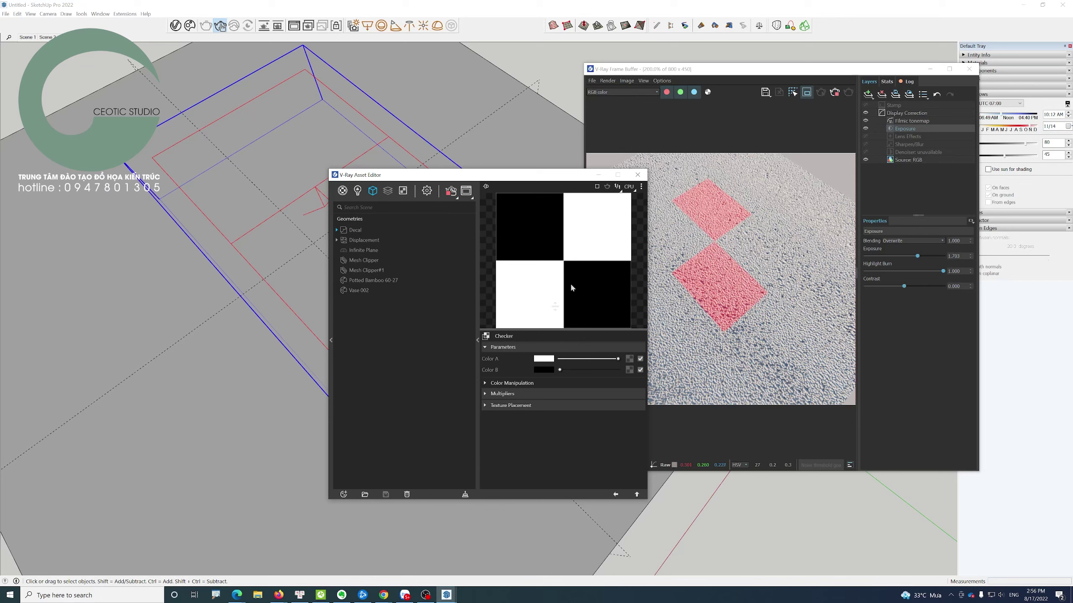
# - Stop the interactive render, close the Asset Editor and clear the selection
pyautogui.click(455, 192)
pyautogui.click(638, 175)
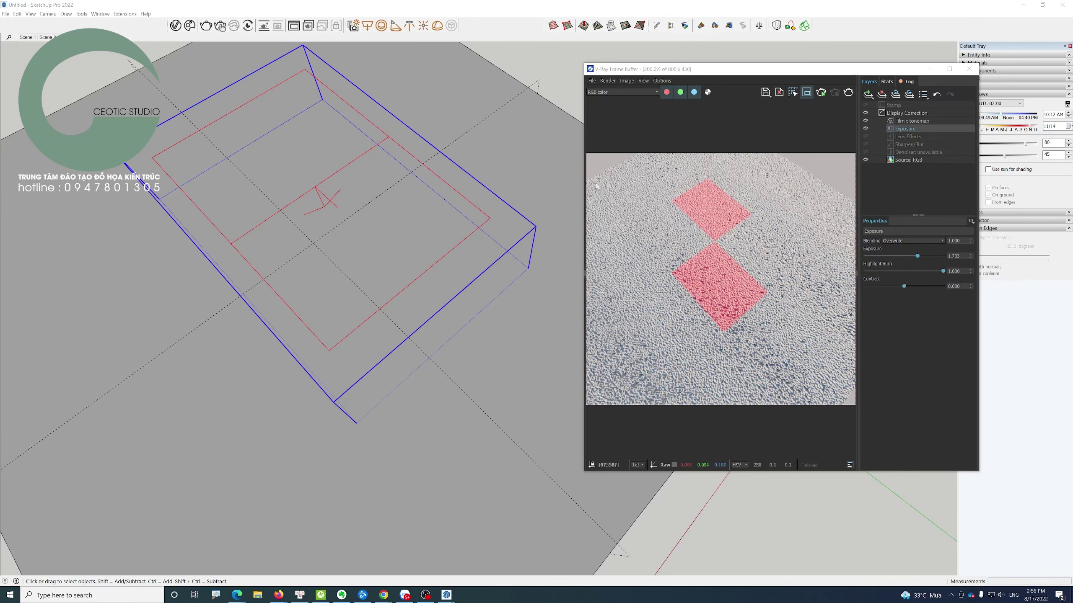
pyautogui.scroll(-3, 417, 341)
pyautogui.scroll(-5, 337, 268)
pyautogui.click(480, 204)
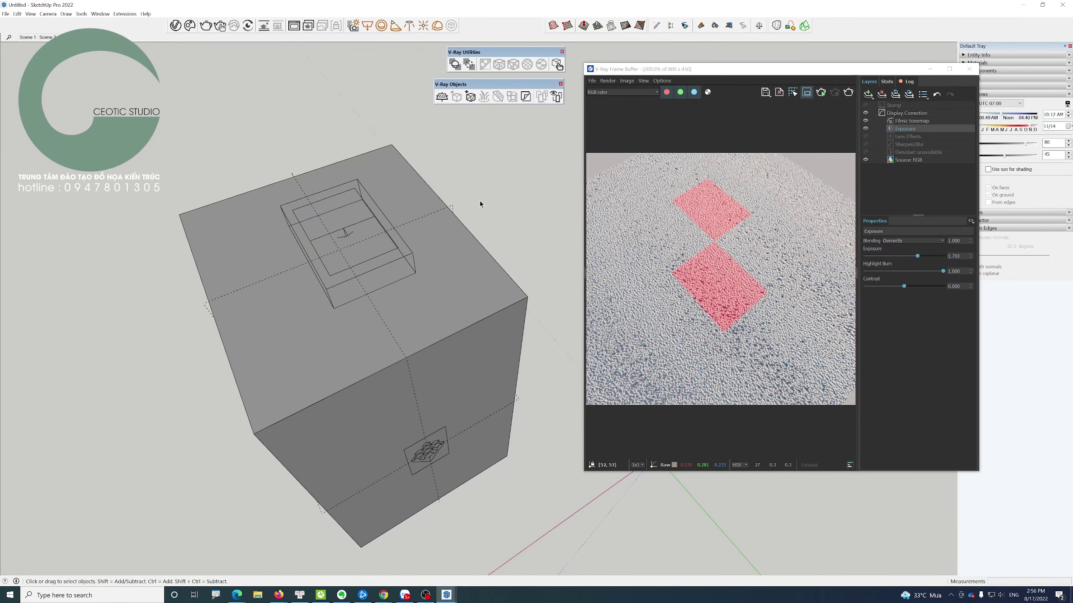
pyautogui.scroll(-3, 497, 181)
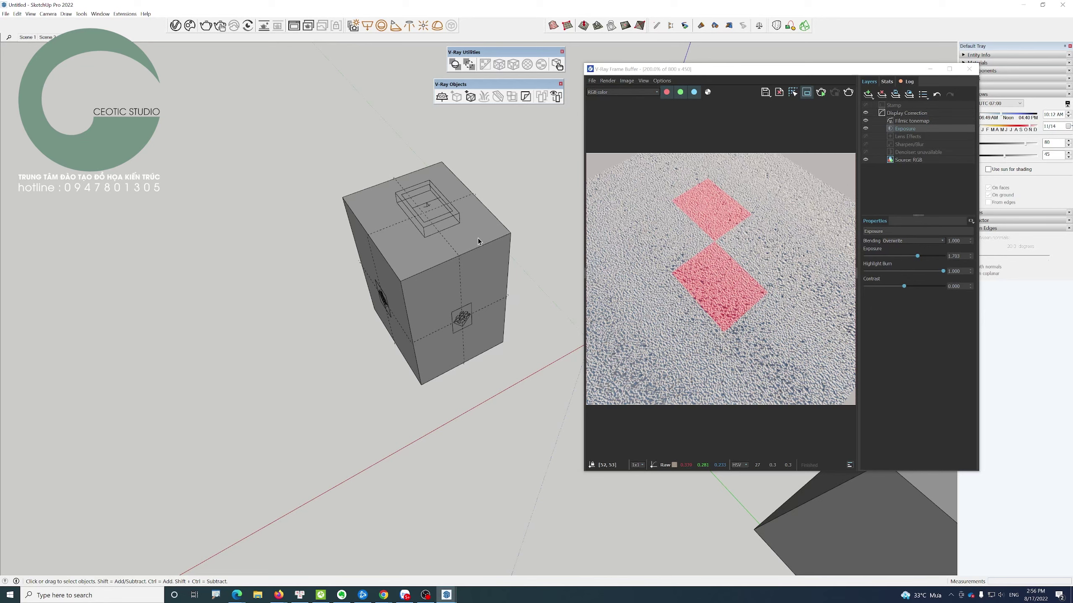
pyautogui.scroll(-2, 478, 242)
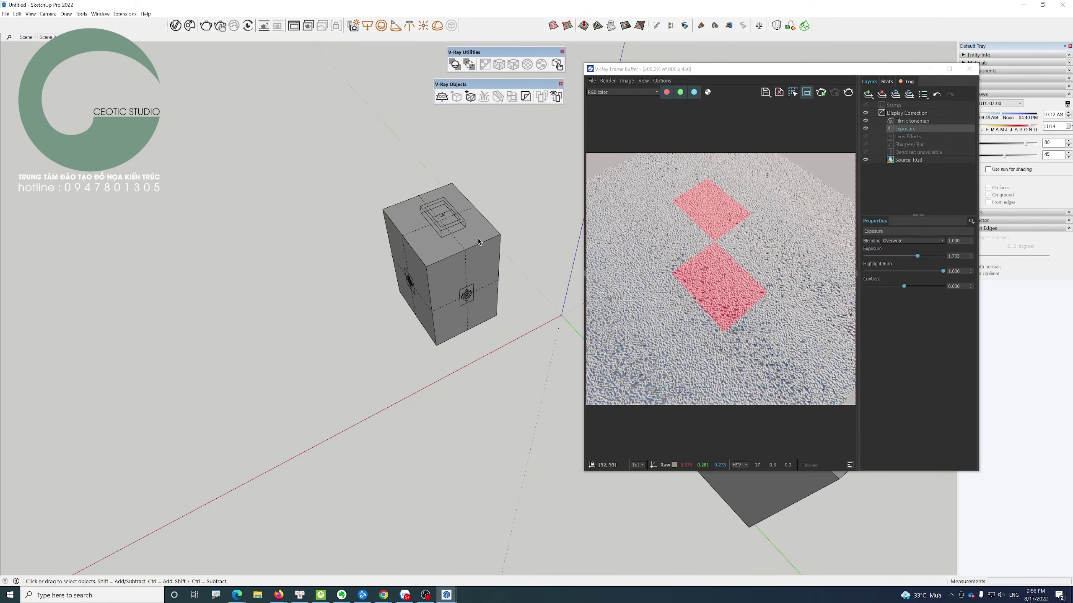
pyautogui.moveTo(479, 241)
pyautogui.mouseDown(button='middle')
pyautogui.moveTo(389, 326)
pyautogui.moveTo(479, 376)
pyautogui.moveTo(486, 307)
pyautogui.mouseUp(button='middle')
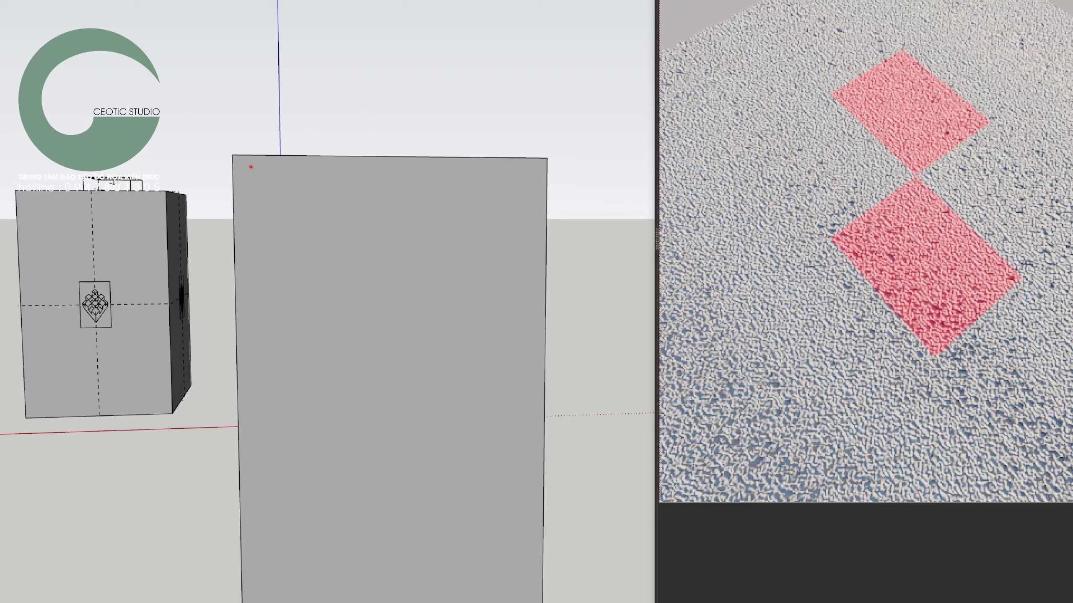
pyautogui.moveTo(233, 160)
pyautogui.mouseDown()
pyautogui.moveTo(526, 165)
pyautogui.moveTo(527, 595)
pyautogui.mouseUp()
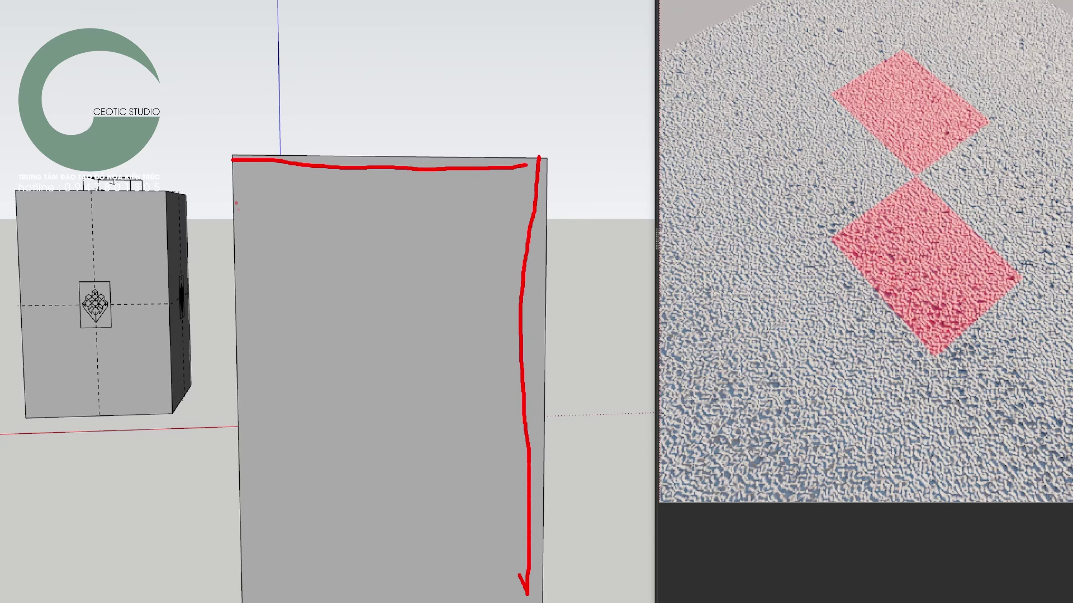
pyautogui.moveTo(233, 167); pyautogui.dragTo(260, 550)
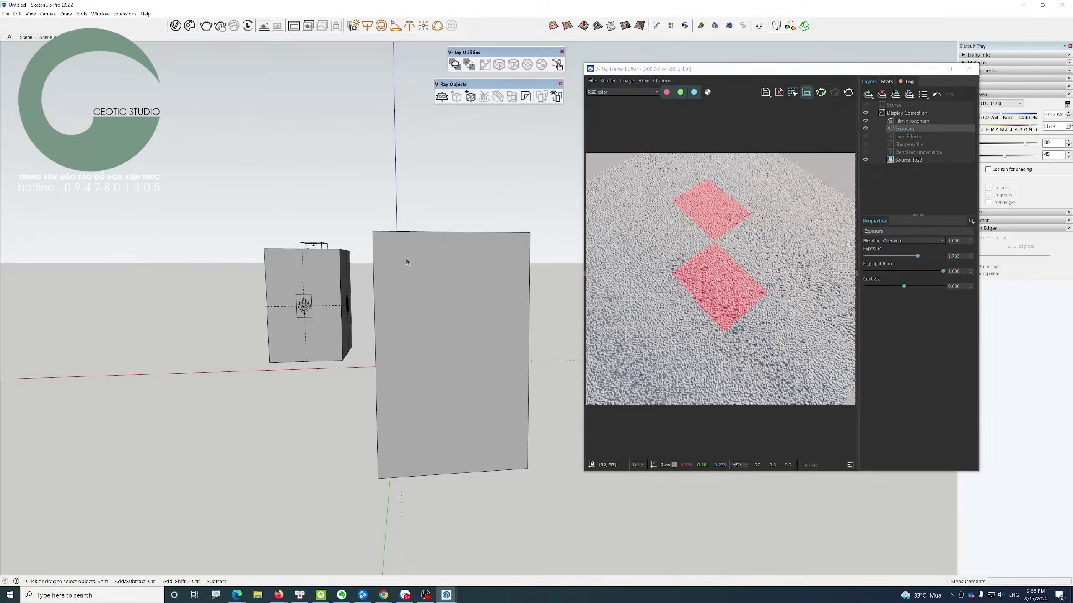
pyautogui.scroll(-3, 475, 401)
pyautogui.scroll(-3, 404, 291)
pyautogui.scroll(-2, 404, 296)
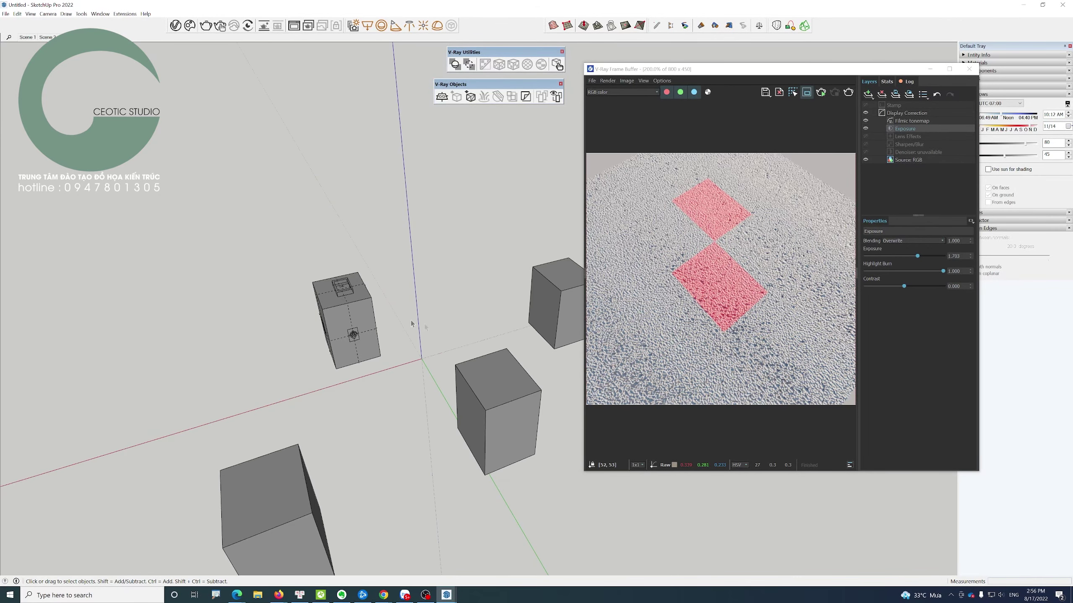
pyautogui.scroll(-1, 400, 341)
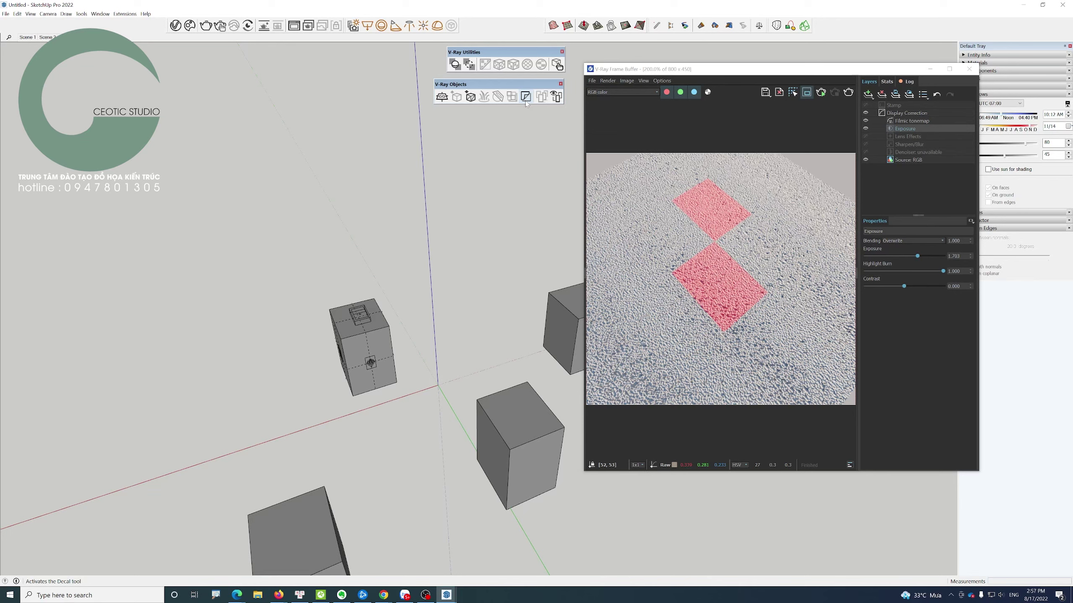
pyautogui.click(527, 104)
pyautogui.click(506, 211)
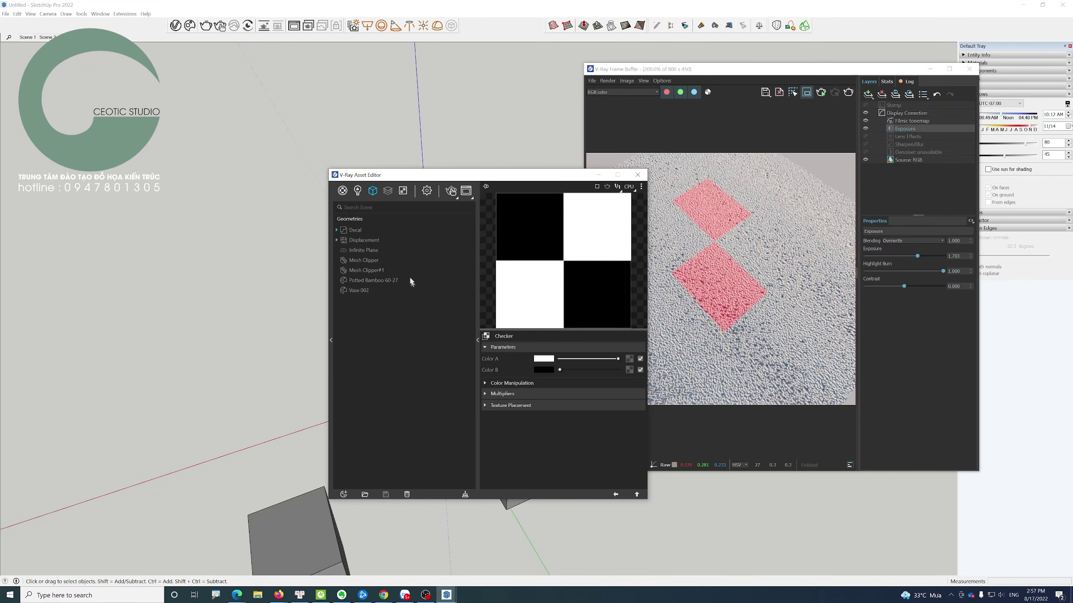
pyautogui.click(355, 231)
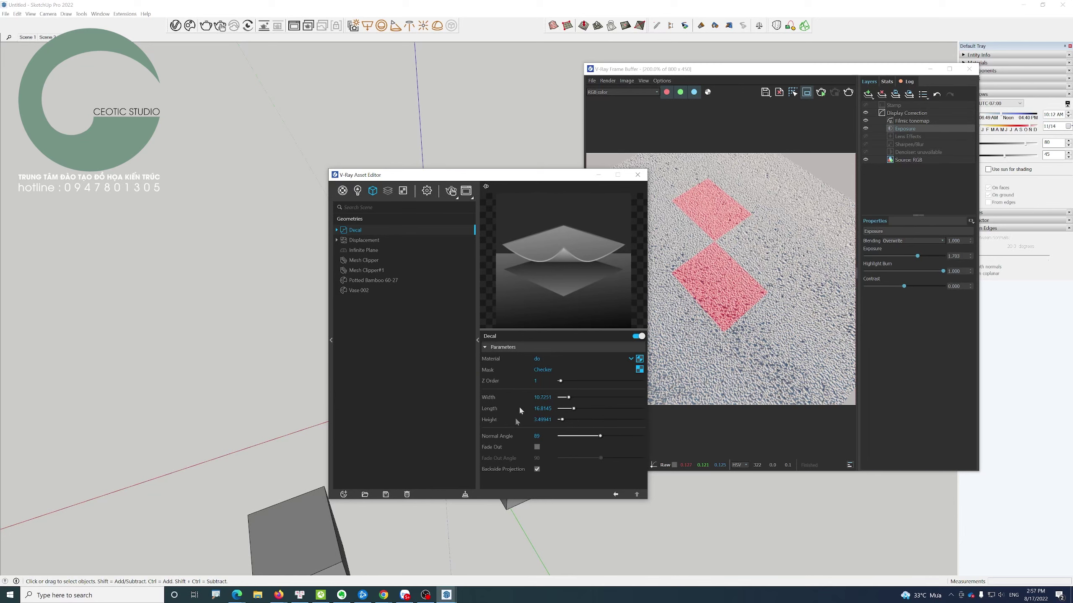
pyautogui.click(637, 174)
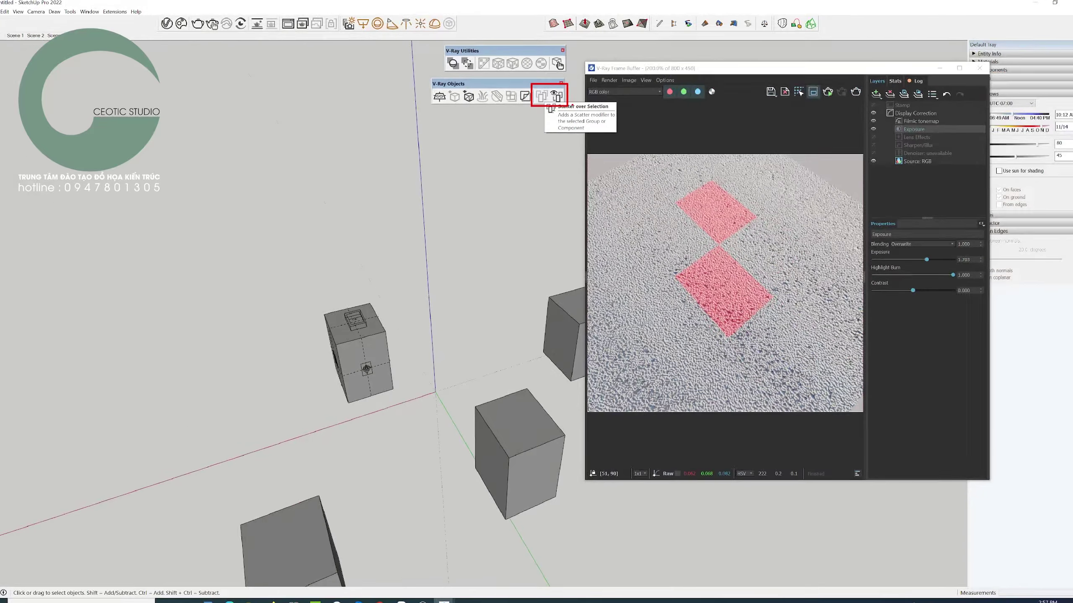
# - Move the Frame Buffer lower and dismiss the From Contours warning
pyautogui.moveTo(236, 321); pyautogui.dragTo(260, 348, button='middle')
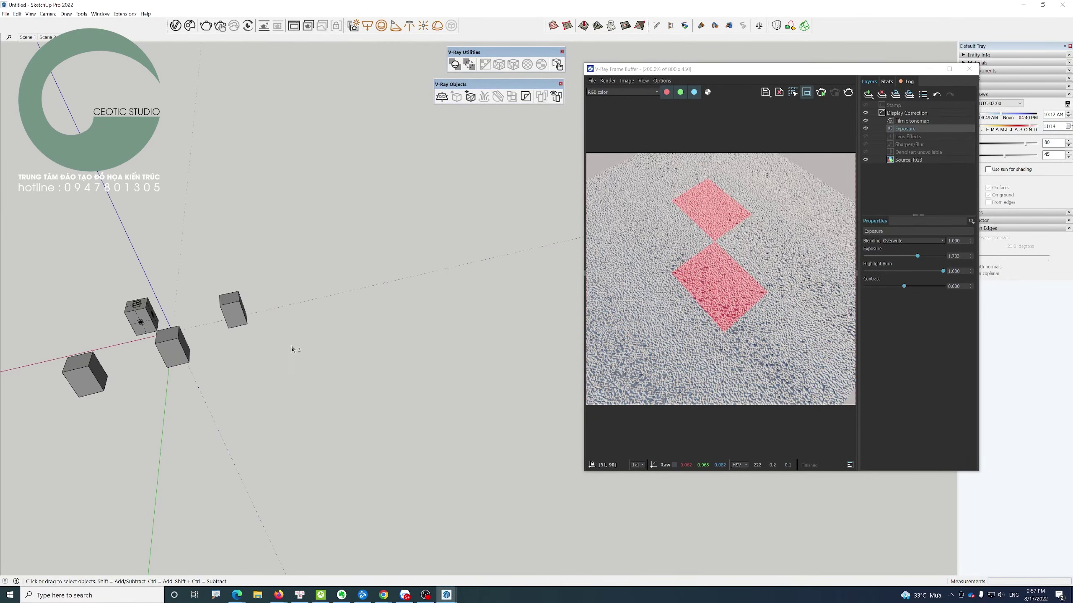
pyautogui.moveTo(835, 71); pyautogui.dragTo(702, 237)
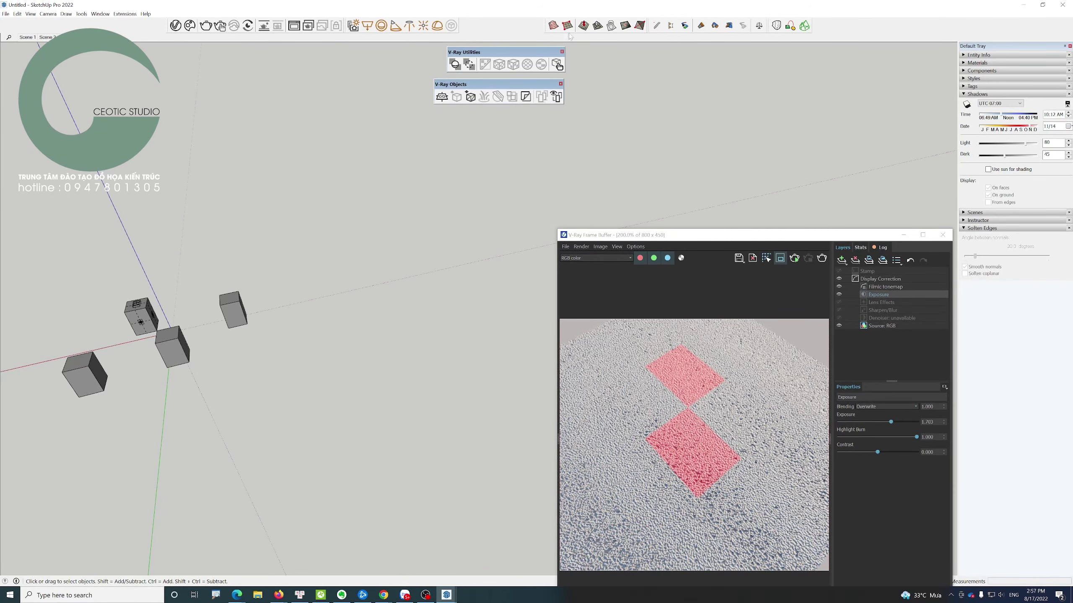
pyautogui.click(554, 26)
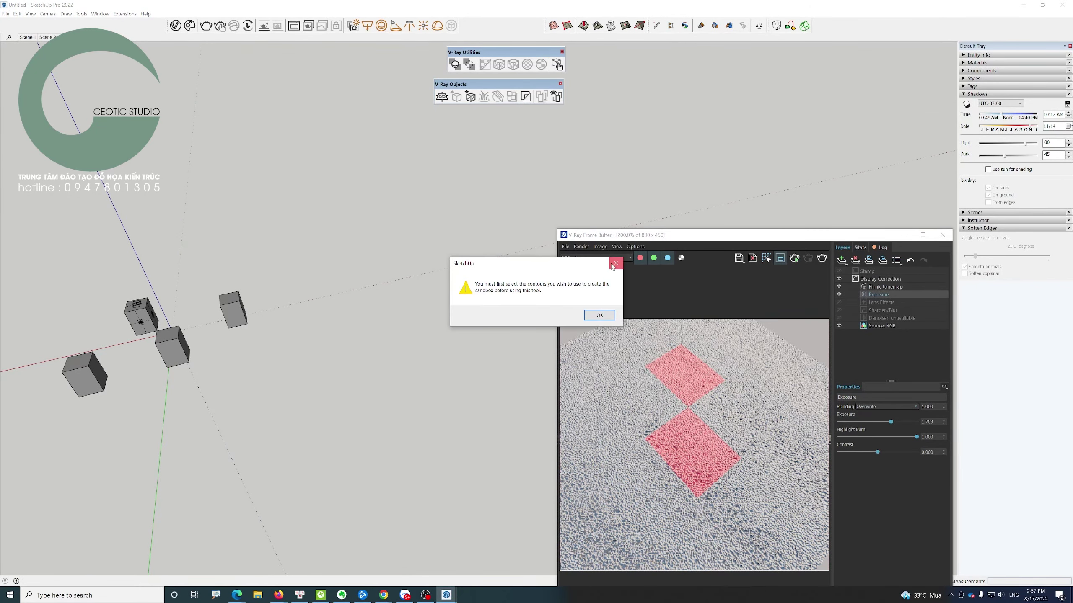
pyautogui.click(616, 263)
# - Draw a new flat sandbox terrain grid
pyautogui.click(568, 25)
pyautogui.scroll(-2, 353, 335)
pyautogui.click(301, 306)
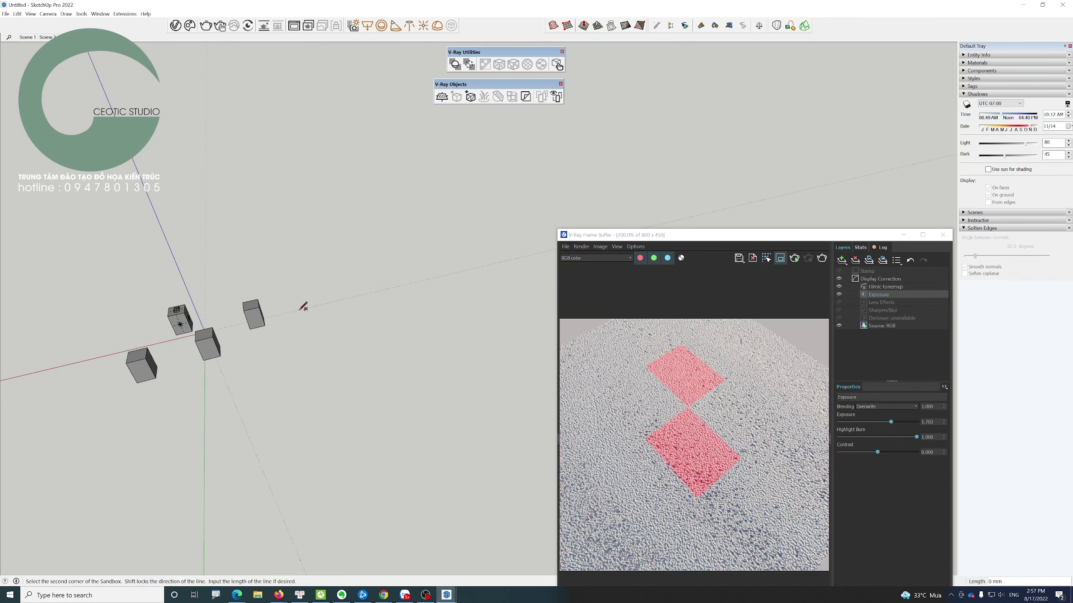
pyautogui.scroll(-3, 419, 341)
pyautogui.scroll(-2, 314, 289)
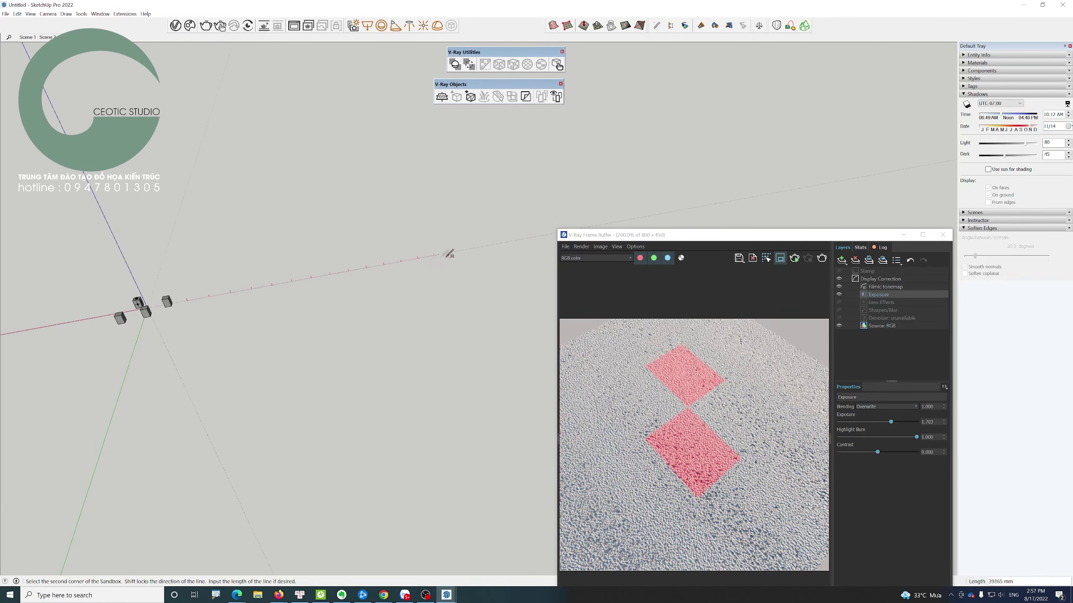
pyautogui.click(447, 253)
pyautogui.click(485, 402)
pyautogui.moveTo(376, 380); pyautogui.dragTo(366, 414, button='middle')
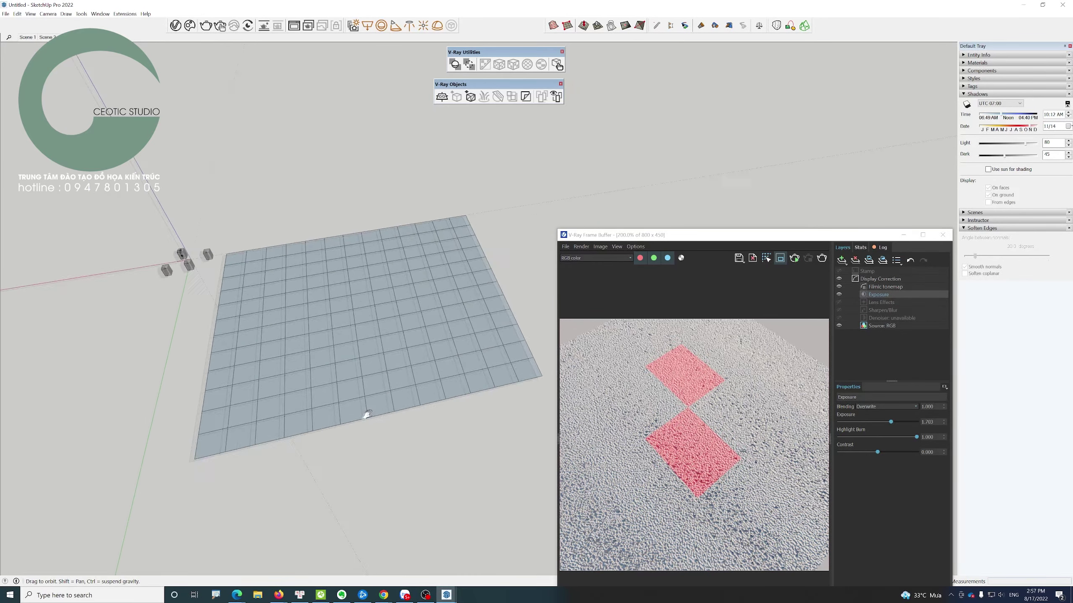
# - Open the terrain grid's mesh for editing with the Smoove tool
pyautogui.press('space')
pyautogui.click(335, 346)
pyautogui.tripleClick(336, 347)
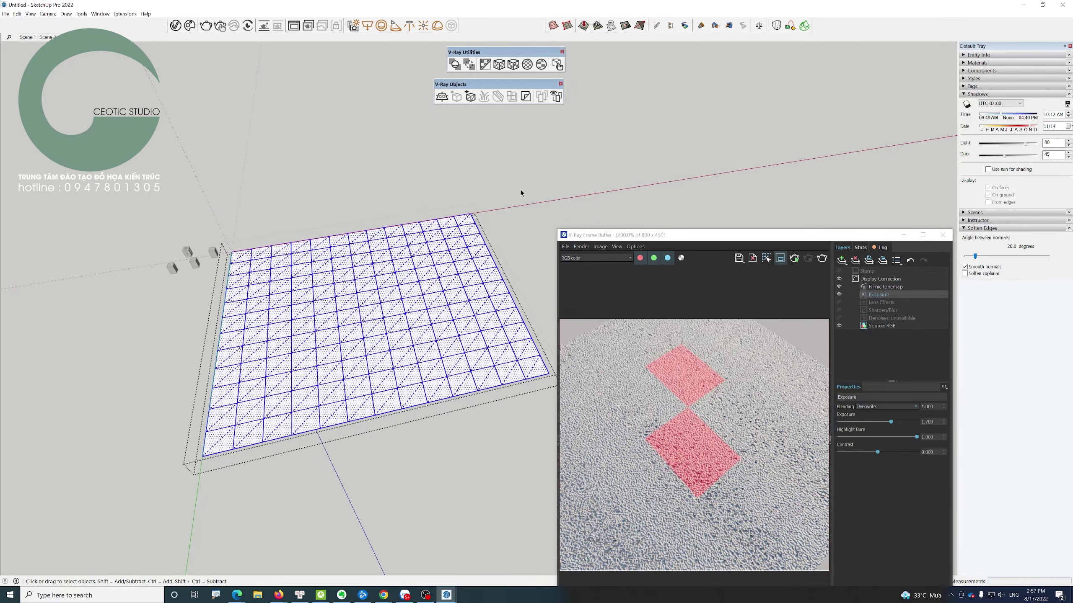
pyautogui.click(573, 115)
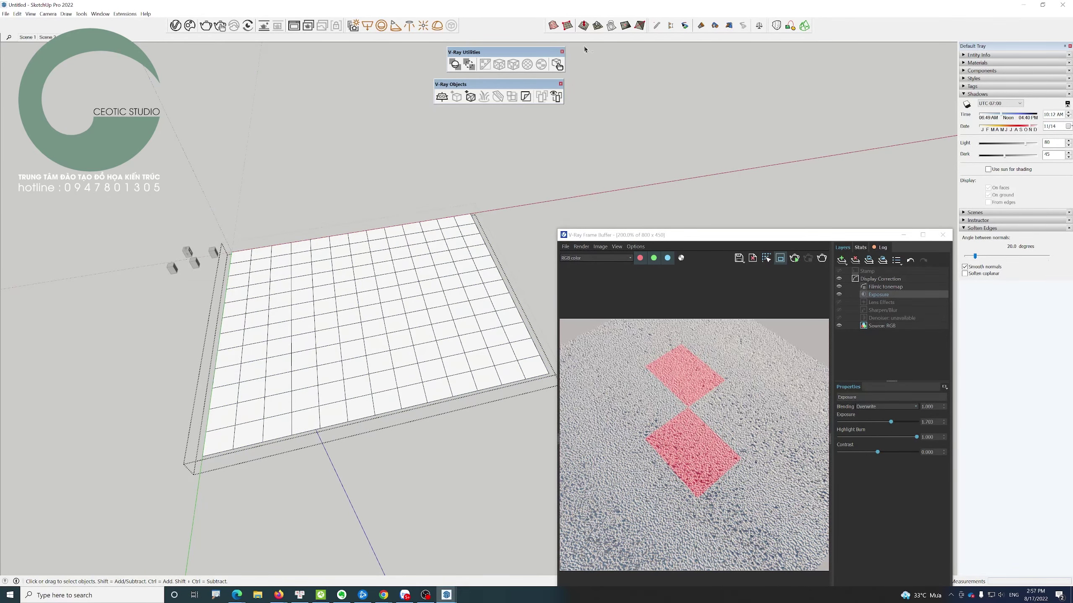
pyautogui.click(583, 25)
# - Raise two smooth bumps, a left-centre ridge and a fold near the right edge
pyautogui.click(430, 260)
pyautogui.click(432, 241)
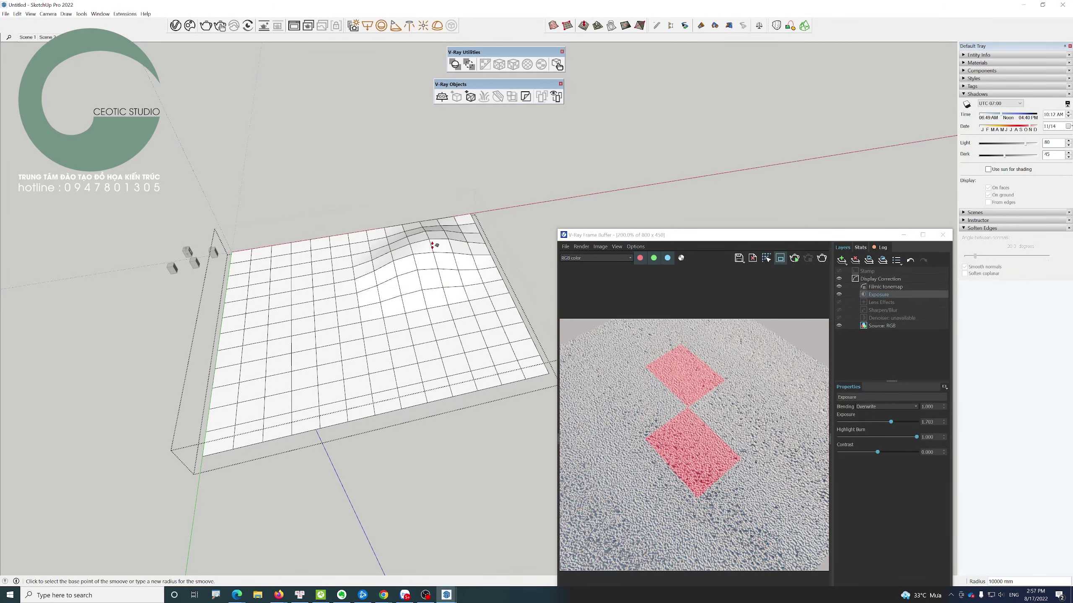
pyautogui.click(365, 242)
pyautogui.click(366, 240)
pyautogui.click(349, 301)
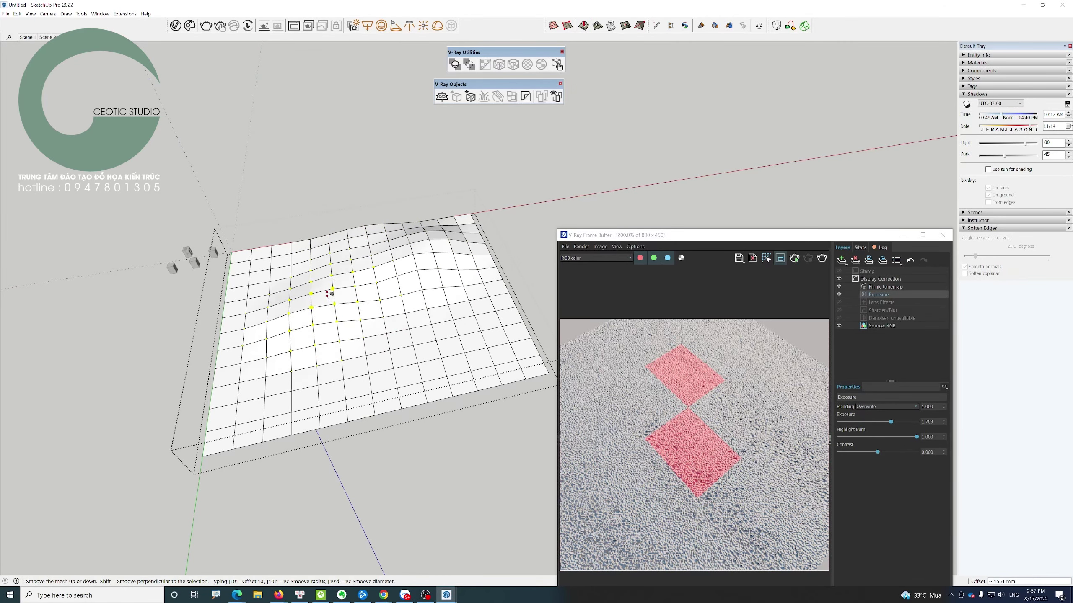
pyautogui.click(498, 304)
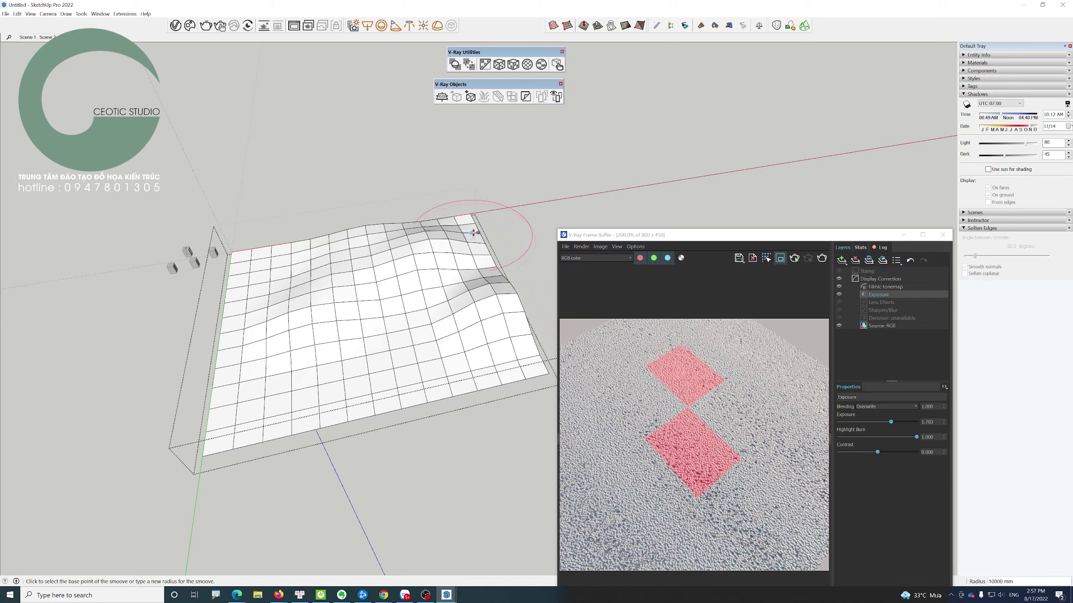
# - Raise the terrain's back edge, including its left-centre part
pyautogui.click(472, 209)
pyautogui.click(423, 220)
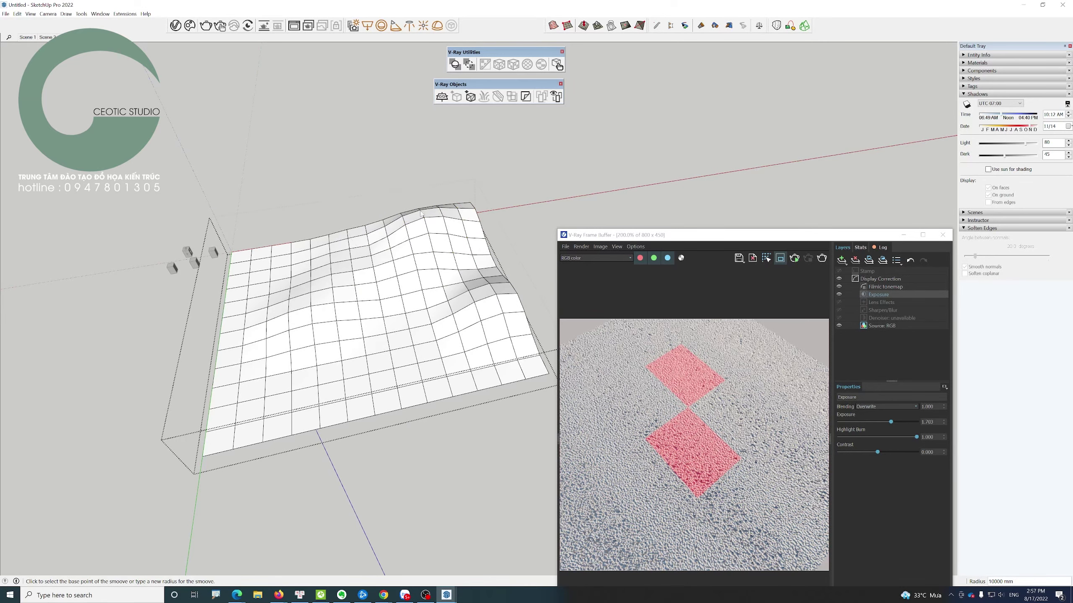
pyautogui.click(346, 239)
pyautogui.click(471, 269)
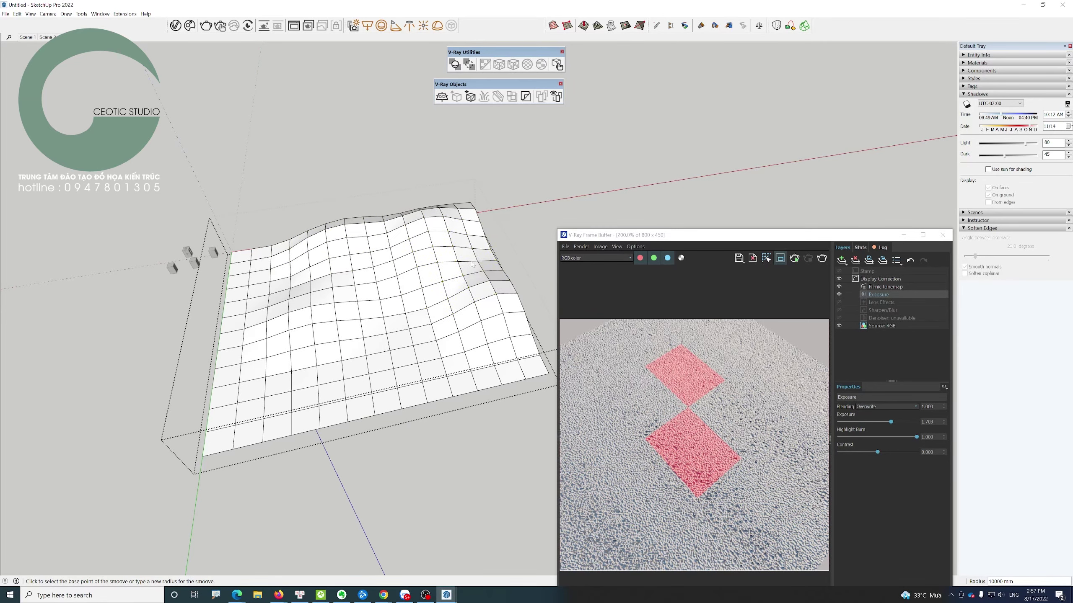
pyautogui.moveTo(471, 269); pyautogui.dragTo(478, 231, button='middle')
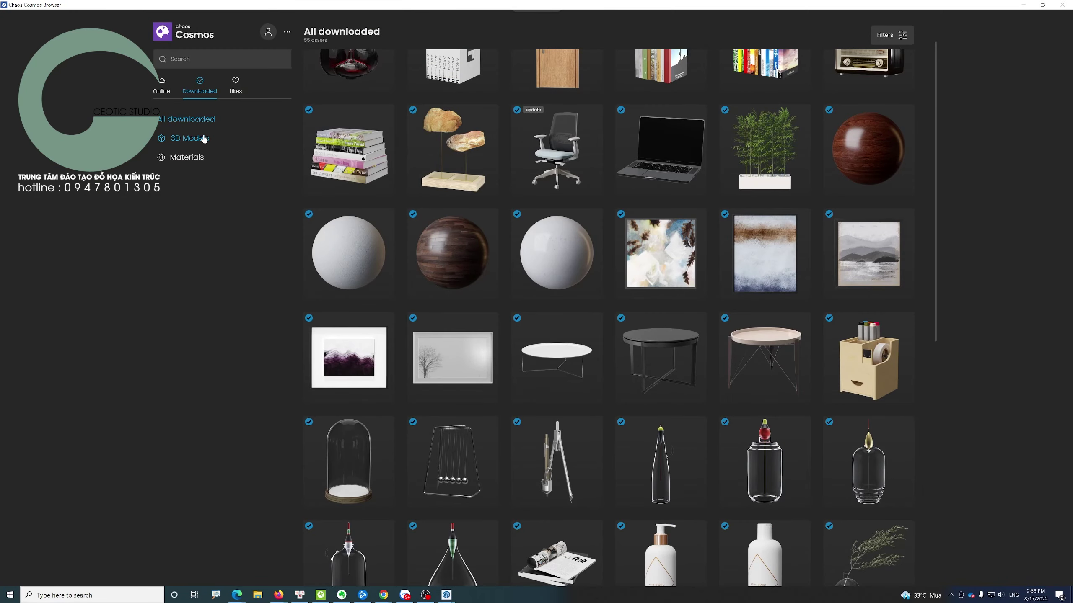
# - Download European Hornbeam 001 from Online 3D Models > Vegetation > Trees
pyautogui.click(197, 141)
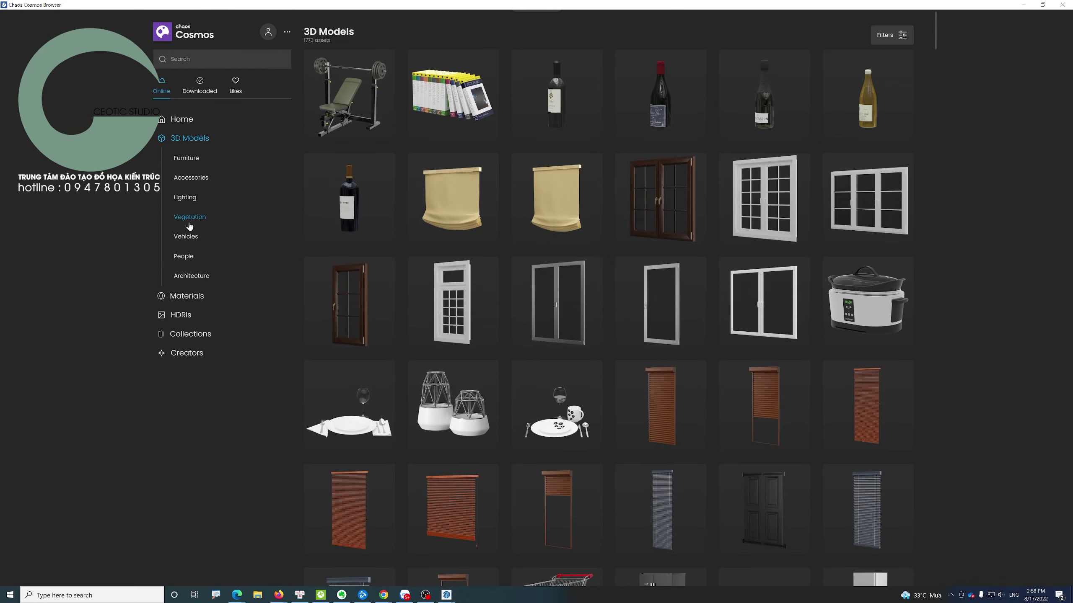
pyautogui.click(189, 218)
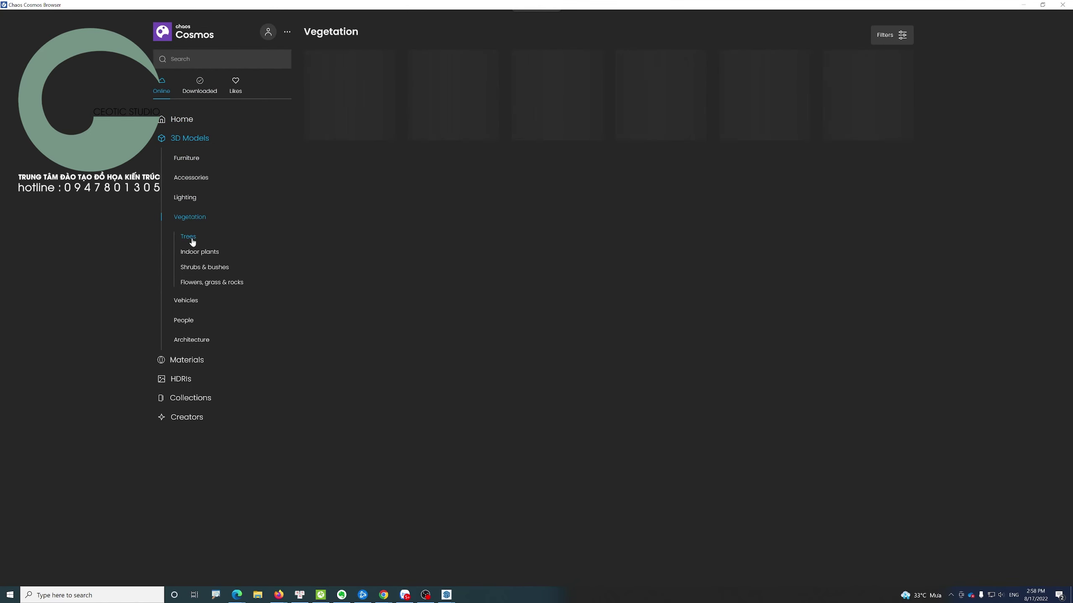
pyautogui.click(191, 237)
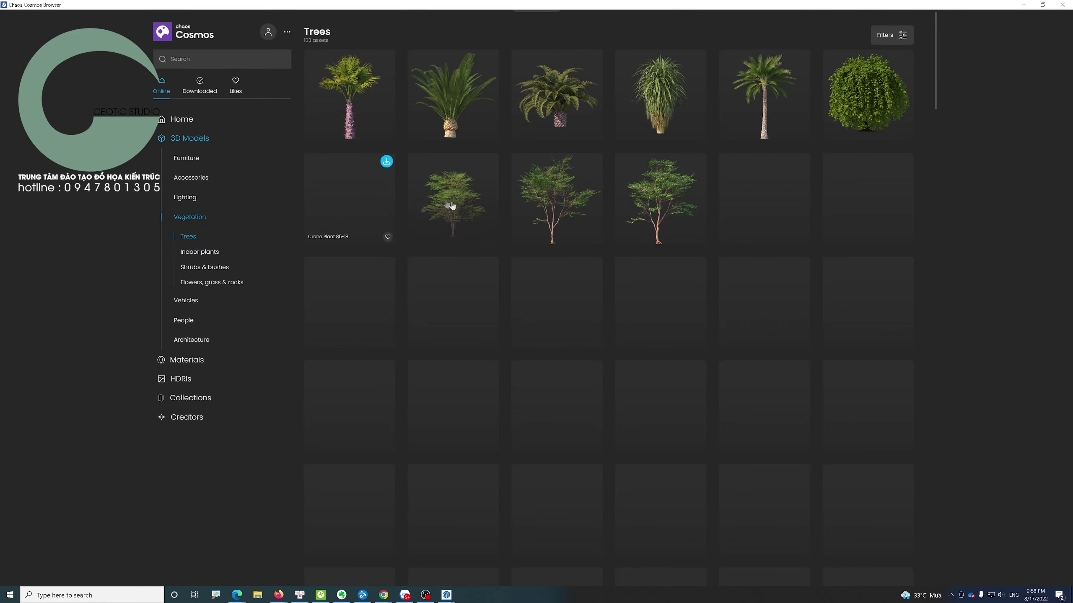
pyautogui.scroll(-2, 713, 381)
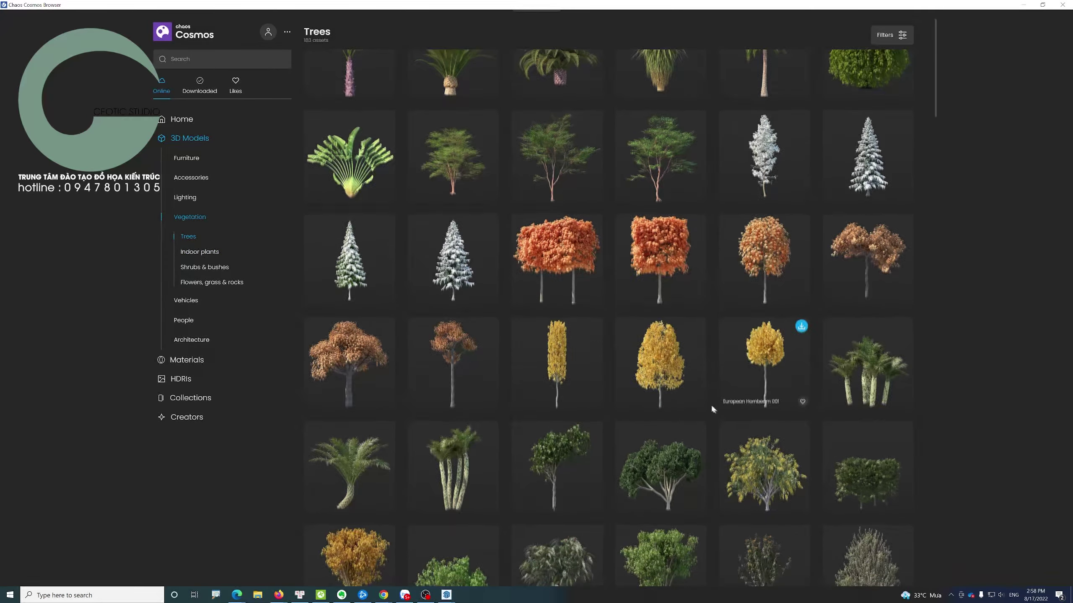
pyautogui.click(800, 287)
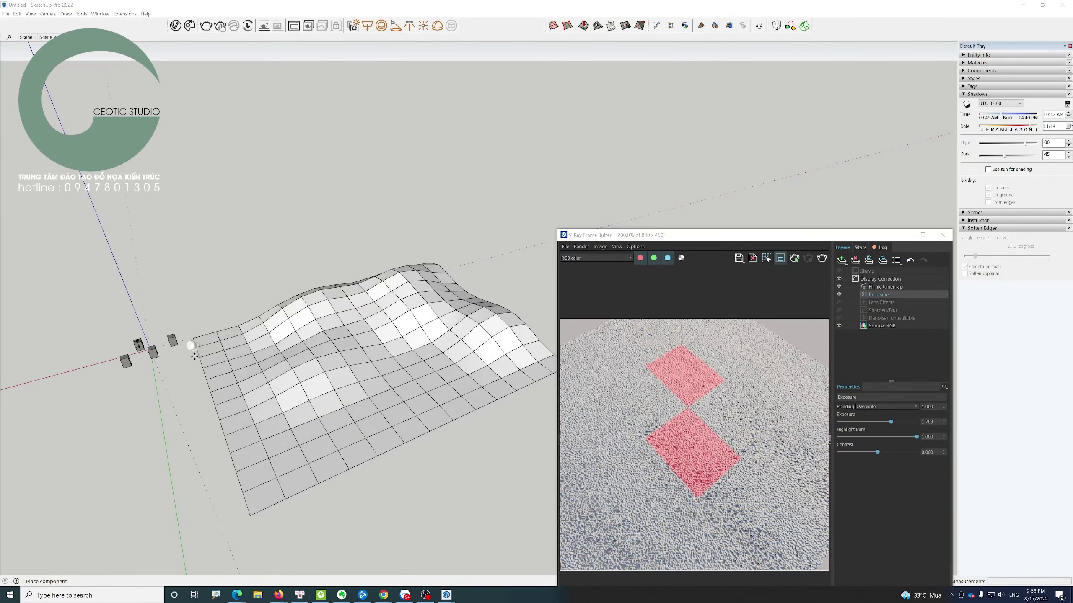
# - Place the European Hornbeam tree beside the cubes near the origin
pyautogui.click(165, 359)
pyautogui.scroll(4, 177, 361)
pyautogui.moveTo(182, 362); pyautogui.dragTo(187, 389, button='middle')
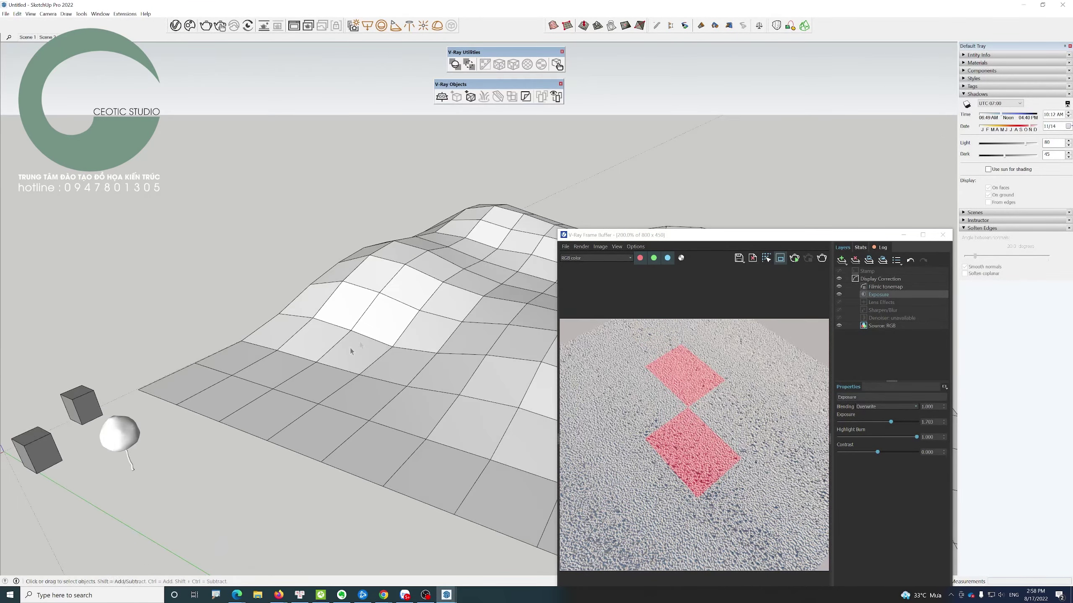
pyautogui.scroll(-2, 187, 390)
# - Select the terrain group and put away the V-Ray Frame Buffer
pyautogui.click(443, 356)
pyautogui.keyDown('shift'); pyautogui.moveTo(446, 357); pyautogui.dragTo(547, 325, button='middle'); pyautogui.keyUp('shift')
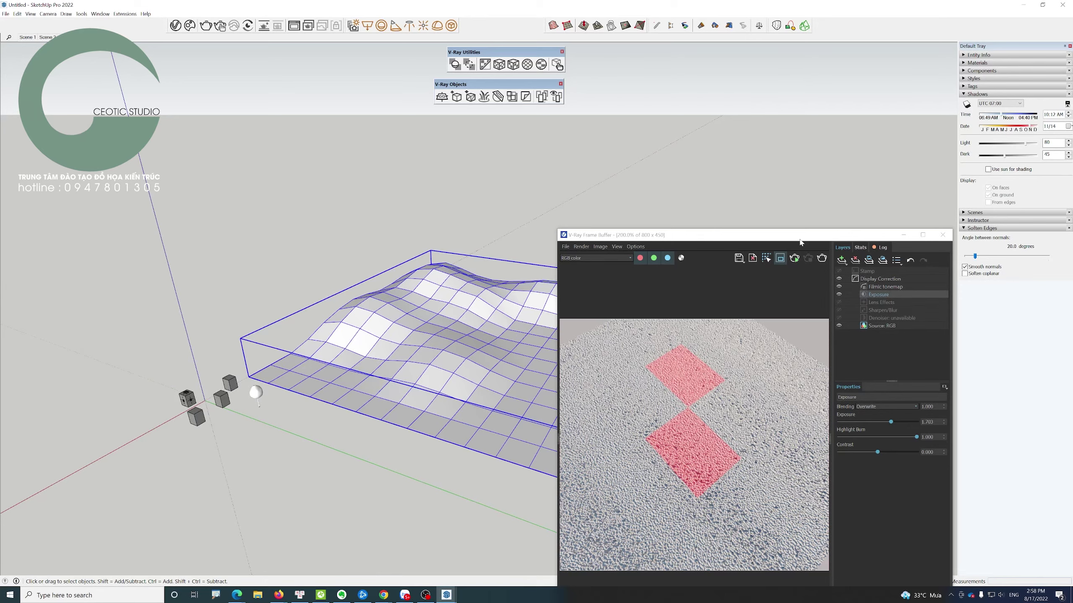
pyautogui.click(905, 235)
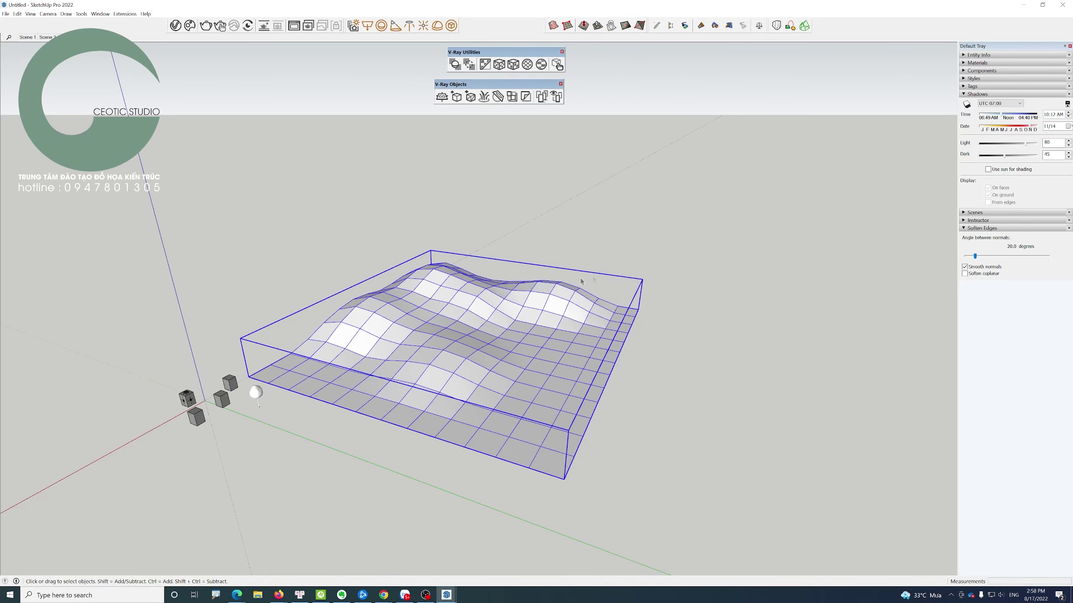
pyautogui.moveTo(426, 321)
pyautogui.mouseDown(button='middle')
pyautogui.moveTo(465, 304)
pyautogui.moveTo(539, 213)
pyautogui.mouseUp(button='middle')
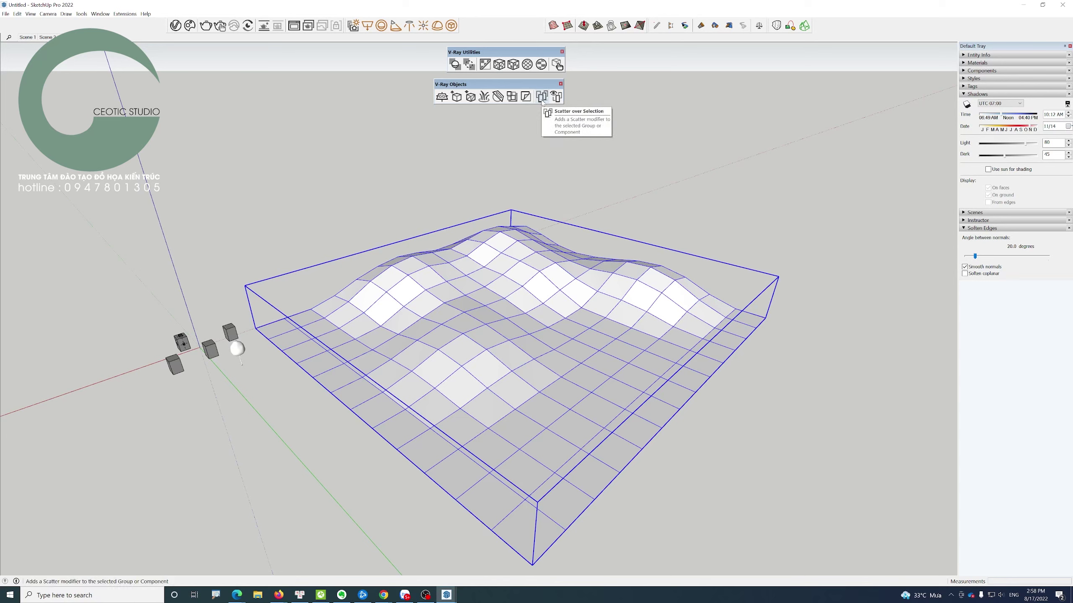
# - Add a V-Ray Scatter over the selected terrain and inspect its outlines
pyautogui.click(542, 101)
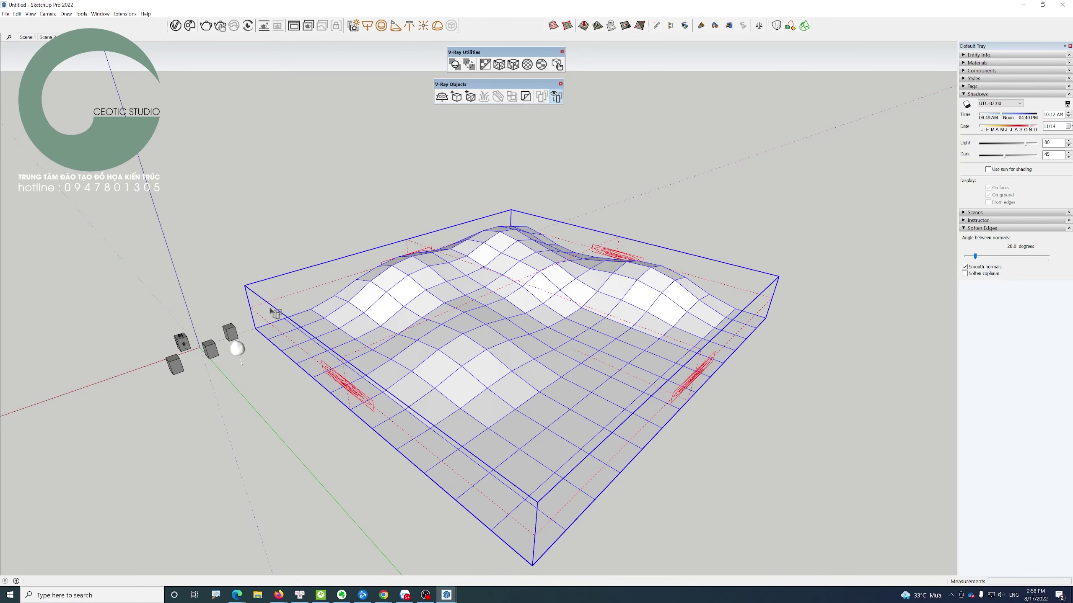
pyautogui.moveTo(359, 356); pyautogui.dragTo(451, 336, button='middle')
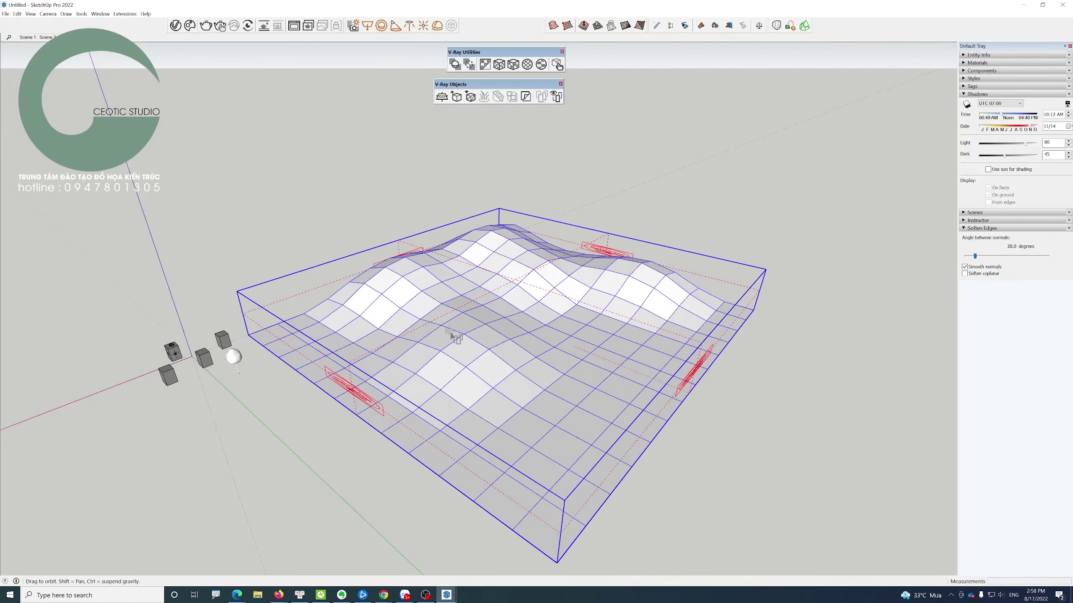
pyautogui.moveTo(505, 275)
pyautogui.mouseDown(button='middle')
pyautogui.moveTo(470, 340)
pyautogui.moveTo(382, 350)
pyautogui.mouseUp(button='middle')
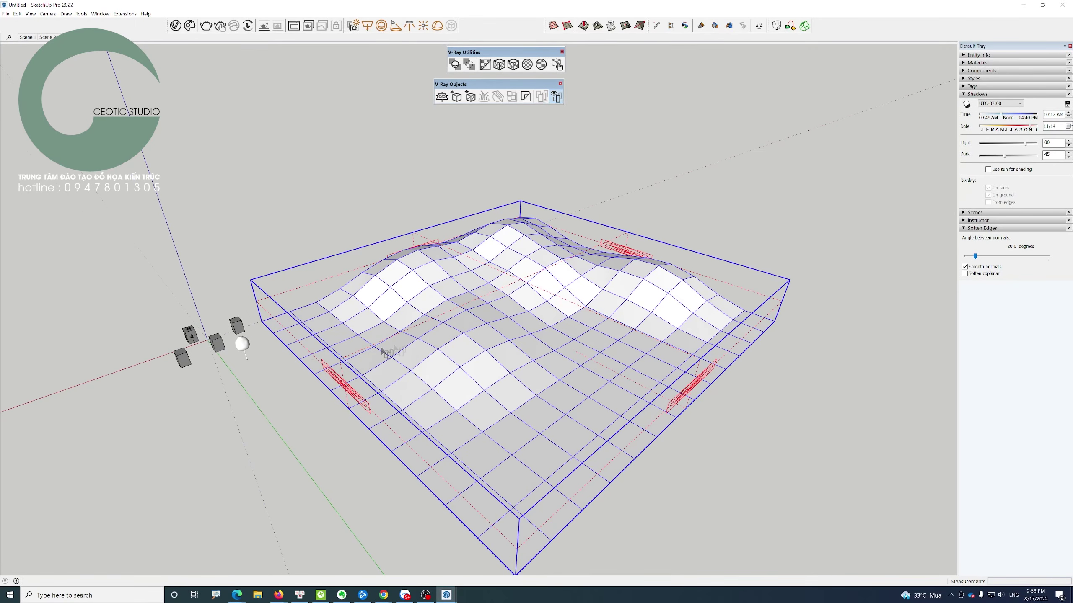
# - Select the tree and show the Scatter's settings in the Asset Editor
pyautogui.click(243, 347)
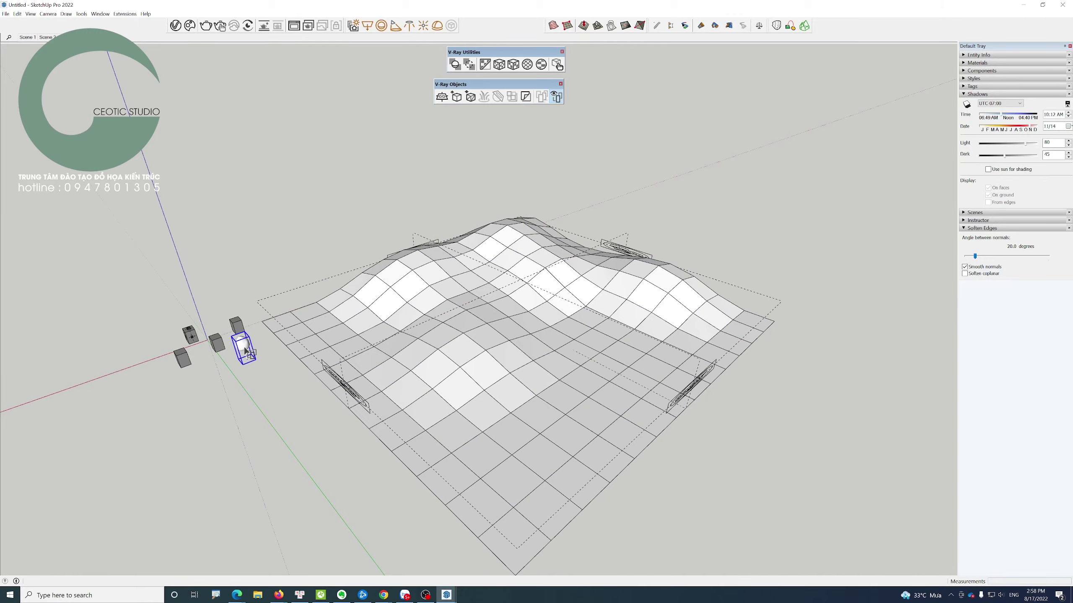
pyautogui.scroll(1, 245, 351)
pyautogui.scroll(1, 296, 359)
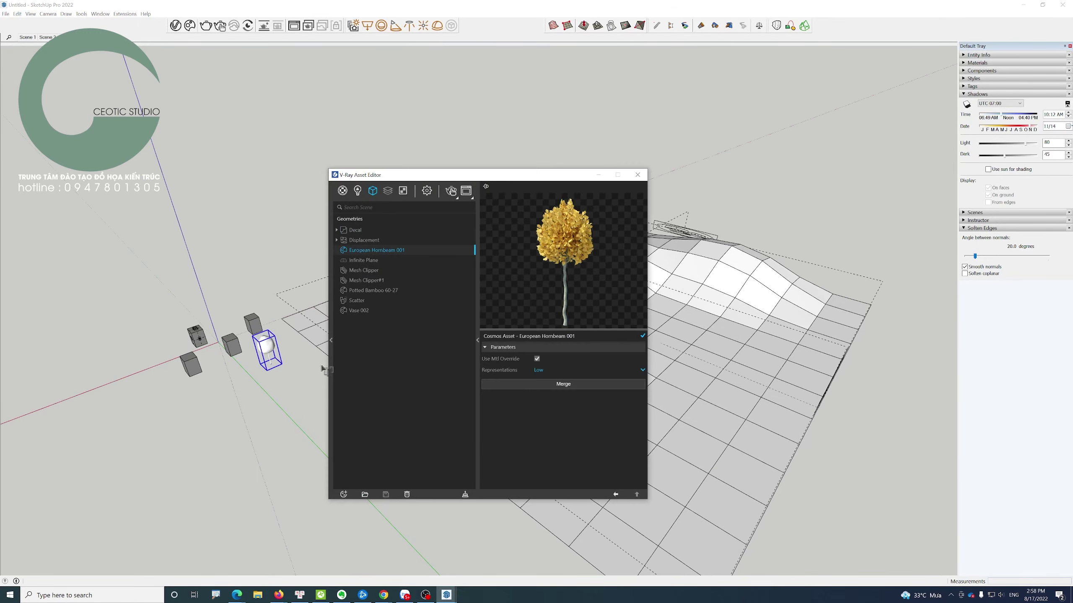
pyautogui.moveTo(541, 181); pyautogui.dragTo(806, 171)
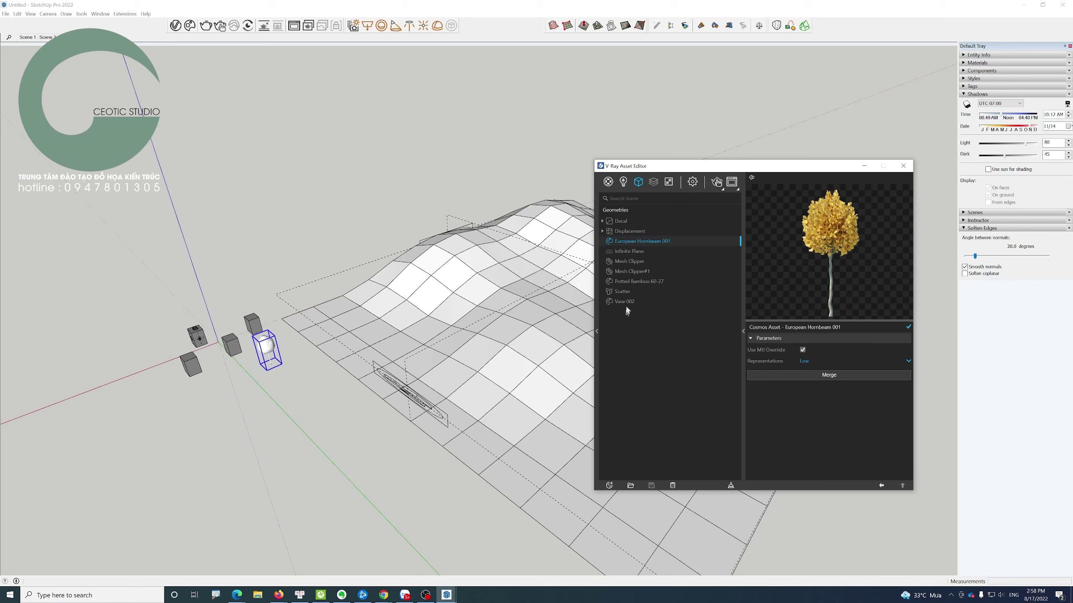
pyautogui.click(623, 292)
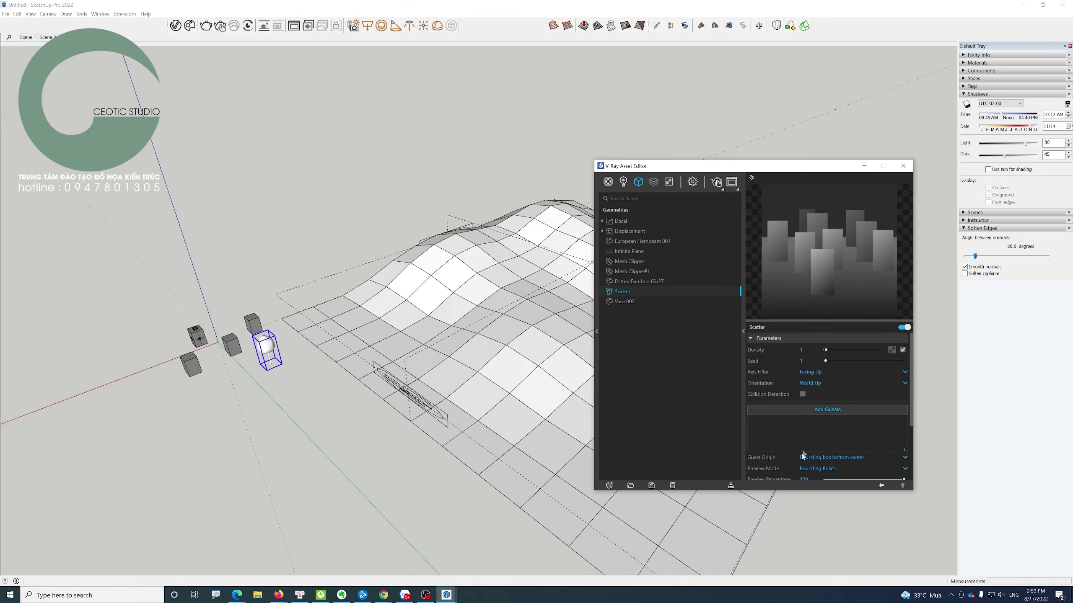
pyautogui.moveTo(311, 288); pyautogui.dragTo(419, 347, button='middle')
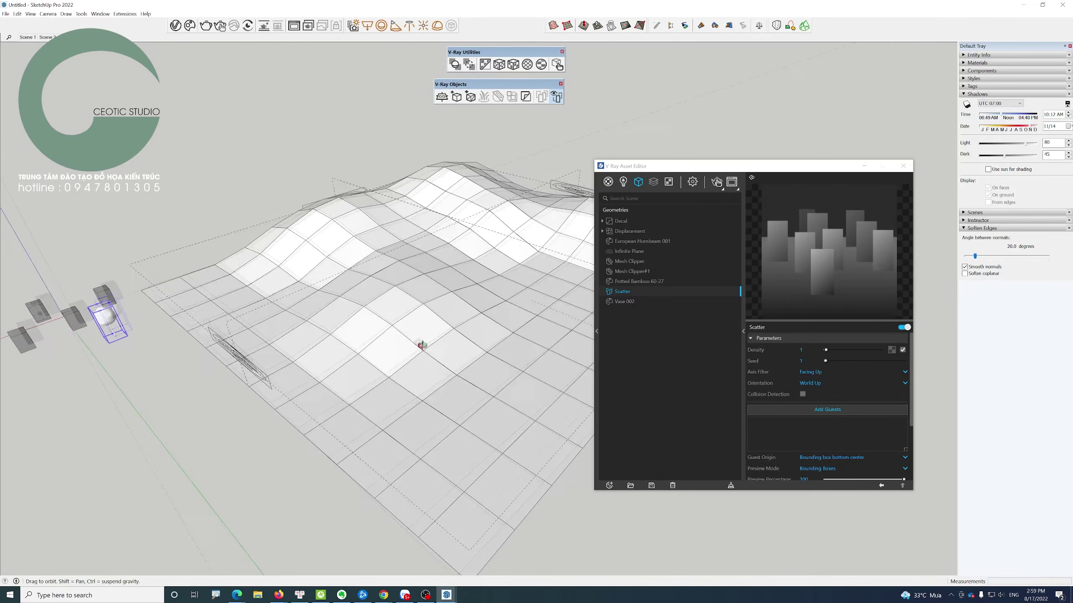
# - Render the bare white hills in V-Ray, then begin adding a guest to the Scatter
pyautogui.click(717, 182)
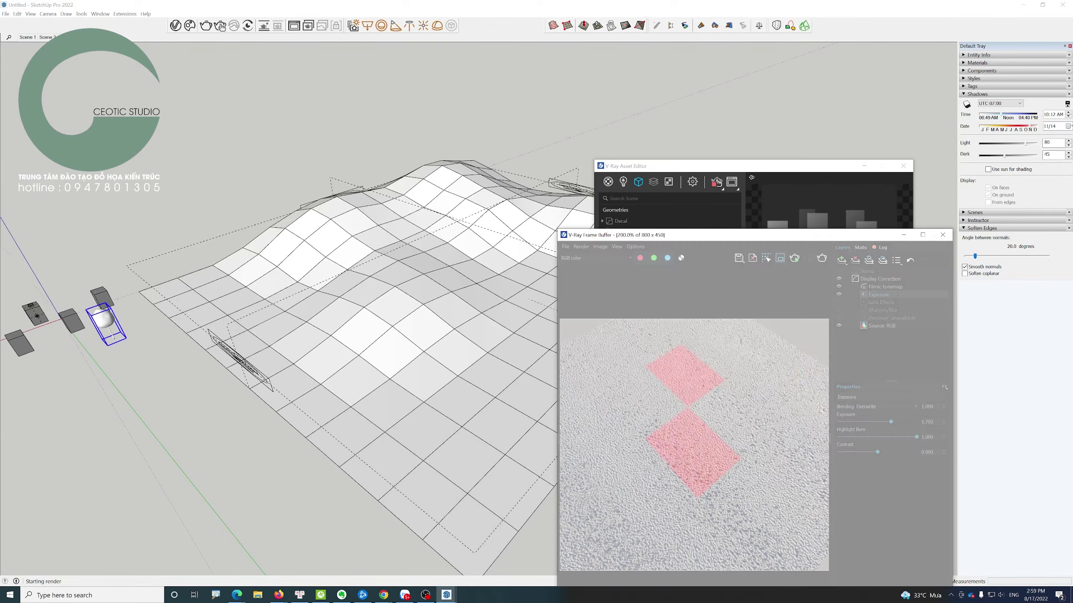
pyautogui.moveTo(715, 237)
pyautogui.mouseDown()
pyautogui.moveTo(233, 69)
pyautogui.moveTo(331, 71)
pyautogui.mouseUp()
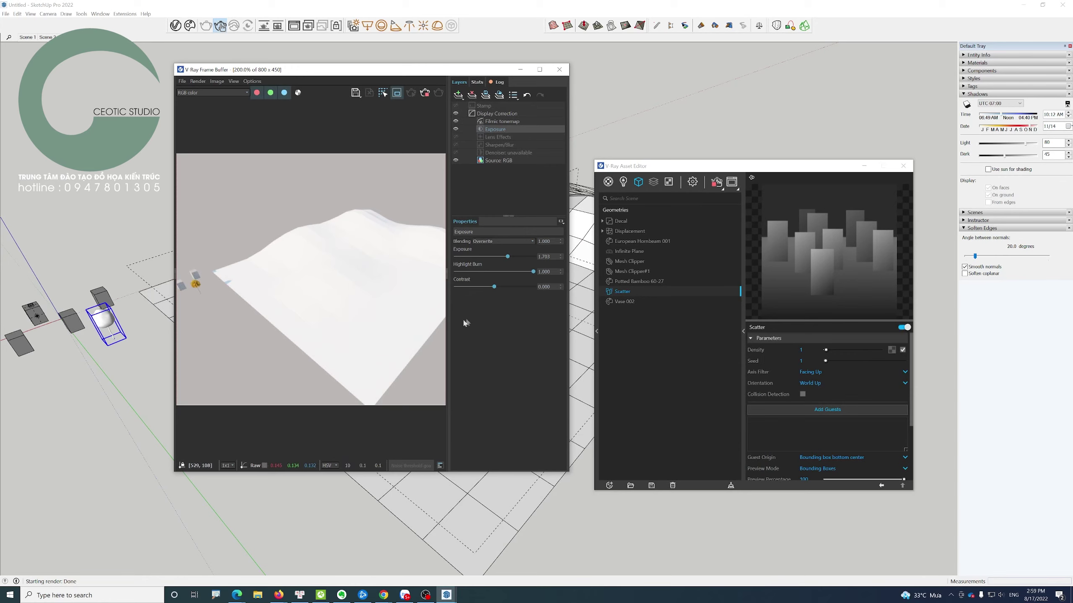
pyautogui.click(156, 371)
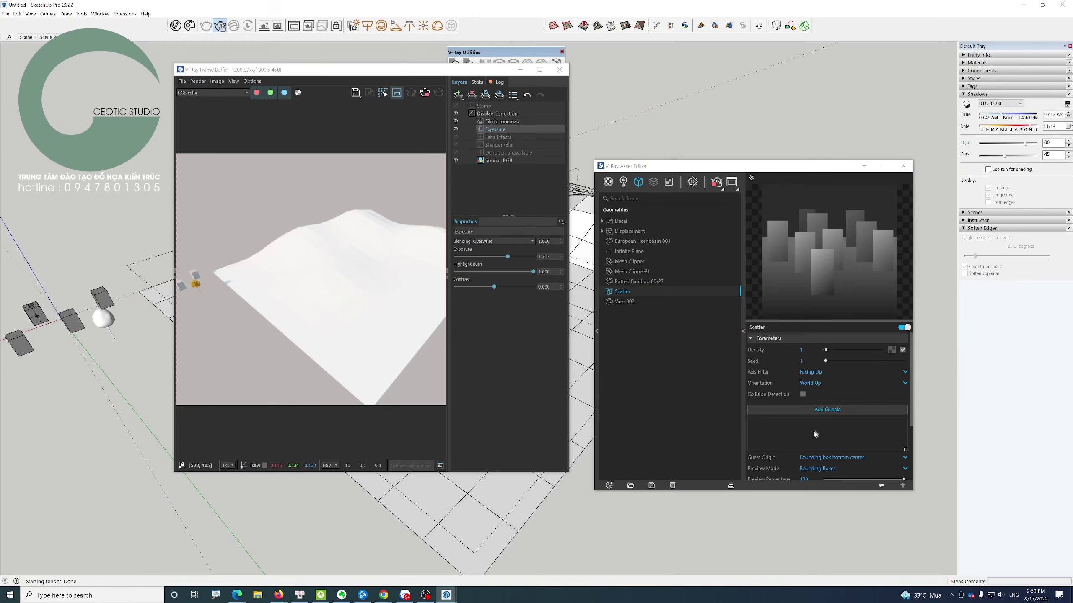
pyautogui.click(824, 407)
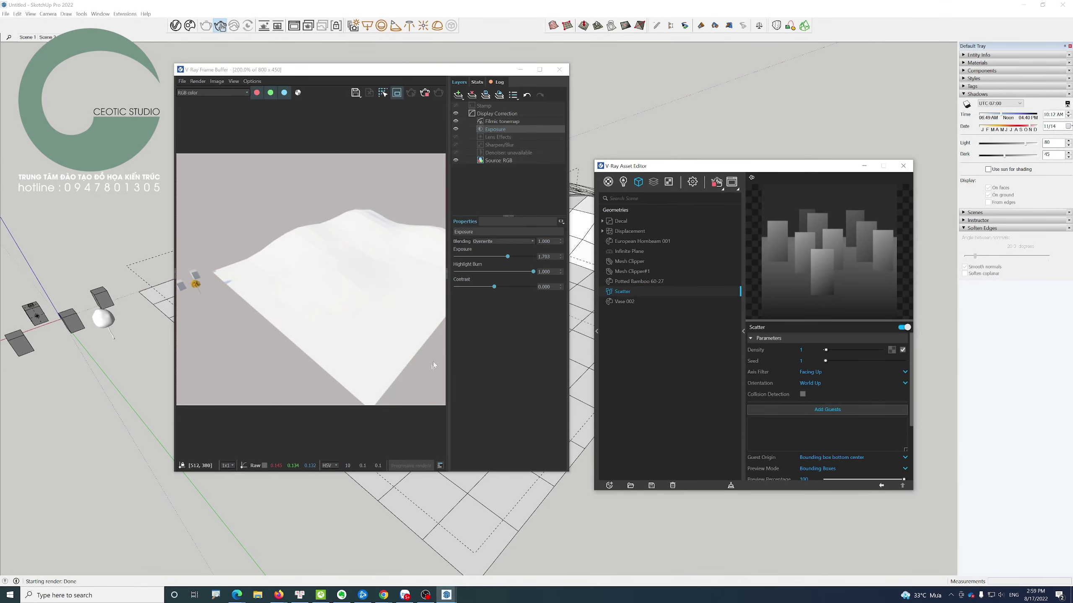
# - Pick the tree proxy in the viewport to add European Hornbeam 001 as a Scatter guest
pyautogui.click(850, 413)
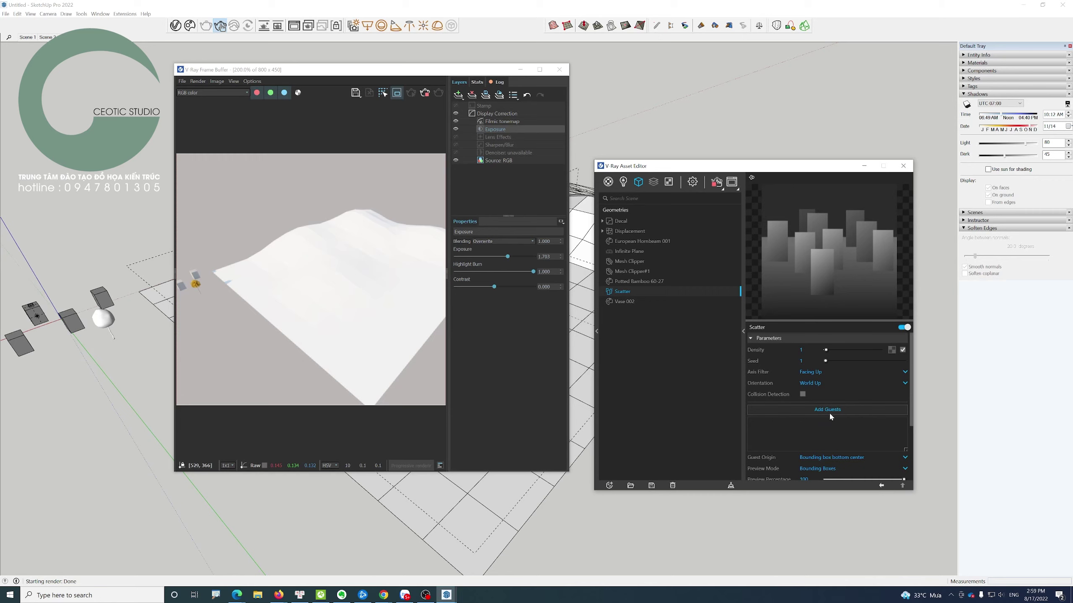
pyautogui.click(829, 414)
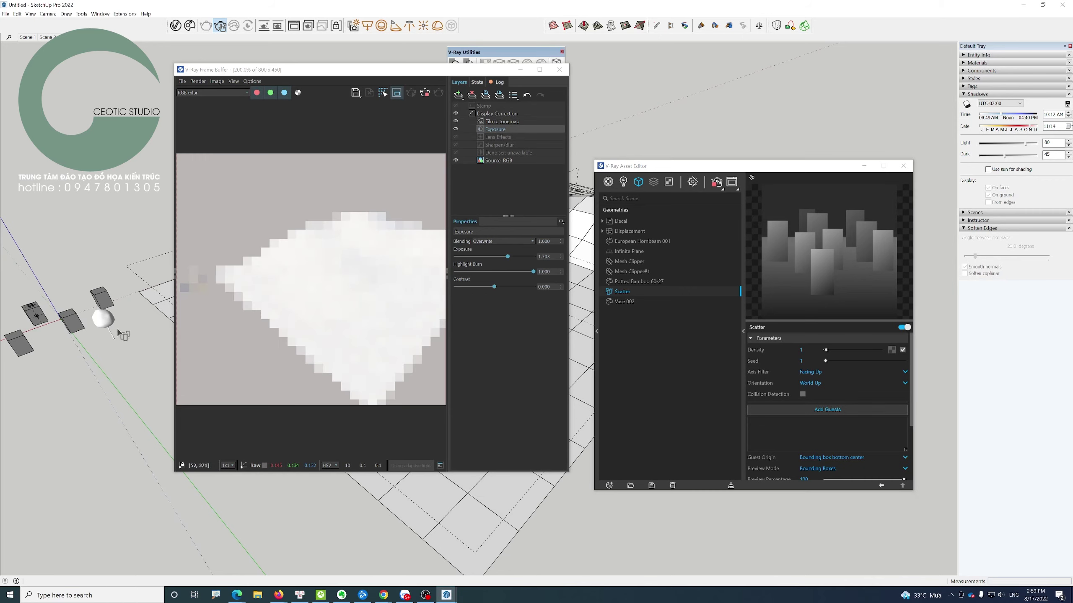
pyautogui.click(105, 321)
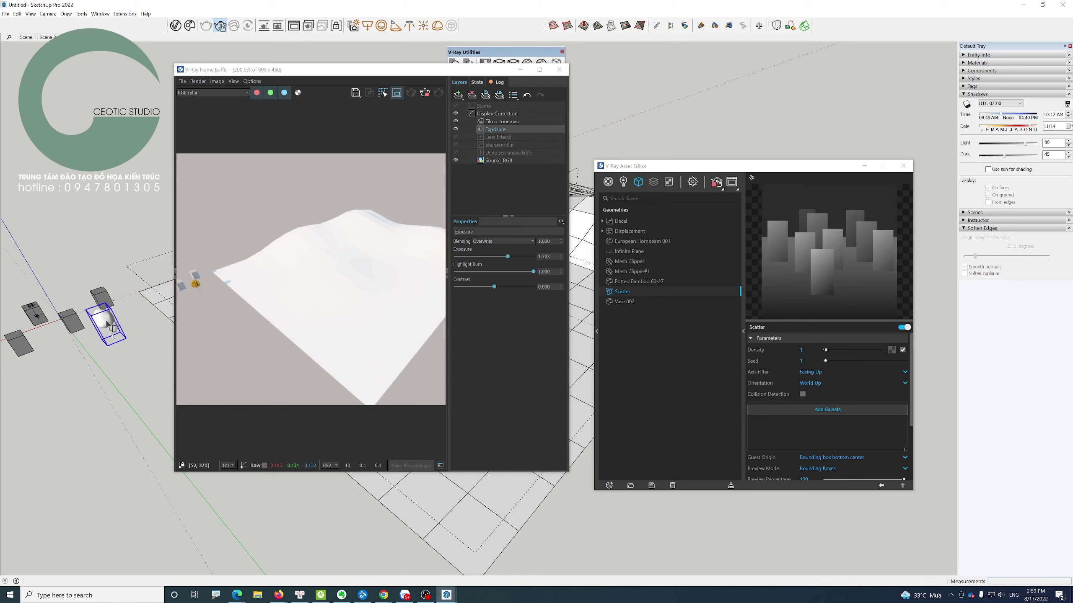
pyautogui.moveTo(113, 326); pyautogui.dragTo(120, 328, button='middle')
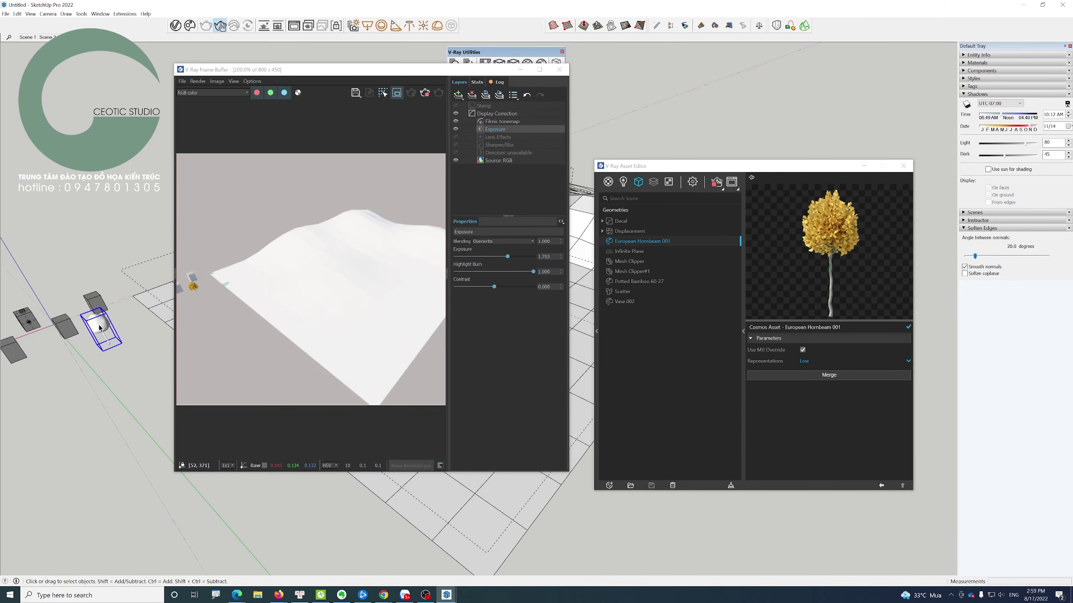
pyautogui.click(623, 293)
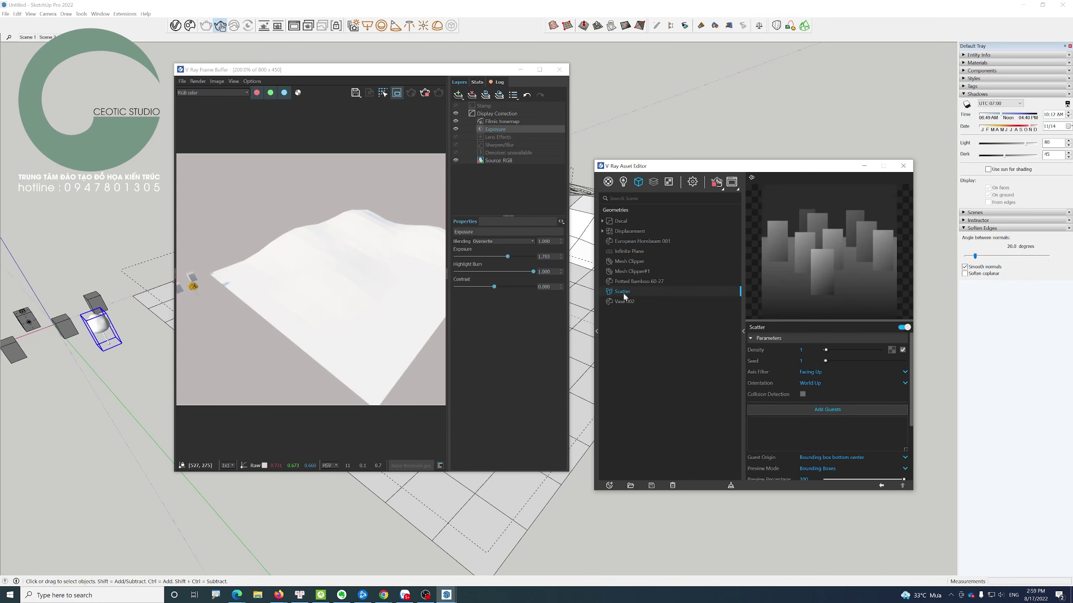
pyautogui.click(827, 412)
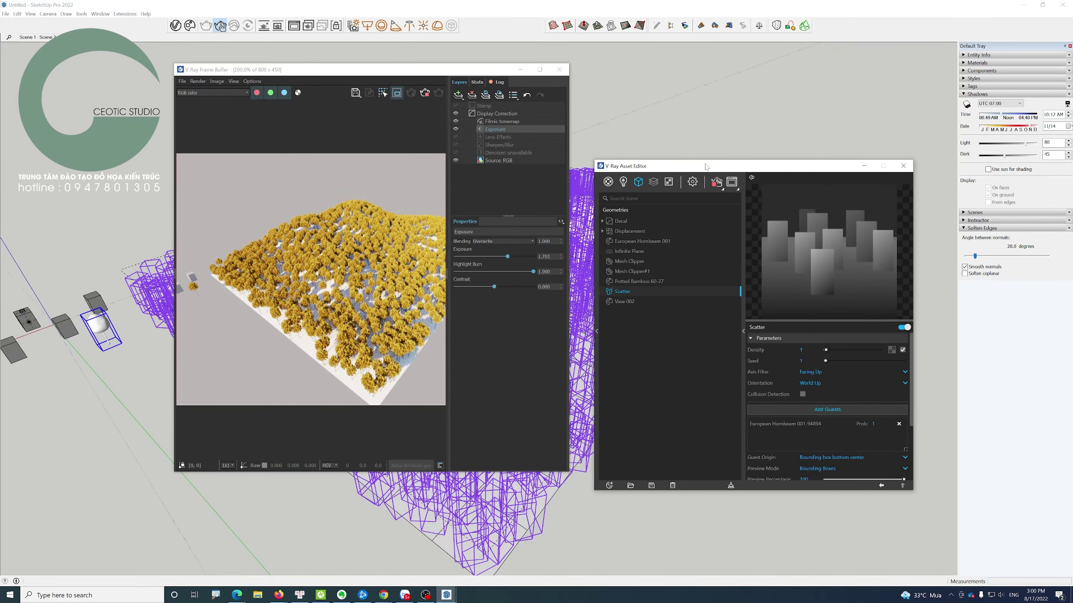
# - Re-render the scattered forest in the Frame Buffer and orbit to view it from another angle
pyautogui.scroll(-1, 811, 455)
pyautogui.scroll(-2, 810, 455)
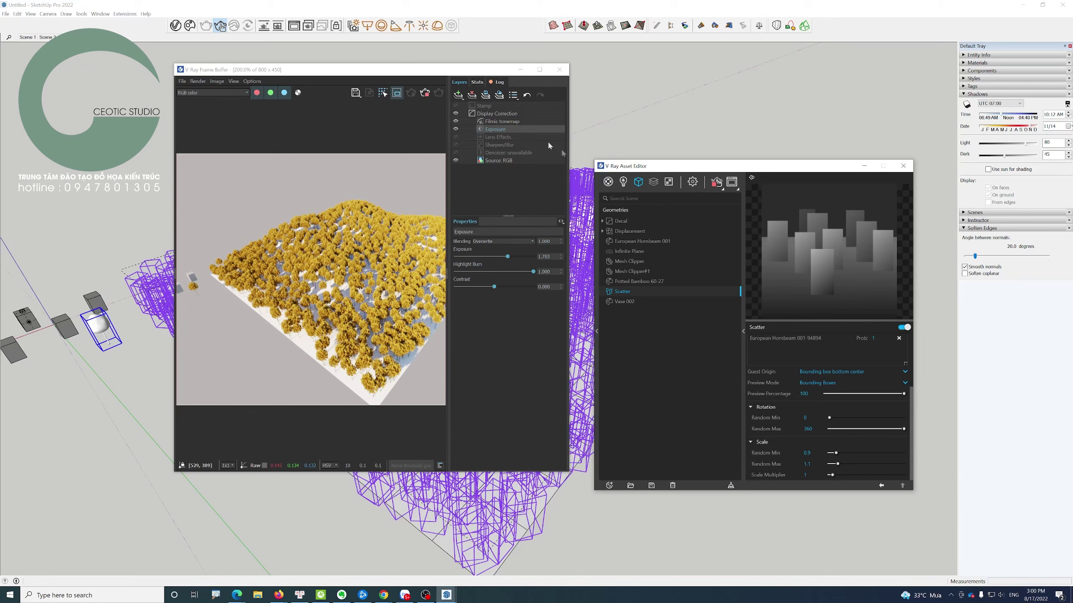
pyautogui.click(427, 94)
pyautogui.moveTo(582, 77); pyautogui.dragTo(699, 110, button='middle')
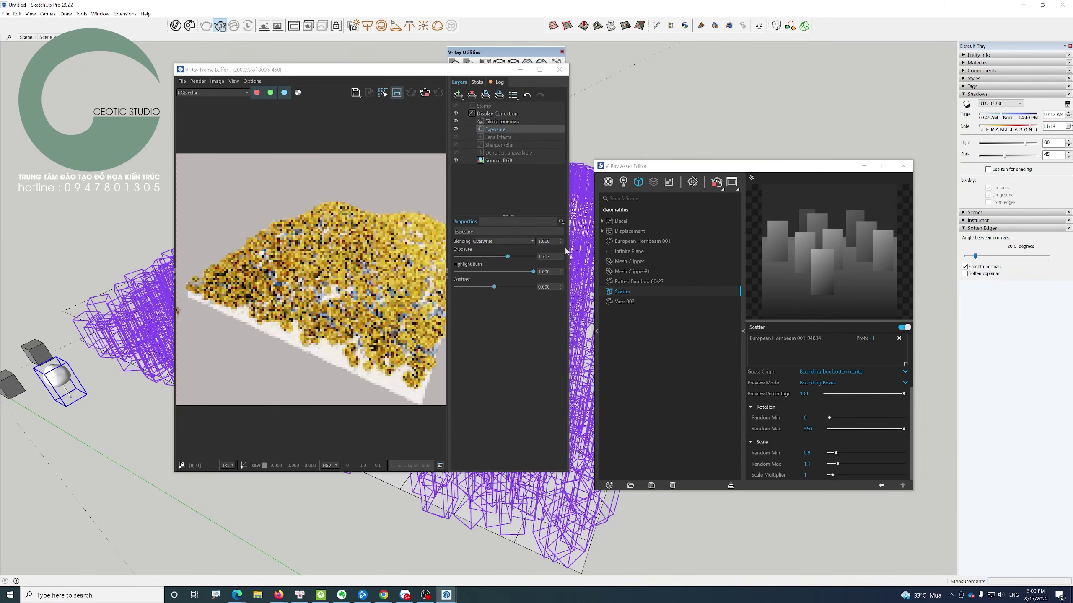
# - Move the windows aside, inspect the terrain from a new angle, and close the Frame Buffer
pyautogui.moveTo(652, 165); pyautogui.dragTo(741, 165)
pyautogui.scroll(3, 608, 342)
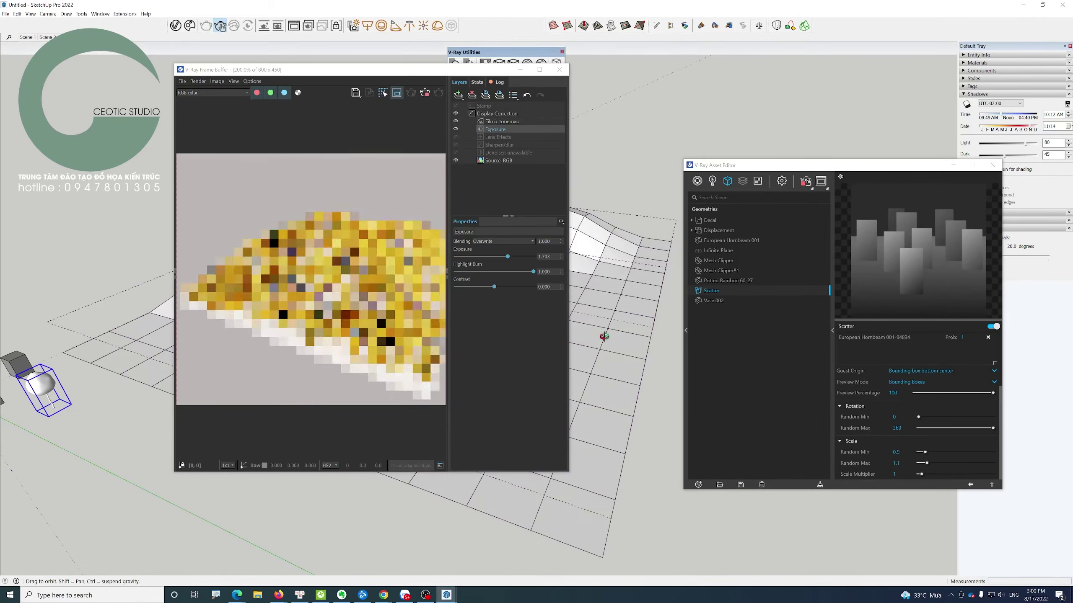
pyautogui.scroll(3, 608, 342)
pyautogui.scroll(-5, 610, 343)
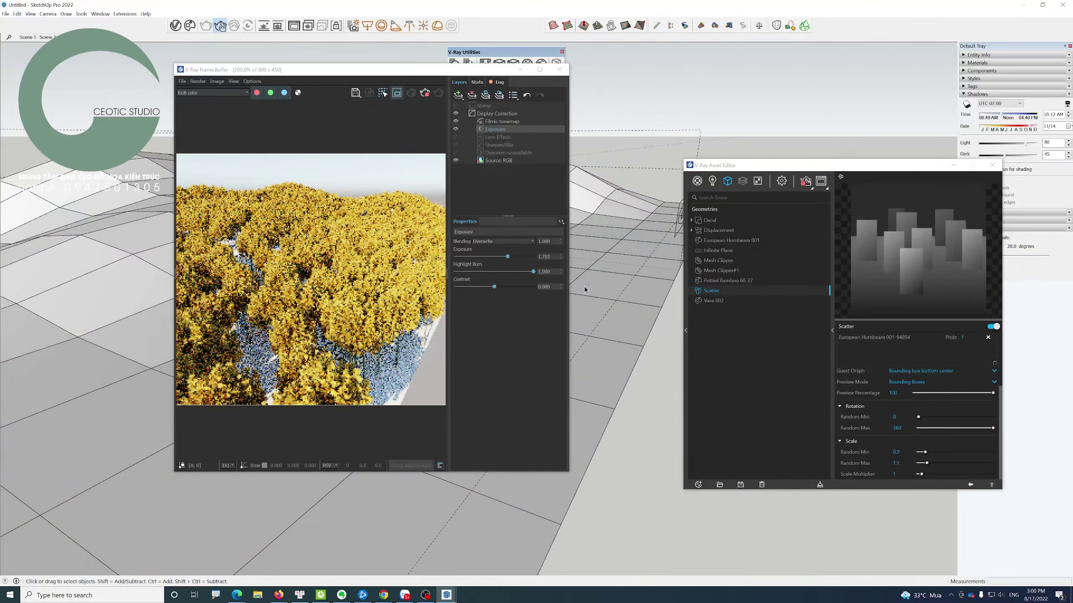
pyautogui.moveTo(296, 69); pyautogui.dragTo(584, 76)
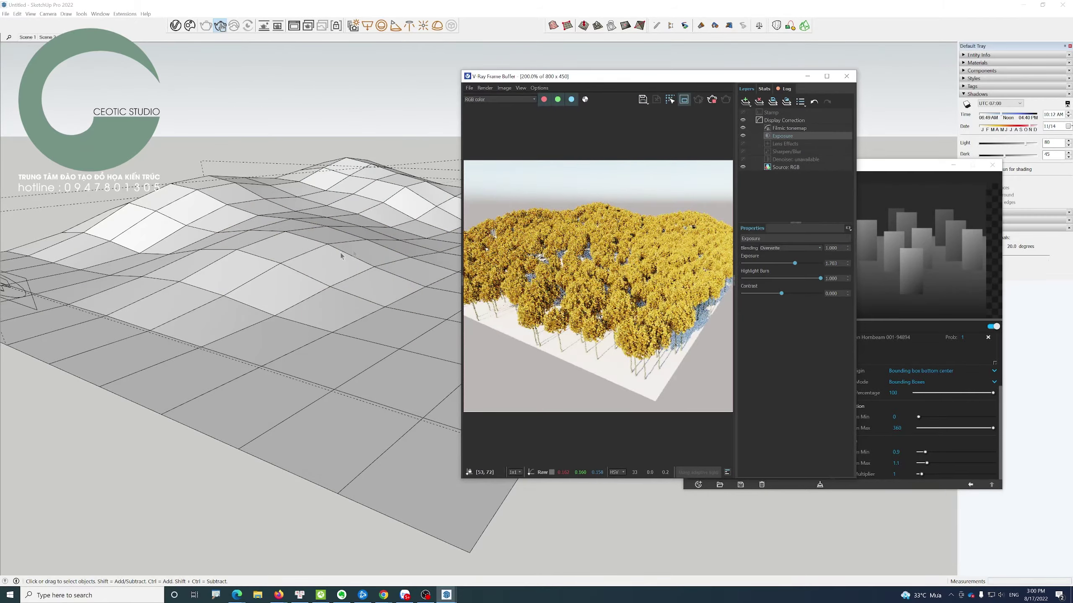
pyautogui.moveTo(341, 252)
pyautogui.mouseDown(button='middle')
pyautogui.moveTo(324, 224)
pyautogui.moveTo(268, 257)
pyautogui.moveTo(328, 337)
pyautogui.mouseUp(button='middle')
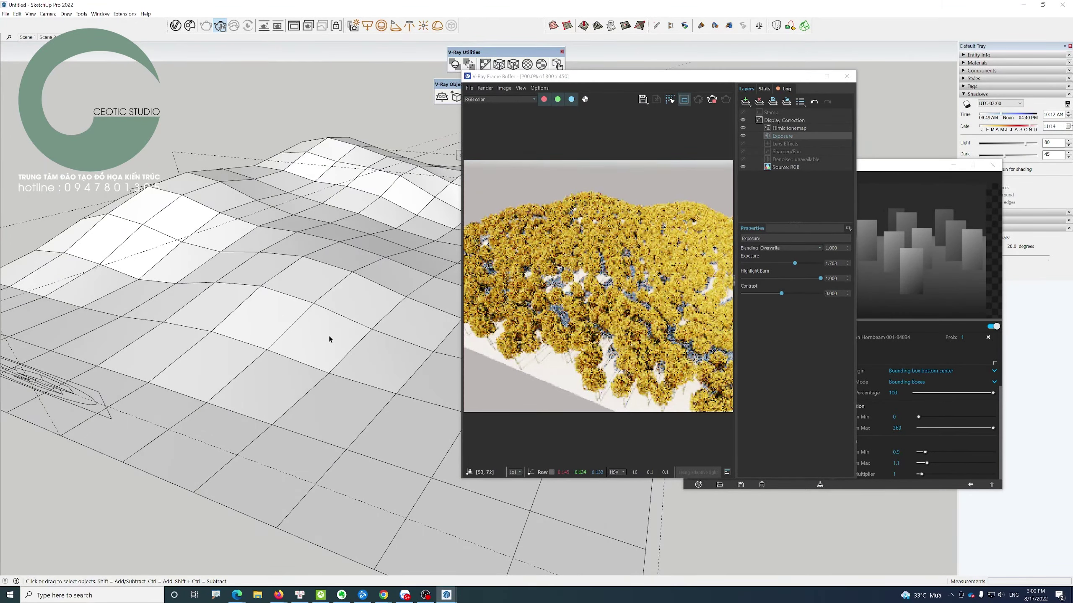
pyautogui.click(712, 104)
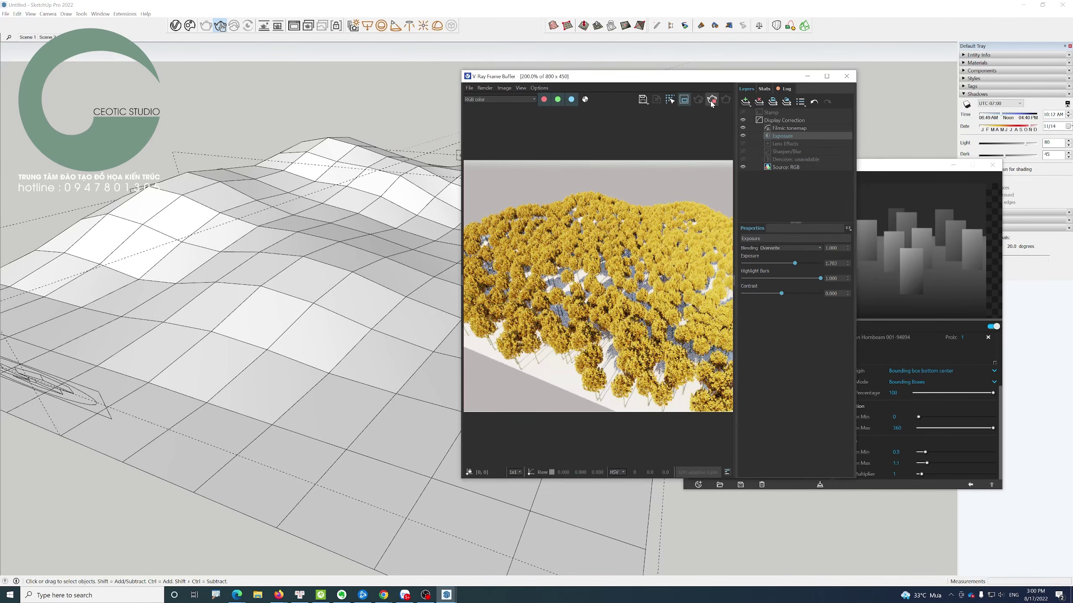
pyautogui.click(847, 76)
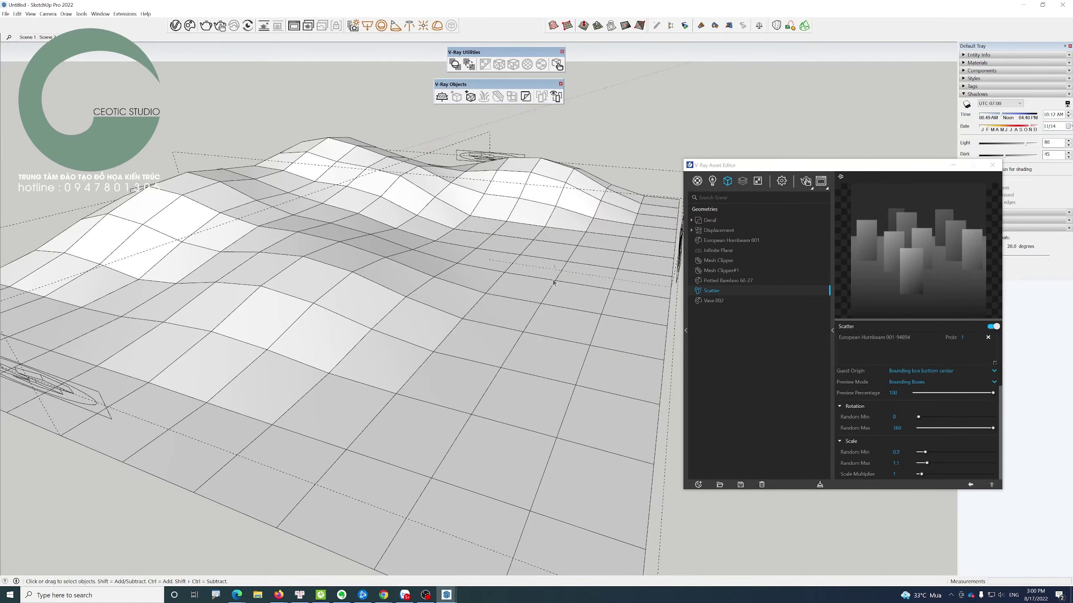
pyautogui.scroll(-3, 553, 284)
pyautogui.scroll(-3, 445, 325)
pyautogui.moveTo(467, 290); pyautogui.dragTo(443, 190, button='middle')
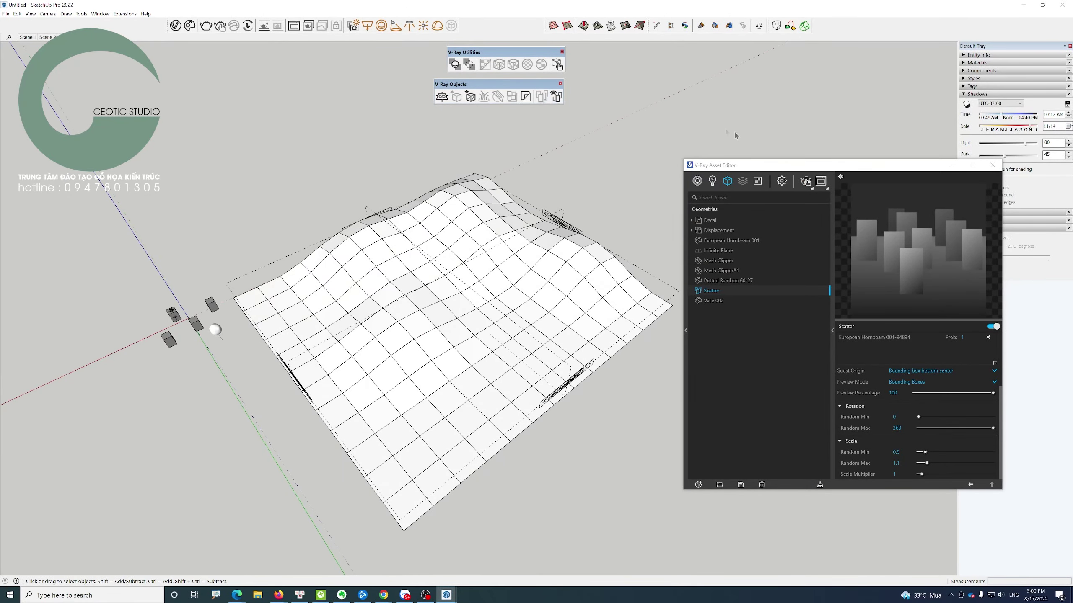
pyautogui.moveTo(762, 168)
pyautogui.mouseDown()
pyautogui.moveTo(631, 126)
pyautogui.moveTo(473, 124)
pyautogui.mouseUp()
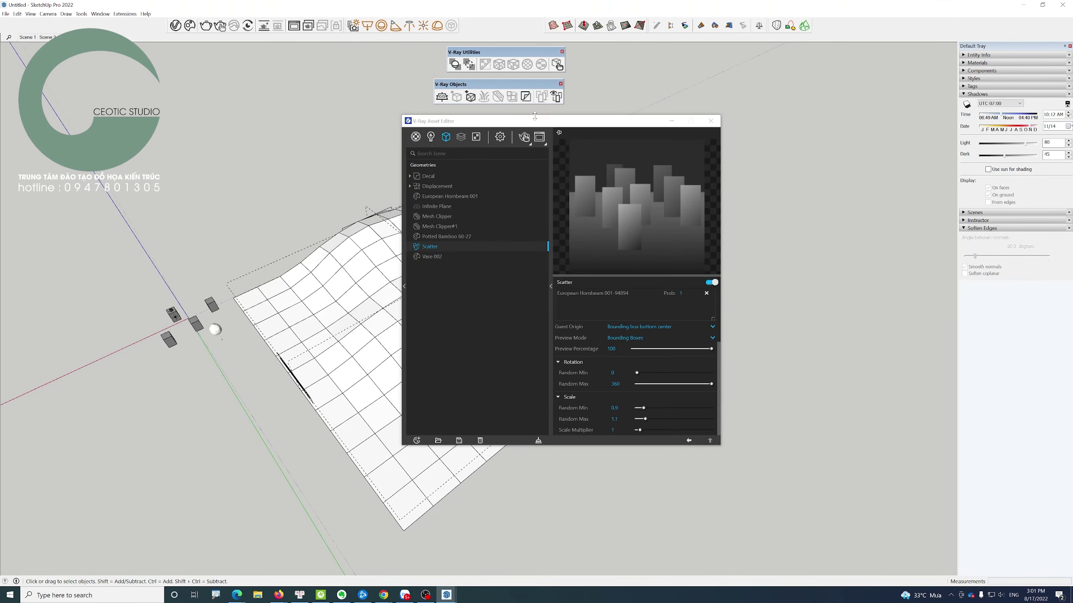
pyautogui.moveTo(535, 118); pyautogui.dragTo(654, 108)
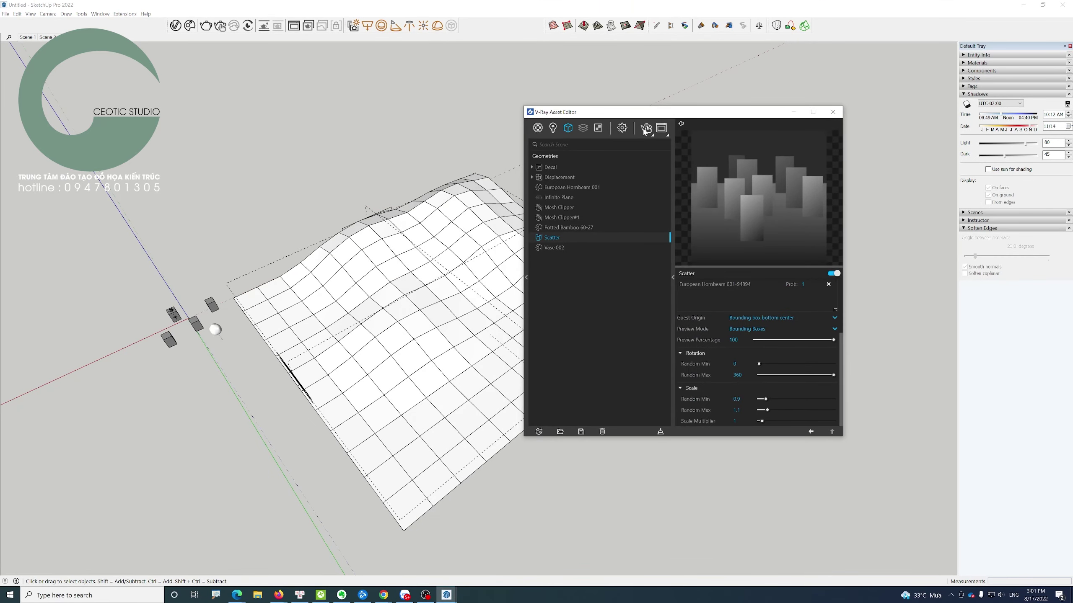
# - Render the scene with Scatter off, showing bare terrain and the single hornbeam tree
pyautogui.click(646, 130)
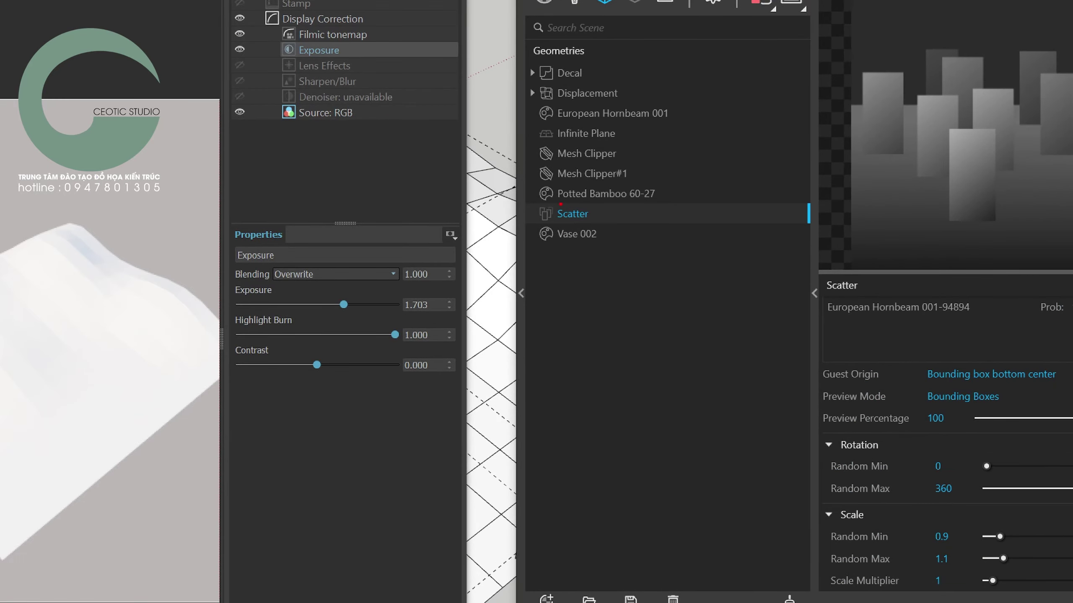
pyautogui.moveTo(560, 204)
pyautogui.mouseDown()
pyautogui.moveTo(596, 229)
pyautogui.moveTo(569, 202)
pyautogui.mouseUp()
pyautogui.moveTo(512, 228)
pyautogui.mouseDown()
pyautogui.moveTo(220, 317)
pyautogui.moveTo(131, 329)
pyautogui.moveTo(154, 348)
pyautogui.mouseUp()
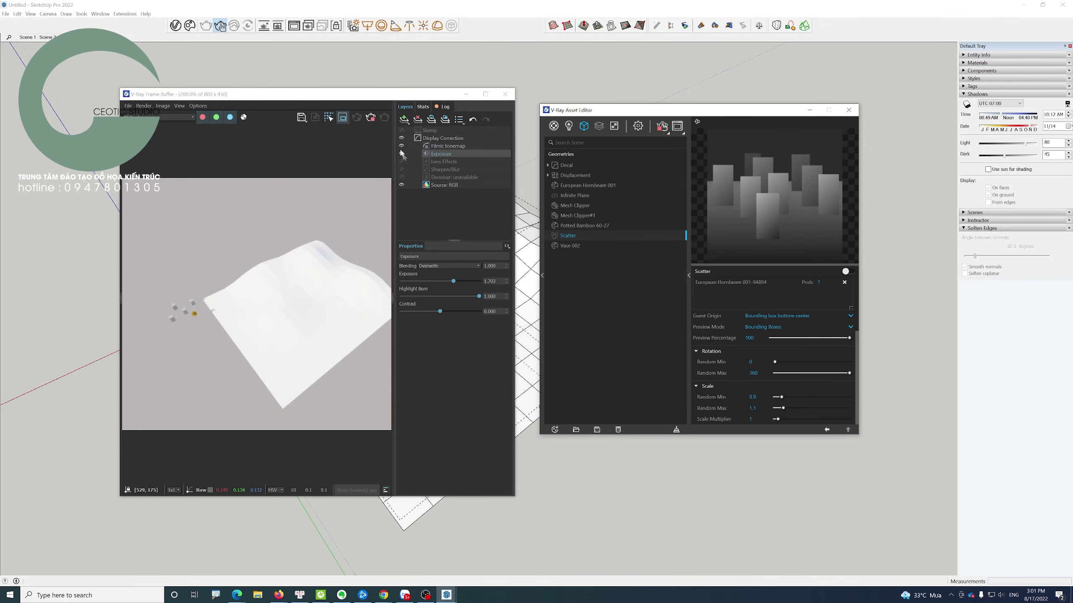
pyautogui.moveTo(380, 99); pyautogui.dragTo(625, 334)
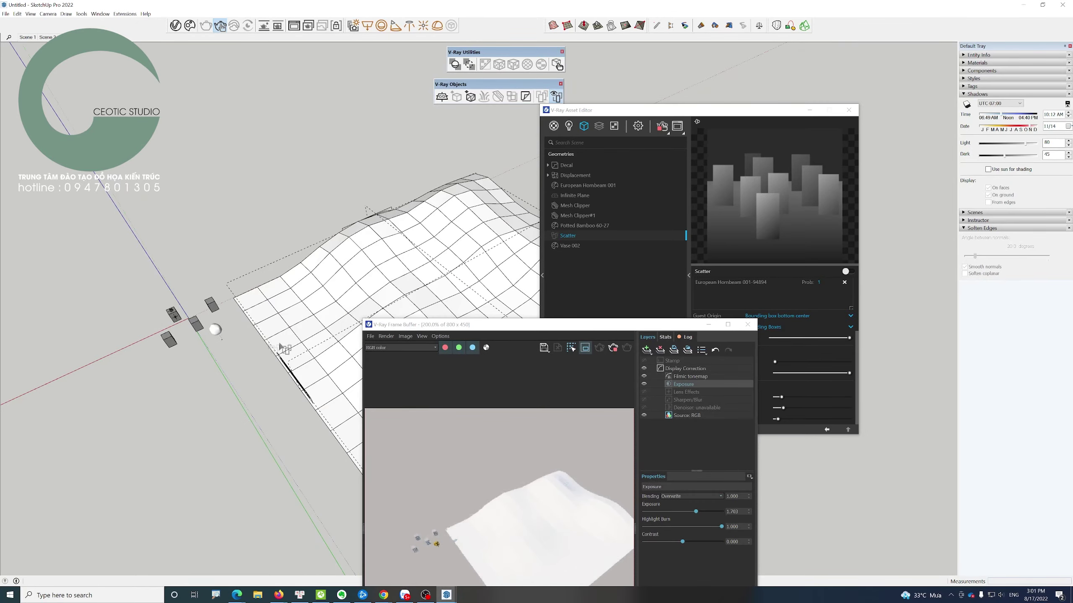
# - Zoom in close to the boxes and tree proxy, then return to the Select tool
pyautogui.scroll(1, 315, 351)
pyautogui.moveTo(315, 351); pyautogui.dragTo(364, 270, button='middle')
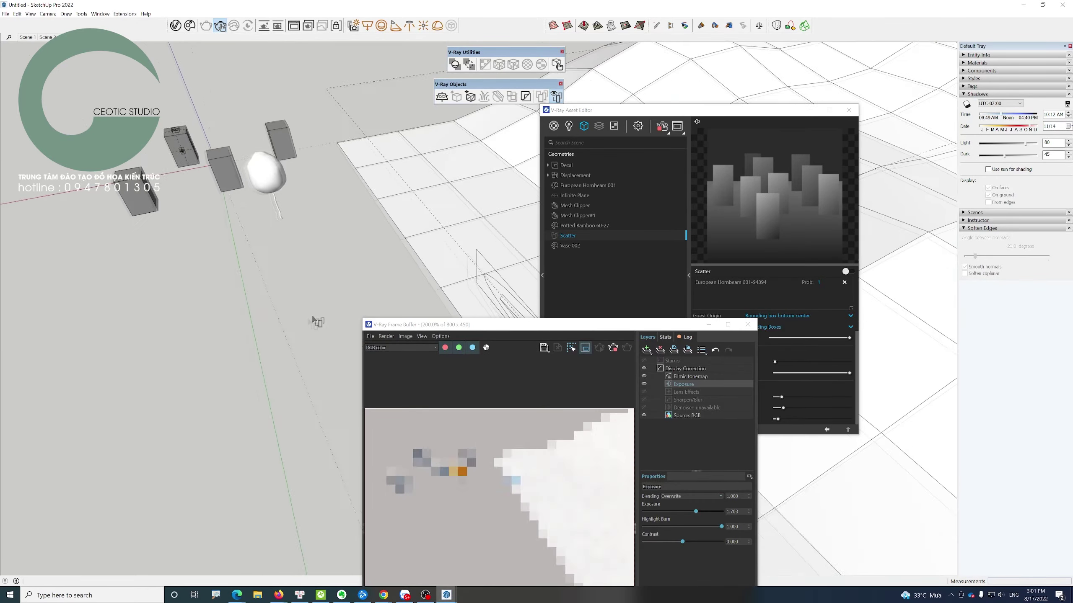
pyautogui.scroll(2, 363, 268)
pyautogui.scroll(2, 364, 268)
pyautogui.scroll(2, 330, 268)
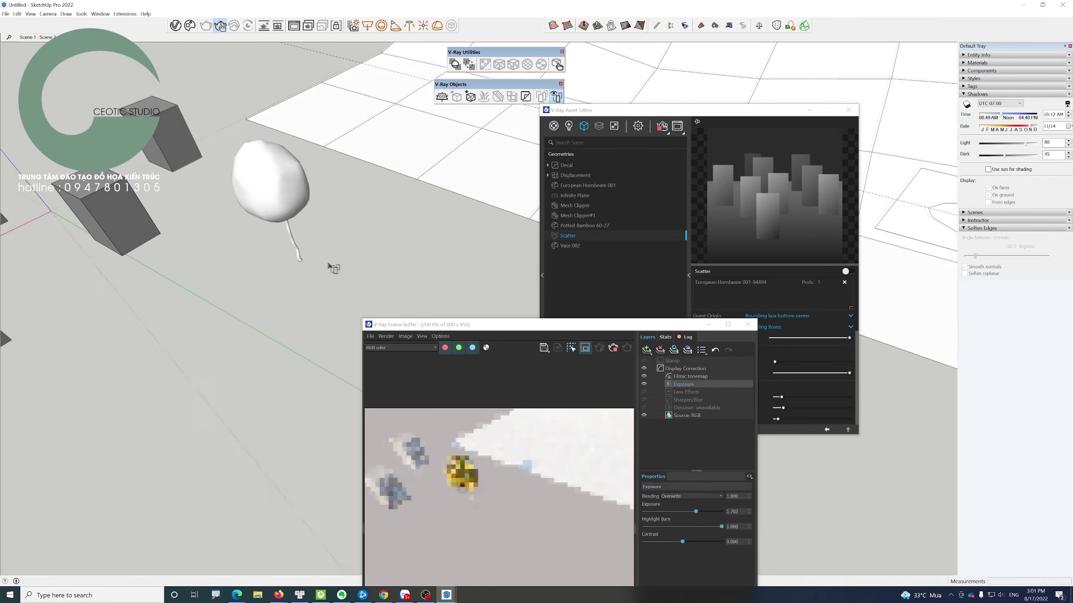
pyautogui.scroll(1, 330, 209)
pyautogui.press('space')
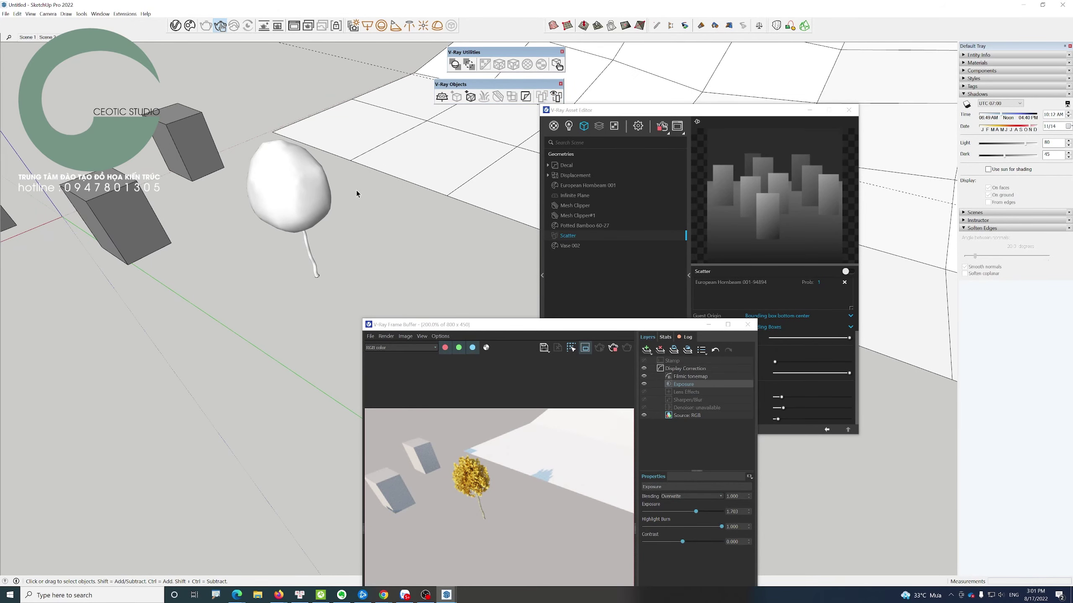
pyautogui.moveTo(612, 110); pyautogui.dragTo(452, 50)
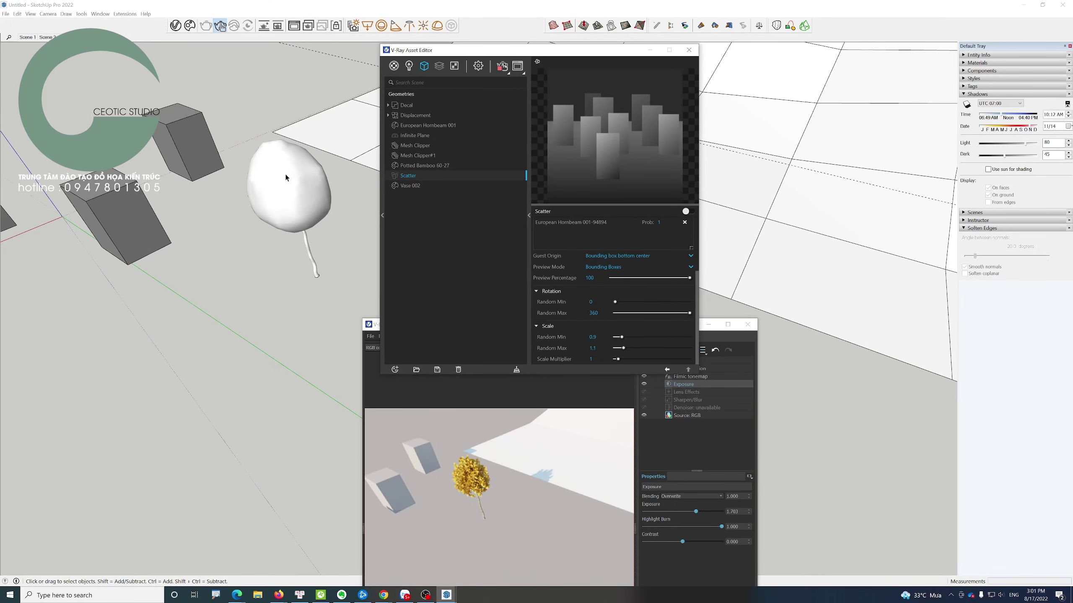
# - Select the tree proxy to show European Hornbeam 001's parameters (Mtl Override on, Representations Low)
pyautogui.click(285, 177)
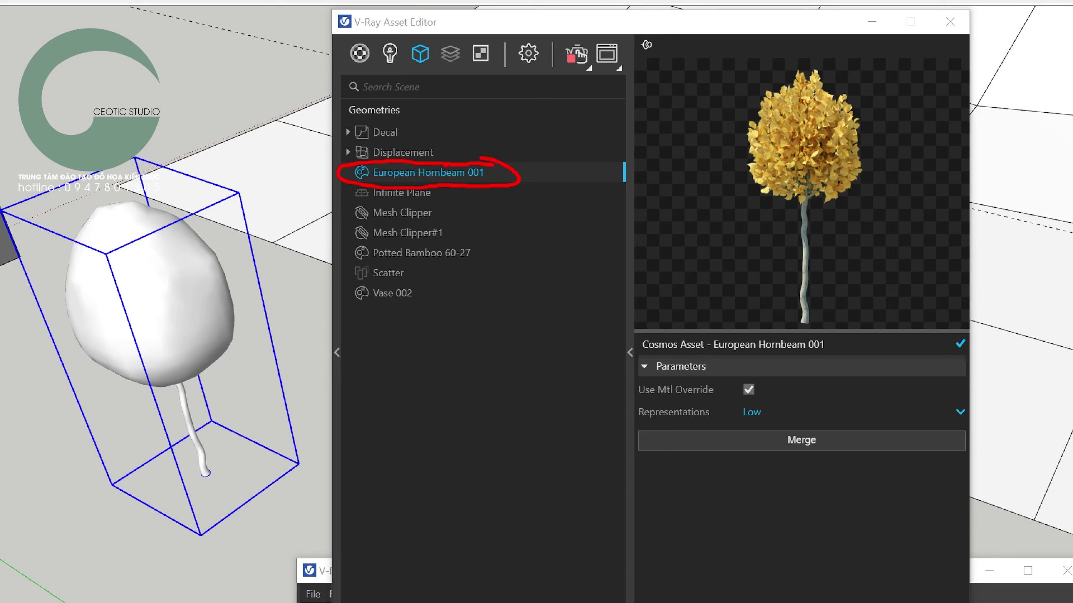
pyautogui.moveTo(559, 131)
pyautogui.mouseDown()
pyautogui.moveTo(515, 164)
pyautogui.moveTo(545, 162)
pyautogui.mouseUp()
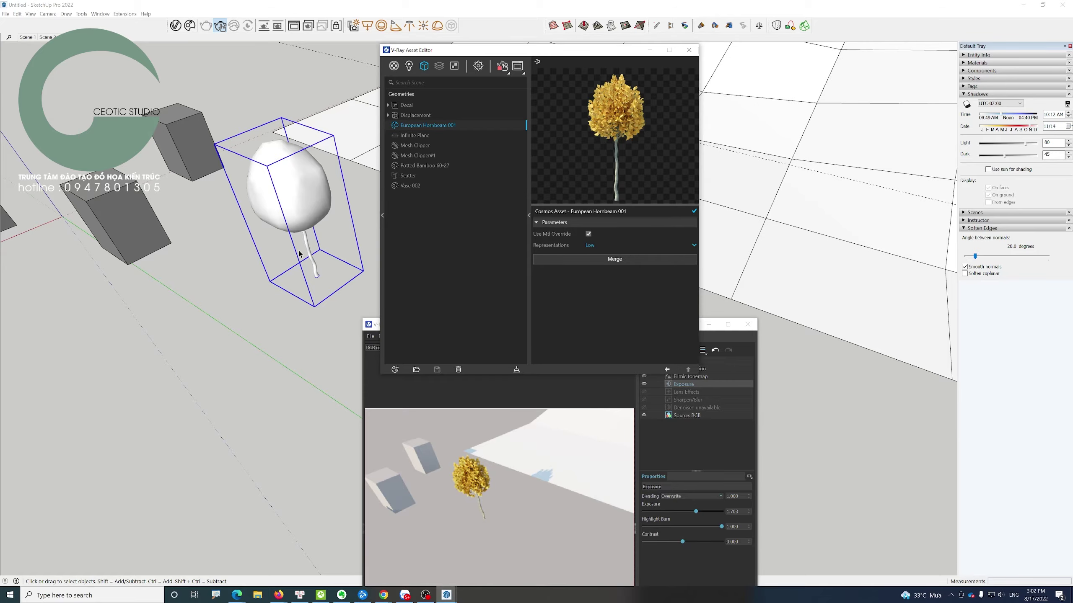
pyautogui.scroll(-2, 291, 239)
pyautogui.scroll(-2, 285, 225)
pyautogui.scroll(-2, 285, 225)
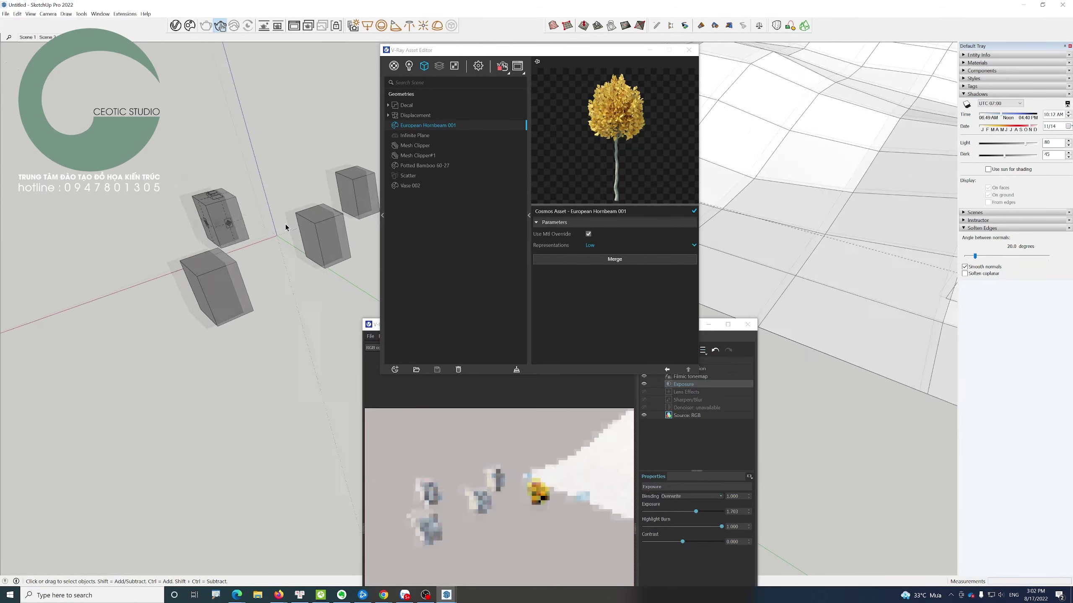
pyautogui.scroll(-2, 285, 223)
pyautogui.scroll(3, 286, 221)
pyautogui.scroll(2, 290, 218)
pyautogui.scroll(1, 283, 221)
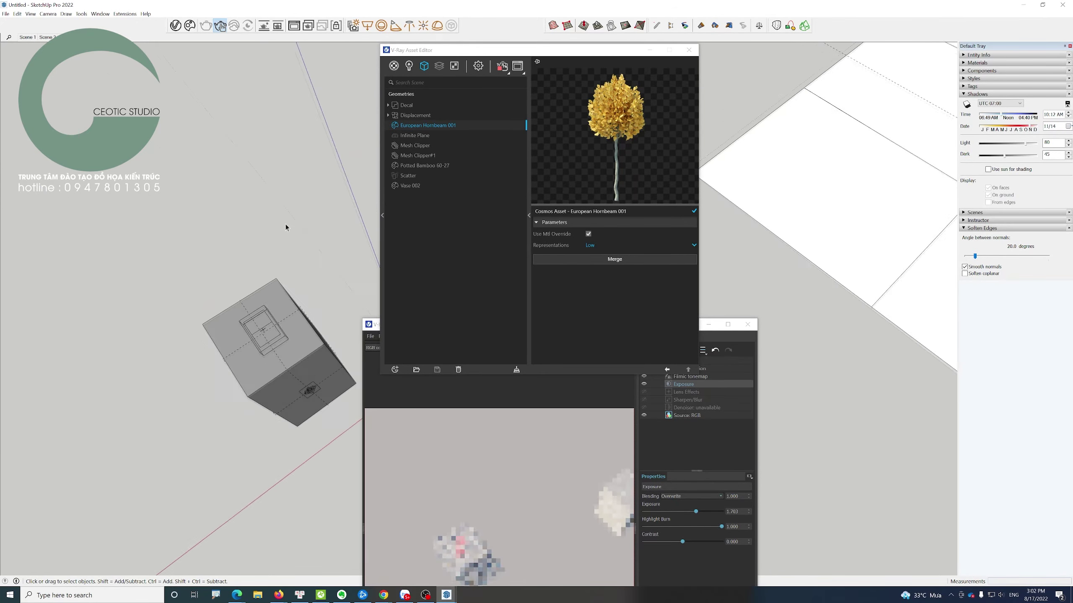
pyautogui.scroll(1, 285, 225)
pyautogui.scroll(-2, 287, 237)
pyautogui.scroll(-2, 286, 245)
pyautogui.scroll(3, 287, 247)
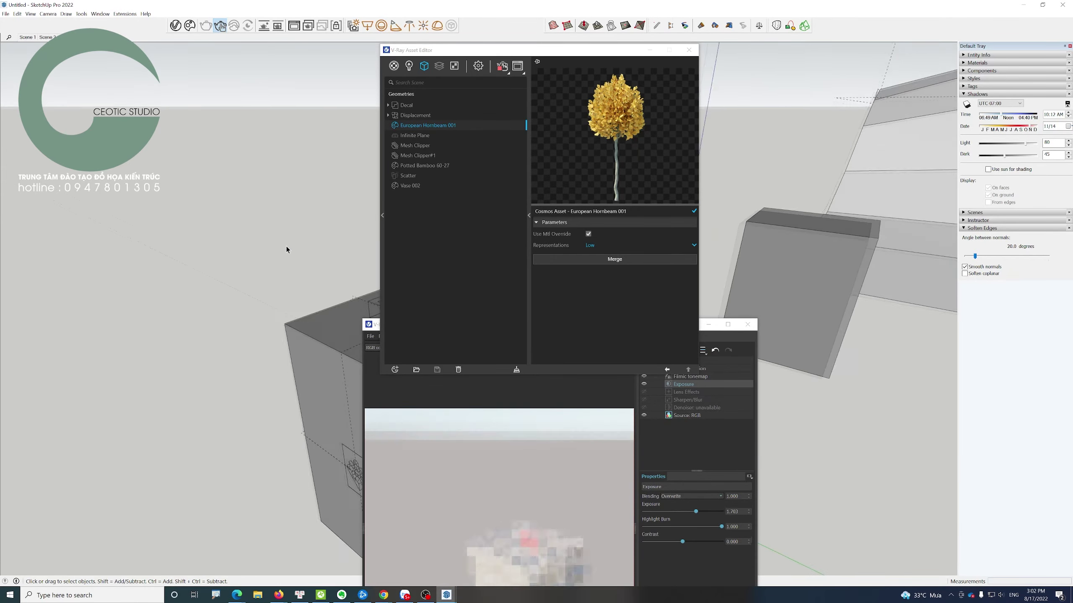
pyautogui.scroll(3, 287, 249)
pyautogui.scroll(-3, 288, 251)
pyautogui.scroll(1, 291, 257)
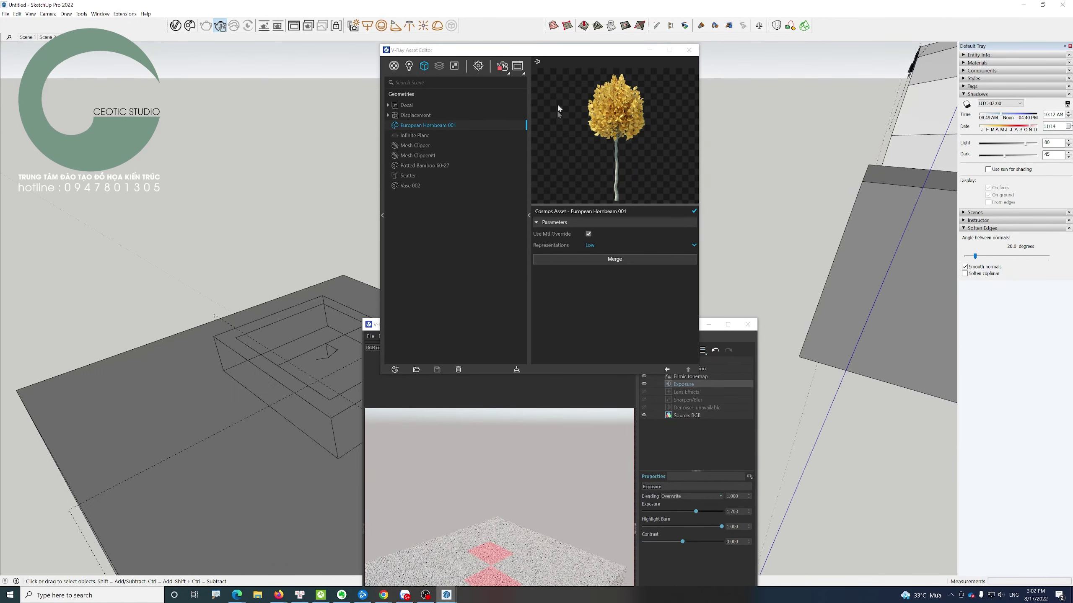
pyautogui.moveTo(572, 53); pyautogui.dragTo(735, 64)
pyautogui.moveTo(491, 324)
pyautogui.mouseDown()
pyautogui.moveTo(679, 247)
pyautogui.moveTo(776, 241)
pyautogui.mouseUp()
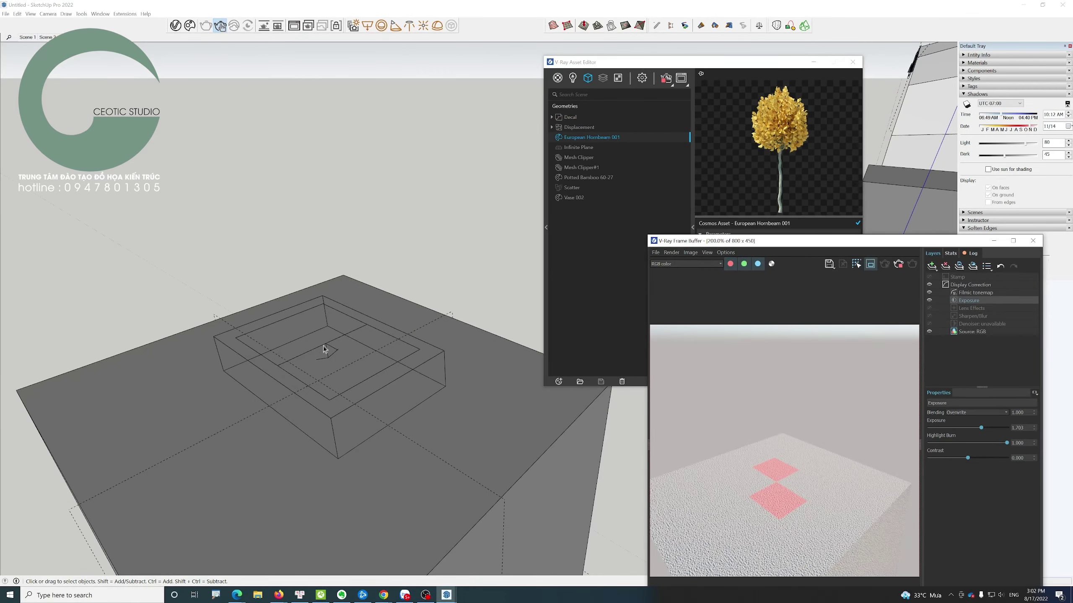
# - Select the decal box and switch its Decal toggle off to remove the pink squares
pyautogui.click(326, 350)
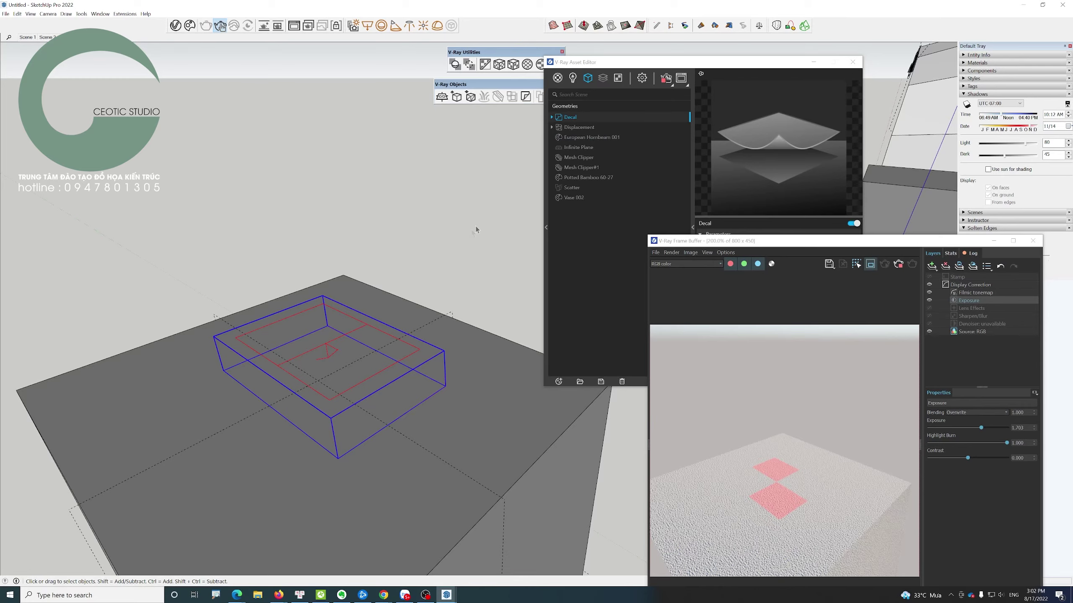
pyautogui.click(570, 117)
pyautogui.click(852, 223)
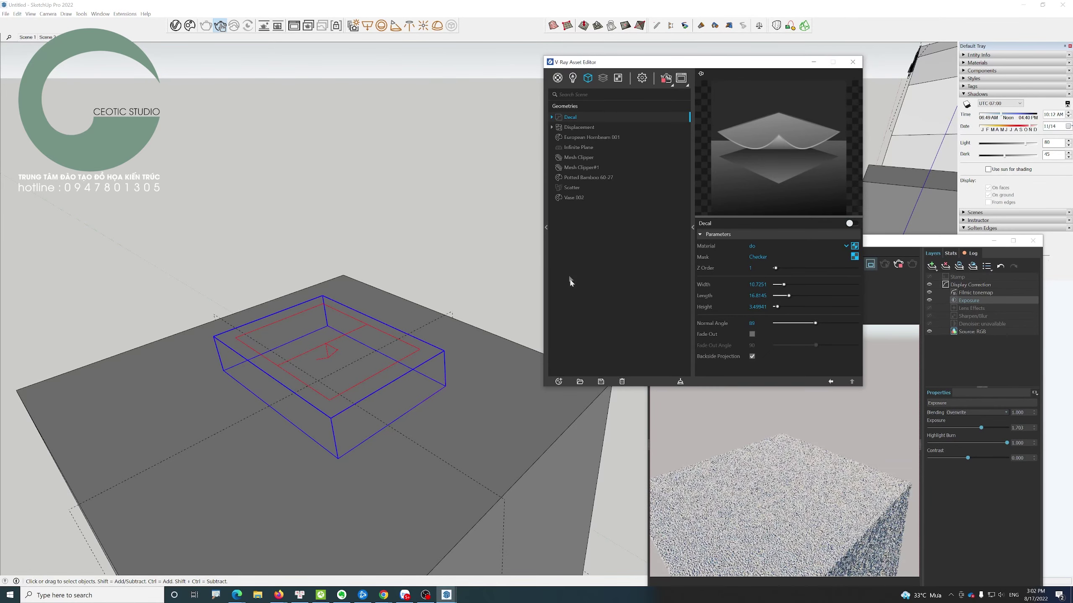
# - Move the Frame Buffer aside and show the Displacement geometry settings
pyautogui.moveTo(894, 248); pyautogui.dragTo(748, 184)
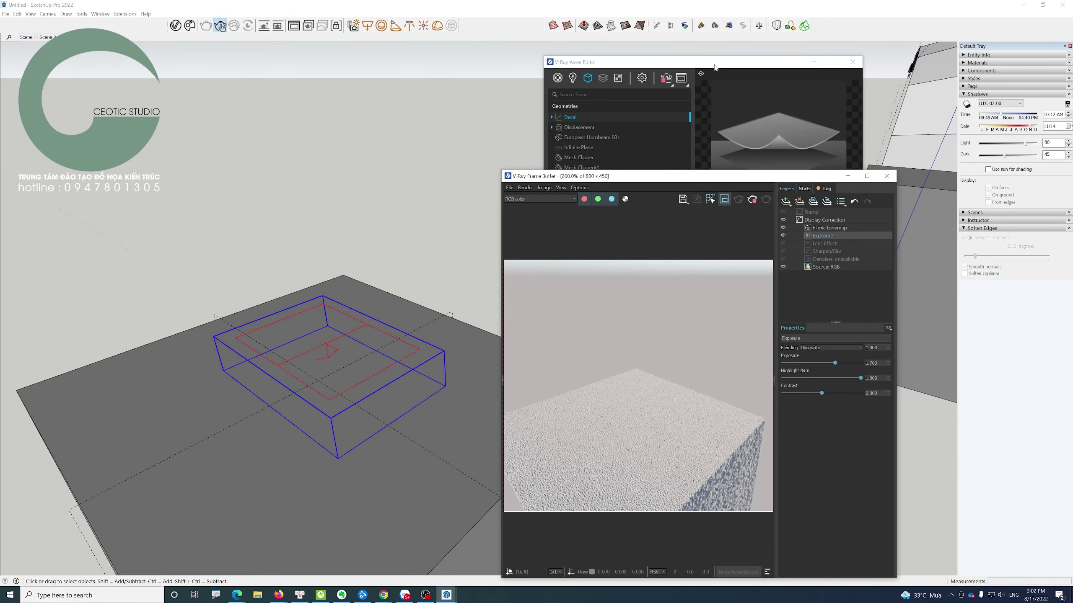
pyautogui.click(714, 67)
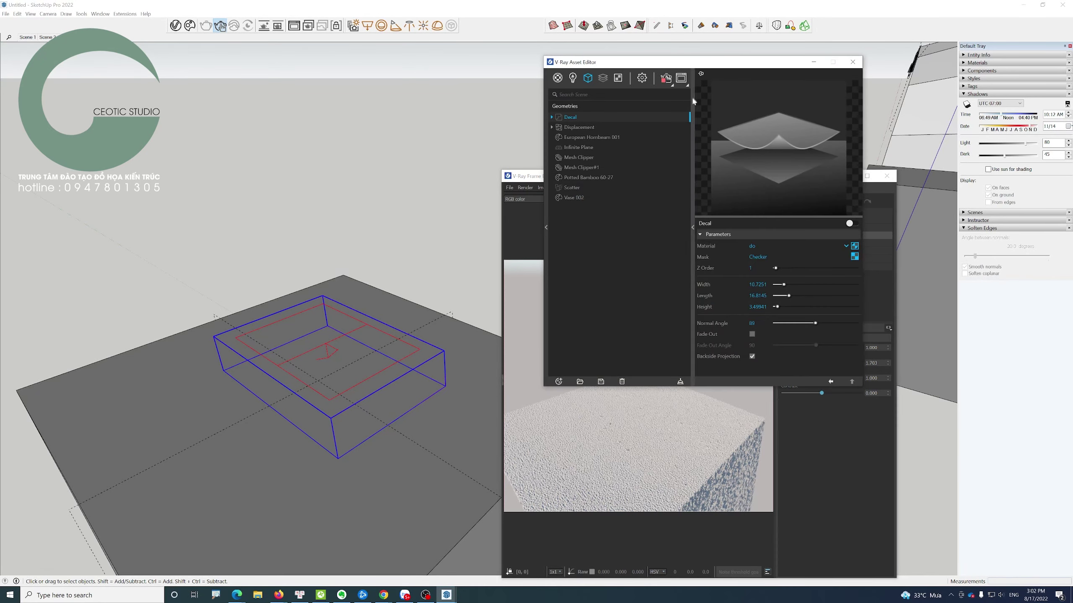
pyautogui.click(573, 129)
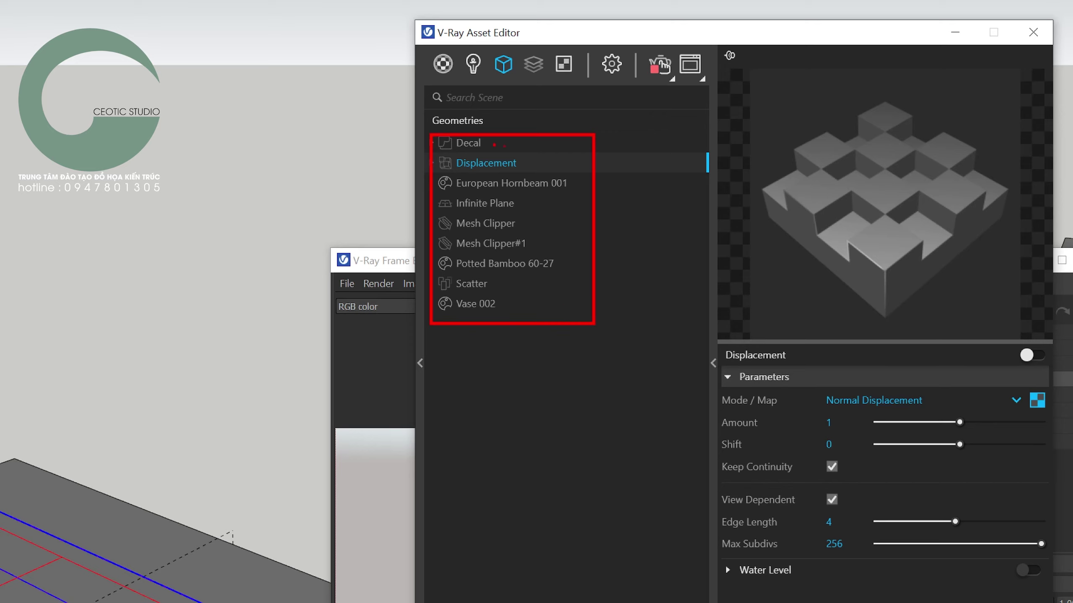
# - Point out the geometry types, then view the scene's Lights list and return to Geometries
pyautogui.moveTo(188, 220)
pyautogui.mouseDown()
pyautogui.moveTo(422, 217)
pyautogui.moveTo(409, 237)
pyautogui.mouseUp()
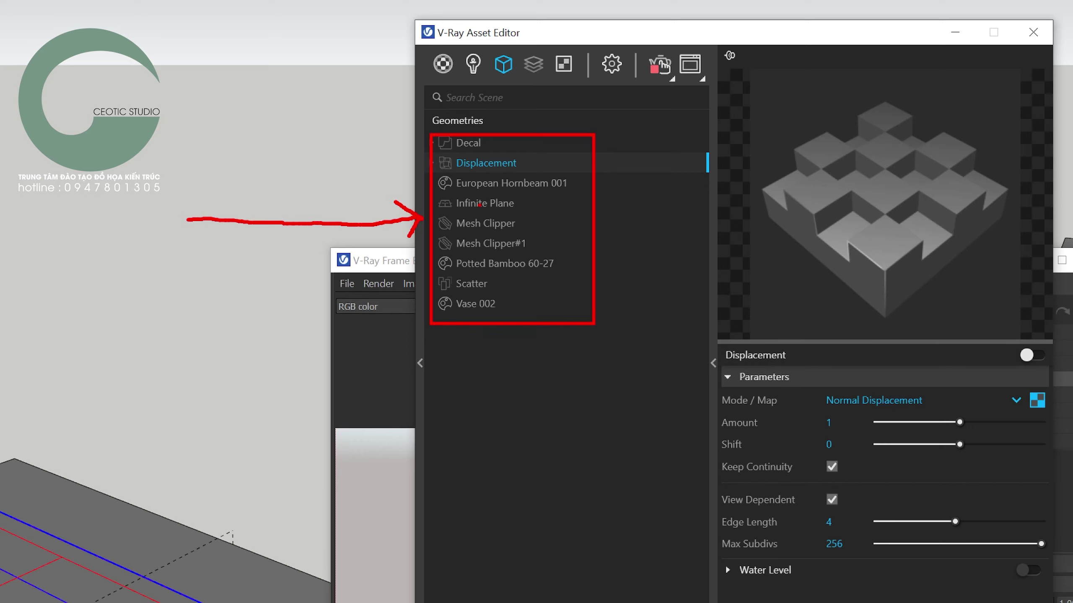
pyautogui.hotkey('ctrl', 'z')
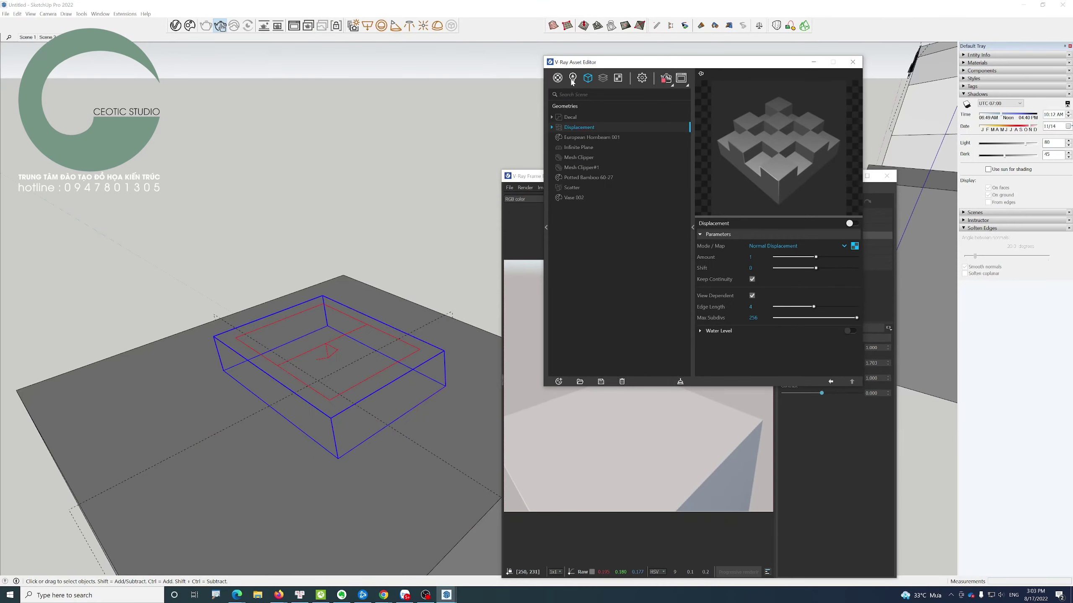
pyautogui.click(573, 81)
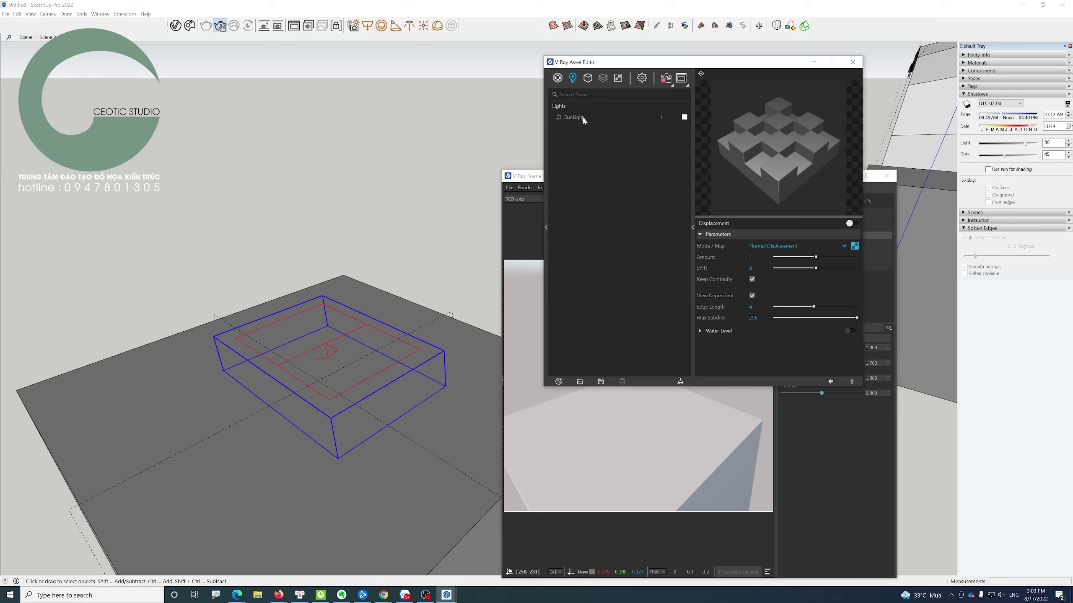
pyautogui.click(588, 80)
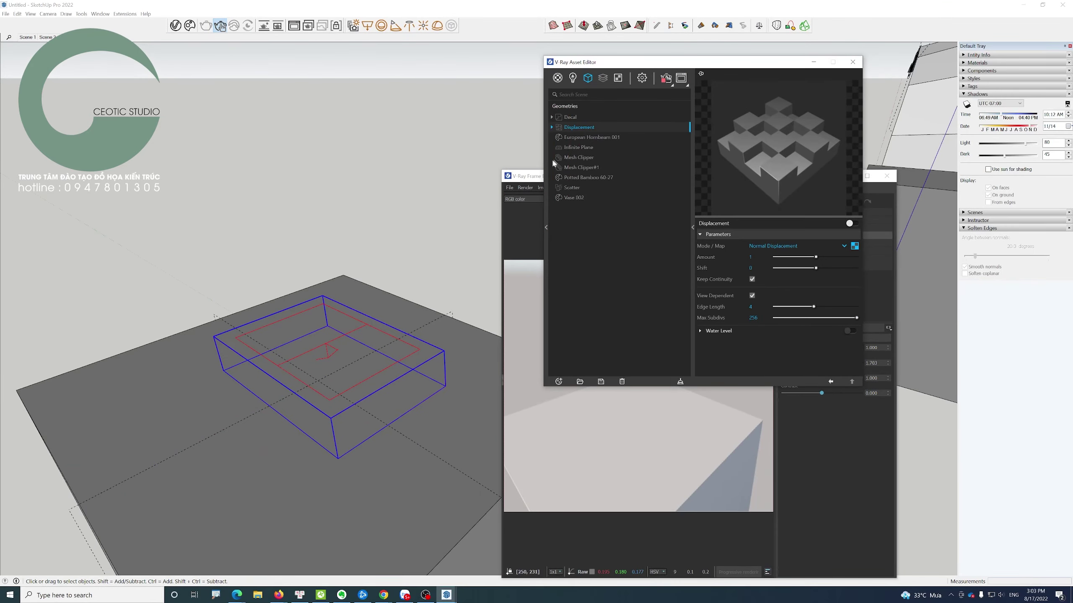
# - Move the Asset Editor lower, dock the V-Ray Objects toolbar in the top row, and enable Solid Widgets
pyautogui.moveTo(692, 62); pyautogui.dragTo(700, 149)
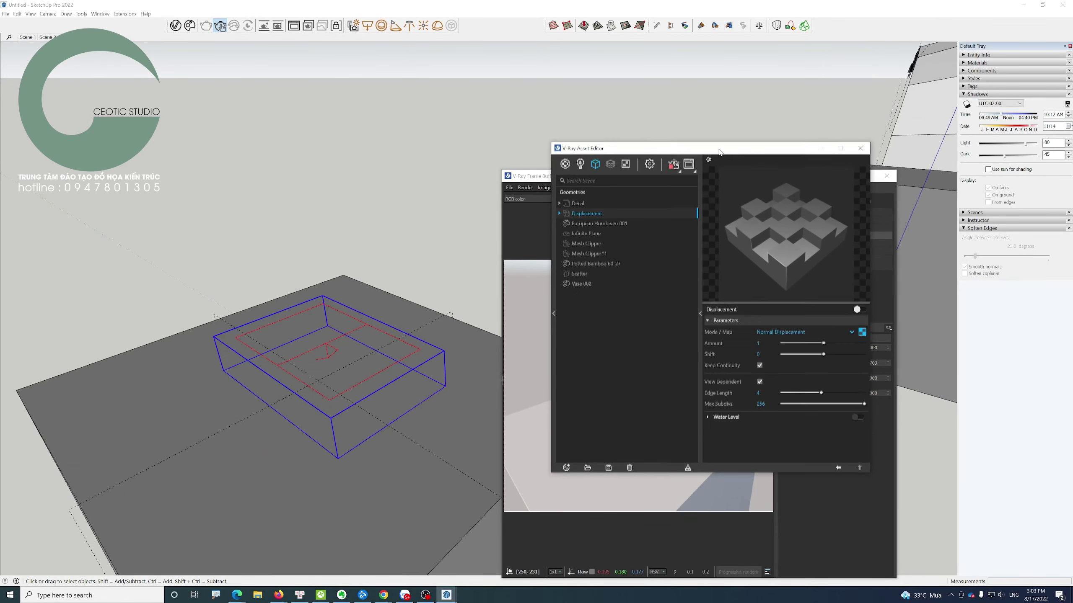
pyautogui.click(478, 157)
pyautogui.moveTo(488, 84); pyautogui.dragTo(359, 49)
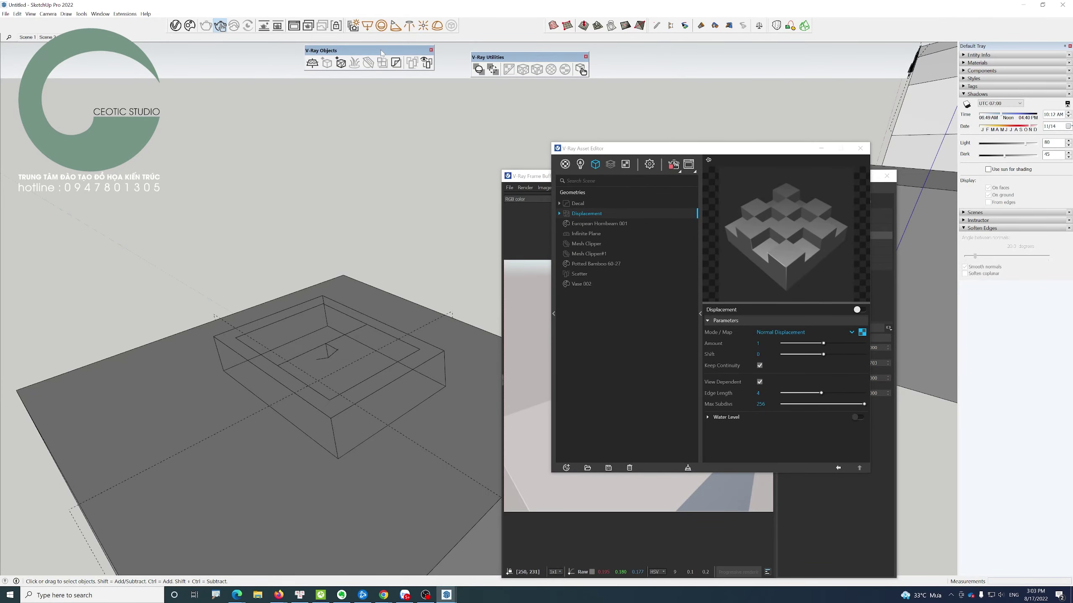
pyautogui.moveTo(359, 51); pyautogui.dragTo(517, 29)
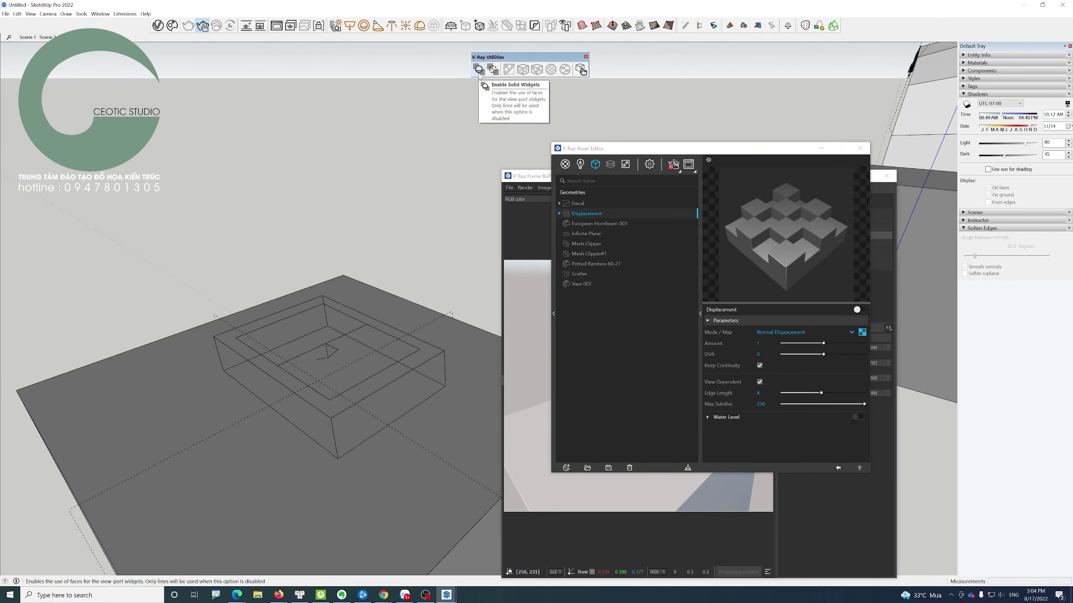
pyautogui.click(479, 74)
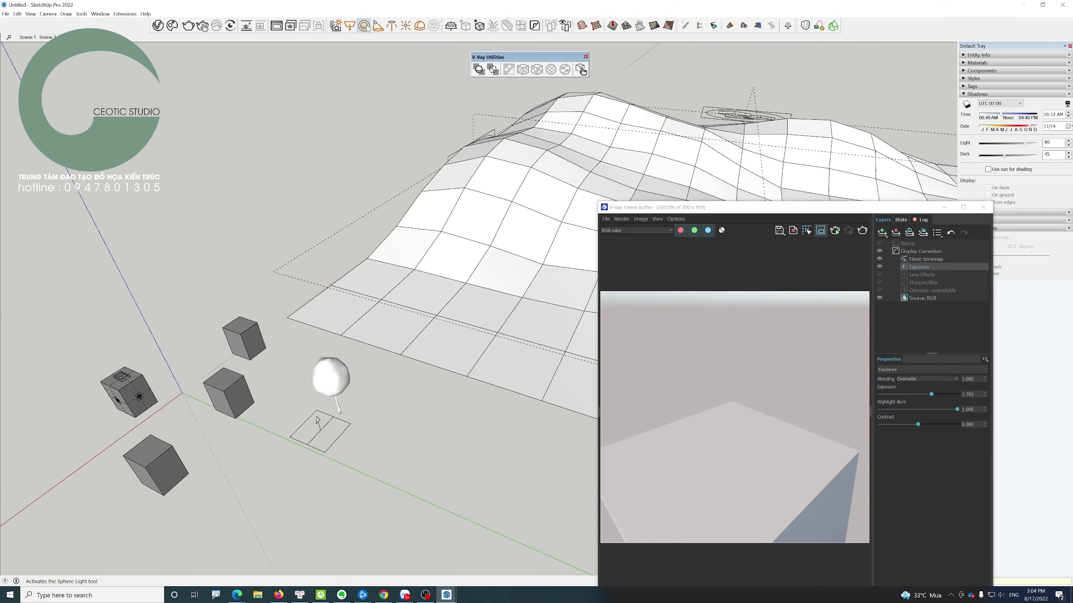
# - Place a sphere light on the ground beside the rectangle light
pyautogui.click(365, 27)
pyautogui.click(380, 437)
pyautogui.moveTo(417, 442)
pyautogui.mouseDown(button='middle')
pyautogui.moveTo(374, 355)
pyautogui.moveTo(367, 365)
pyautogui.mouseUp(button='middle')
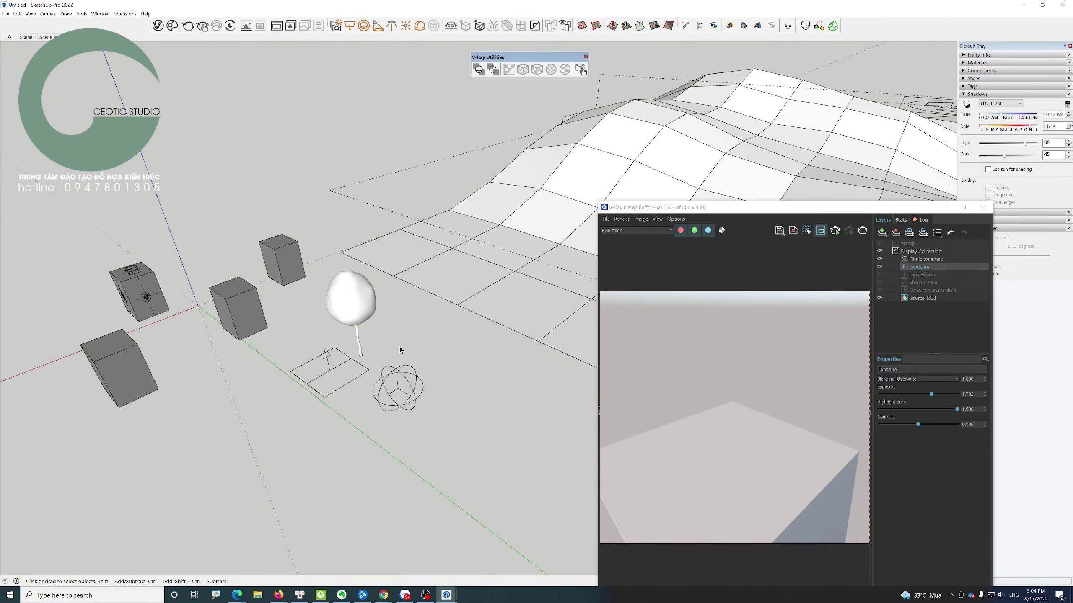
# - Orbit around both lights, selecting the sphere and rectangle lights to inspect their solid widgets
pyautogui.click(410, 371)
pyautogui.click(328, 370)
pyautogui.moveTo(301, 424)
pyautogui.mouseDown(button='middle')
pyautogui.moveTo(366, 412)
pyautogui.moveTo(393, 382)
pyautogui.moveTo(514, 399)
pyautogui.mouseUp(button='middle')
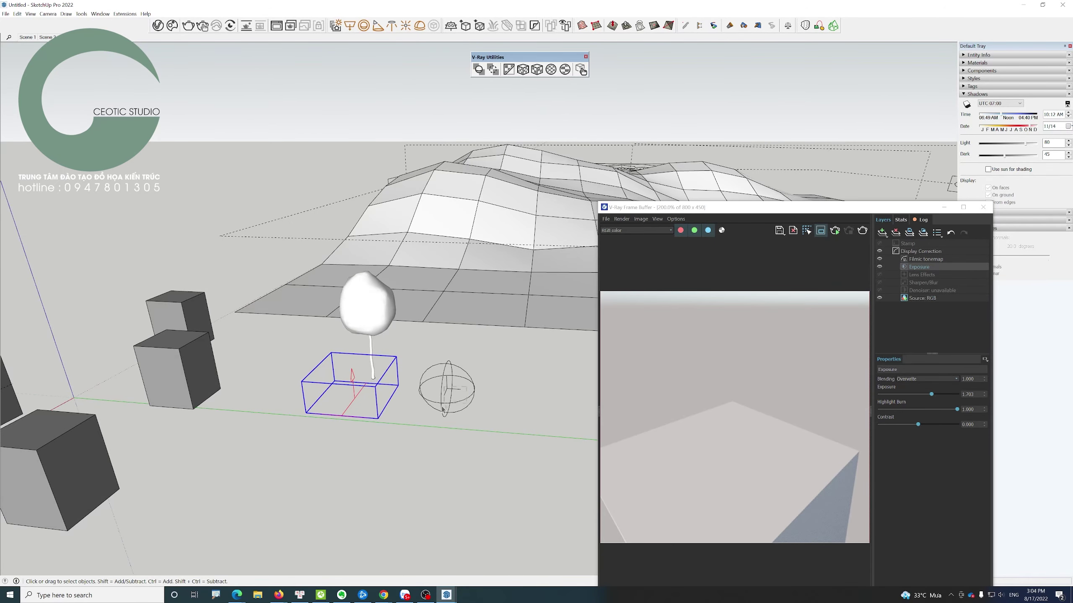
pyautogui.click(448, 391)
pyautogui.click(357, 402)
pyautogui.moveTo(357, 402)
pyautogui.mouseDown(button='middle')
pyautogui.moveTo(234, 367)
pyautogui.moveTo(549, 375)
pyautogui.moveTo(395, 379)
pyautogui.moveTo(433, 325)
pyautogui.moveTo(444, 350)
pyautogui.moveTo(371, 358)
pyautogui.moveTo(375, 329)
pyautogui.moveTo(364, 328)
pyautogui.mouseUp(button='middle')
pyautogui.click(370, 358)
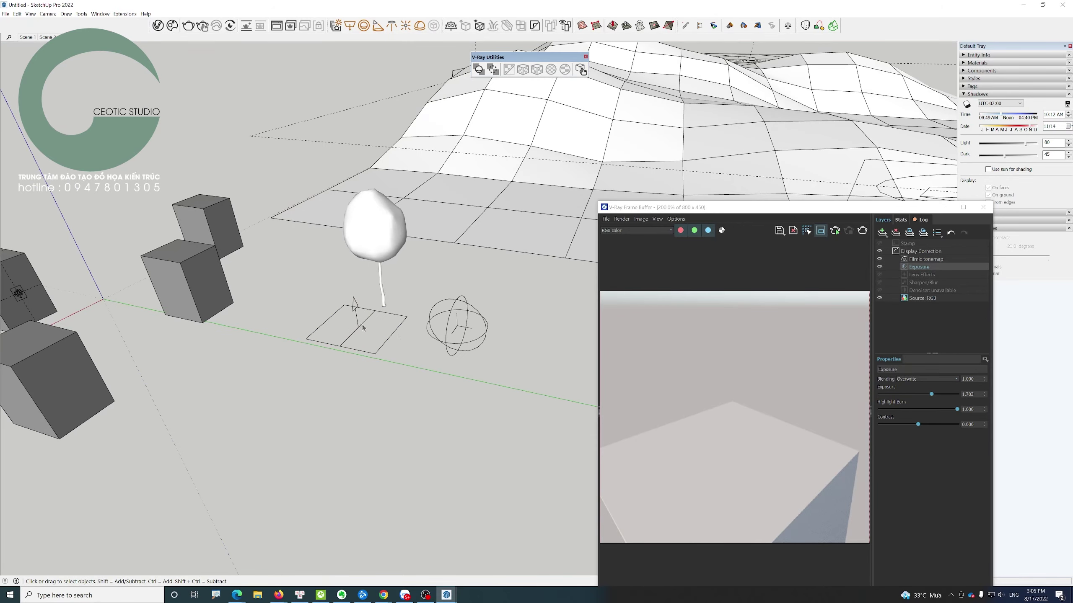
pyautogui.moveTo(490, 354); pyautogui.dragTo(434, 385, button='middle')
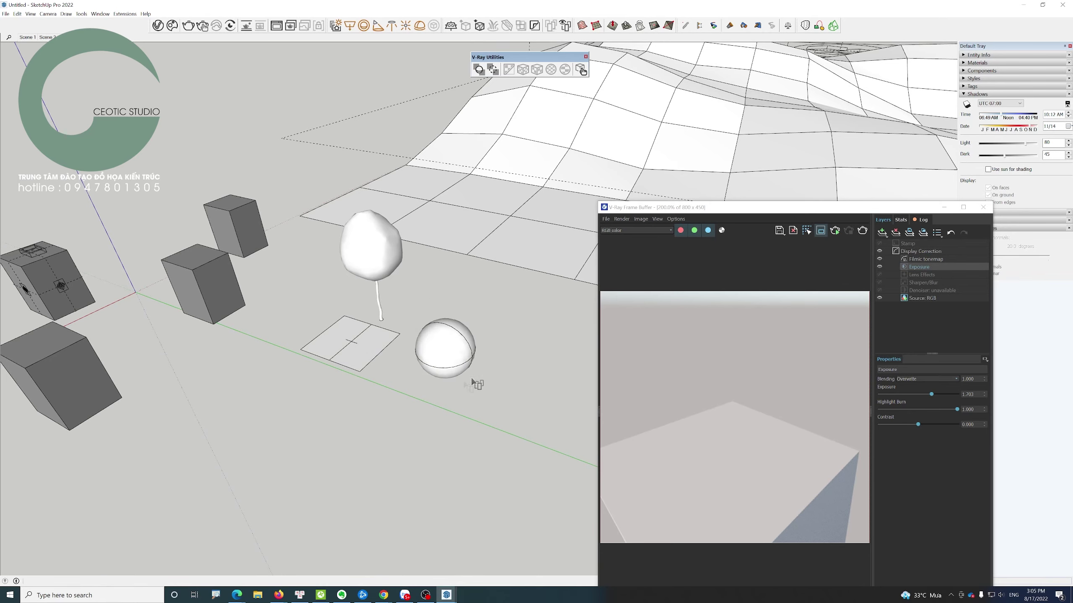
# - Zoom in and orbit around the selected rectangle light to inspect its solid widget
pyautogui.moveTo(471, 377); pyautogui.dragTo(440, 343, button='middle')
pyautogui.scroll(3, 424, 349)
pyautogui.scroll(3, 372, 351)
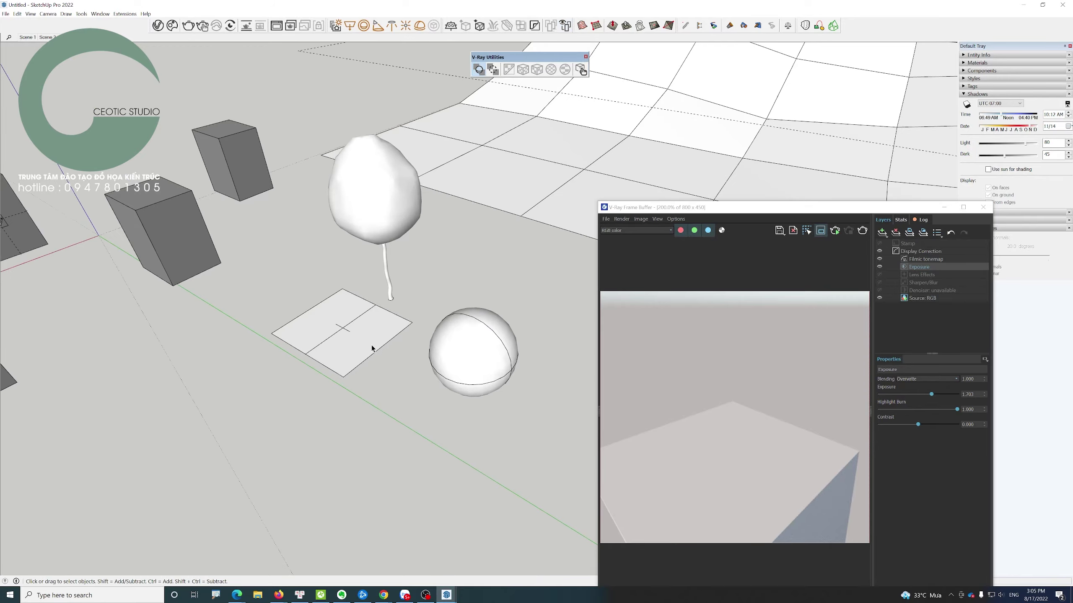
pyautogui.scroll(2, 365, 347)
pyautogui.click(364, 344)
pyautogui.moveTo(334, 348); pyautogui.dragTo(327, 329, button='middle')
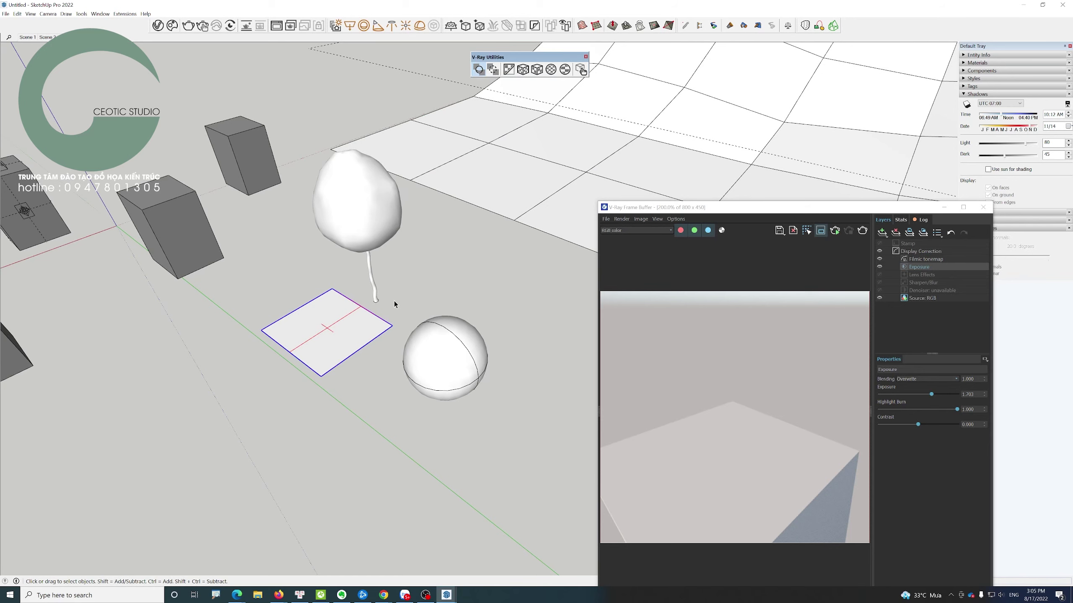
pyautogui.scroll(-3, 394, 301)
pyautogui.scroll(3, 362, 315)
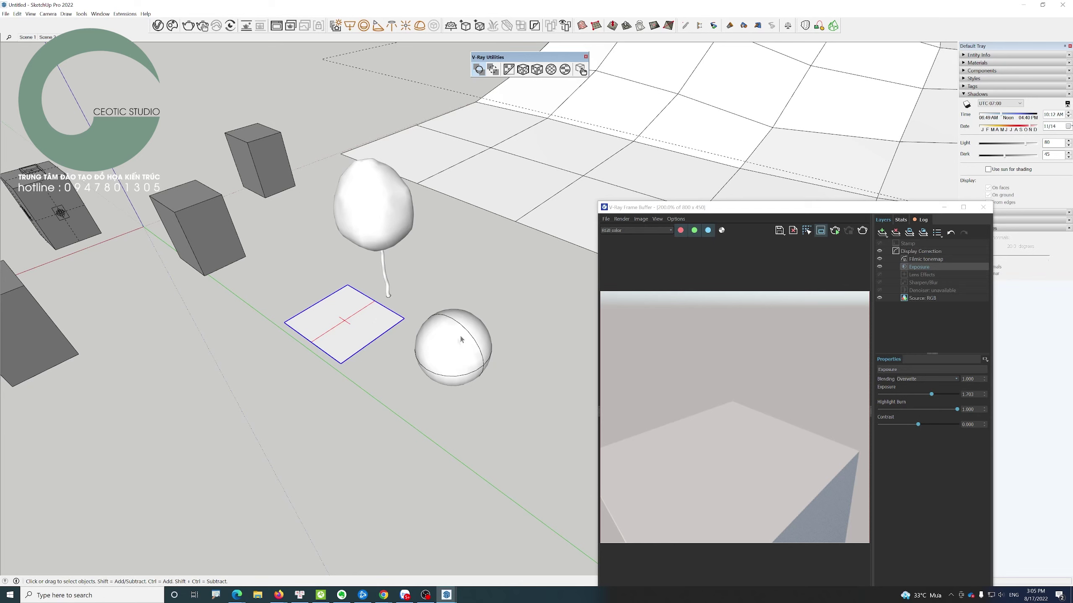
pyautogui.moveTo(459, 338); pyautogui.dragTo(500, 232, button='middle')
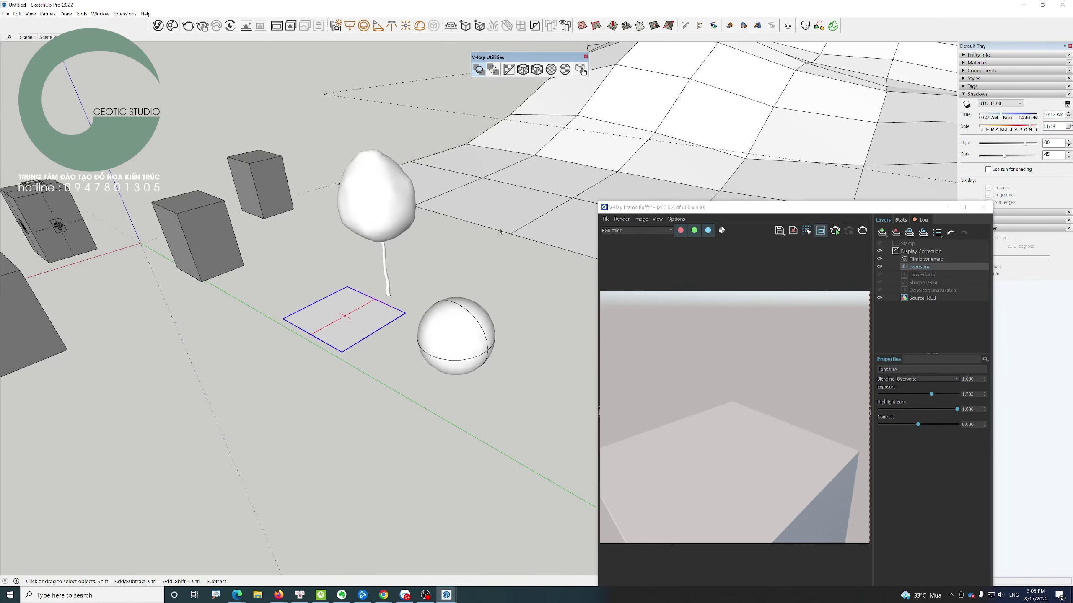
# - Turn Solid Widgets off so the lights show as wireframes, then check both lights
pyautogui.click(480, 71)
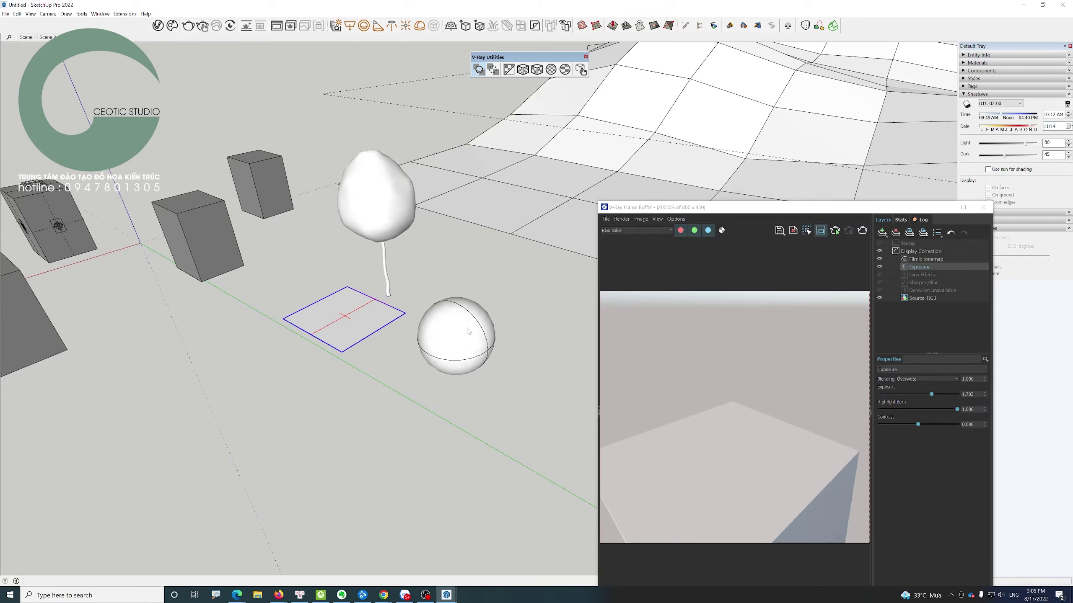
pyautogui.moveTo(468, 331)
pyautogui.mouseDown(button='middle')
pyautogui.moveTo(321, 211)
pyautogui.moveTo(465, 327)
pyautogui.mouseUp(button='middle')
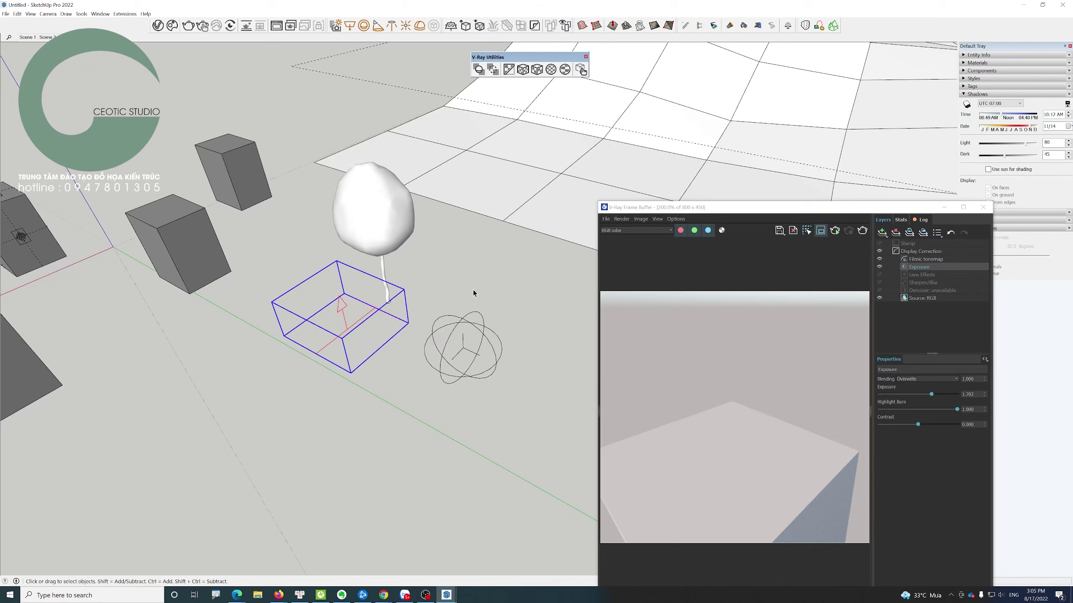
pyautogui.click(490, 299)
pyautogui.click(483, 339)
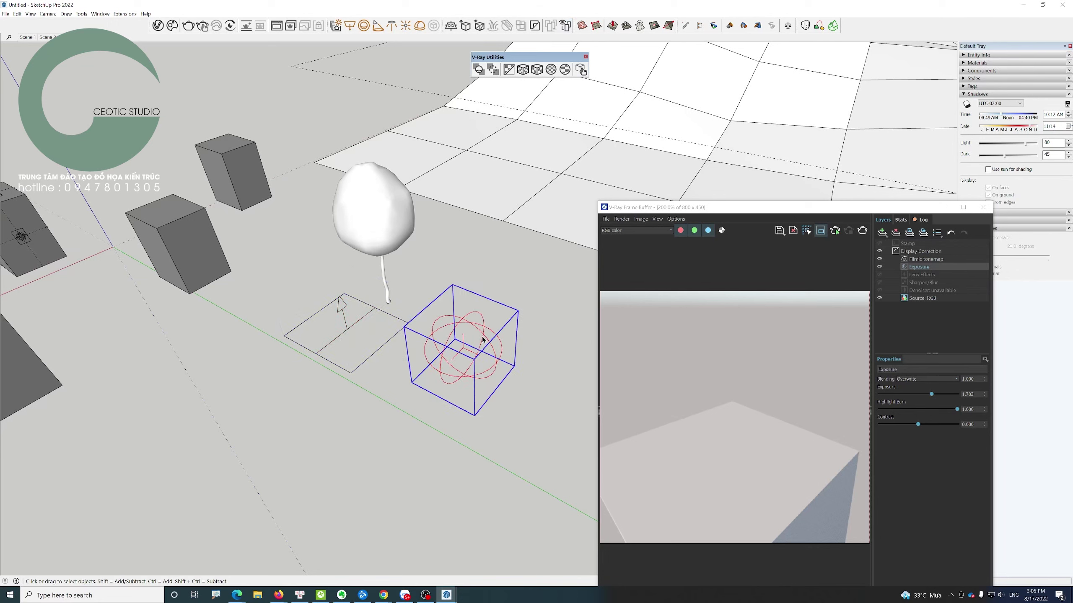
pyautogui.click(313, 368)
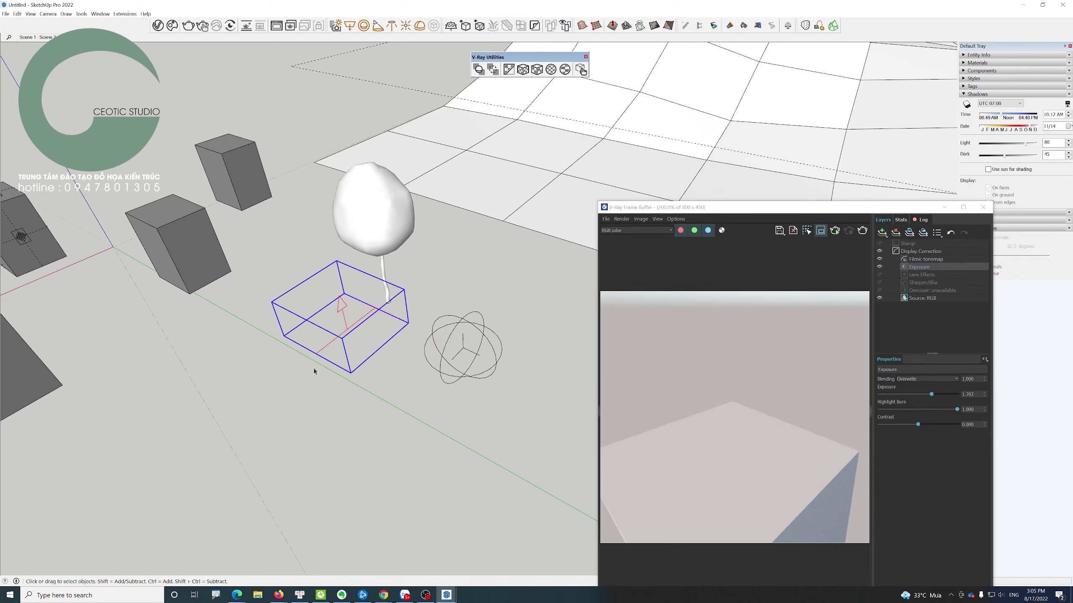
pyautogui.click(440, 286)
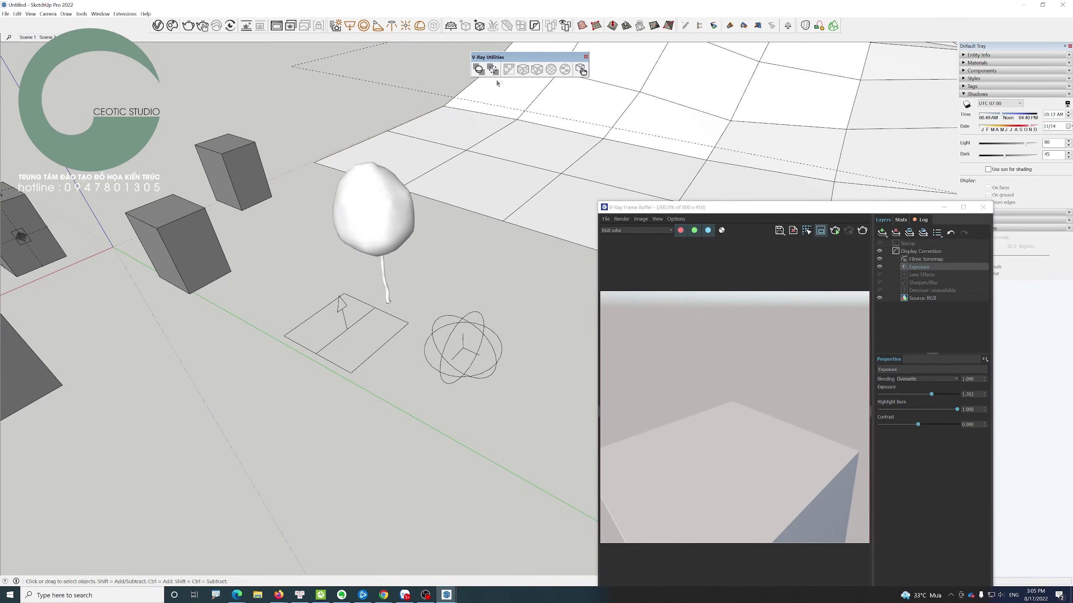
pyautogui.scroll(-3, 420, 131)
pyautogui.scroll(-2, 419, 131)
# - Hide all V-Ray widgets in the viewport and zoom to check the result
pyautogui.click(491, 70)
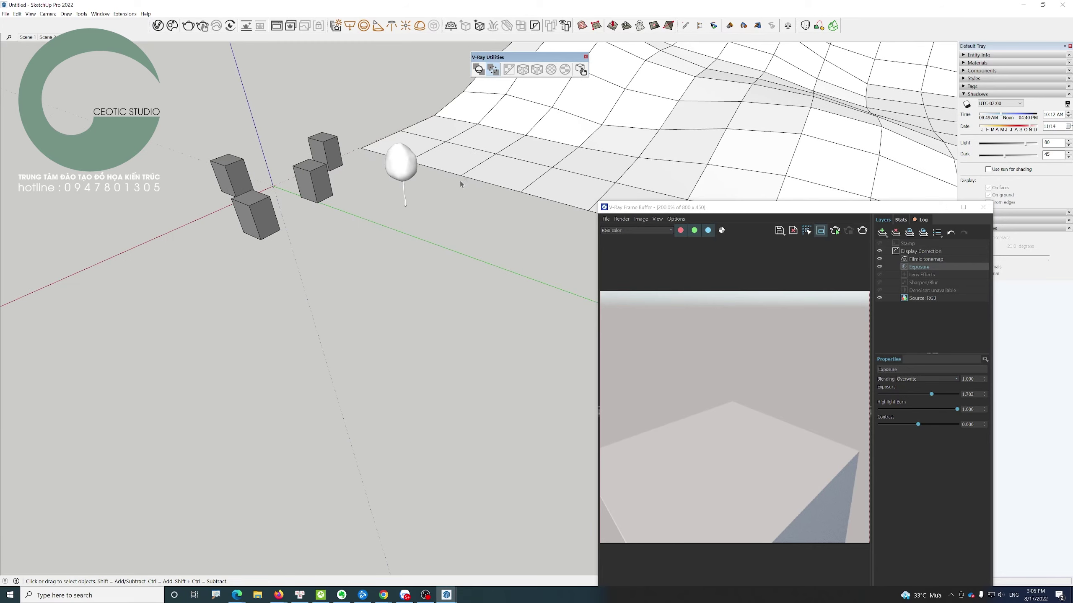
pyautogui.scroll(2, 245, 178)
pyautogui.scroll(2, 245, 169)
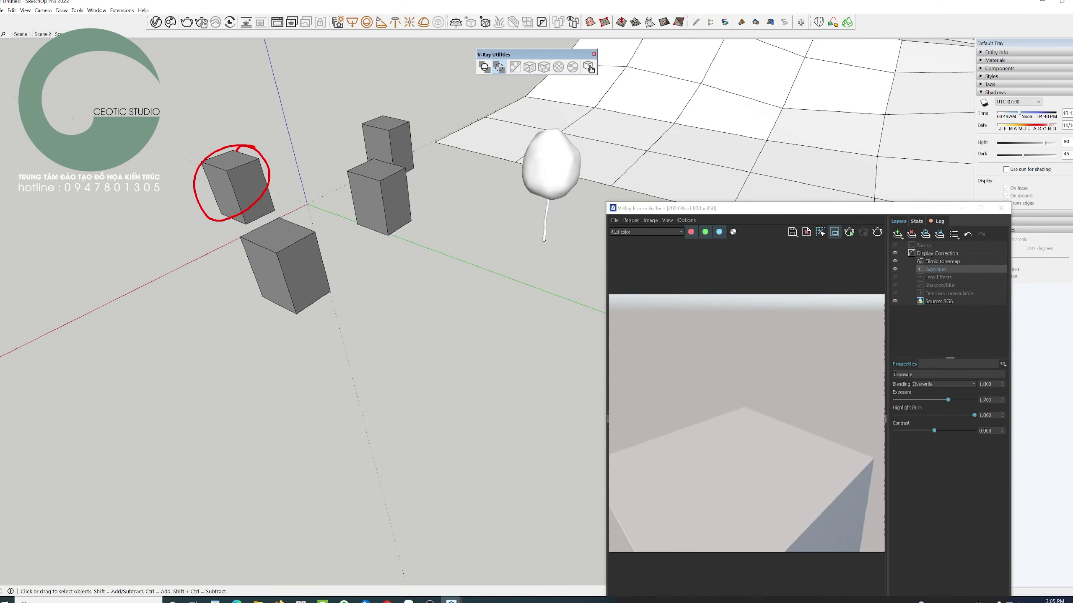
pyautogui.scroll(-3, 379, 237)
pyautogui.scroll(-2, 379, 199)
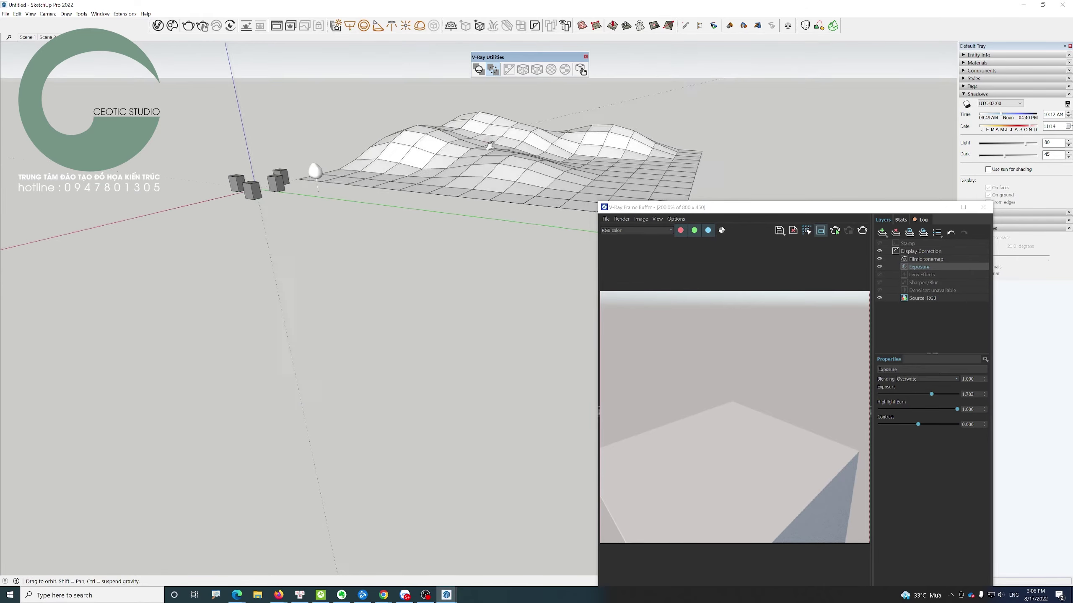
# - Orbit to a higher view of the terrain and move the Frame Buffer toward the upper right
pyautogui.moveTo(476, 130)
pyautogui.mouseDown(button='middle')
pyautogui.moveTo(477, 305)
pyautogui.moveTo(648, 240)
pyautogui.mouseUp(button='middle')
pyautogui.moveTo(760, 207); pyautogui.dragTo(862, 162)
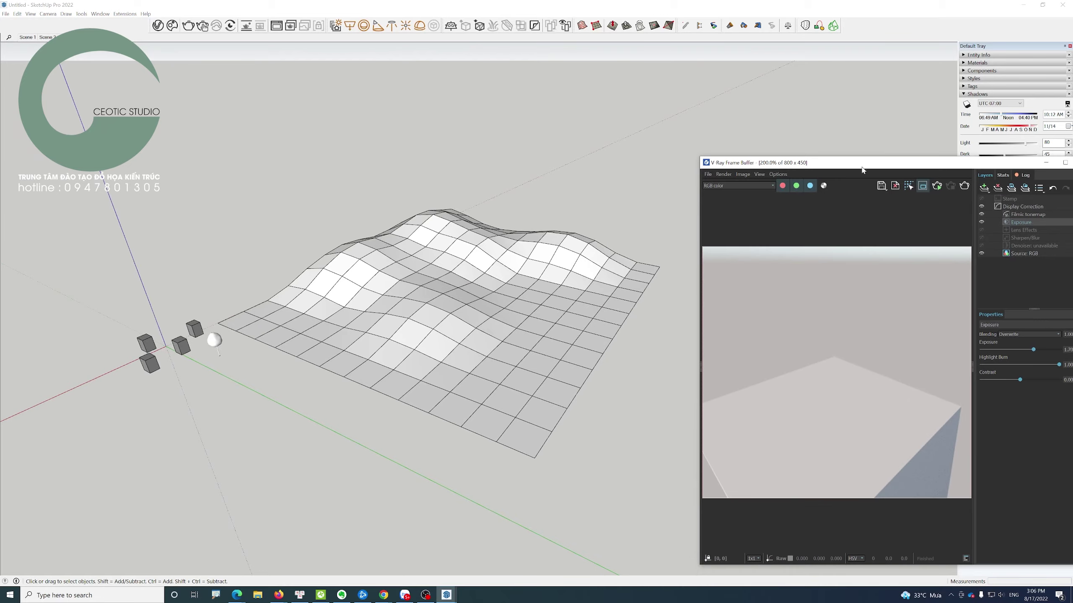
pyautogui.moveTo(486, 304); pyautogui.dragTo(523, 291, button='middle')
pyautogui.scroll(2, 523, 292)
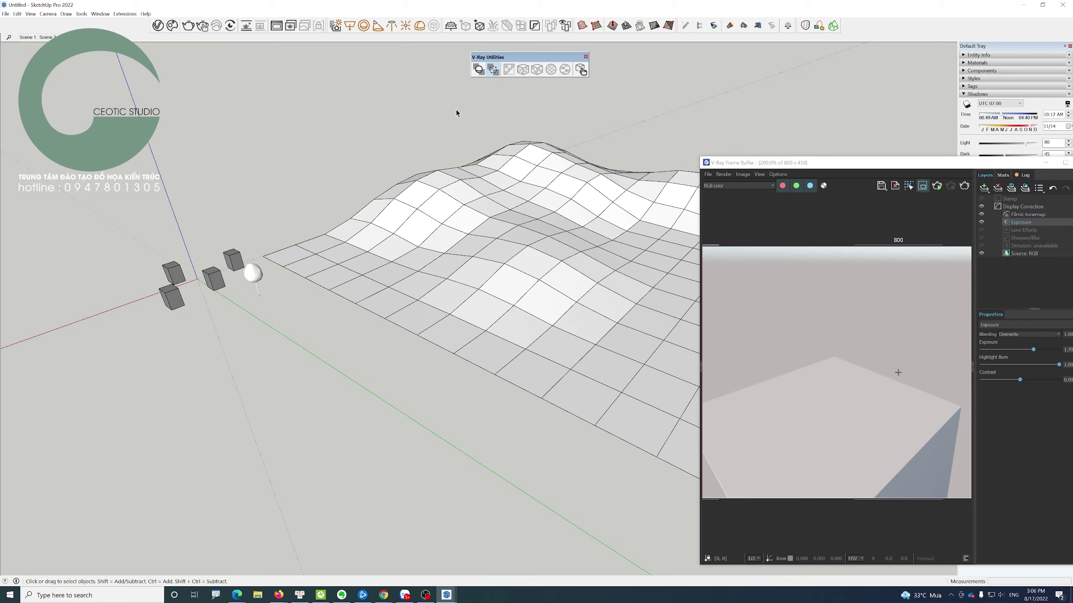
# - Show the V-Ray widgets, copy the small light beside the original, and scale it tall
pyautogui.click(493, 70)
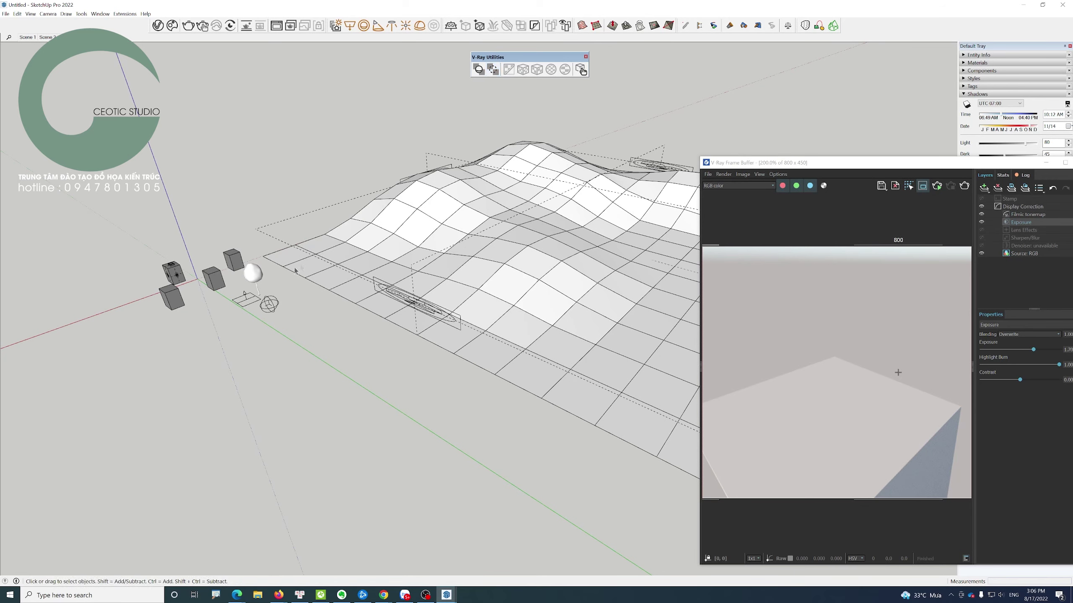
pyautogui.click(246, 301)
pyautogui.press('m')
pyautogui.moveTo(247, 305); pyautogui.dragTo(337, 345)
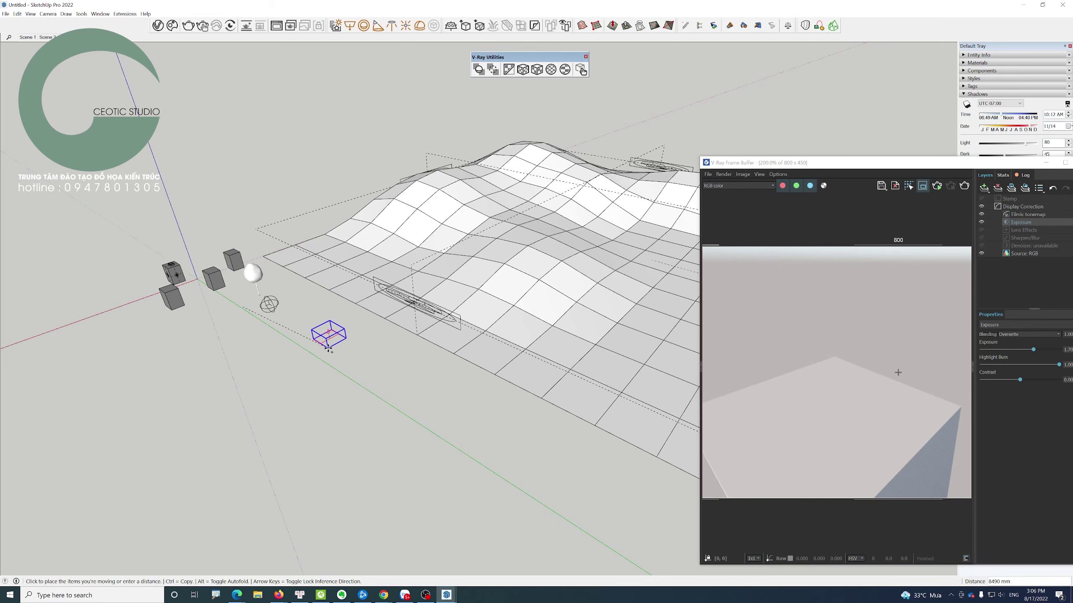
pyautogui.press('s')
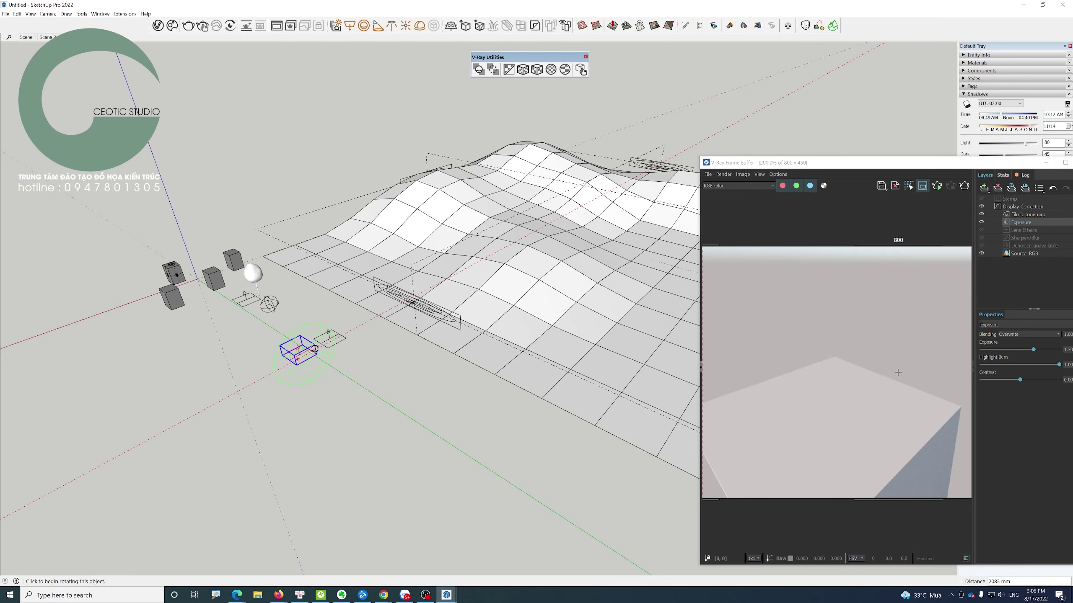
pyautogui.moveTo(297, 343)
pyautogui.mouseDown()
pyautogui.moveTo(309, 320)
pyautogui.moveTo(287, 355)
pyautogui.mouseUp()
# - Move-copy the tall light into an evenly spaced row with an array count
pyautogui.scroll(-2, 309, 319)
pyautogui.press('m')
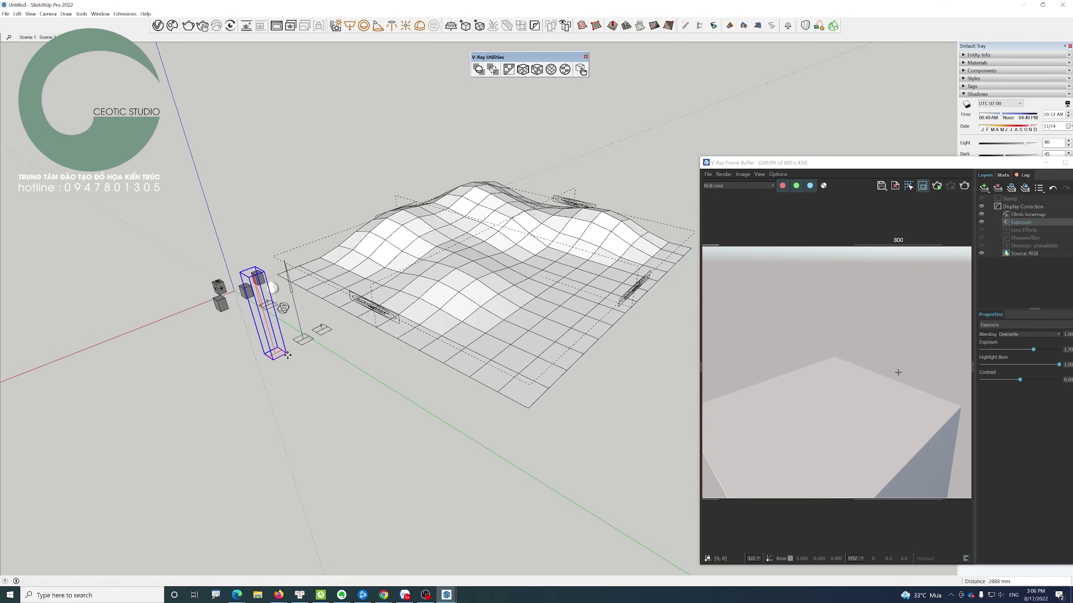
pyautogui.write('*')
pyautogui.write('0')
pyautogui.press('Return')
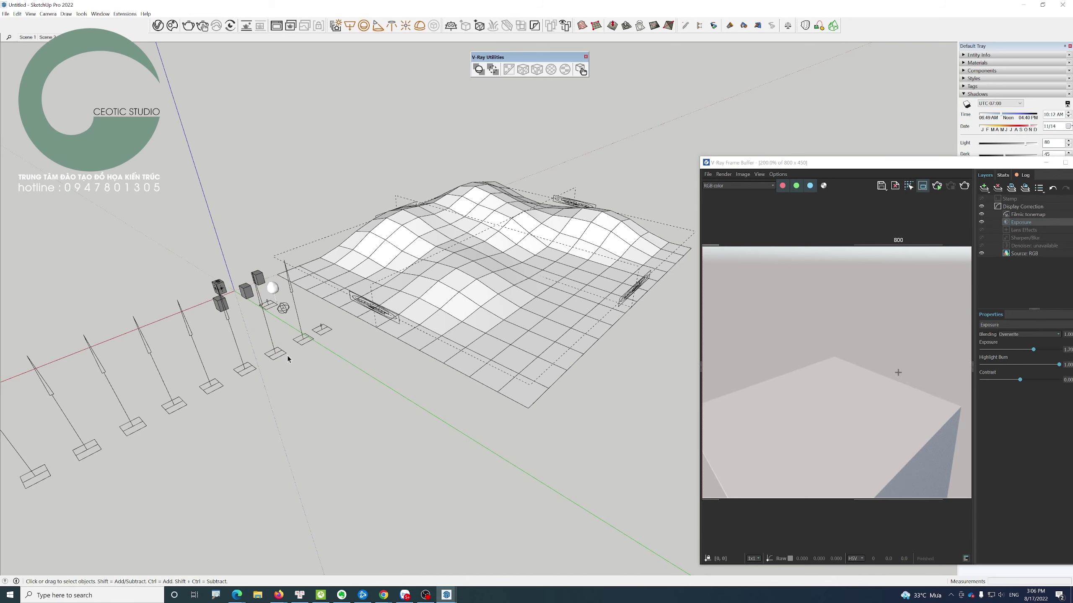
# - Copy the row of lights across the site and enter an array multiplier for a grid
pyautogui.scroll(-2, 236, 380)
pyautogui.scroll(-2, 189, 403)
pyautogui.press('m')
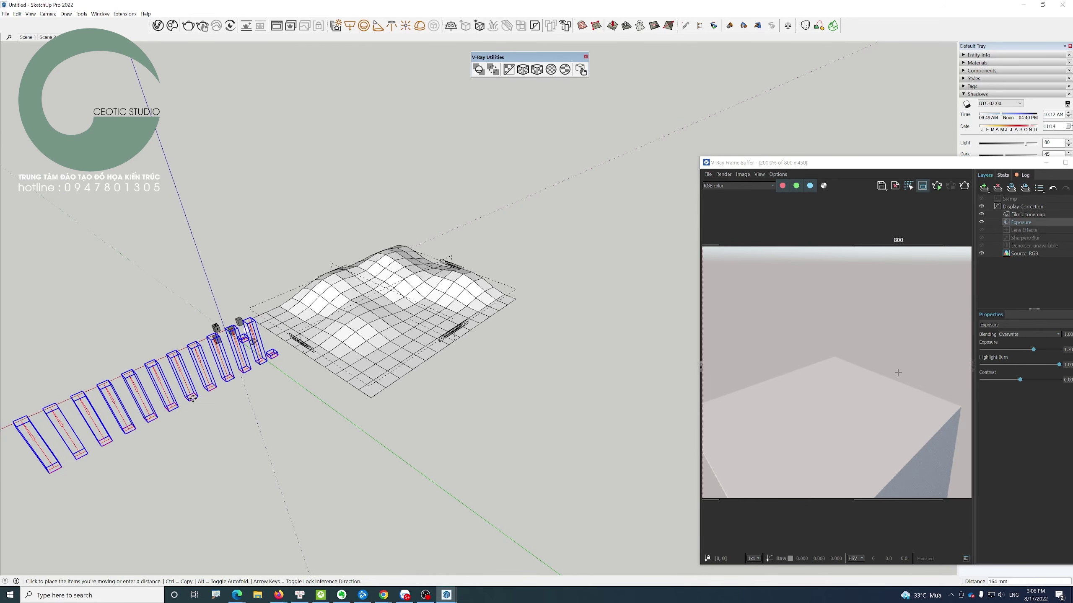
pyautogui.moveTo(190, 402); pyautogui.dragTo(210, 409)
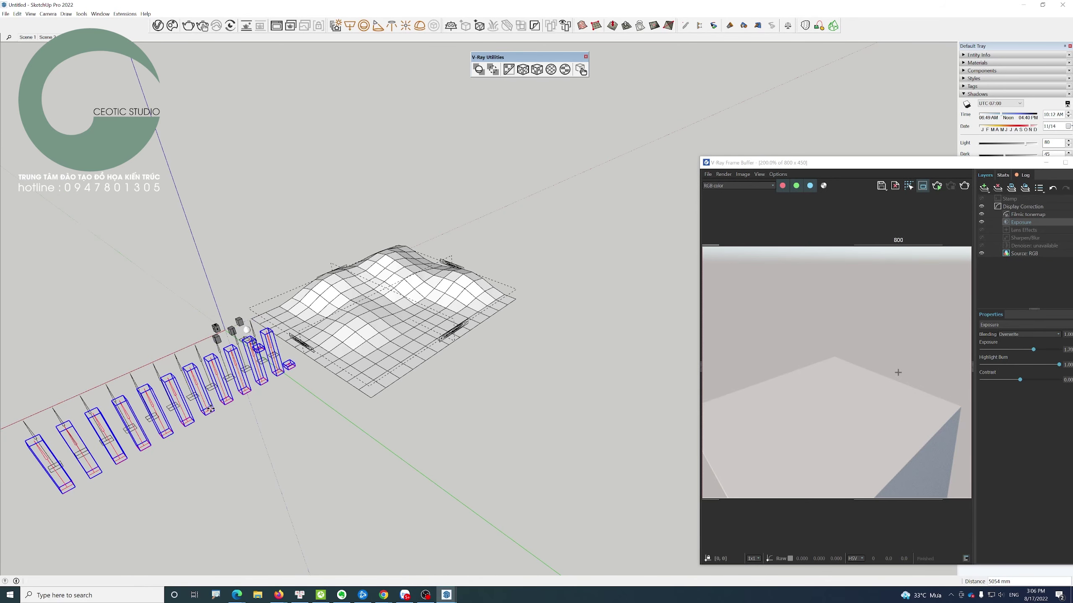
pyautogui.write('*')
# - Select the tall light columns and delete them
pyautogui.click(451, 123)
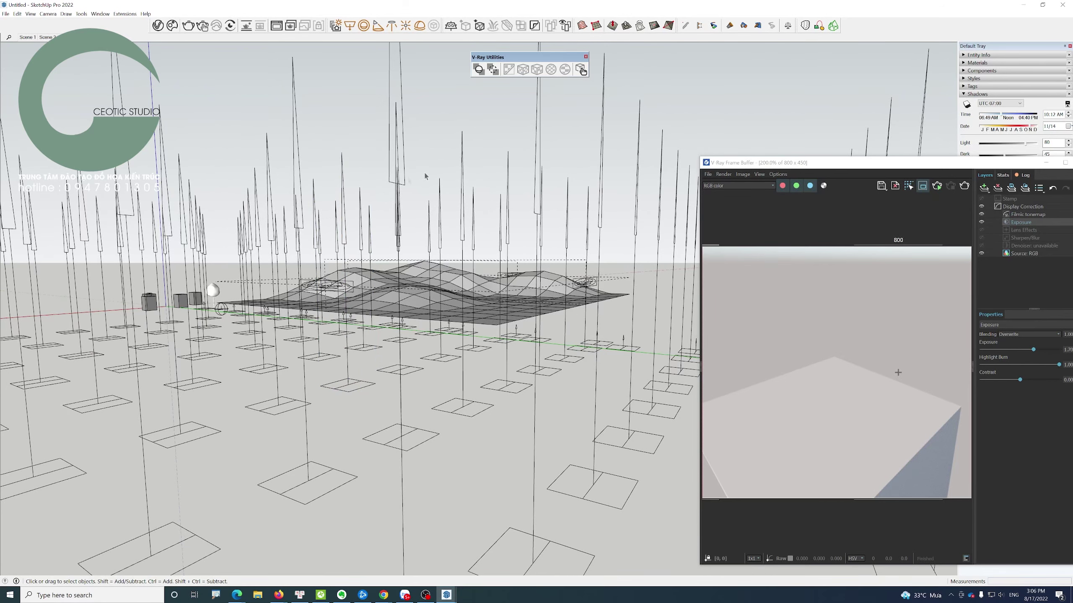
pyautogui.click(397, 184)
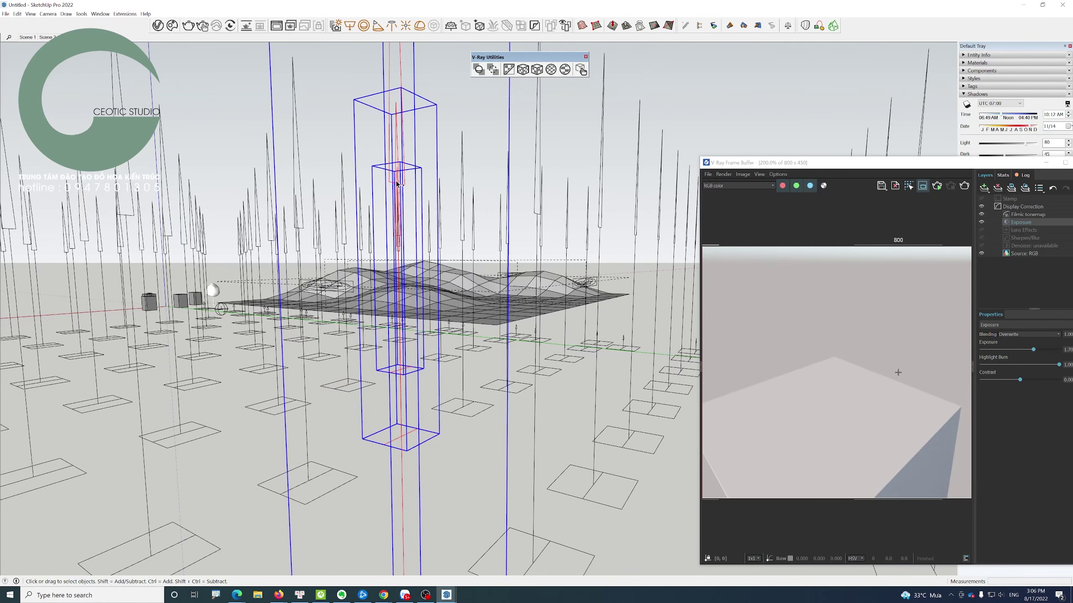
pyautogui.click(395, 210)
pyautogui.press('Delete')
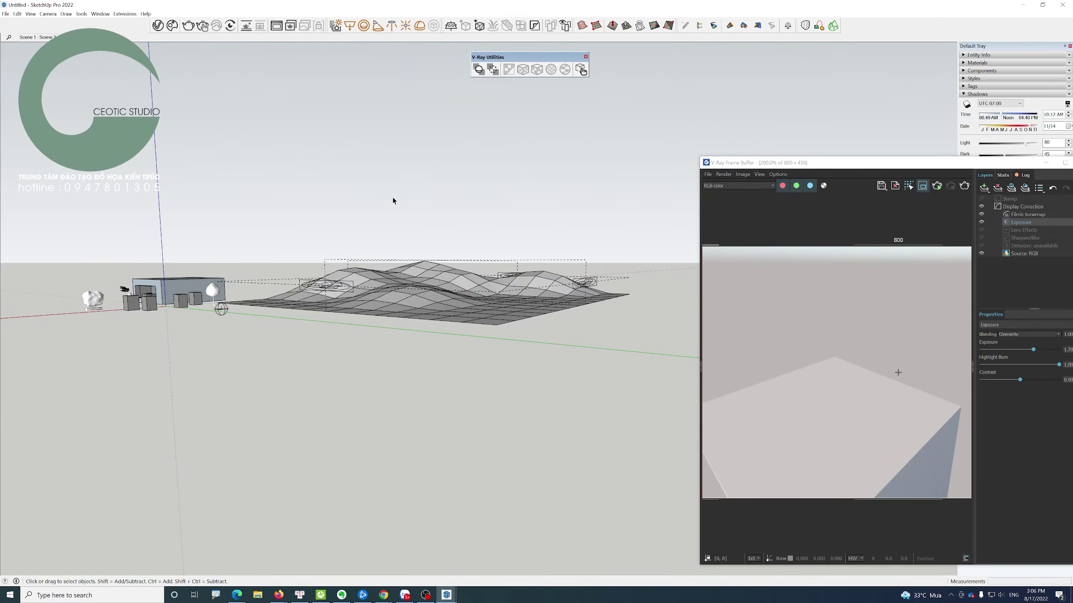
# - Hide the V-Ray widgets to view the bare terrain, show them again, then move the frame buffer left
pyautogui.click(493, 70)
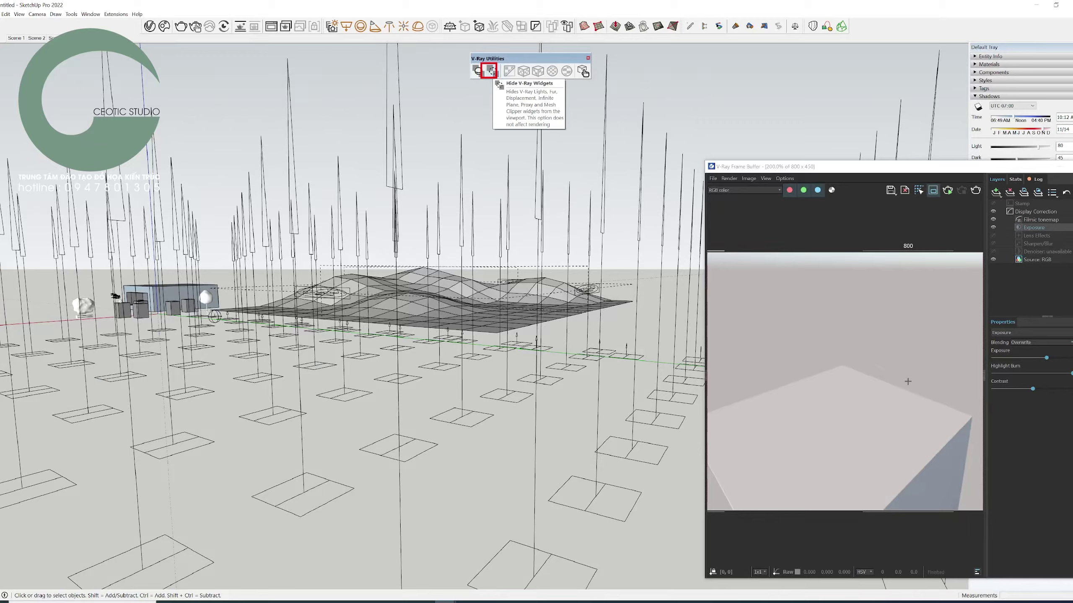
pyautogui.click(493, 70)
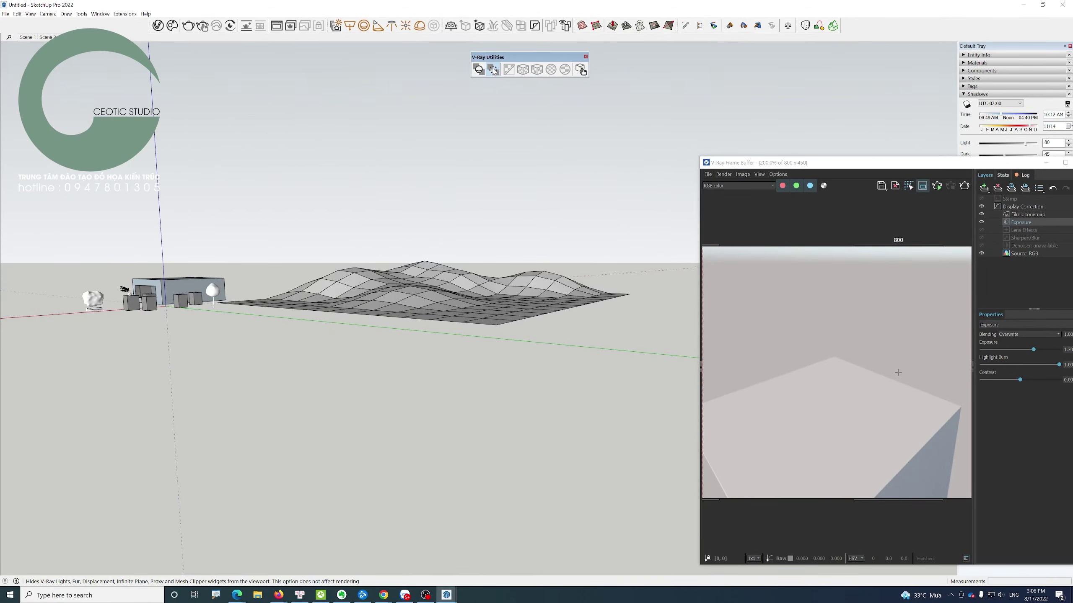
pyautogui.moveTo(371, 373); pyautogui.dragTo(374, 214, button='middle')
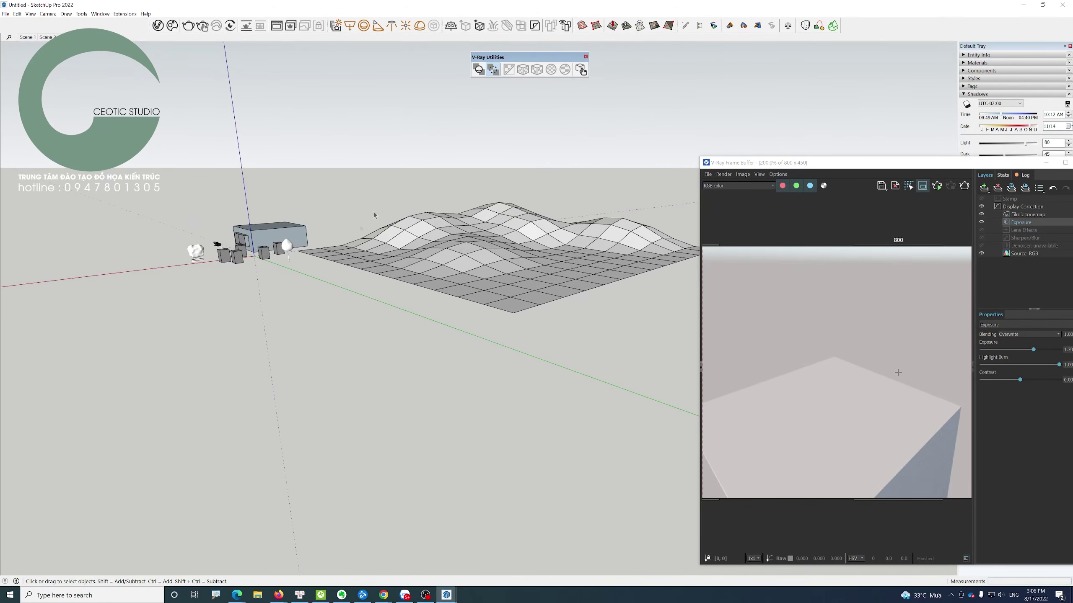
pyautogui.click(495, 71)
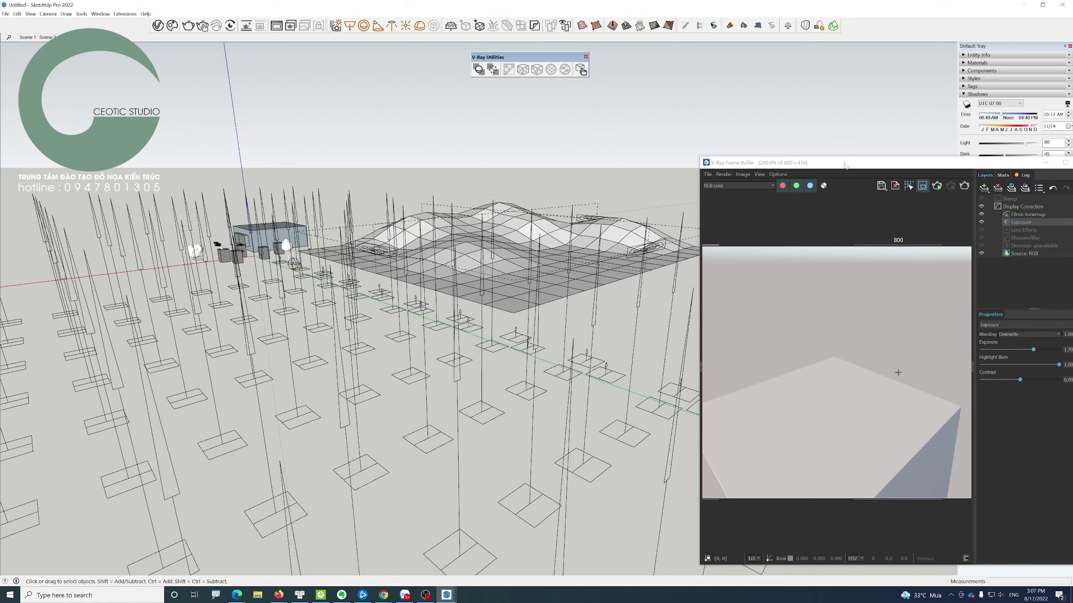
pyautogui.moveTo(845, 164); pyautogui.dragTo(611, 174)
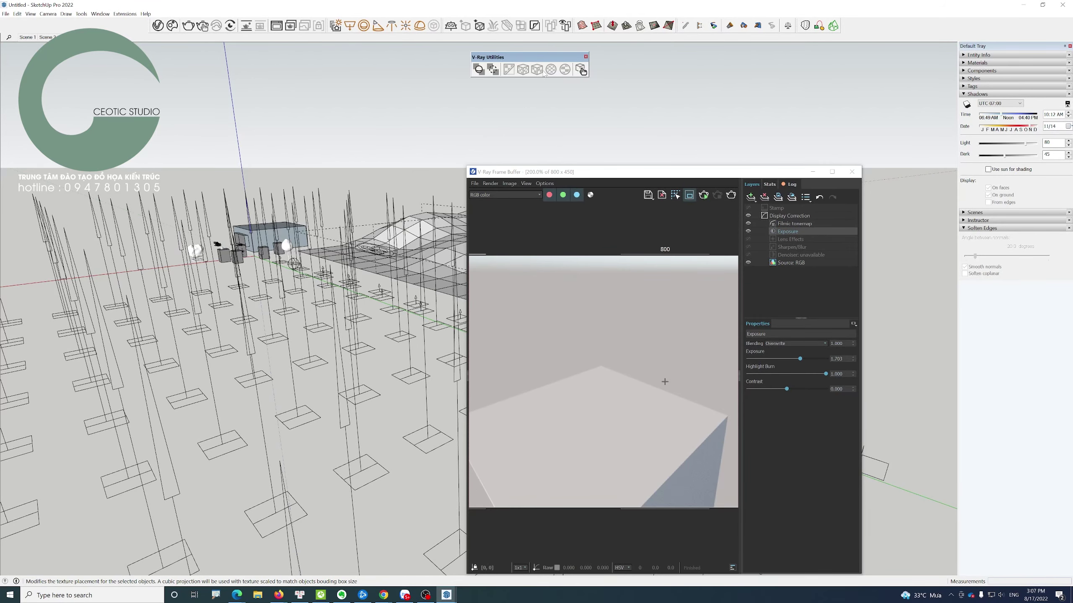
# - Dock the floating V-Ray Utilities toolbar into the main toolbar row
pyautogui.moveTo(538, 57); pyautogui.dragTo(655, 57)
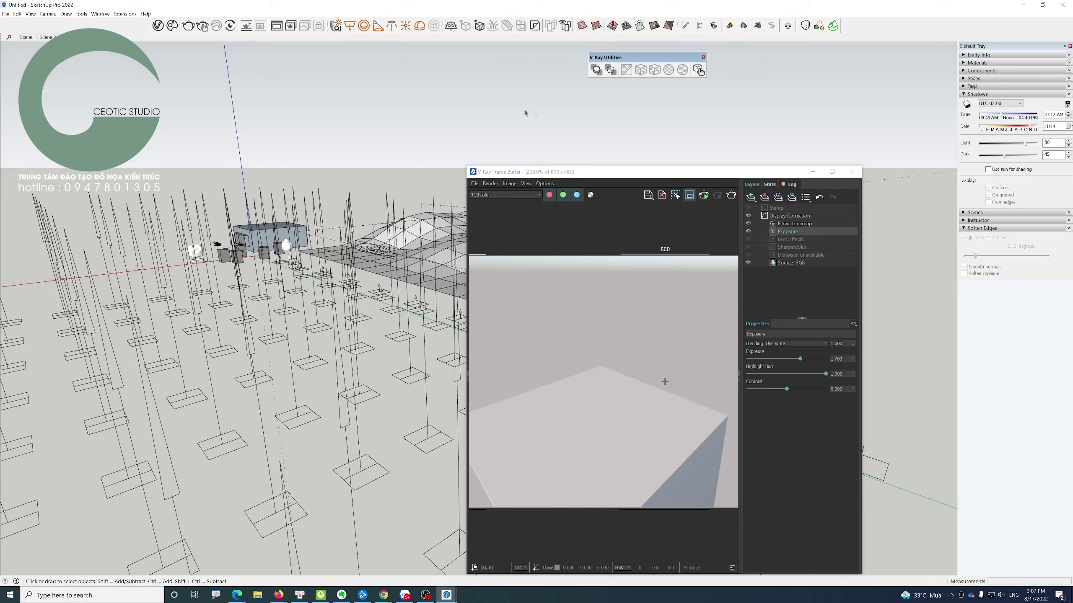
pyautogui.moveTo(658, 53)
pyautogui.mouseDown()
pyautogui.moveTo(120, 21)
pyautogui.moveTo(198, 16)
pyautogui.moveTo(294, 32)
pyautogui.mouseUp()
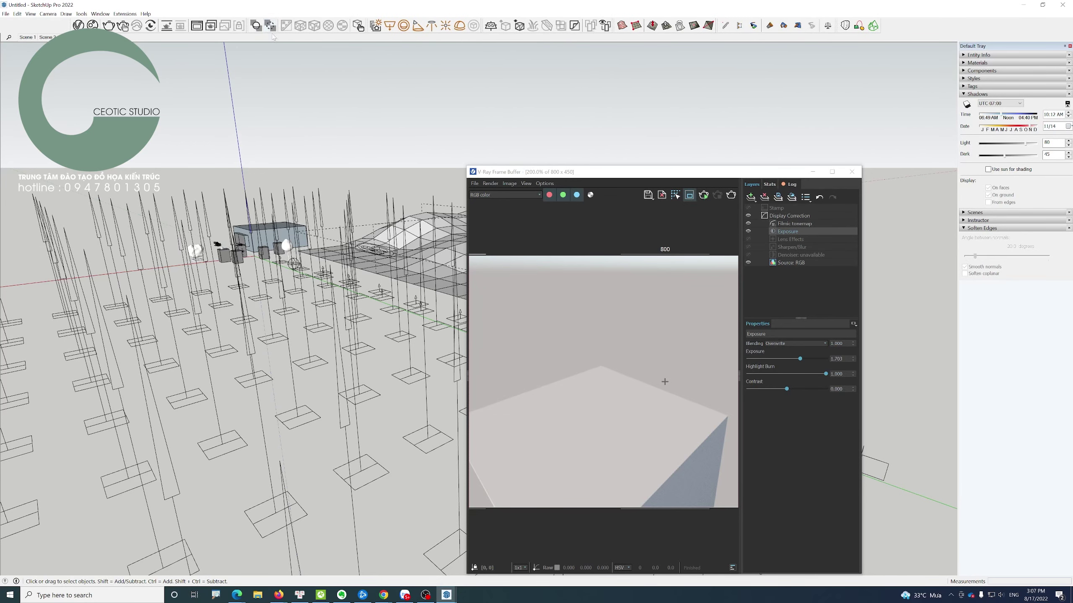
pyautogui.moveTo(296, 296)
pyautogui.mouseDown(button='middle')
pyautogui.moveTo(321, 347)
pyautogui.moveTo(218, 391)
pyautogui.mouseUp(button='middle')
pyautogui.scroll(-5, 326, 358)
pyautogui.scroll(3, 325, 358)
pyautogui.scroll(3, 326, 358)
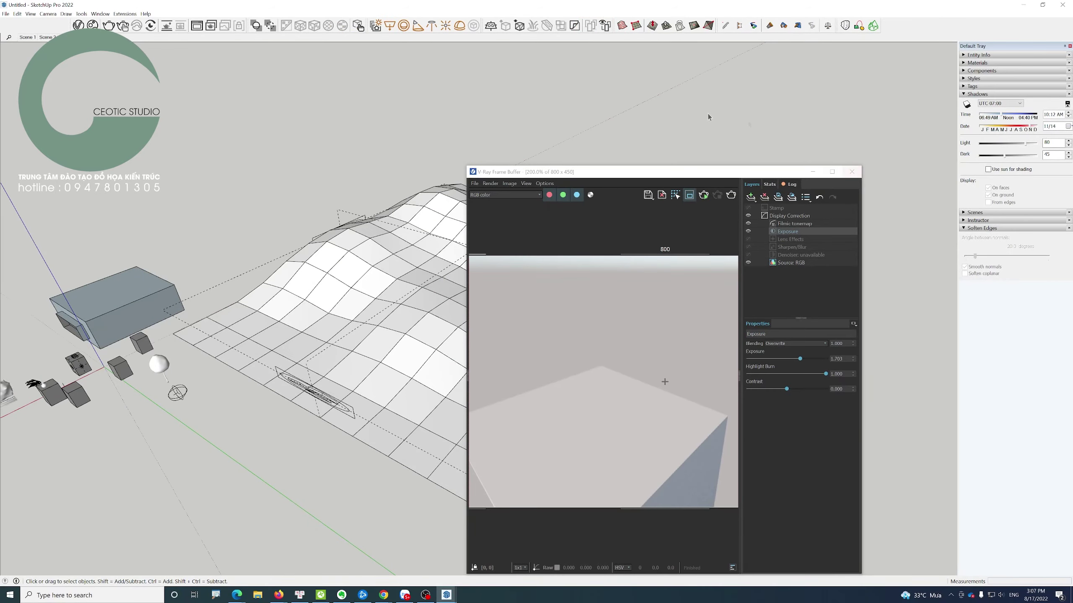
# - Move the frame buffer window up and right, then inspect the terrain from a new angle
pyautogui.moveTo(588, 164)
pyautogui.mouseDown()
pyautogui.moveTo(697, 155)
pyautogui.moveTo(729, 118)
pyautogui.mouseUp()
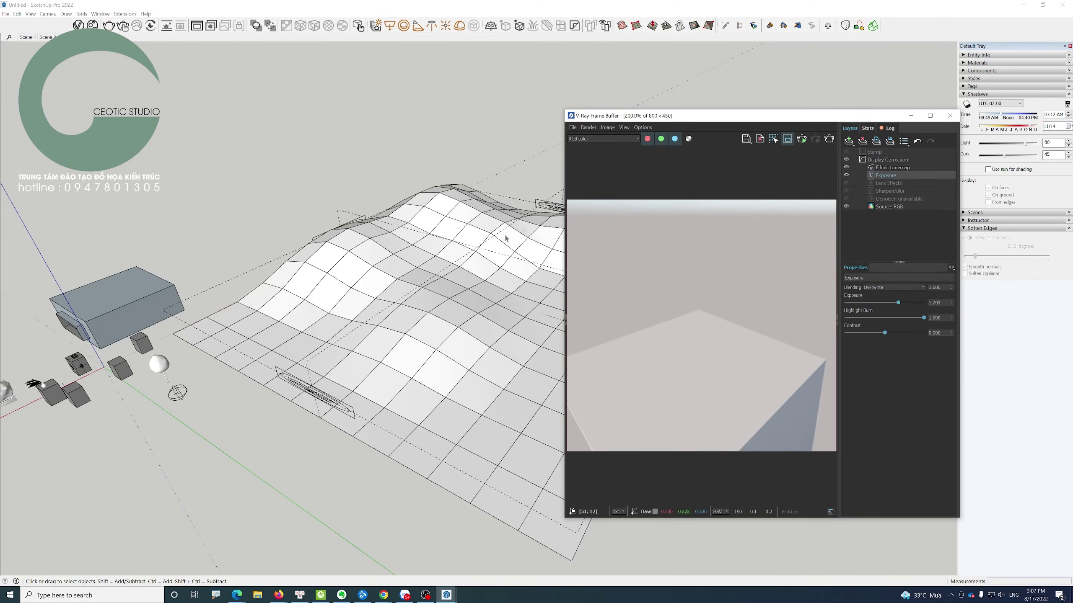
pyautogui.click(412, 240)
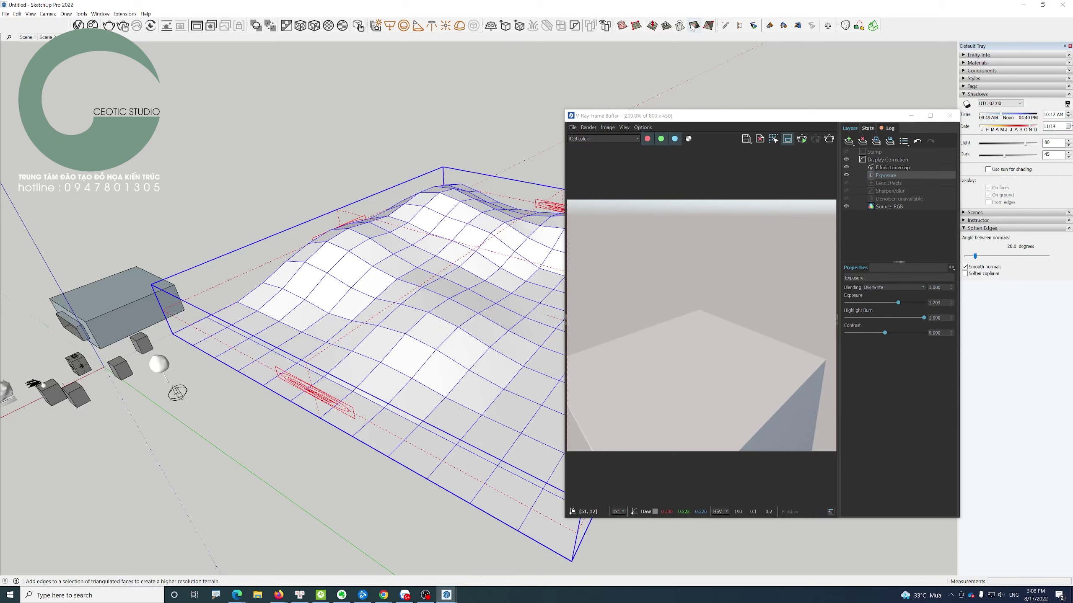
pyautogui.scroll(3, 352, 318)
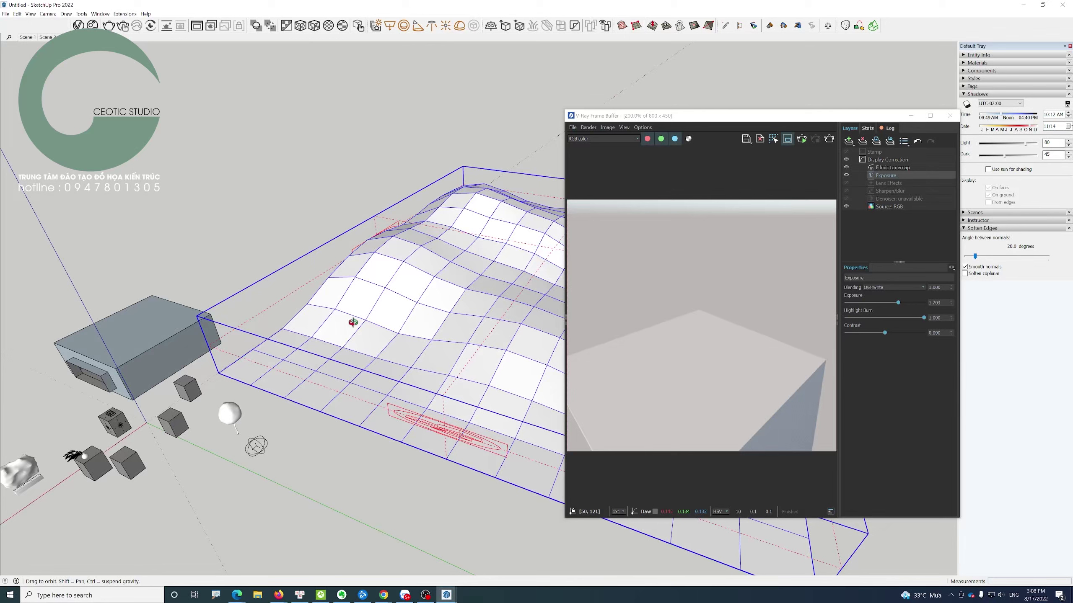
pyautogui.click(371, 178)
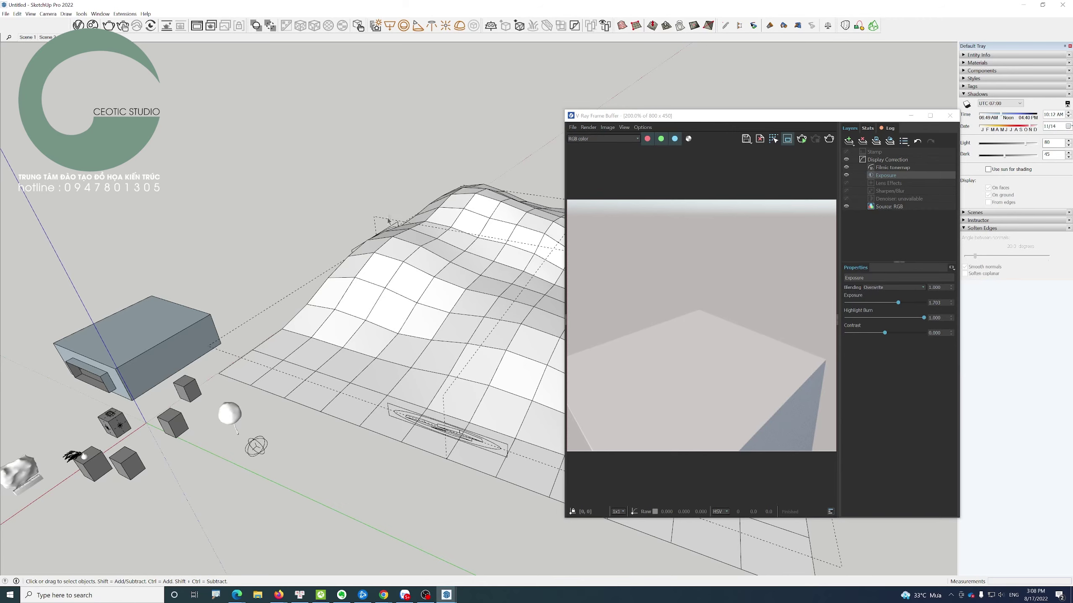
pyautogui.moveTo(387, 218); pyautogui.dragTo(446, 233, button='middle')
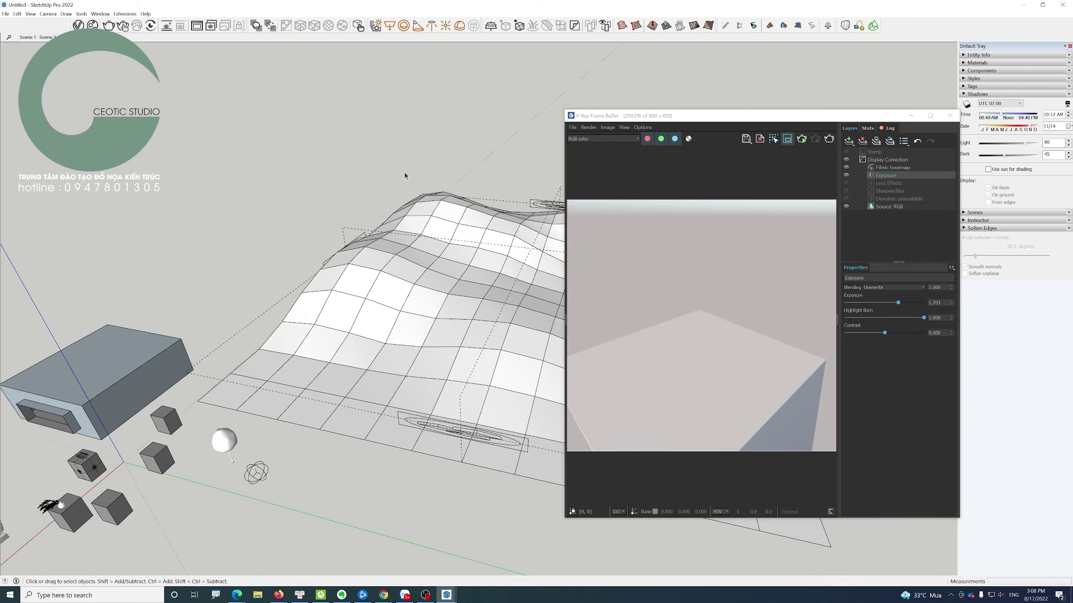